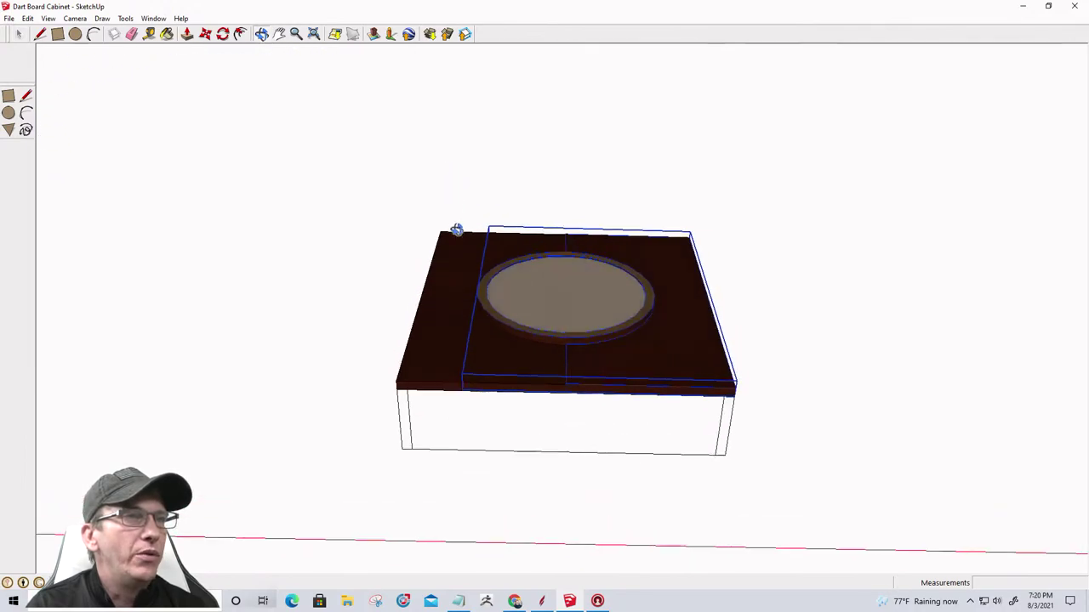
Examine the dart board cabinet model from the back, the sides and the front with the round board.
drag(465, 279, 724, 405)
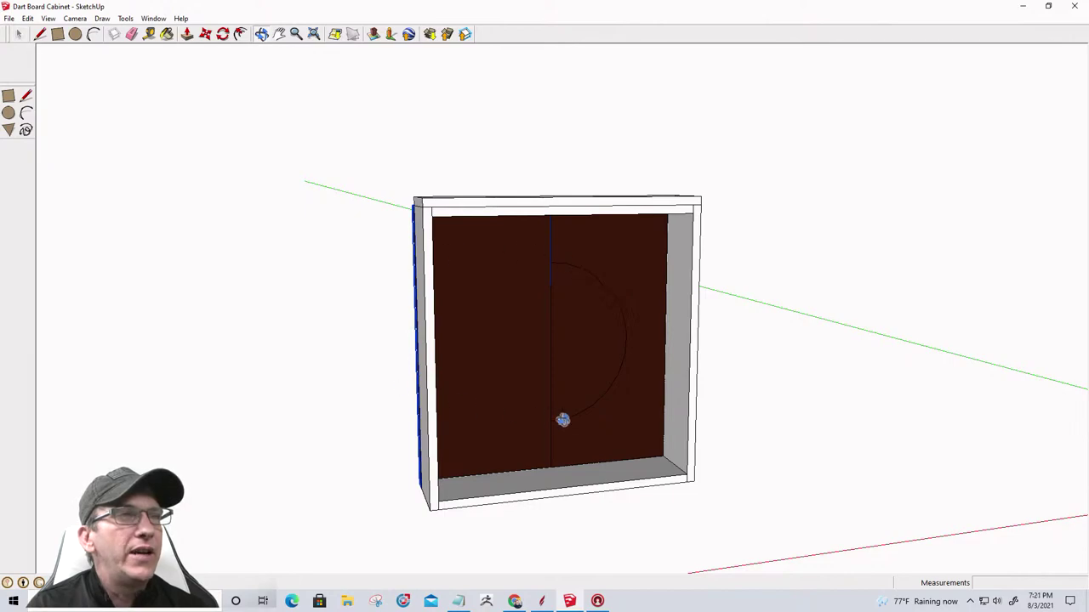
drag(564, 418, 656, 457)
scroll(659, 453, up, 5)
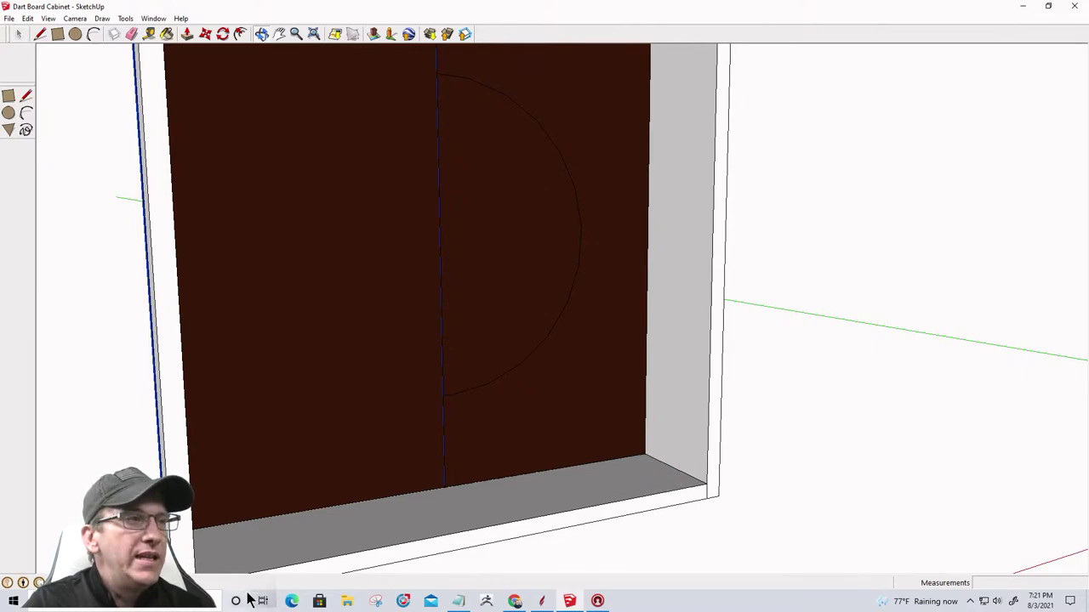
scroll(485, 517, down, 3)
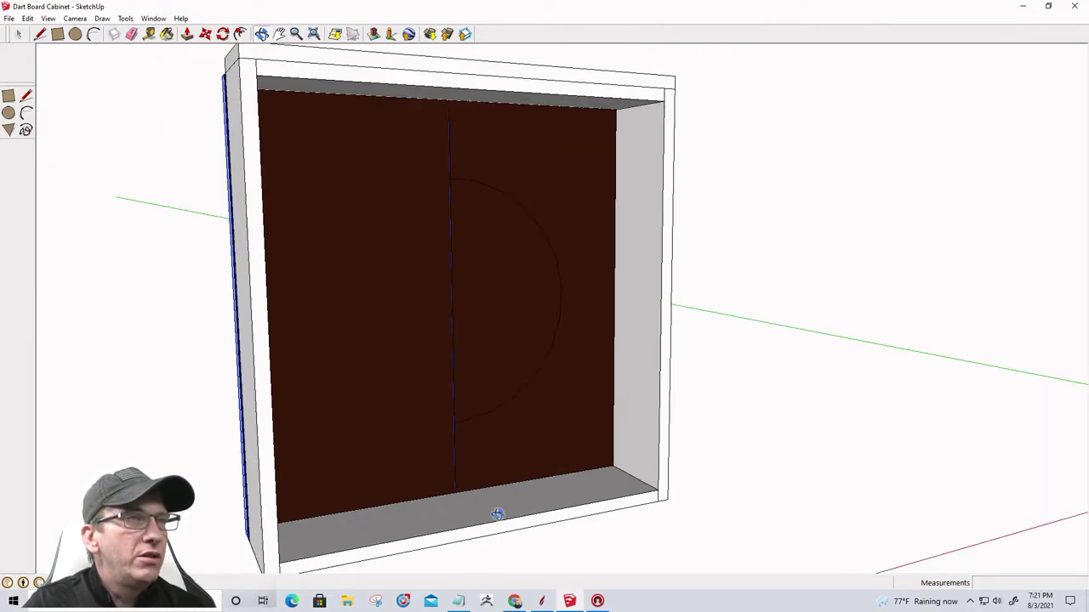
drag(636, 210, 201, 374)
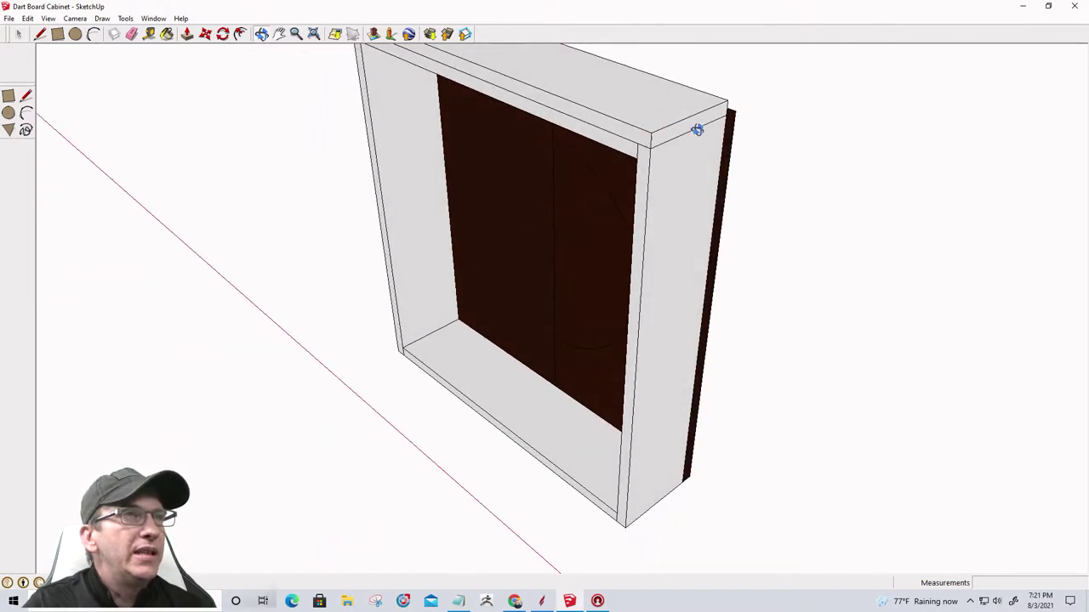
drag(697, 130, 246, 236)
drag(468, 223, 475, 145)
drag(792, 154, 709, 175)
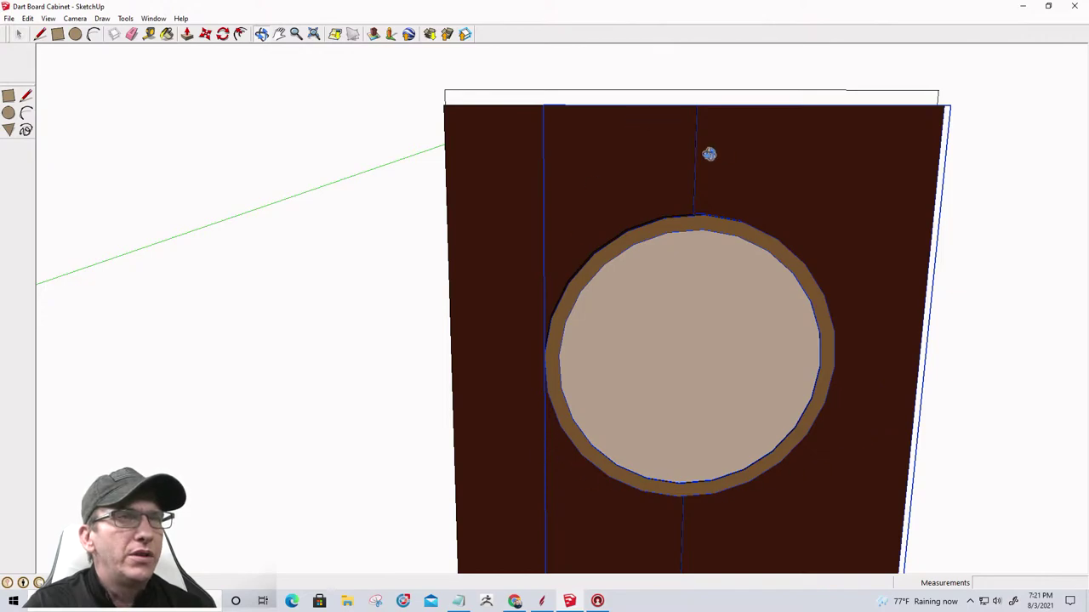
drag(741, 382, 822, 282)
scroll(603, 195, down, 4)
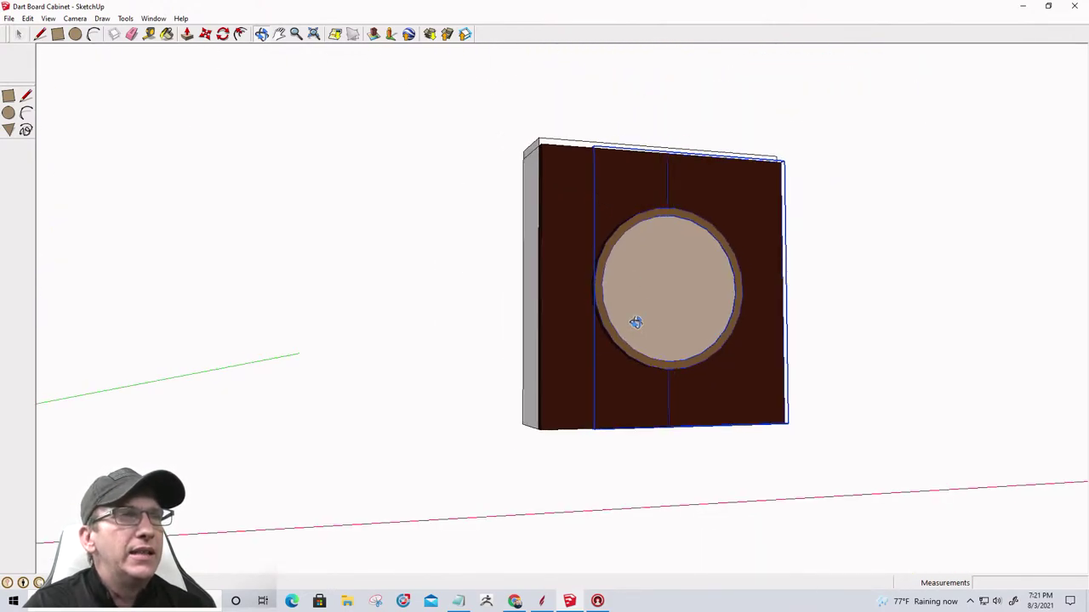
drag(636, 322, 337, 274)
scroll(652, 243, up, 2)
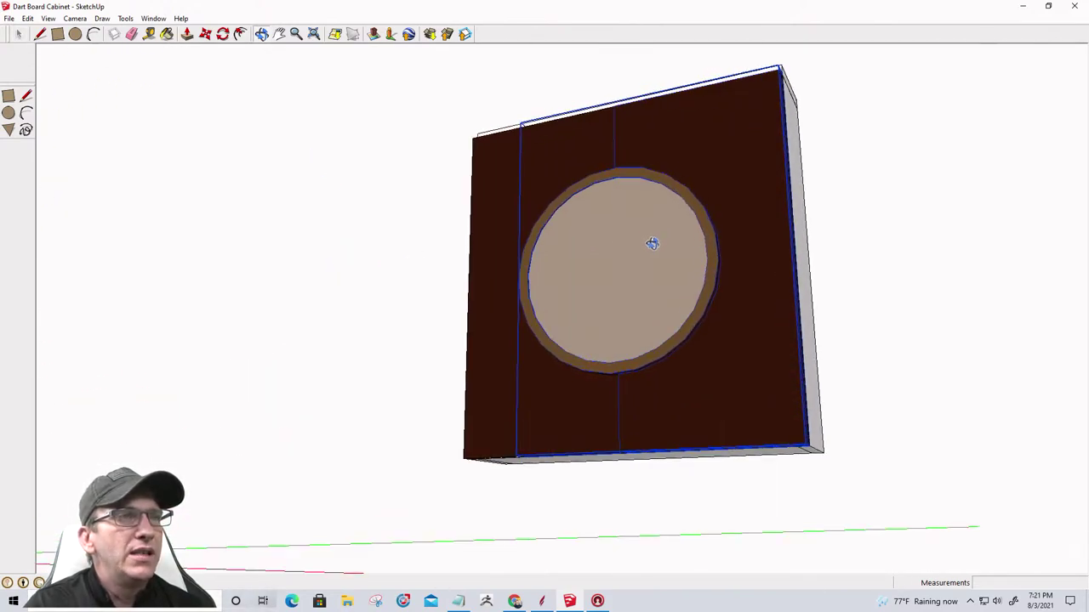
Switch to Aspire and examine the 2D layout of the two cabinet doors with their inset panels and centre circle.
click(542, 601)
scroll(838, 274, down, 2)
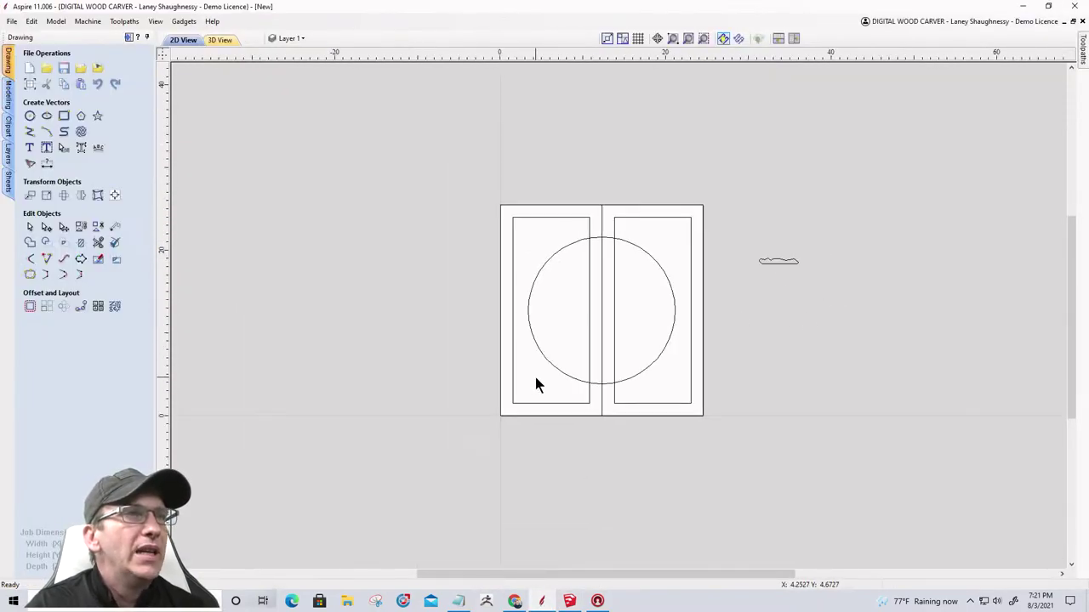
scroll(535, 385, up, 4)
scroll(547, 383, down, 4)
scroll(558, 343, up, 1)
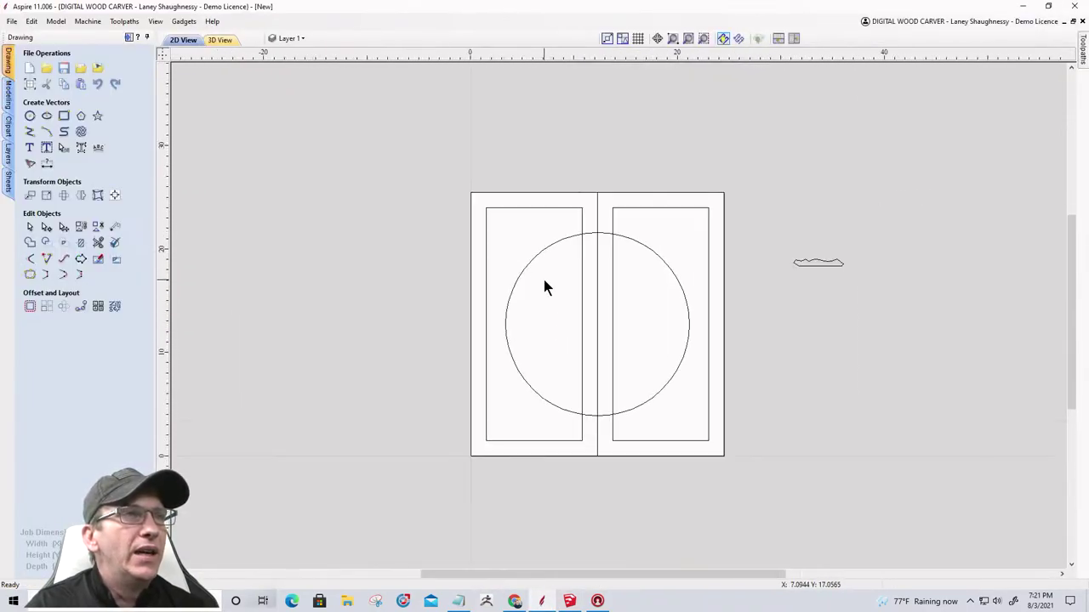
scroll(545, 282, up, 3)
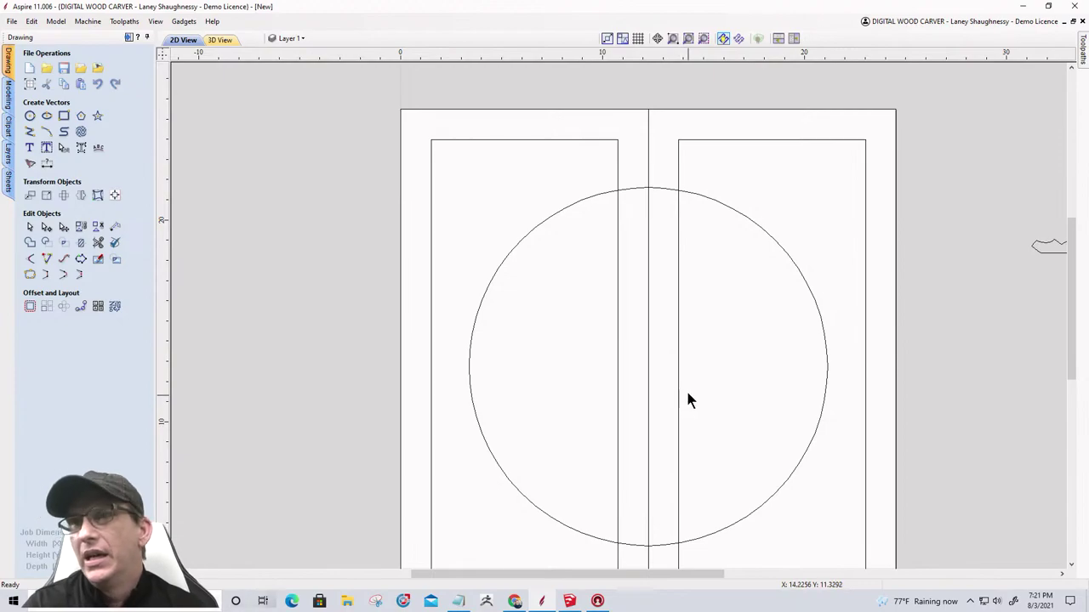
scroll(472, 224, down, 2)
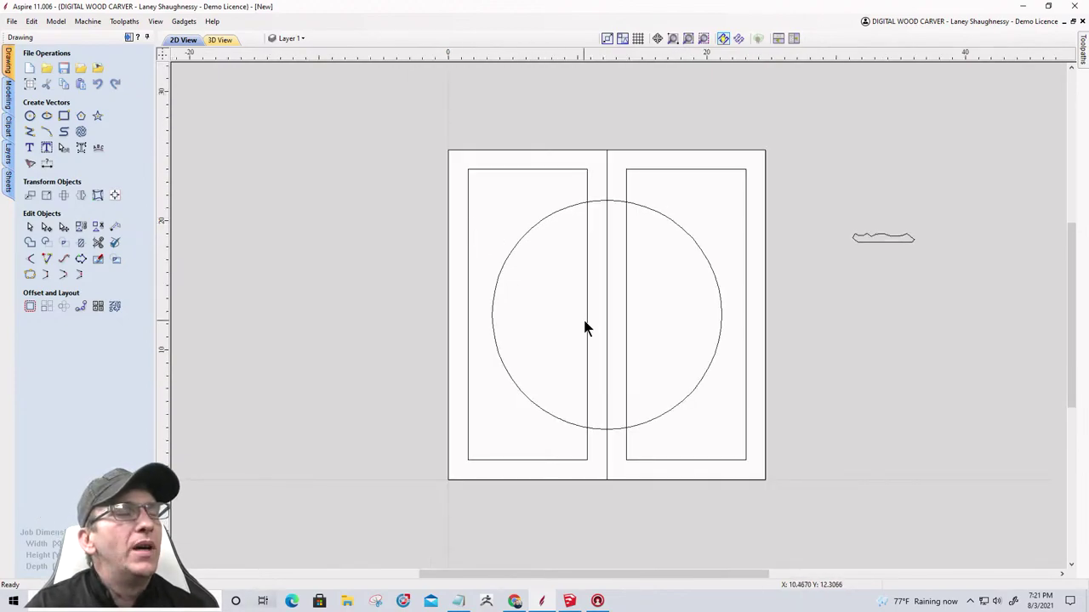
scroll(587, 319, up, 1)
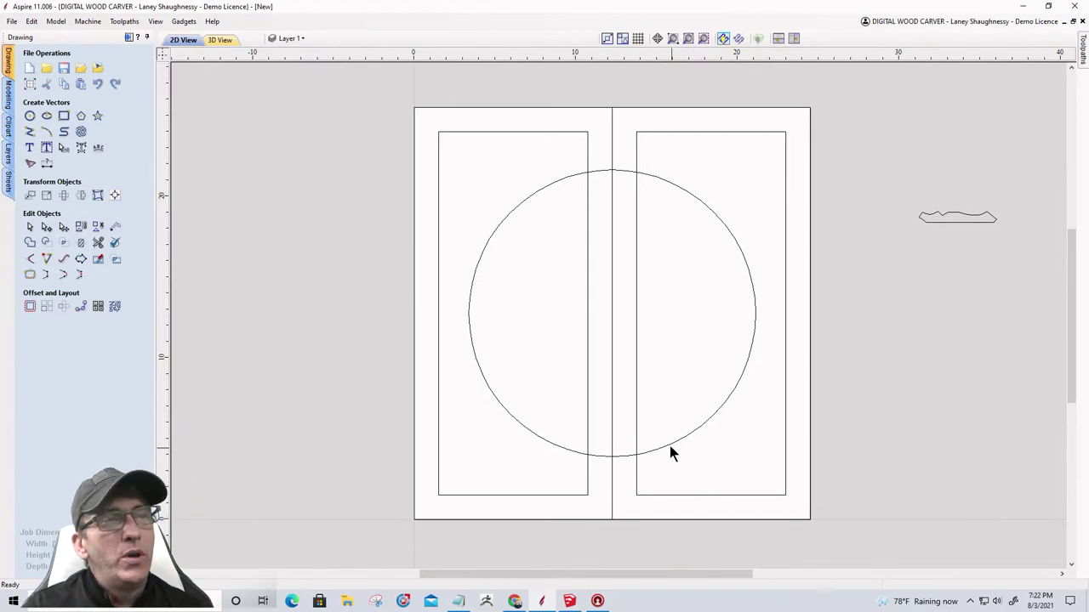
scroll(590, 510, down, 3)
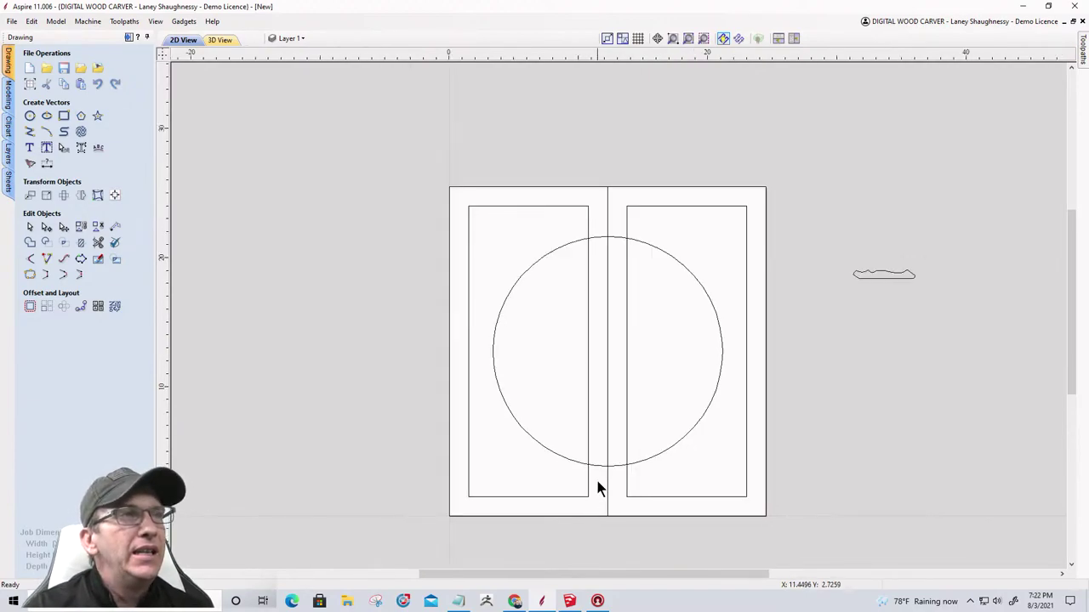
Draw a circle 17.75 inches in diameter in the empty area outside the job, left of the cabinet doors.
click(29, 115)
scroll(519, 353, down, 1)
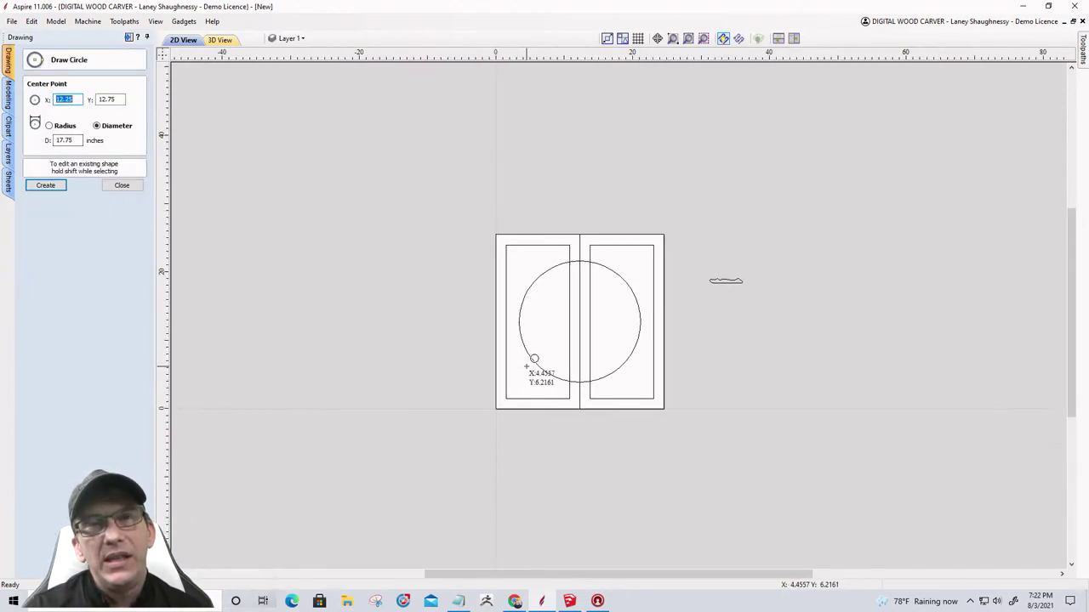
click(320, 231)
scroll(461, 324, down, 1)
scroll(345, 231, up, 5)
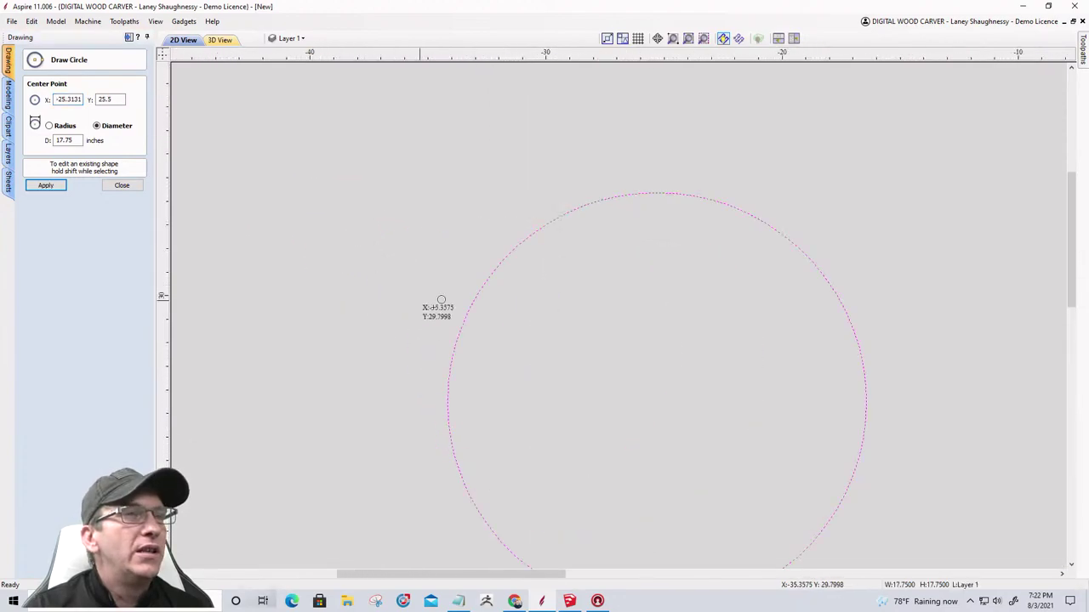
scroll(587, 289, down, 3)
scroll(627, 374, up, 3)
scroll(601, 287, down, 3)
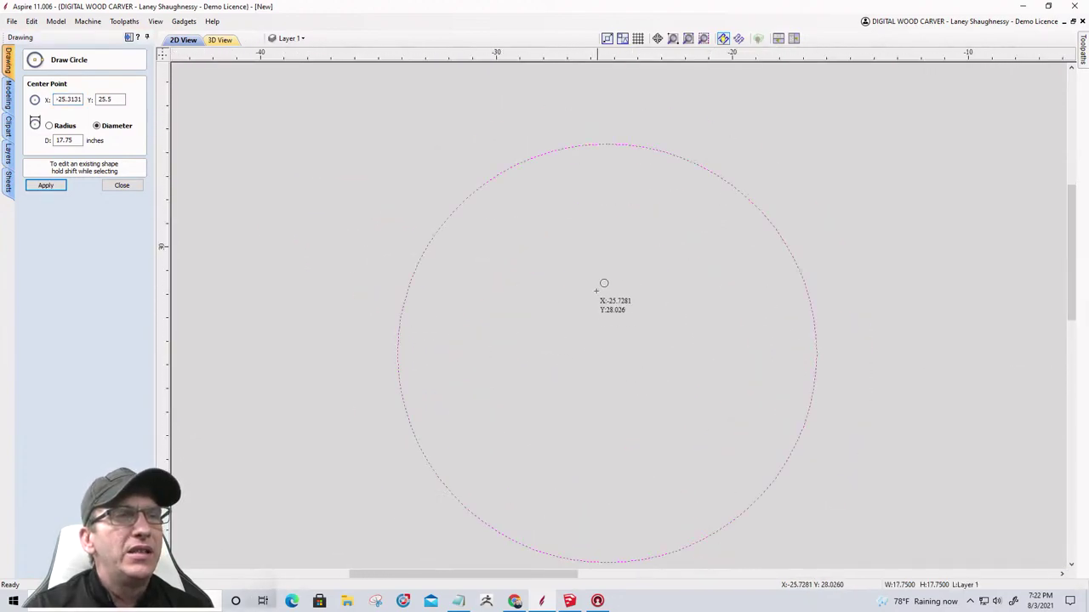
scroll(611, 333, up, 1)
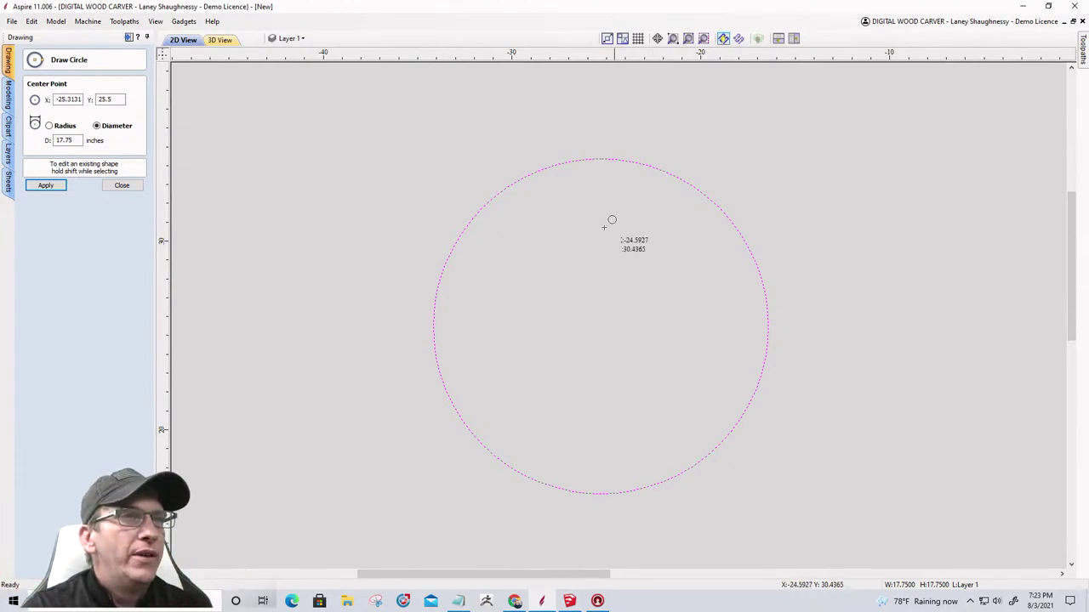
scroll(655, 284, down, 3)
scroll(652, 255, up, 2)
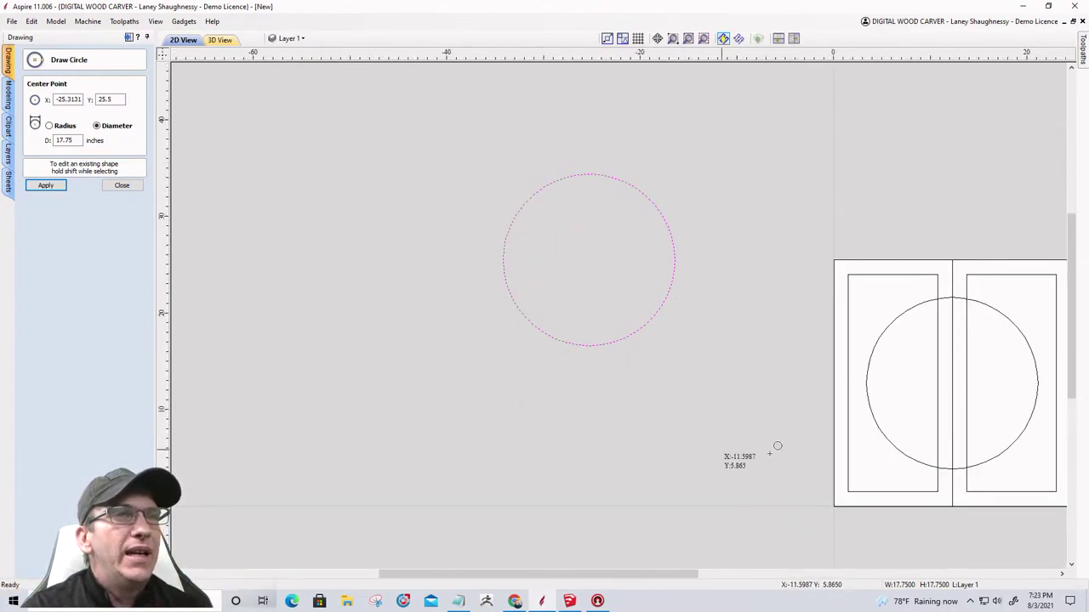
scroll(630, 396, down, 2)
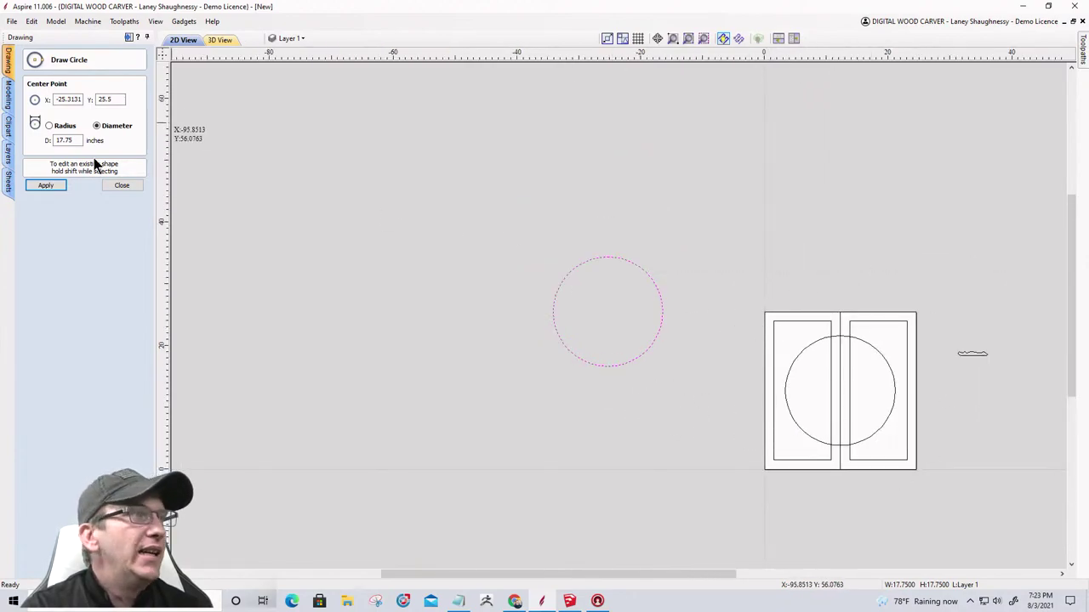
click(121, 185)
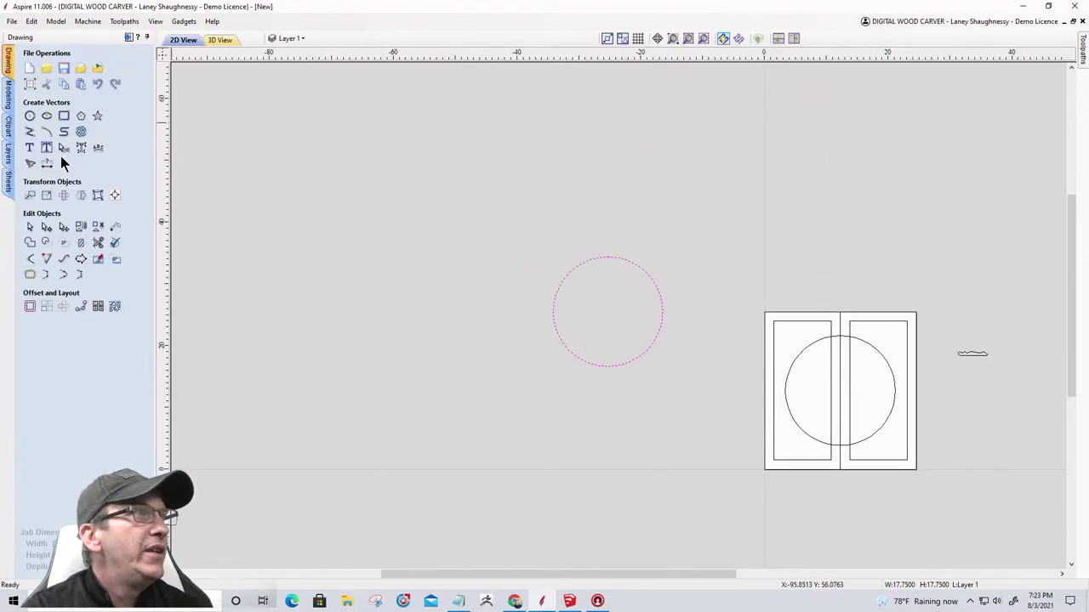
Set the job thickness to 1.0 inch with Maximum (50 x Slower) modeling resolution and apply the job setup.
click(30, 84)
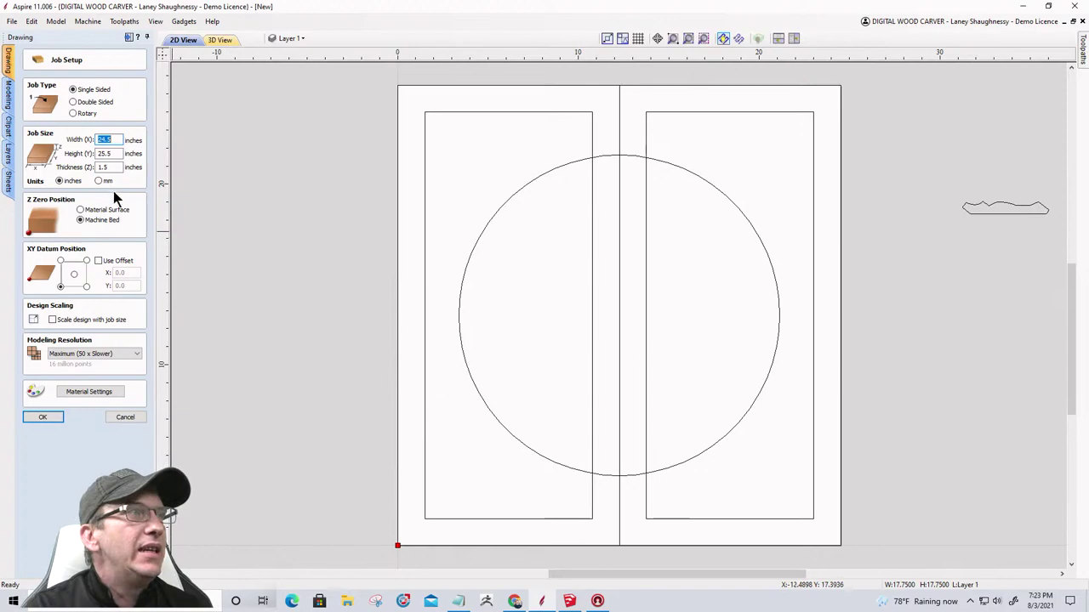
drag(113, 167, 84, 168)
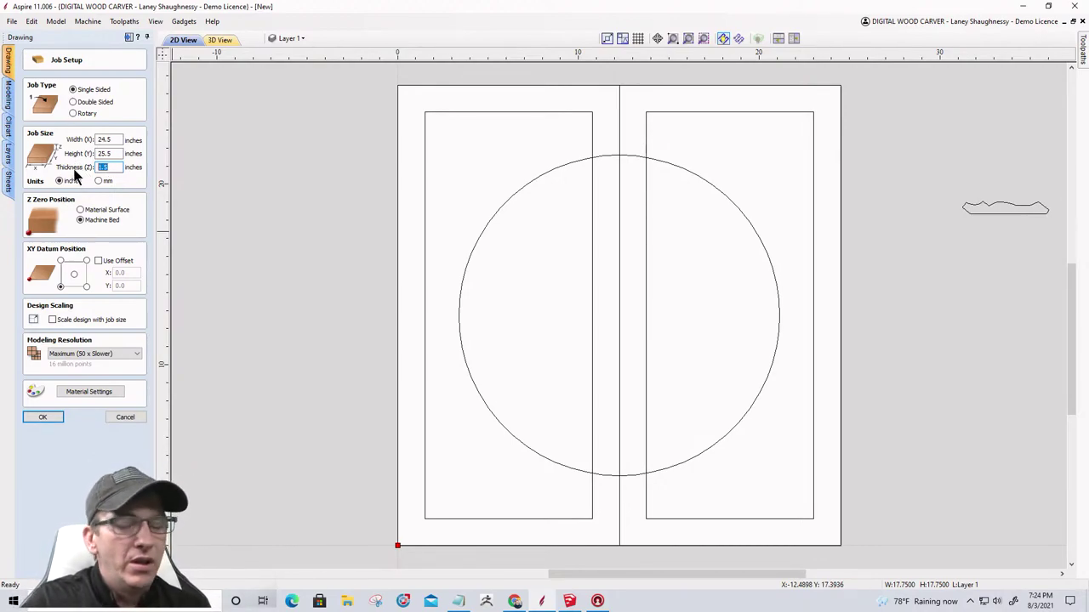
text(1.0)
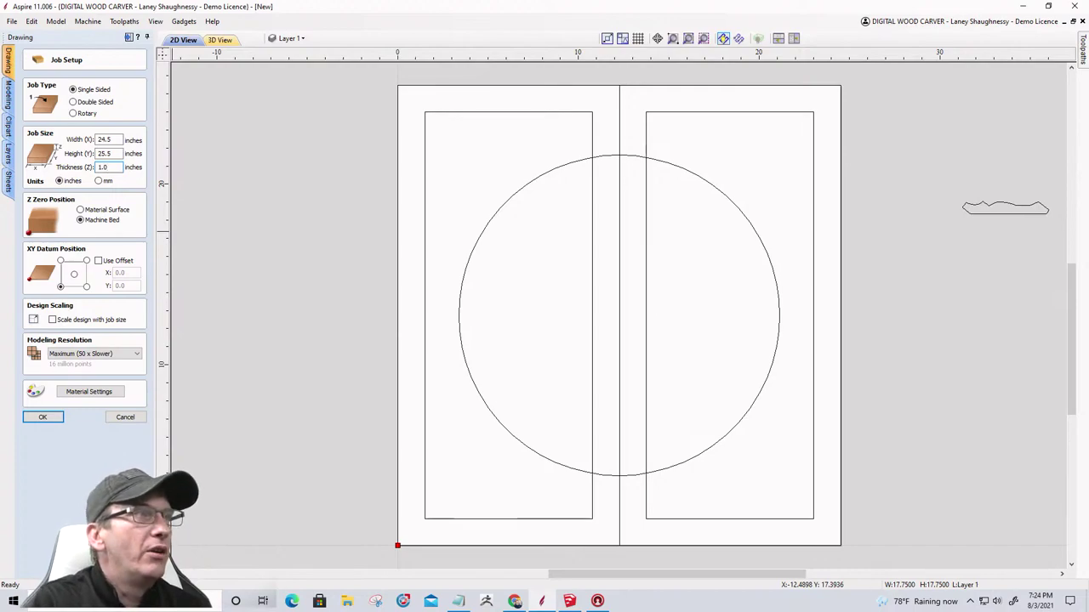
key(Tab)
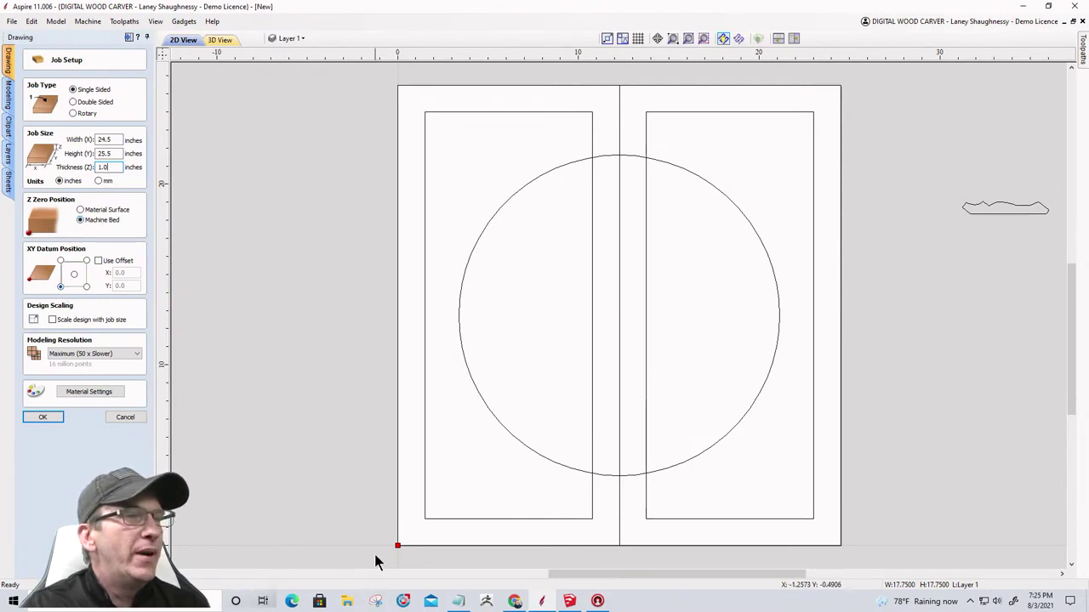
scroll(403, 432, down, 1)
scroll(417, 506, up, 1)
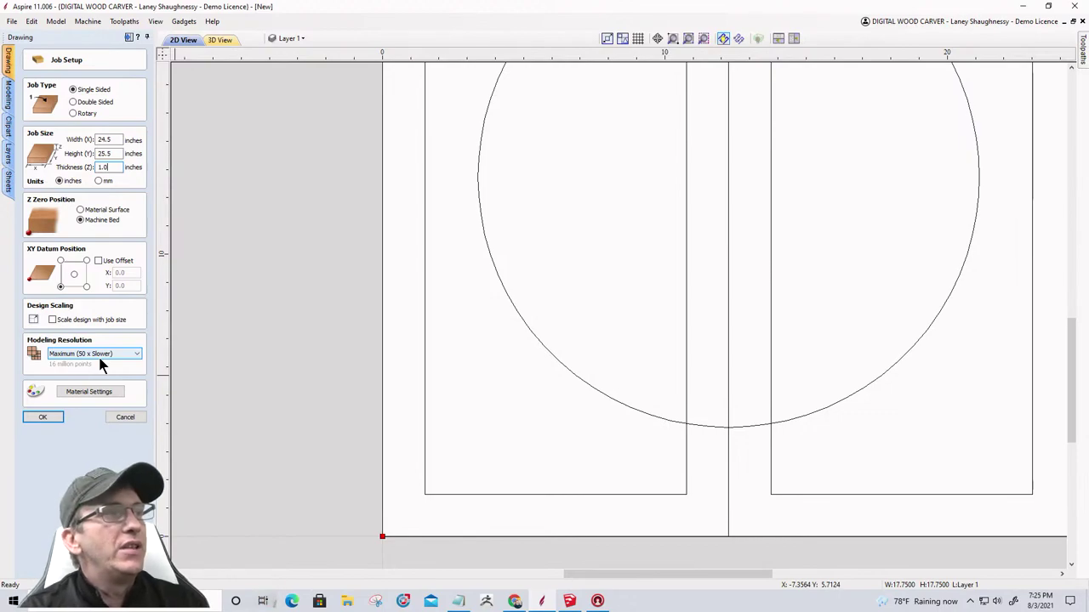
click(101, 355)
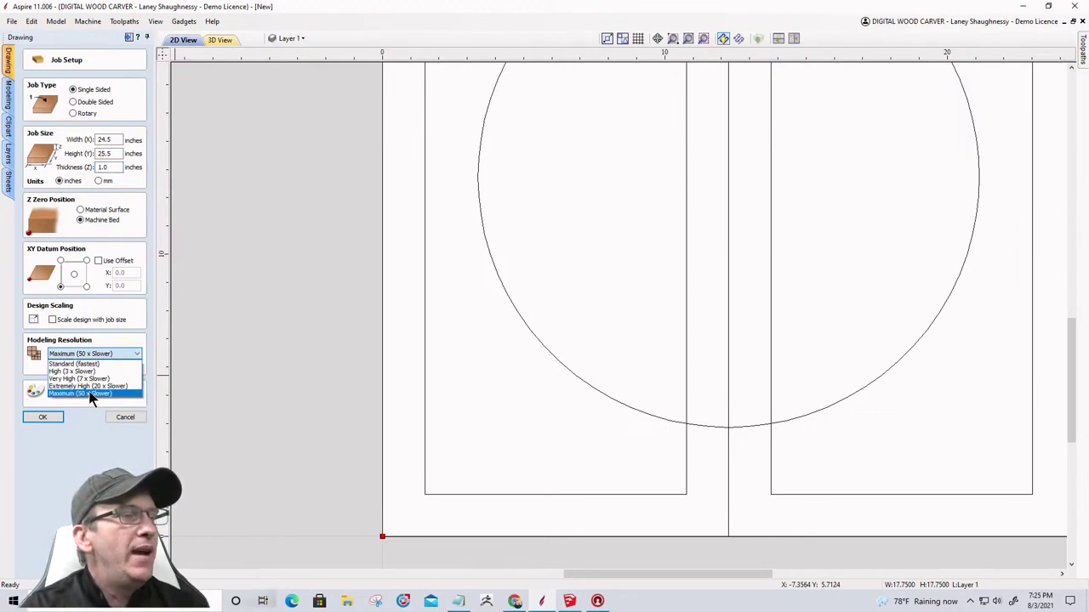
click(92, 394)
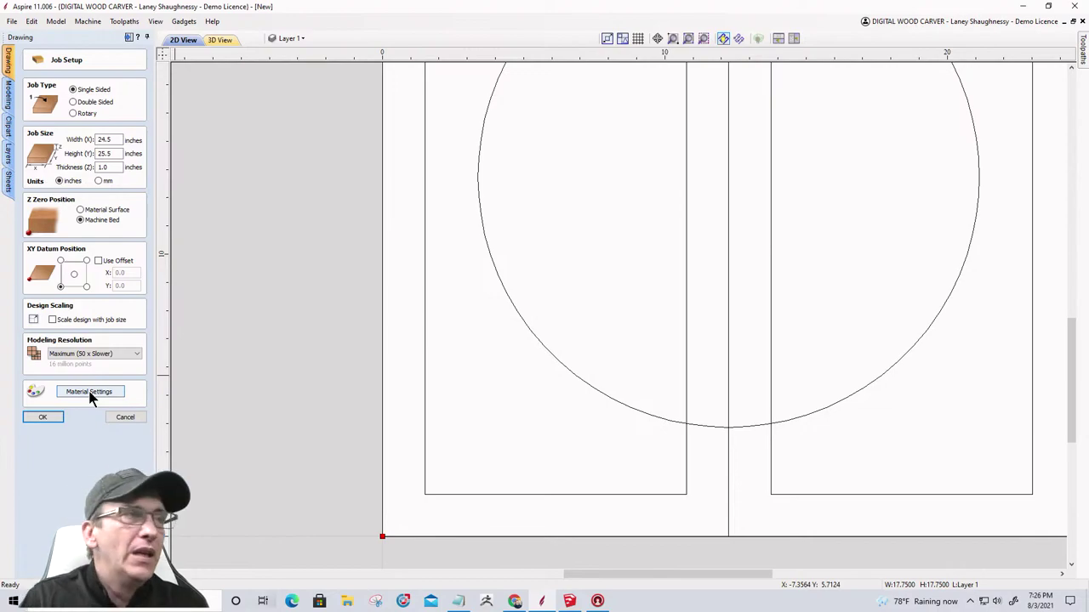
click(40, 419)
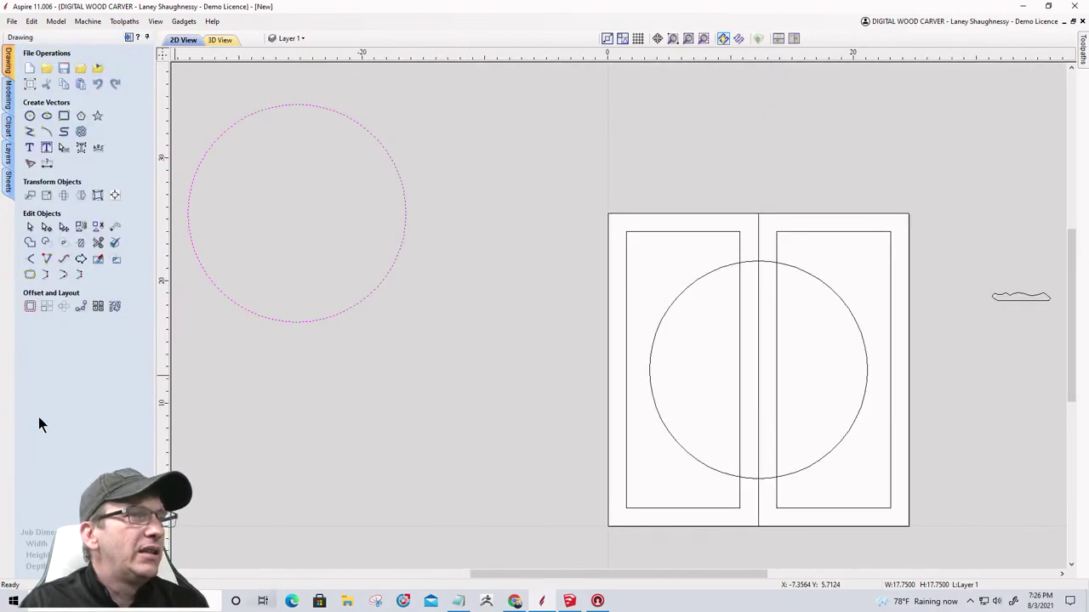
Deselect the outer circle, select the circle centred on the doors and check its width and height.
scroll(485, 306, down, 4)
scroll(561, 357, up, 1)
scroll(598, 353, up, 2)
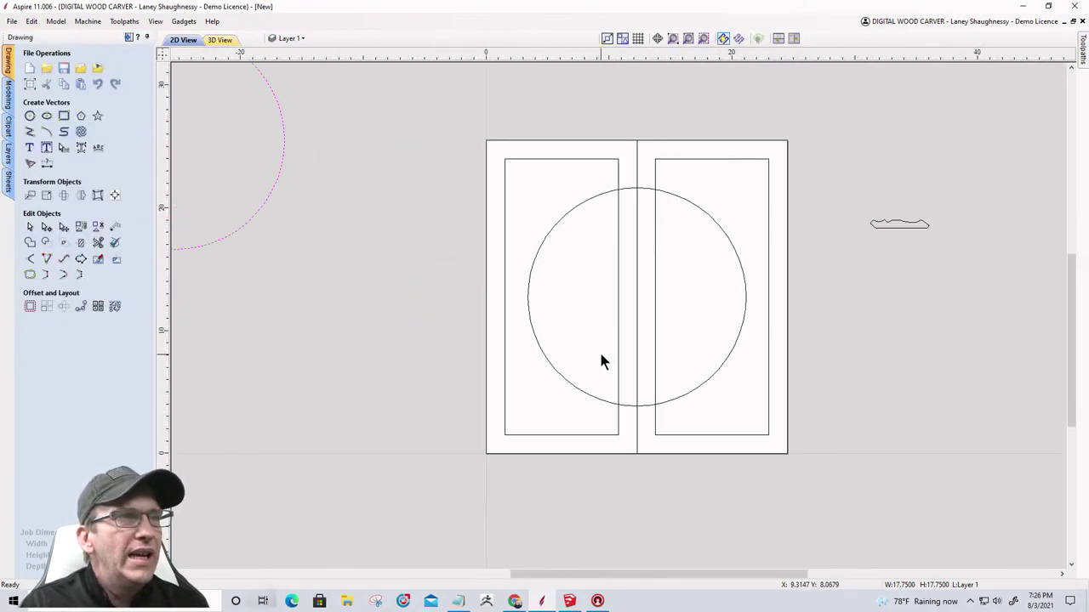
scroll(601, 336, down, 1)
key(Escape)
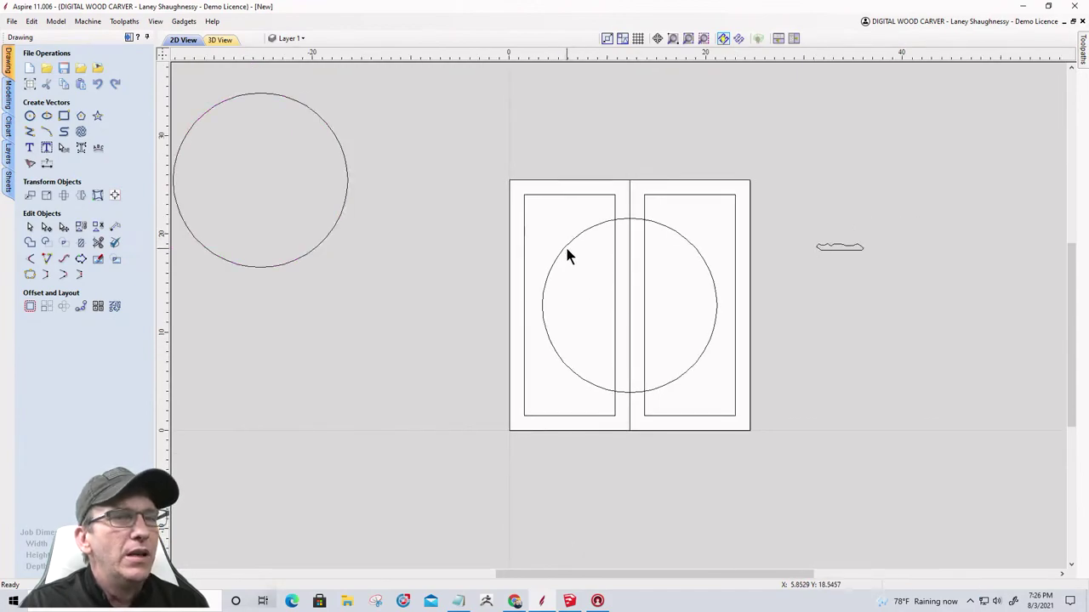
click(566, 247)
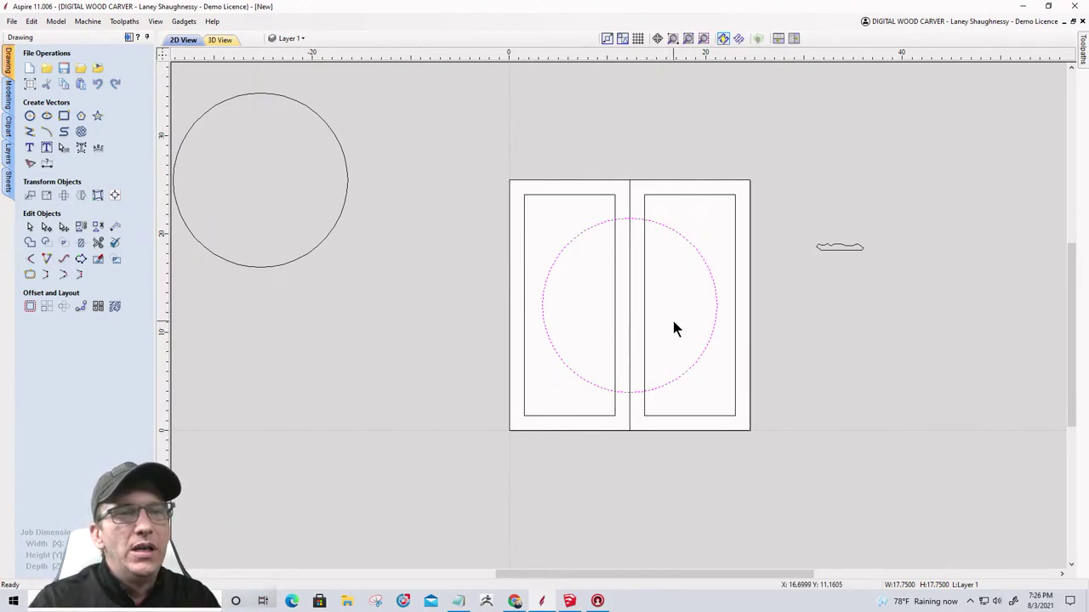
click(47, 195)
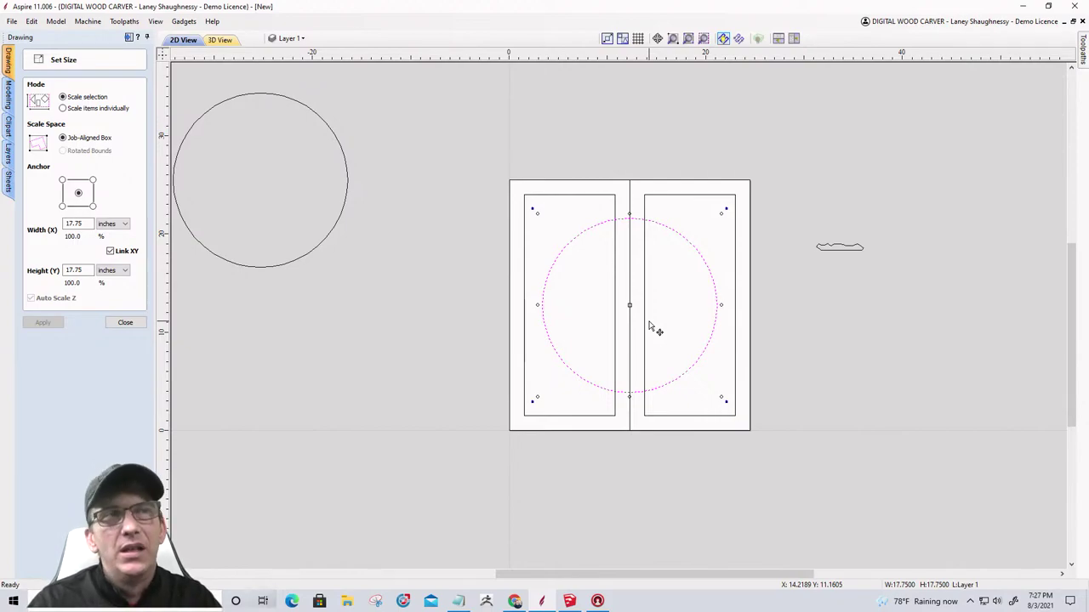
click(126, 323)
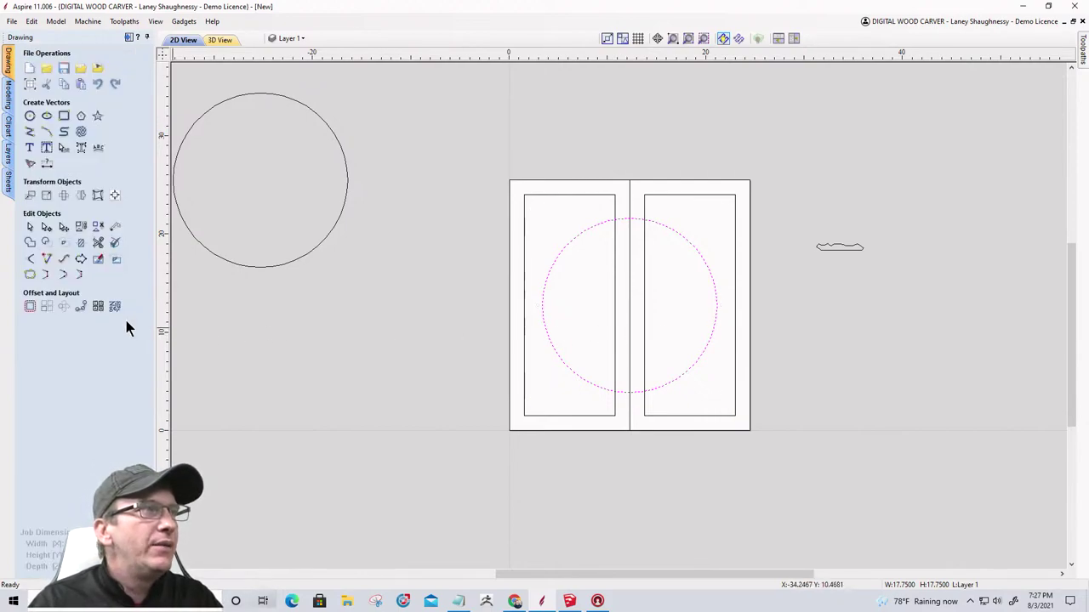
Draw a 15-inch diameter circle centred on the doors at X 12.25, Y 12.75, inside the existing circle.
click(30, 115)
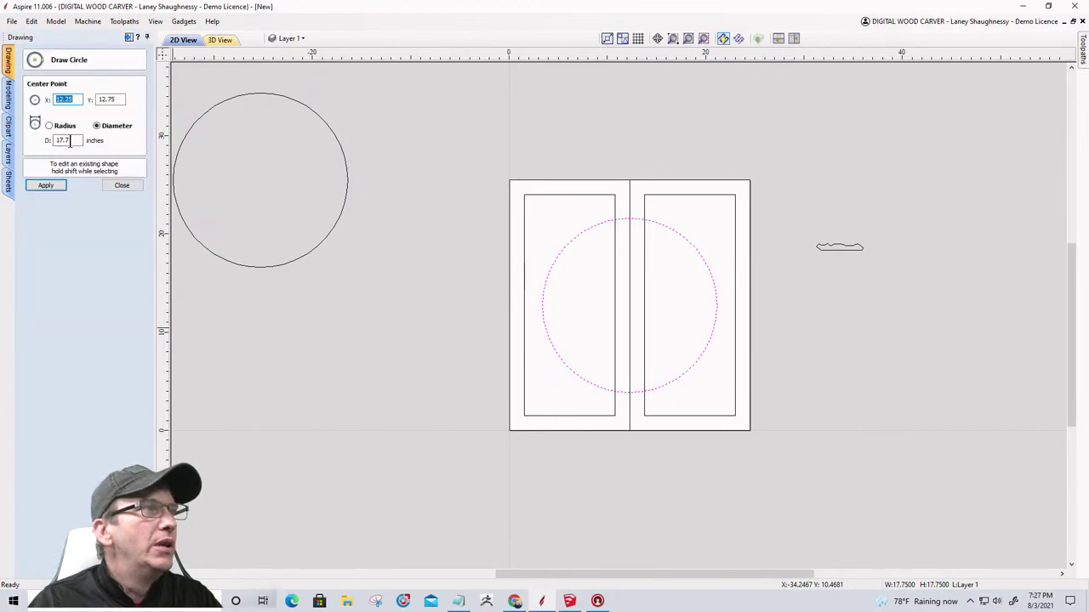
double_click(68, 141)
text(15)
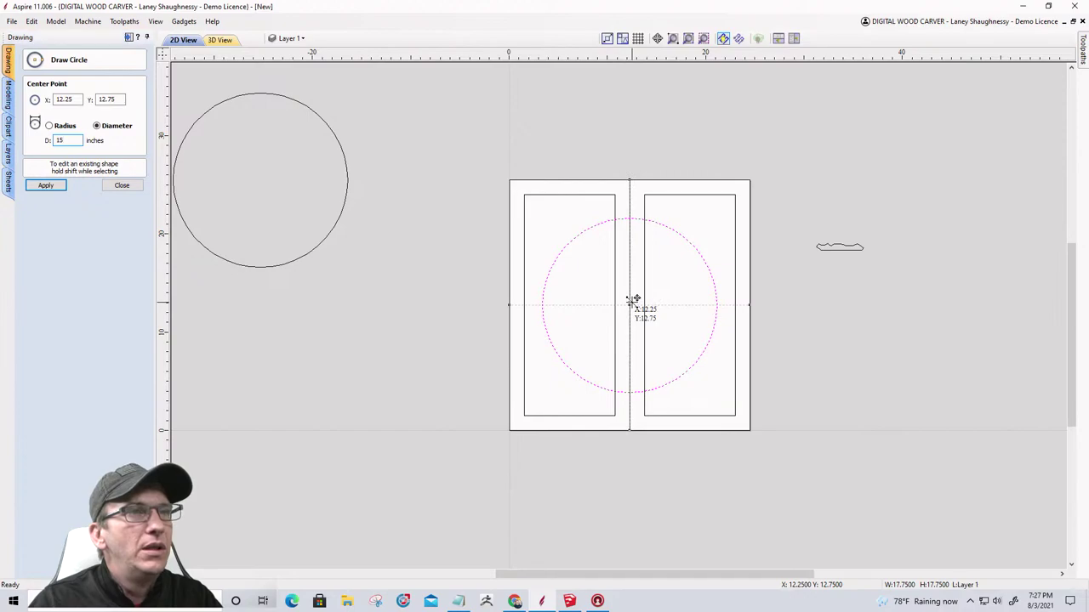
key(Return)
click(109, 186)
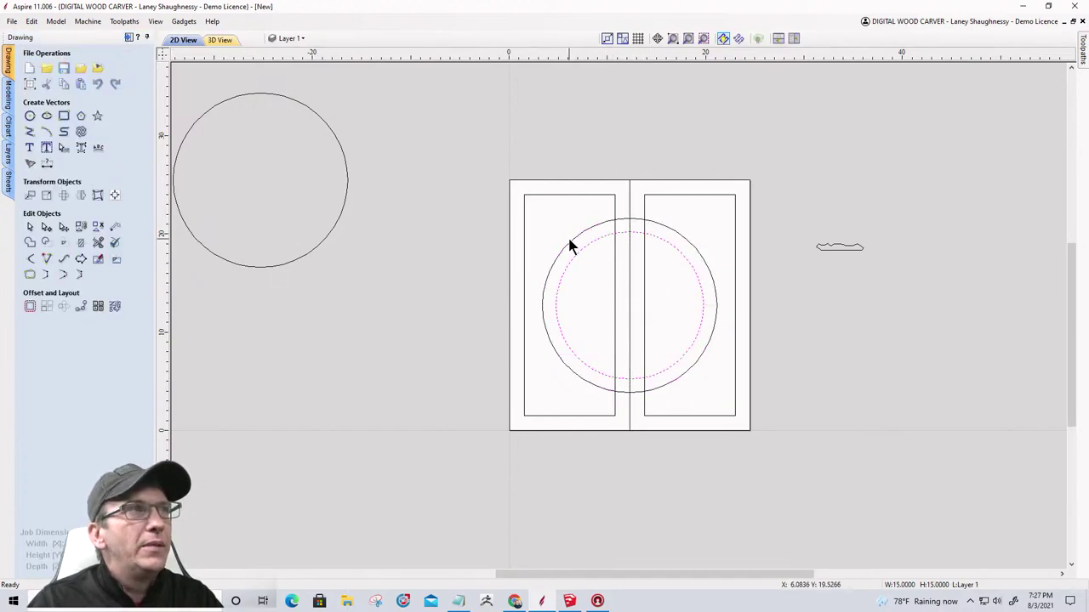
key(Escape)
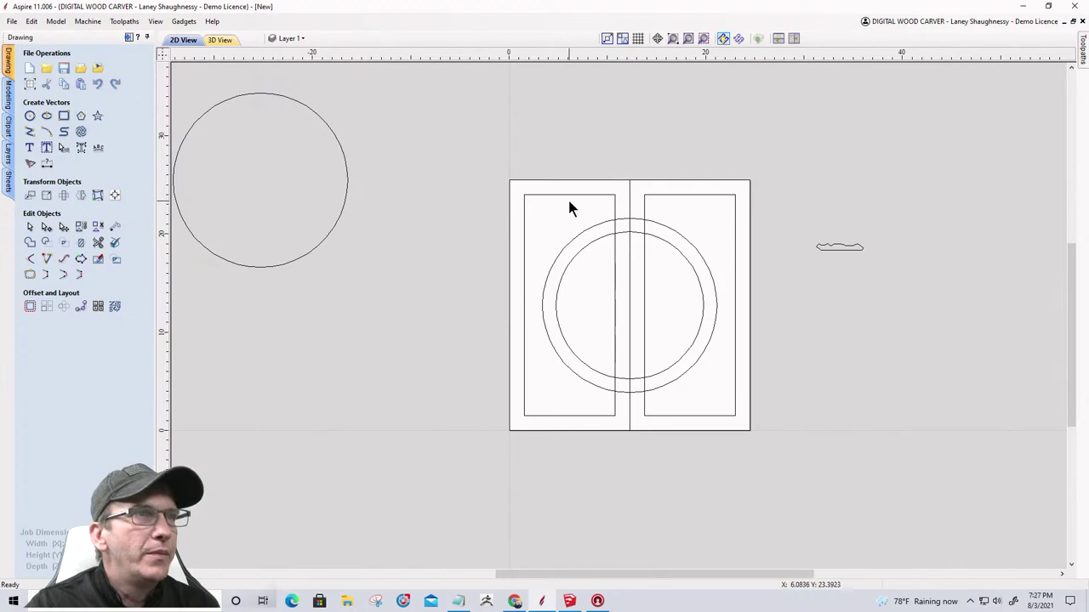
Move the left door's outline and inset panel to a new layer named "Left Door Vectors".
drag(568, 196, 479, 151)
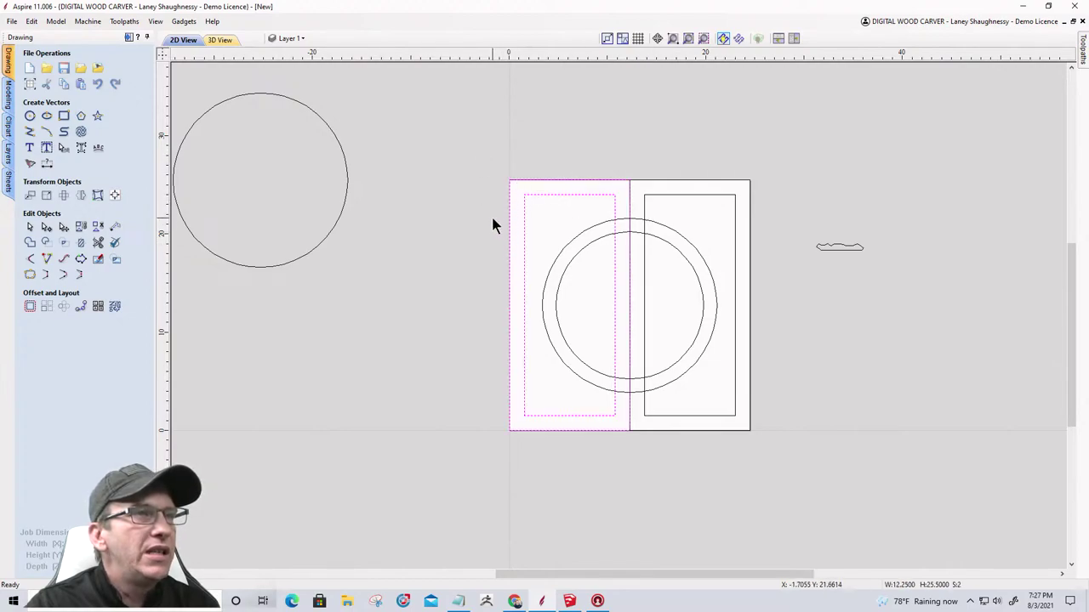
right_click(528, 198)
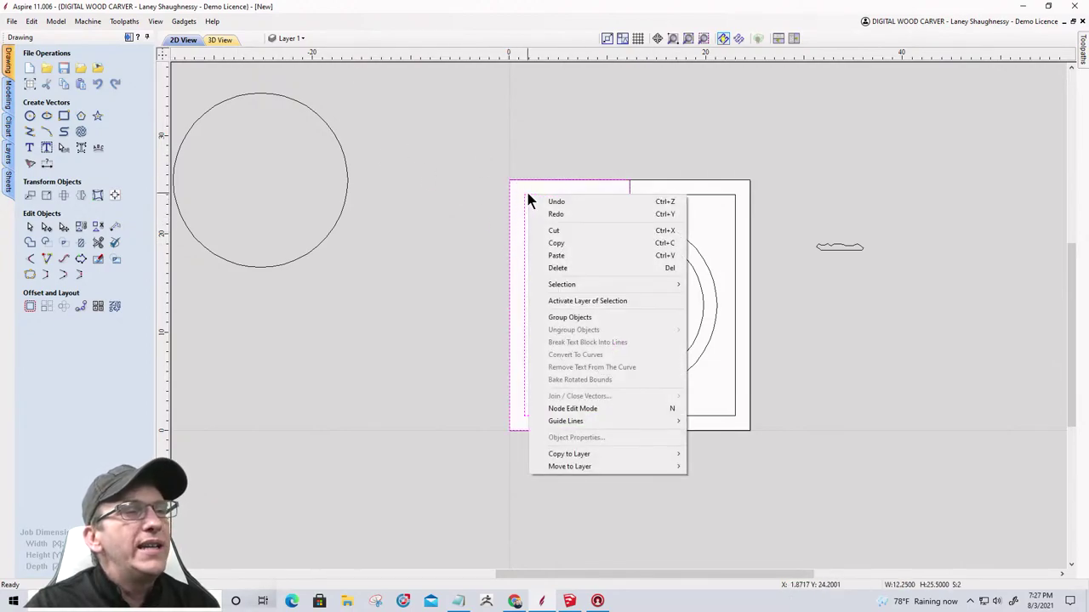
mouse_move(561, 467)
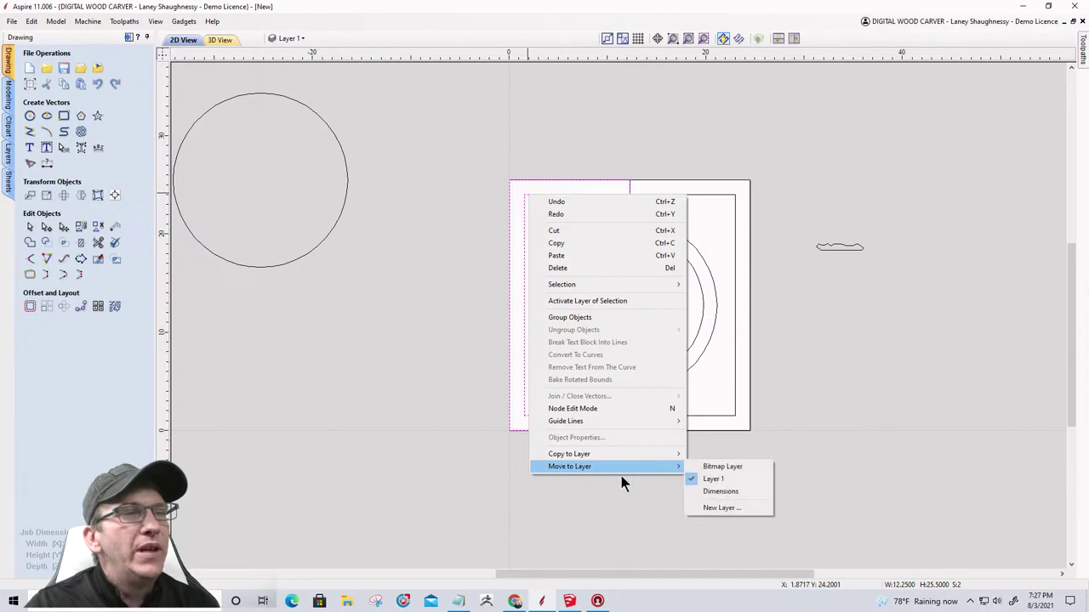
click(713, 508)
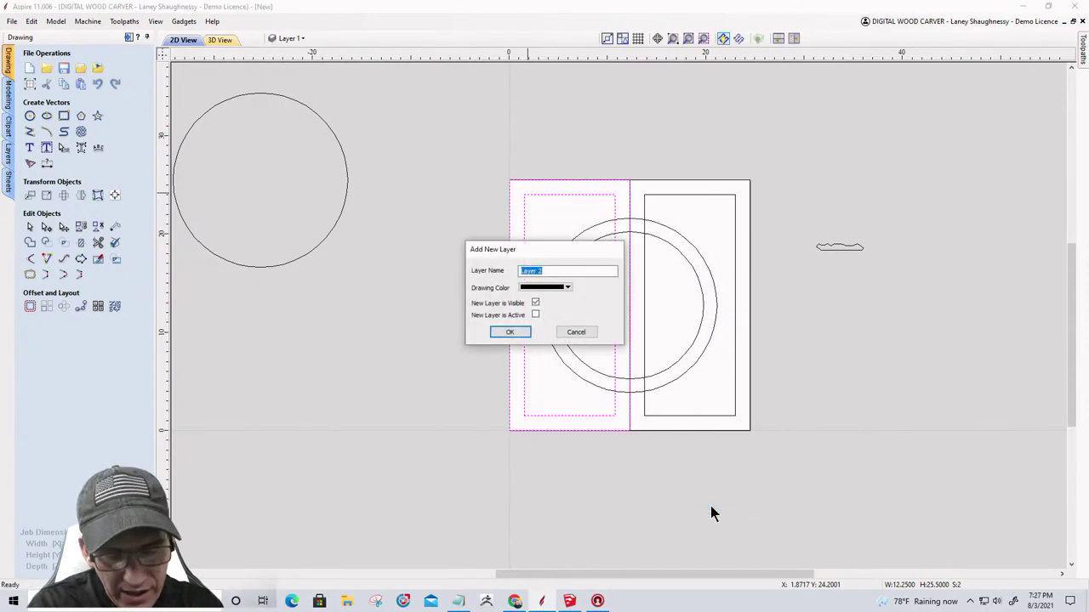
text(Left Doo)
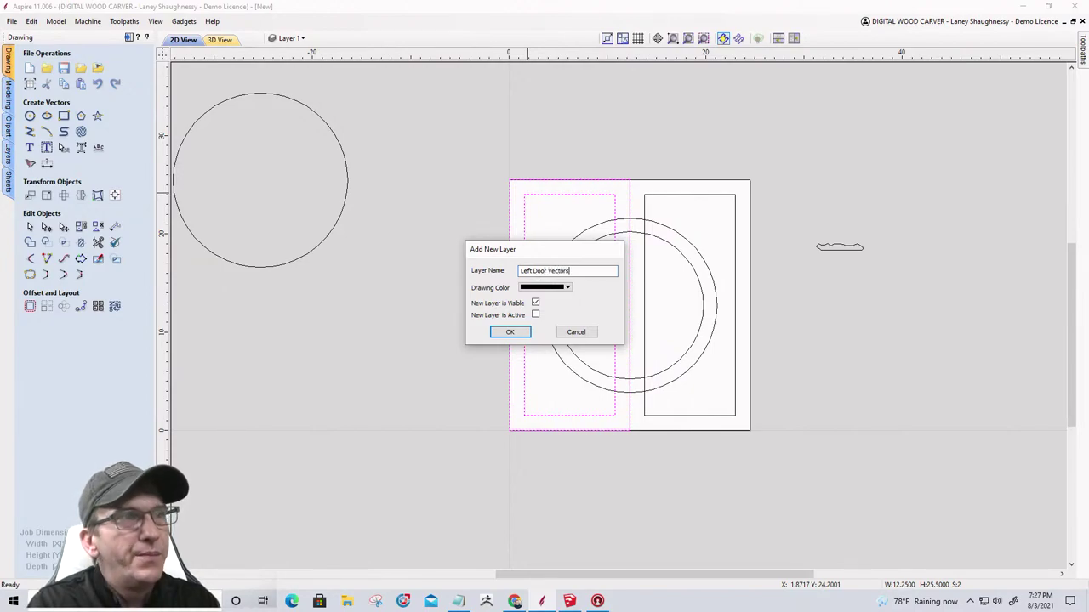
key(Return)
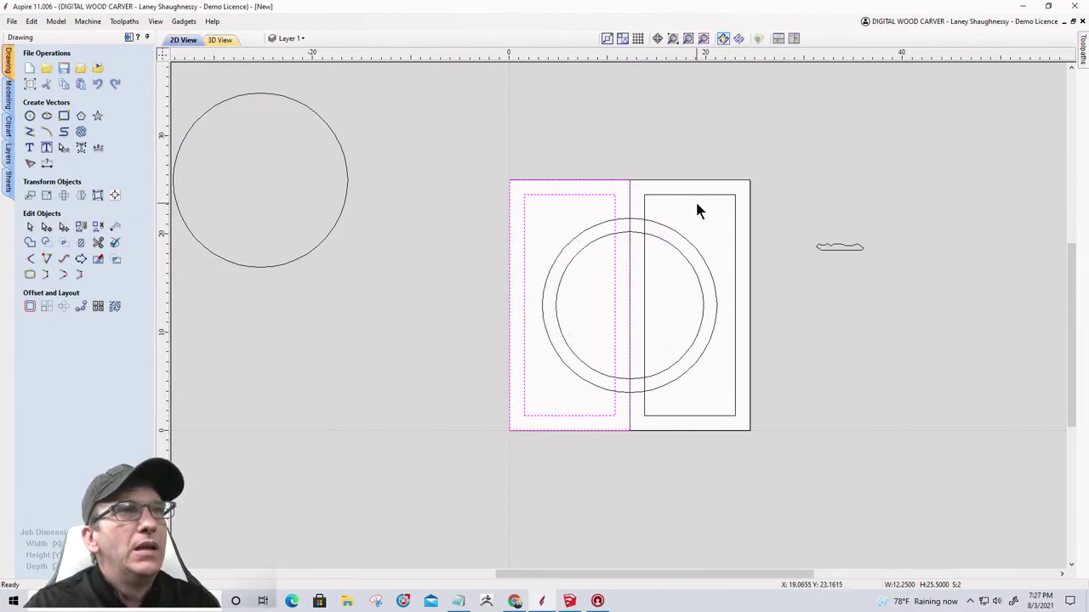
Move the right door's outline and inset panel to a new layer named "Right Door Vectors".
click(661, 161)
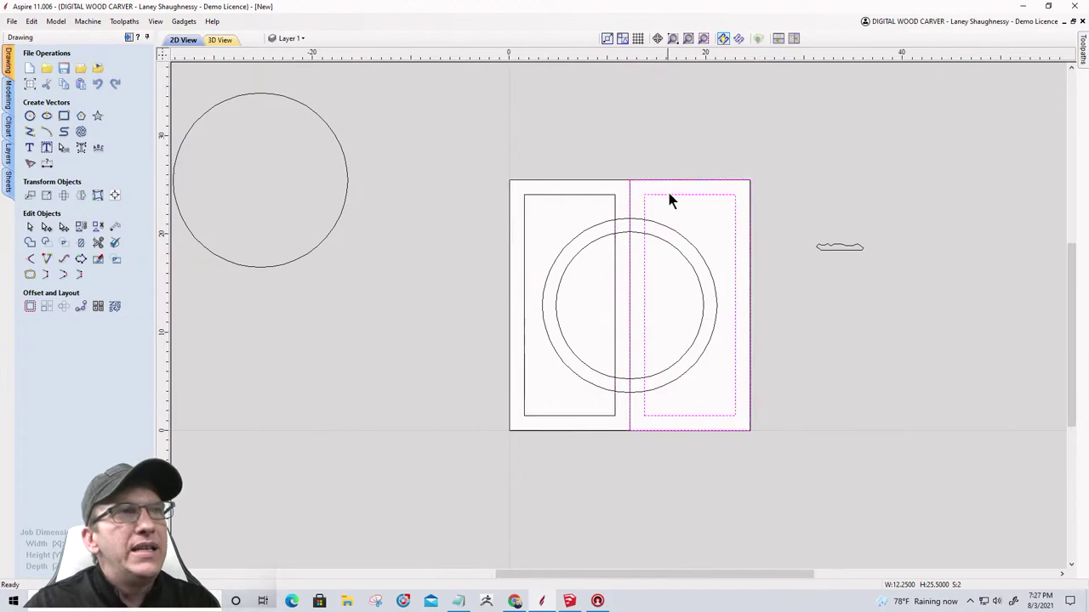
right_click(672, 198)
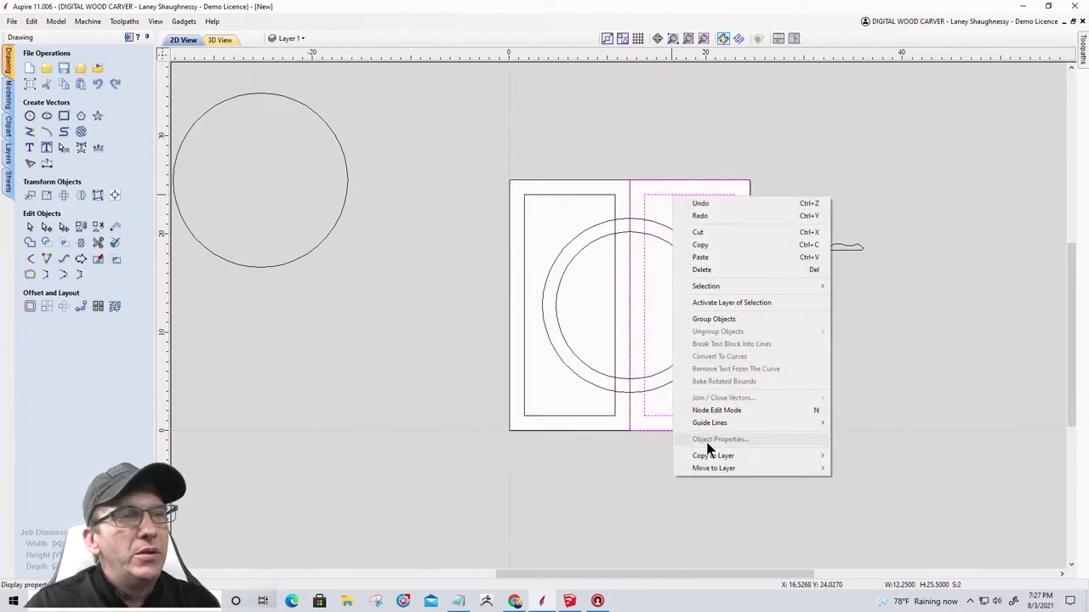
mouse_move(708, 458)
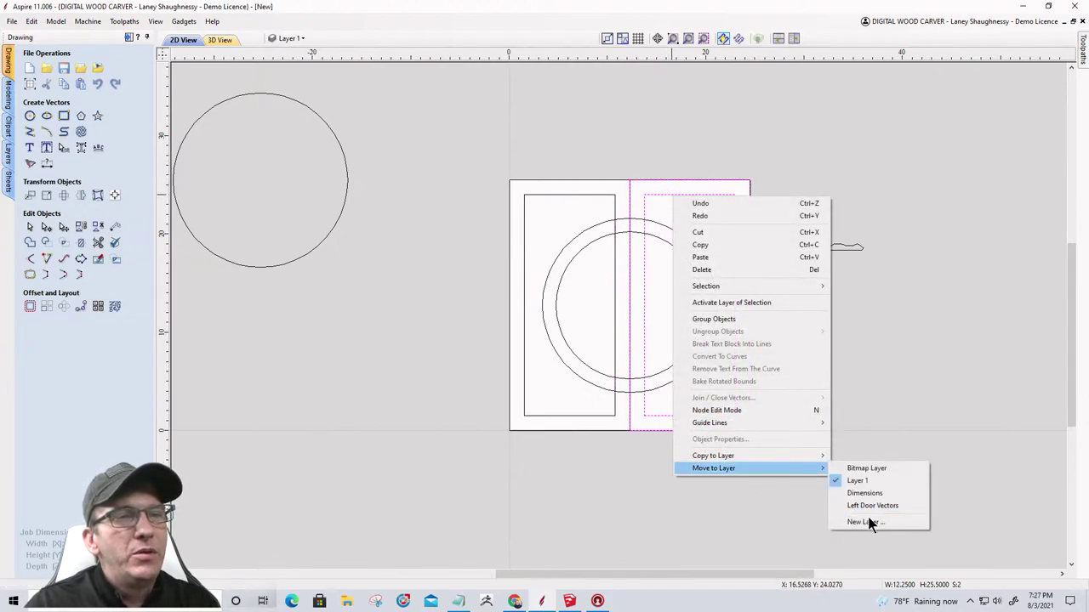
click(867, 523)
text(R)
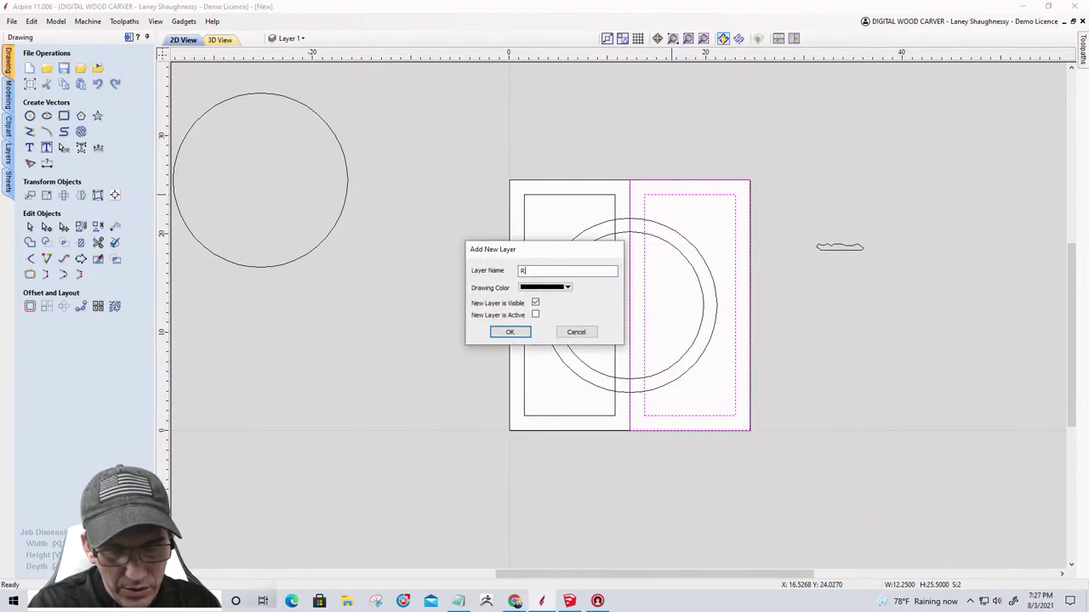
text(ight Door Ve)
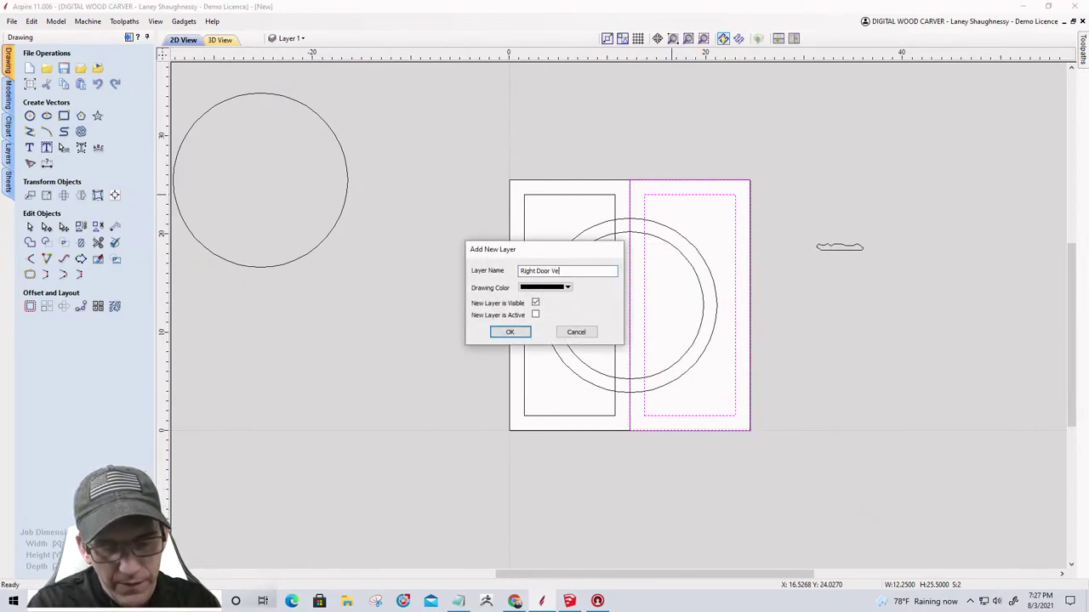
text(ctors)
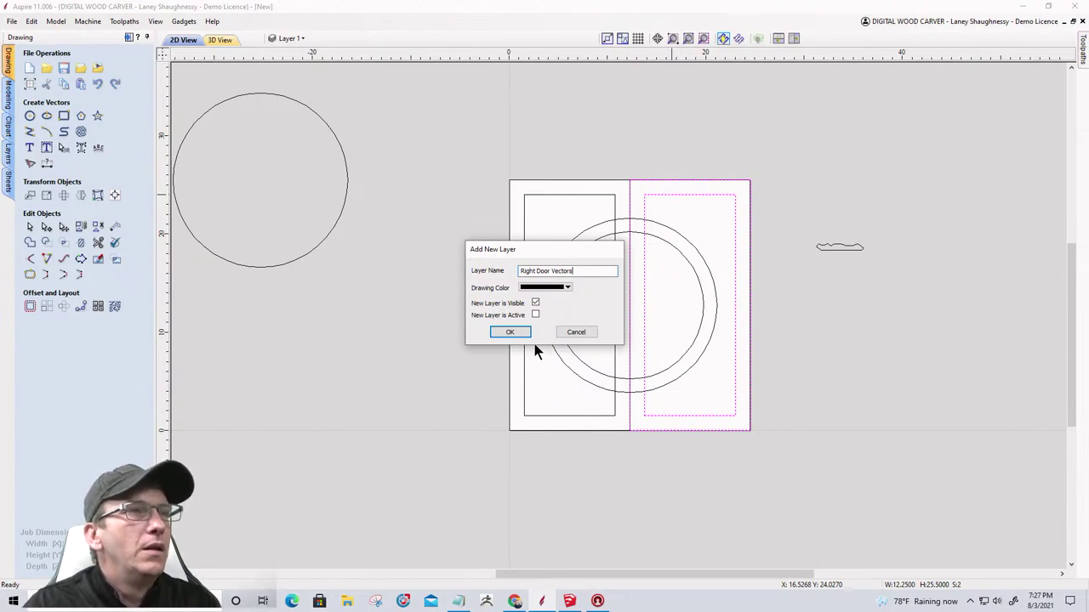
click(510, 333)
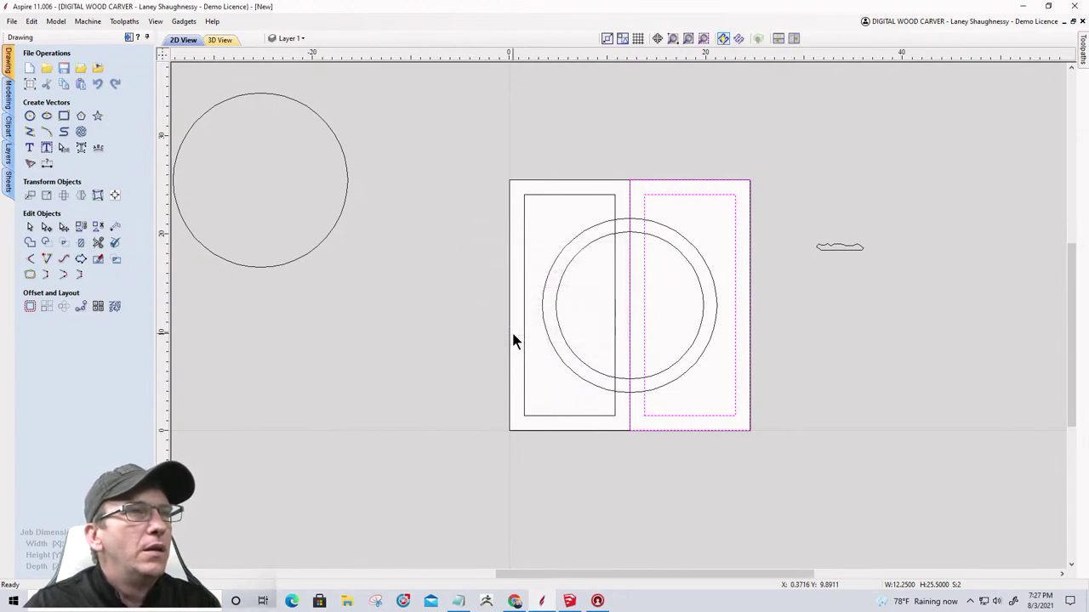
Move the outer circle on the doors to a new layer named "Simulated Dart Board" with a red drawing colour.
click(568, 246)
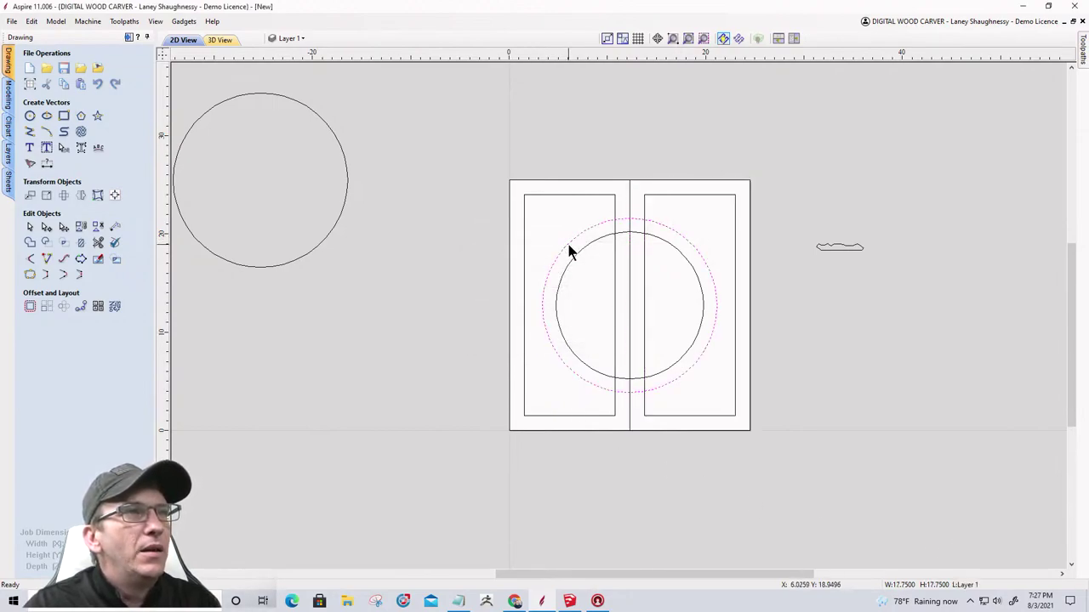
right_click(667, 381)
mouse_move(769, 380)
click(853, 440)
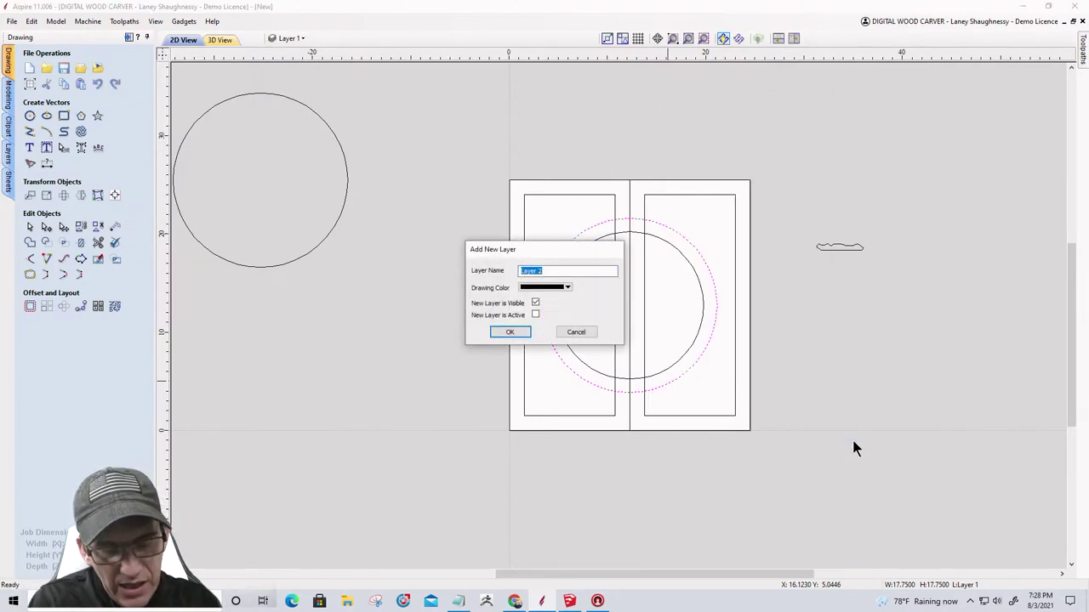
text(Simulated Da)
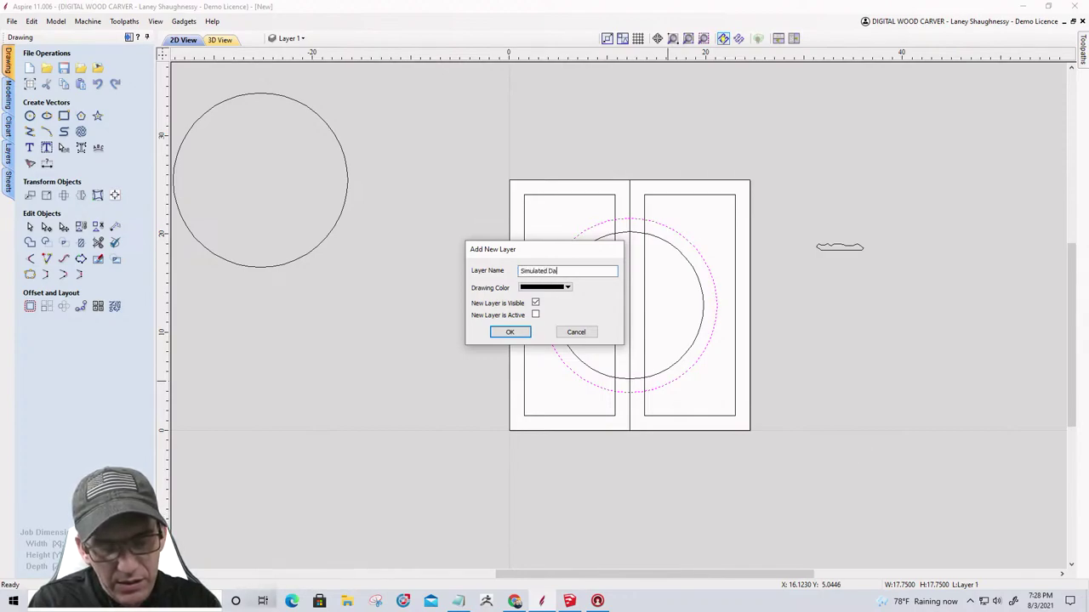
text(rt Board)
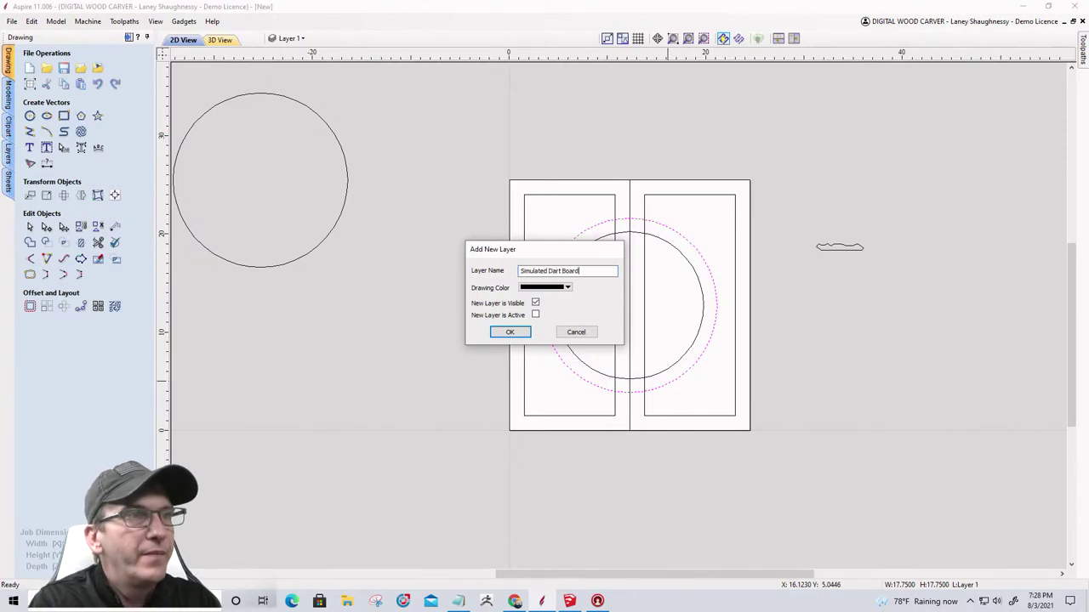
click(566, 288)
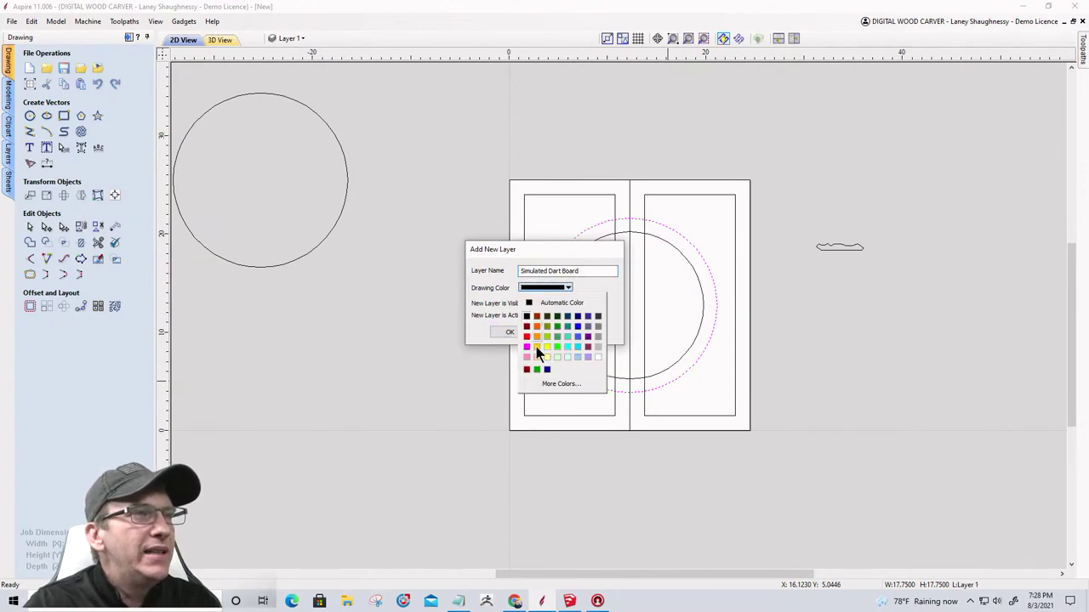
click(526, 338)
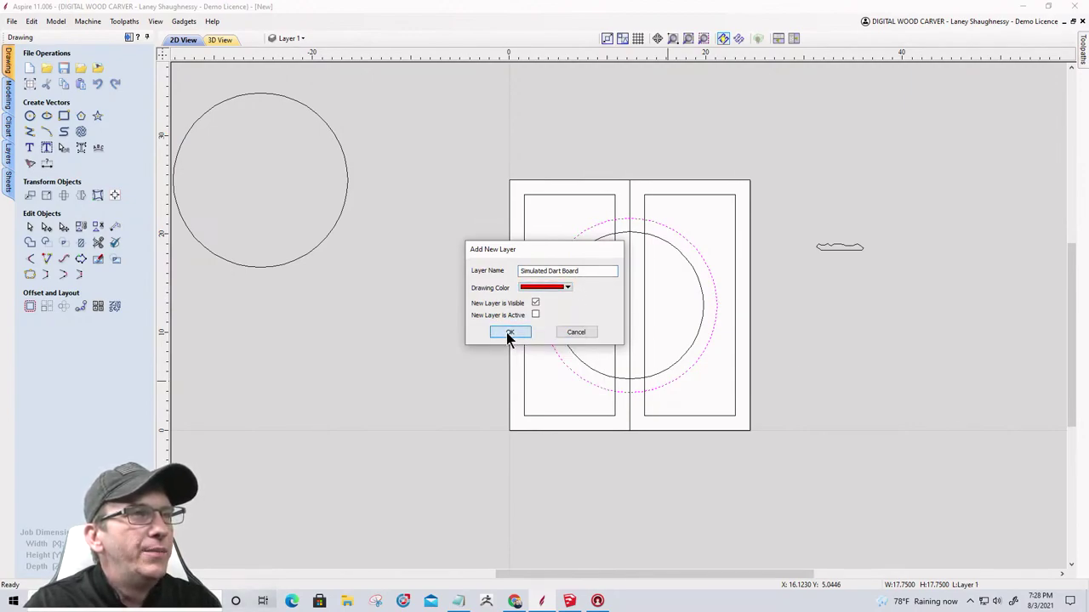
click(507, 332)
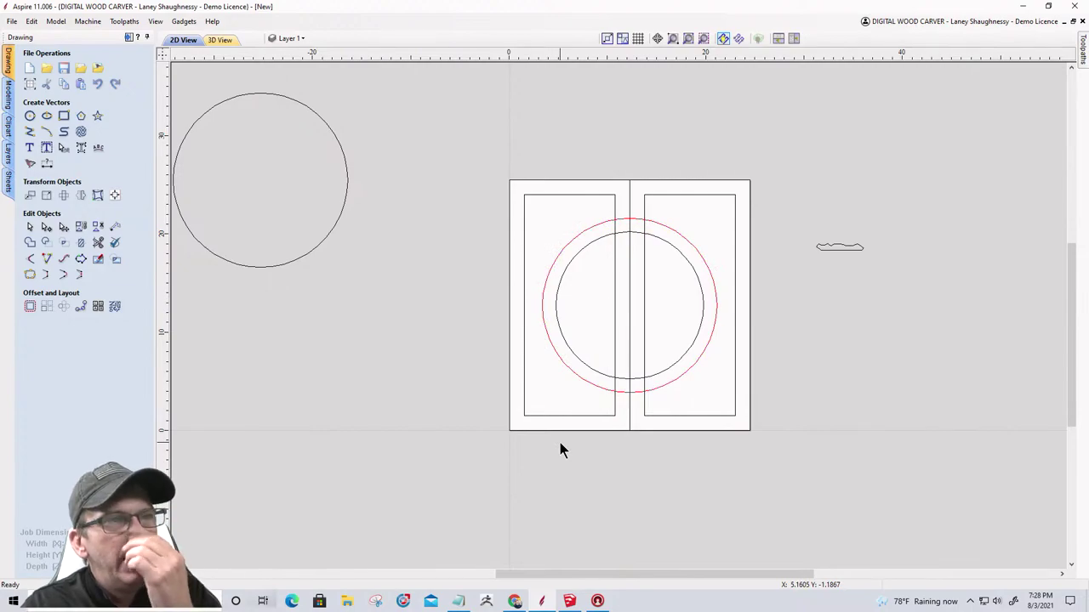
Move the inner circle on the doors to a new layer named "Medallion Inlay Vector" with an orange drawing colour.
scroll(691, 305, down, 1)
scroll(691, 305, up, 2)
click(706, 277)
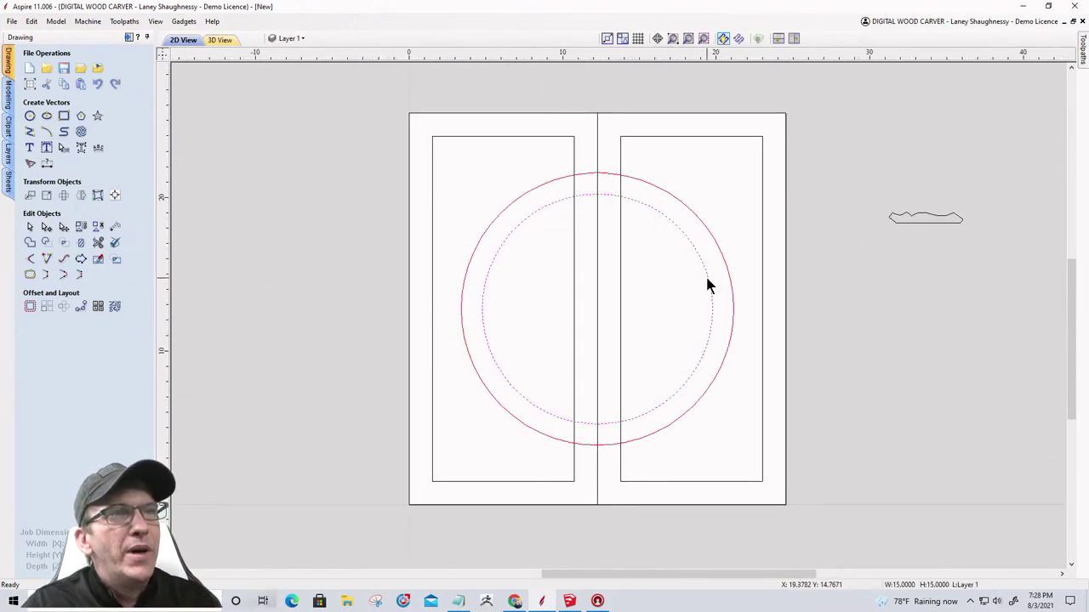
right_click(678, 395)
mouse_move(703, 384)
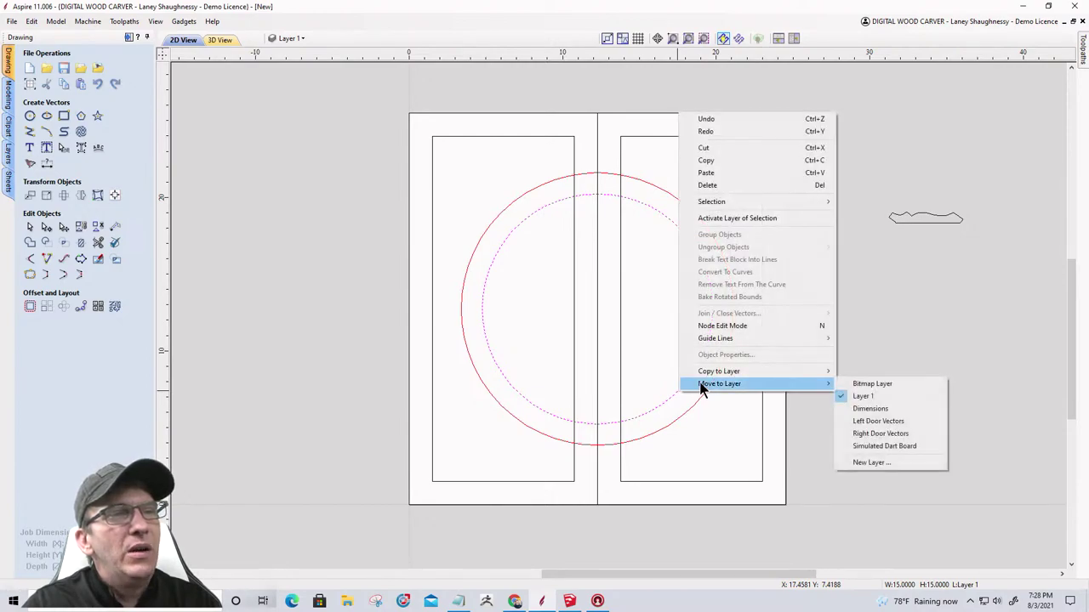
click(861, 464)
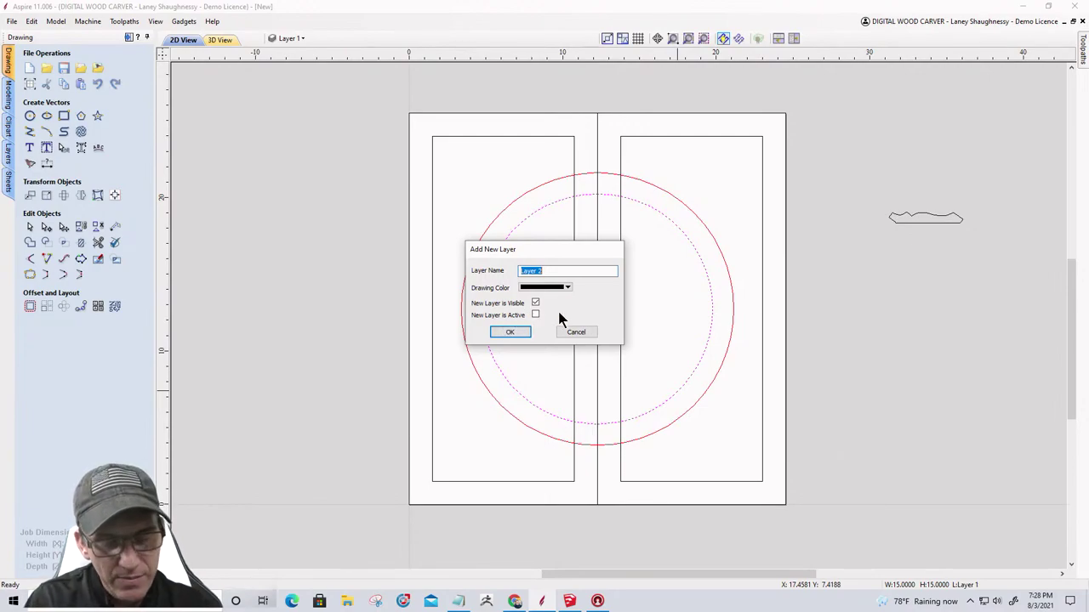
text(Medallion INlay Vecto)
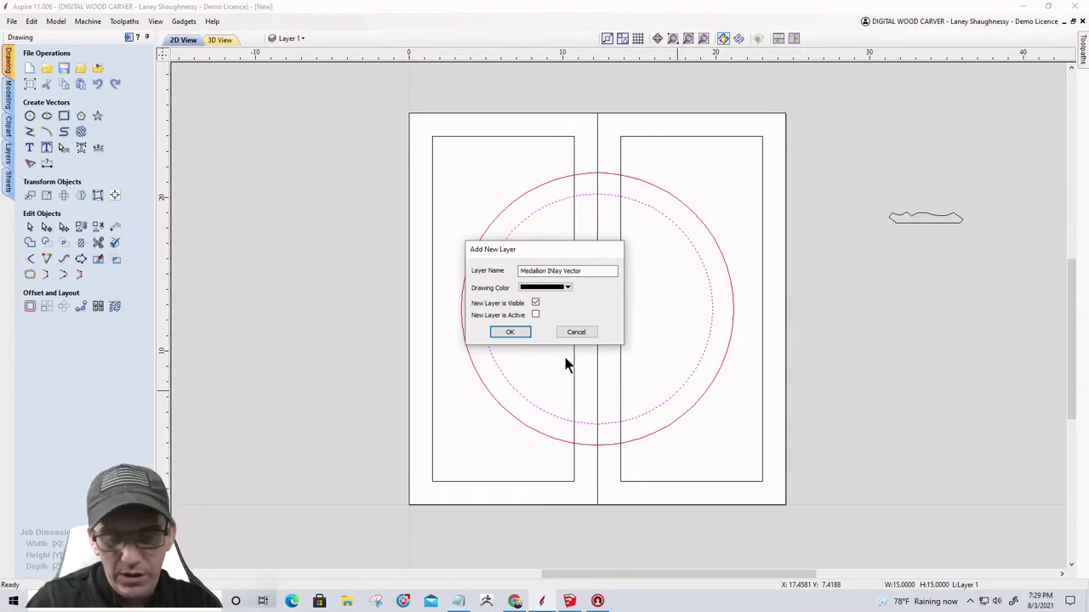
key(BackSpace)
key(BackSpace)
key(BackSpace)
key(BackSpace)
key(BackSpace)
key(BackSpace)
key(BackSpace)
key(BackSpace)
key(BackSpace)
key(BackSpace)
key(BackSpace)
key(BackSpace)
text(Inlay Vector)
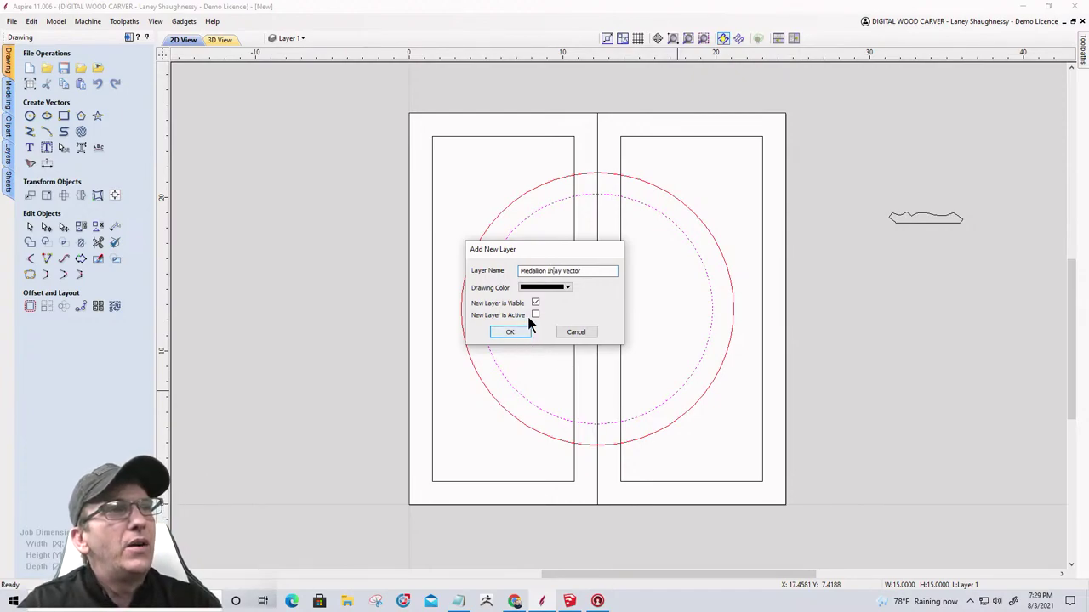
click(546, 288)
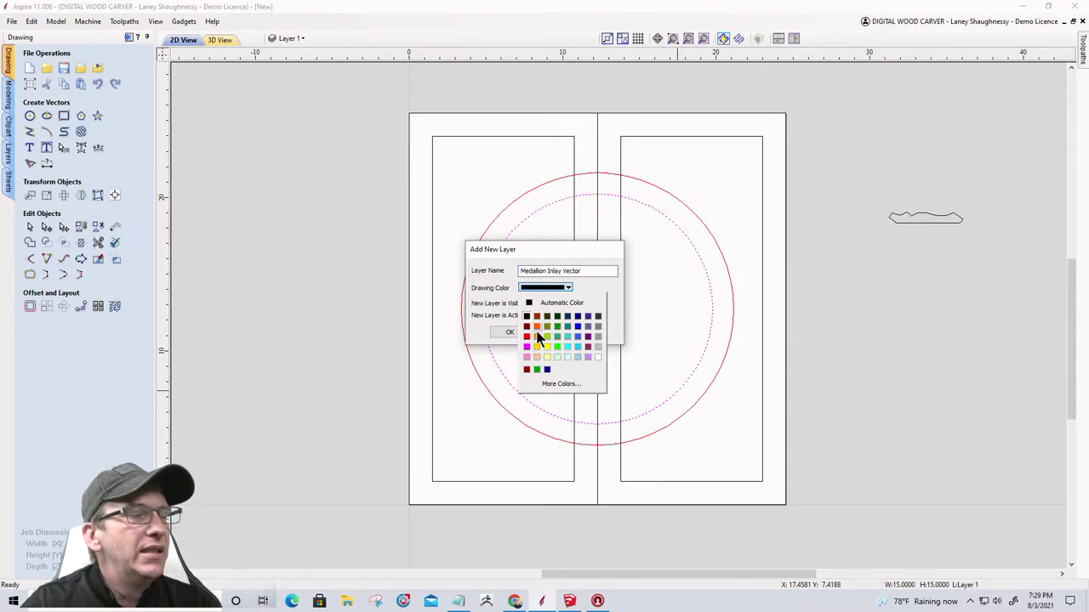
click(536, 327)
click(512, 332)
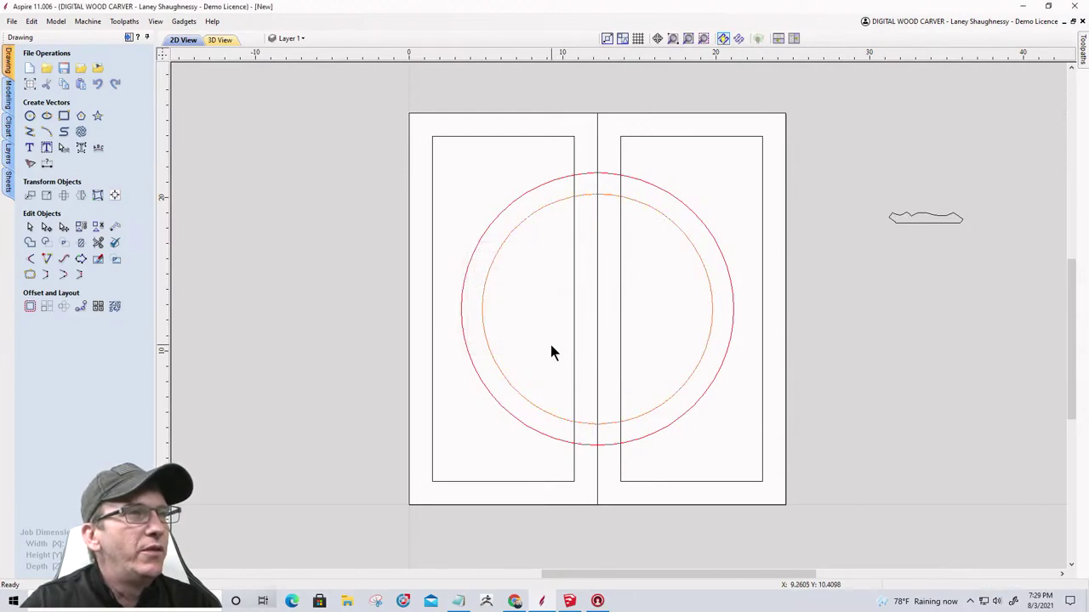
Examine the coloured circles on the doors and the profile shape outside the job up close.
scroll(612, 347, up, 2)
scroll(683, 375, up, 2)
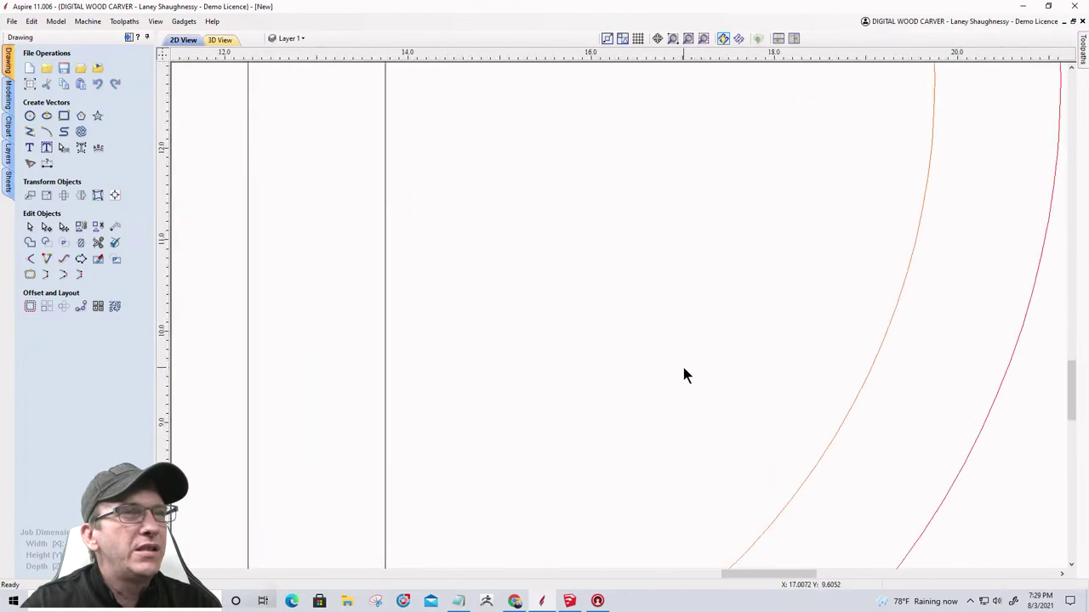
scroll(683, 371, down, 4)
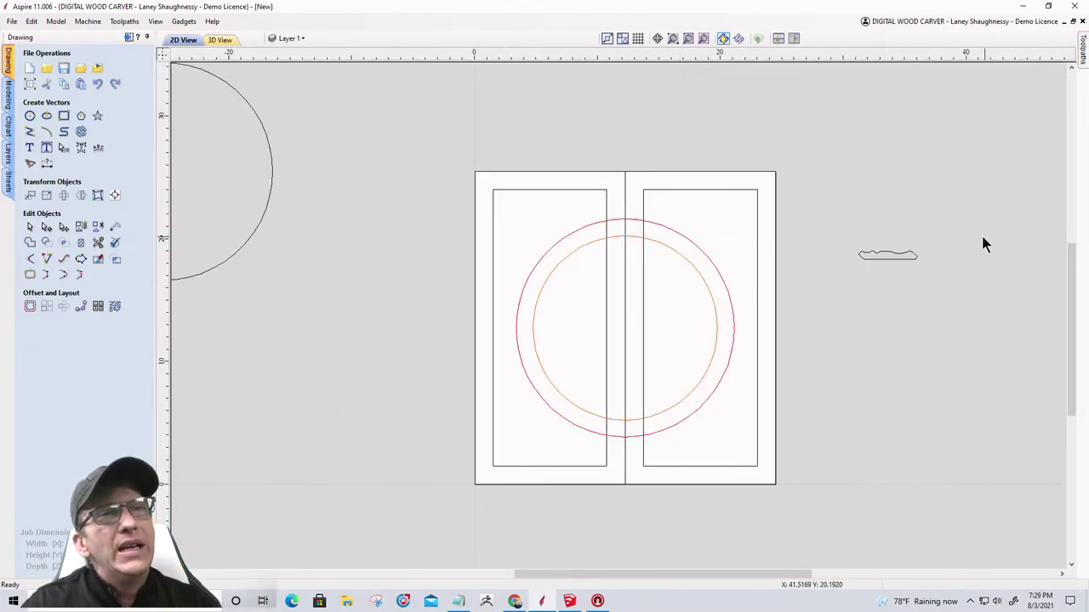
scroll(925, 243, up, 4)
scroll(853, 278, up, 3)
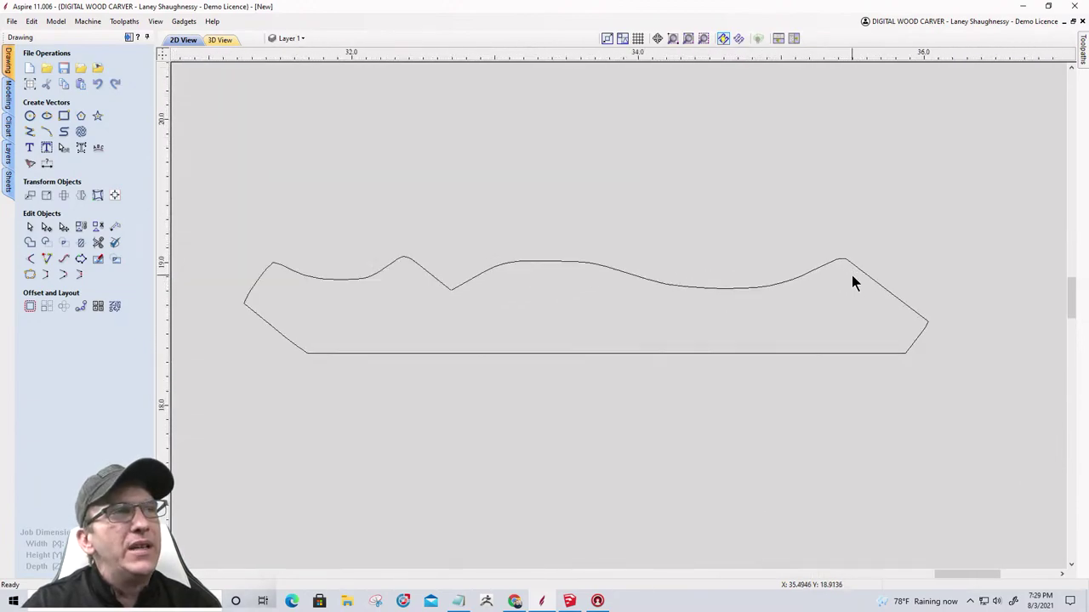
scroll(853, 282, down, 8)
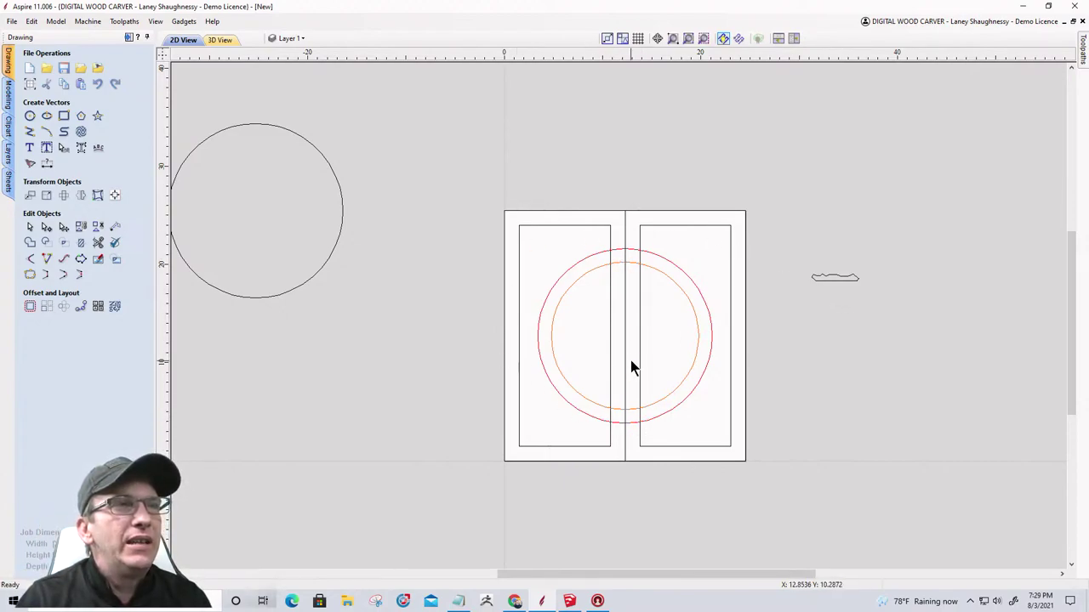
Delete the spare circle lying outside the job, away from the doors.
scroll(643, 359, up, 3)
scroll(644, 359, down, 1)
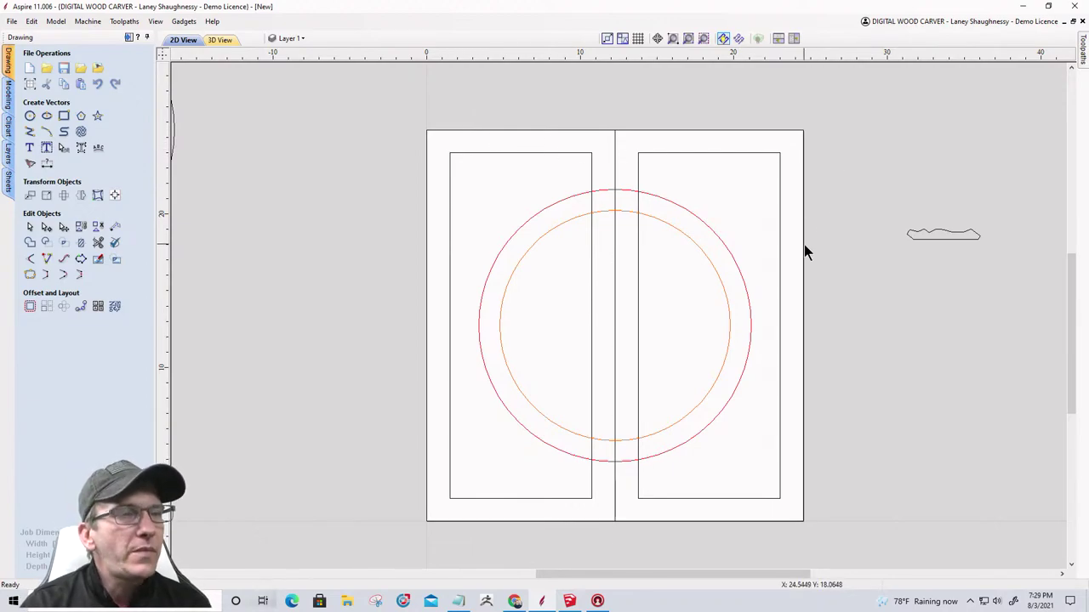
scroll(804, 244, down, 2)
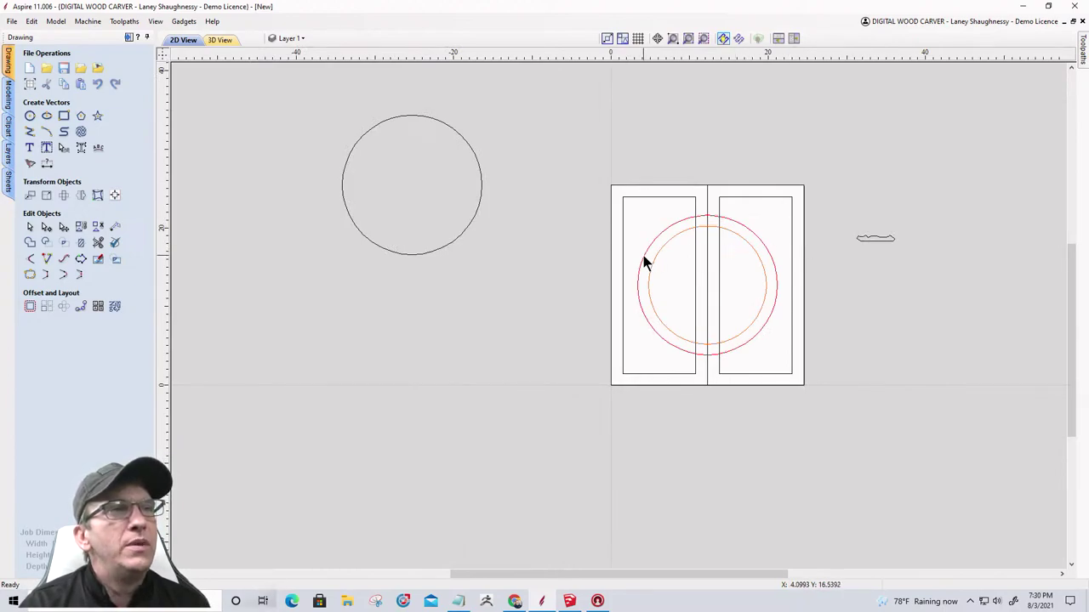
click(481, 193)
key(Delete)
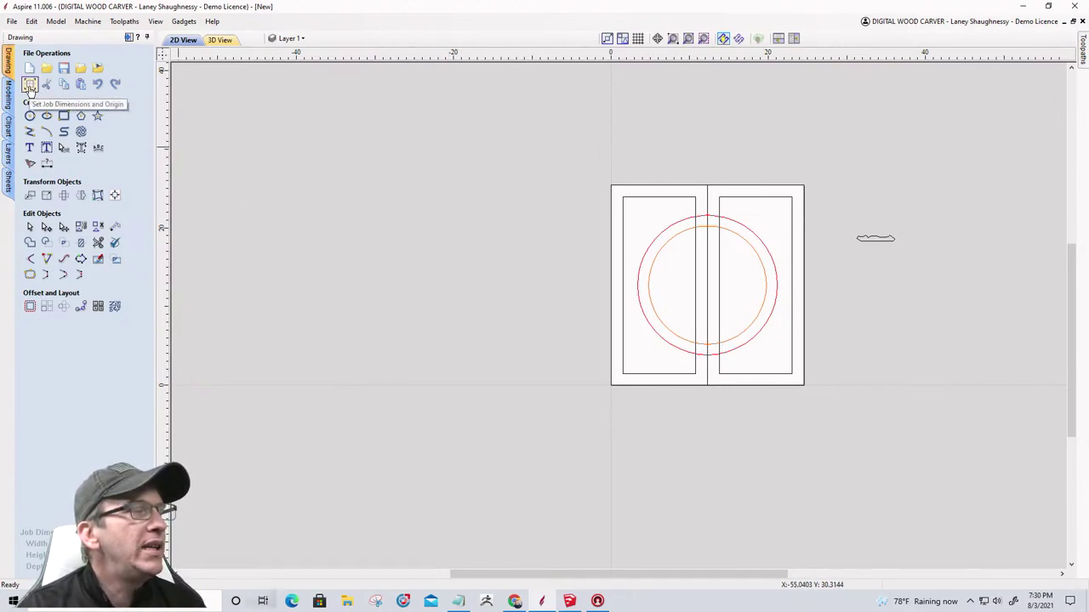
Add a new sheet to the job, 25.5 inches wide, 5.5 inches high and 0.75 inches thick.
click(7, 182)
click(42, 89)
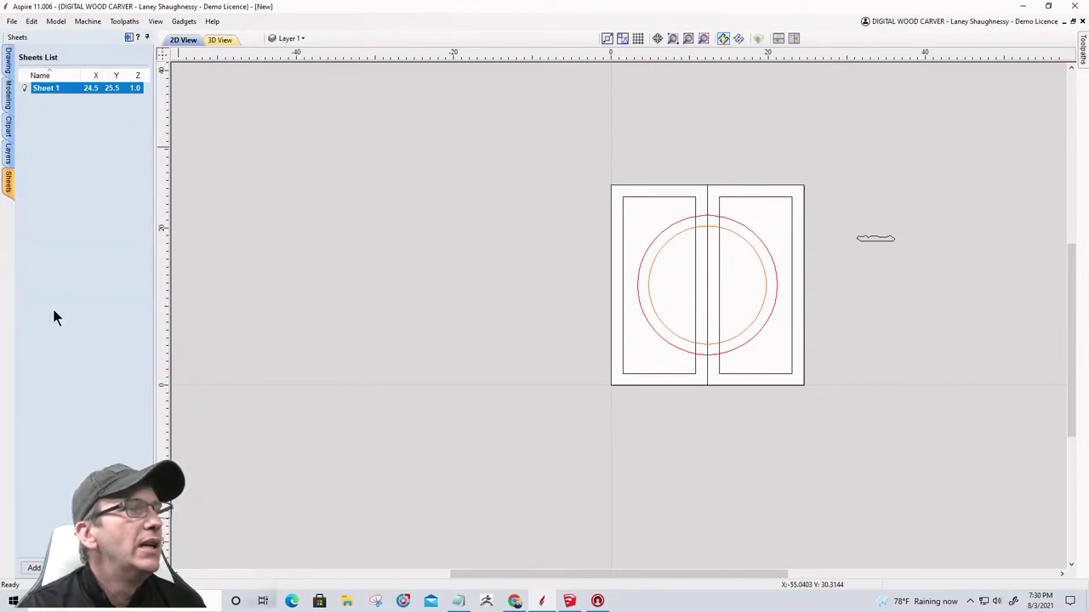
click(34, 568)
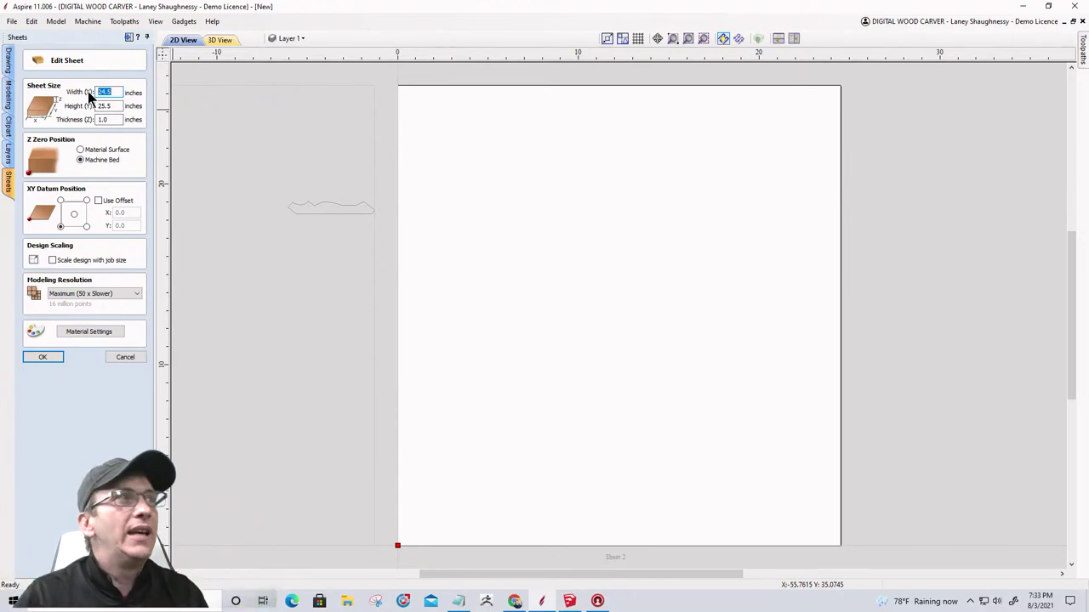
text(2)
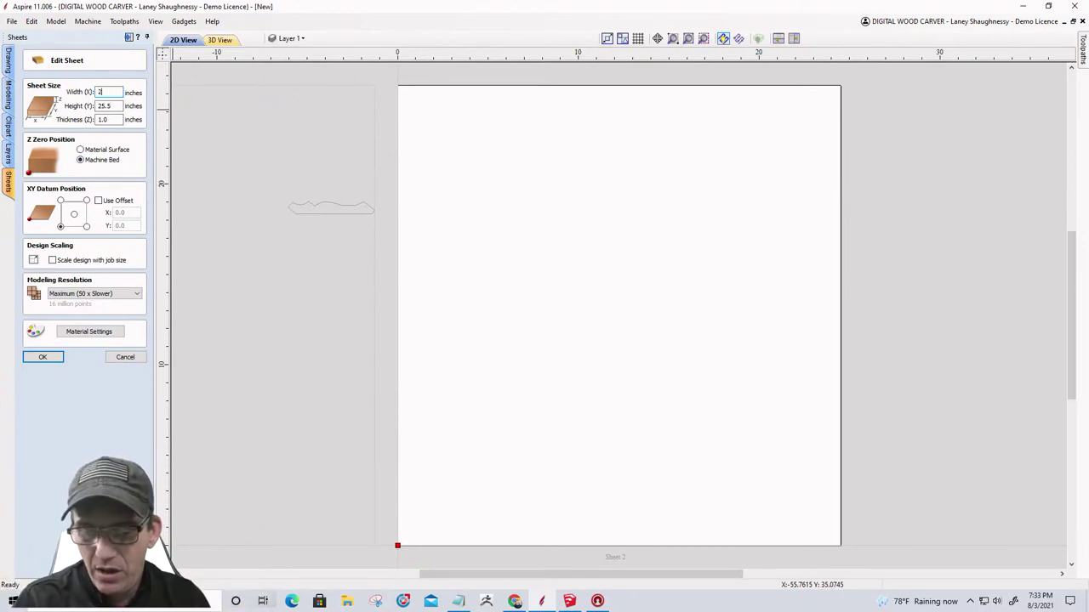
text(5.5)
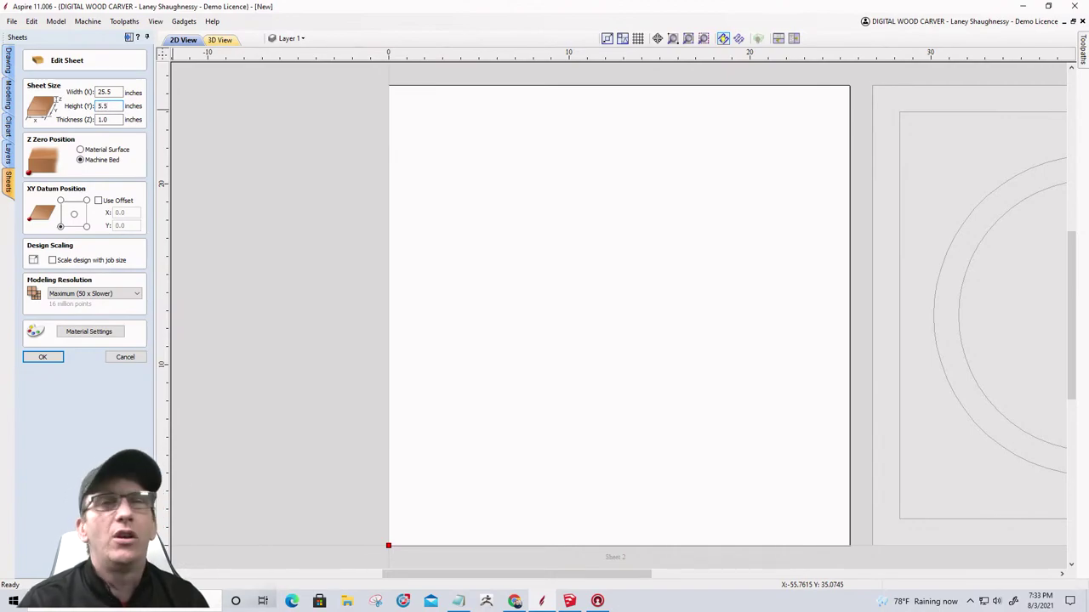
text(5.5)
key(Return)
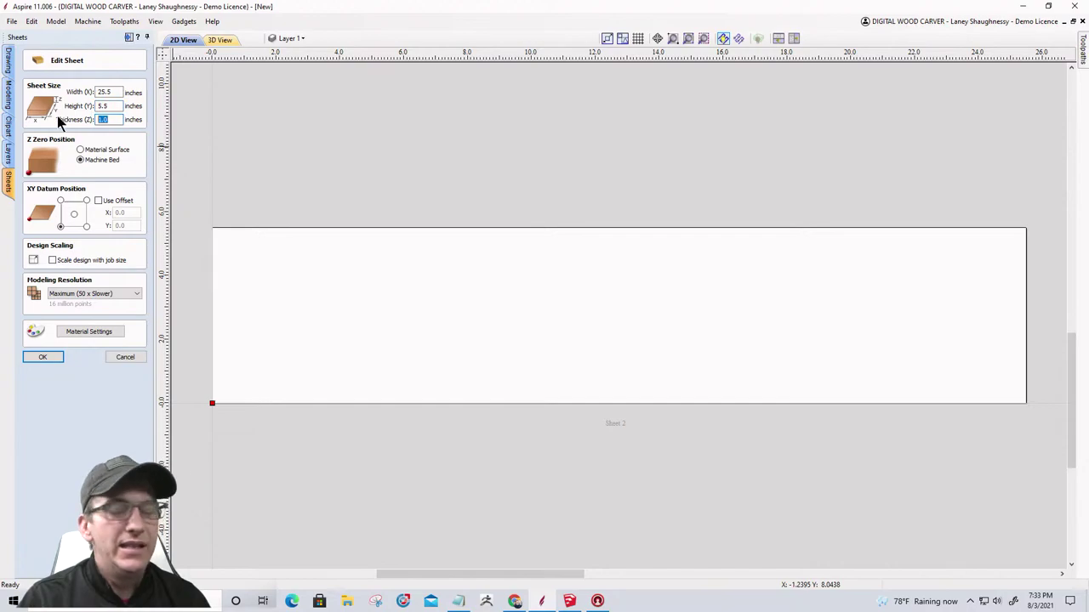
text(.75)
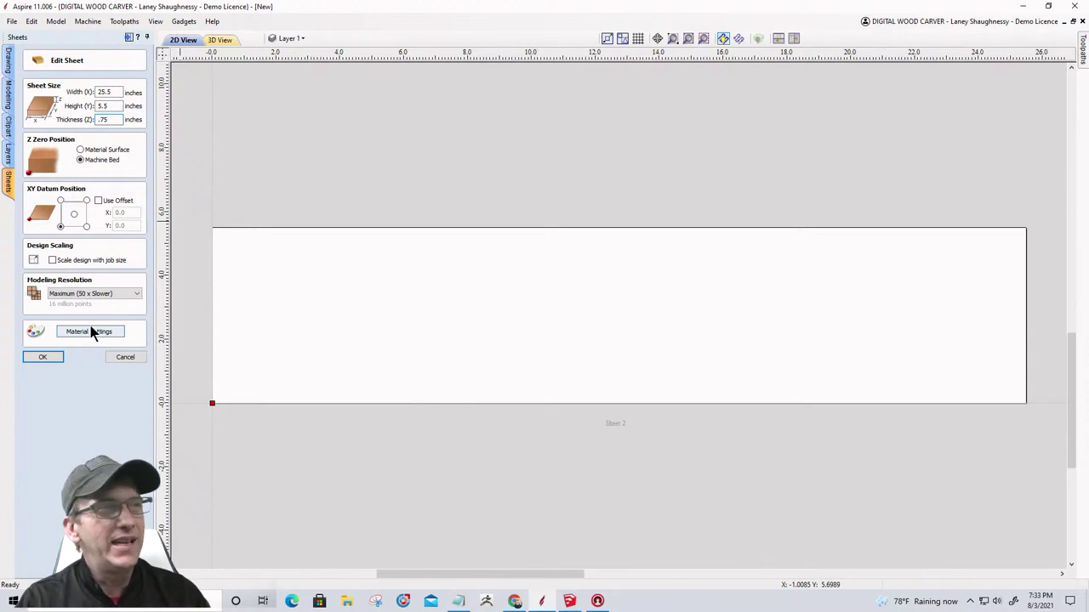
click(44, 357)
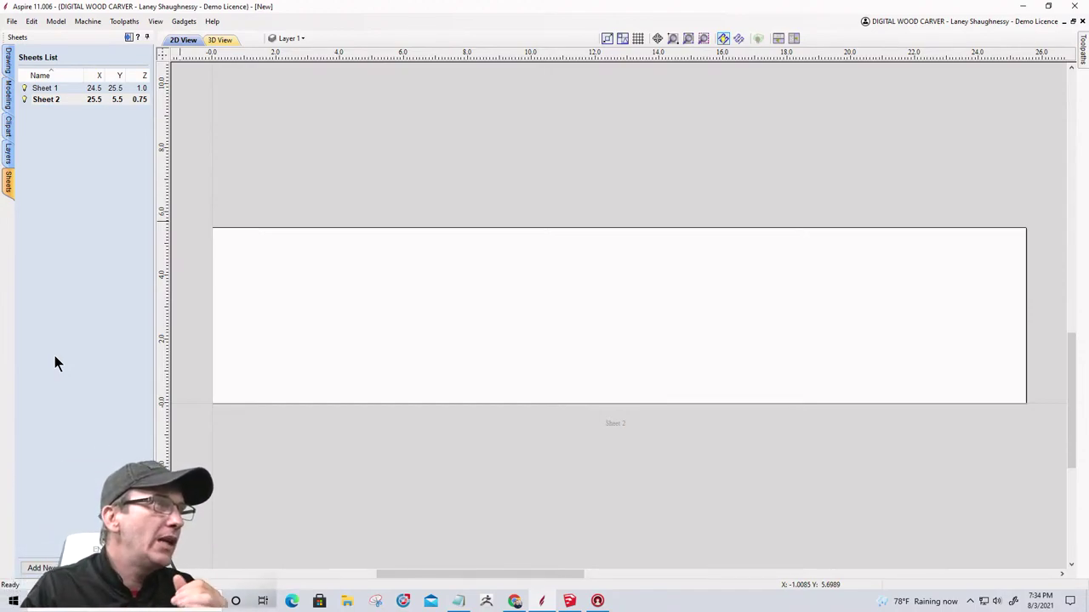
Rename the new 25.5 by 5.5 inch sheet as "Frame Sides".
click(40, 102)
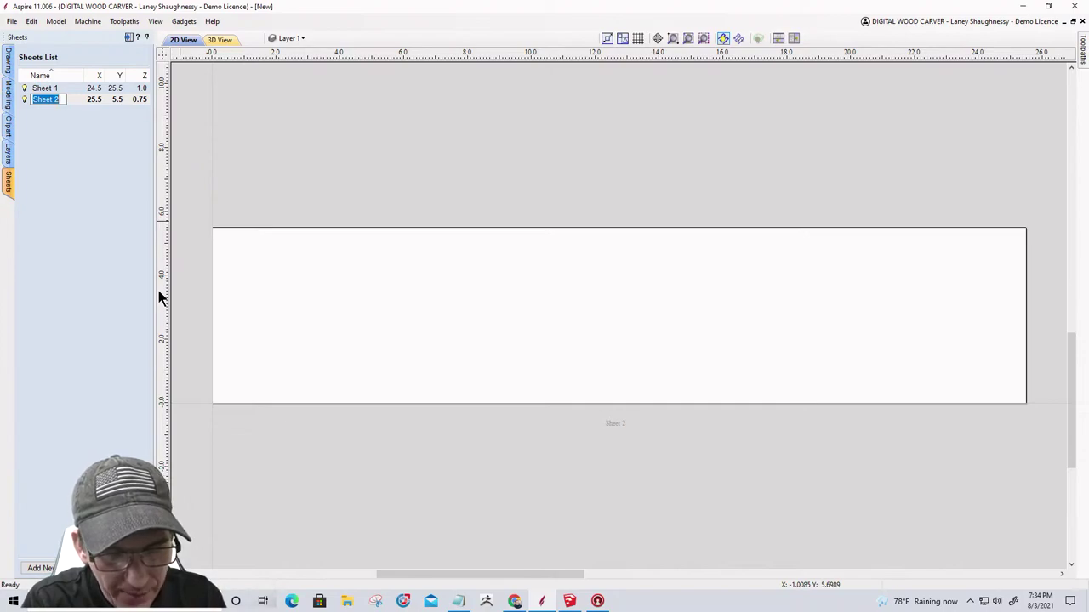
text(Frame)
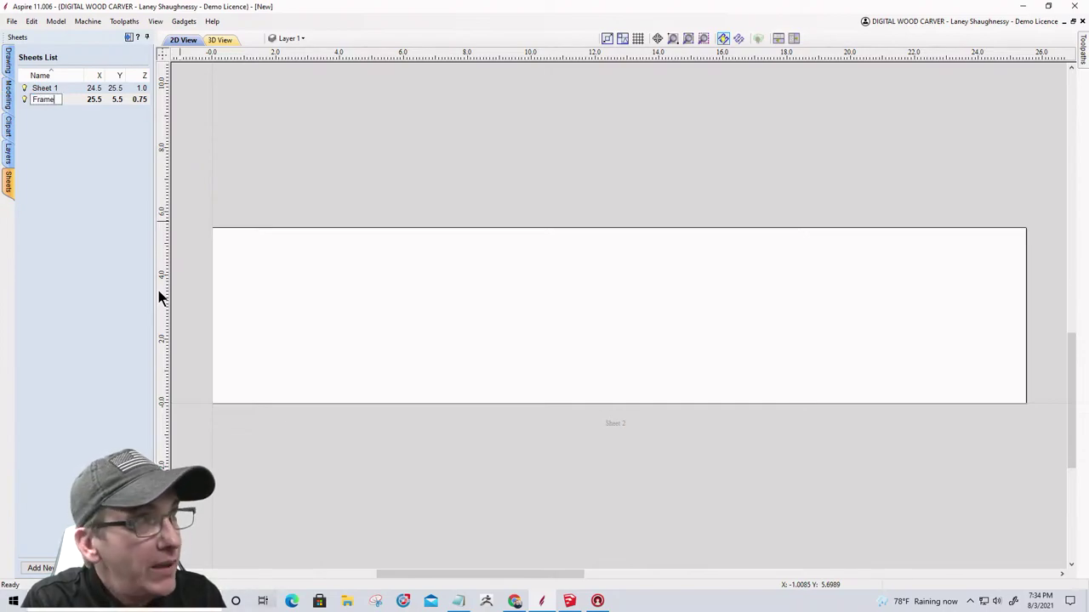
text( Sides)
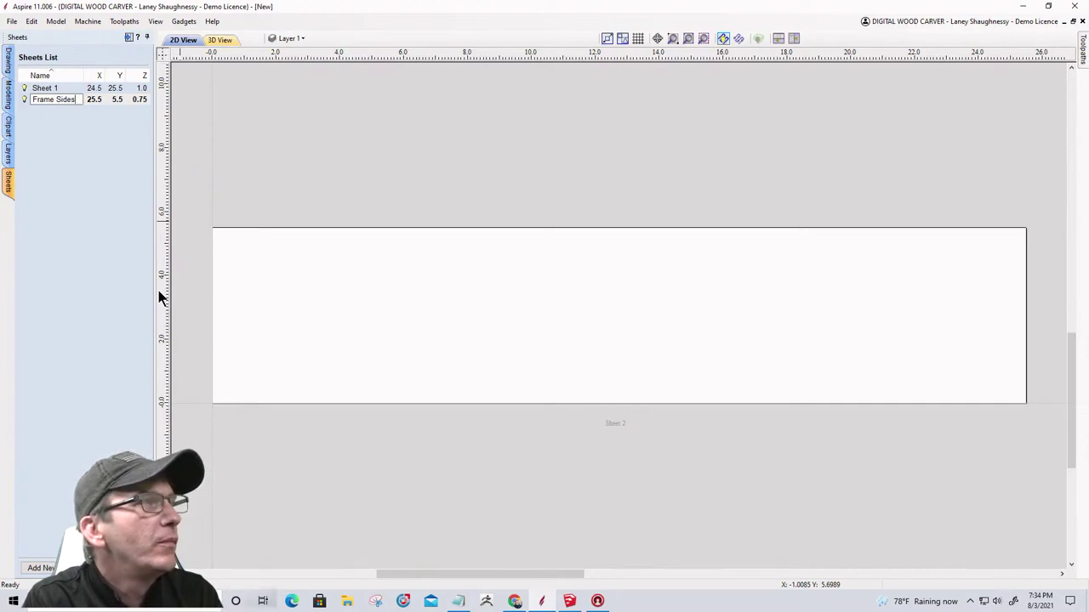
key(Return)
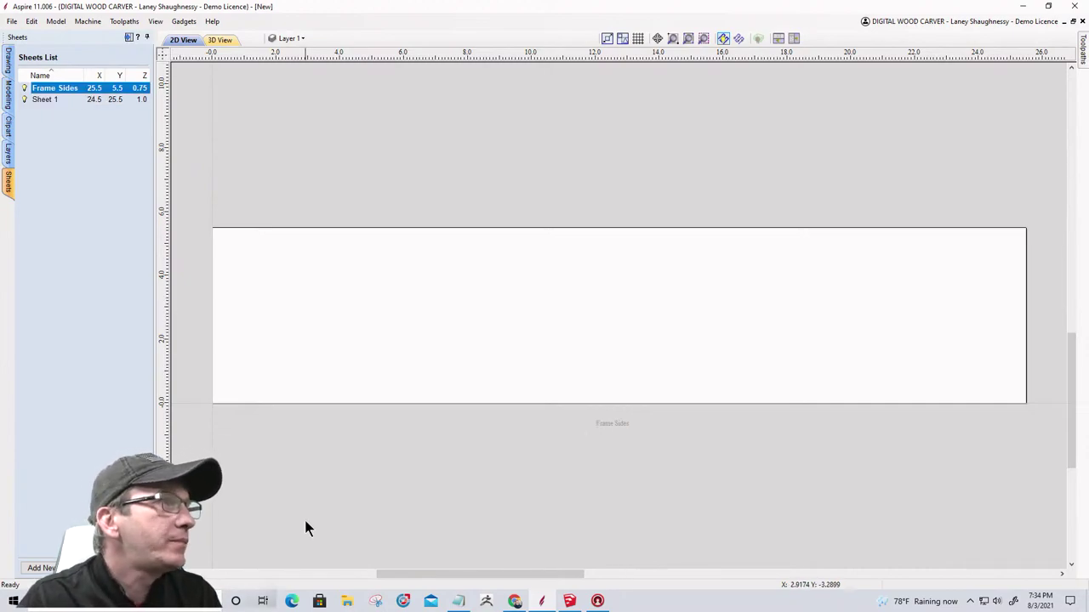
Add another sheet with Sheet 1 active, and select the left door's outline to check its size.
click(45, 102)
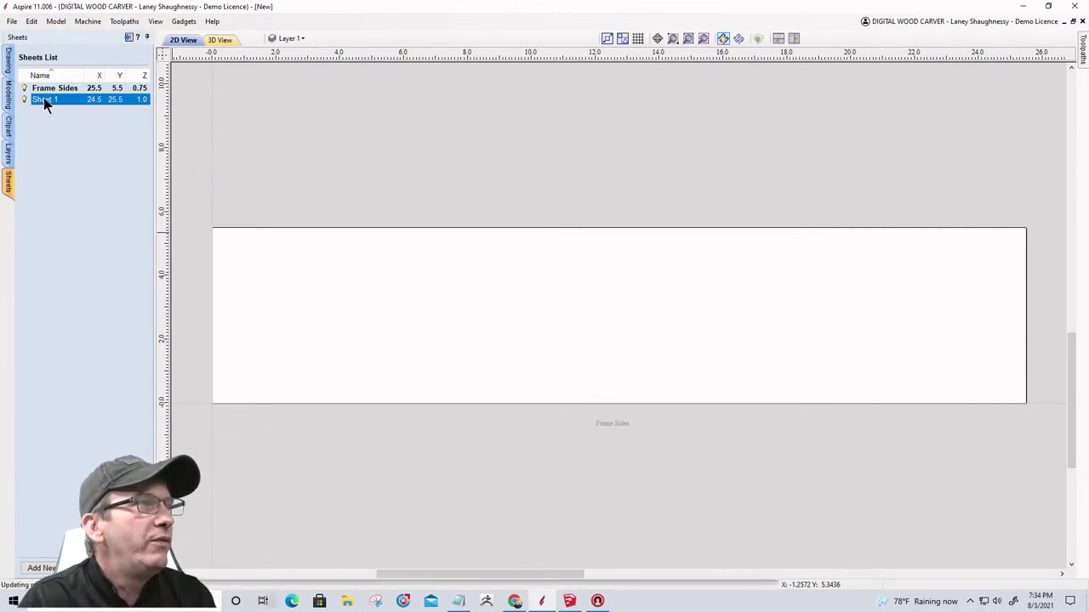
click(43, 100)
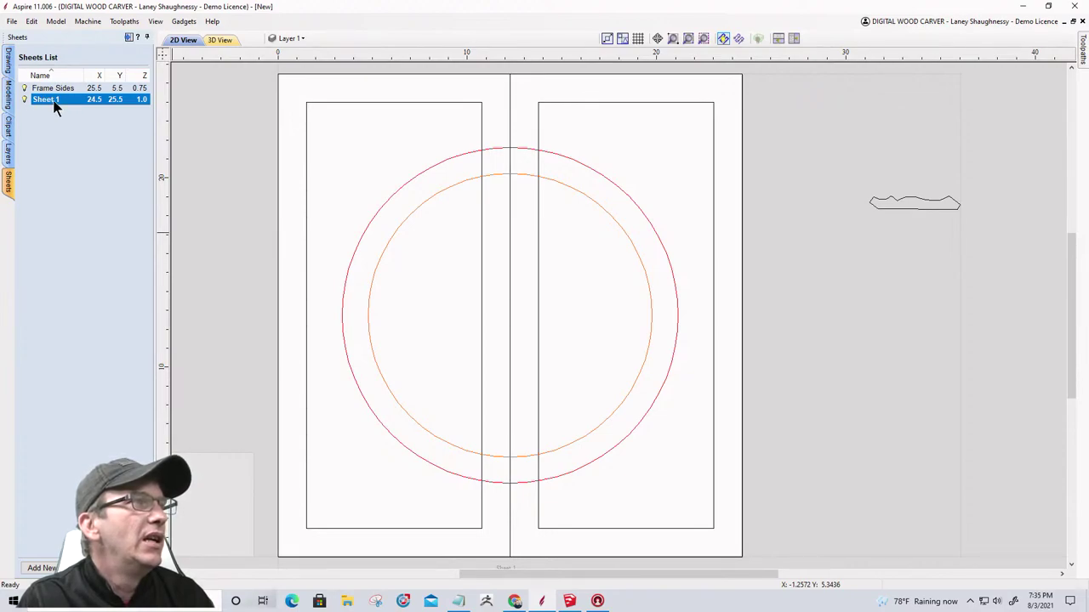
click(43, 568)
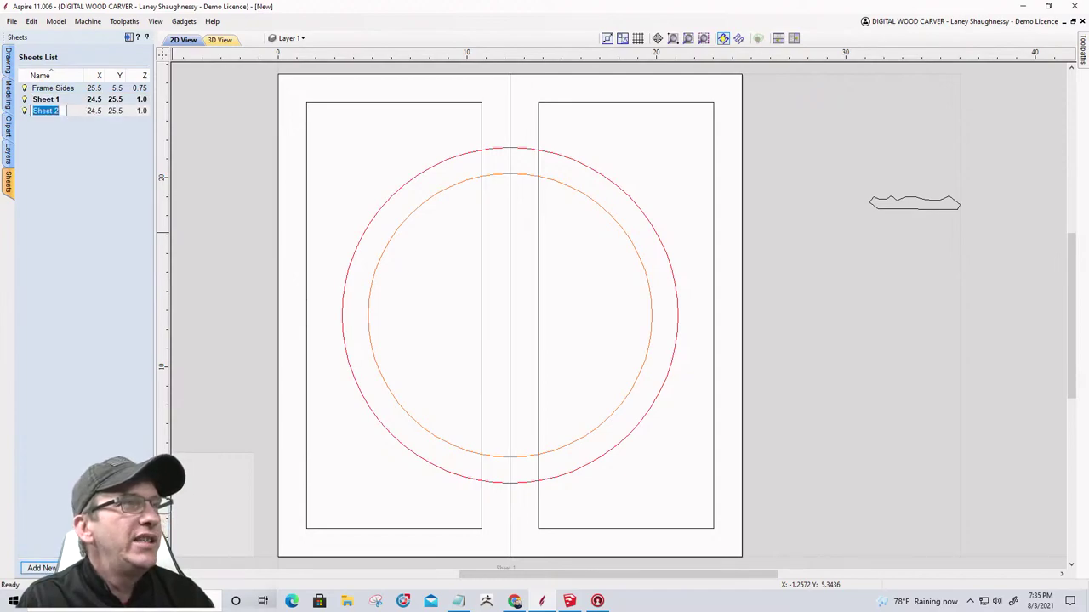
click(280, 108)
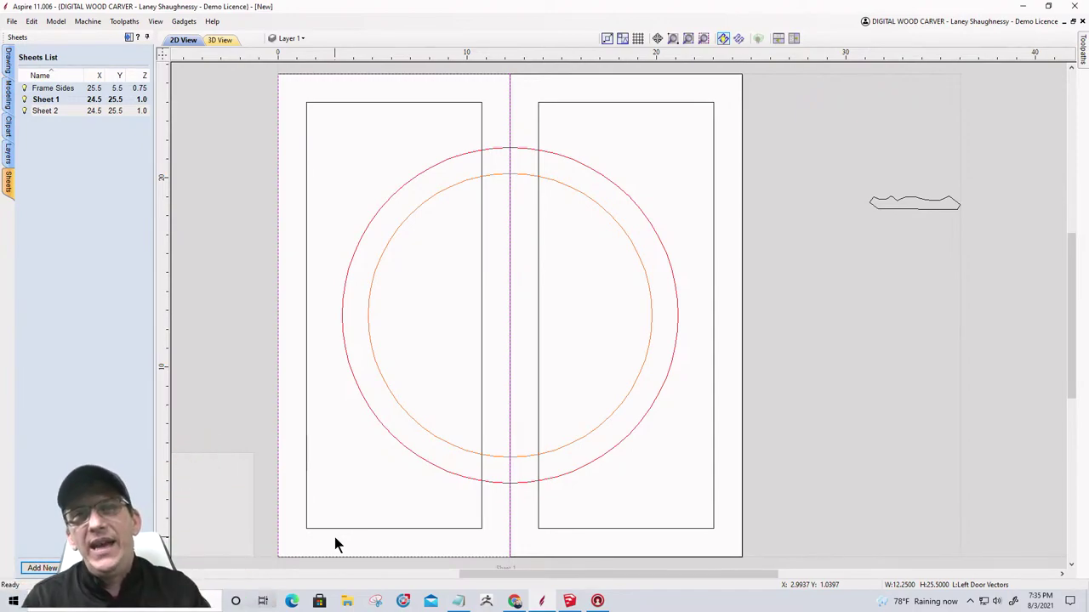
Set the size of Sheet 2 to 25.5 inches wide, 12.25 inches high and 0.75 inches thick.
click(54, 112)
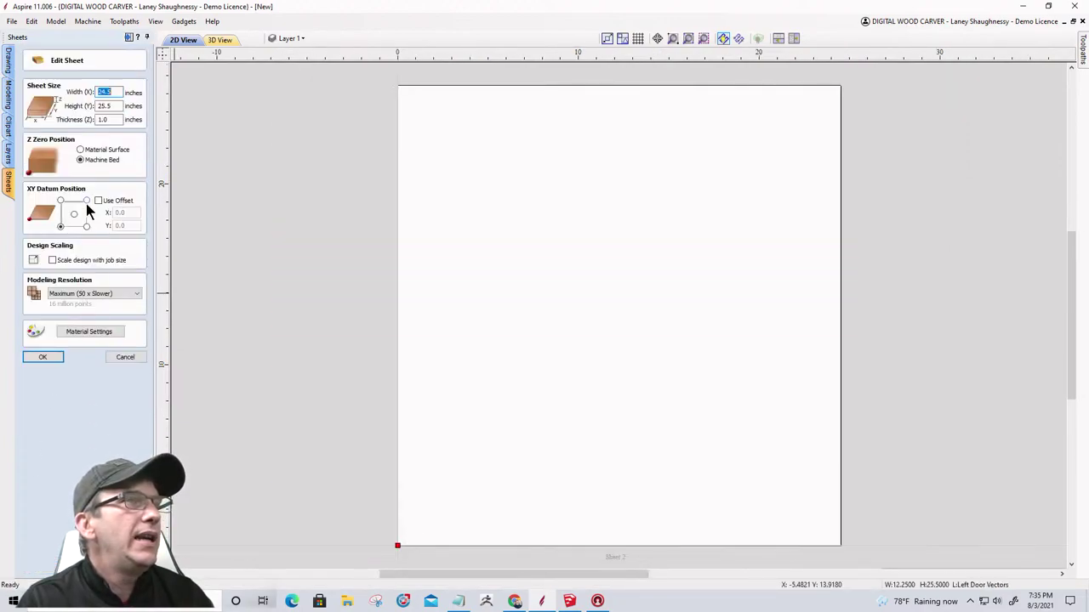
double_click(117, 106)
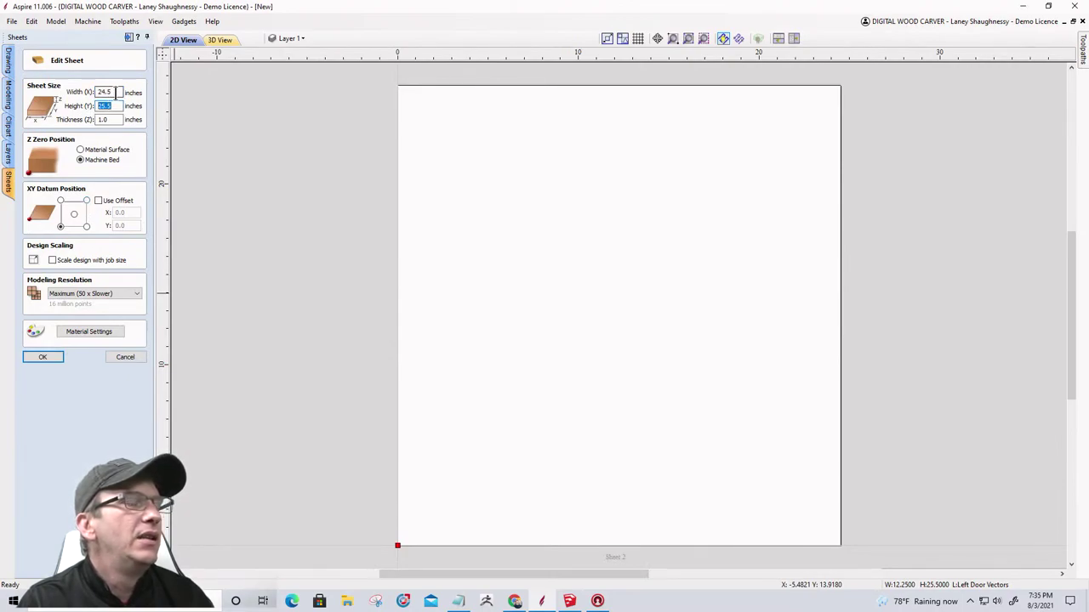
double_click(113, 92)
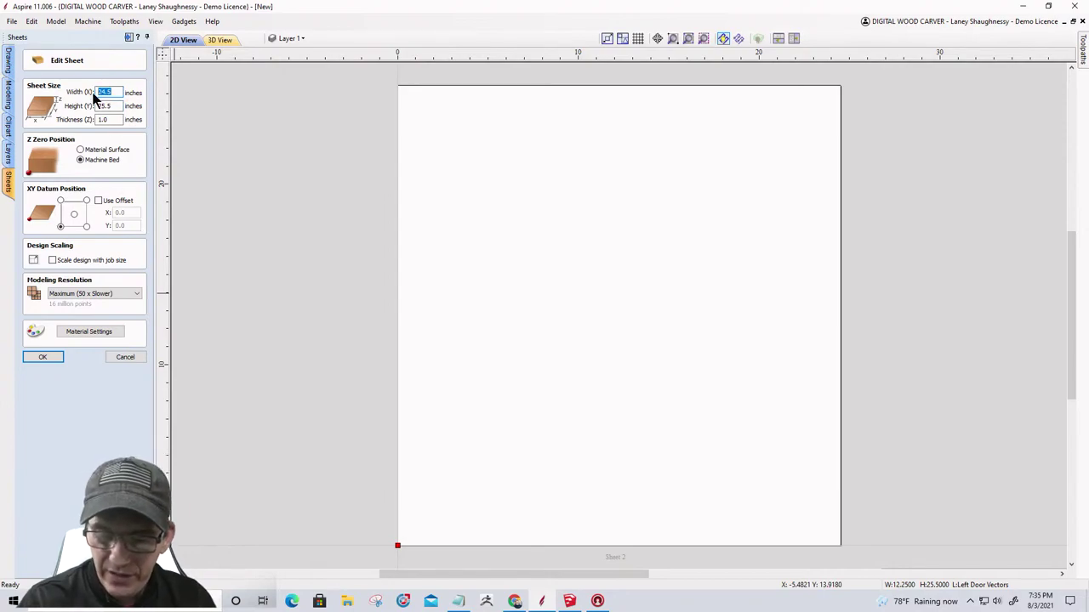
text(25.5)
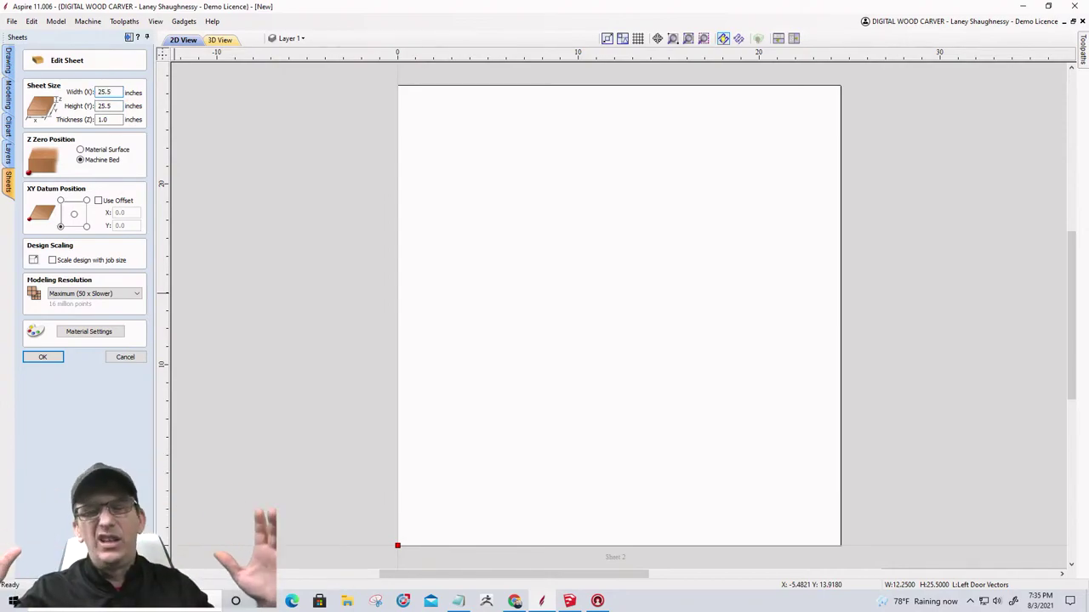
key(Tab)
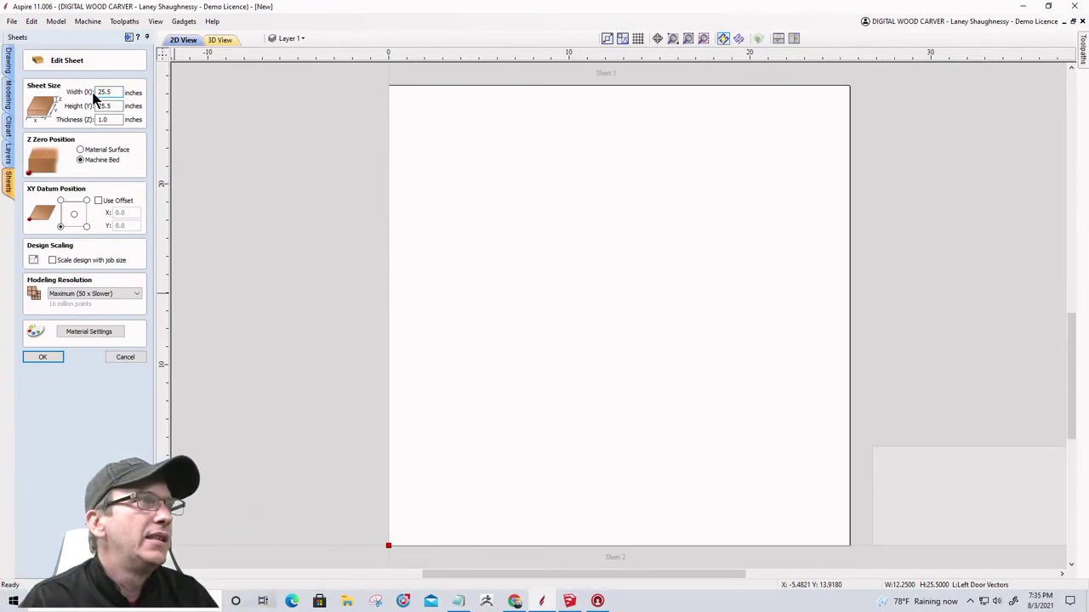
double_click(104, 105)
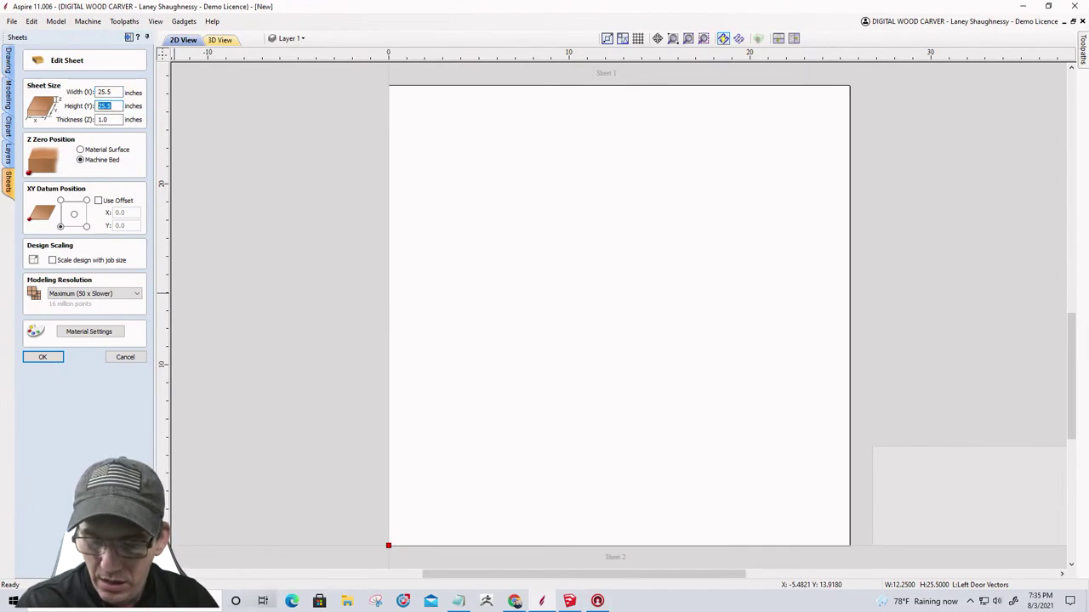
text(12.5)
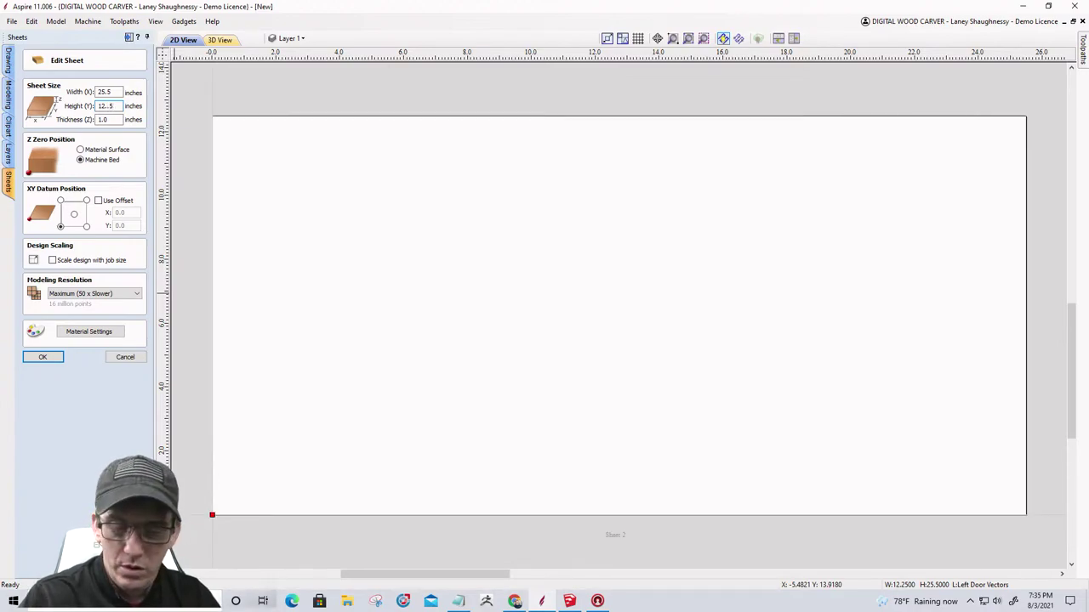
key(BackSpace)
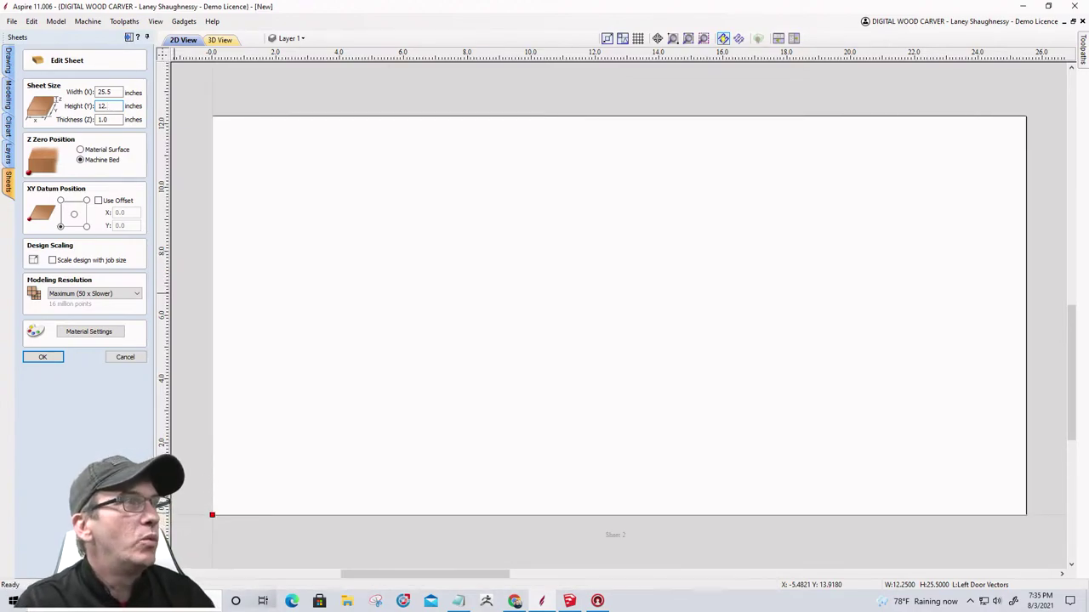
text(25)
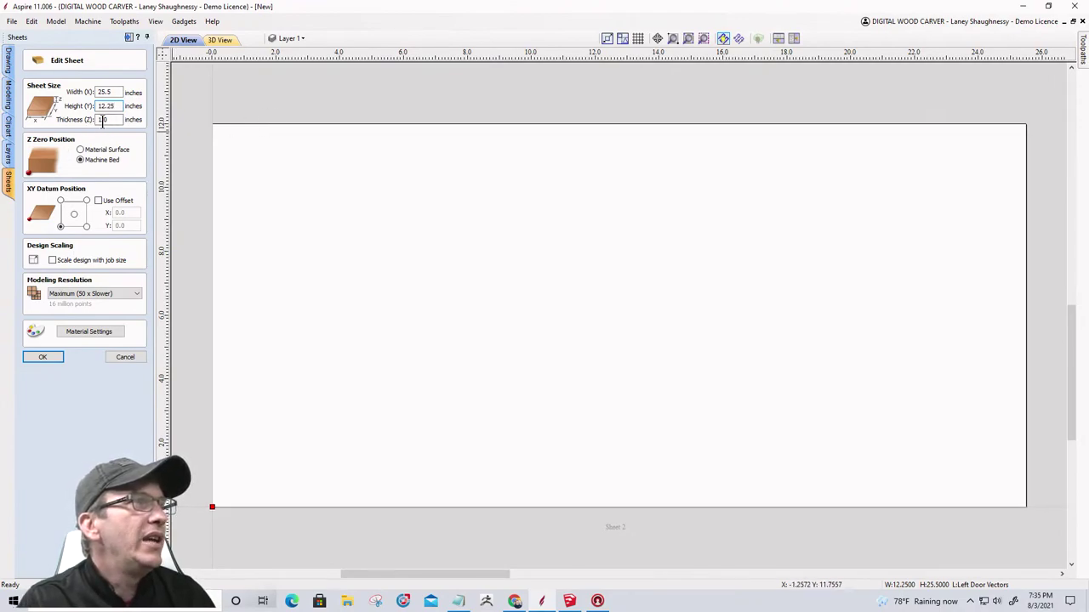
key(Tab)
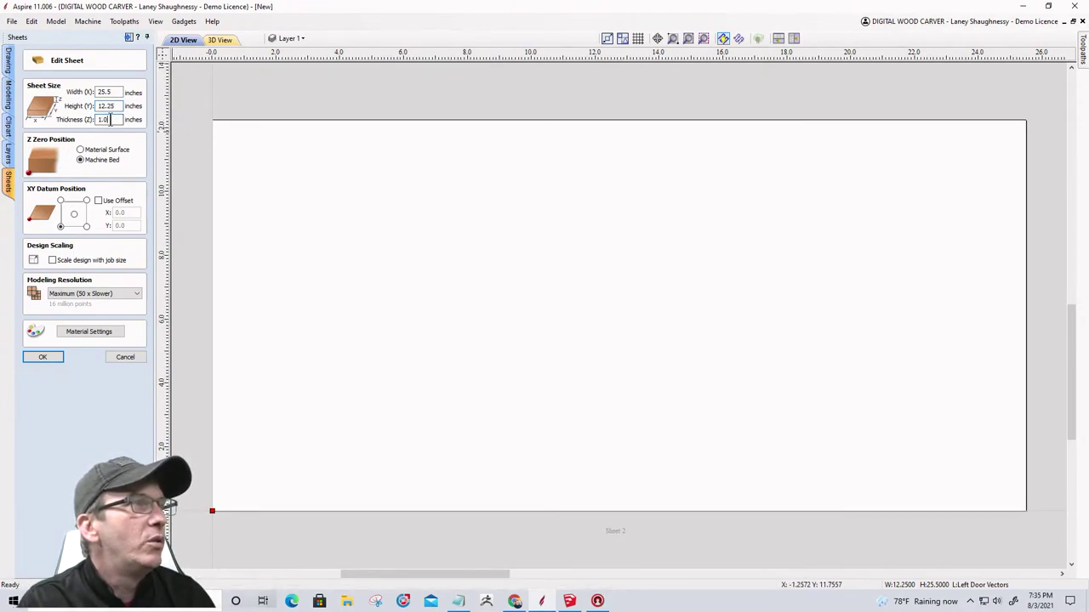
text(.75)
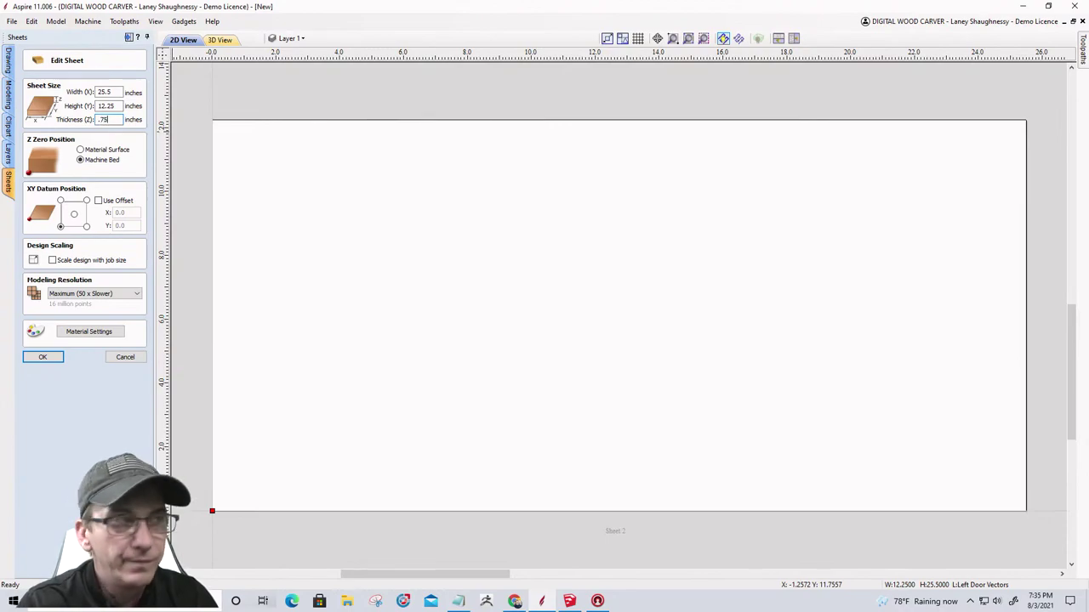
click(52, 359)
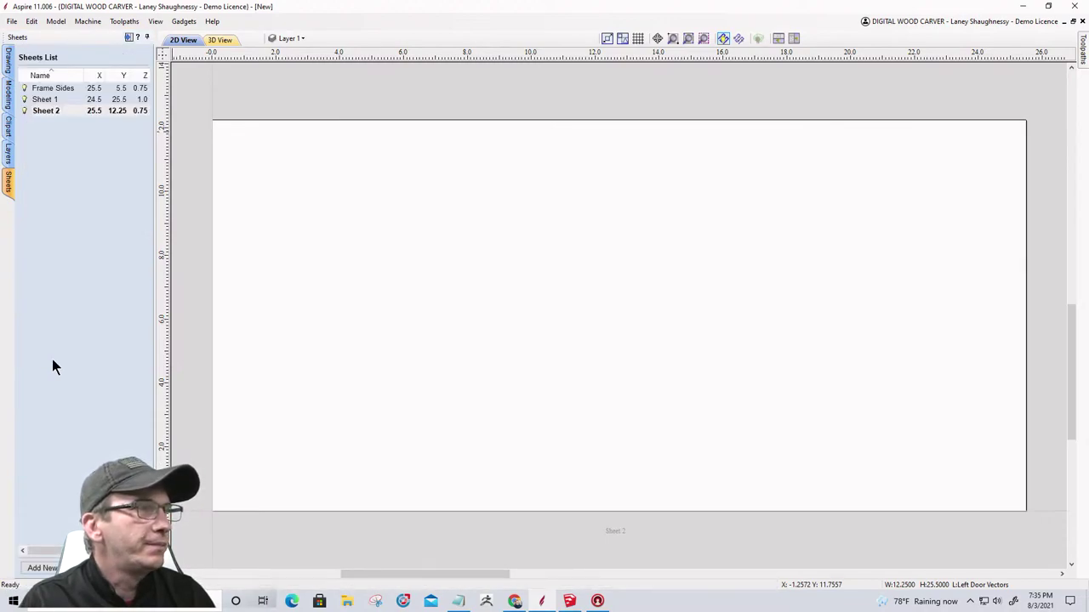
Rename Sheet 2 as "Door Panels".
click(54, 112)
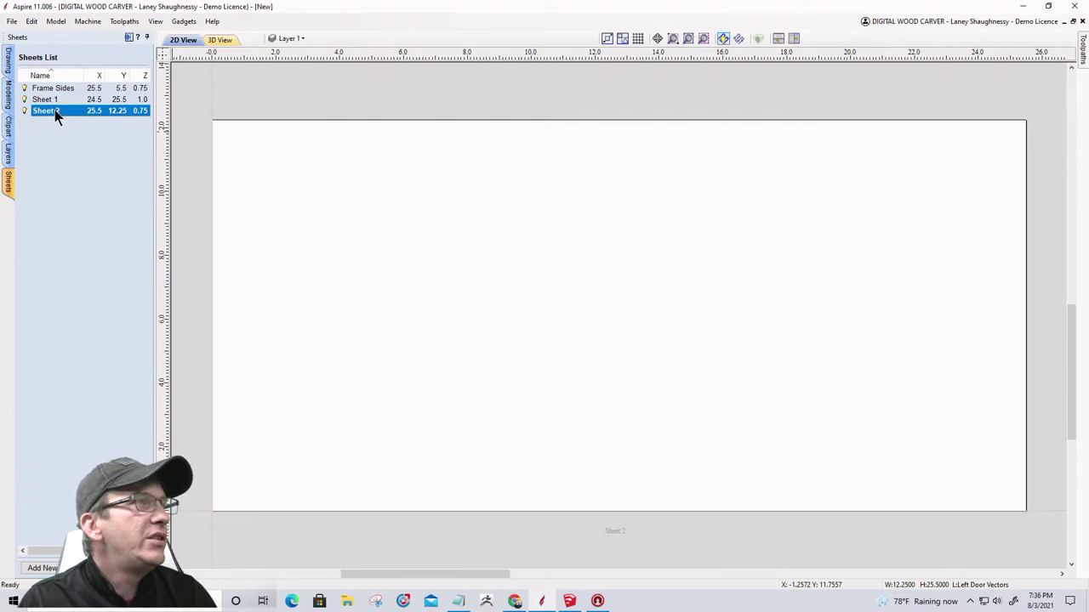
right_click(54, 110)
click(66, 128)
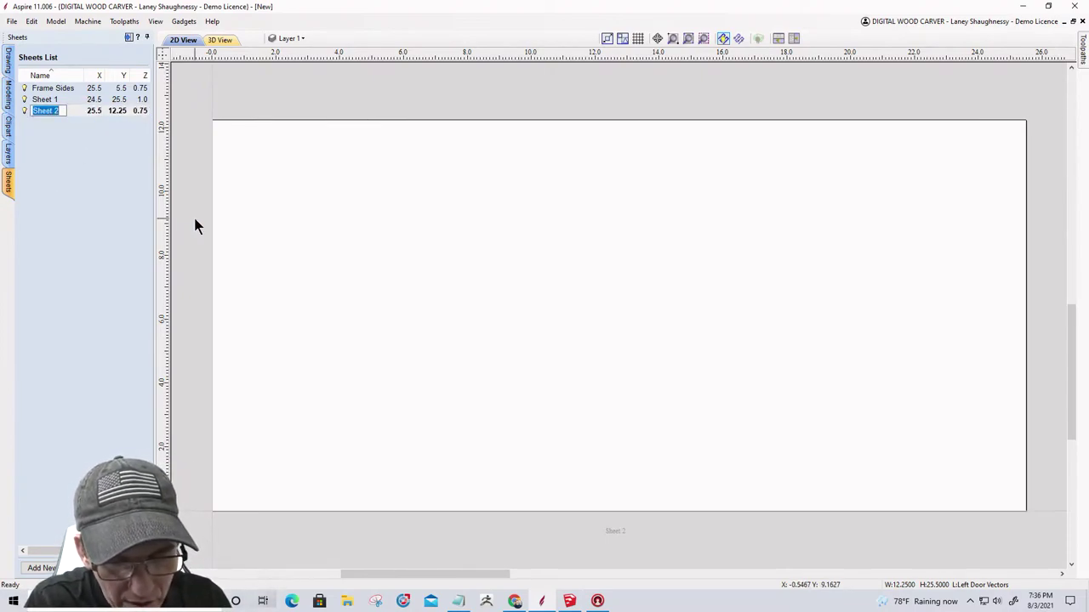
text(D)
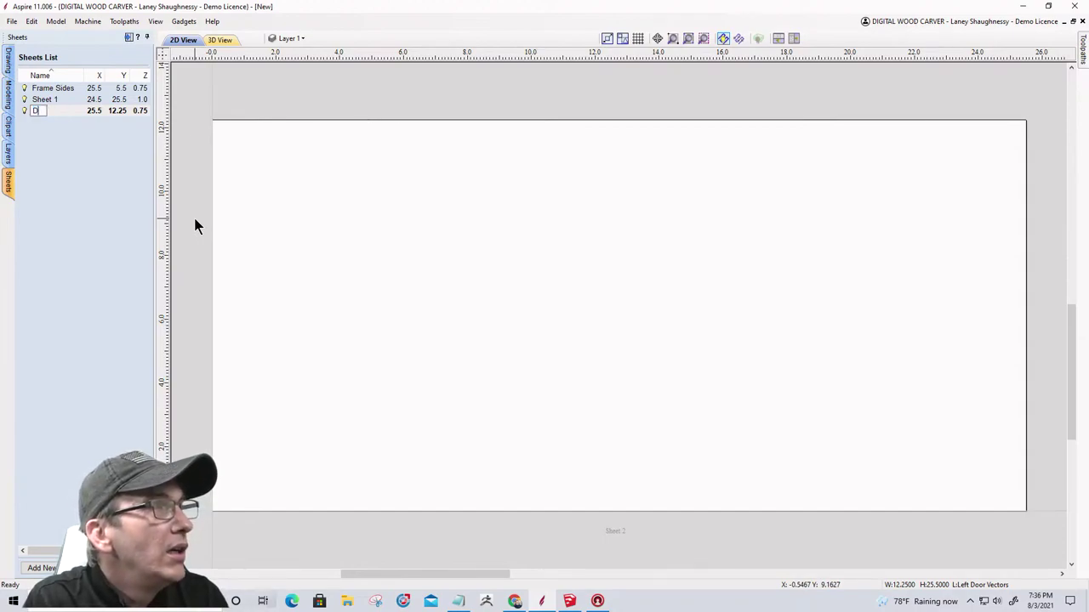
text(oor Panels)
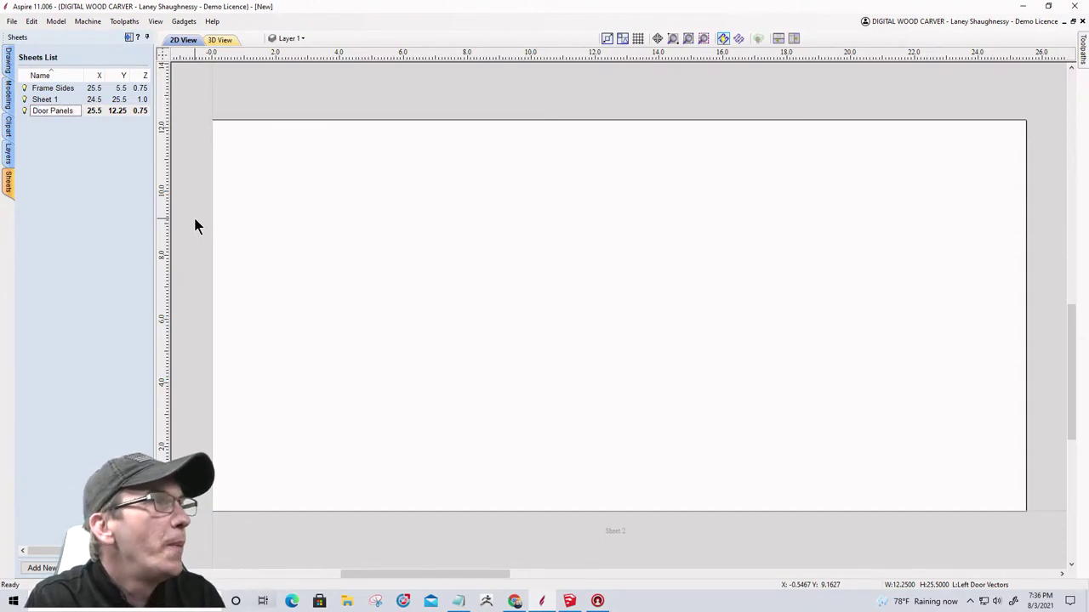
key(Return)
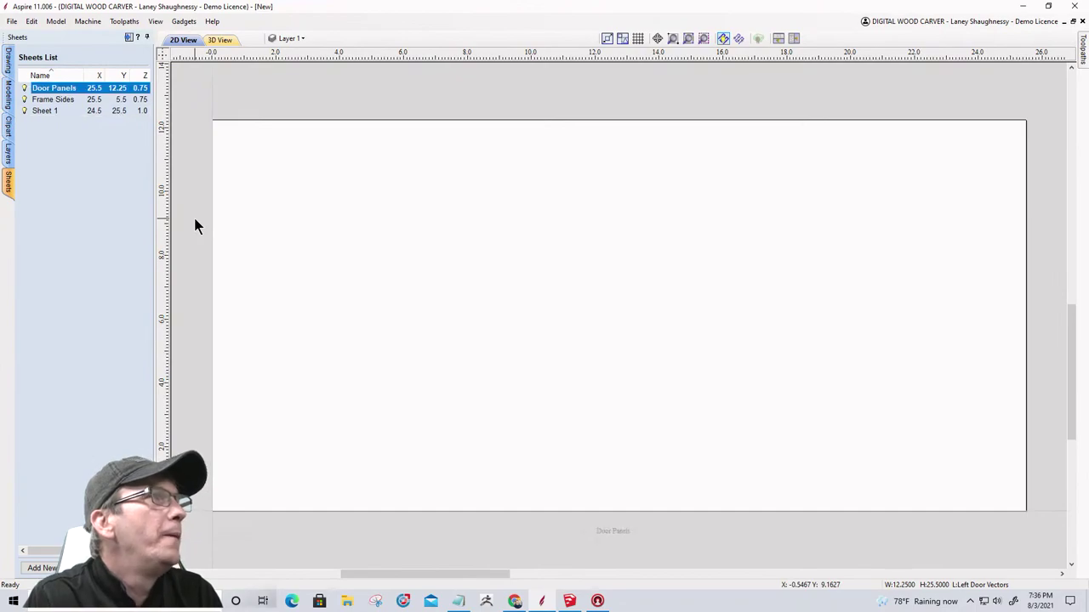
Rename Sheet 1 as "Layout Panel".
click(49, 111)
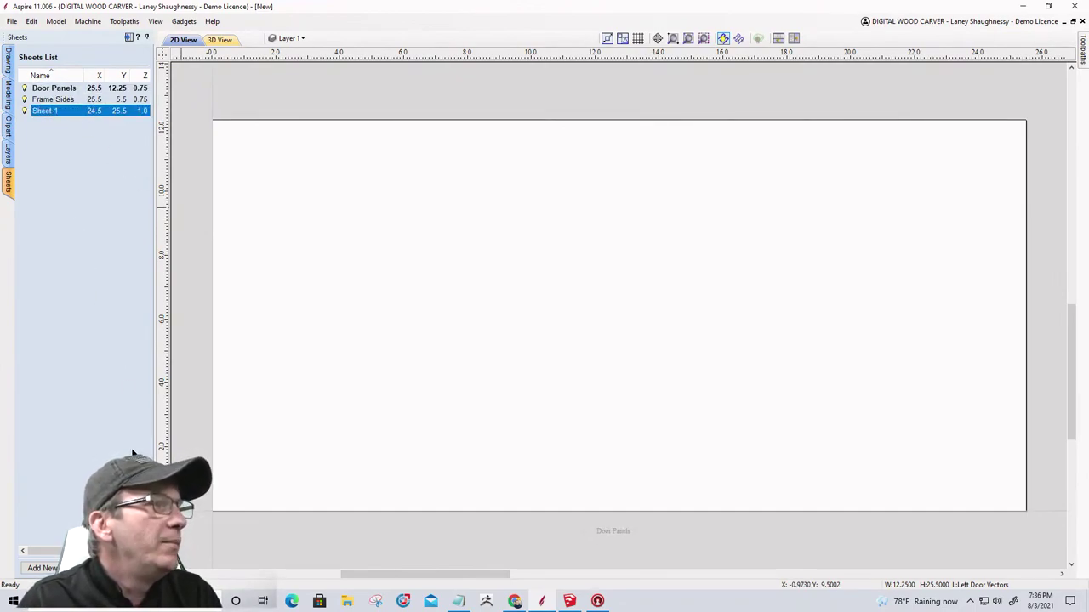
right_click(47, 110)
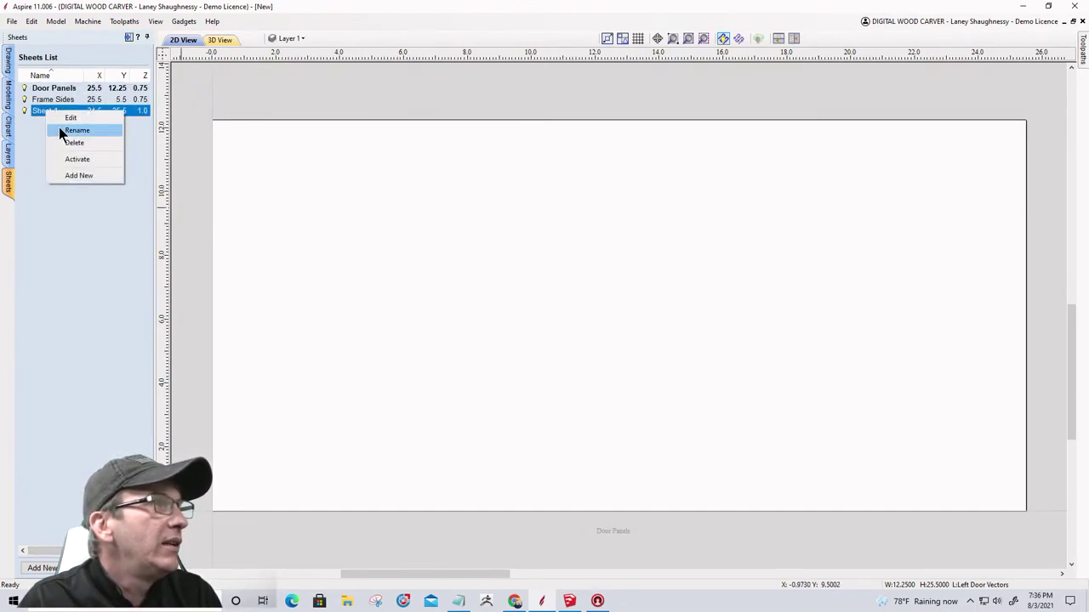
click(60, 130)
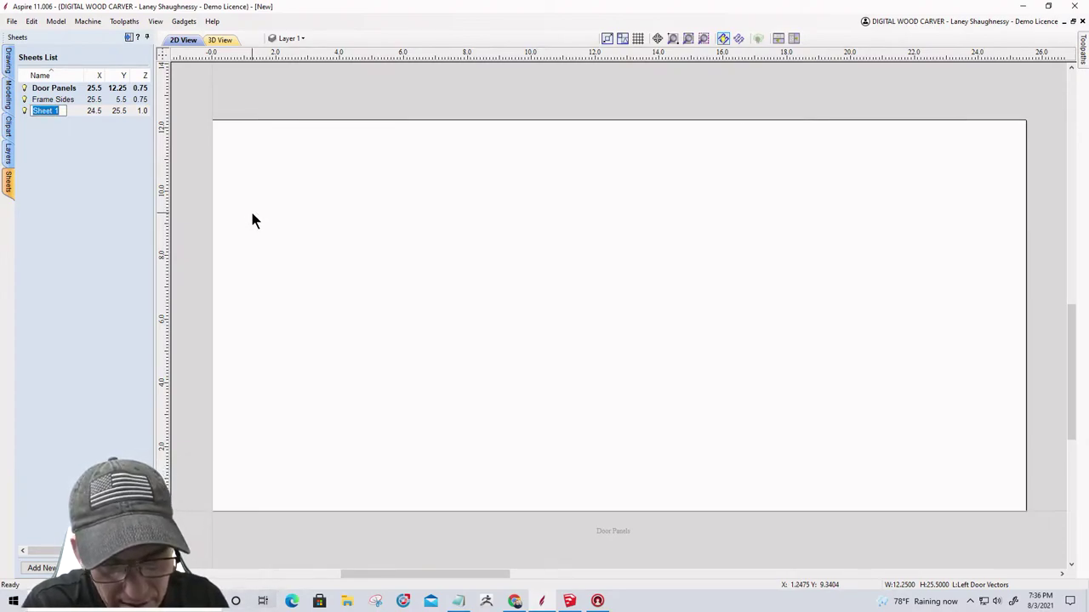
text(Layout)
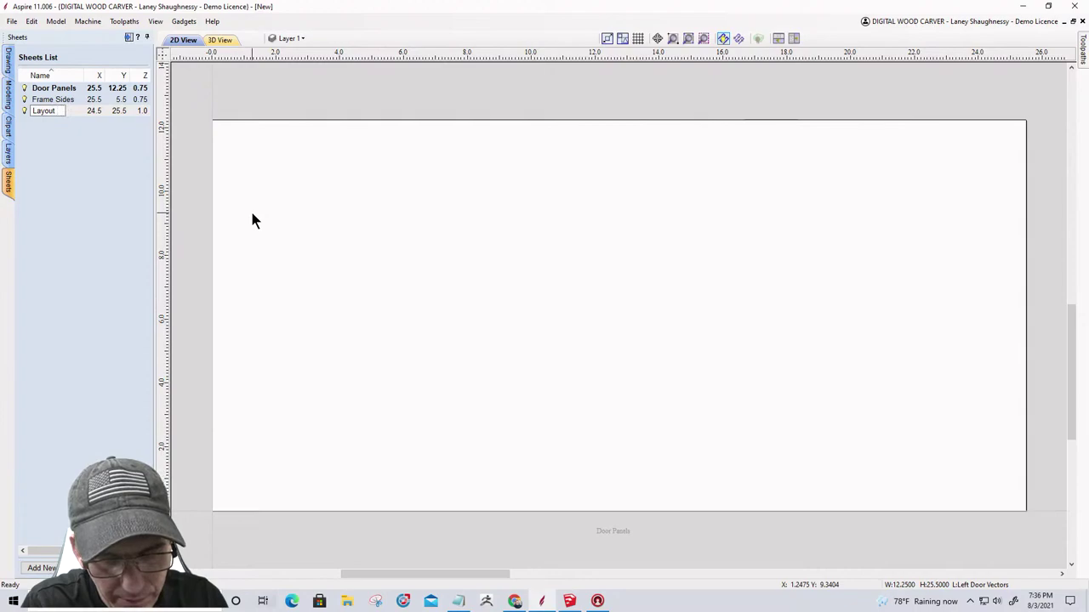
text( Panel)
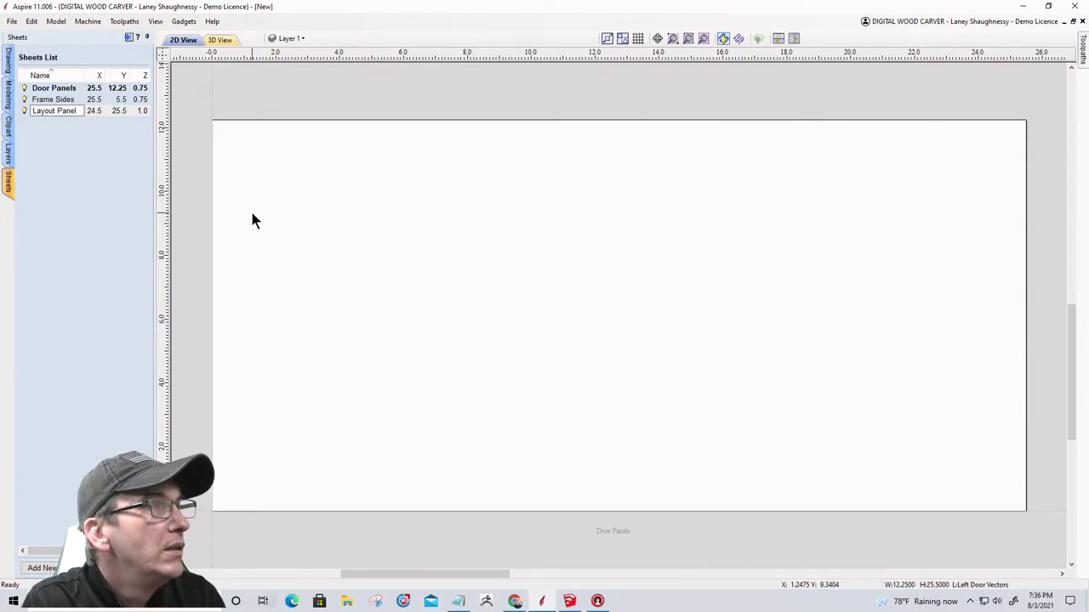
key(Return)
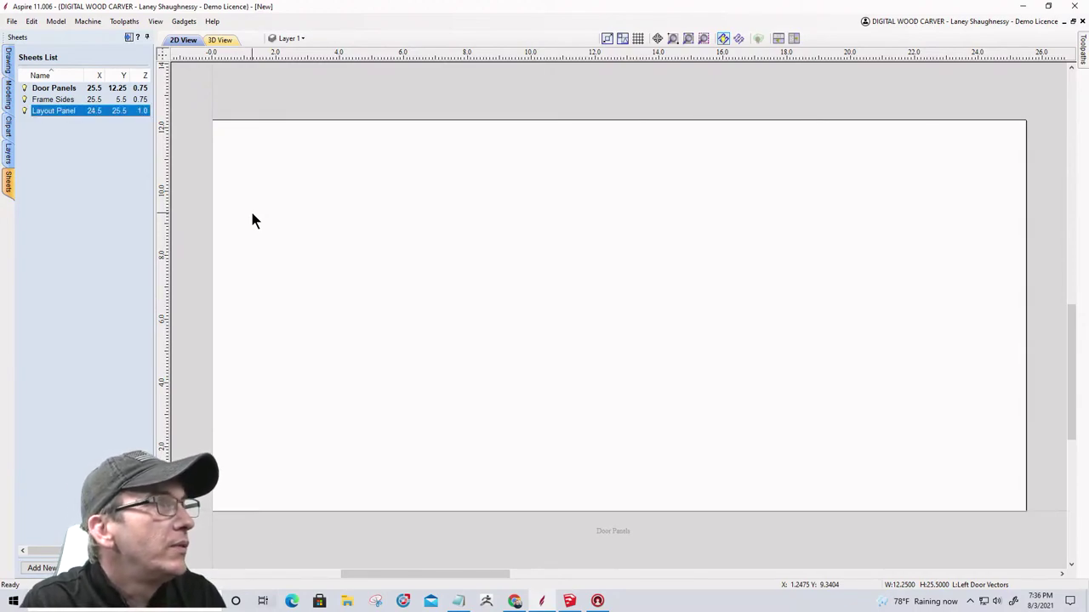
Make the Frame Sides sheet the active sheet.
click(77, 88)
scroll(583, 311, down, 8)
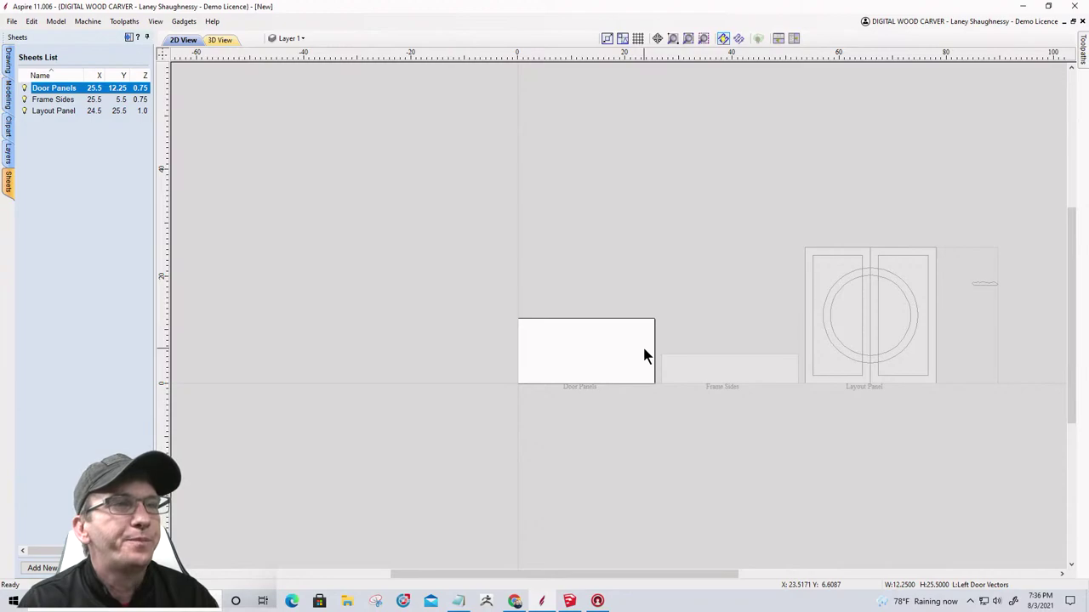
click(720, 362)
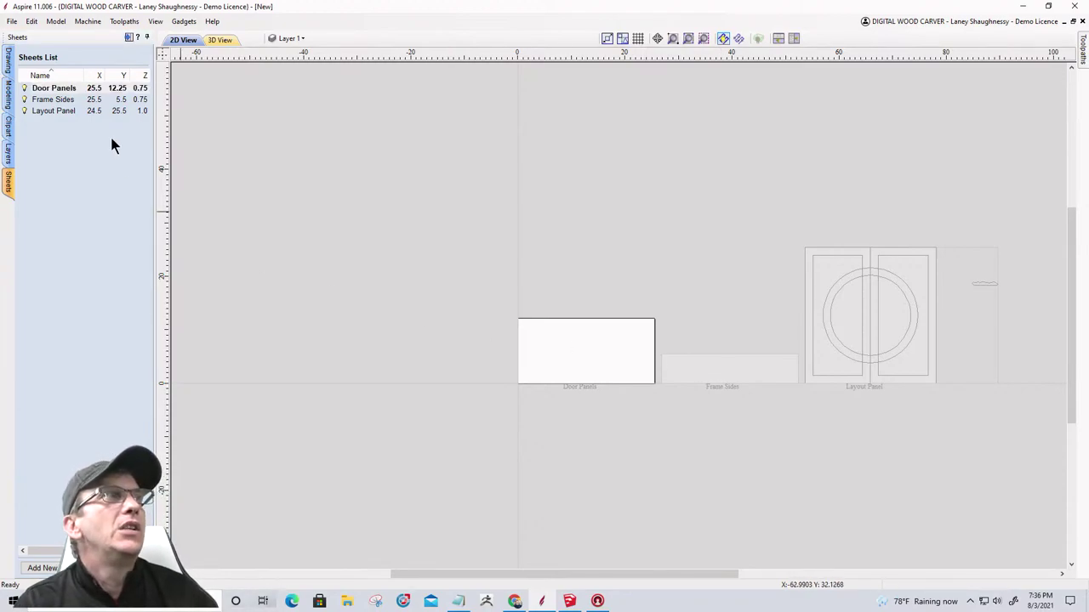
click(63, 101)
right_click(62, 101)
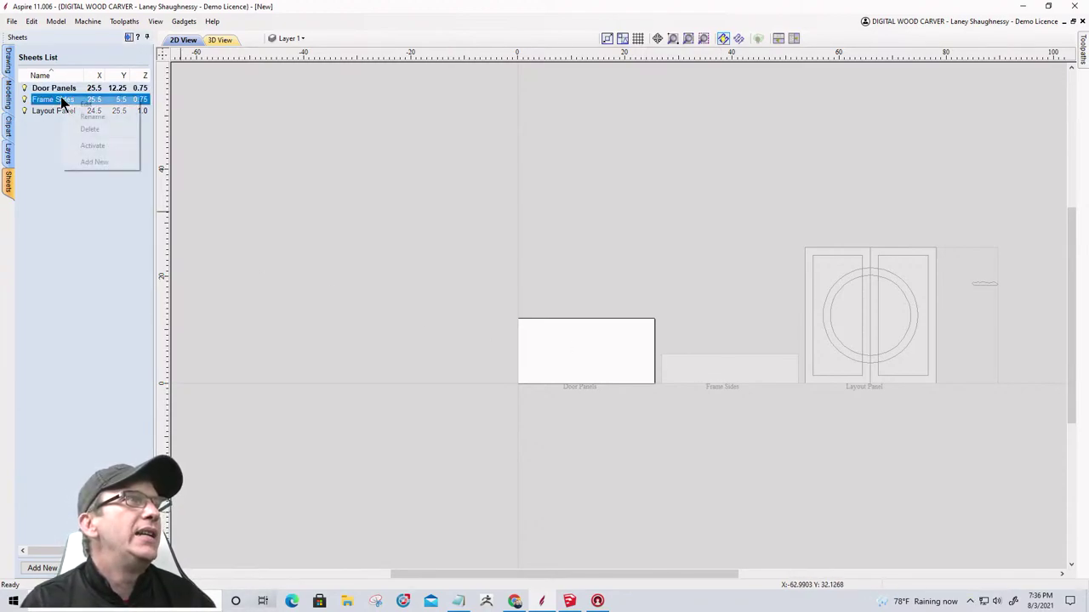
click(81, 144)
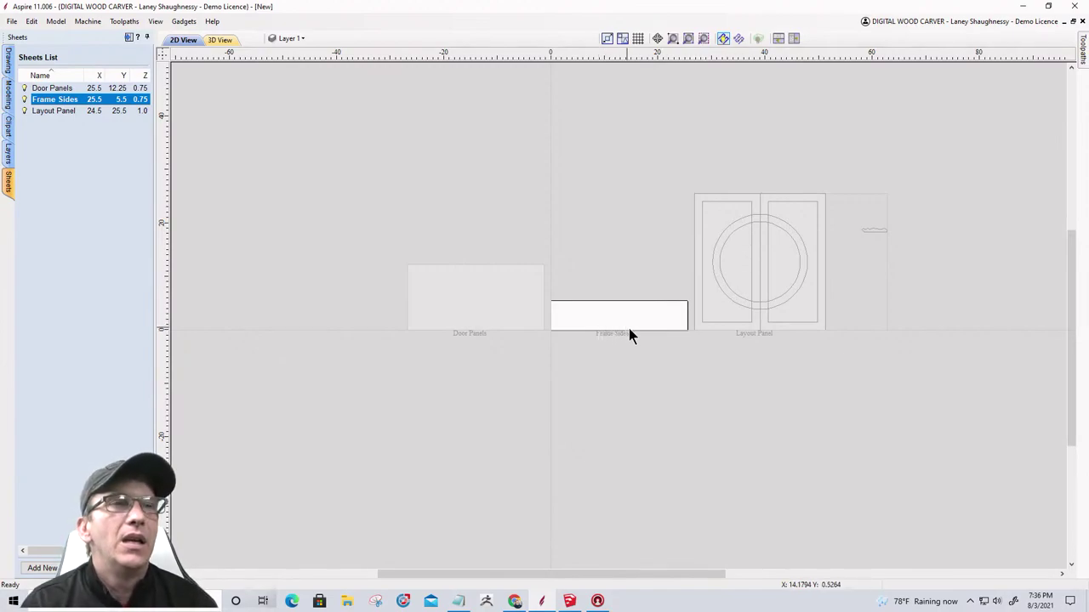
Activate the Layout Panel sheet and hide the Door Panels and Frame Sides sheets.
right_click(53, 114)
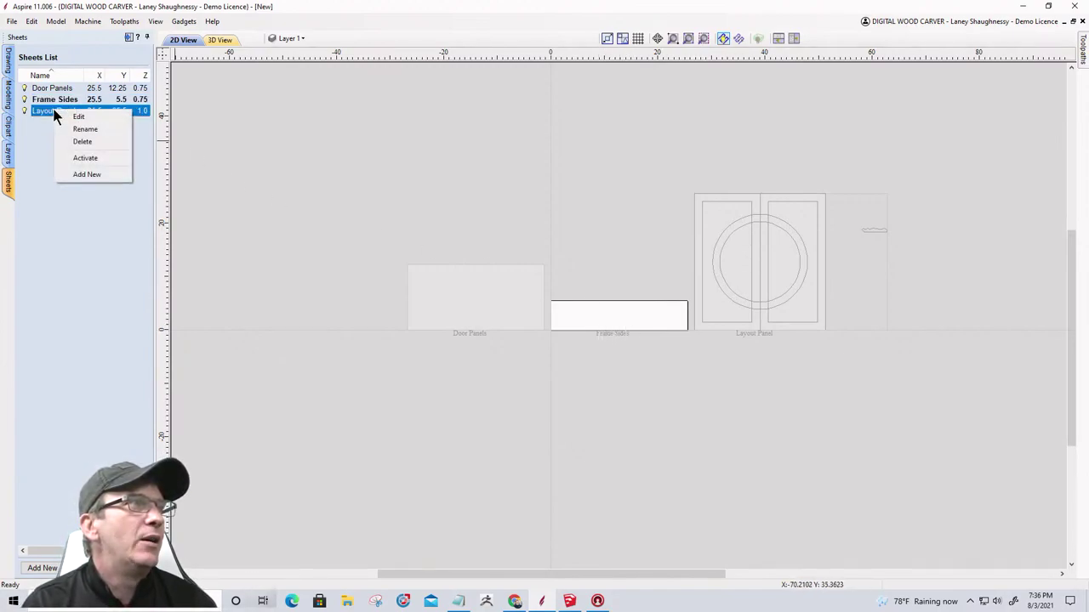
click(67, 156)
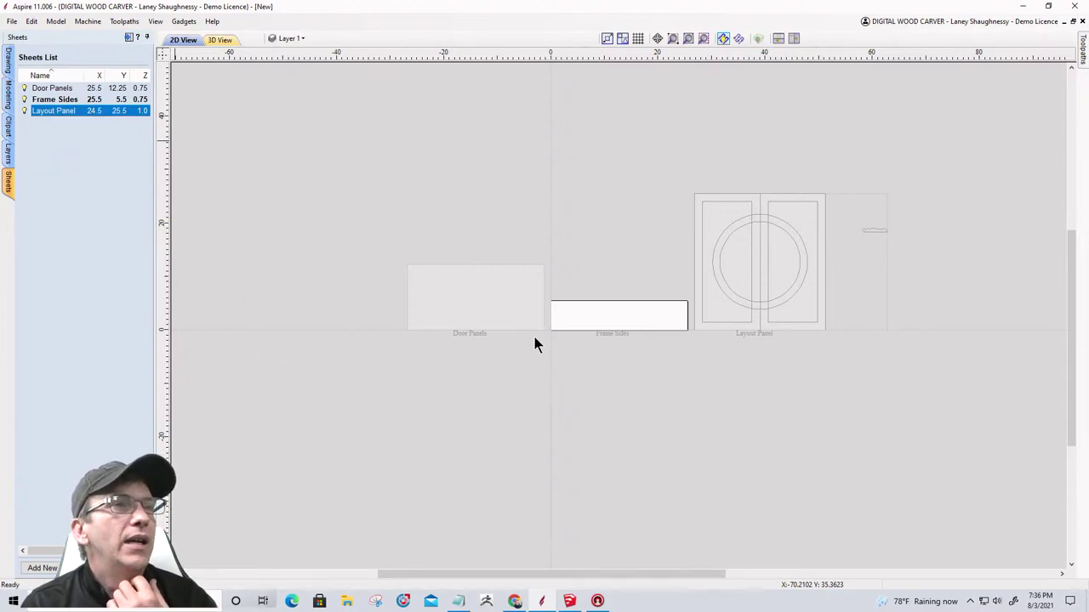
click(25, 88)
click(25, 100)
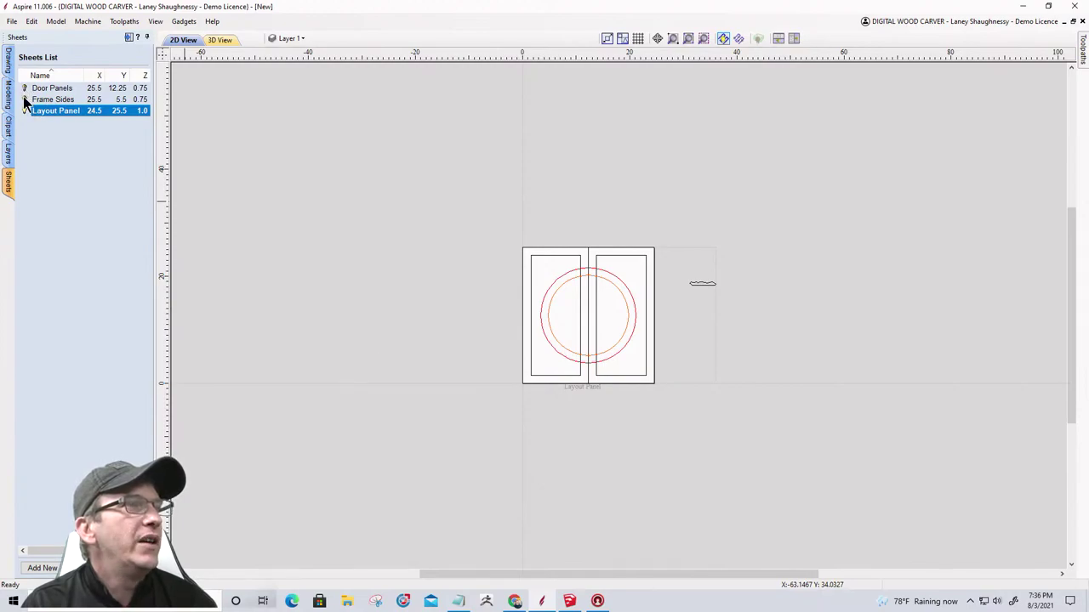
Select the inner medallion inlay circle on the Layout Panel sheet to check its size.
scroll(552, 330, up, 1)
scroll(552, 330, up, 1)
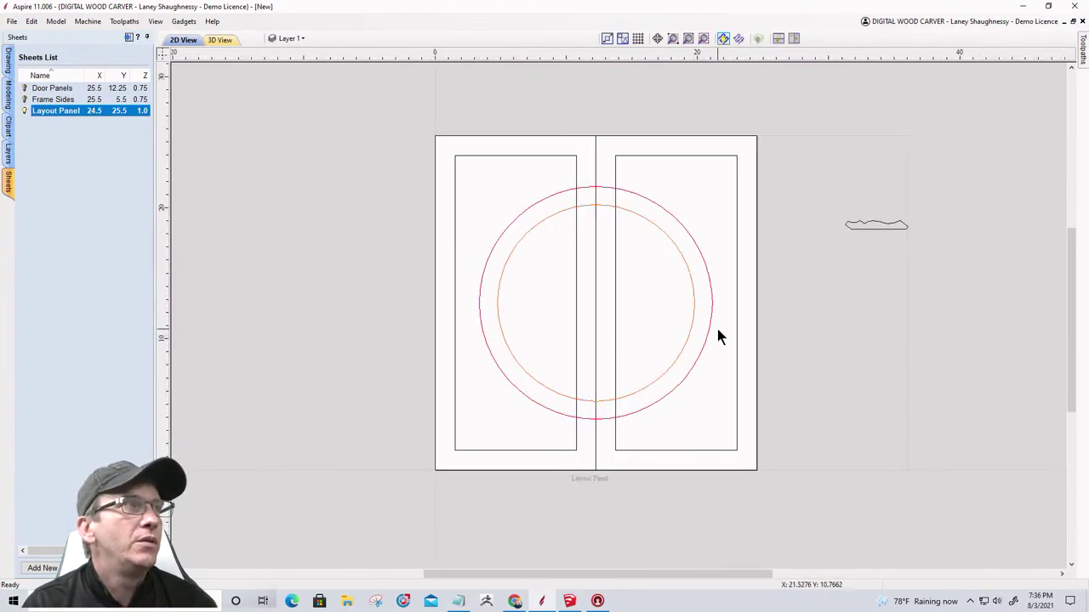
scroll(506, 432, up, 2)
scroll(711, 421, down, 2)
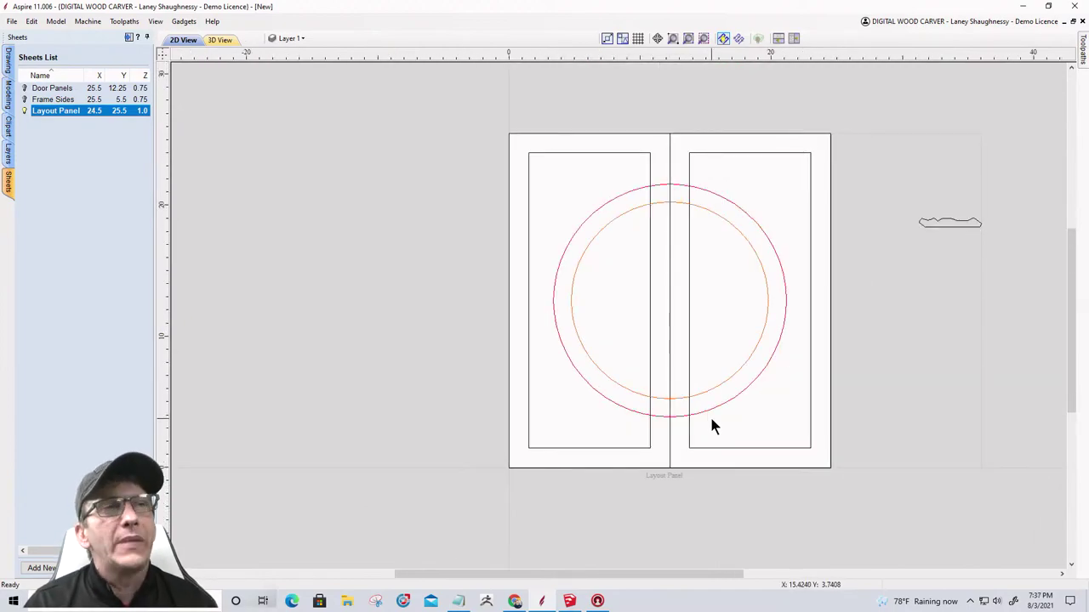
click(662, 206)
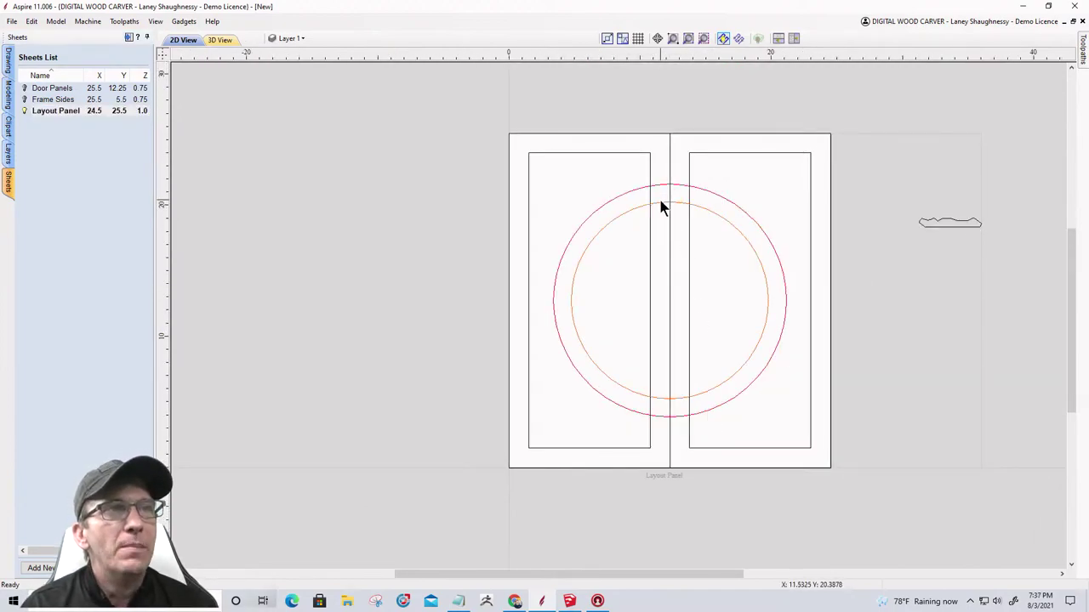
click(662, 206)
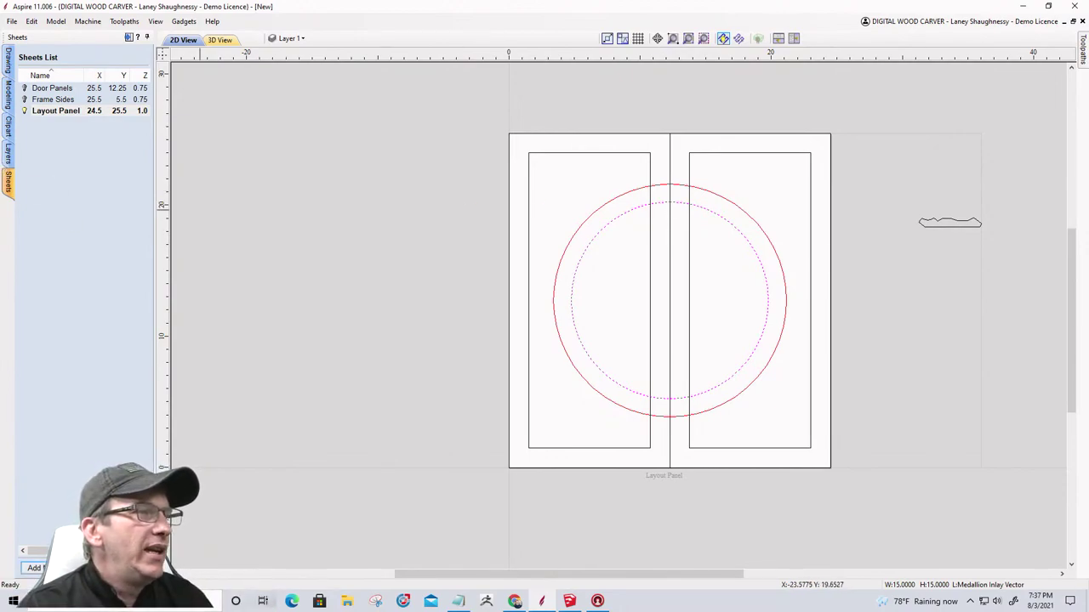
Add a new sheet named "Medallion Panel".
click(35, 567)
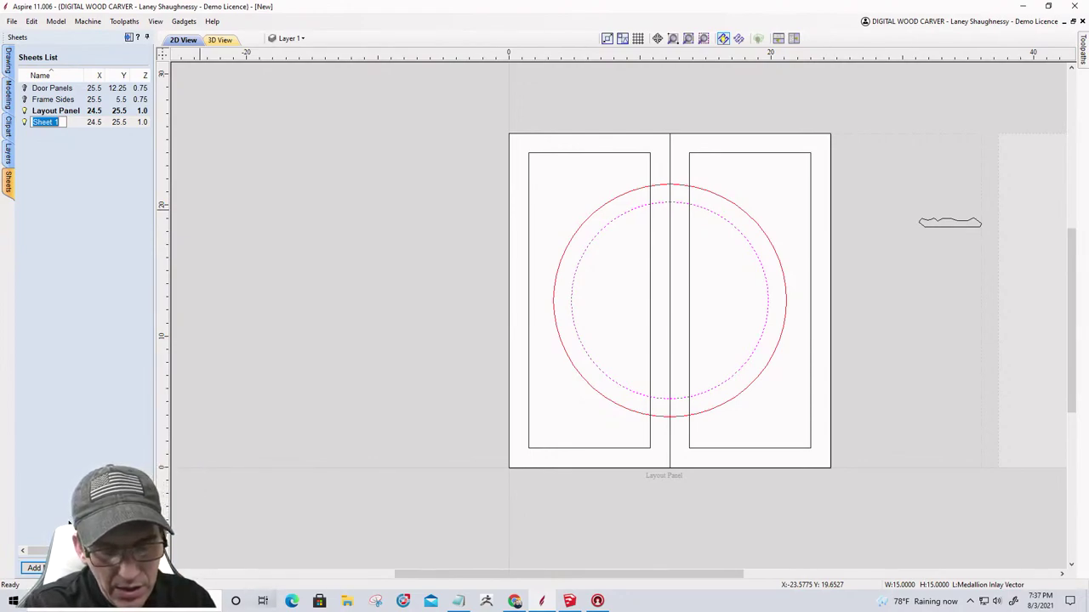
text(Med)
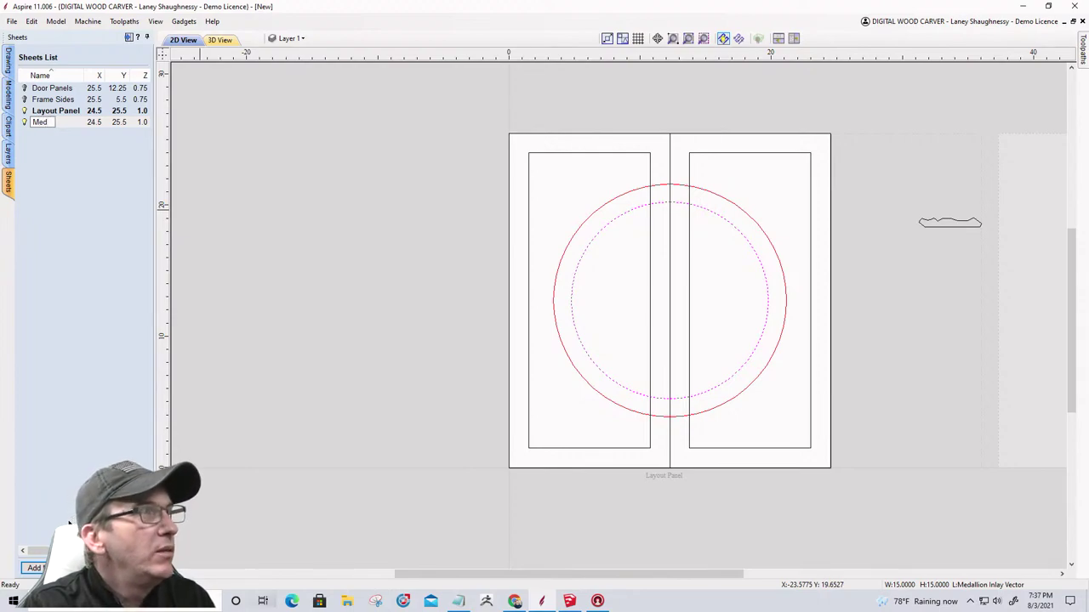
text(allion)
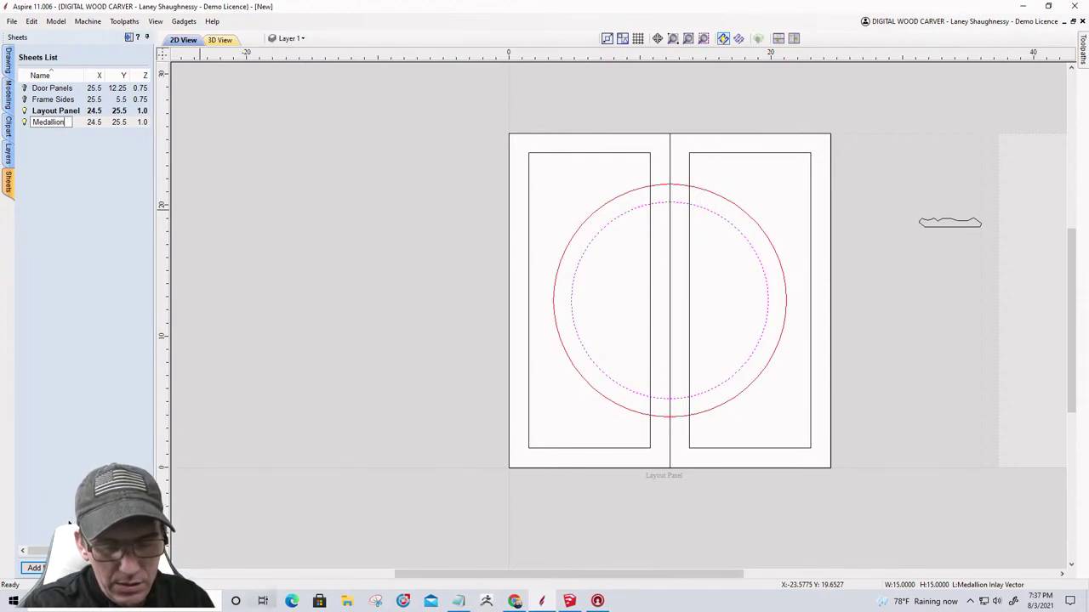
text( Panel)
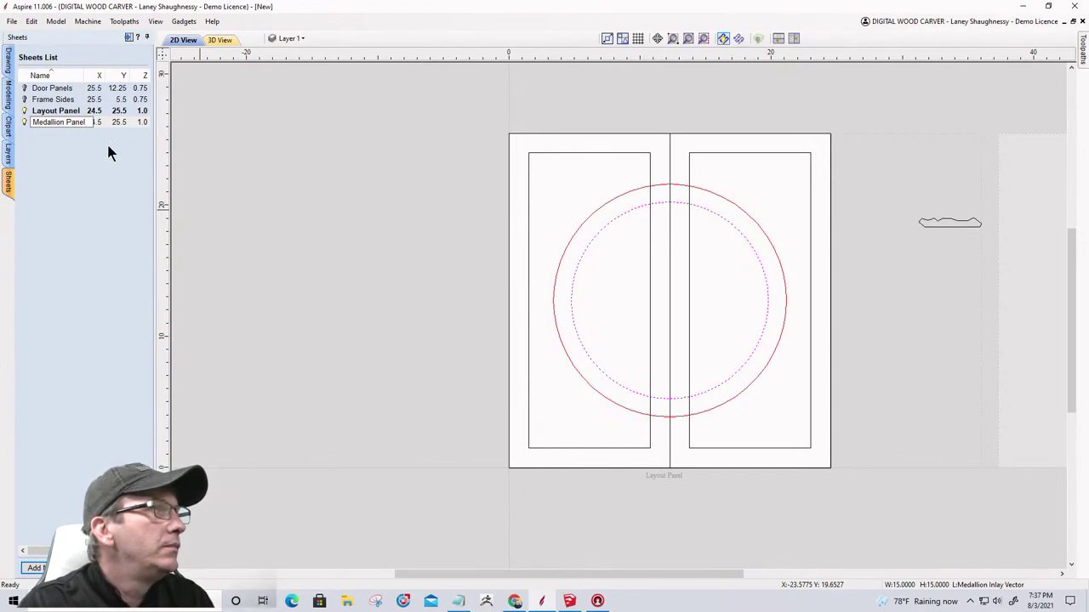
key(Return)
Set the size of the Medallion Panel sheet to 16 inches wide and 16 inches high.
click(66, 124)
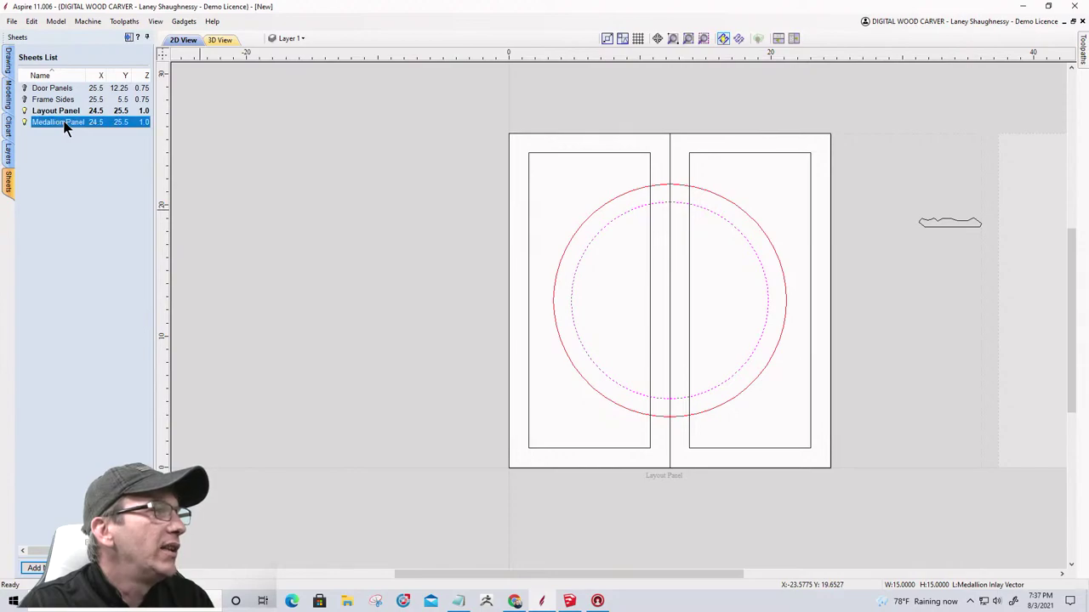
right_click(65, 125)
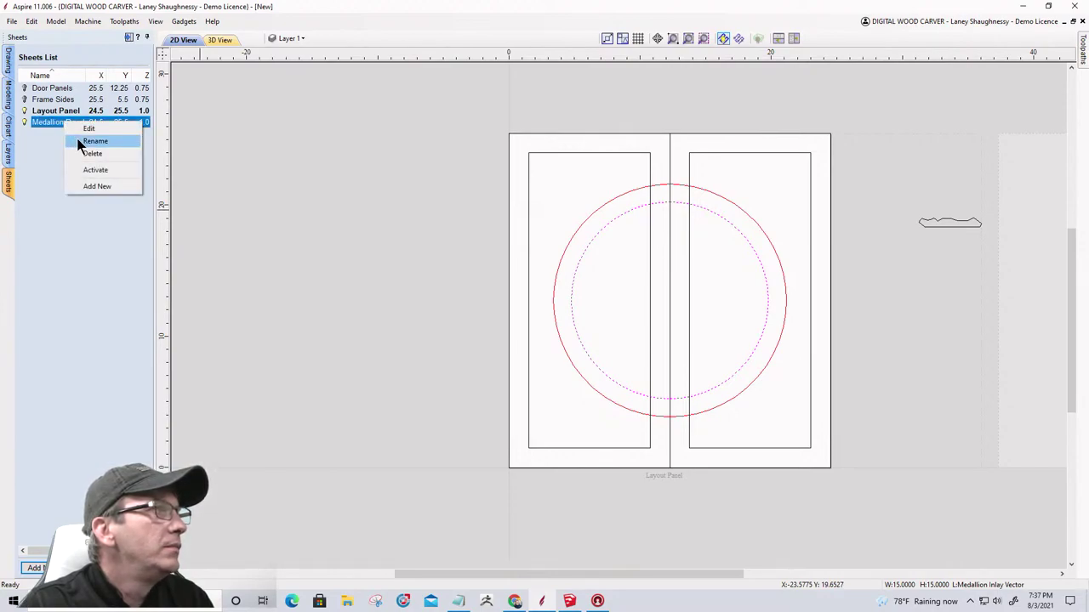
click(49, 126)
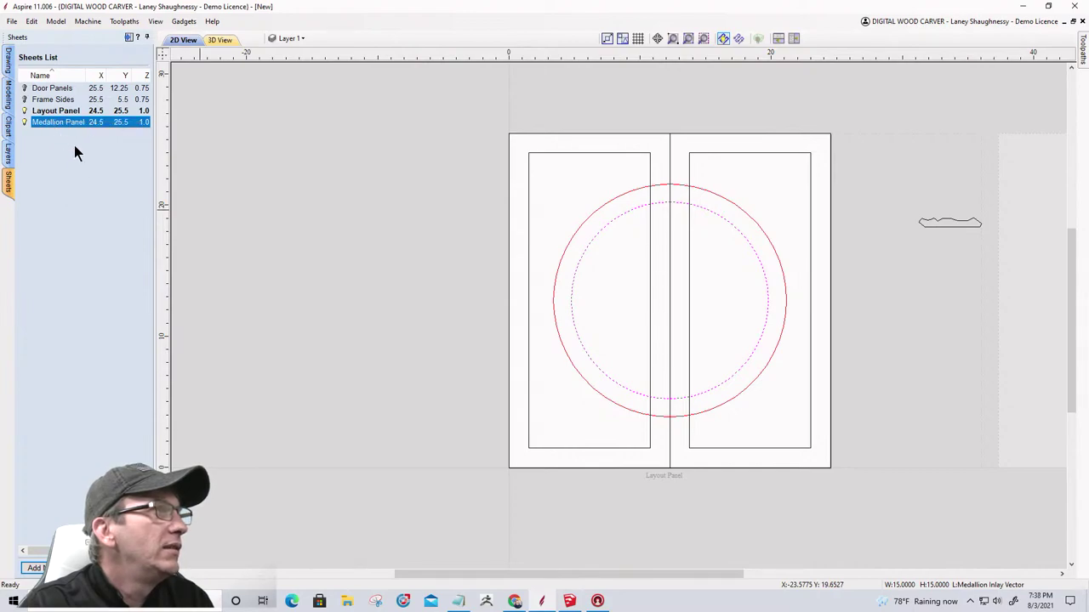
click(119, 121)
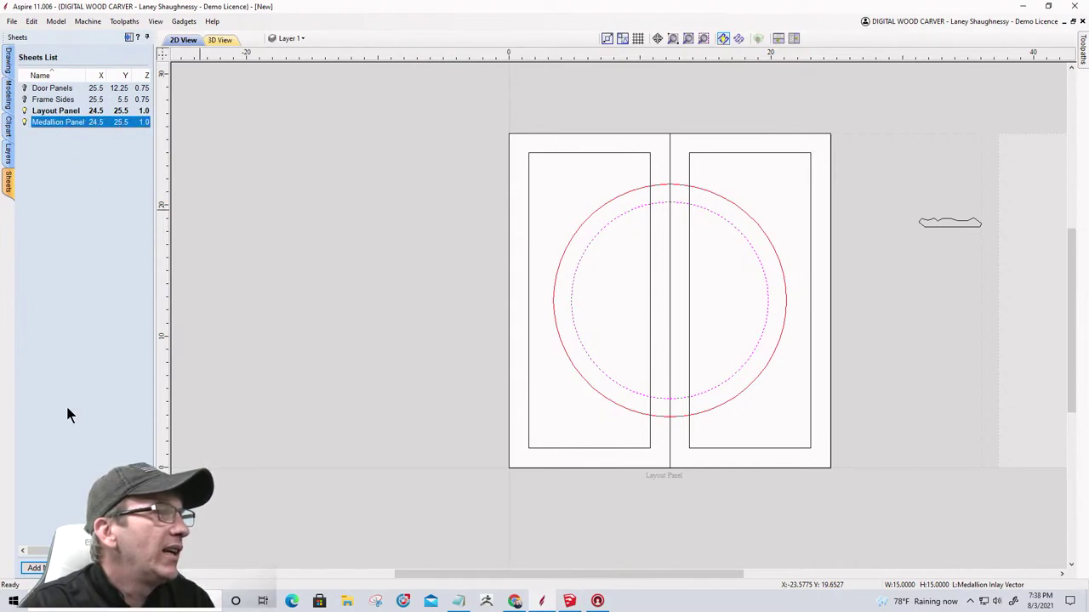
double_click(92, 318)
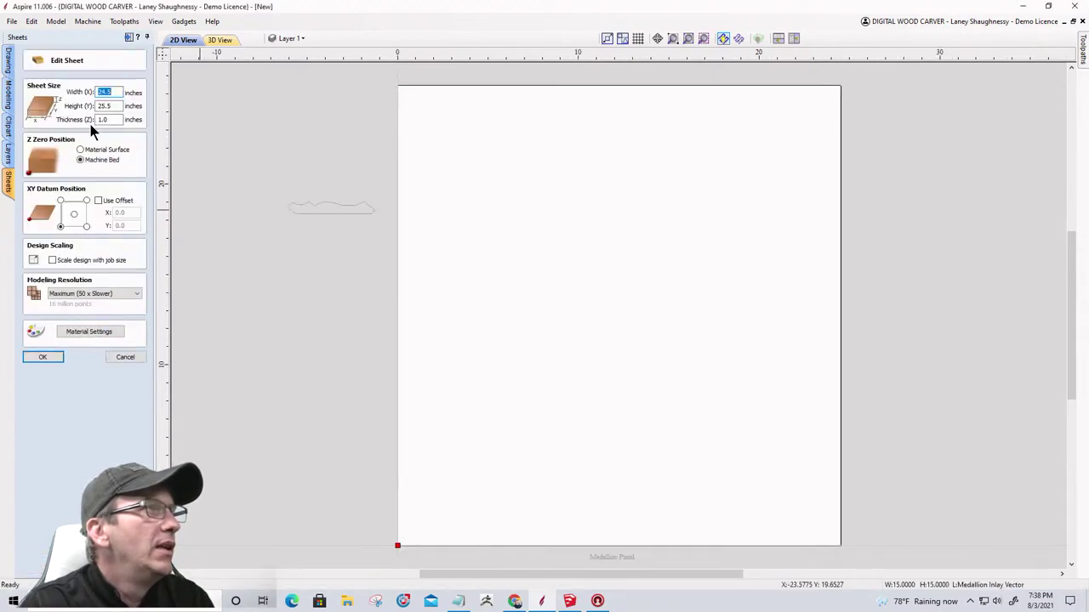
double_click(116, 91)
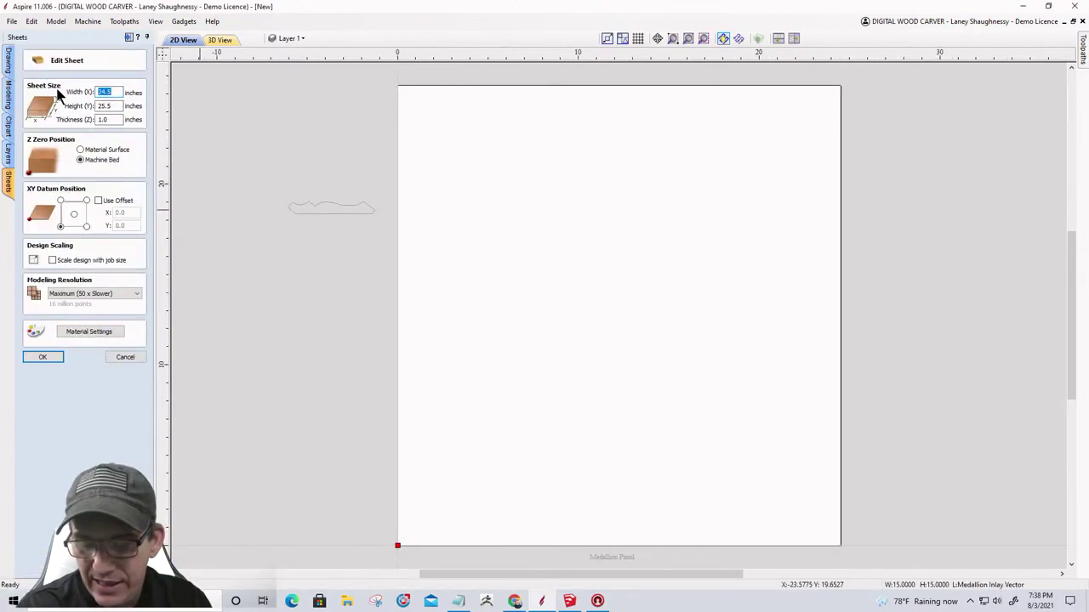
text(16)
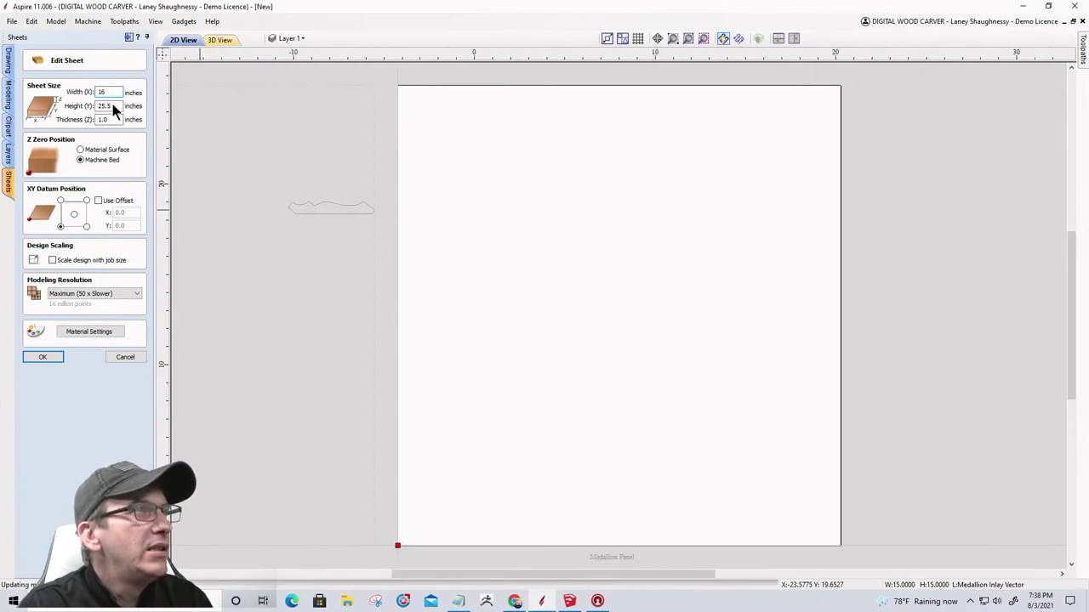
double_click(106, 106)
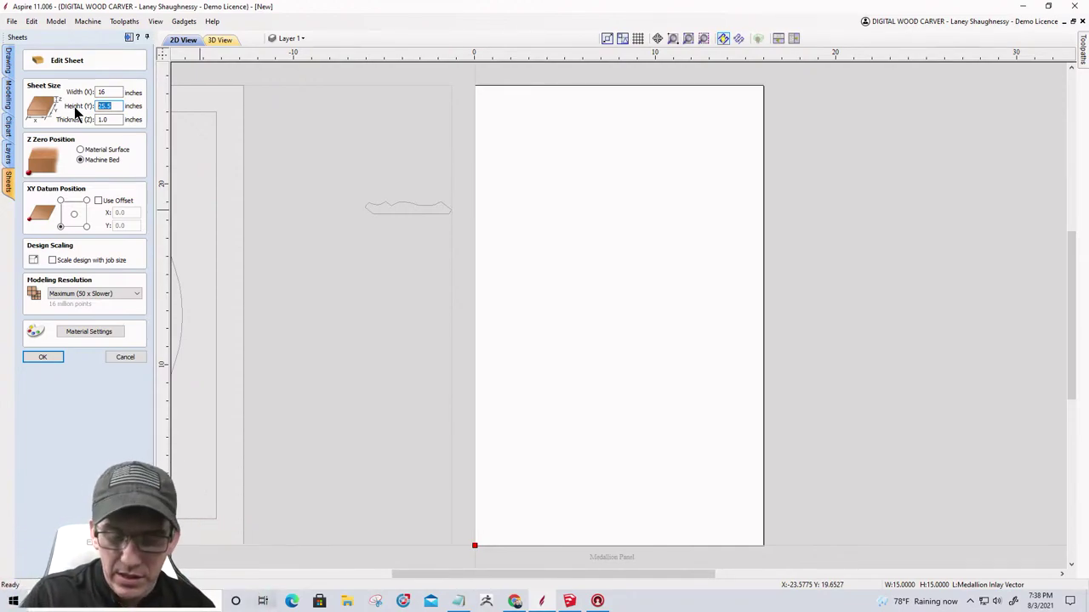
text(16)
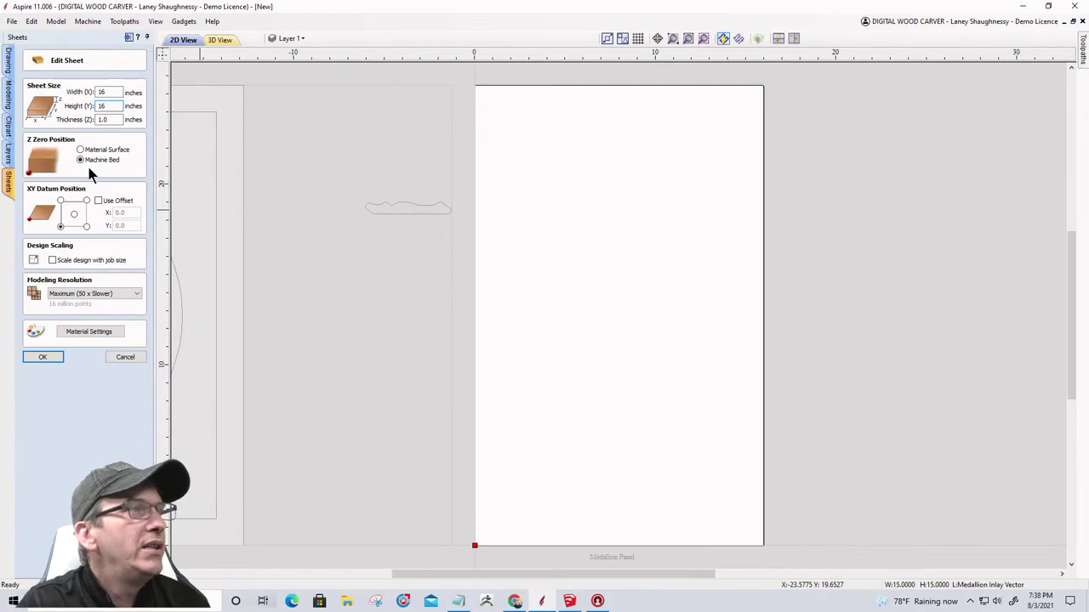
key(Return)
click(45, 358)
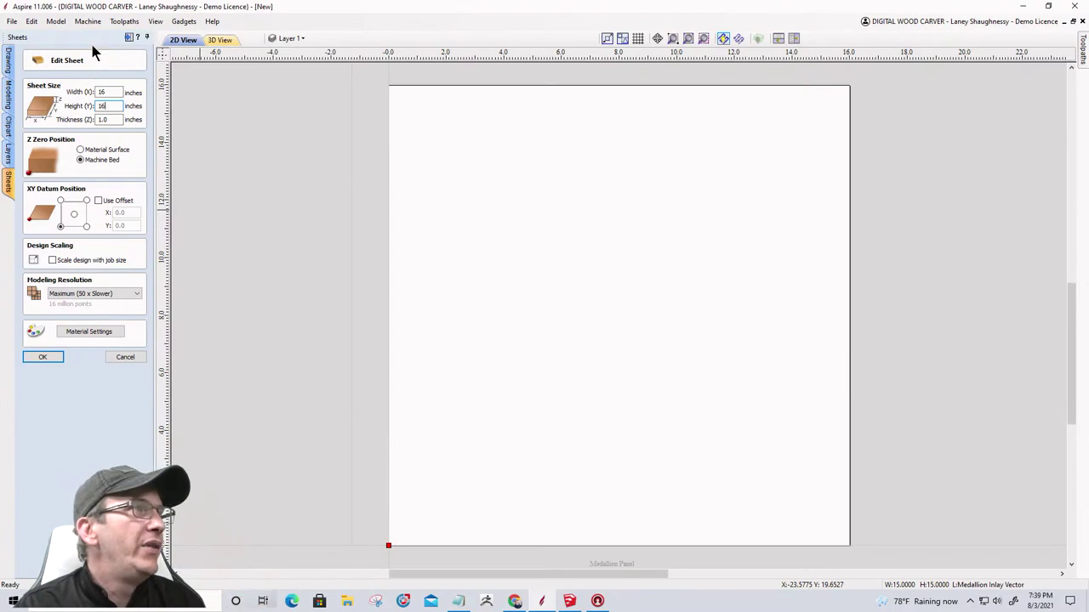
click(35, 358)
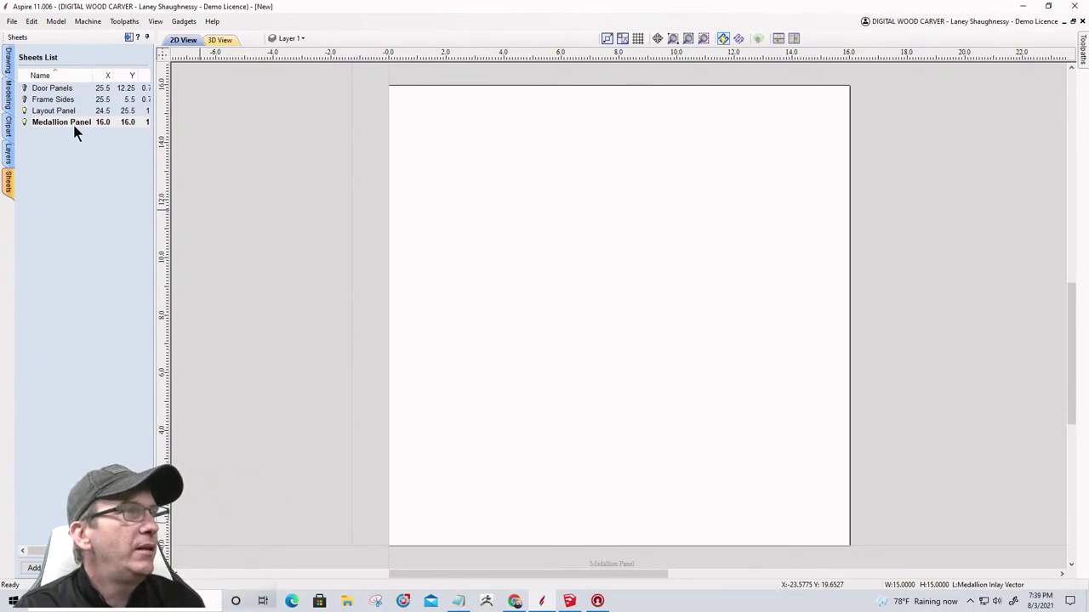
scroll(671, 413, down, 4)
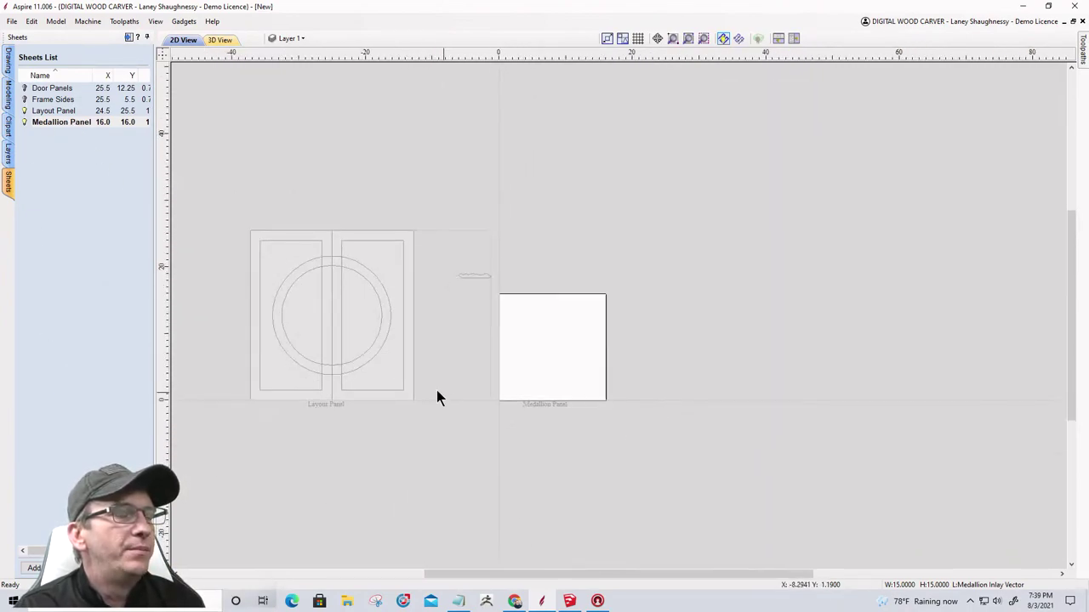
scroll(473, 390, up, 3)
scroll(664, 370, down, 2)
scroll(689, 369, up, 1)
scroll(417, 396, down, 2)
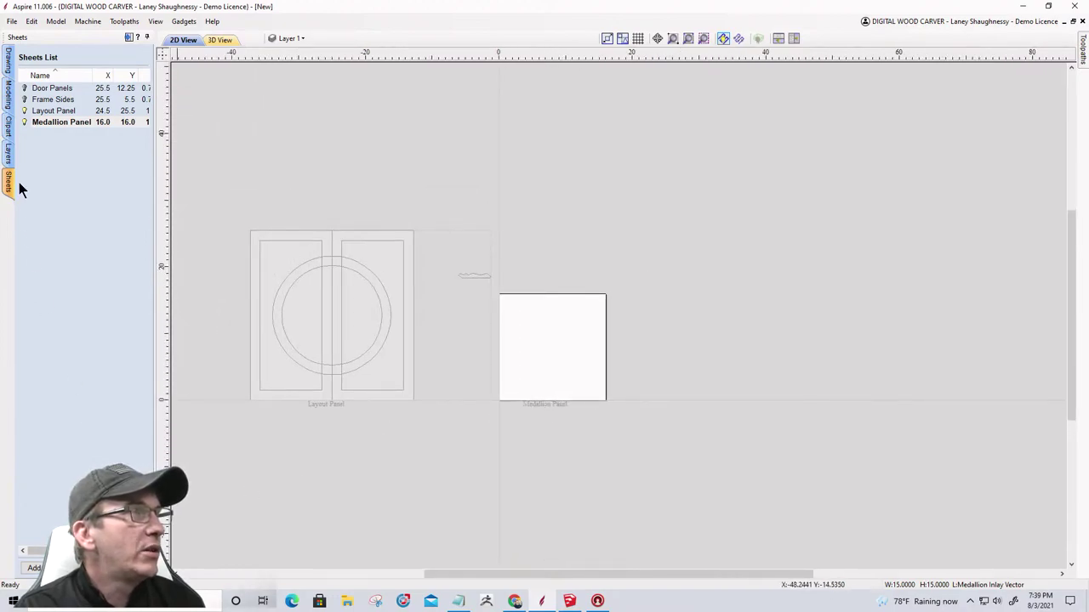
click(7, 58)
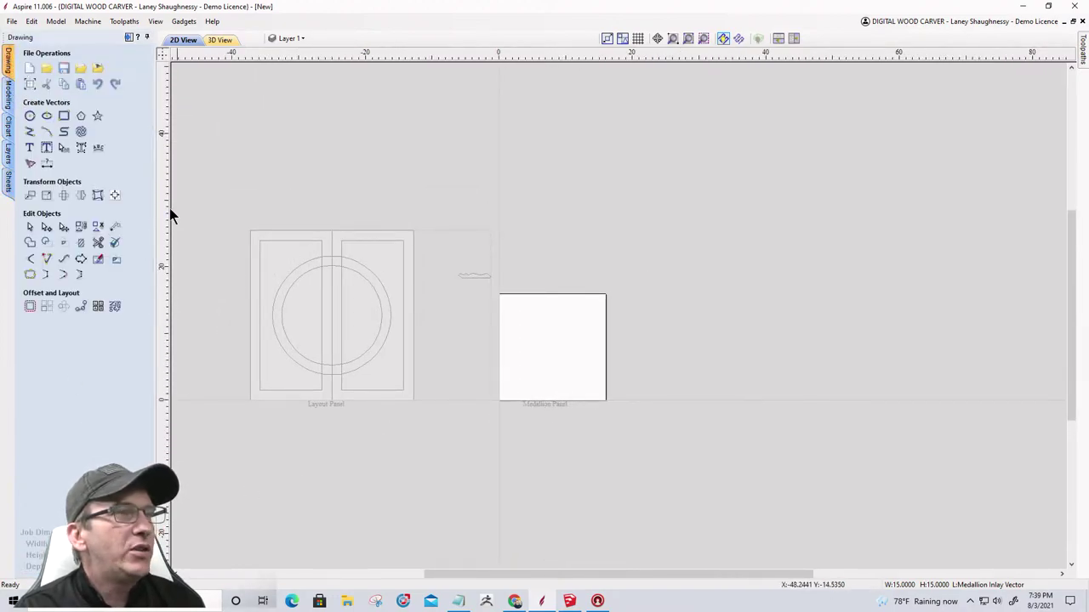
scroll(576, 401, up, 3)
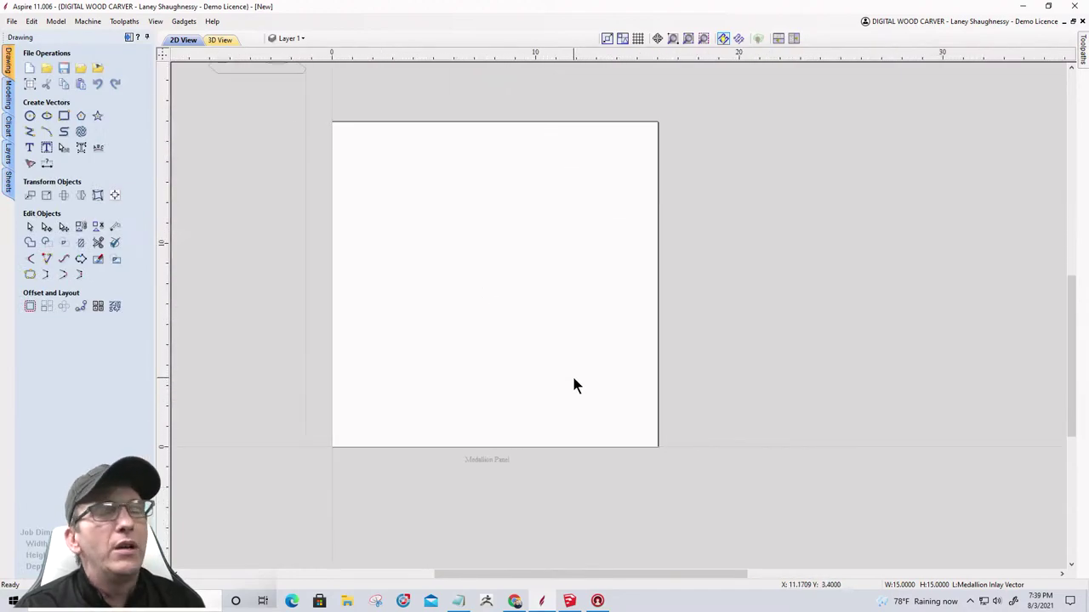
scroll(573, 379, down, 1)
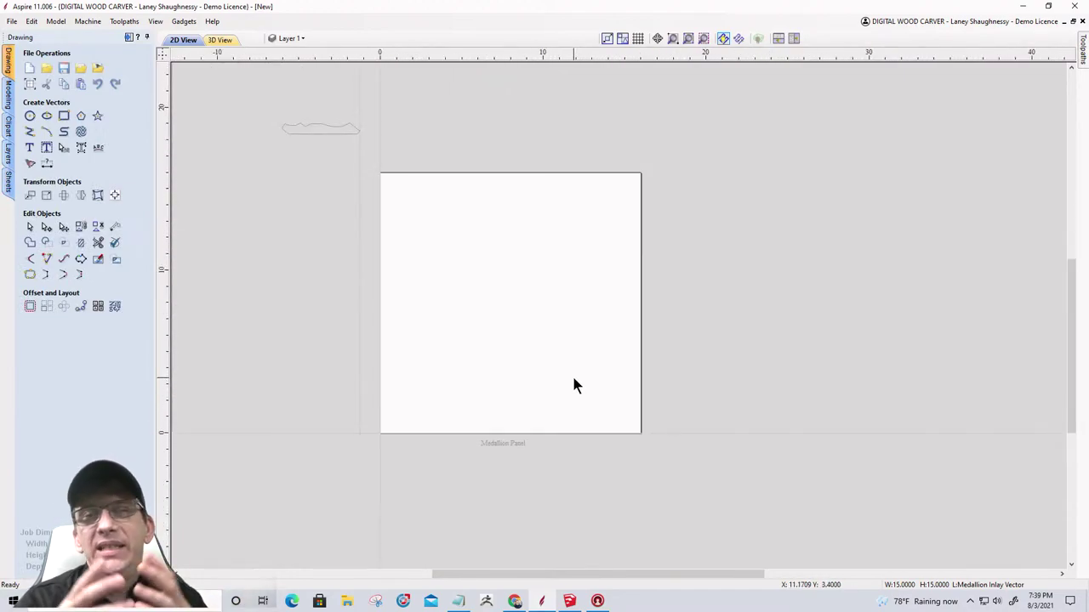
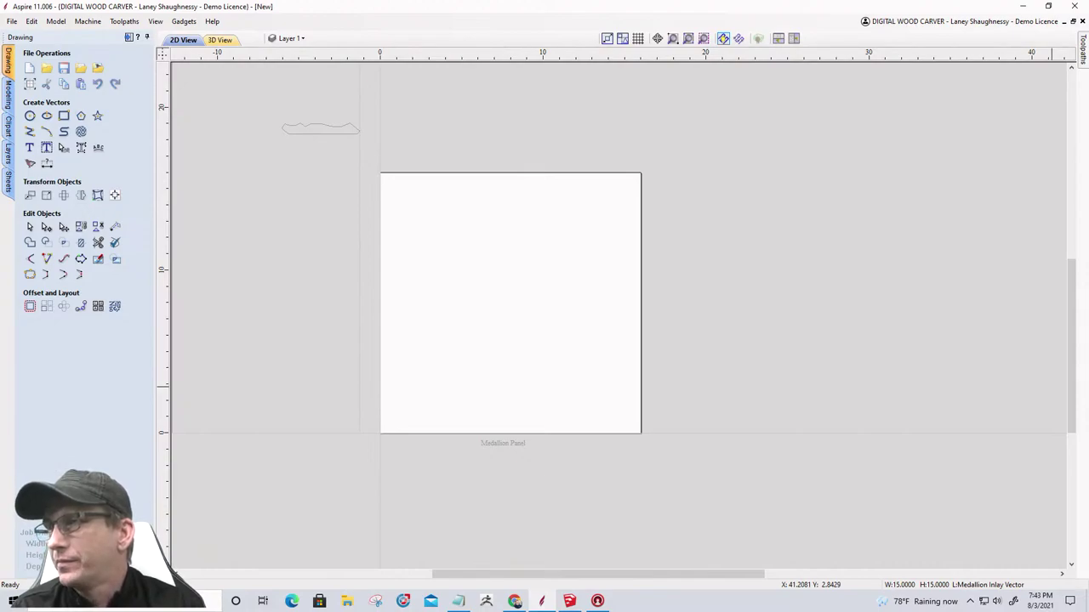
scroll(850, 374, down, 3)
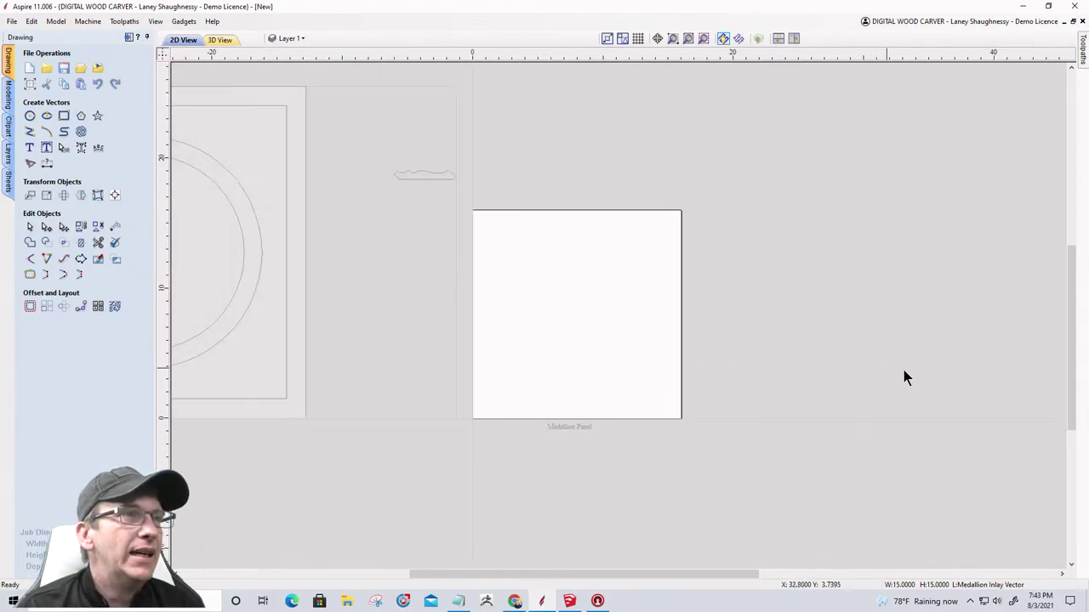
scroll(460, 383, up, 2)
scroll(681, 358, down, 1)
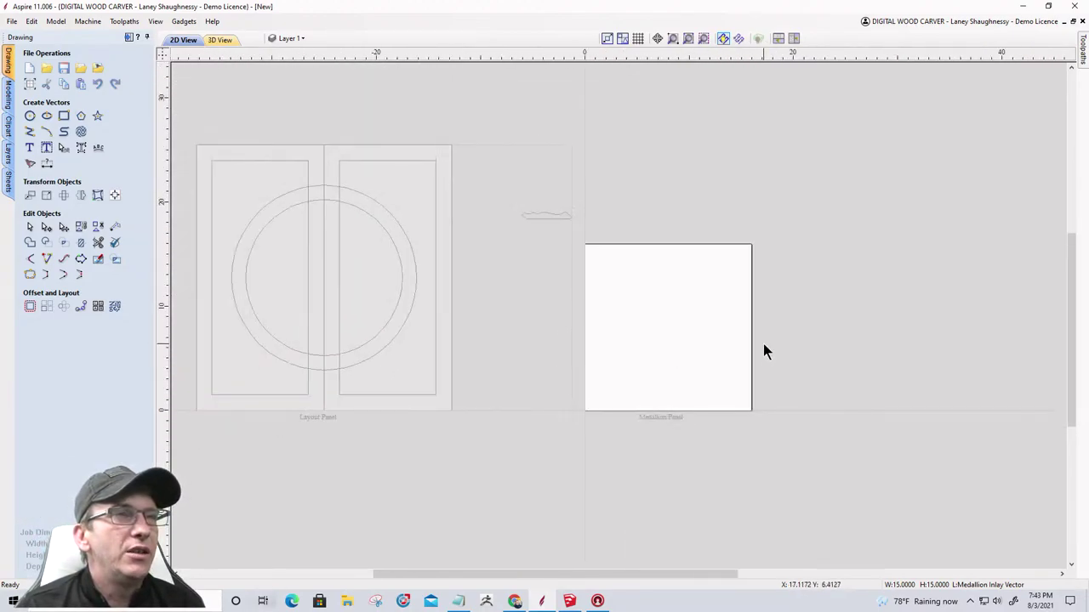
scroll(760, 343, up, 2)
scroll(680, 363, up, 1)
scroll(680, 357, down, 1)
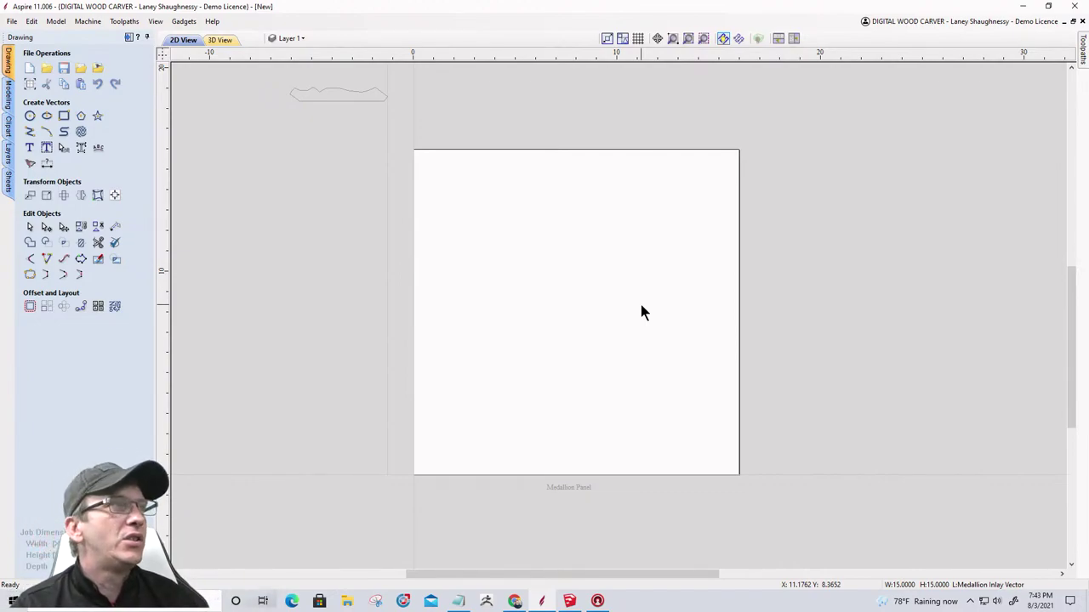
Save the project in the Downloads folder as "Custom Dart Board Cabinet".
click(10, 23)
click(26, 94)
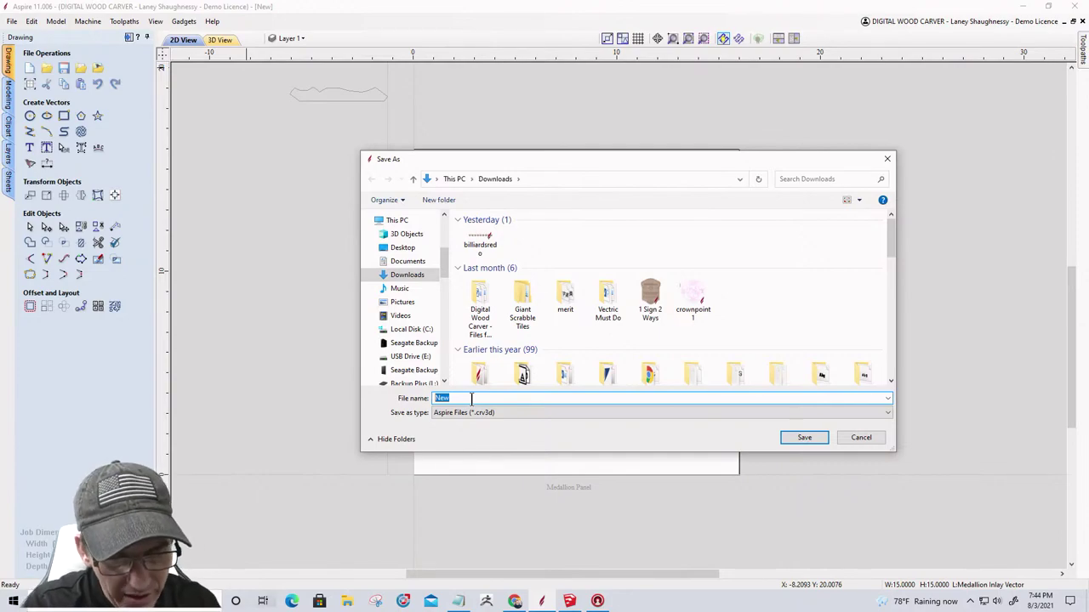
text(Custom D)
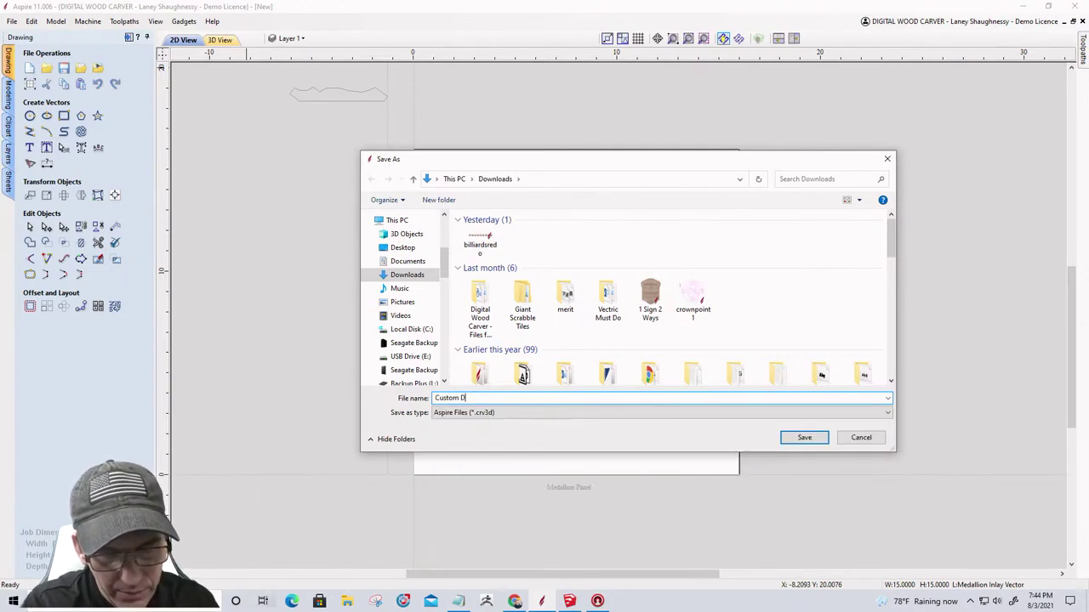
text(art Boa)
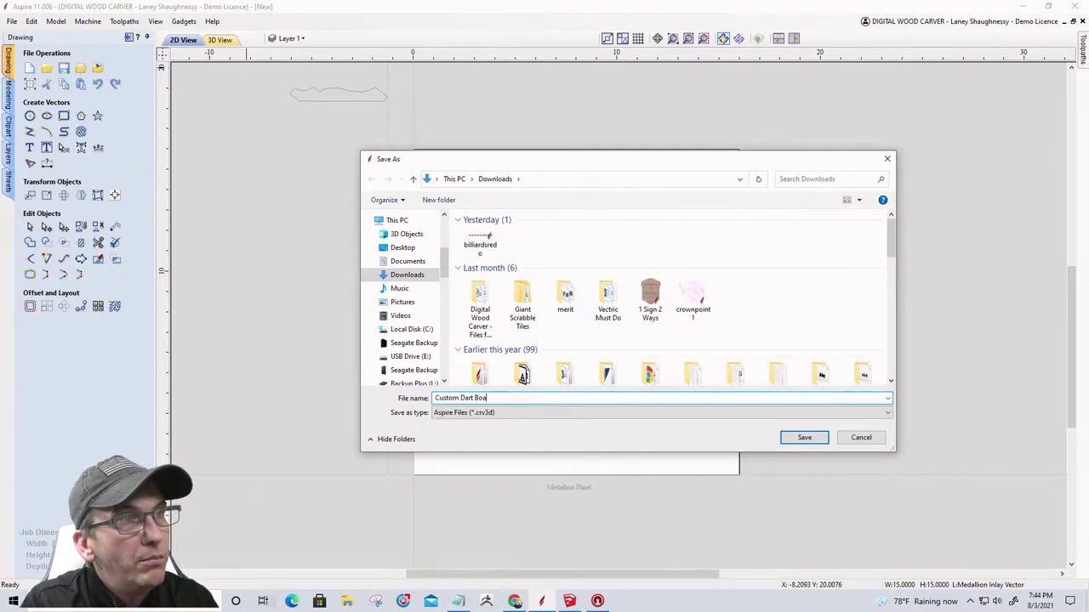
text(rd Ca)
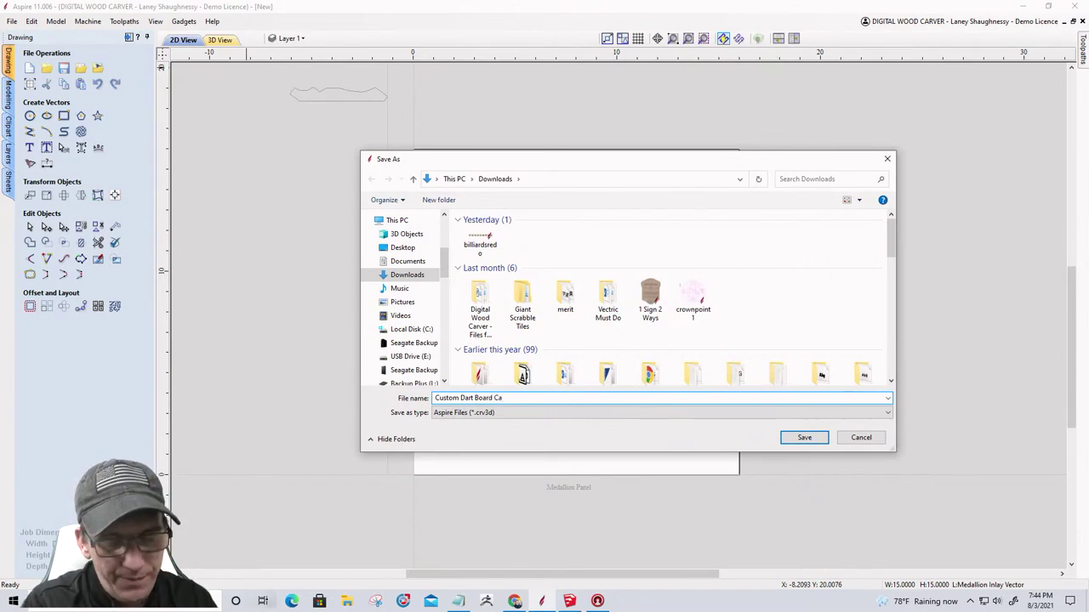
text(binet)
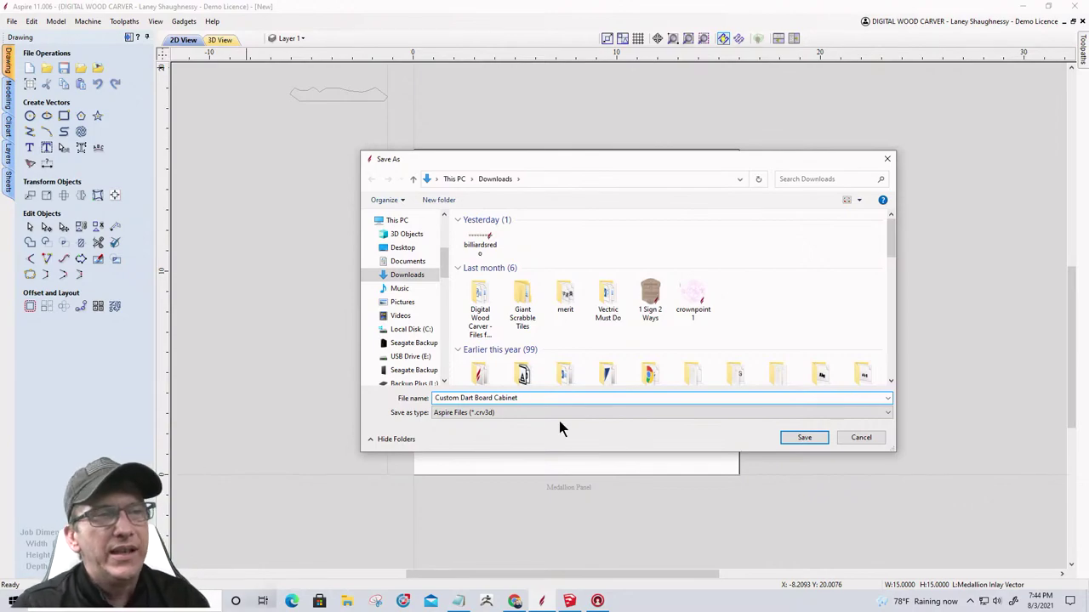
click(804, 438)
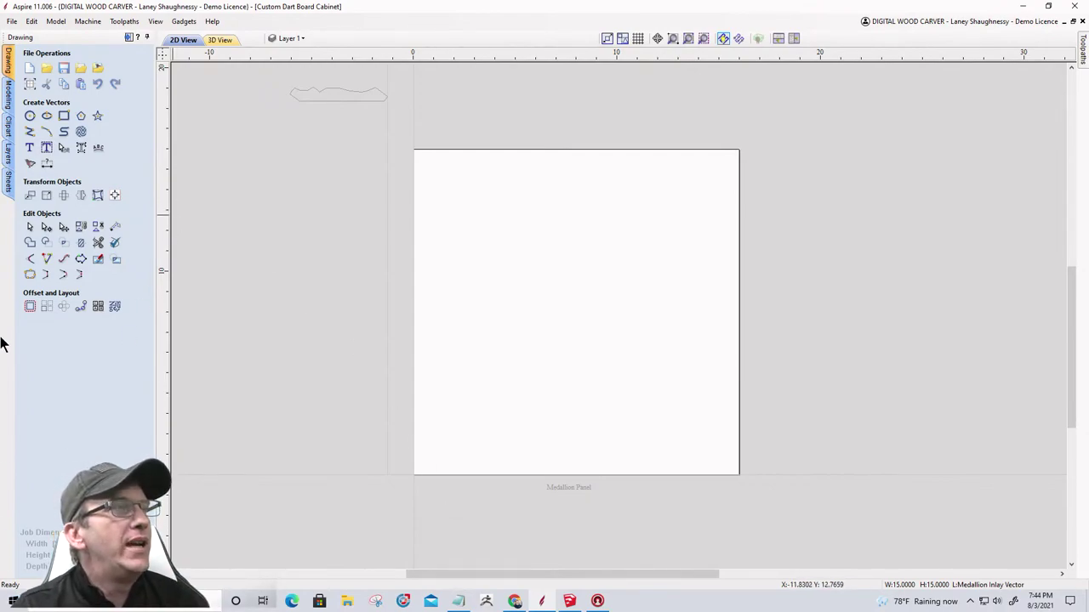
Import the 3D model file uploads_files_1959538_P221c from Downloads onto the Medallion Panel sheet.
click(6, 102)
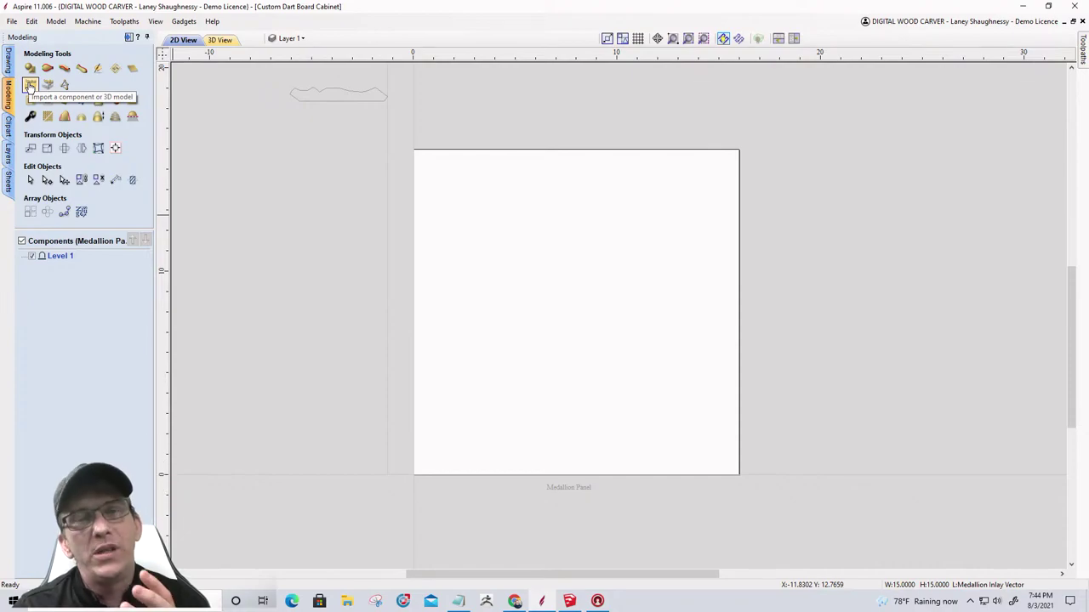
click(30, 86)
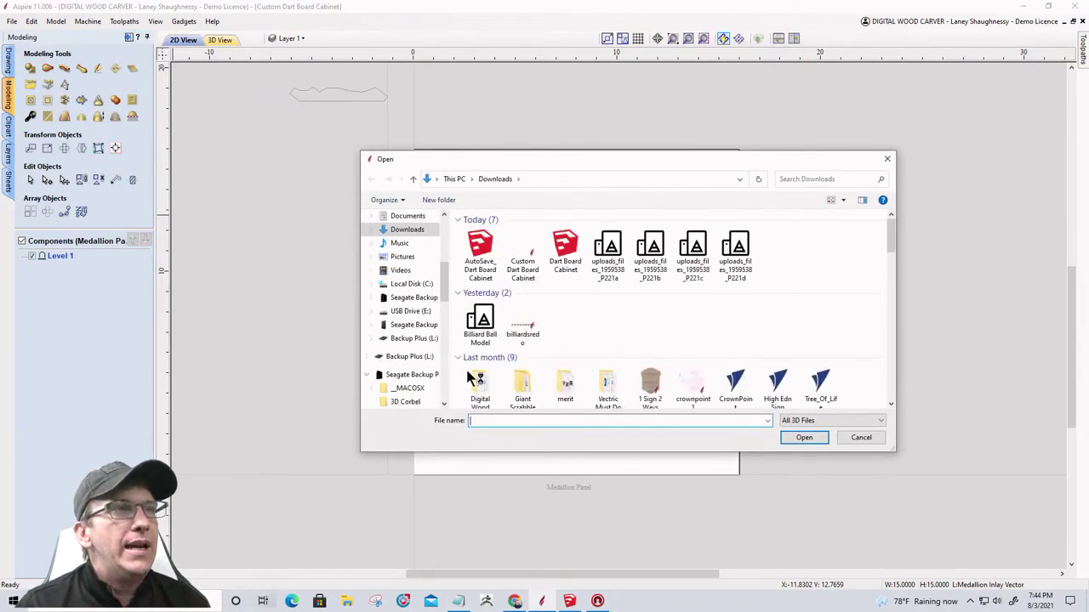
click(694, 255)
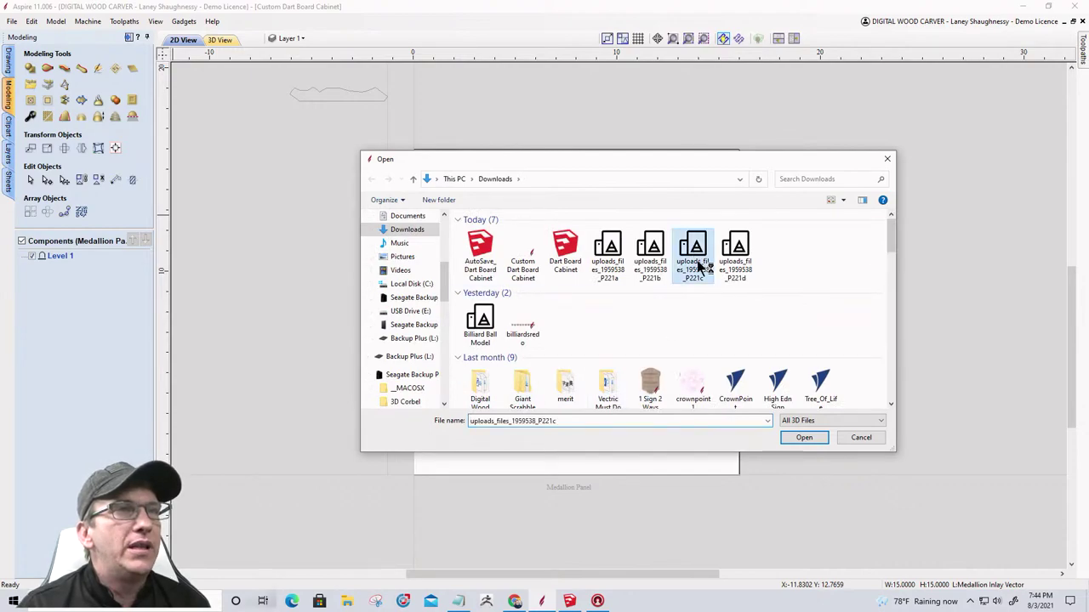
click(803, 439)
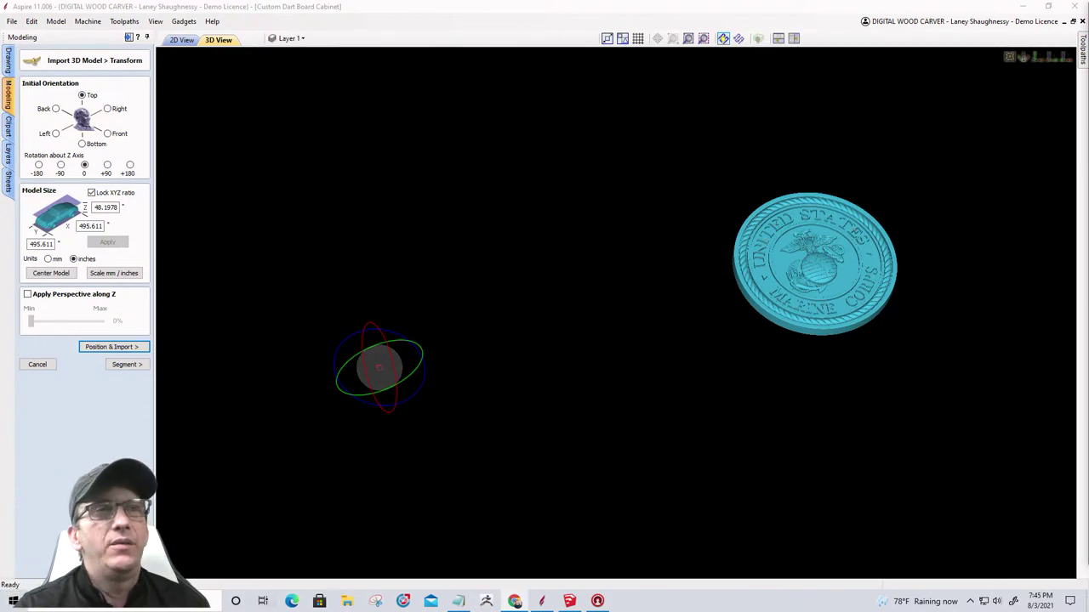
Convert the imported medallion model's scale between millimetres and inches and set its Y size to 15 inches with the XYZ ratio locked.
click(115, 272)
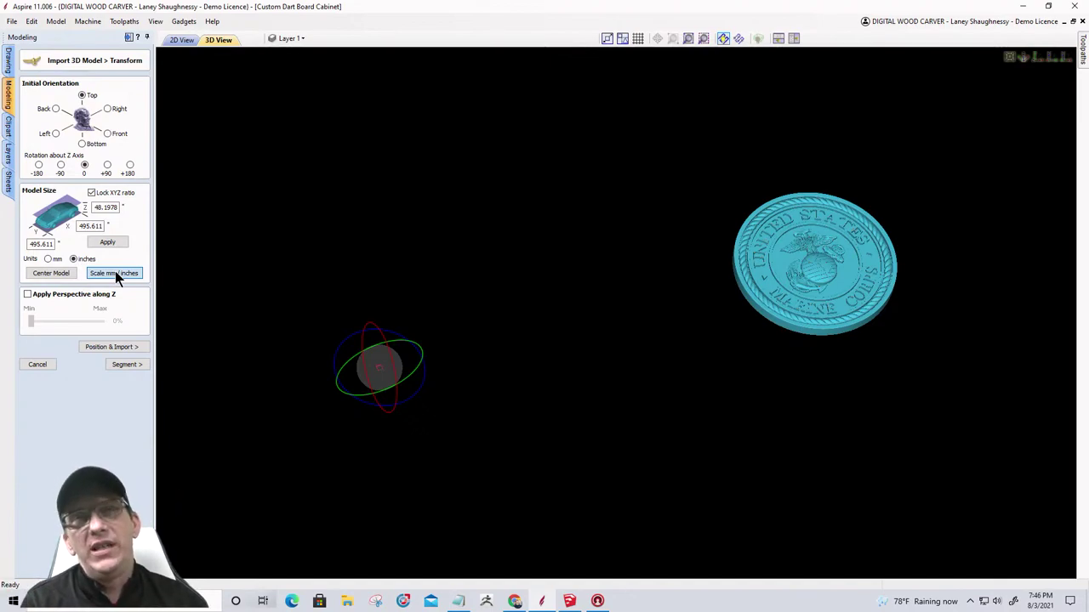
click(115, 273)
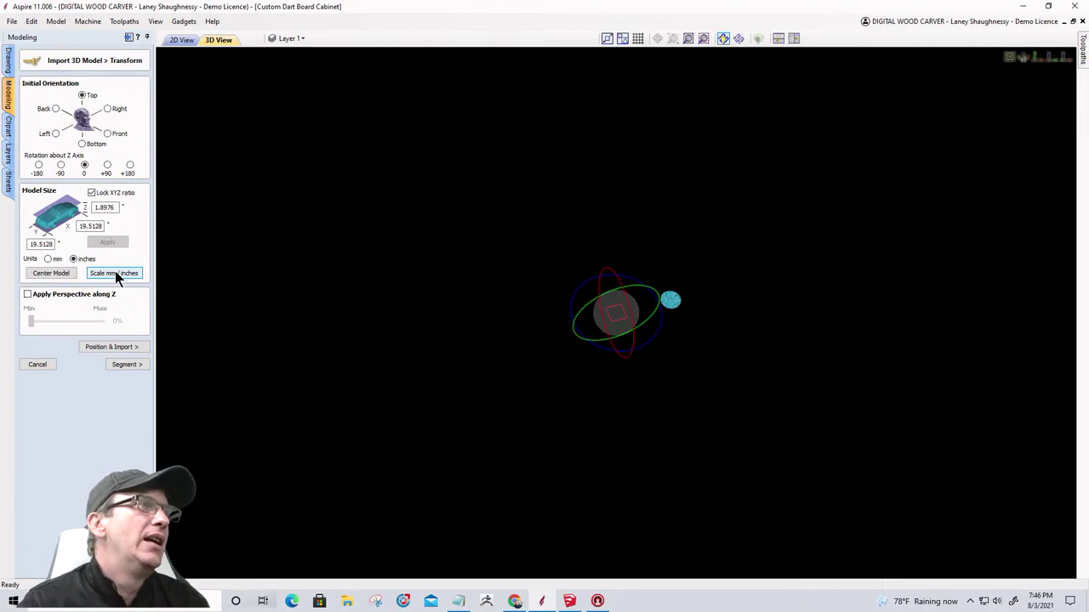
double_click(44, 244)
text(15)
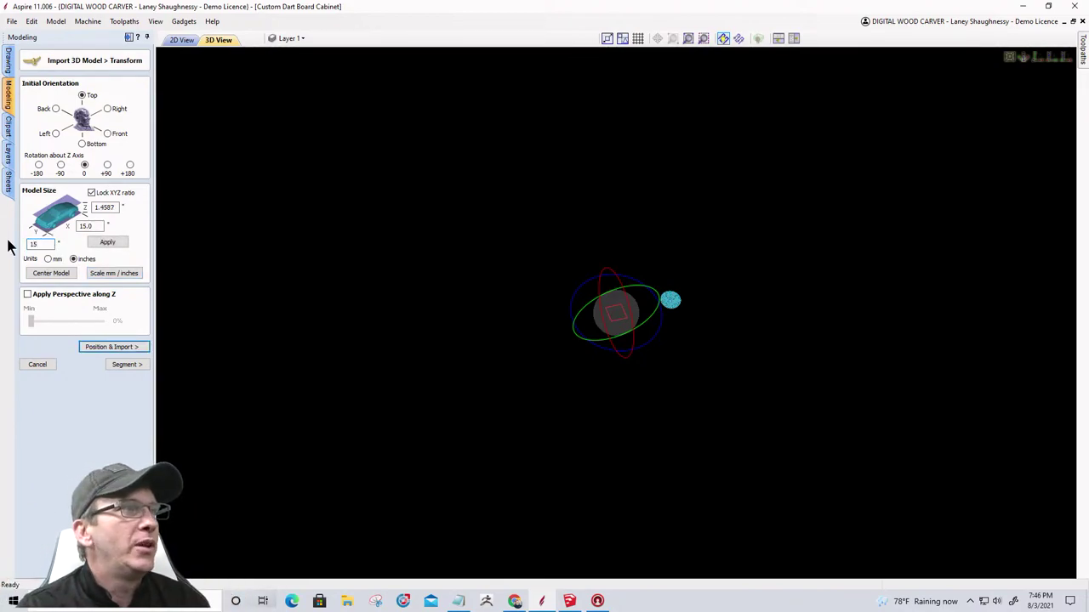
click(113, 244)
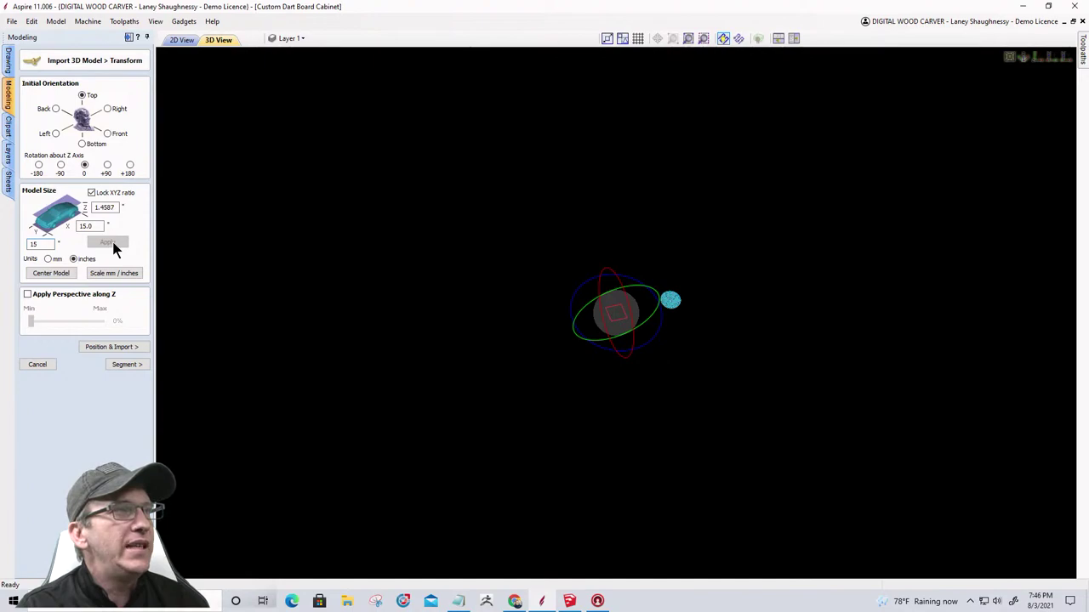
Center the medallion model and proceed to its positioning relative to the modeling plane, checking it from the side.
click(44, 275)
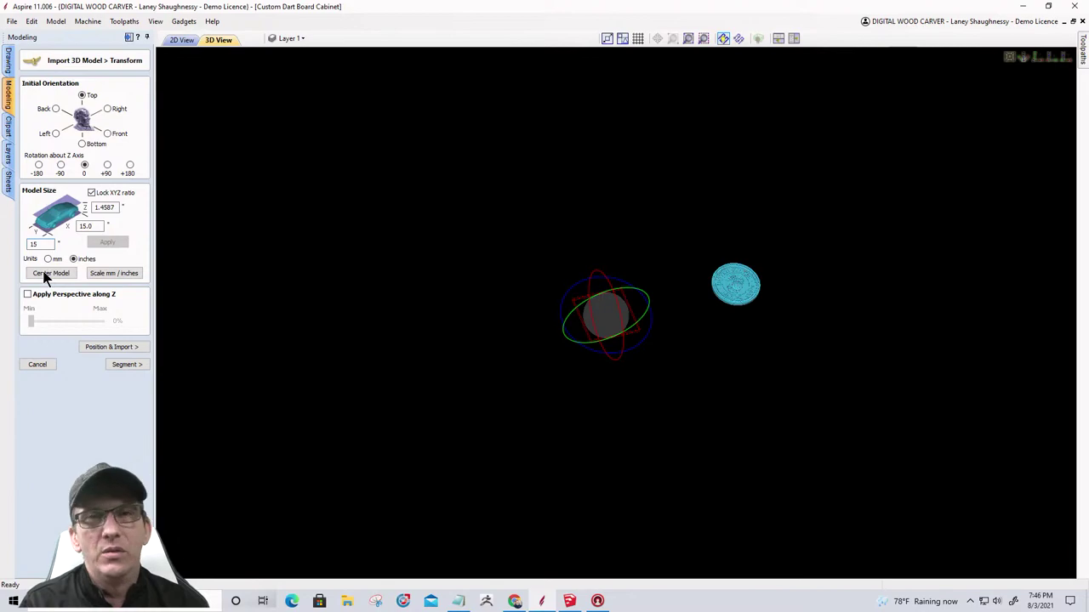
click(44, 274)
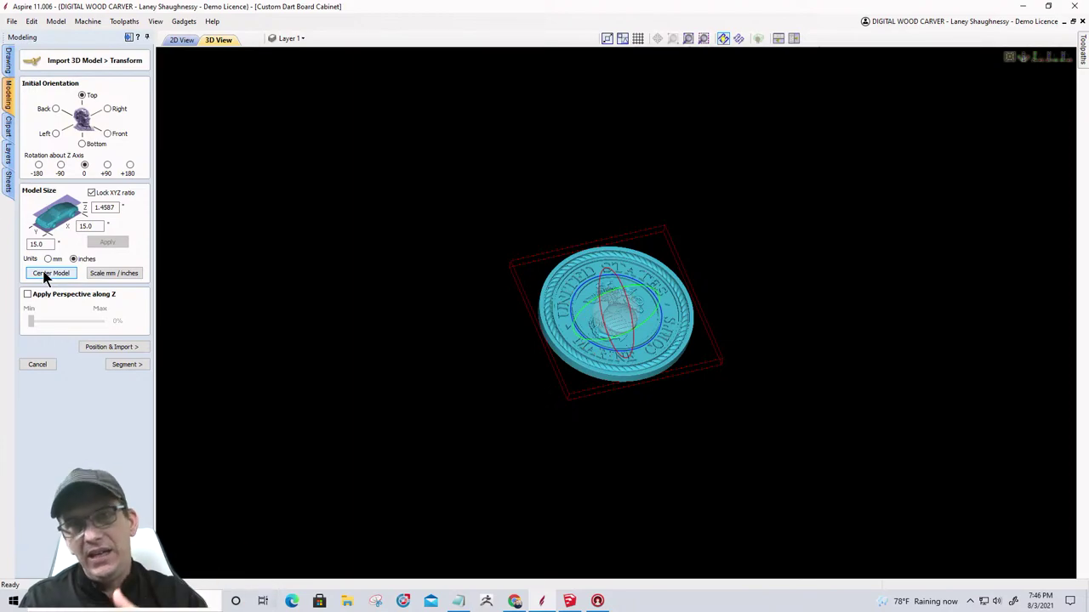
click(117, 346)
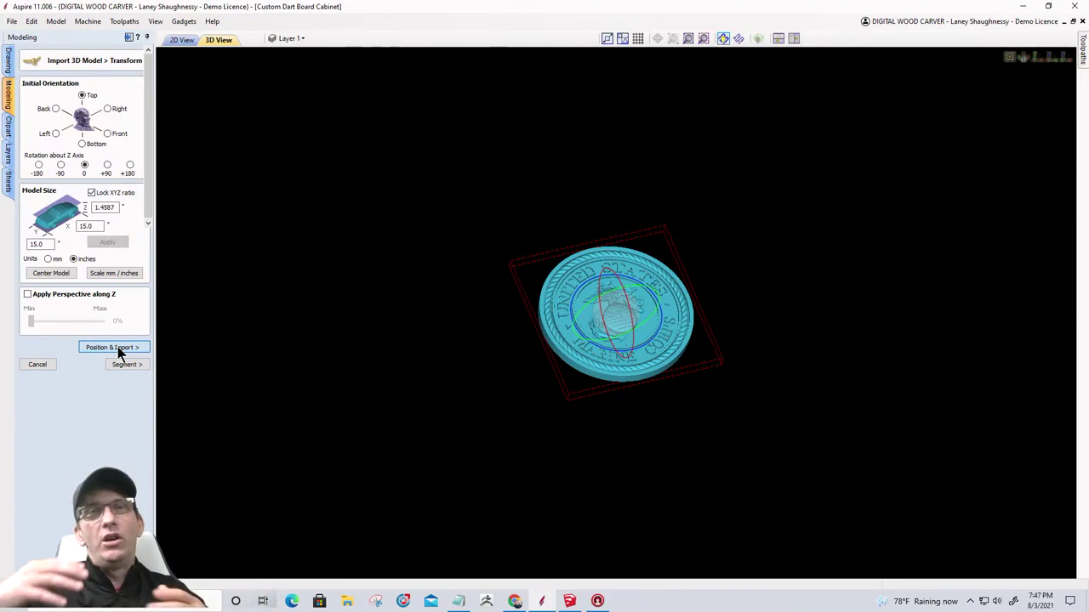
click(119, 349)
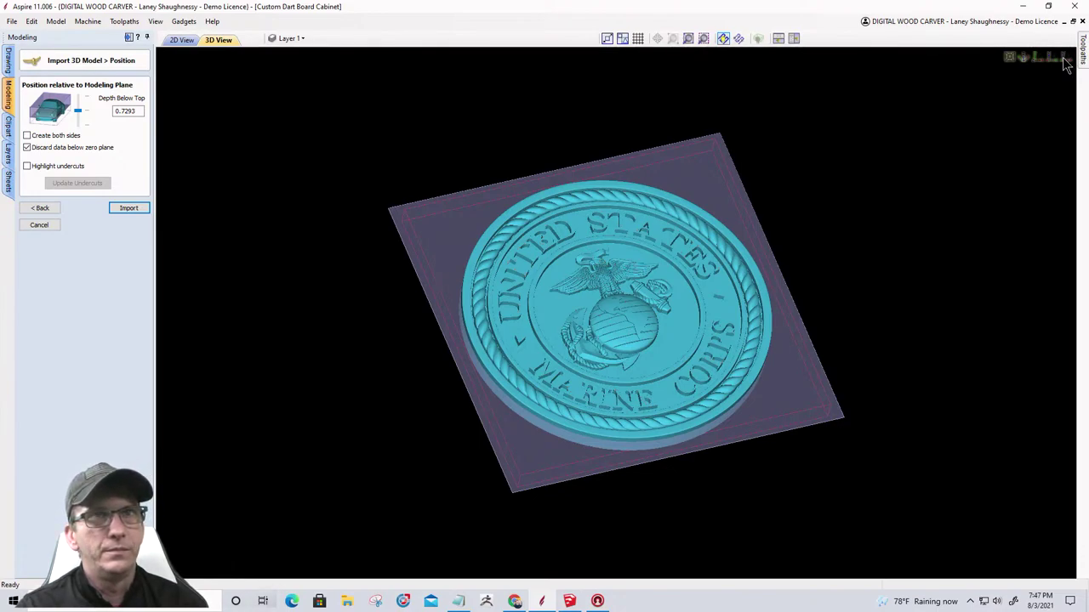
click(1062, 59)
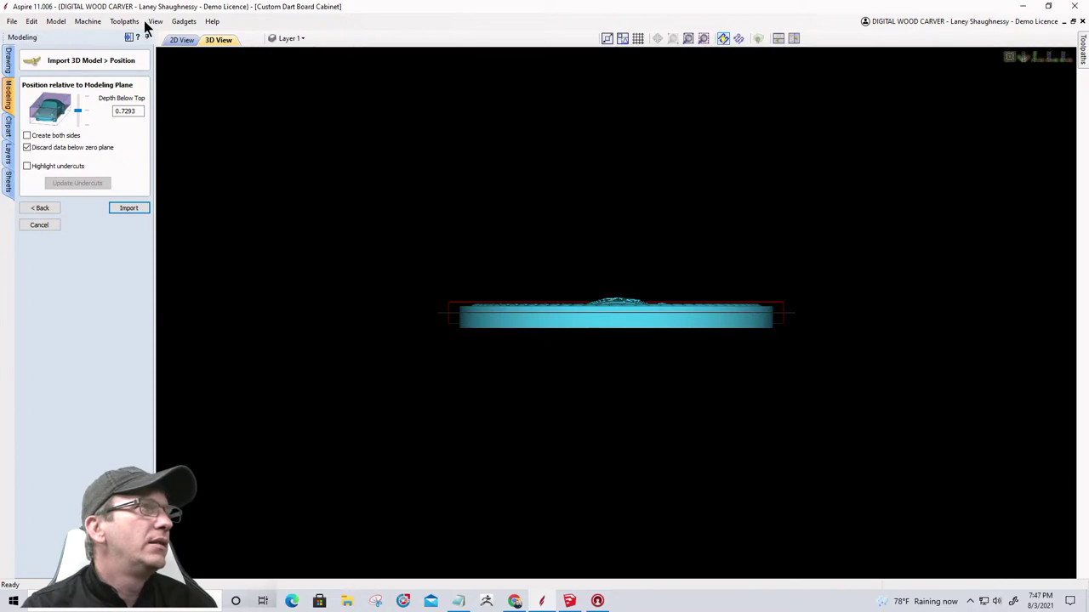
Set the 3D view's background color to white (255; 255; 255) in the program options.
click(31, 23)
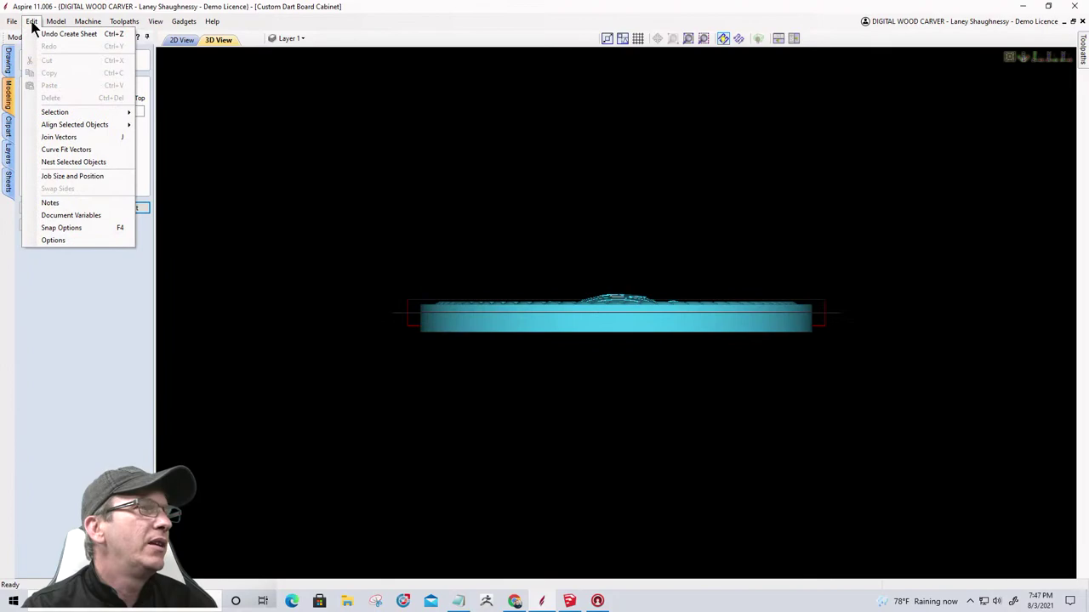
click(52, 241)
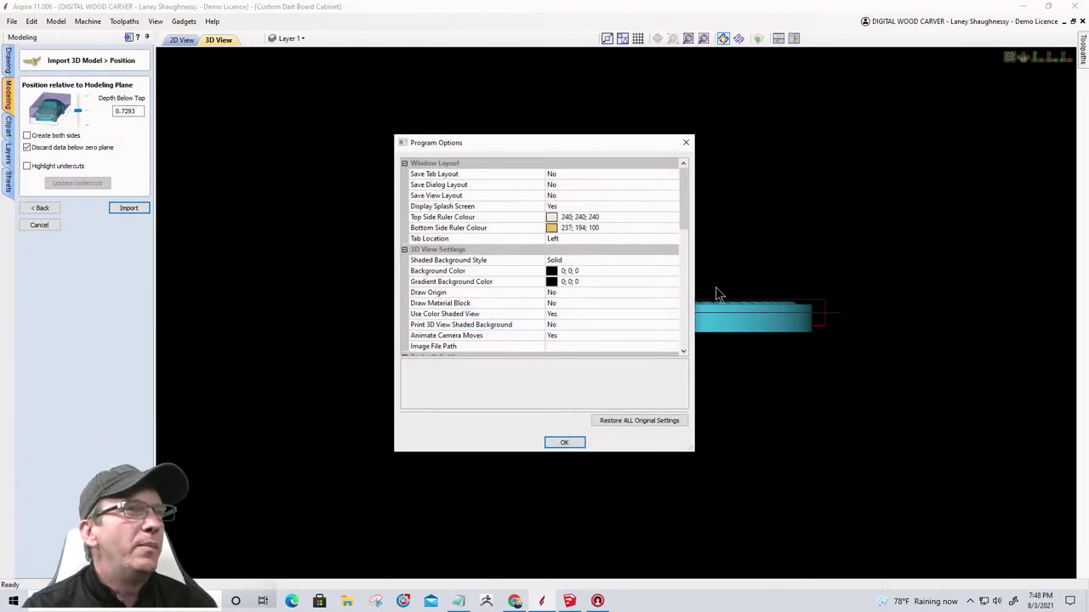
click(544, 272)
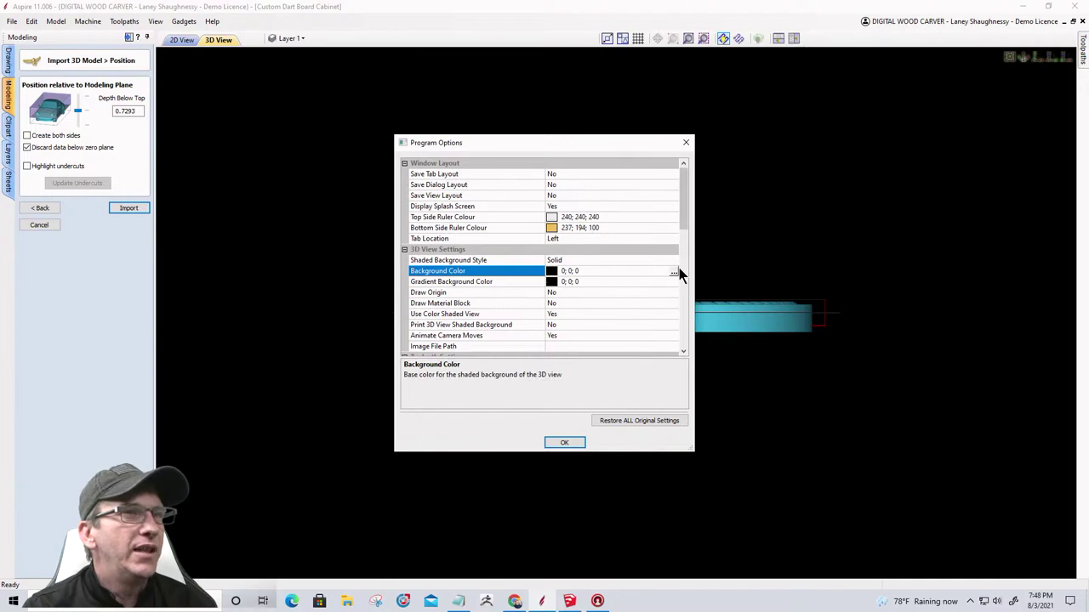
click(673, 271)
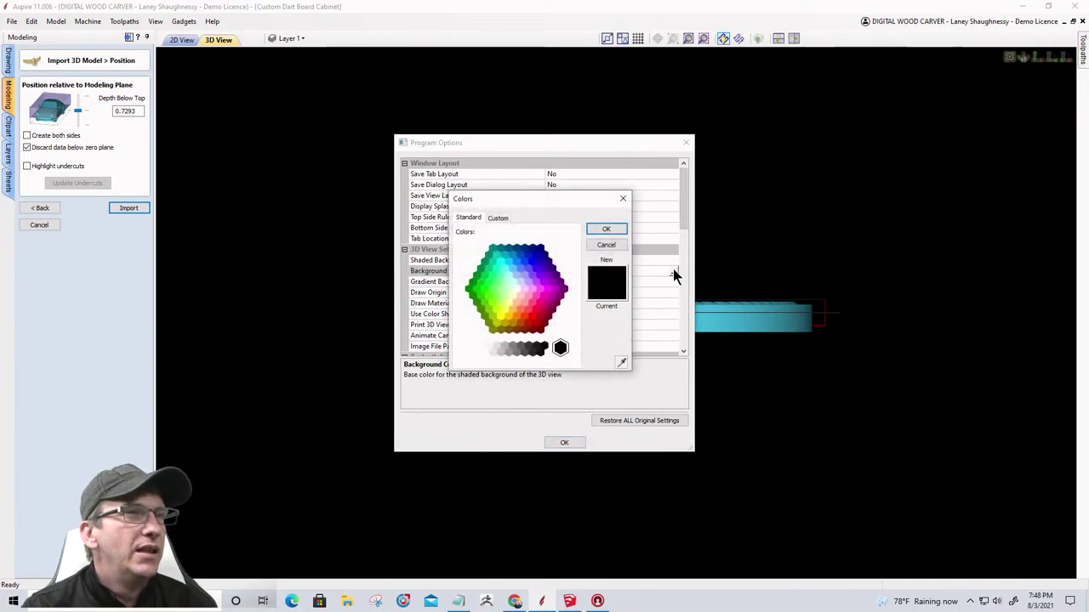
click(473, 348)
click(475, 349)
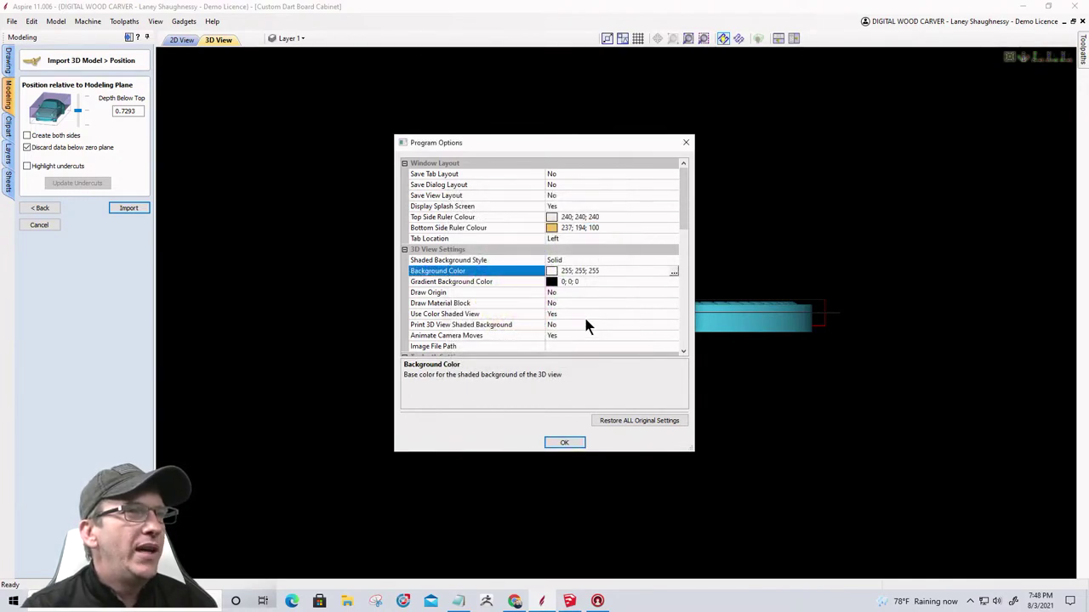
Set the 3D view's gradient background color to white and close the program options.
click(640, 281)
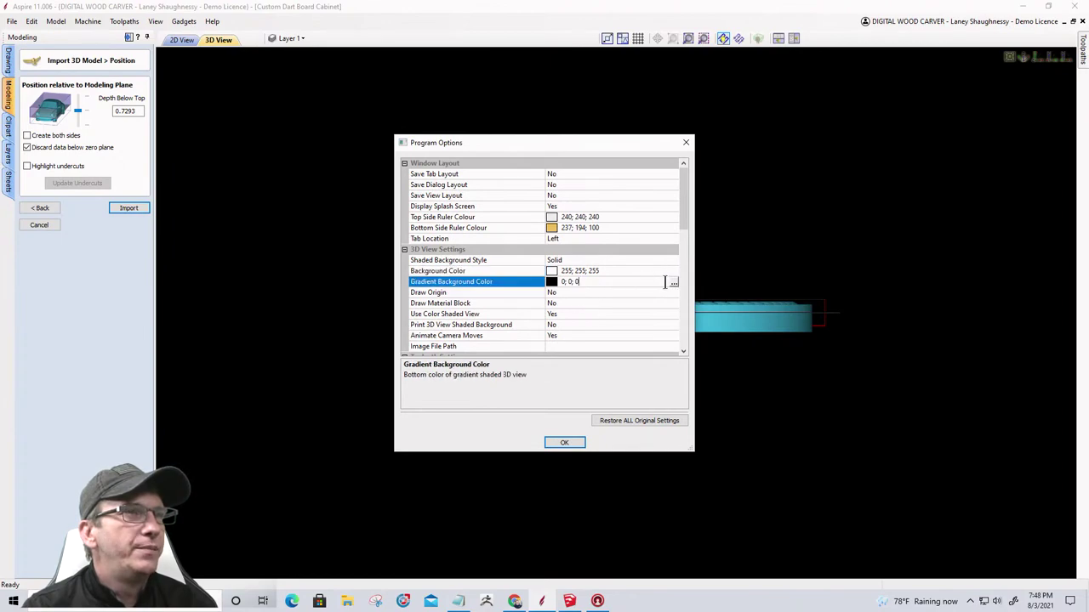
click(674, 282)
click(474, 348)
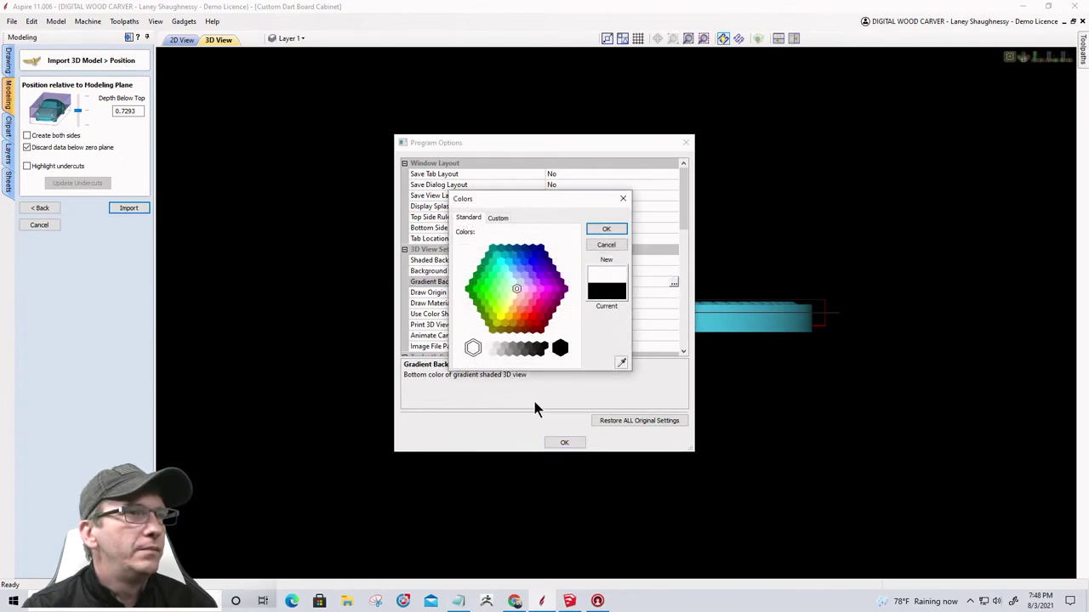
click(605, 229)
click(557, 444)
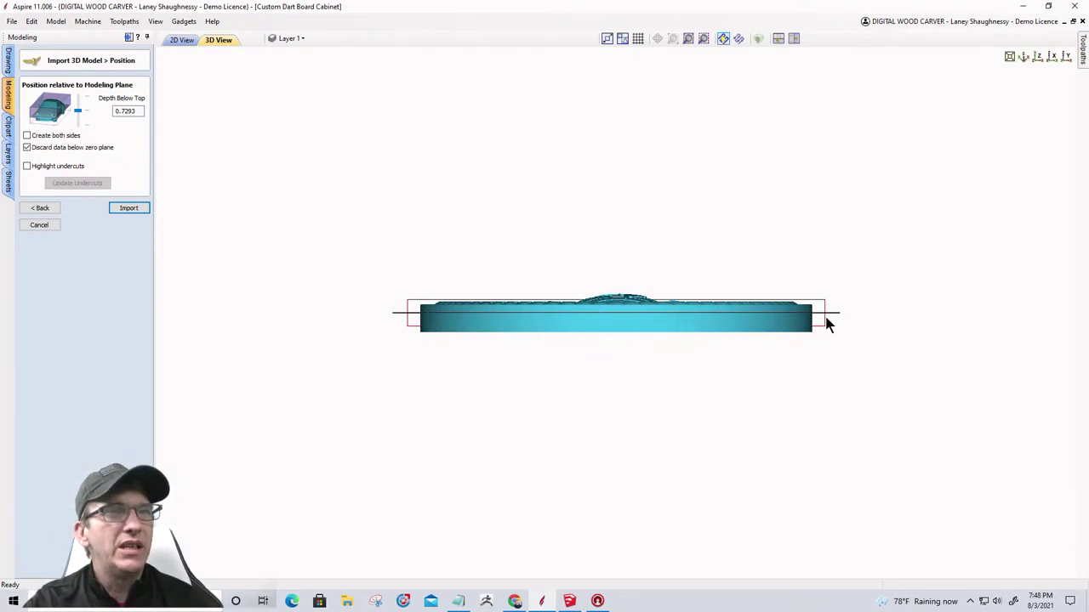
Lower the modeling plane to the base of the medallion model.
scroll(500, 338, up, 2)
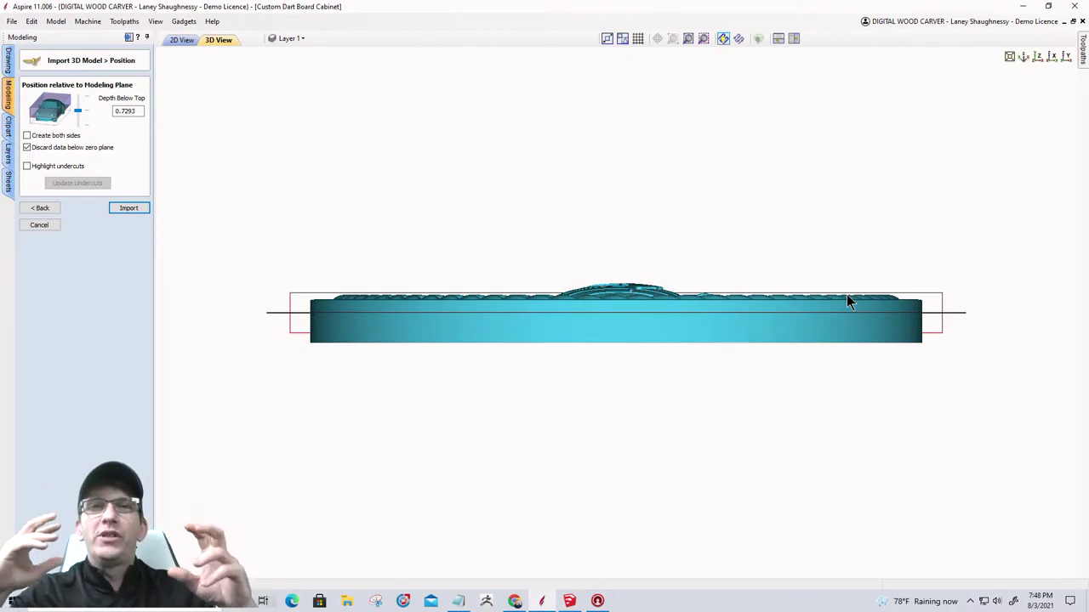
scroll(846, 300, up, 1)
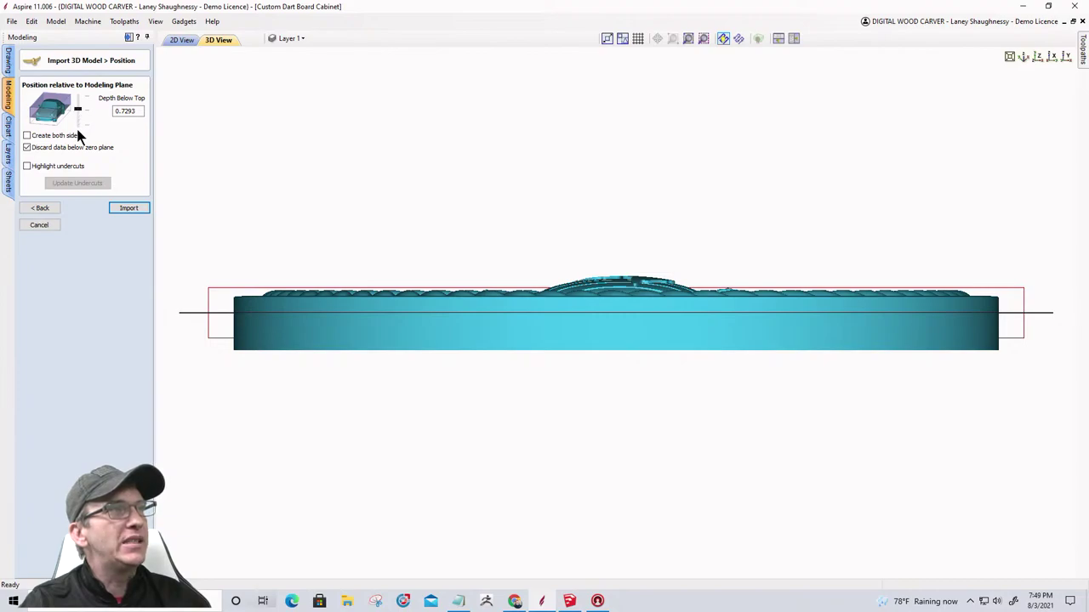
drag(78, 131, 80, 131)
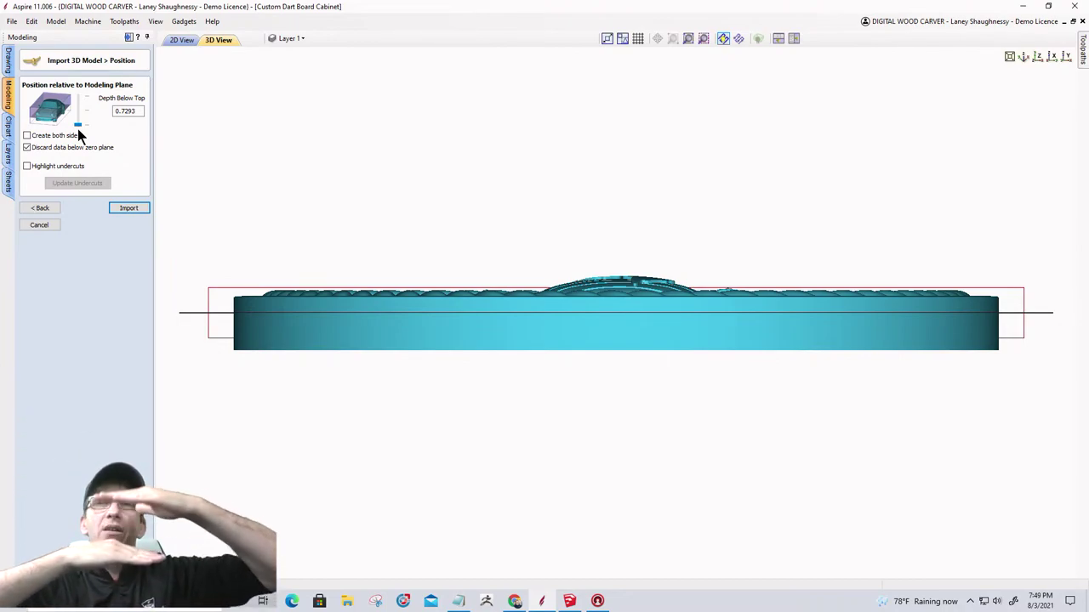
click(77, 134)
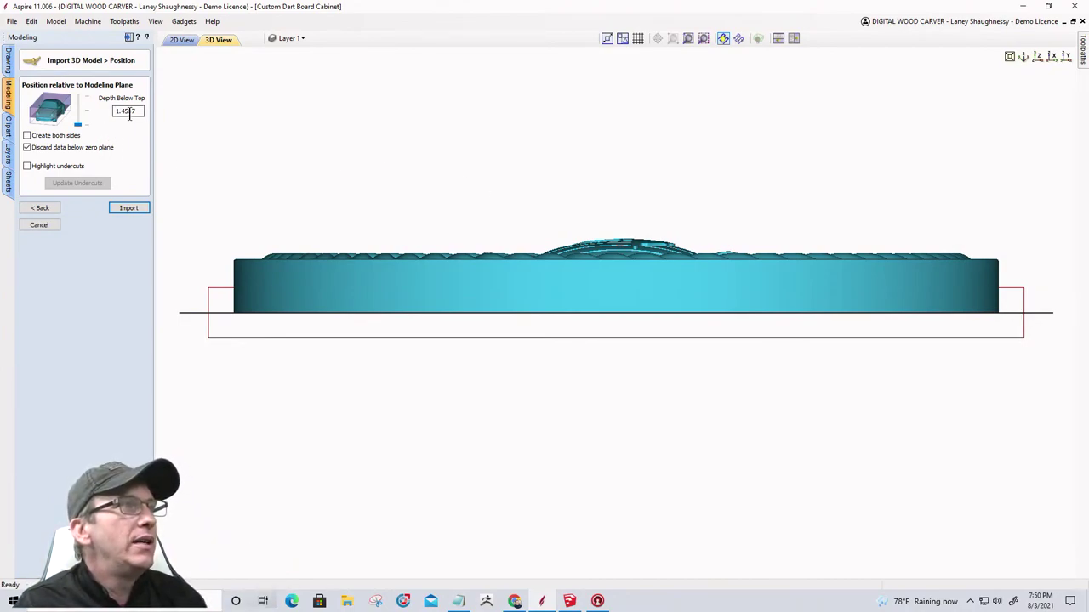
Set the medallion model's Depth Below Top to 1.0 inch, keeping data below the zero plane discarded.
drag(139, 111, 122, 116)
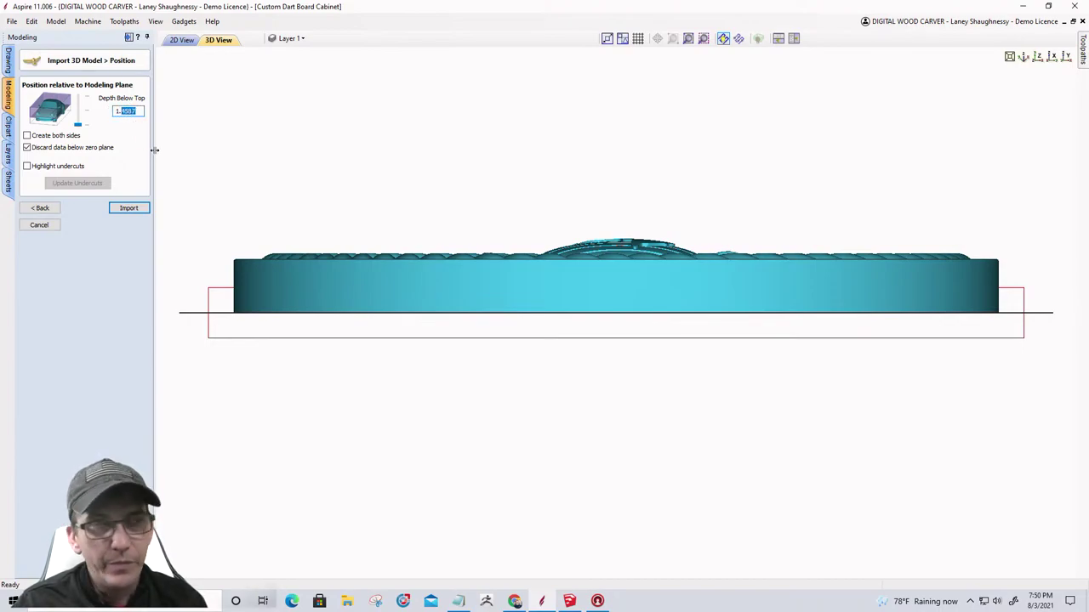
text(1.0)
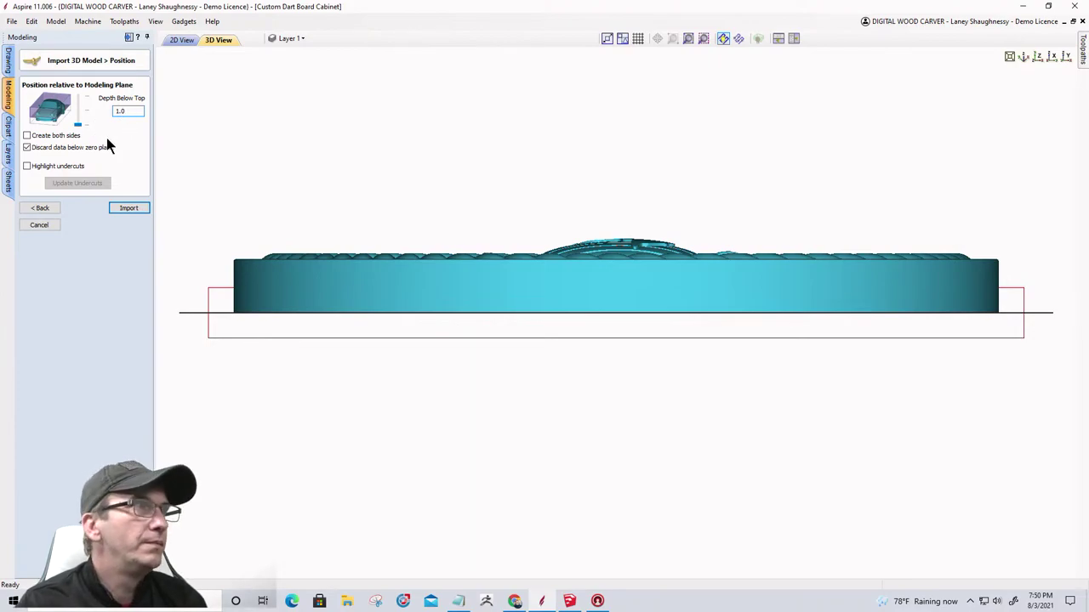
click(78, 102)
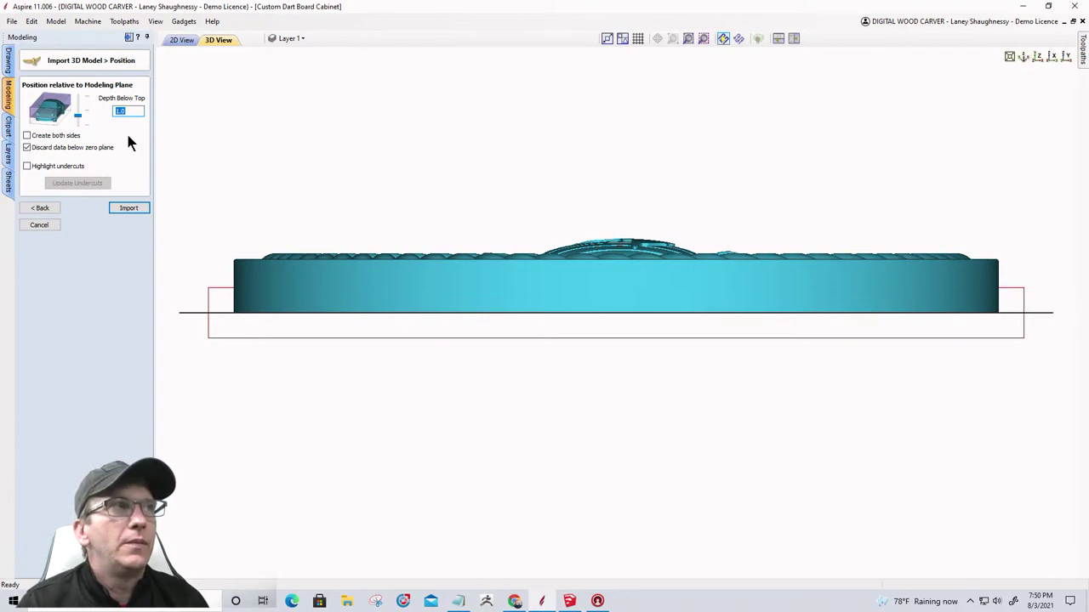
key(Return)
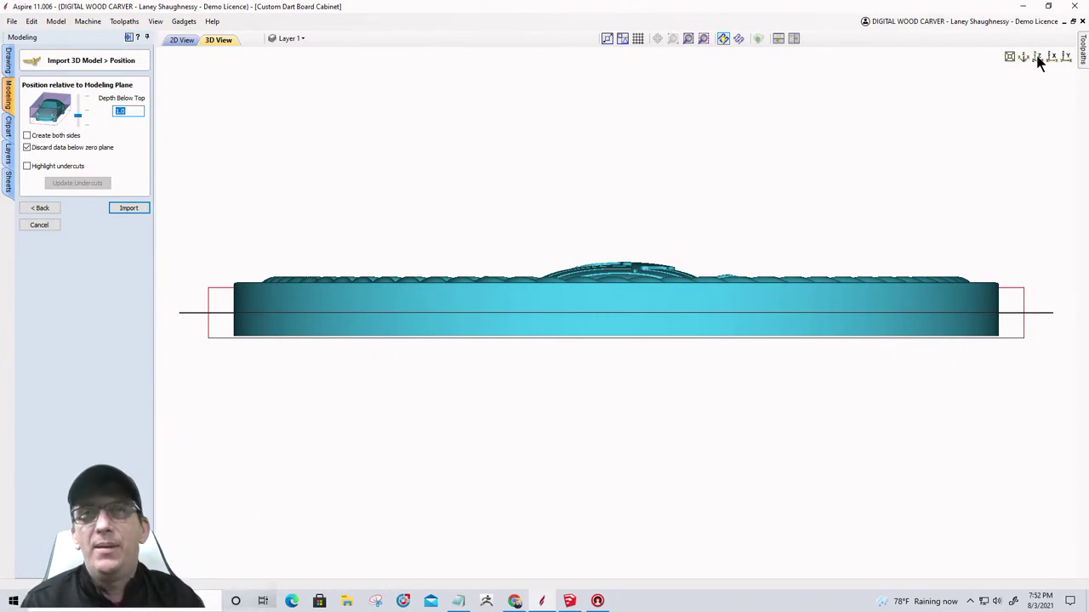
click(1036, 56)
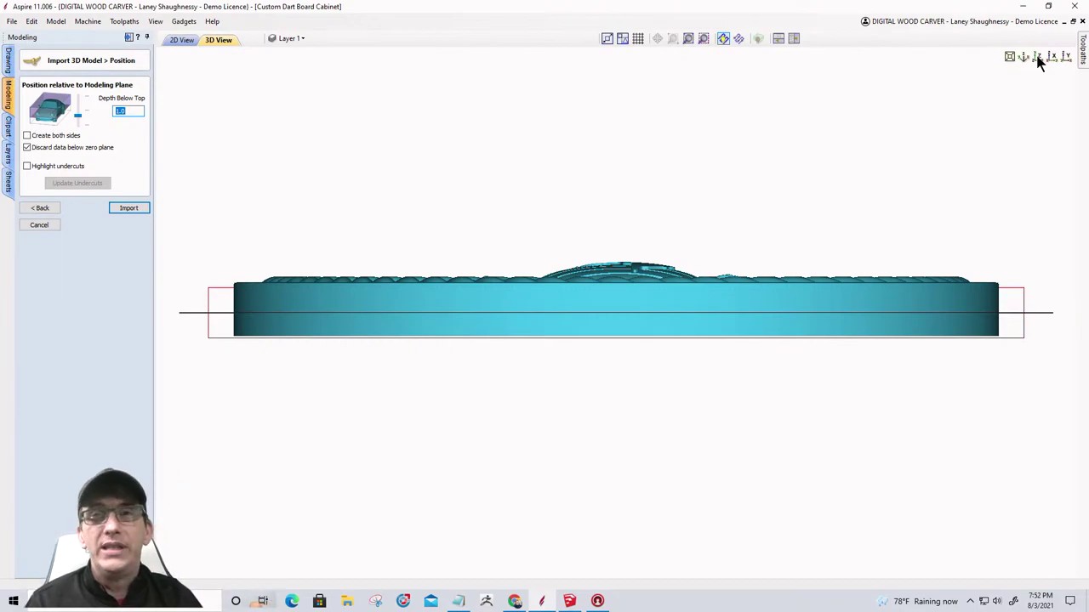
click(1036, 57)
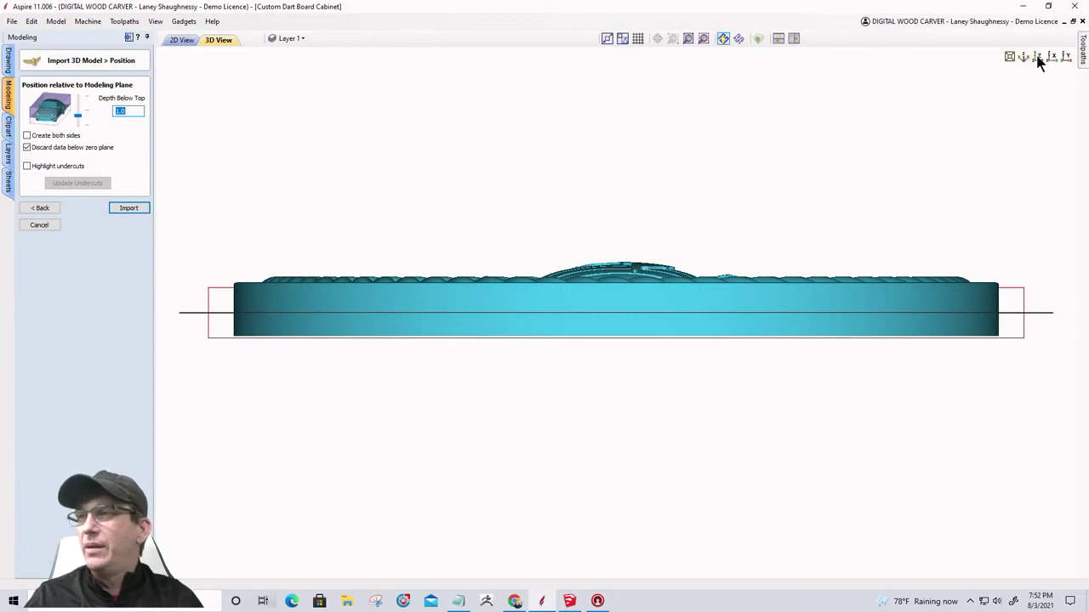
click(1037, 57)
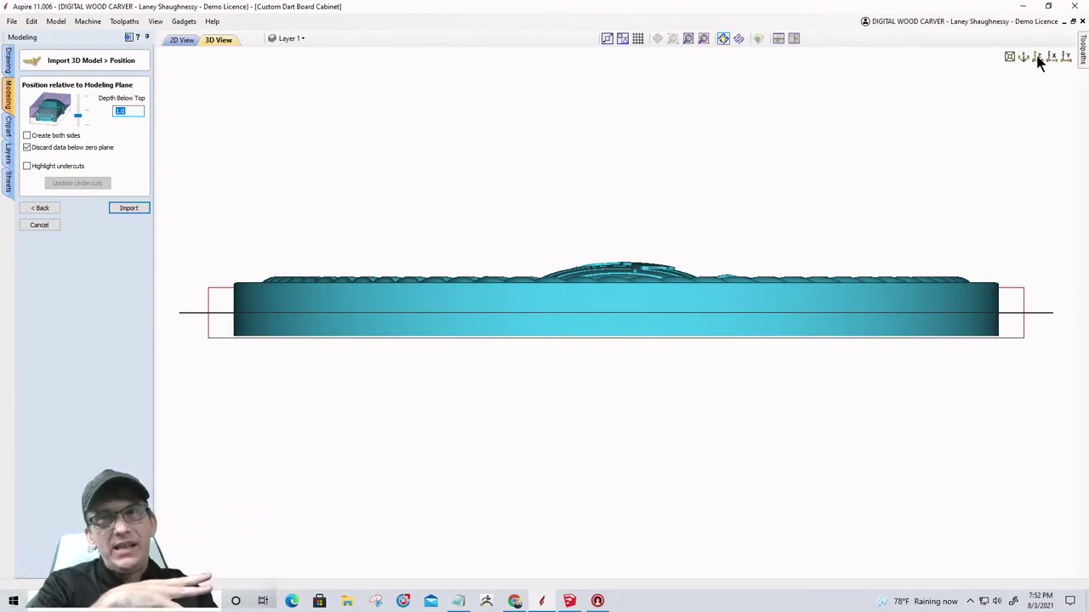
click(1037, 57)
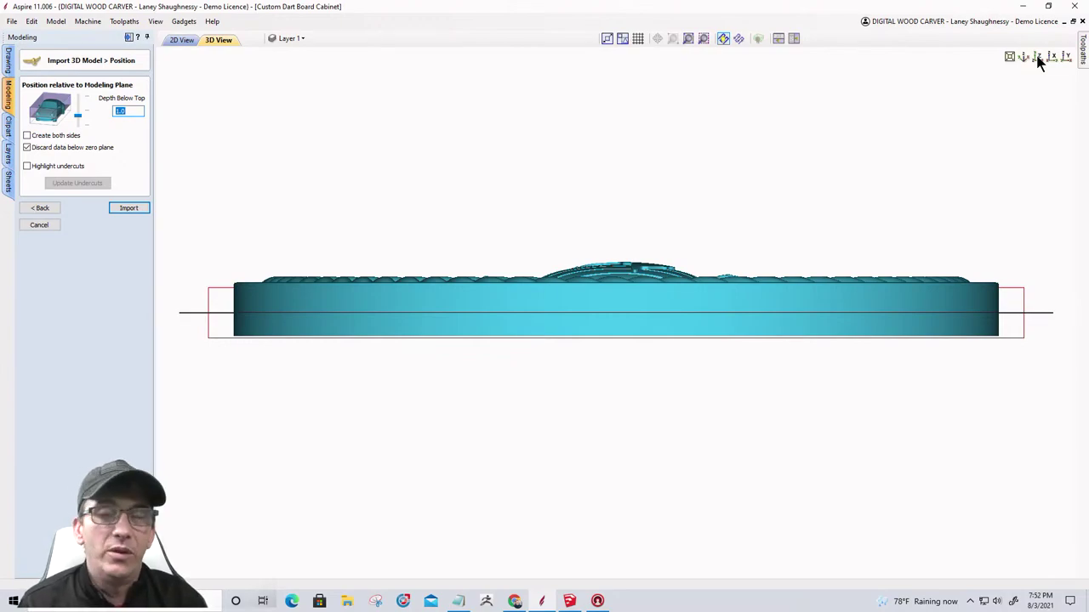
click(1036, 57)
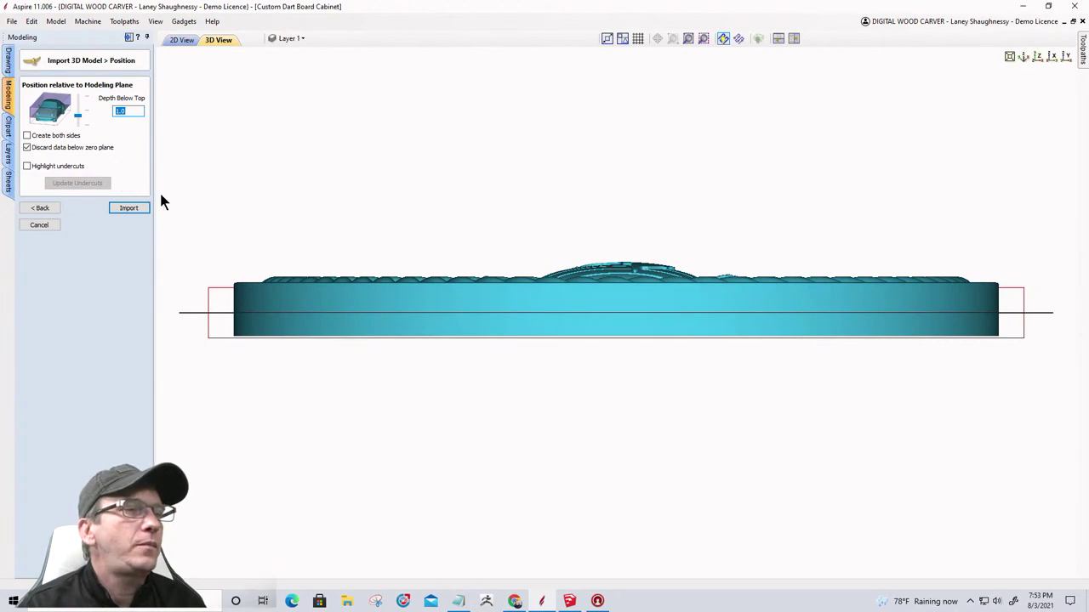
click(1037, 58)
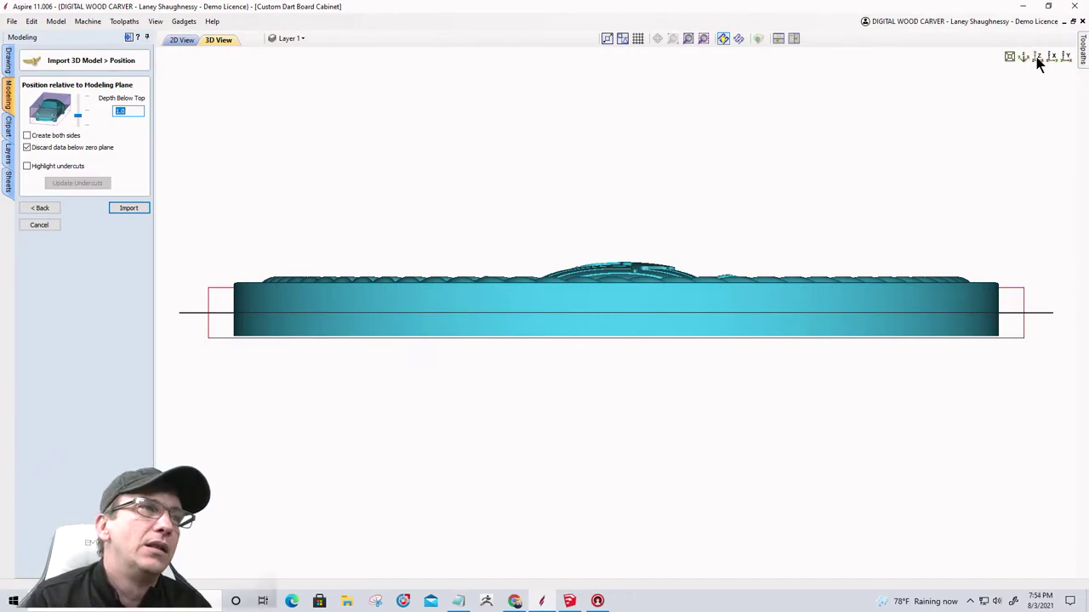
click(1037, 57)
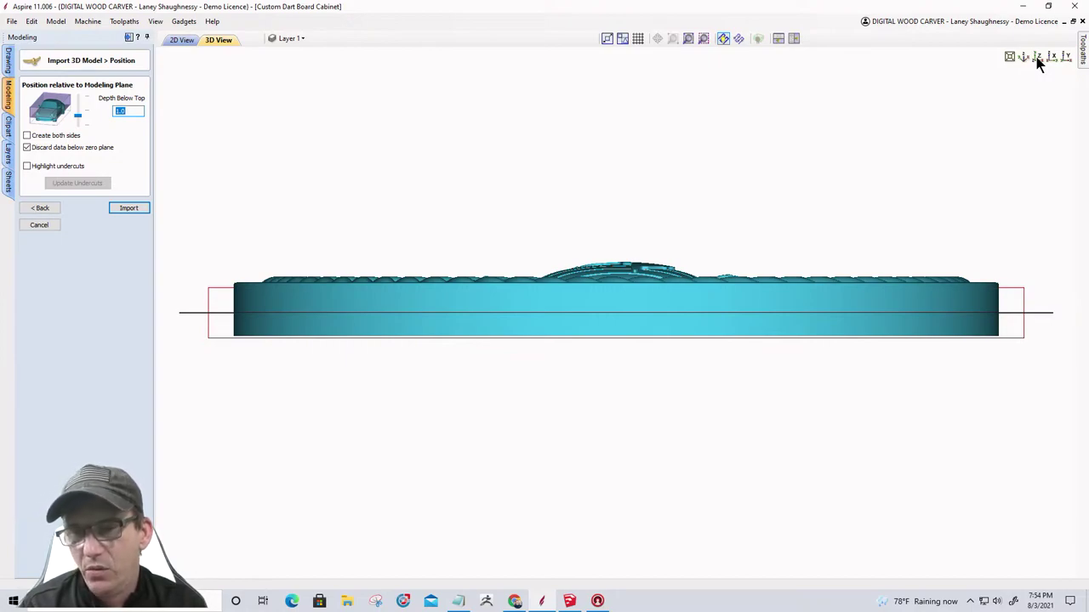
click(1037, 57)
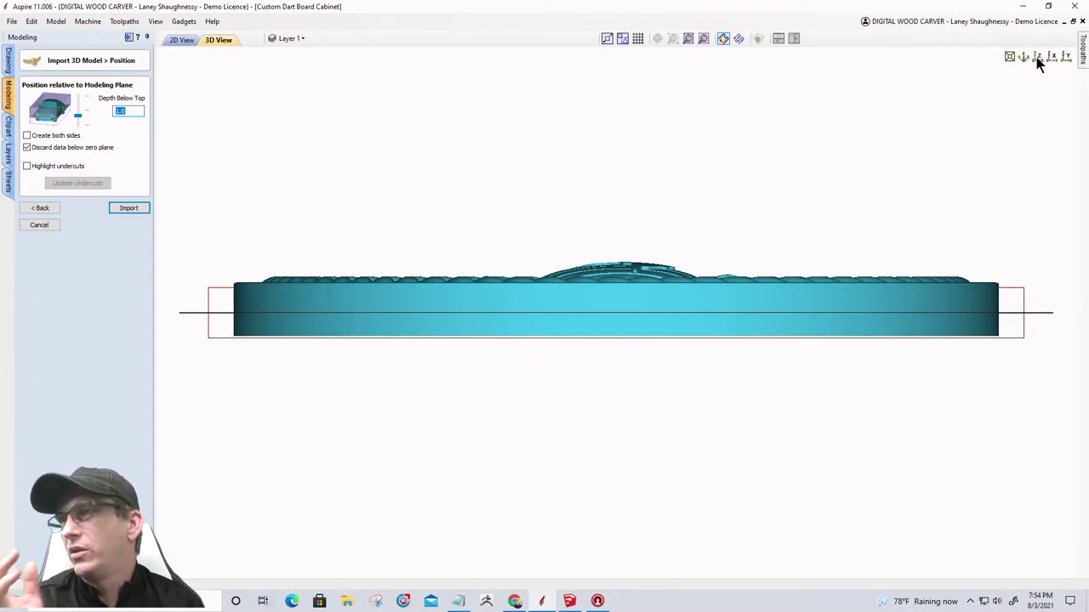
click(1037, 57)
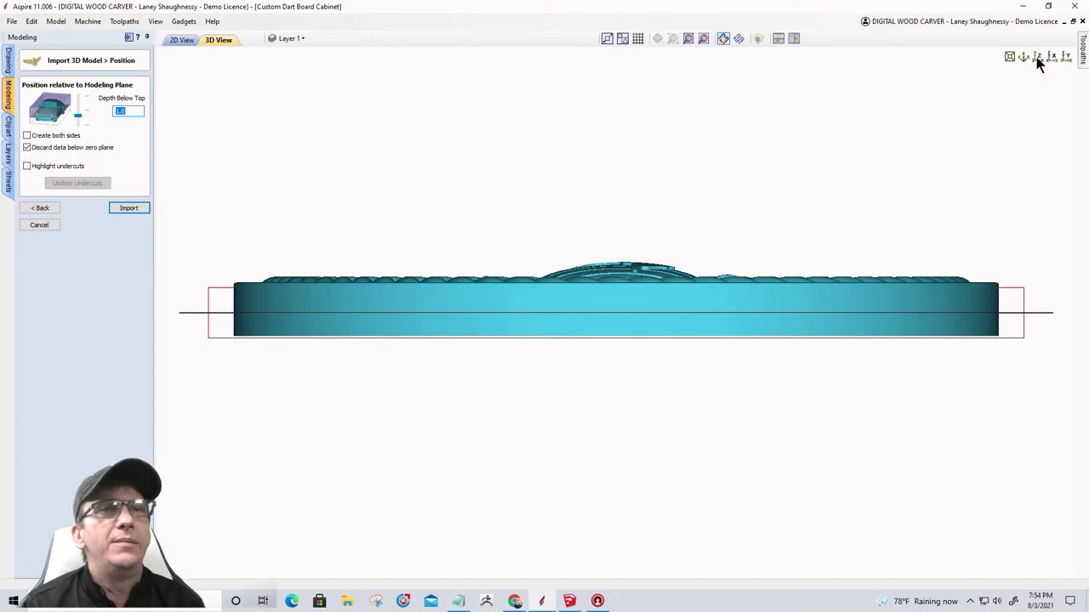
click(1037, 57)
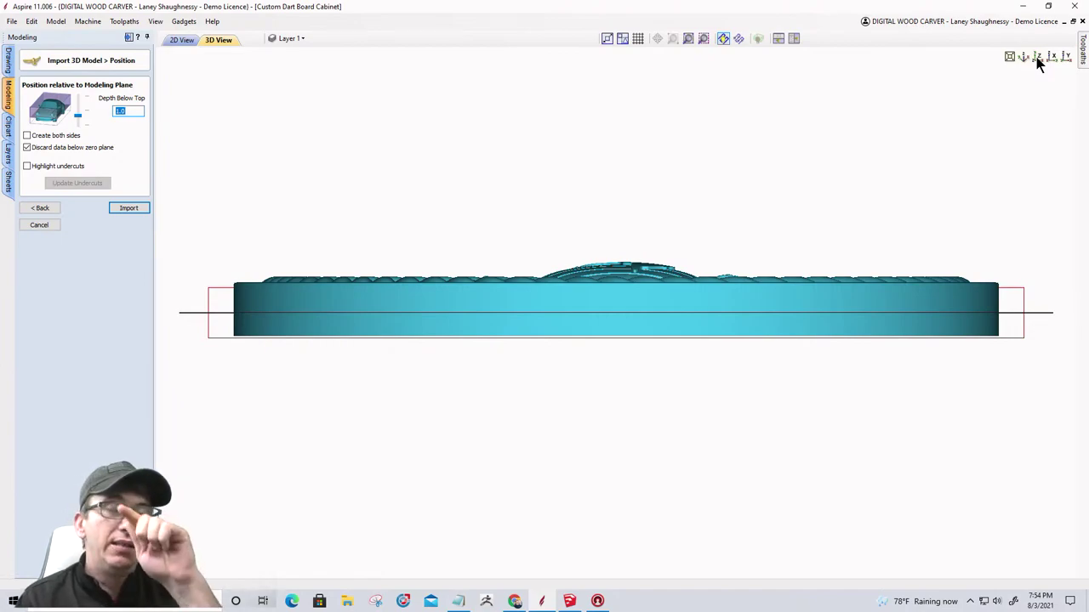
click(1037, 57)
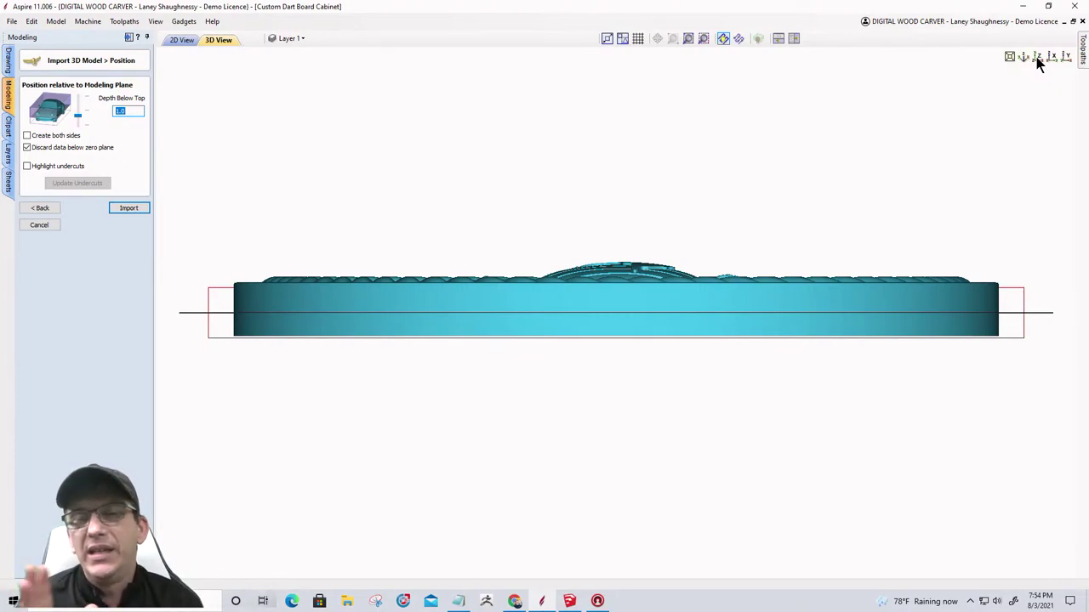
click(1037, 58)
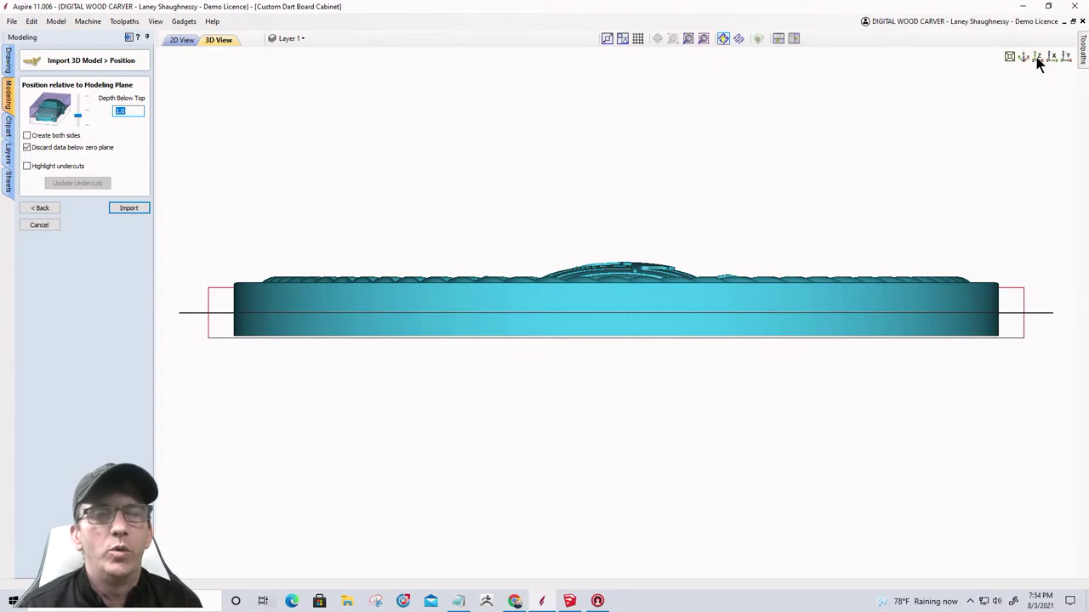
click(1037, 58)
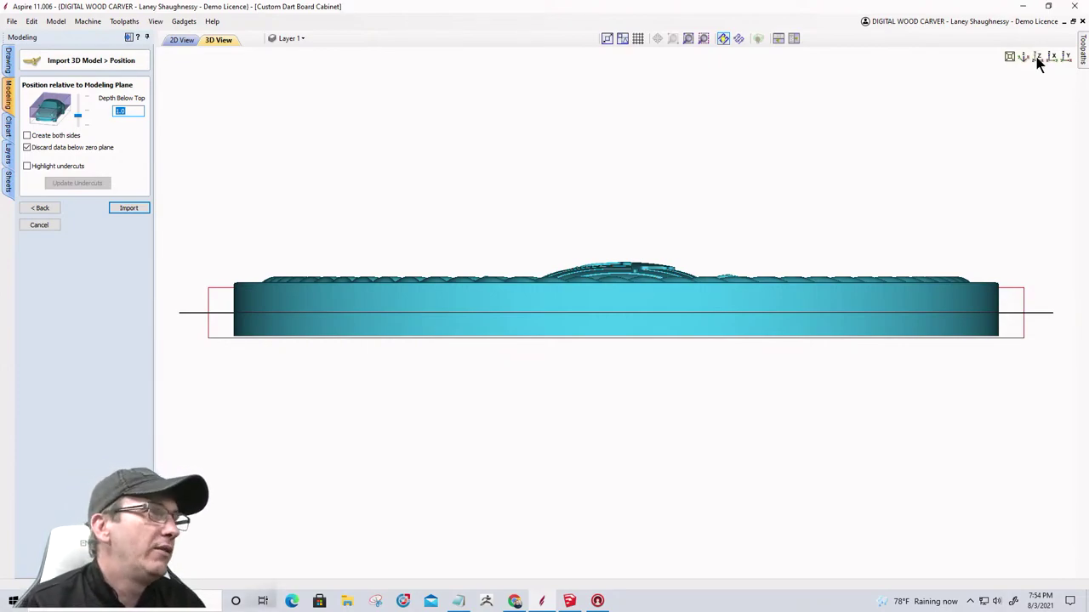
Complete the import of the positioned medallion model and inspect the resulting component from its front, back and edge.
click(130, 209)
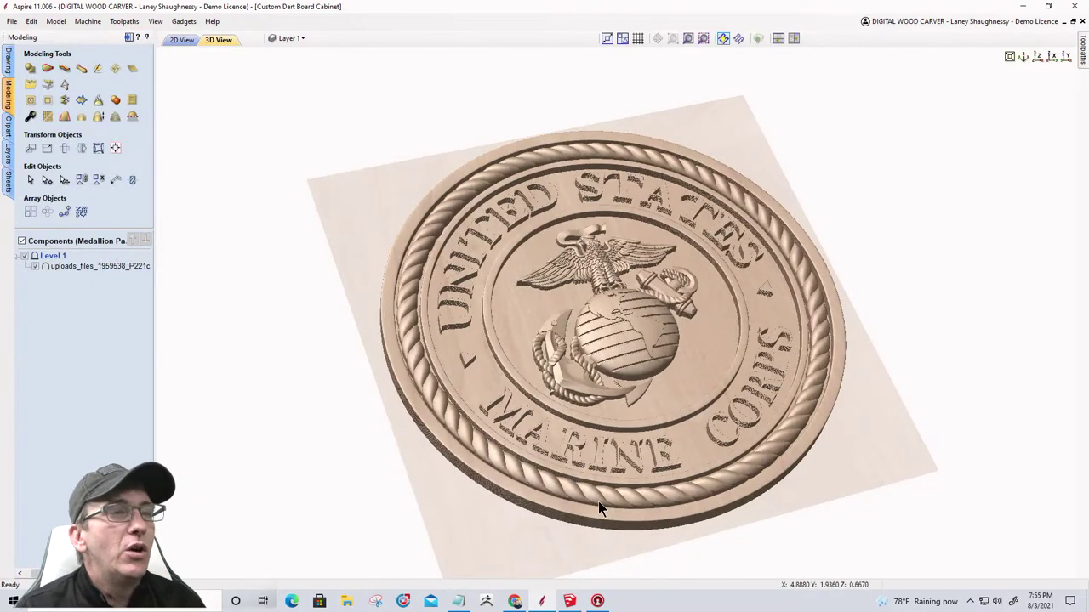
drag(679, 436, 481, 492)
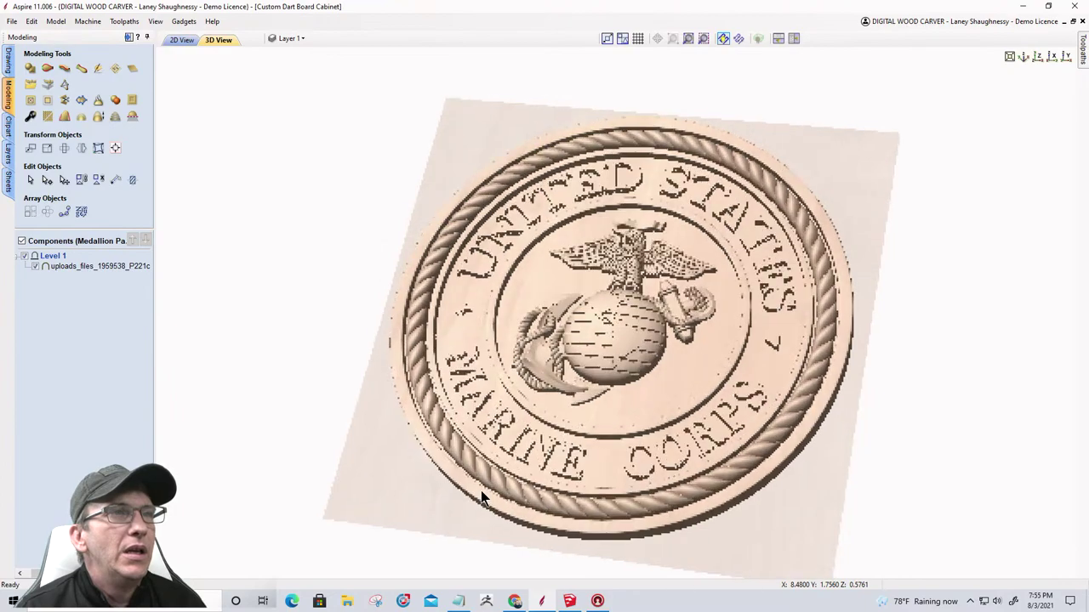
scroll(650, 408, up, 2)
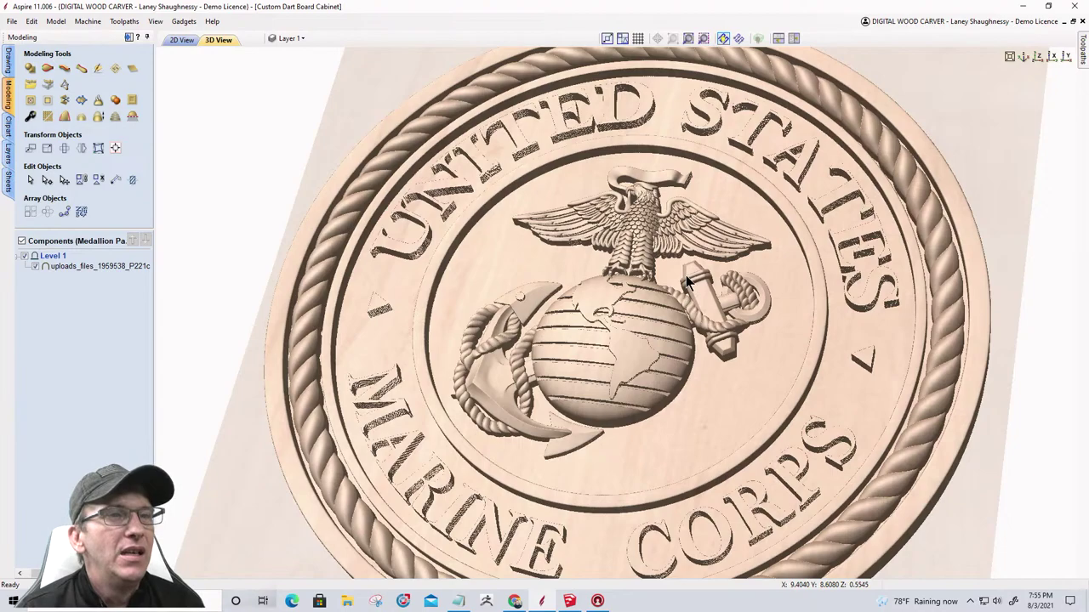
scroll(687, 283, down, 5)
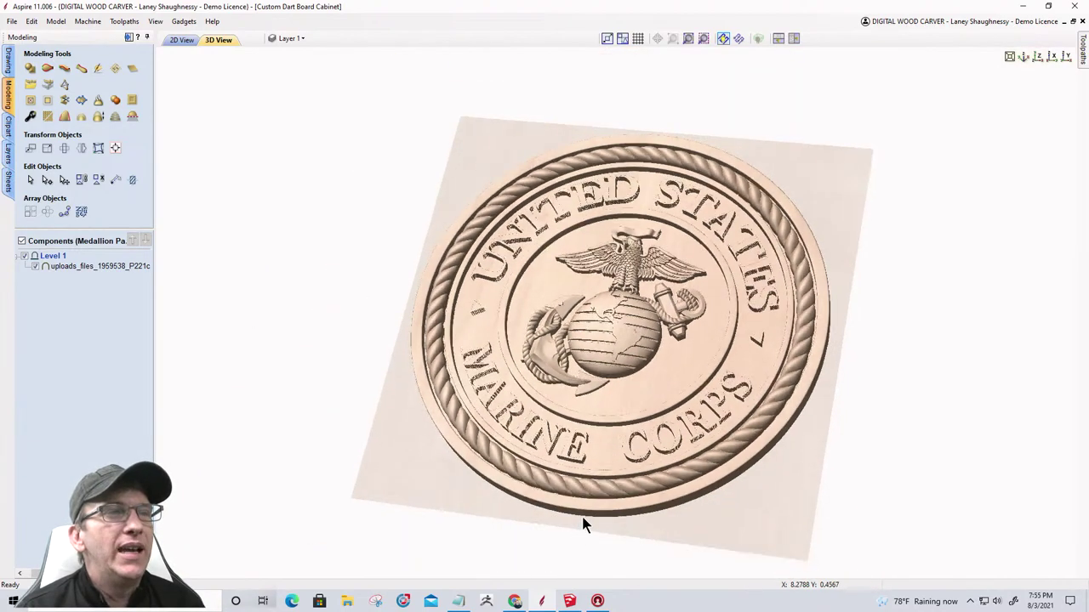
drag(584, 522, 622, 177)
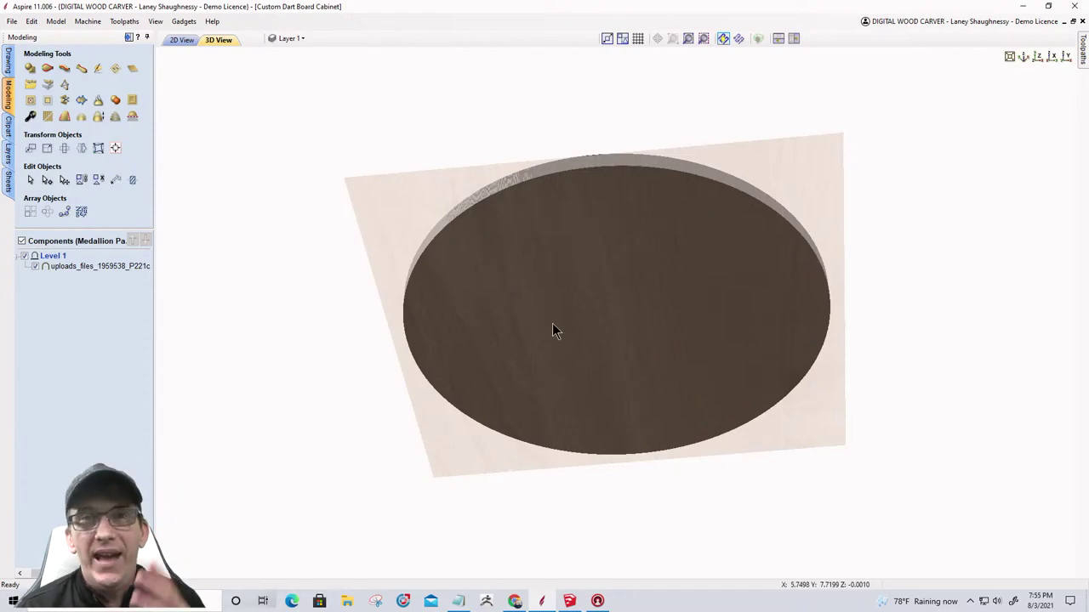
drag(620, 173, 618, 183)
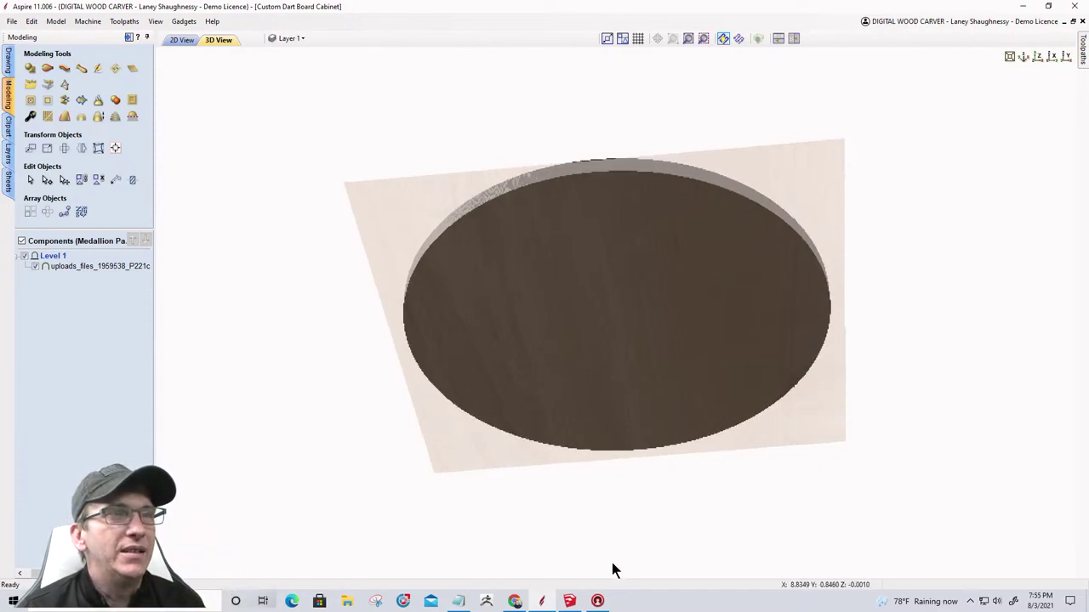
drag(611, 562, 609, 583)
drag(611, 503, 527, 378)
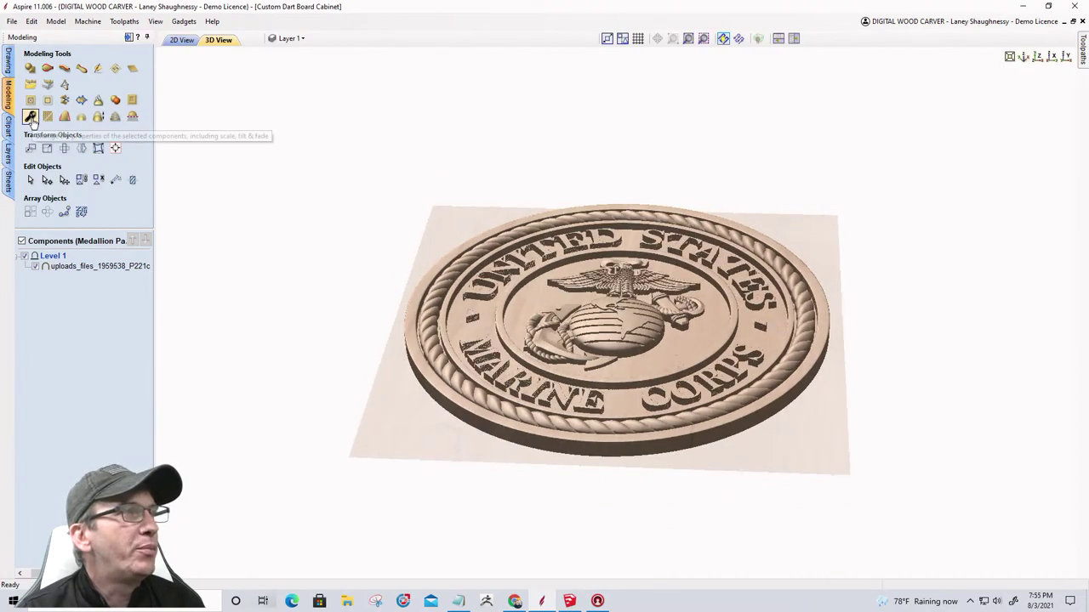
Review the component properties of the imported medallion, including its combine mode, shape height and base height.
click(85, 268)
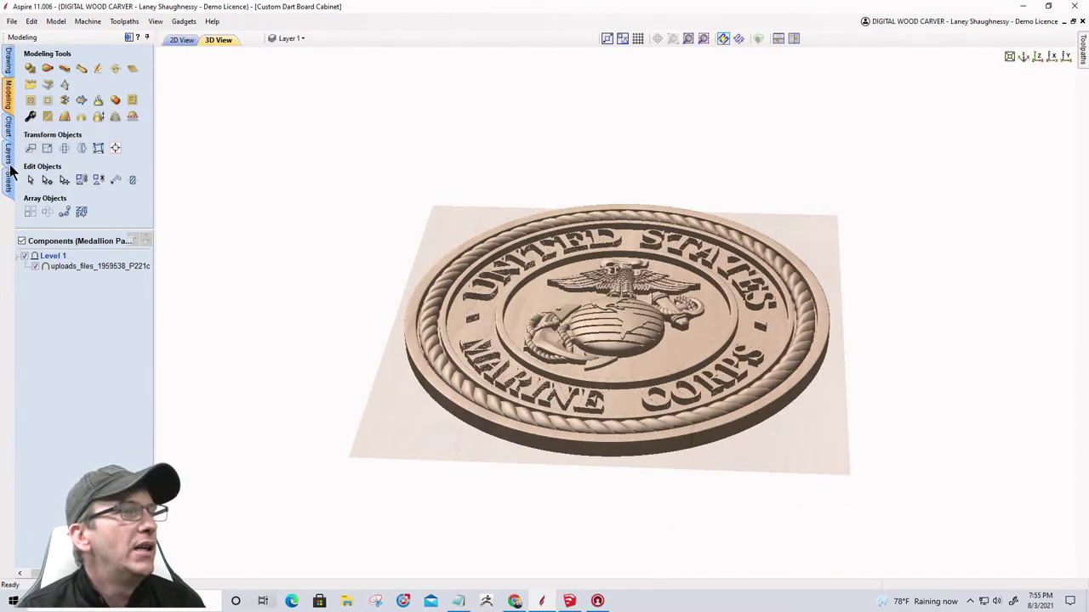
click(30, 118)
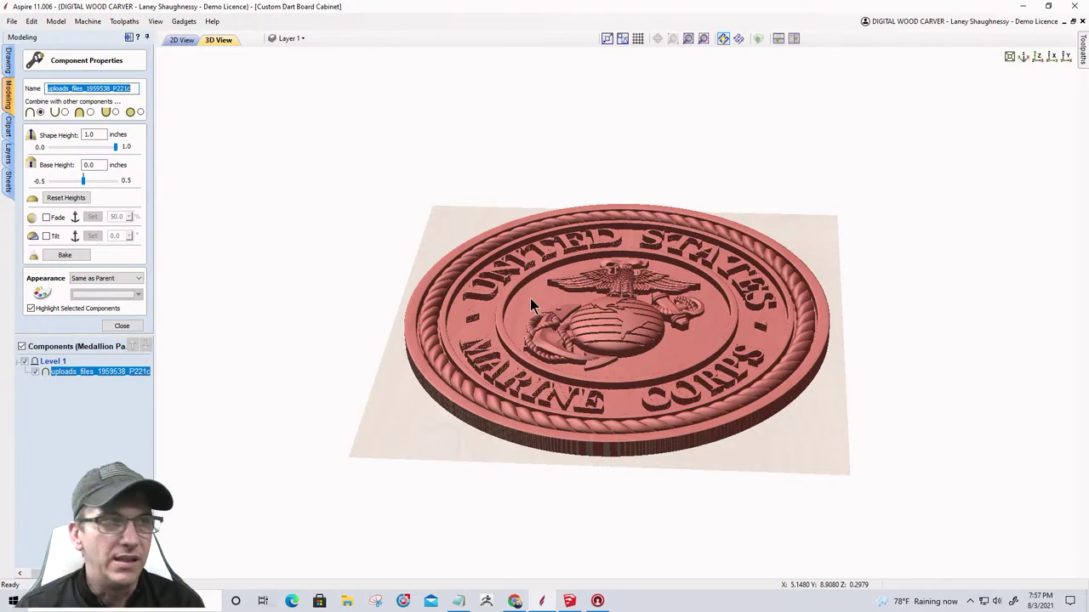
click(124, 326)
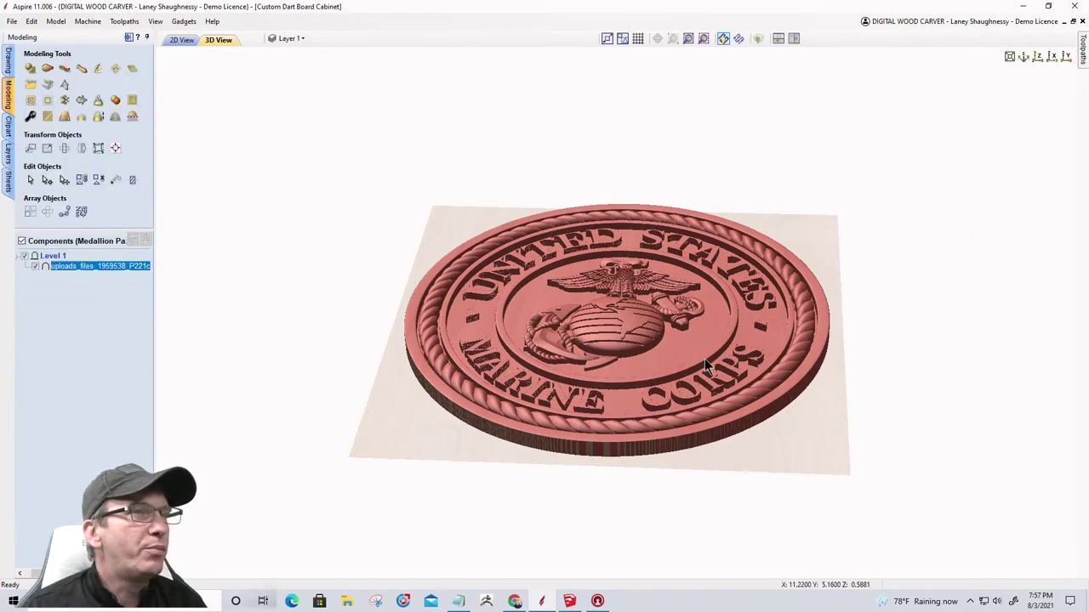
drag(704, 359, 530, 335)
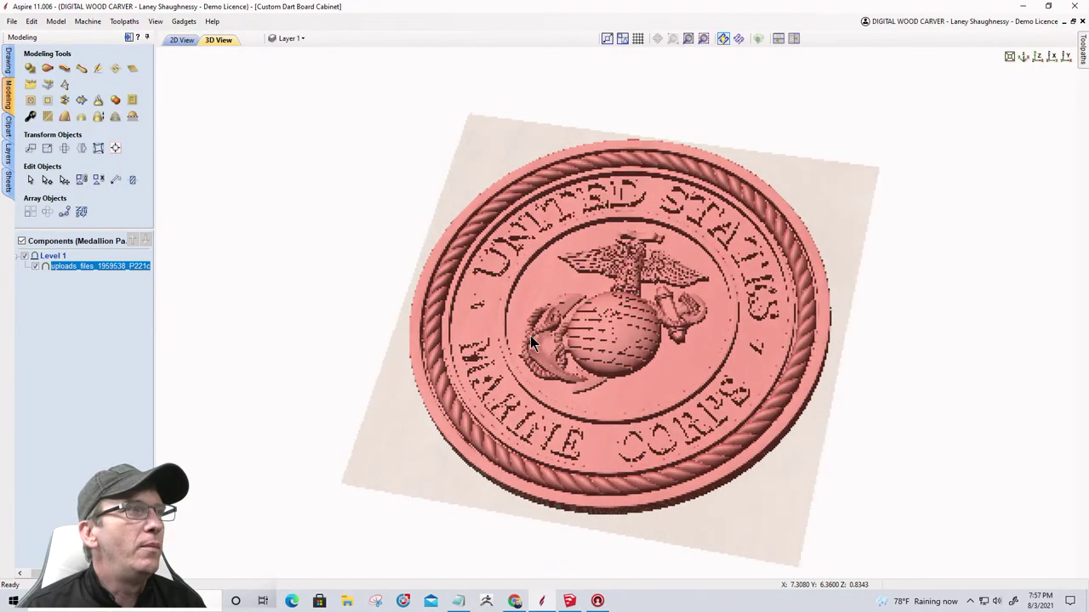
Check the options for the medallion component and examine it in the 2D view of the Medallion Panel sheet.
right_click(106, 269)
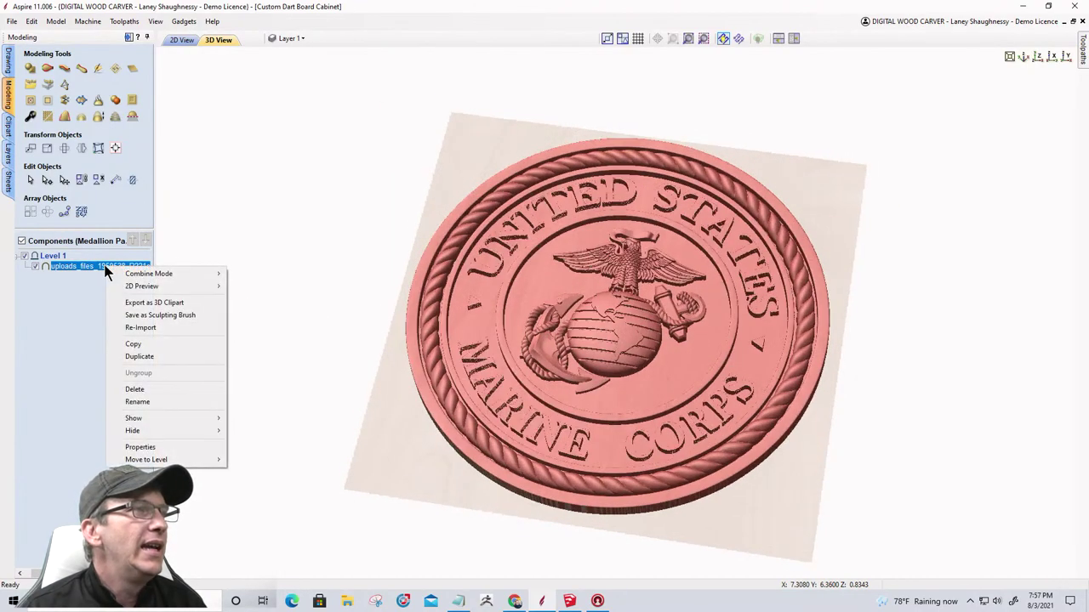
mouse_move(148, 459)
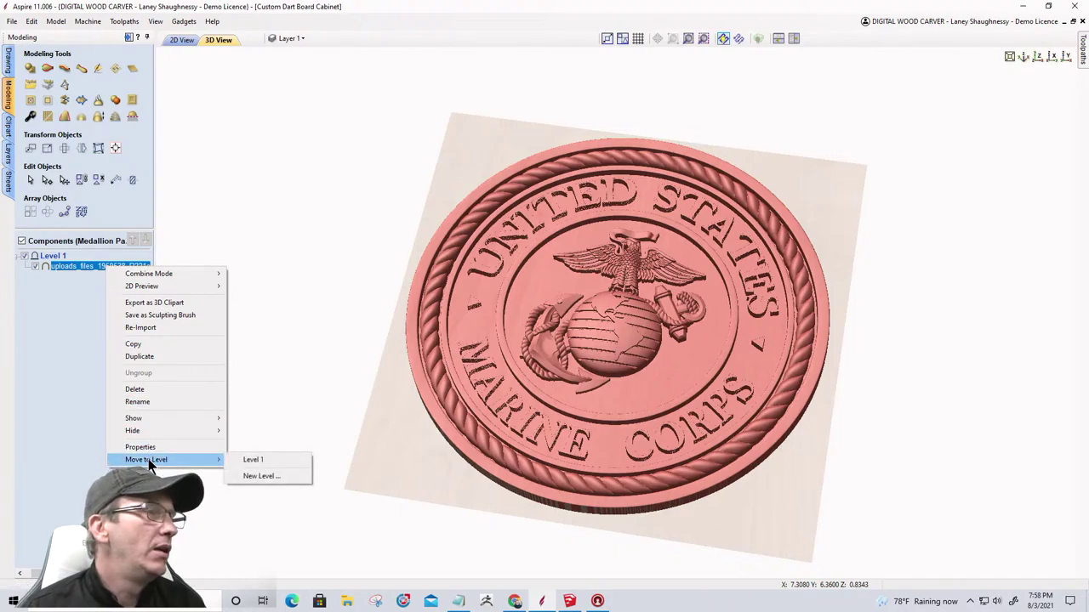
click(178, 41)
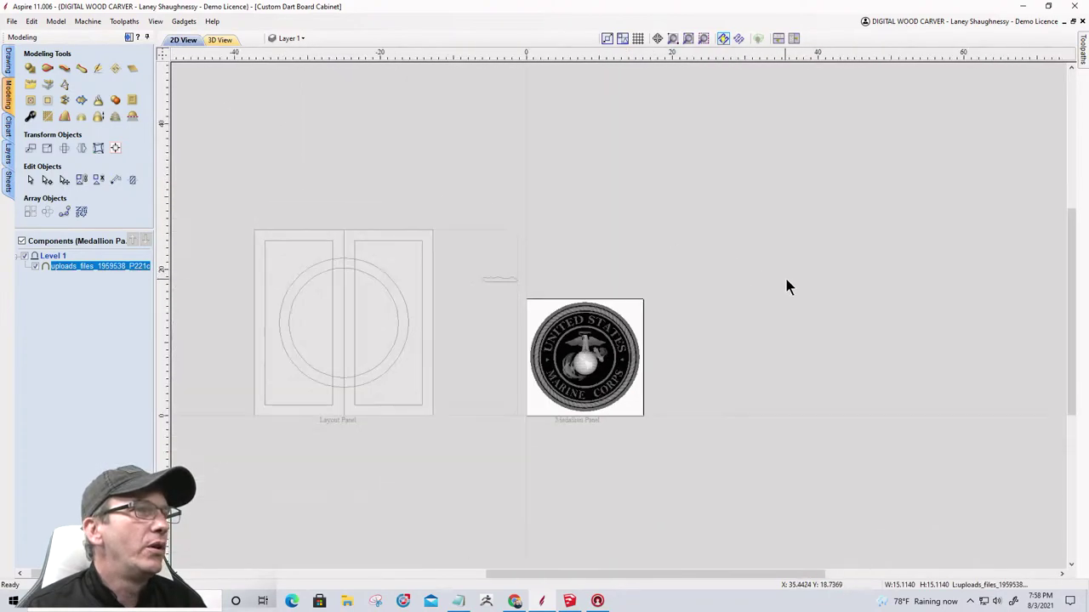
scroll(786, 279, down, 1)
scroll(620, 420, up, 5)
scroll(620, 420, down, 2)
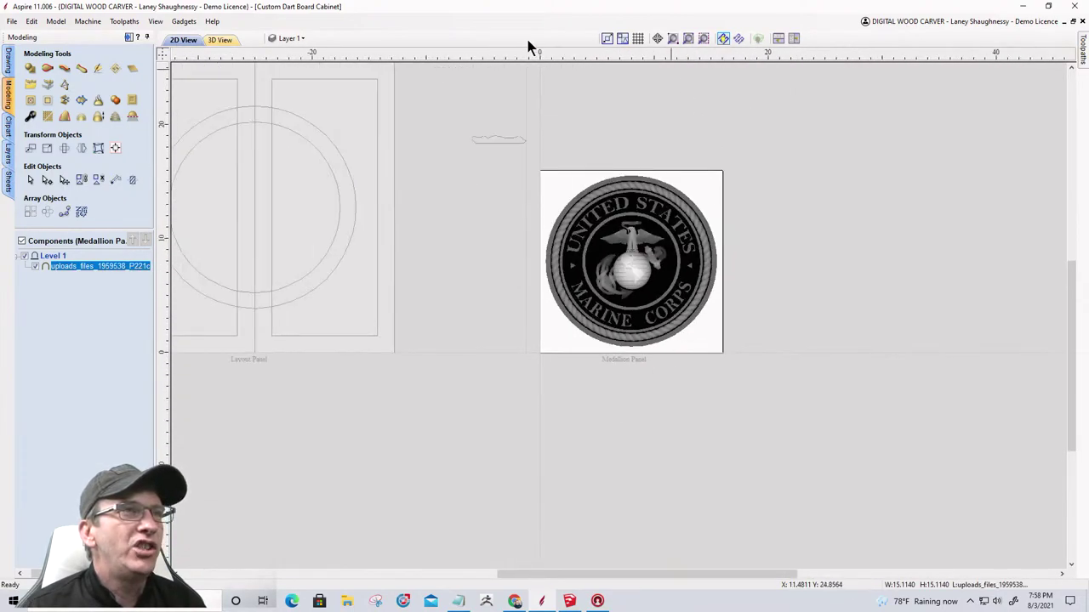
scroll(632, 240, up, 2)
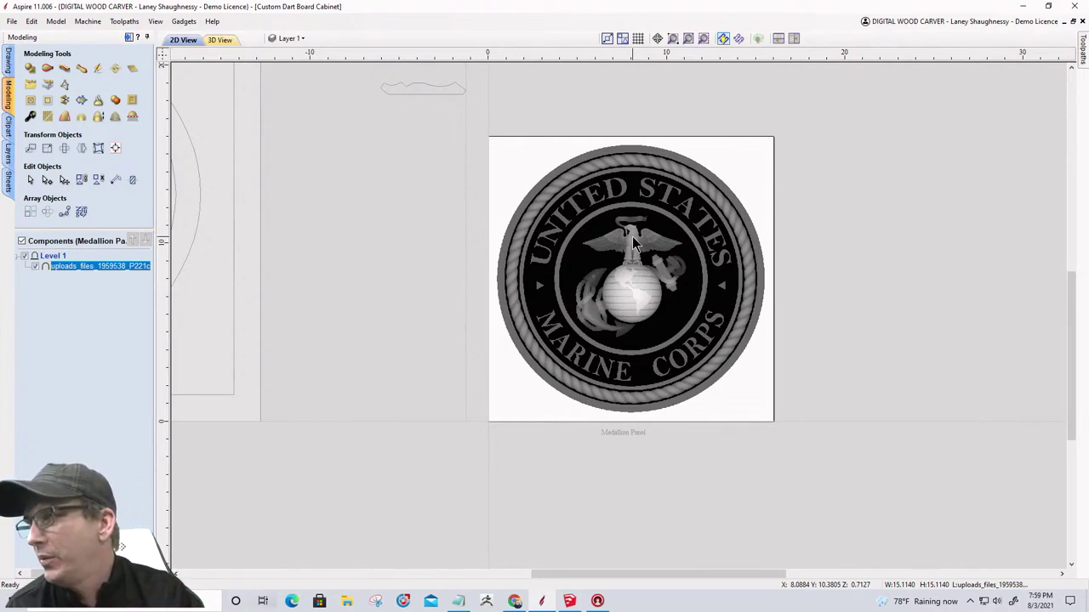
scroll(664, 332, down, 1)
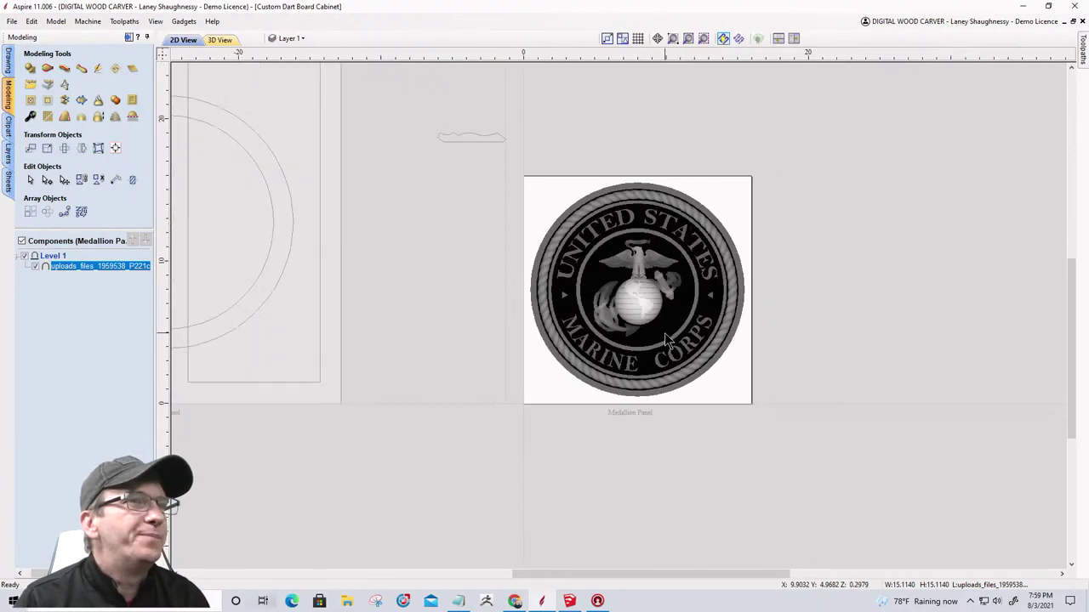
scroll(666, 342, up, 4)
scroll(666, 342, down, 3)
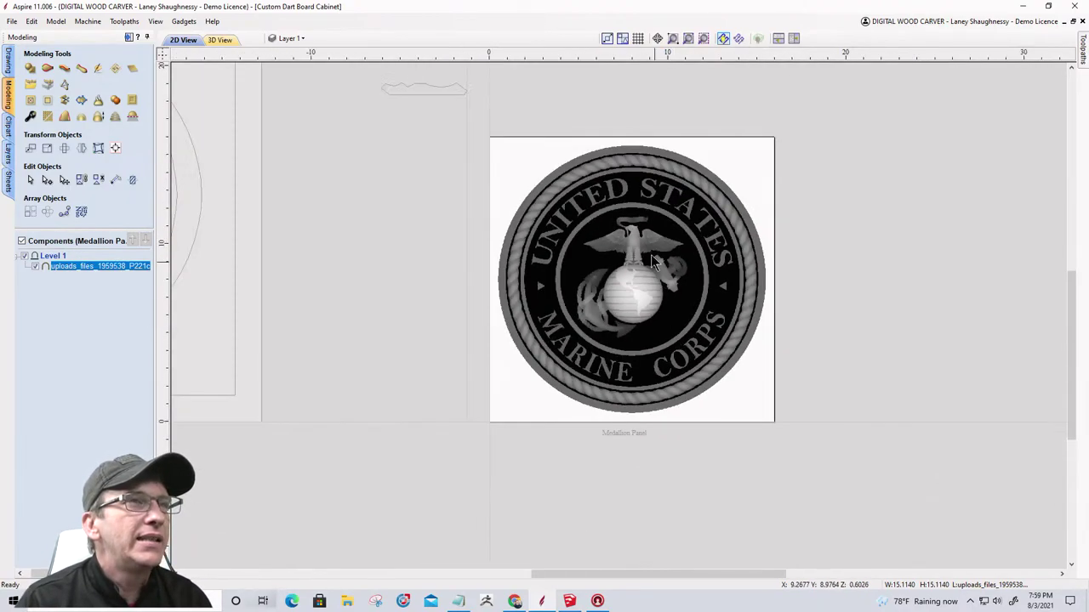
scroll(661, 252, up, 2)
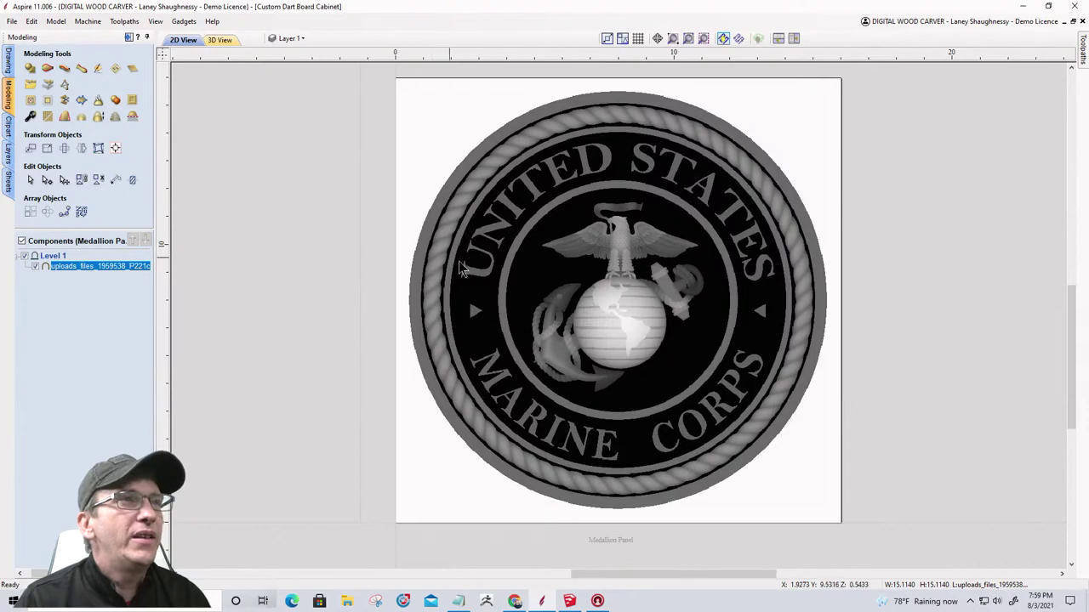
Switch to the toolpath workspace and show the toolpaths for the Medallion Panel sheet.
click(129, 37)
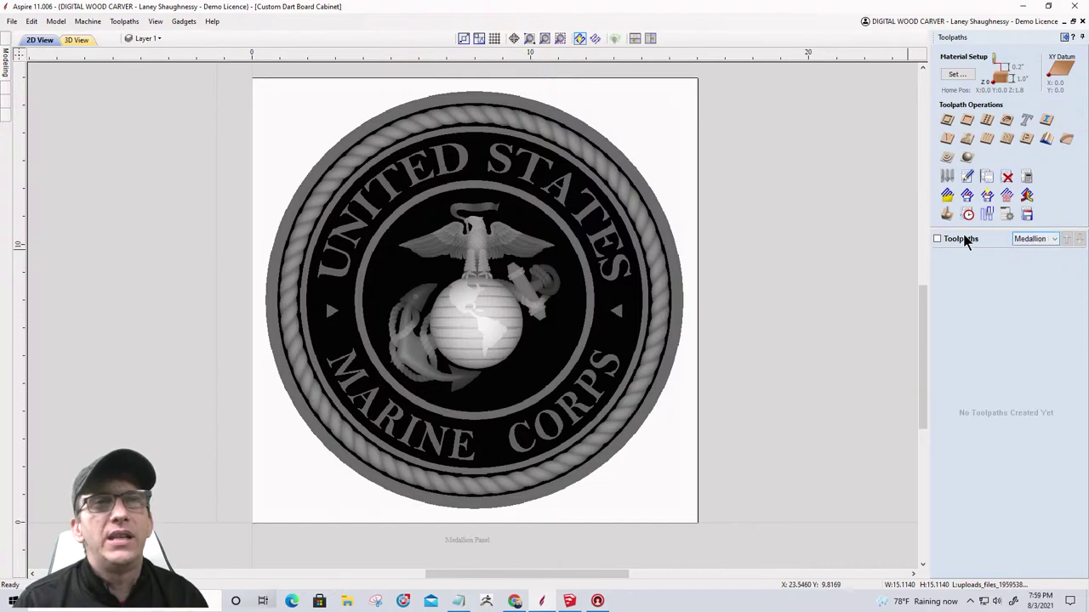
click(1054, 240)
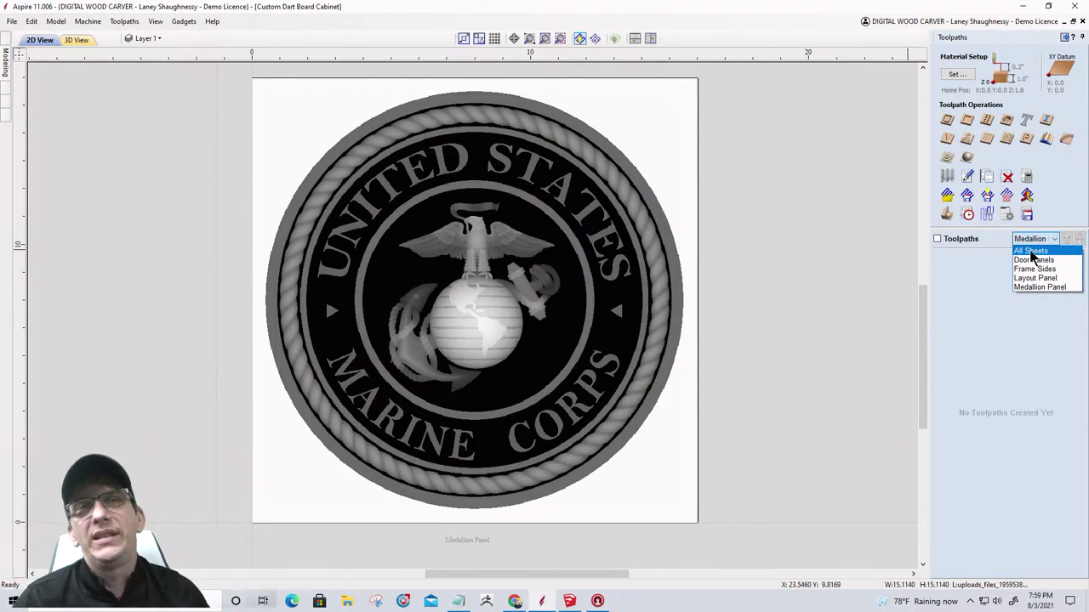
click(1042, 286)
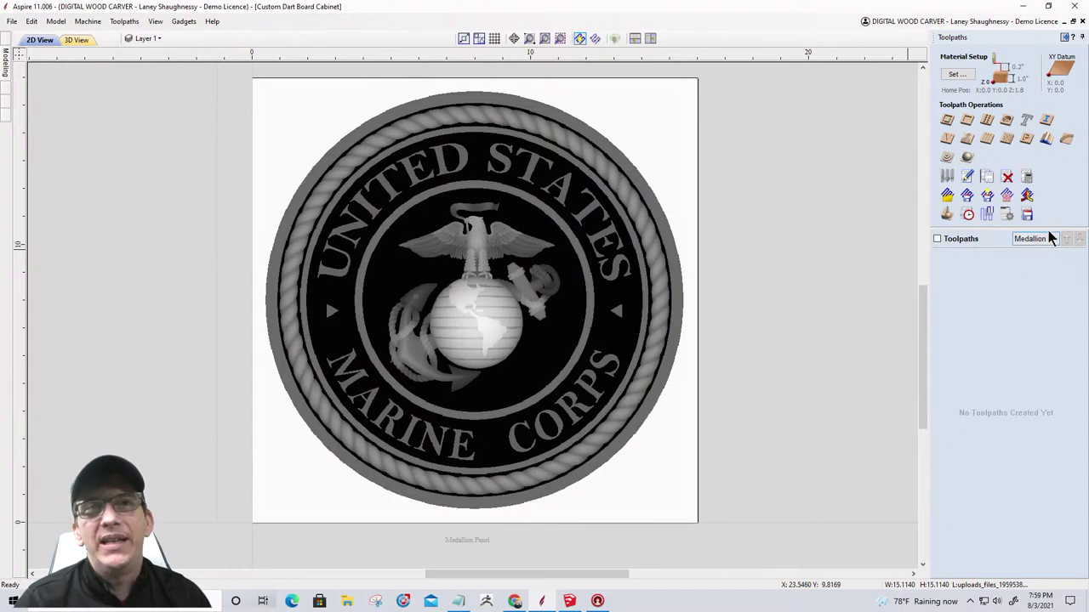
In the Medallion Panel sheet's material setup, move the model to the top of the material and accept the setup.
click(955, 74)
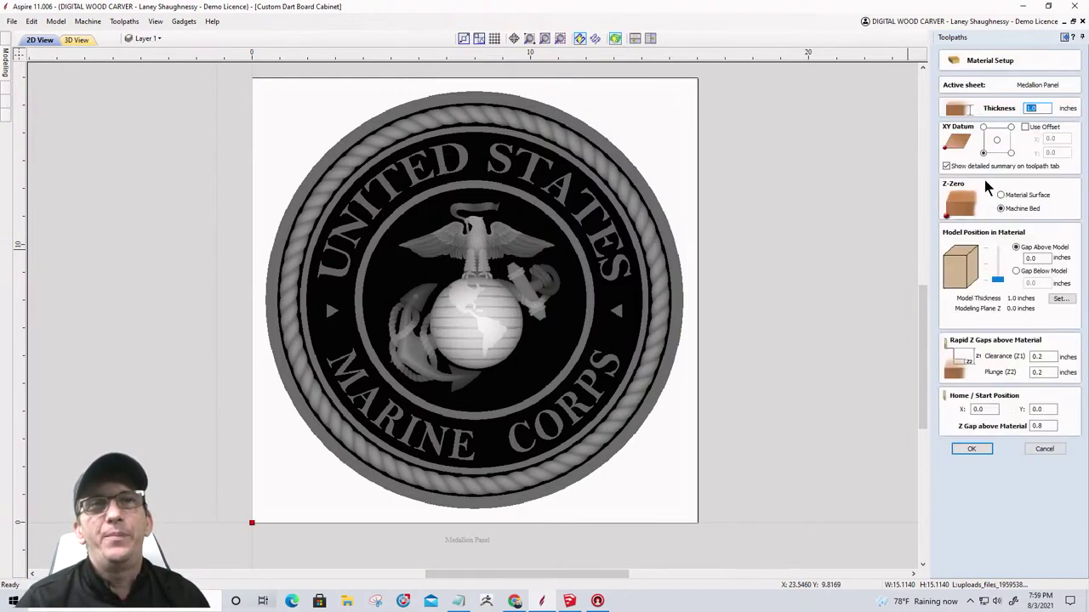
click(995, 281)
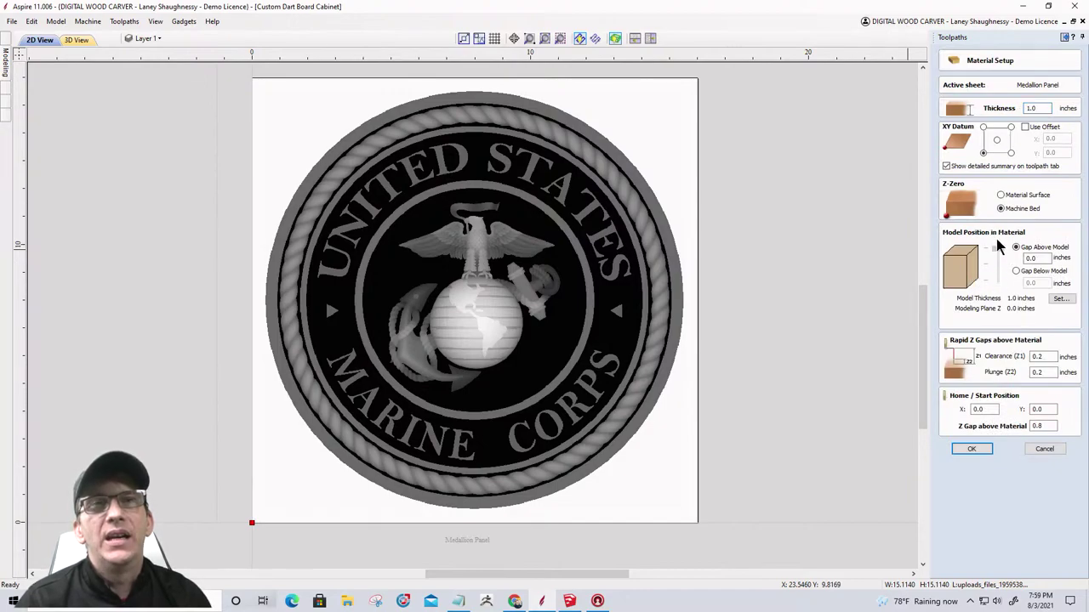
drag(996, 279, 996, 204)
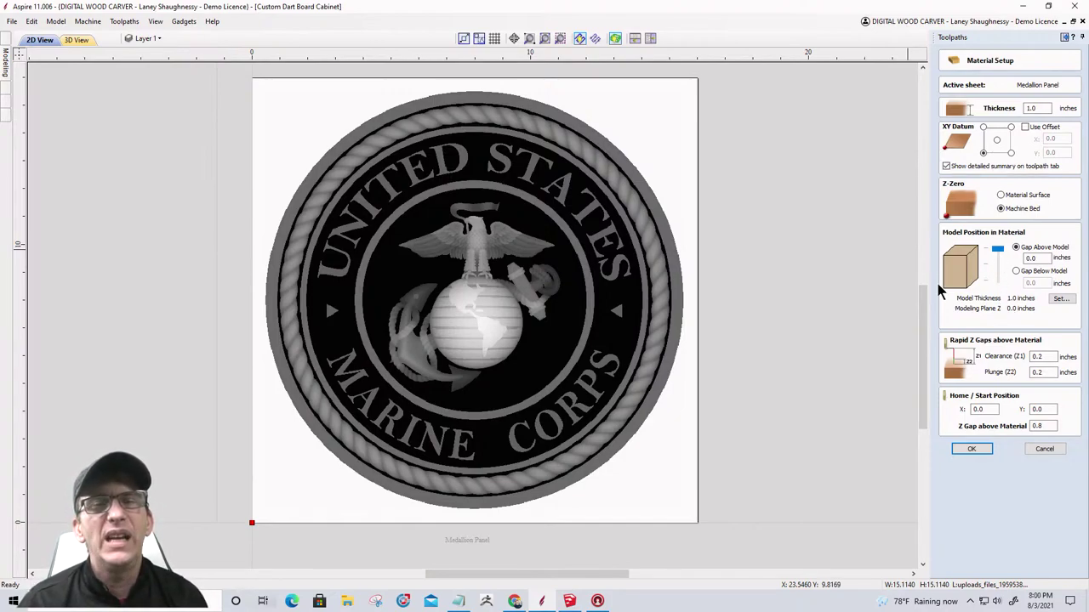
click(970, 450)
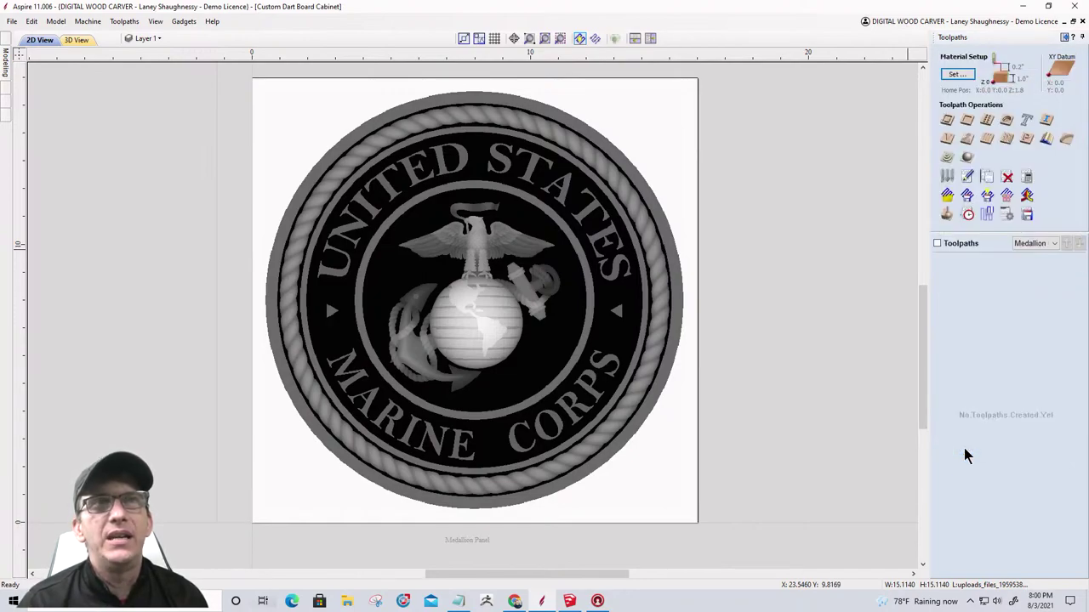
Start a 3D rough machining toolpath and create a vector boundary around the medallion component.
click(947, 158)
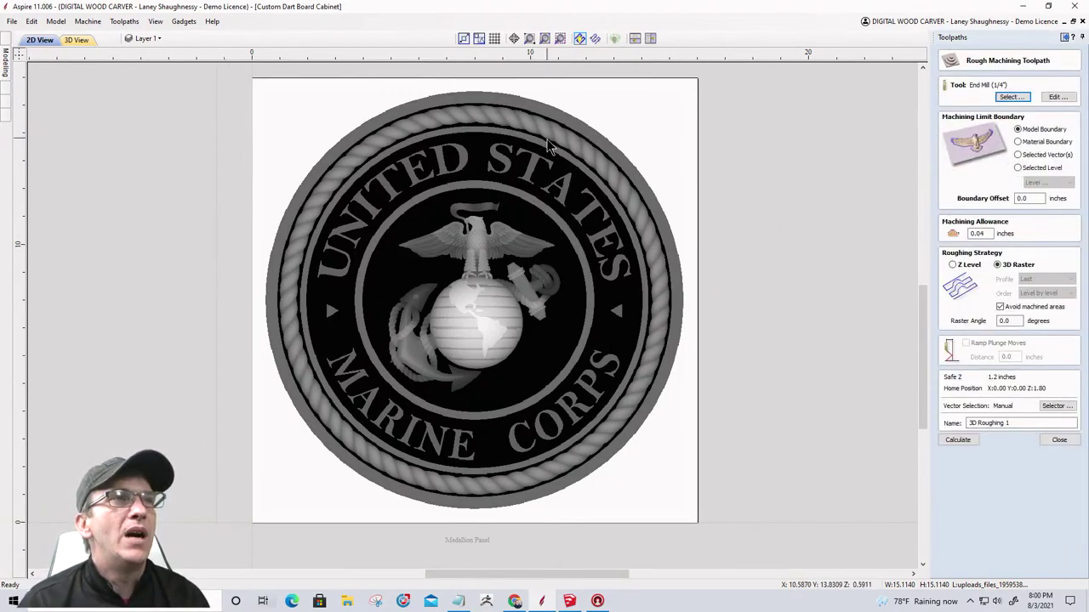
click(564, 174)
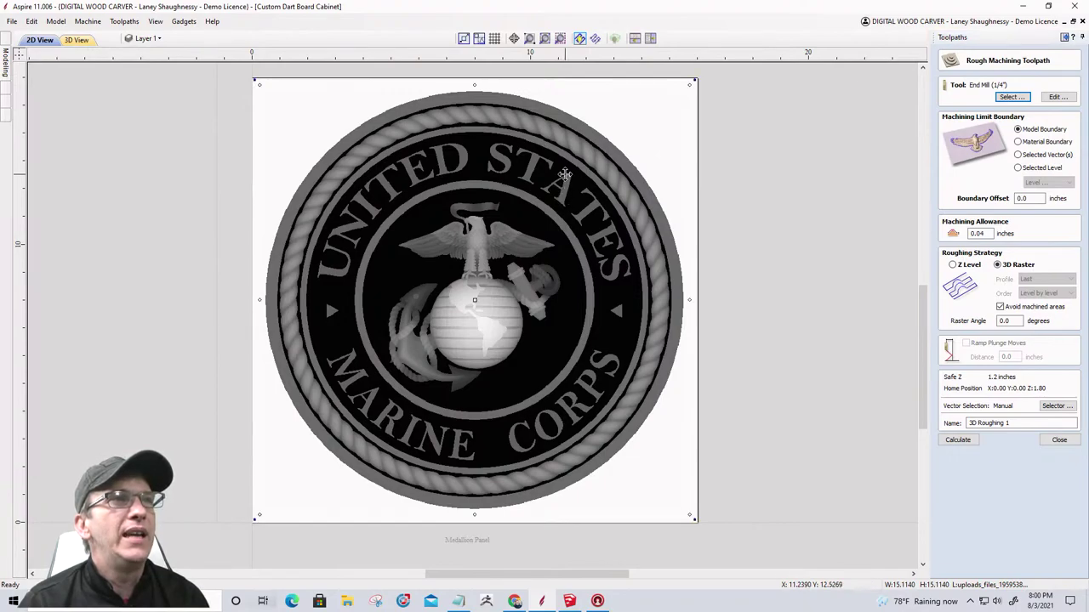
click(5, 75)
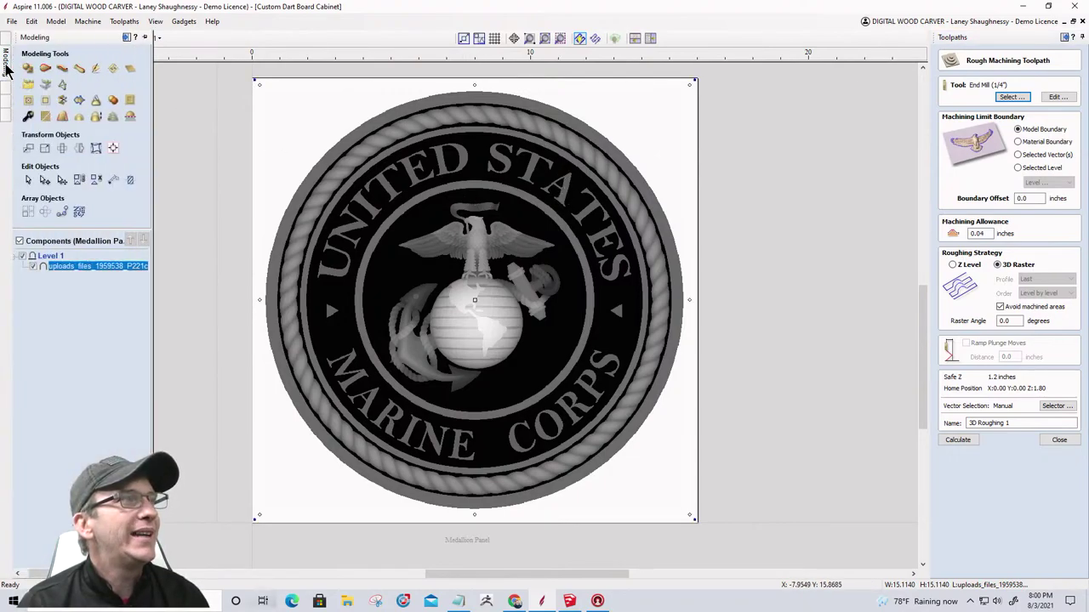
click(78, 100)
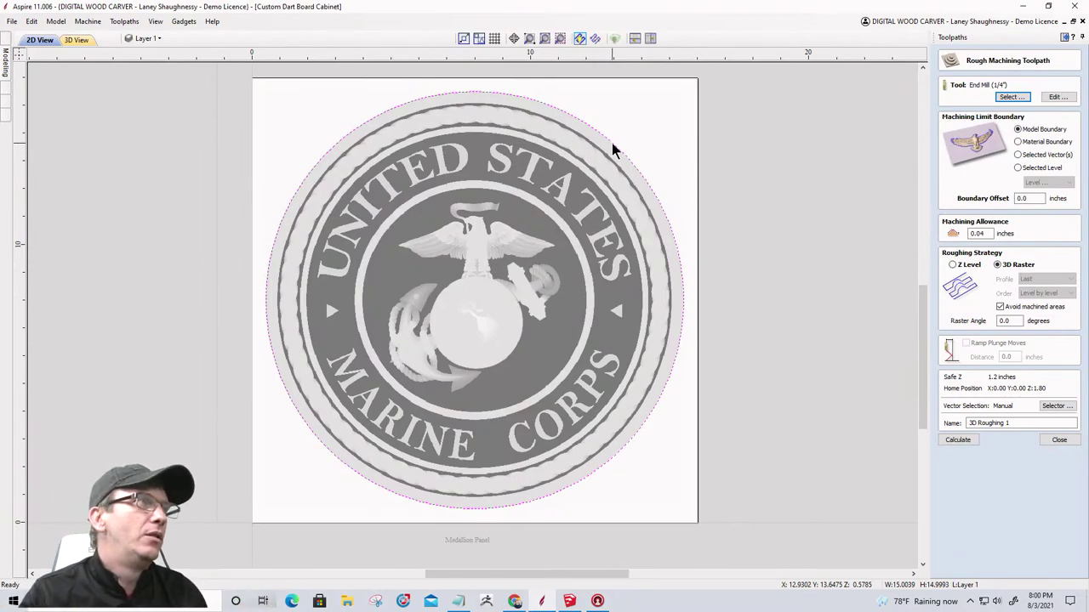
Examine how closely the new vector boundary follows the medallion's outer edge.
click(5, 63)
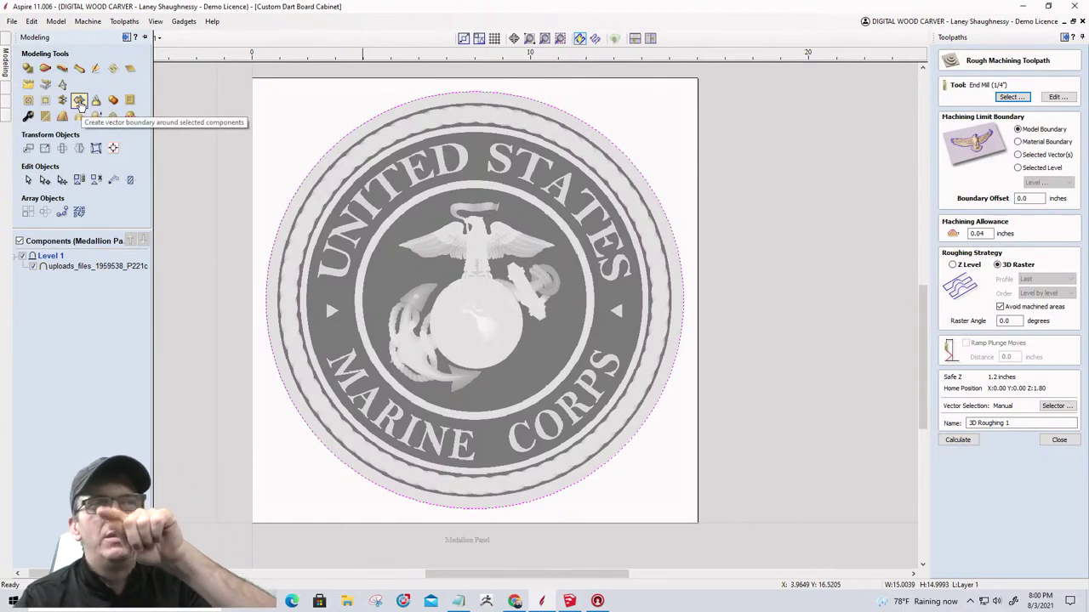
click(204, 114)
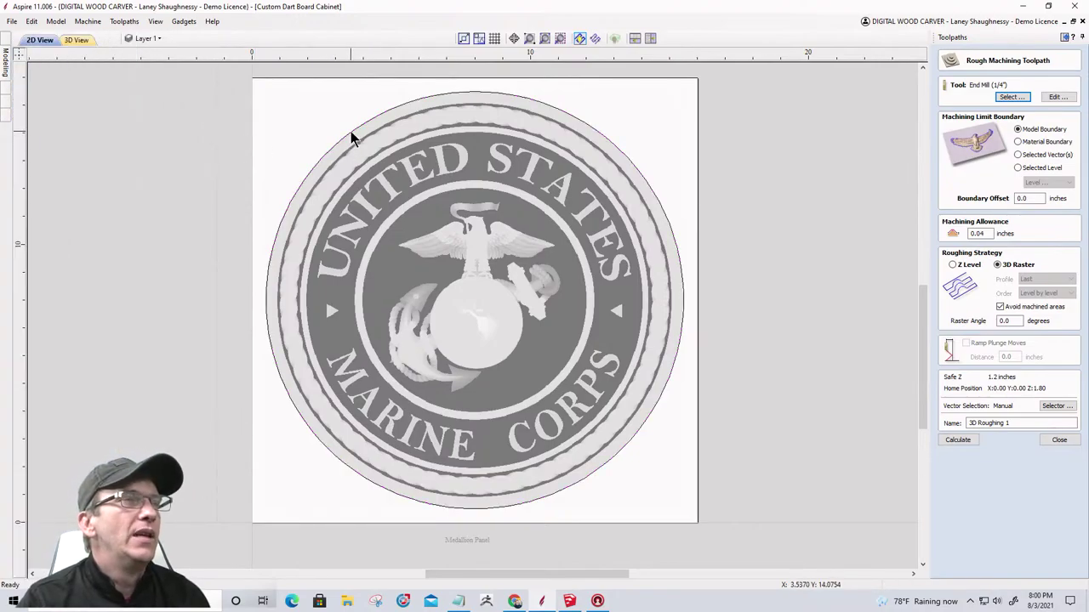
scroll(352, 137, up, 5)
scroll(350, 139, down, 10)
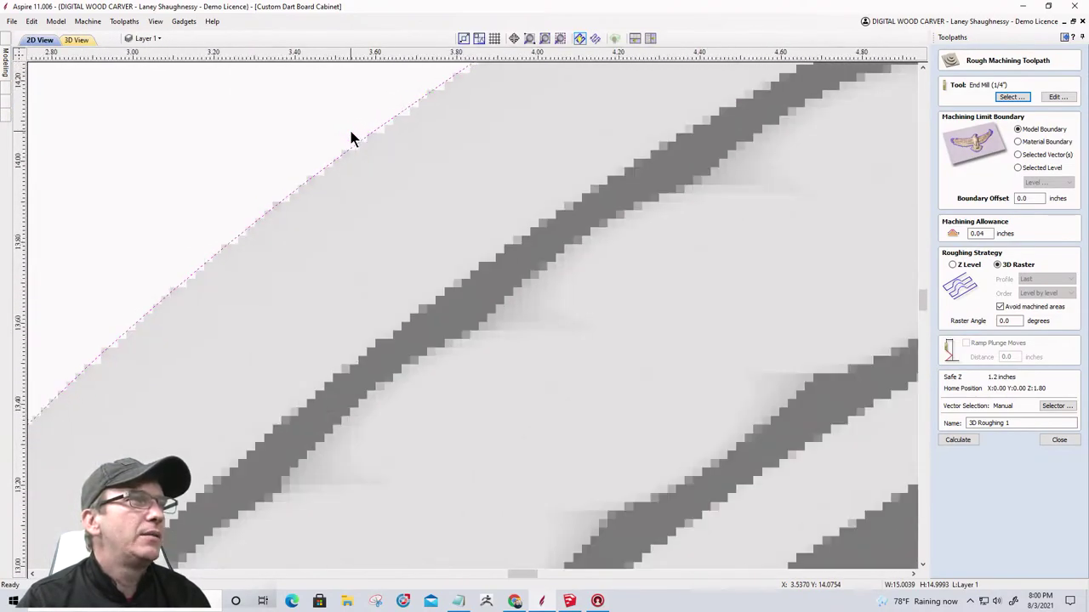
scroll(468, 438, up, 2)
scroll(468, 438, up, 6)
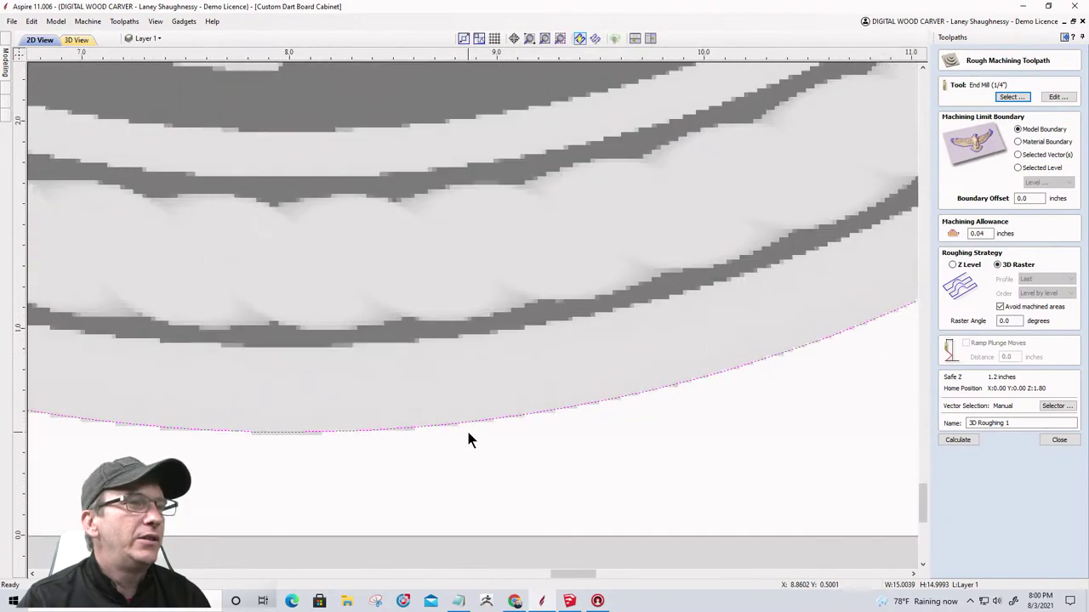
scroll(449, 413, down, 5)
scroll(449, 411, down, 4)
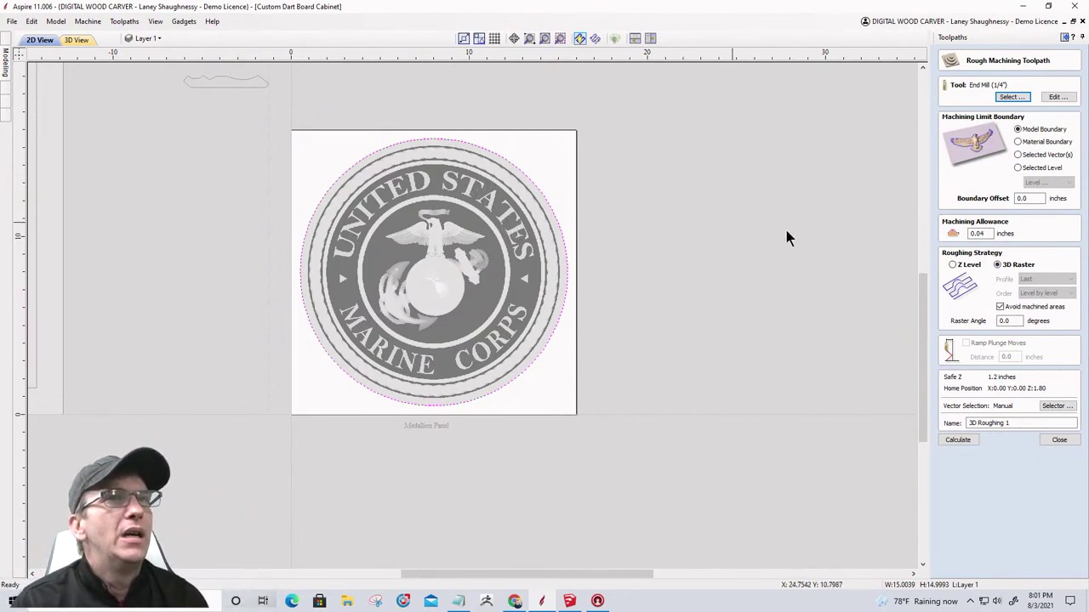
Limit the roughing to the selected vector and assign the 0.25-inch End Mill, copying its settings from the imported DWC Tool Library.
click(1018, 156)
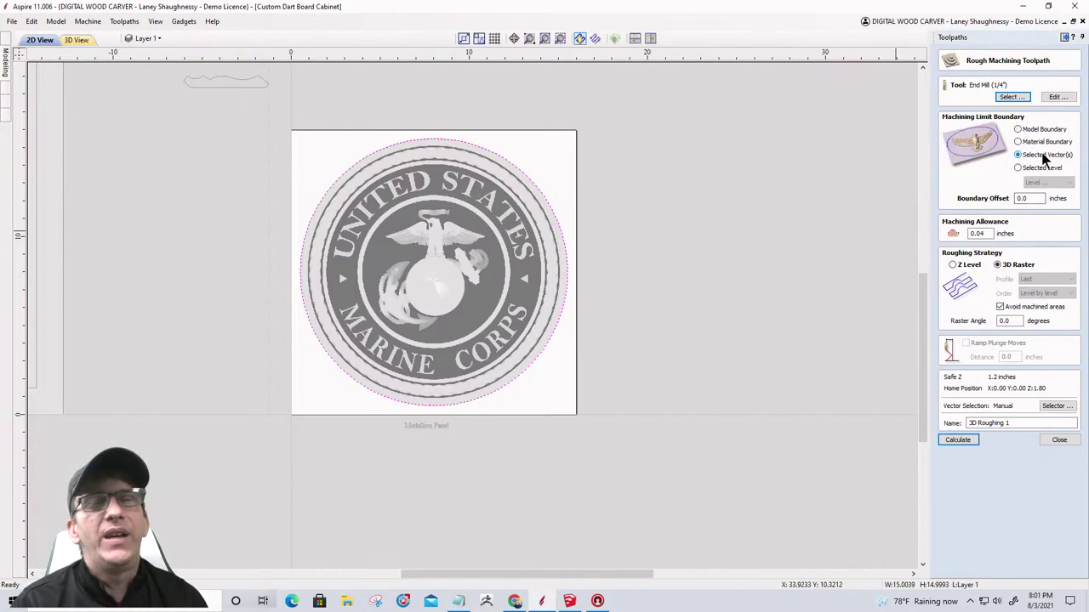
click(1007, 96)
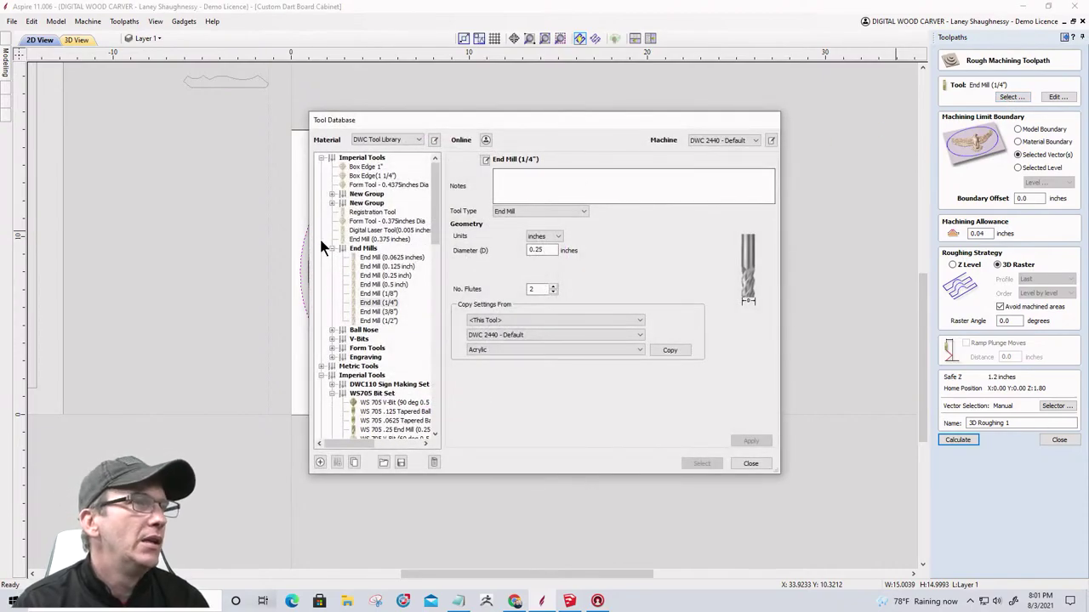
click(381, 277)
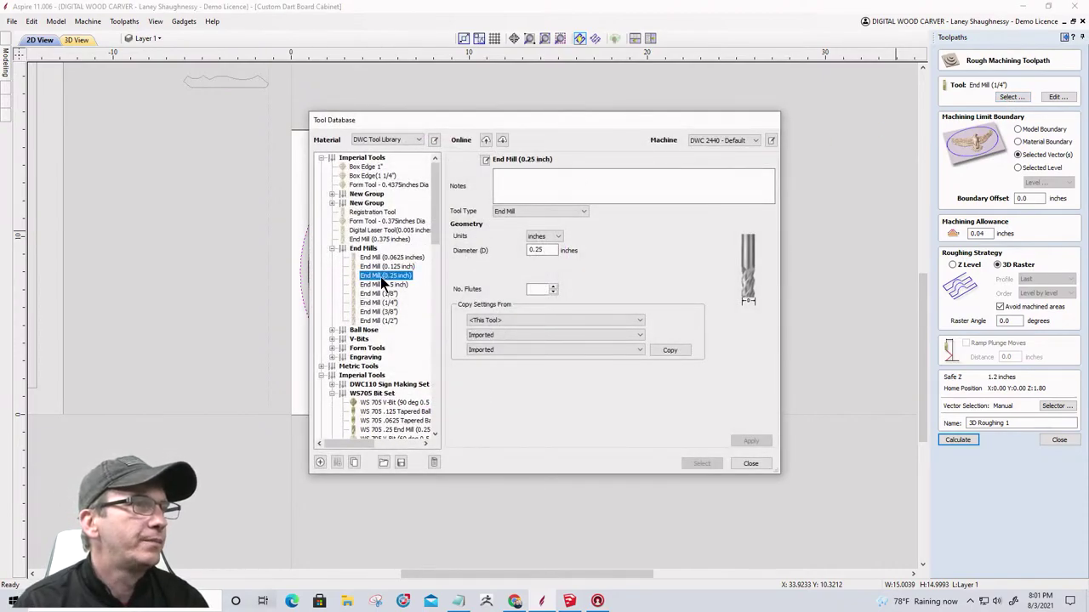
scroll(383, 282, down, 12)
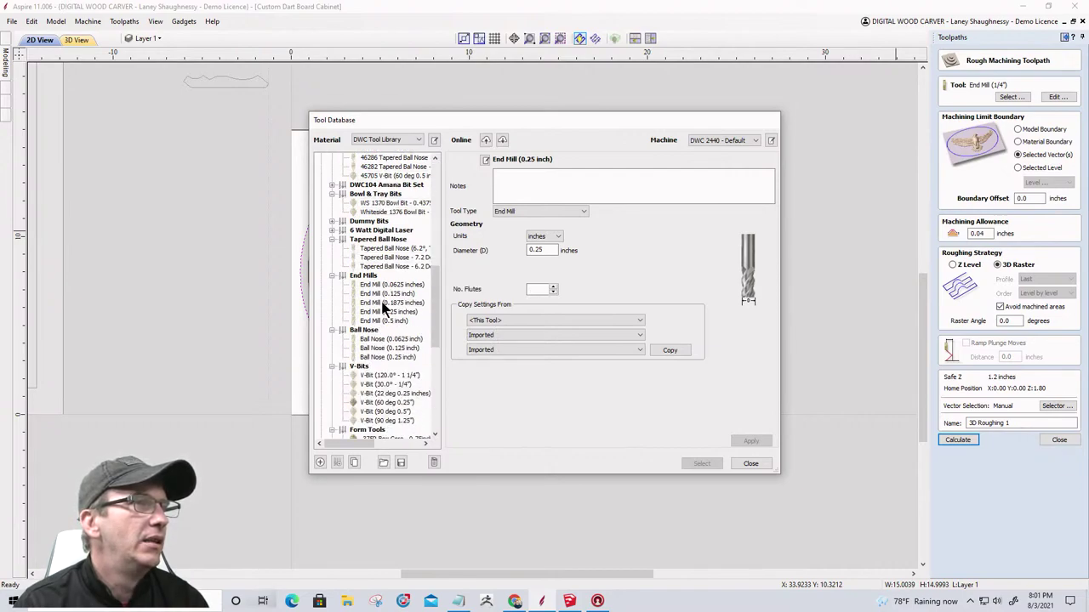
click(382, 311)
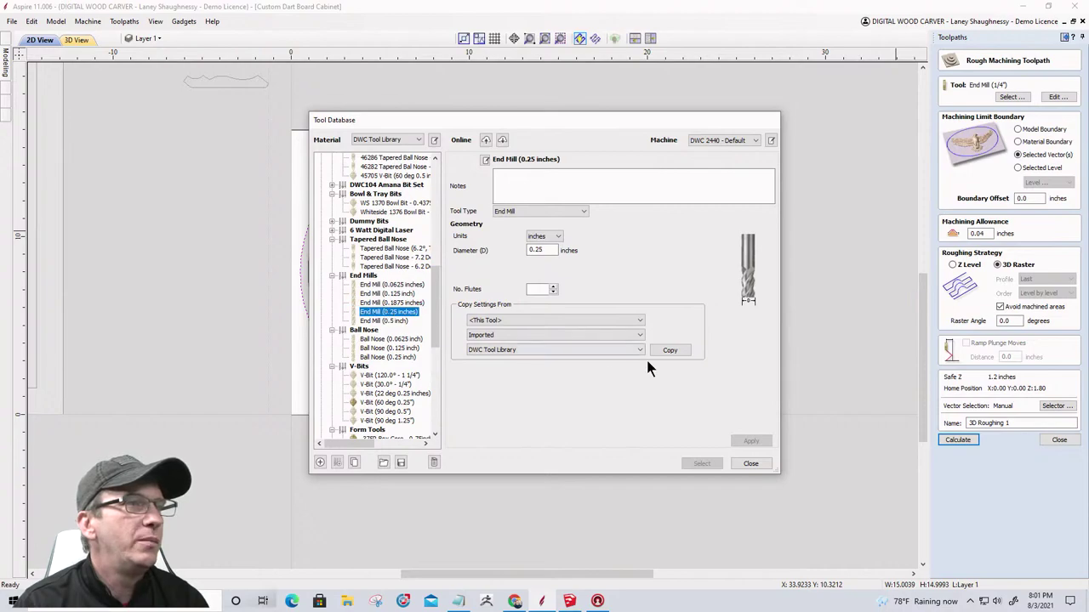
click(671, 352)
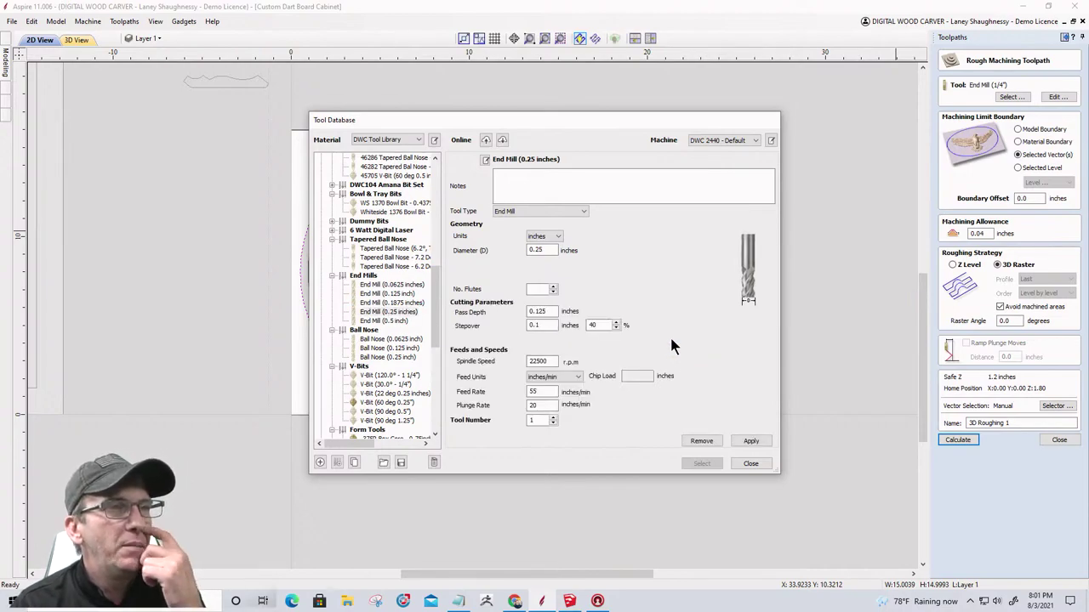
click(756, 439)
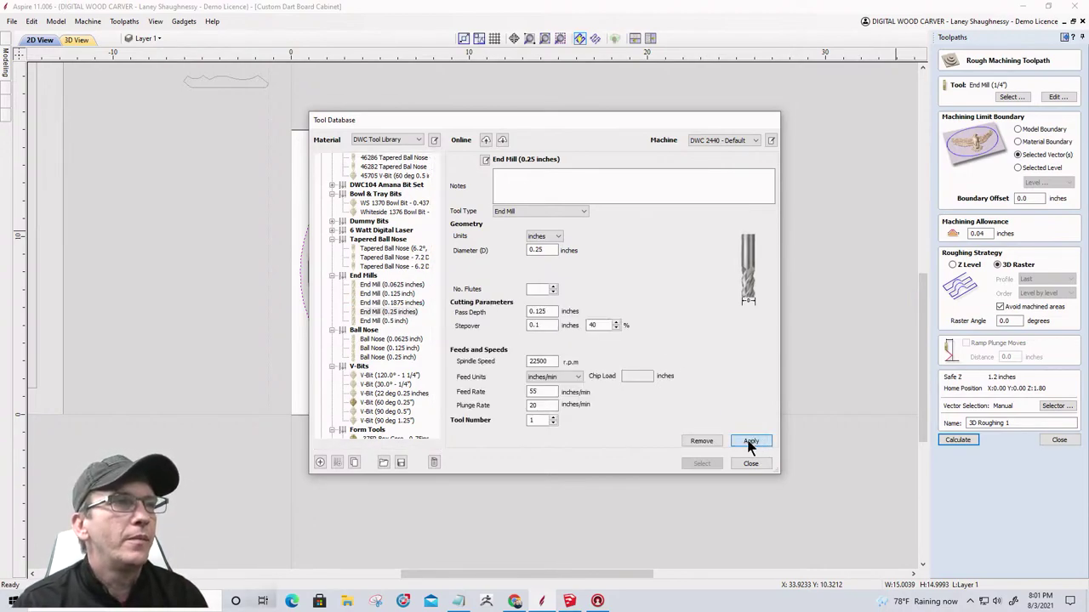
click(701, 463)
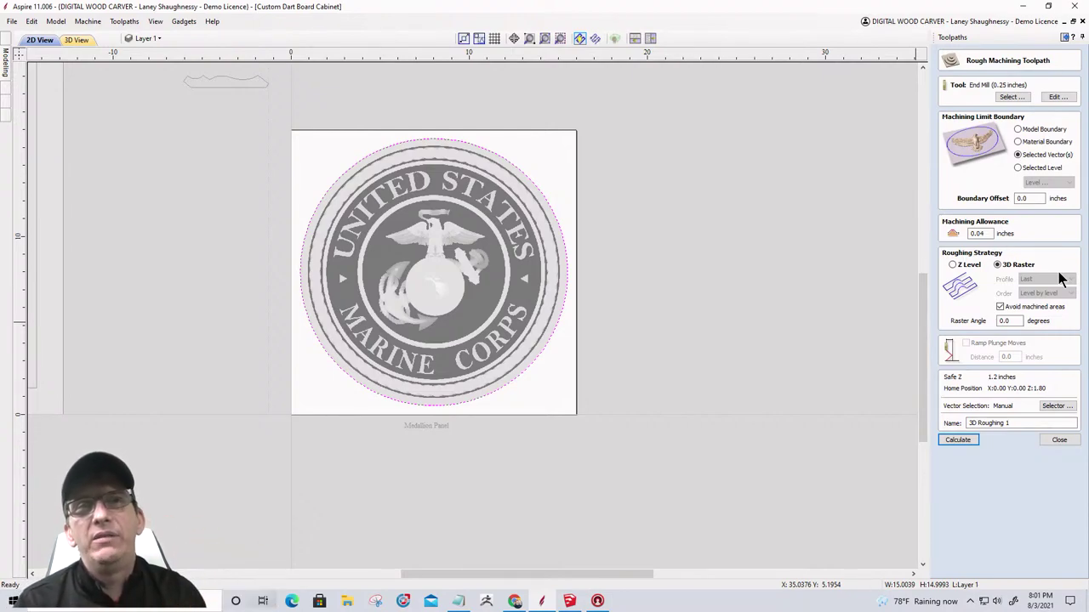
Set the roughing strategy to Z Level and open its raster angle for editing.
click(953, 265)
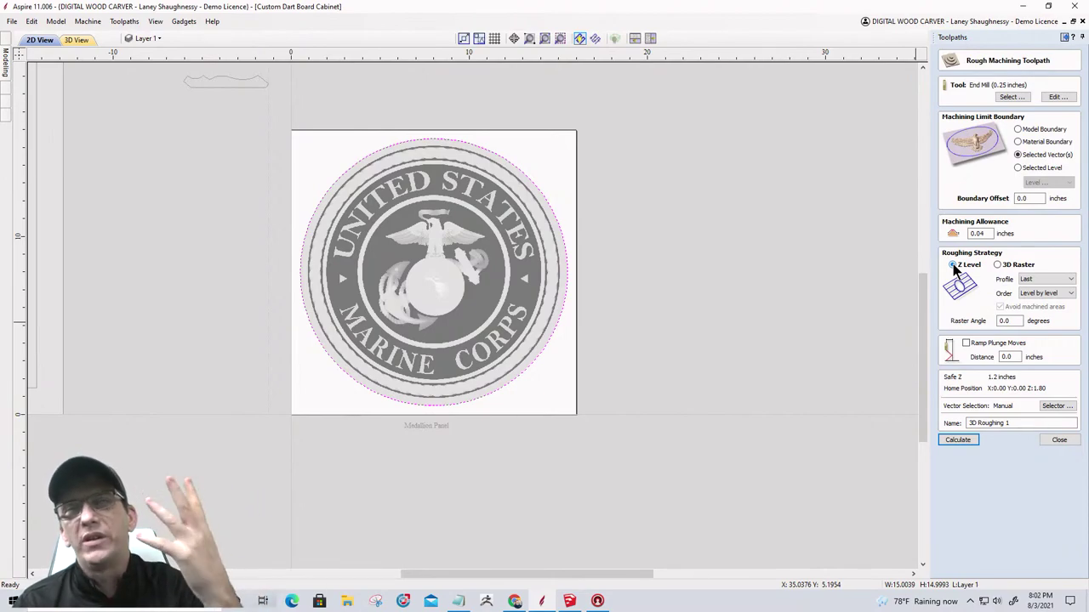
click(953, 265)
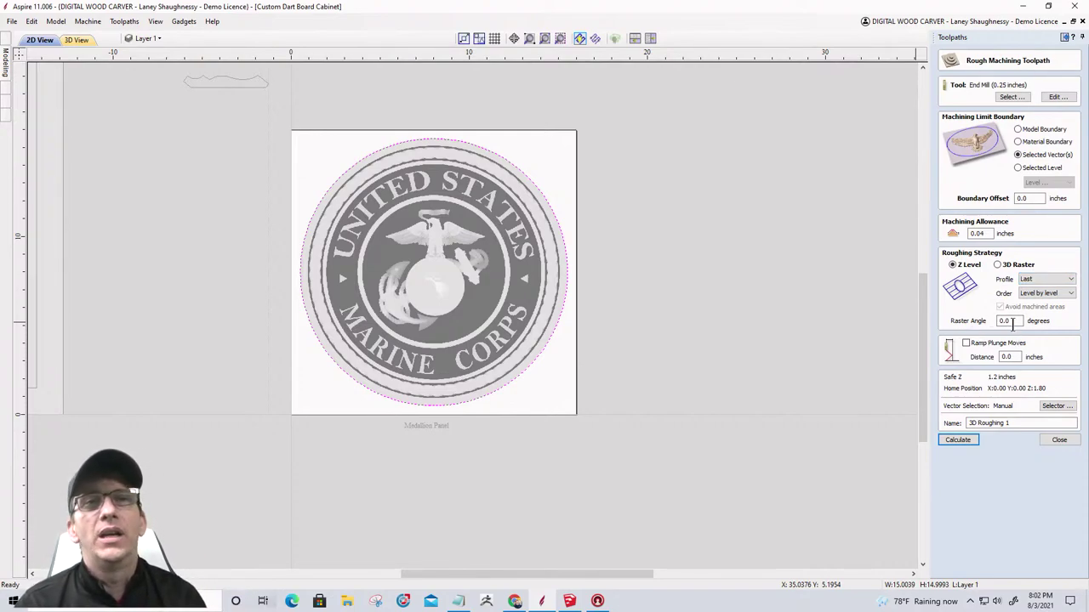
drag(1012, 321, 932, 312)
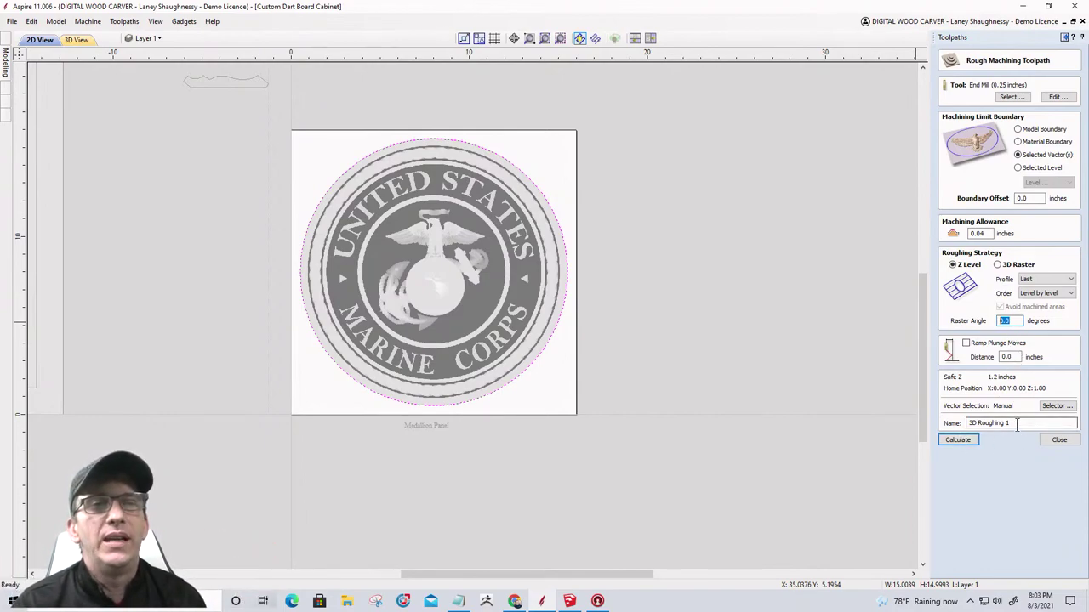
Name the roughing toolpath Medallion_RoughCut_.25EM, calculate it, and leave the toolpath preview.
drag(1014, 424, 935, 415)
text(Medallion)
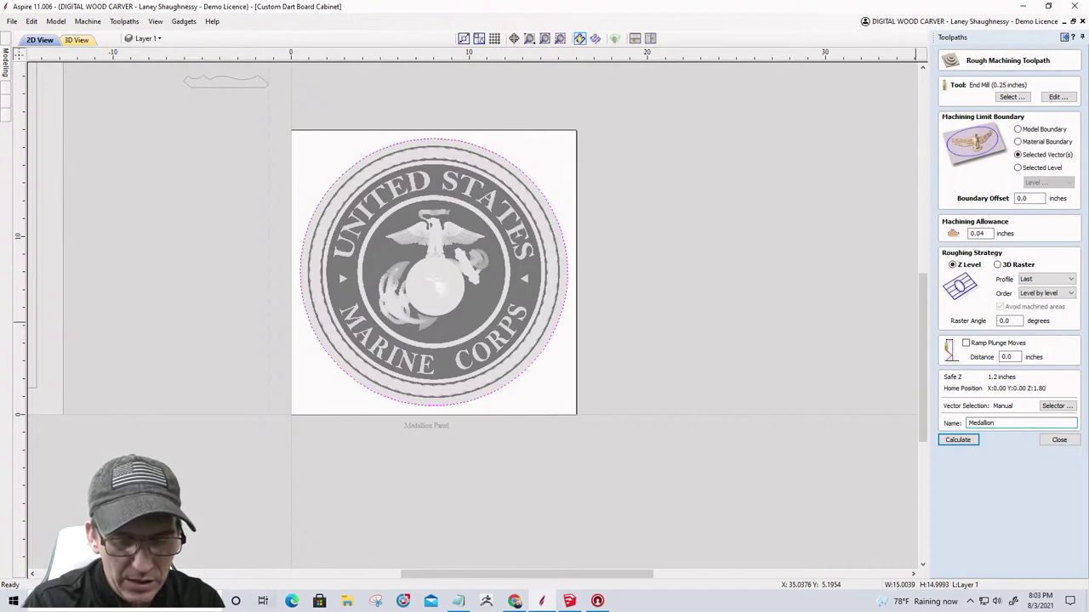
text(_Rough)
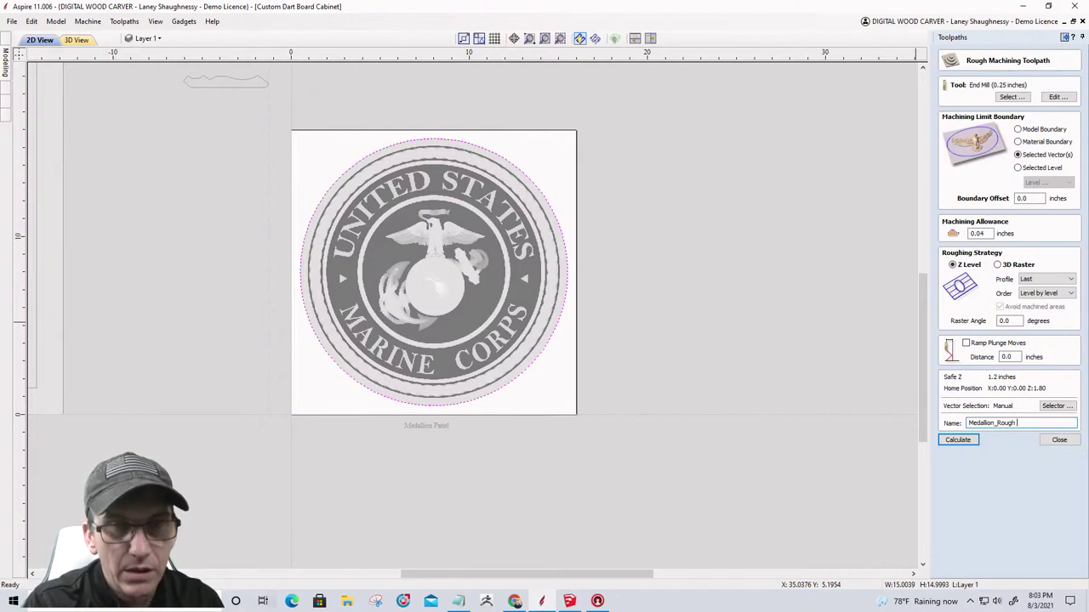
text(Cut)
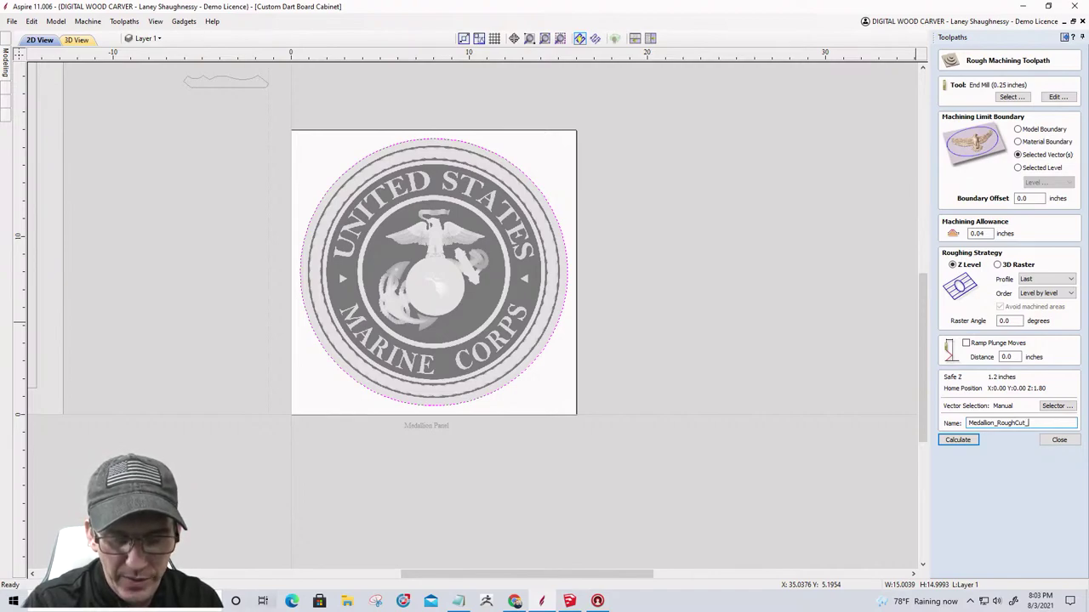
text(_.25EM)
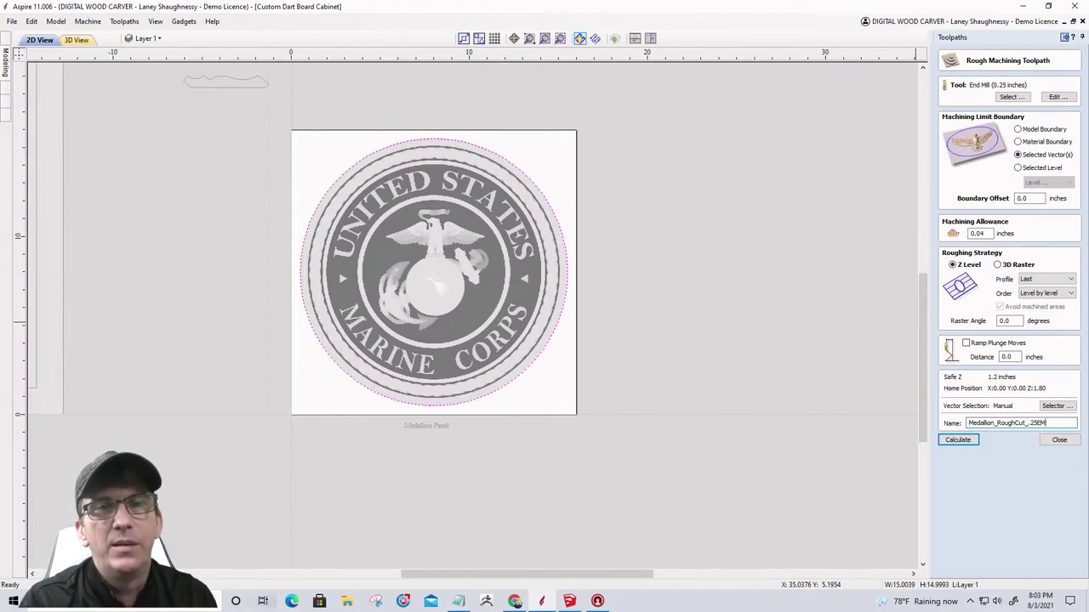
click(954, 437)
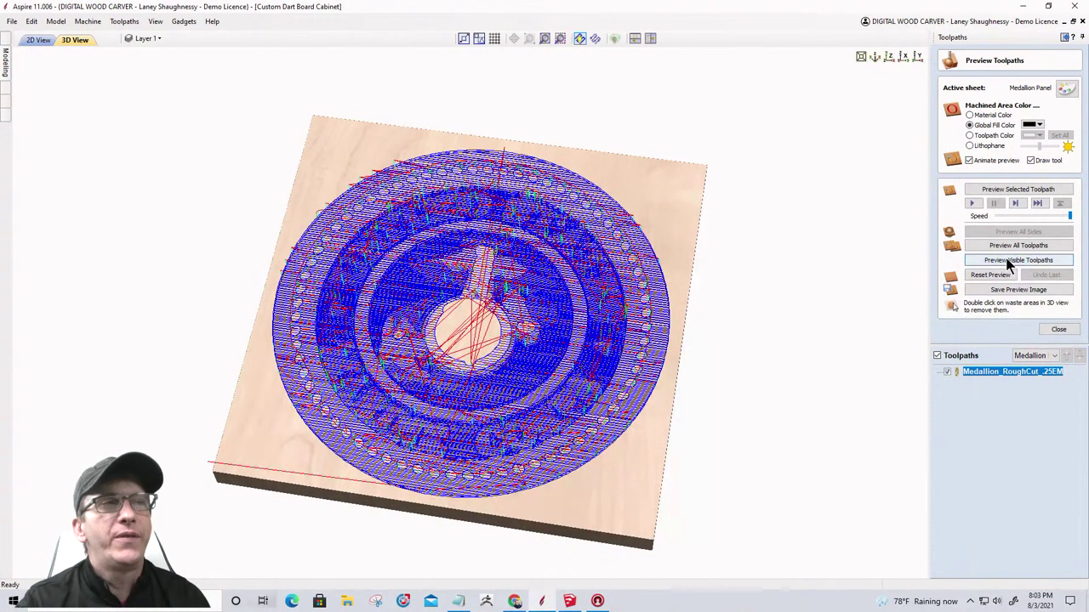
click(1062, 332)
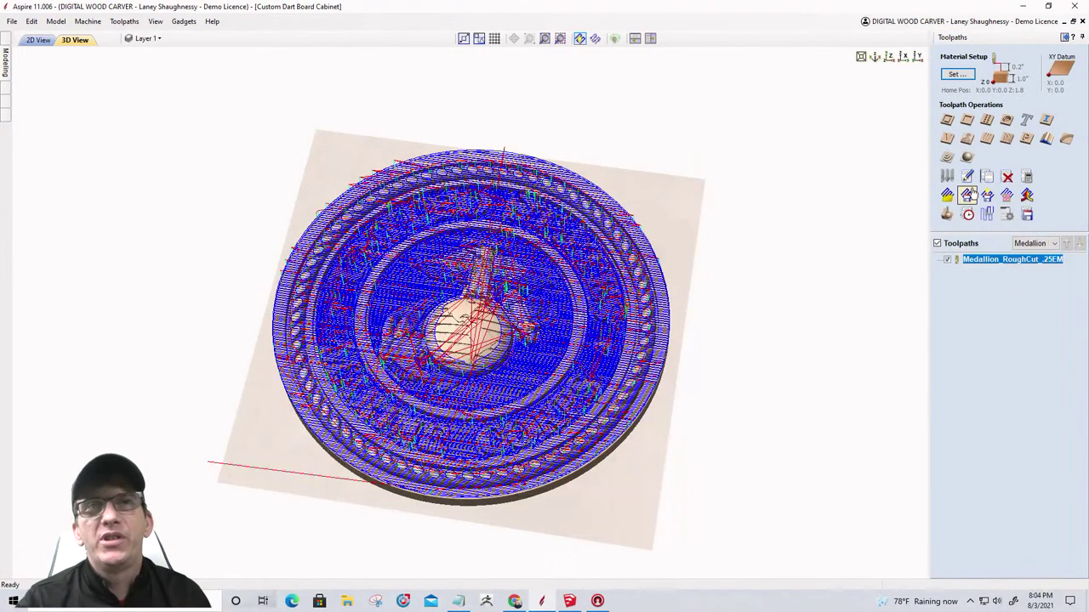
click(967, 159)
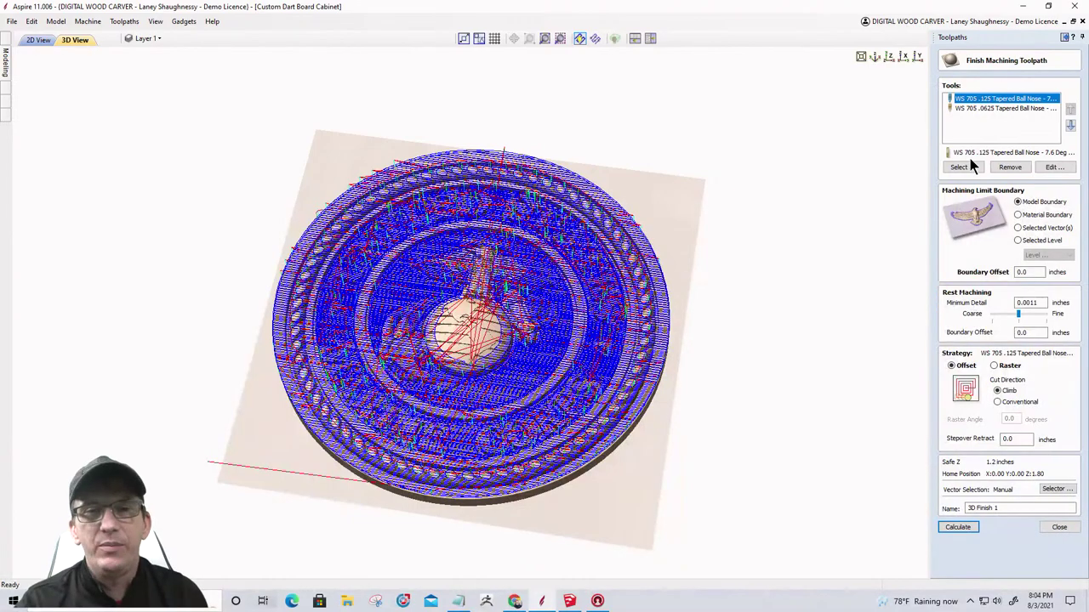
click(1019, 229)
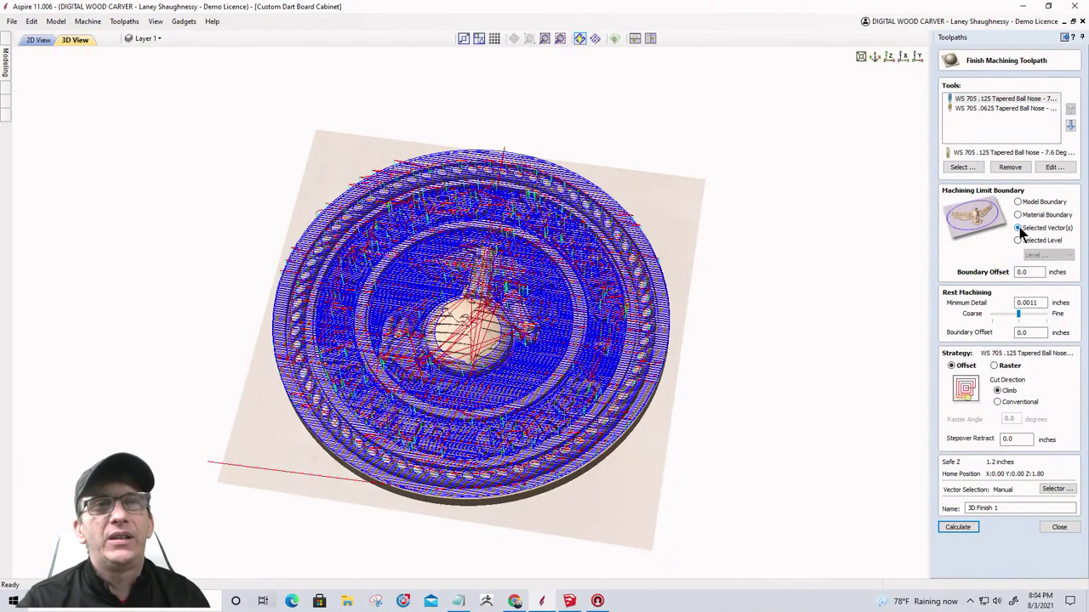
click(1019, 228)
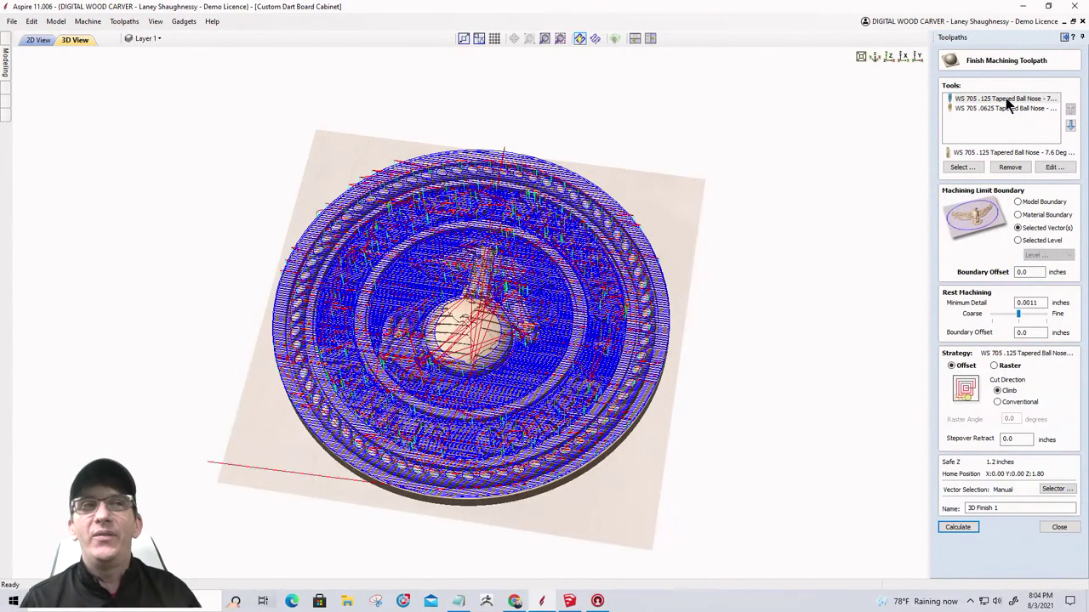
click(1059, 527)
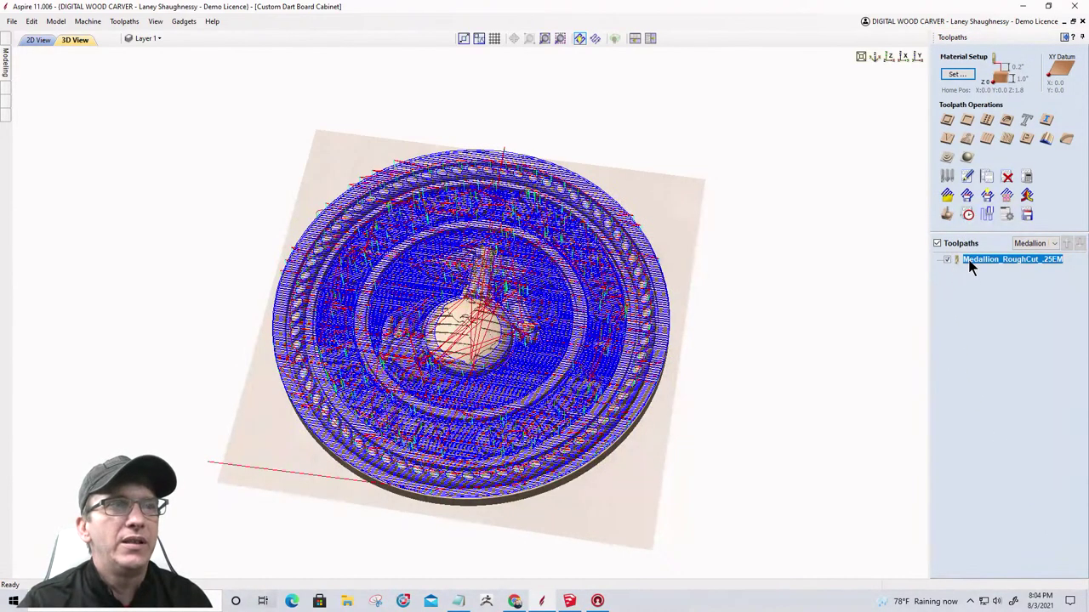
Start a 3D finish machining toolpath and review the settings of the WS 705 .125 and .0625 Tapered Ball Nose tools.
click(967, 157)
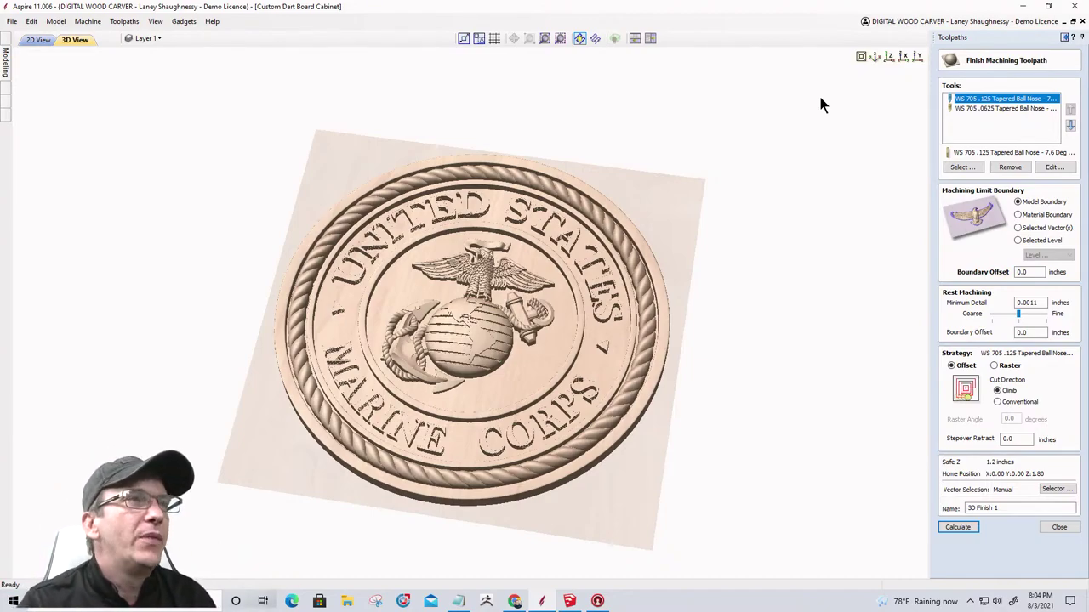
scroll(495, 236, up, 2)
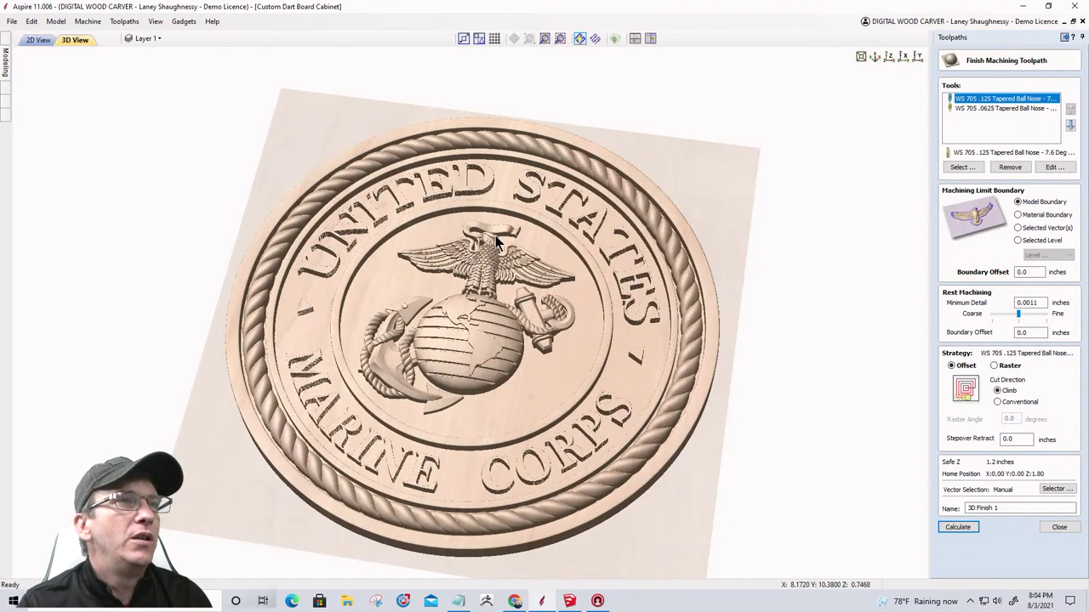
scroll(495, 235, up, 1)
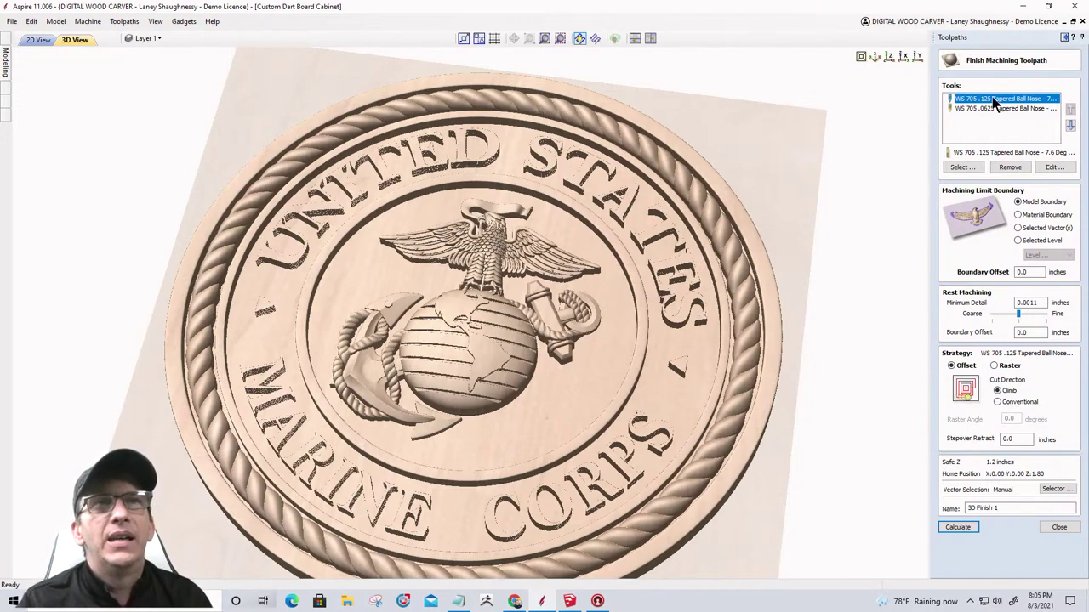
click(1053, 168)
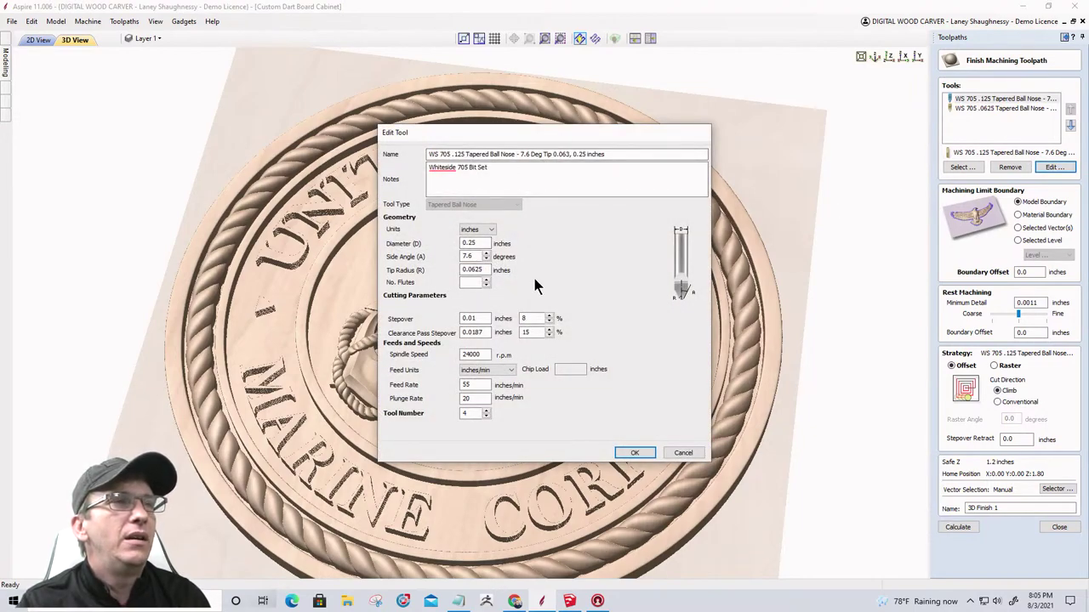
click(634, 454)
click(984, 110)
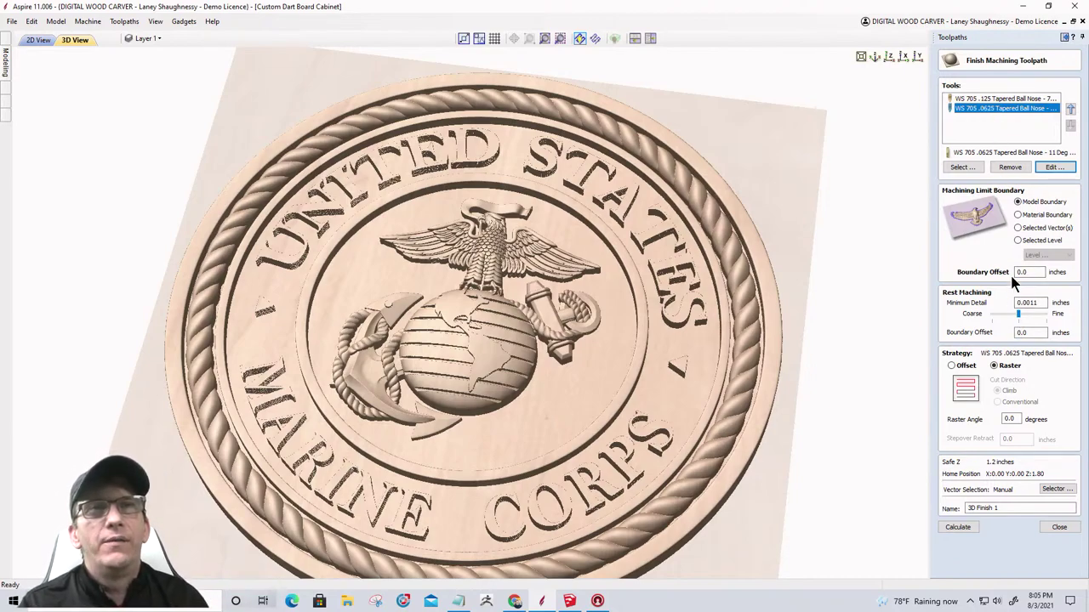
Limit the finish machining to the selected vector, check the medallion boundary selection in 2D, and calculate the toolpath.
click(1017, 228)
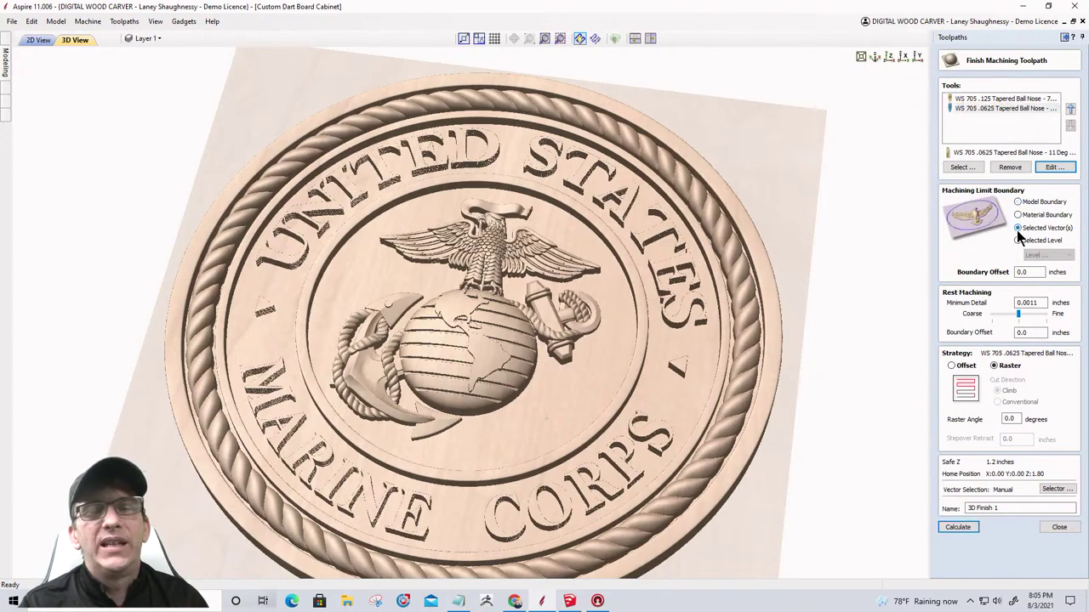
click(39, 40)
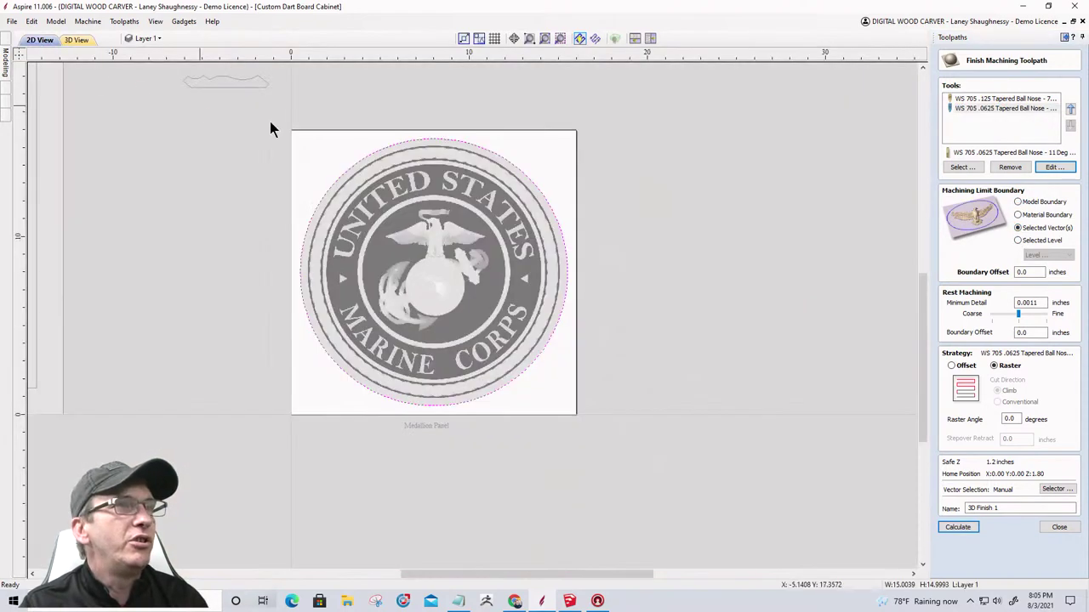
click(76, 40)
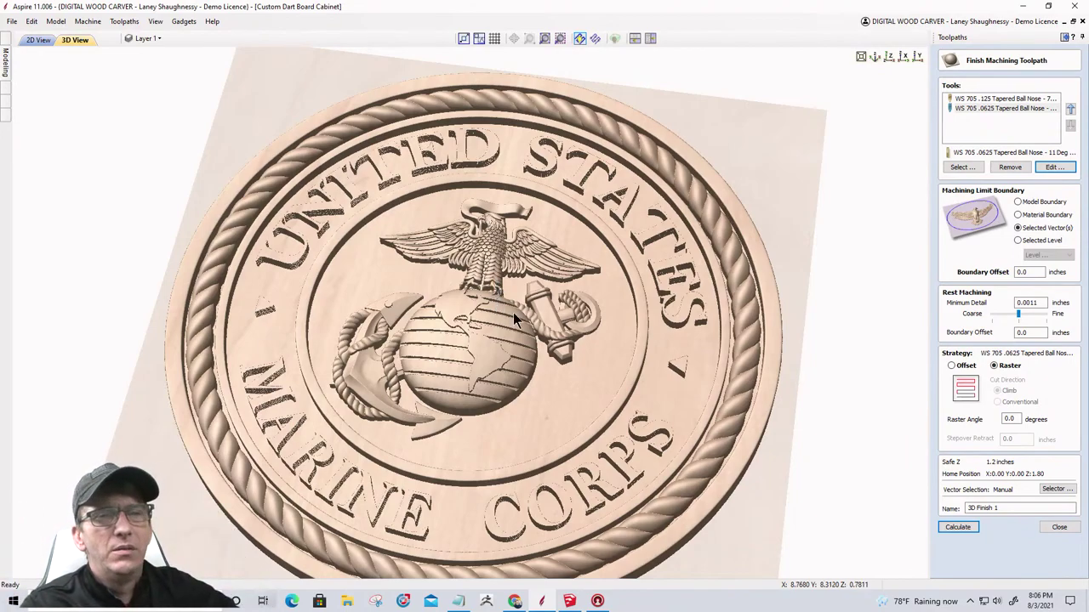
click(958, 528)
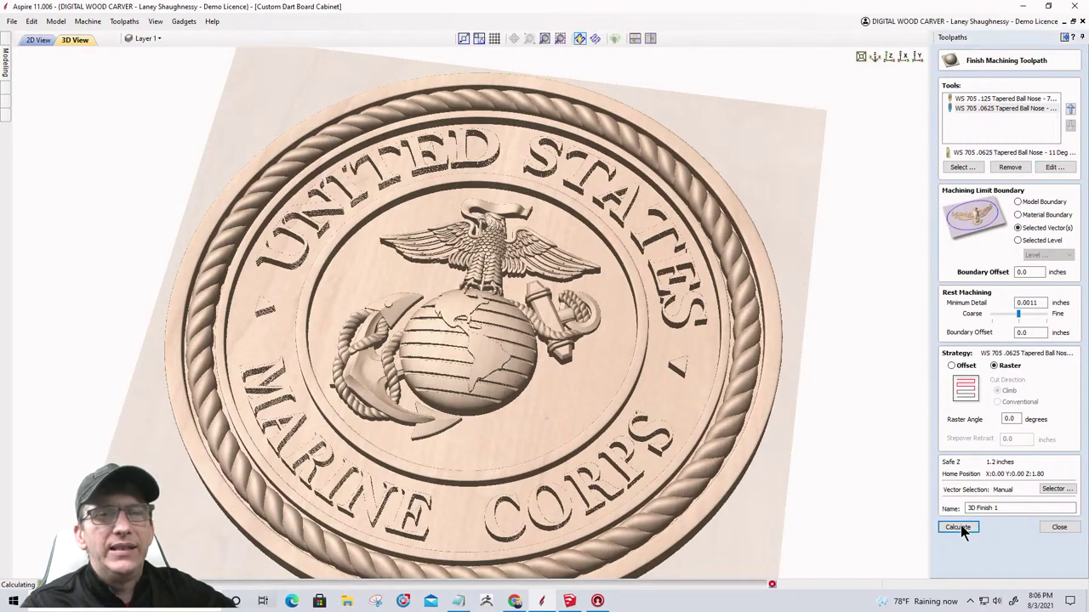
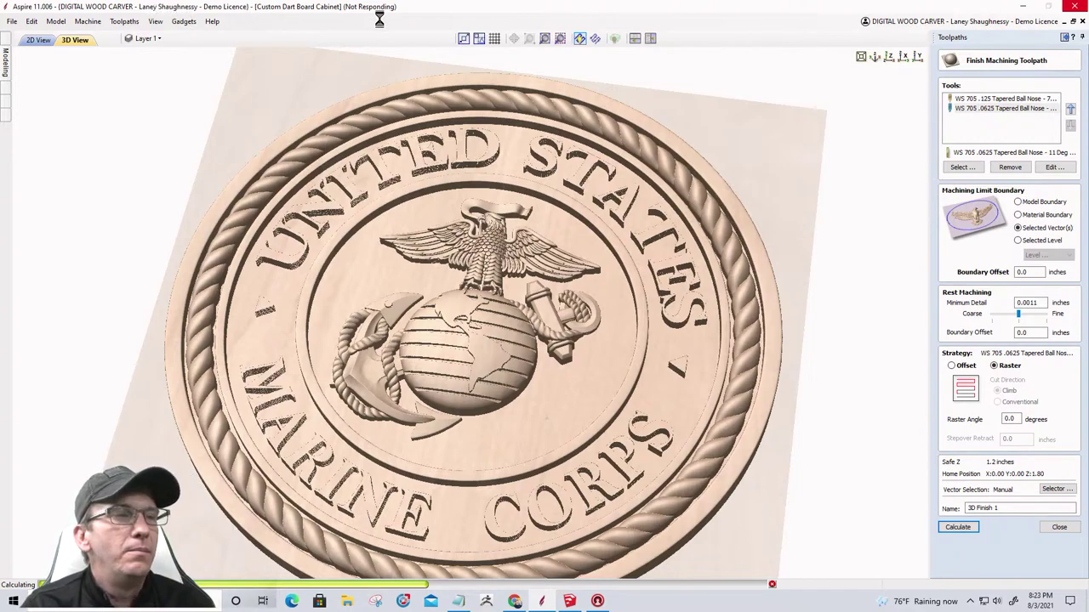
Switch to the Dart Board Cabinet model in SketchUp and rotate the door carrying the round medallion open about 102 degrees around its outer edge.
click(568, 602)
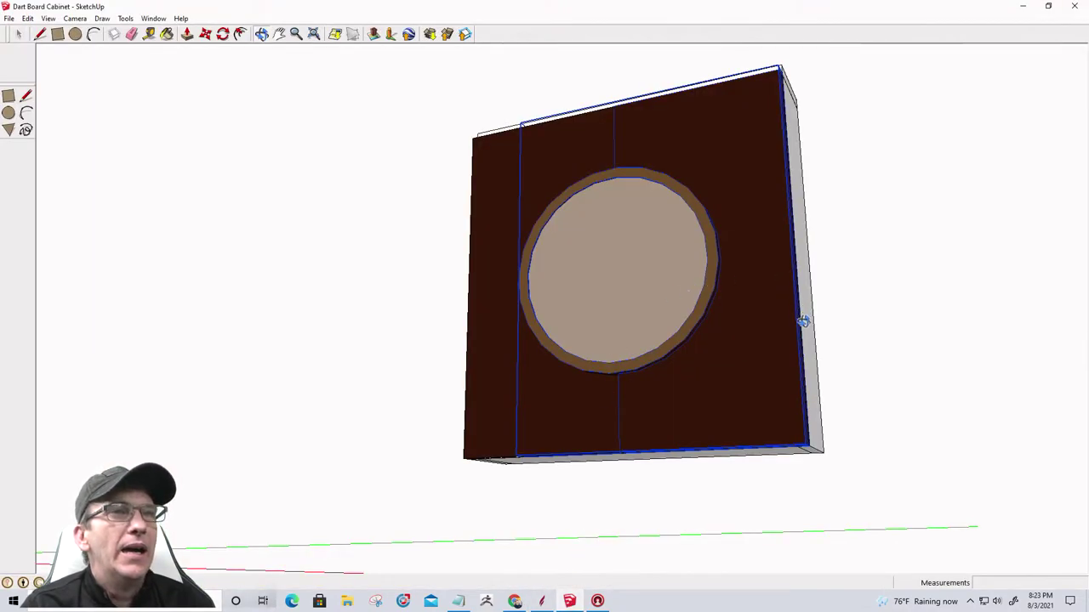
drag(770, 441, 1023, 437)
mouse_move(590, 265)
mouse_down()
mouse_move(357, 332)
mouse_move(570, 337)
mouse_up()
key(F3)
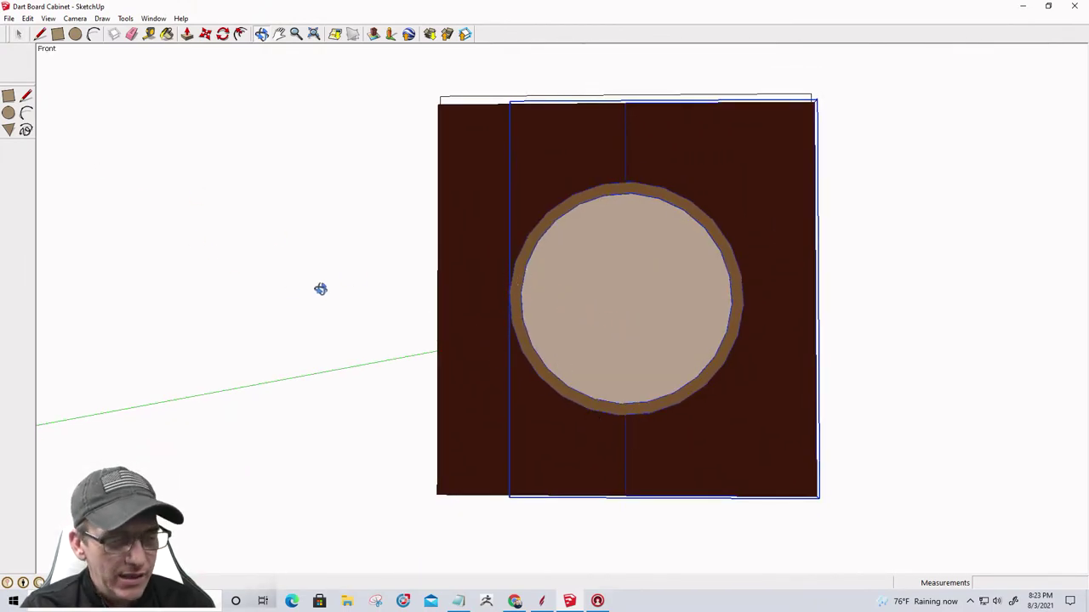
key(q)
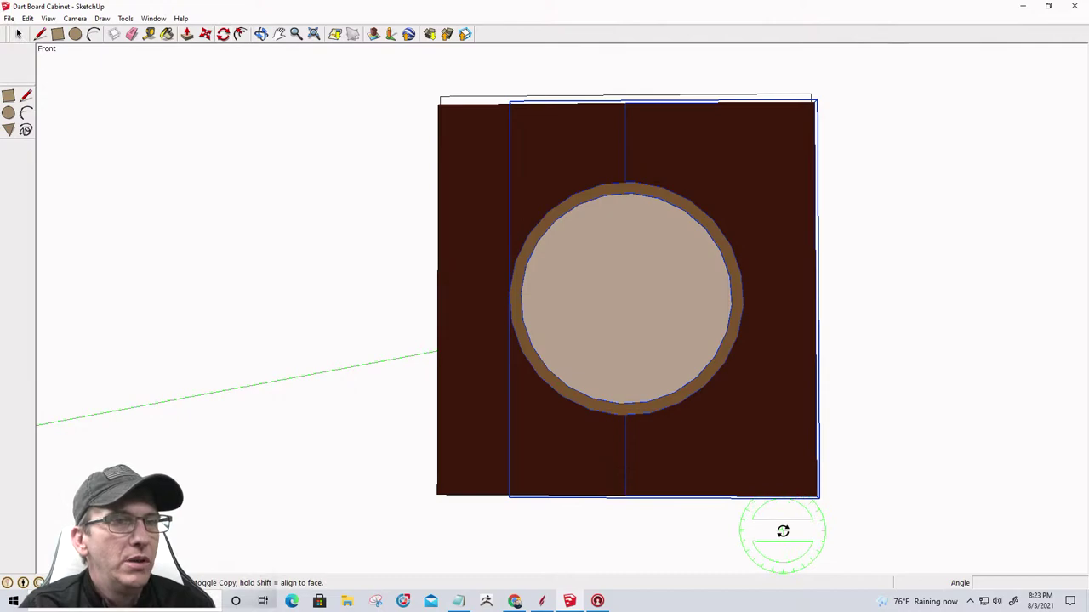
key(space)
middle_drag(782, 530, 817, 350)
key(q)
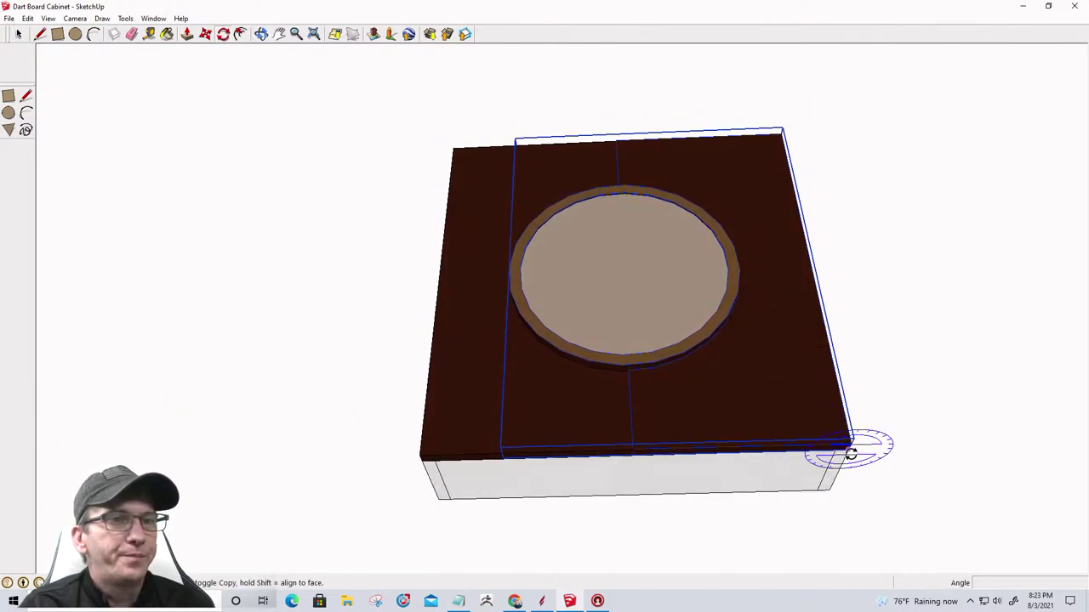
click(849, 445)
click(524, 457)
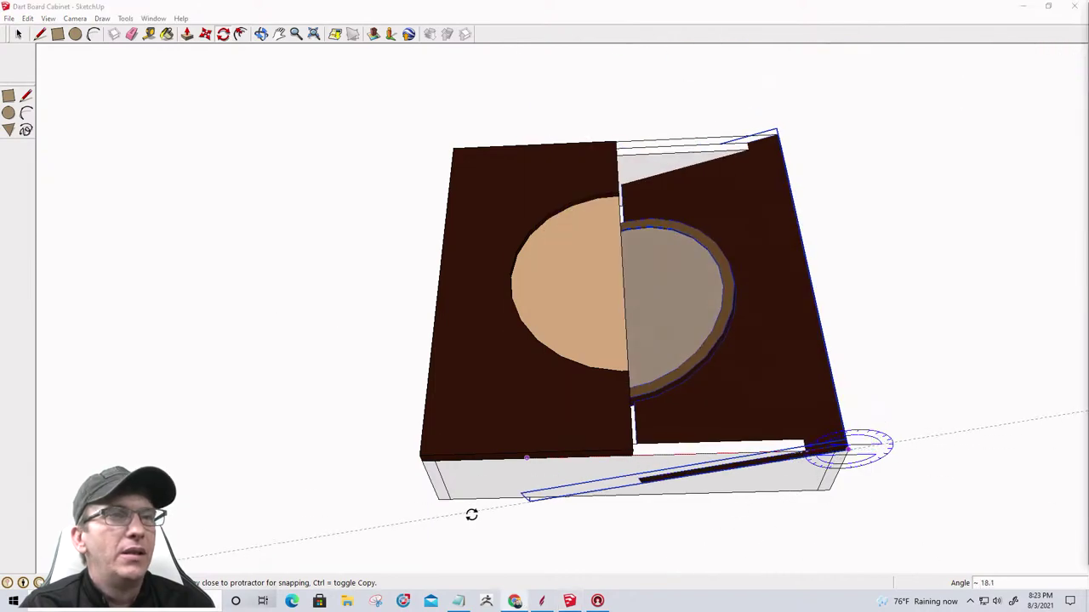
click(996, 303)
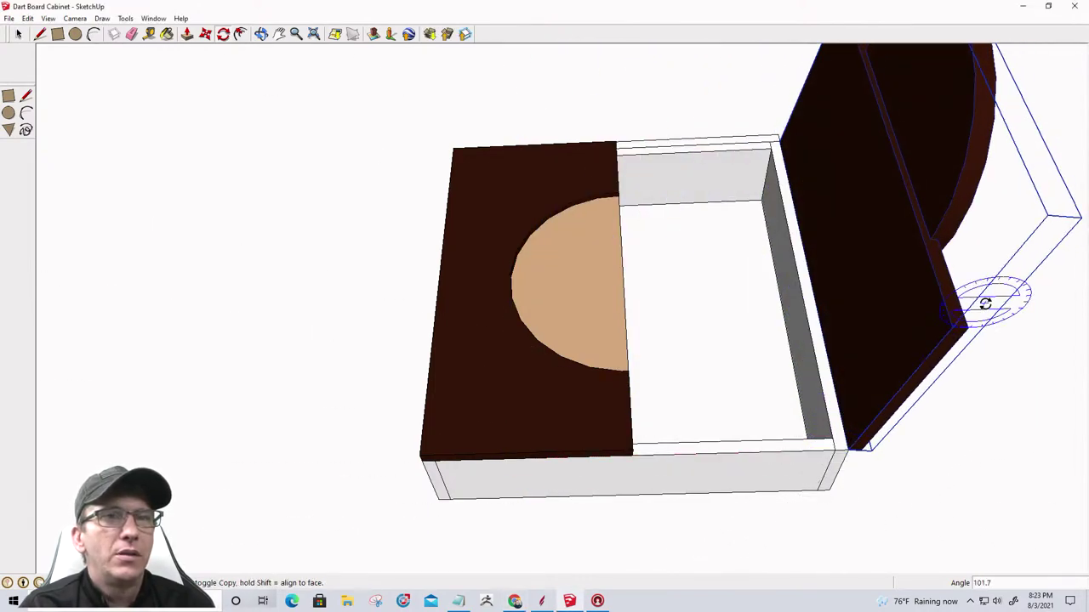
key(space)
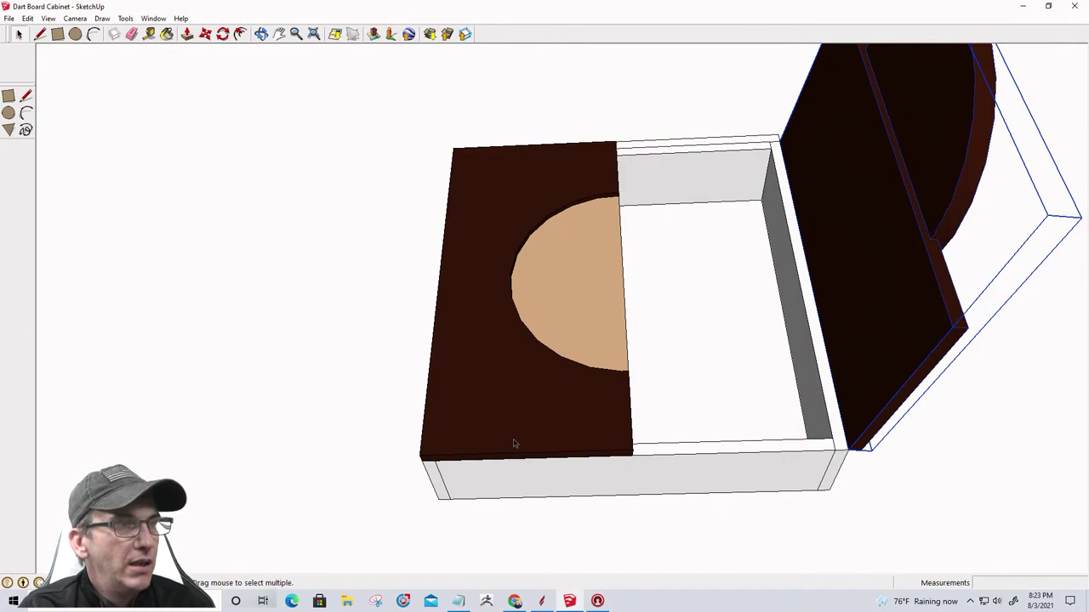
Rotate the other door, the one with the semicircular cutout, open about 153 degrees around its outer edge.
click(513, 443)
key(q)
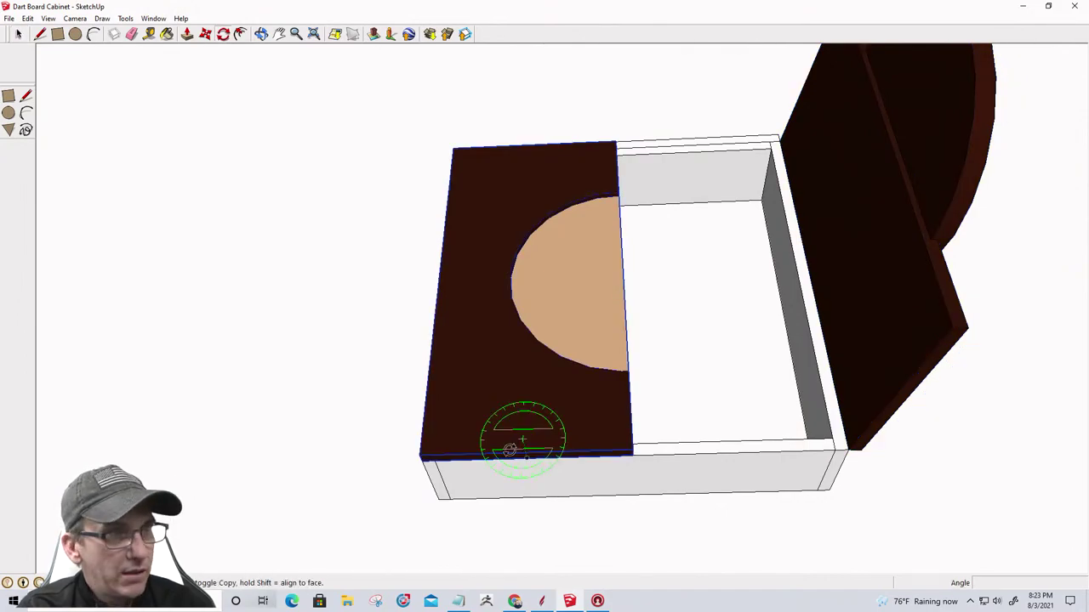
click(421, 459)
click(630, 453)
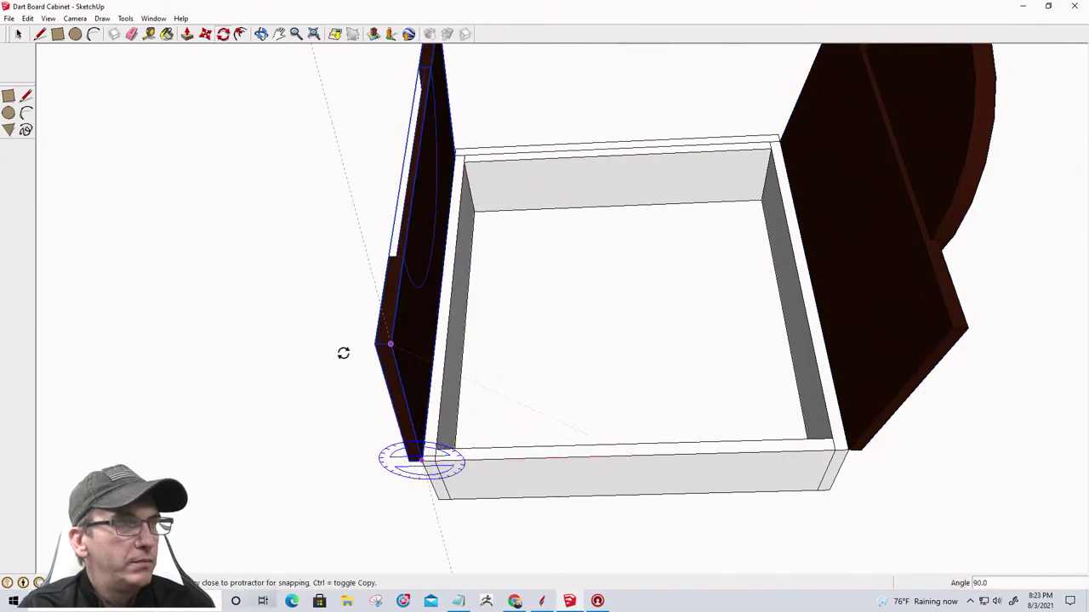
click(113, 404)
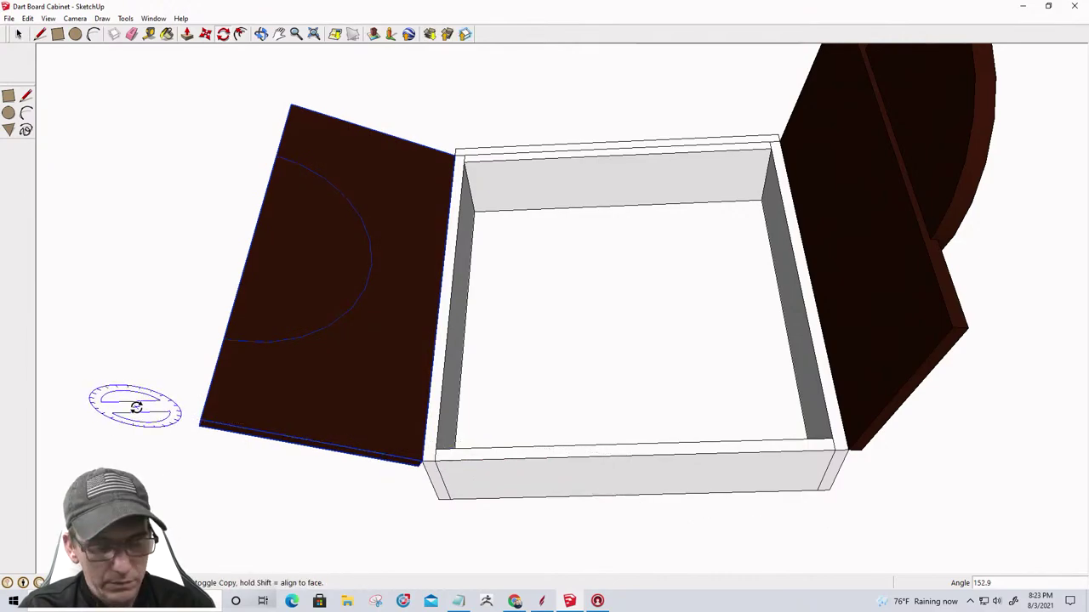
key(space)
Draw a circle with a radius of about 3 13/16" in front of the cabinet.
key(f)
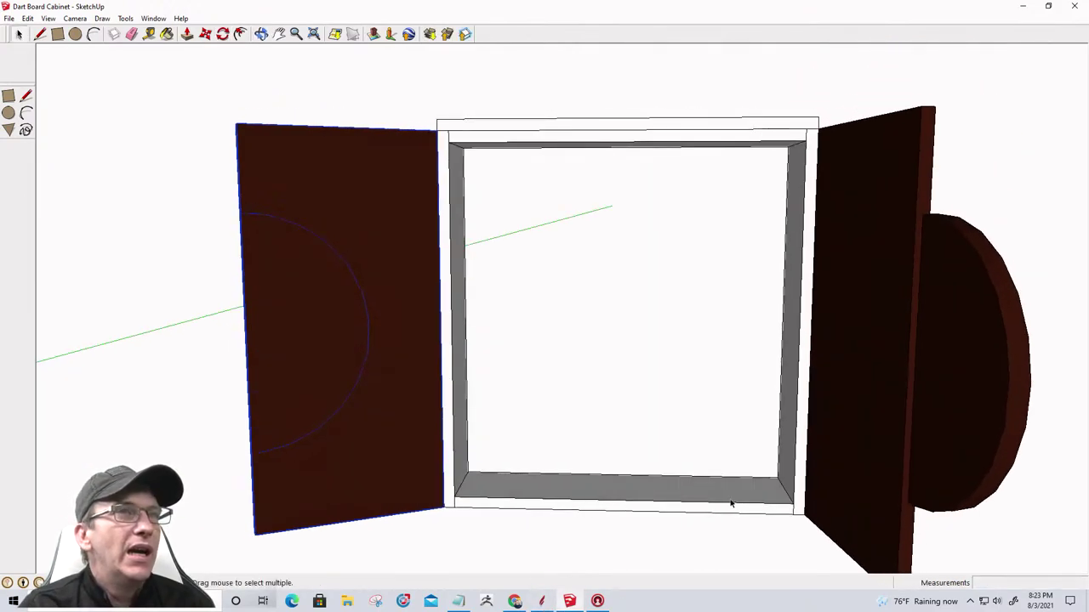
scroll(759, 487, up, 2)
middle_drag(766, 464, 948, 451)
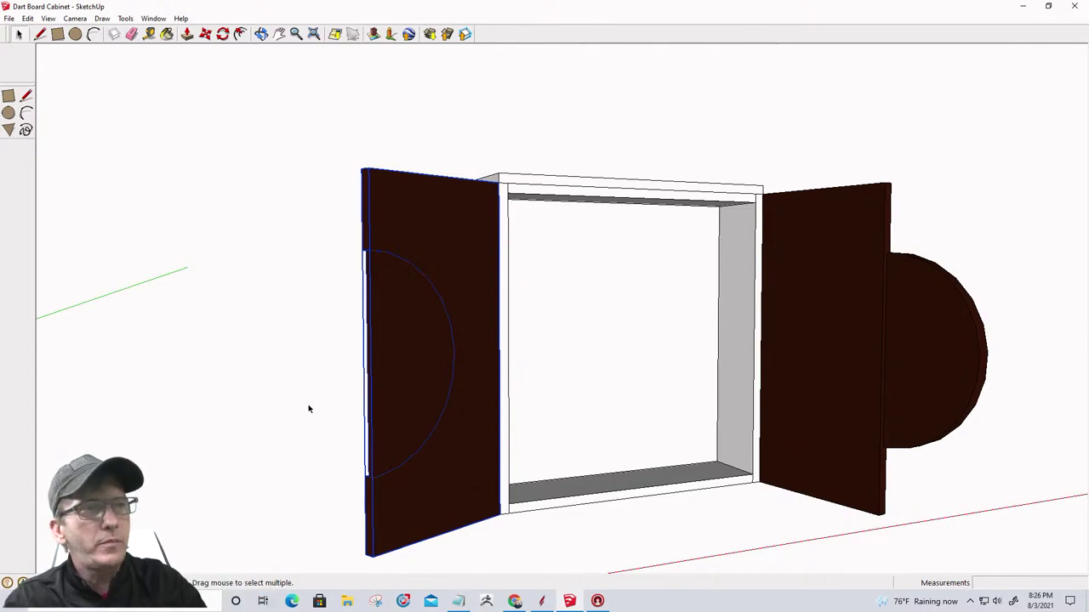
scroll(638, 272, down, 2)
middle_drag(625, 336, 646, 298)
click(75, 34)
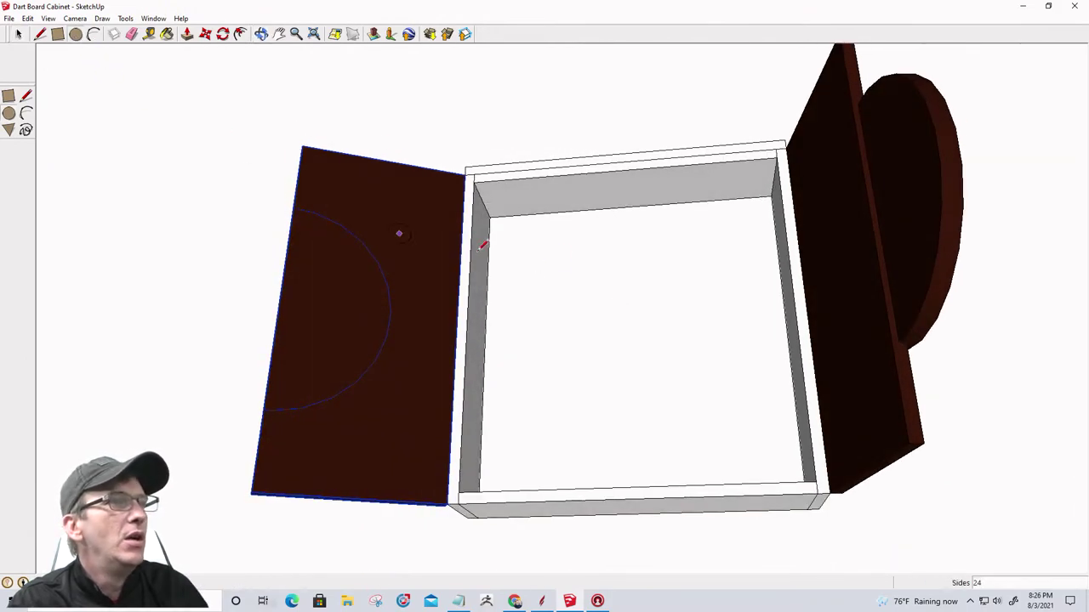
middle_drag(639, 355, 649, 329)
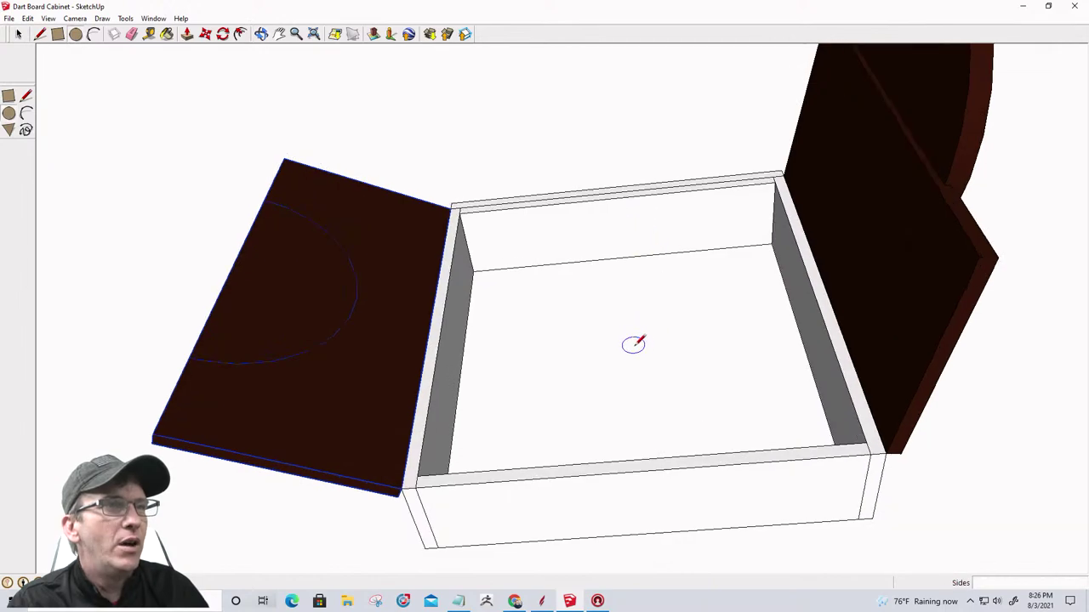
click(637, 347)
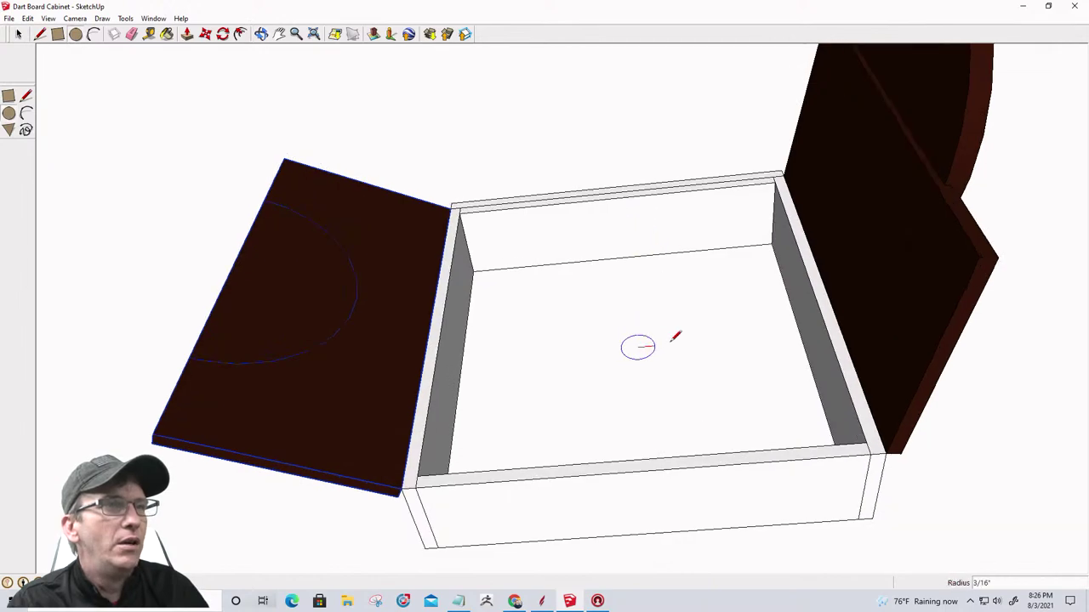
click(752, 379)
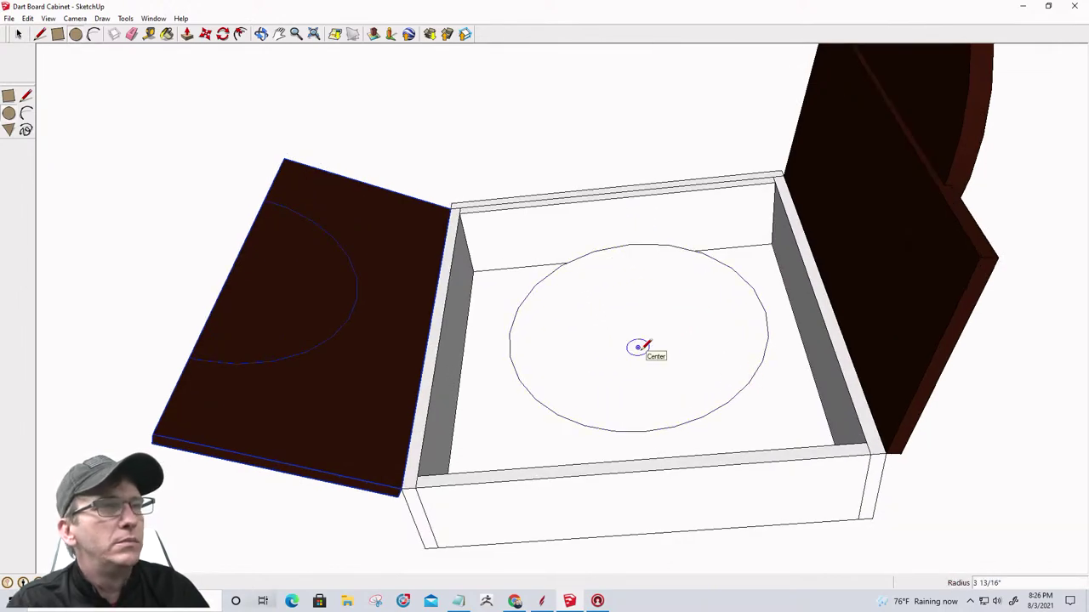
Extrude the circle about 3/8" with Push/Pull to form a round disc for the dart board.
key(p)
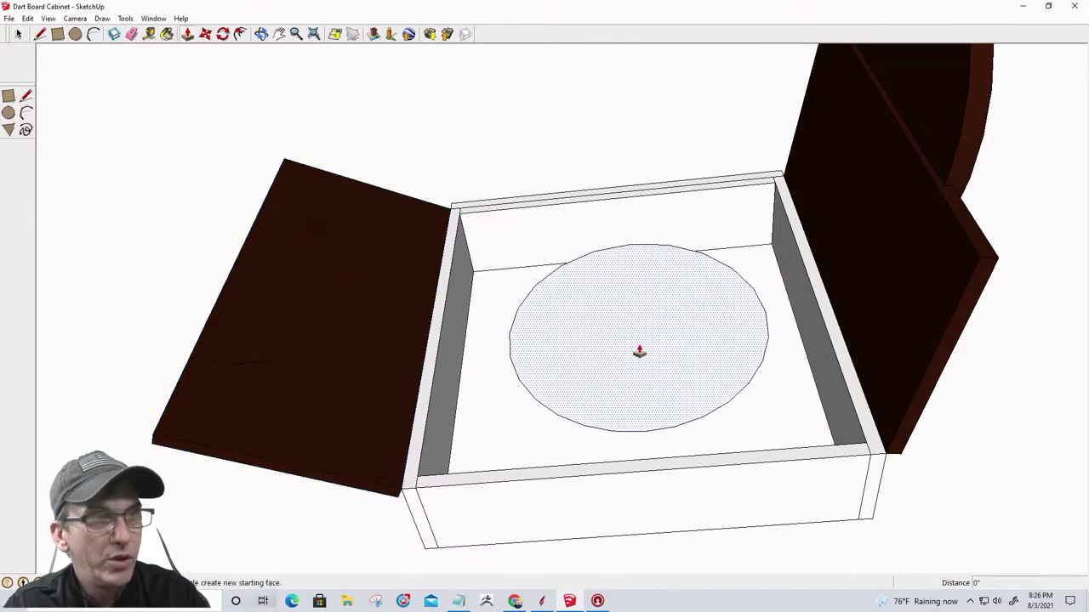
click(630, 349)
click(643, 356)
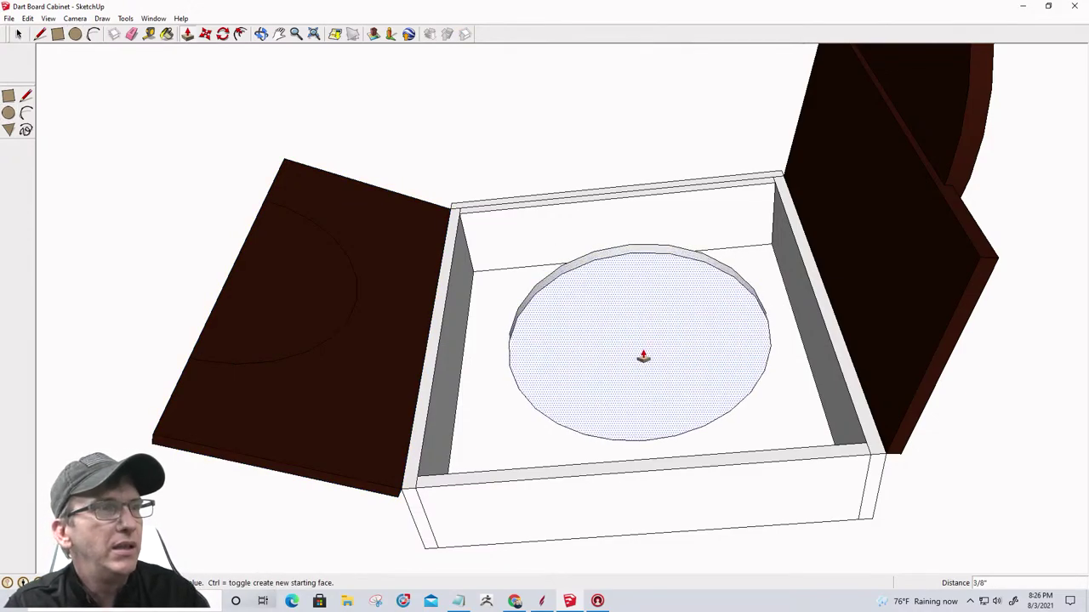
Select all the faces and edges of the disc and turn them into a component, keeping the default settings.
scroll(643, 356, down, 2)
middle_drag(644, 352, 635, 523)
middle_drag(638, 421, 643, 479)
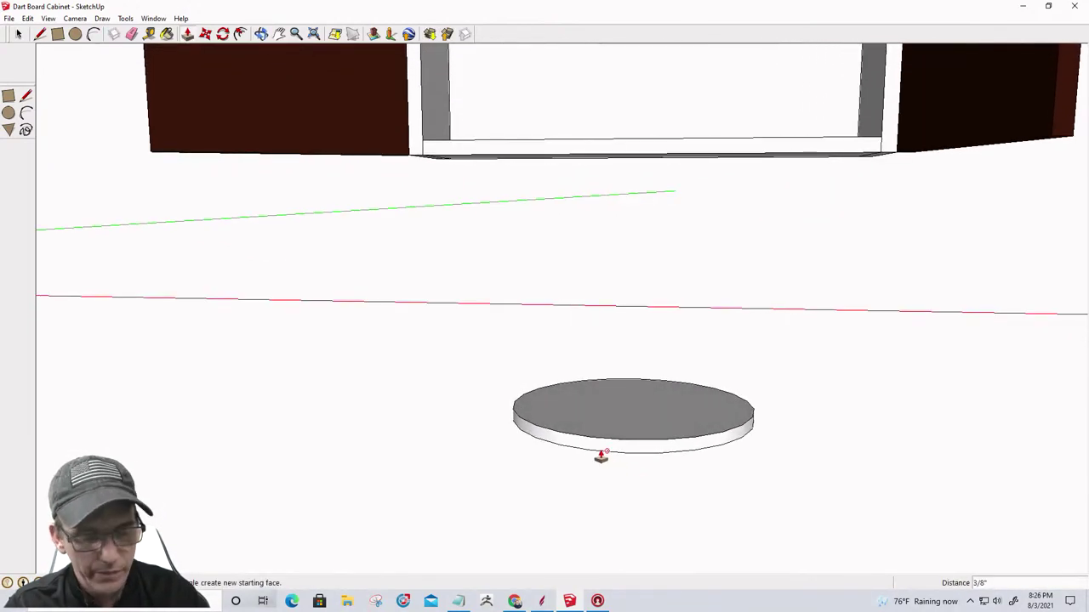
key(space)
triple_click(610, 433)
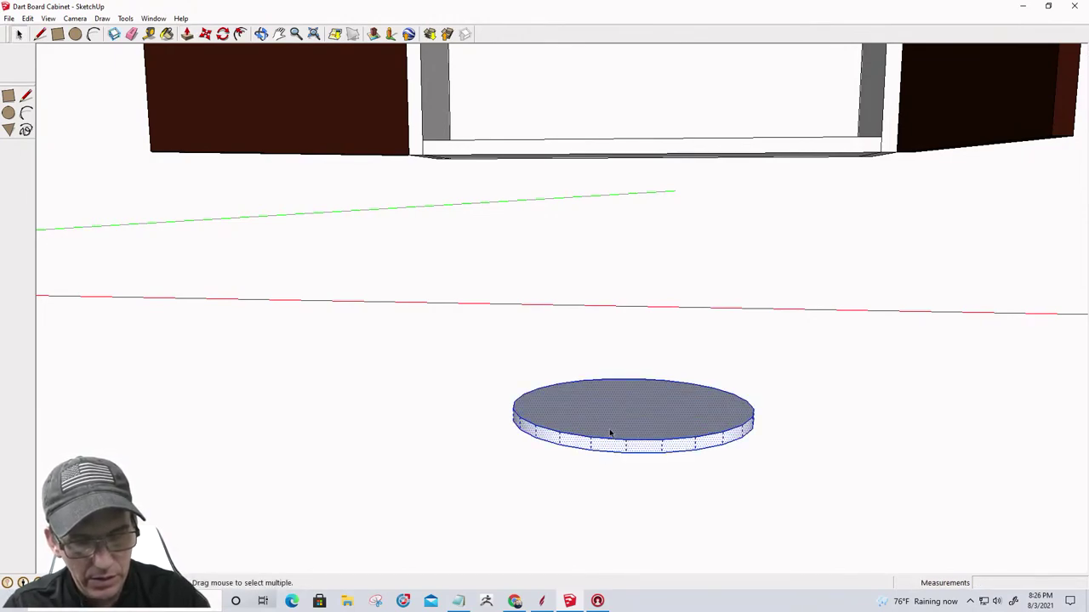
key(g)
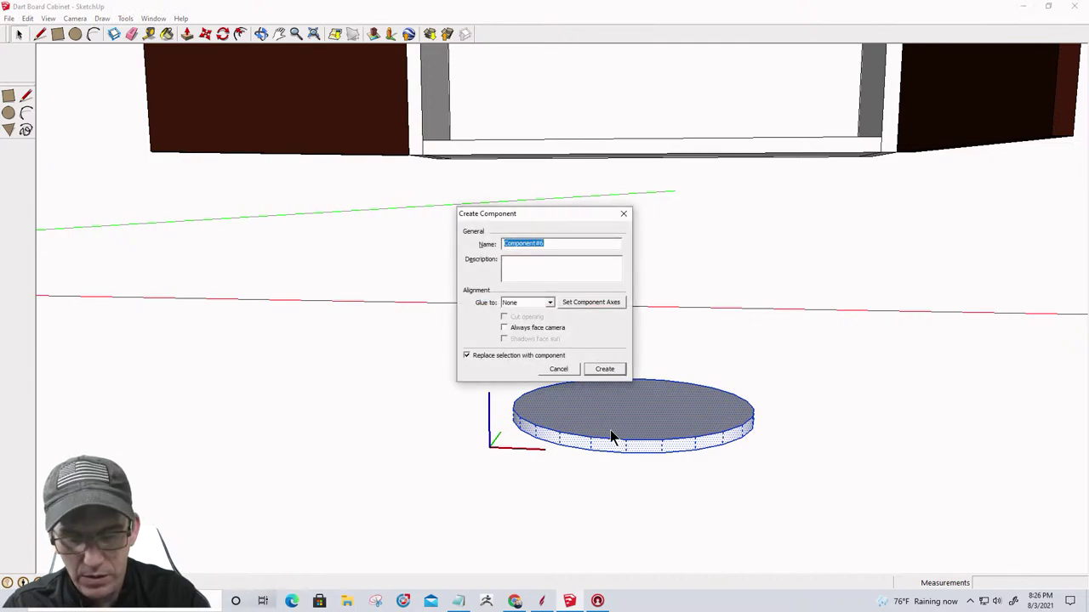
key(Return)
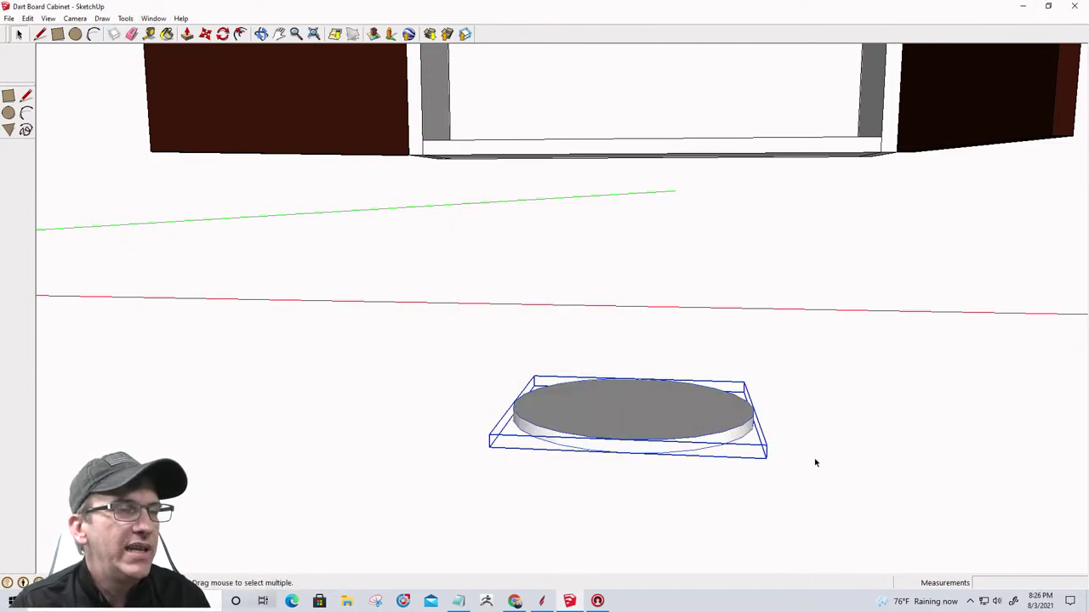
middle_drag(814, 462, 439, 532)
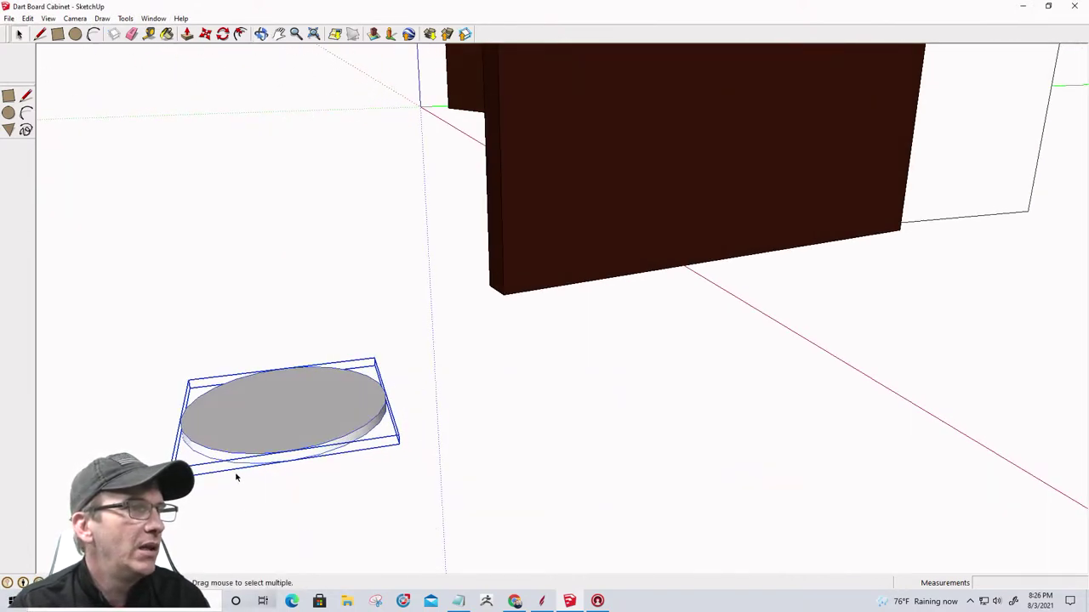
key(q)
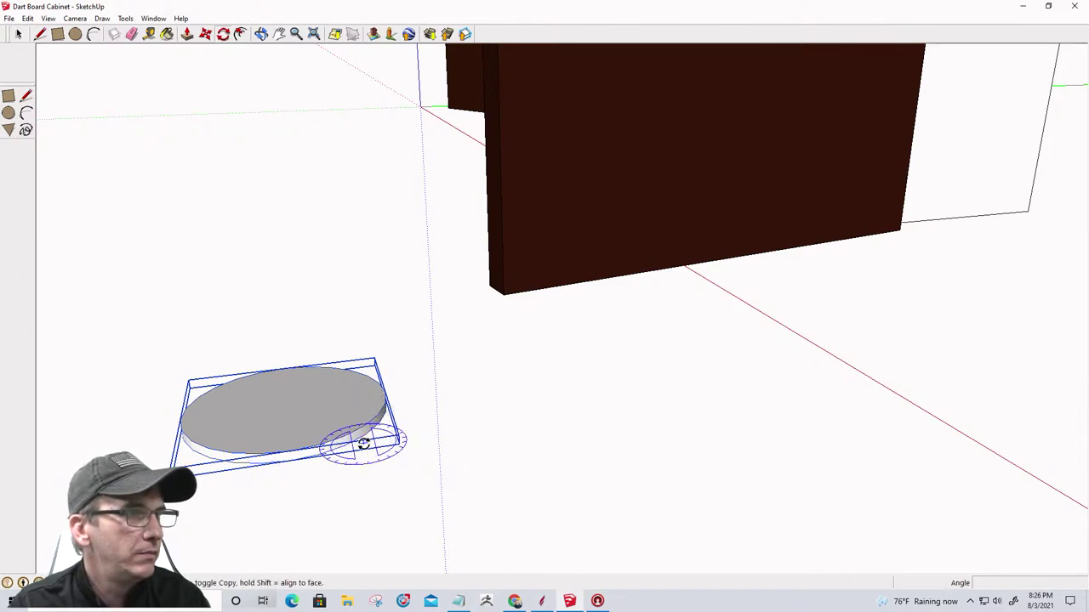
click(391, 445)
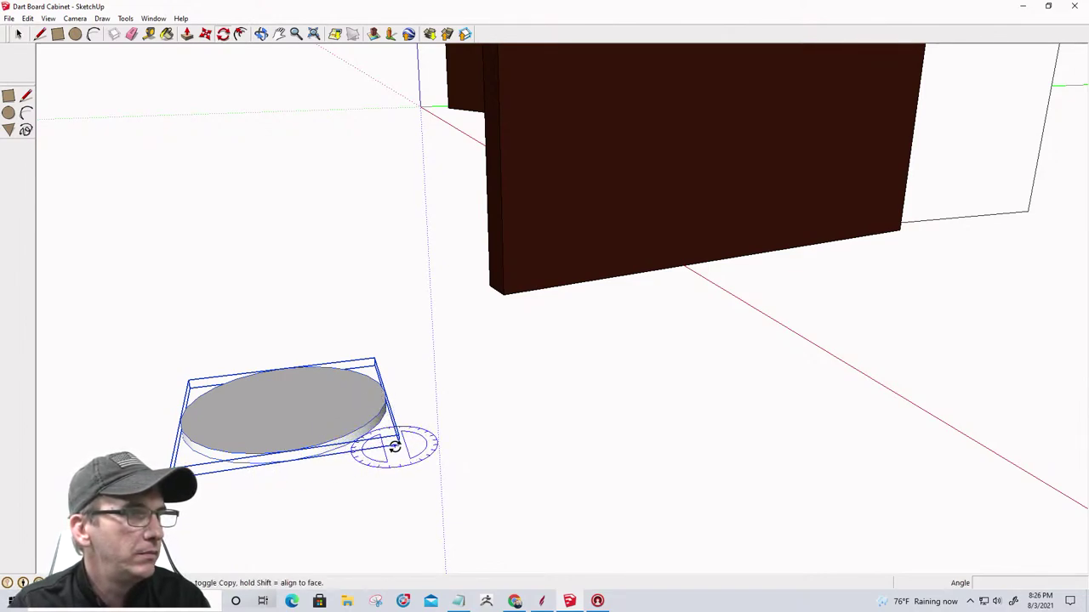
click(225, 469)
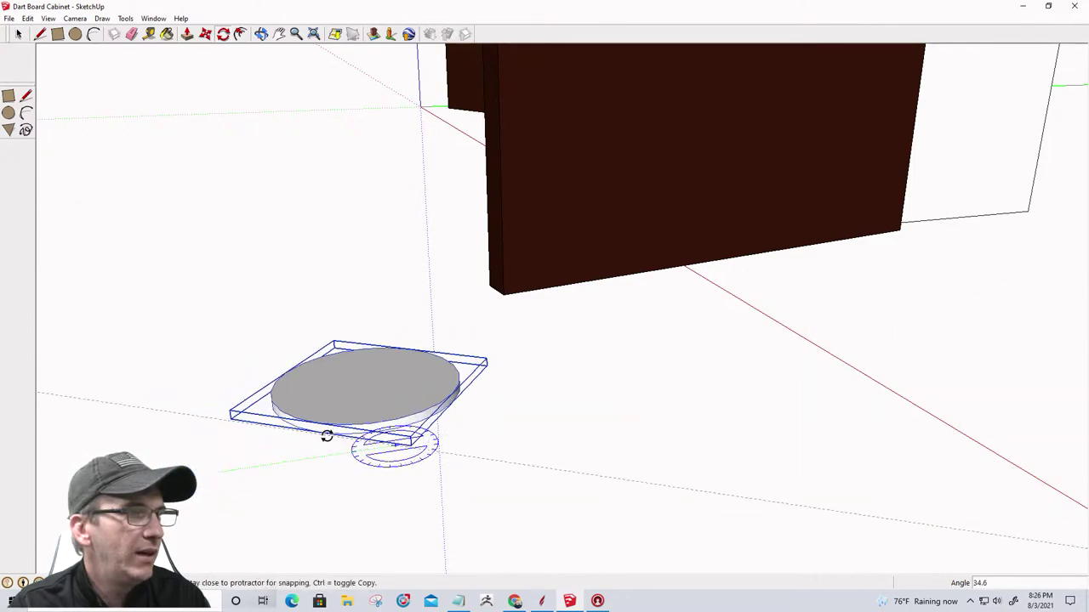
middle_drag(311, 450, 420, 438)
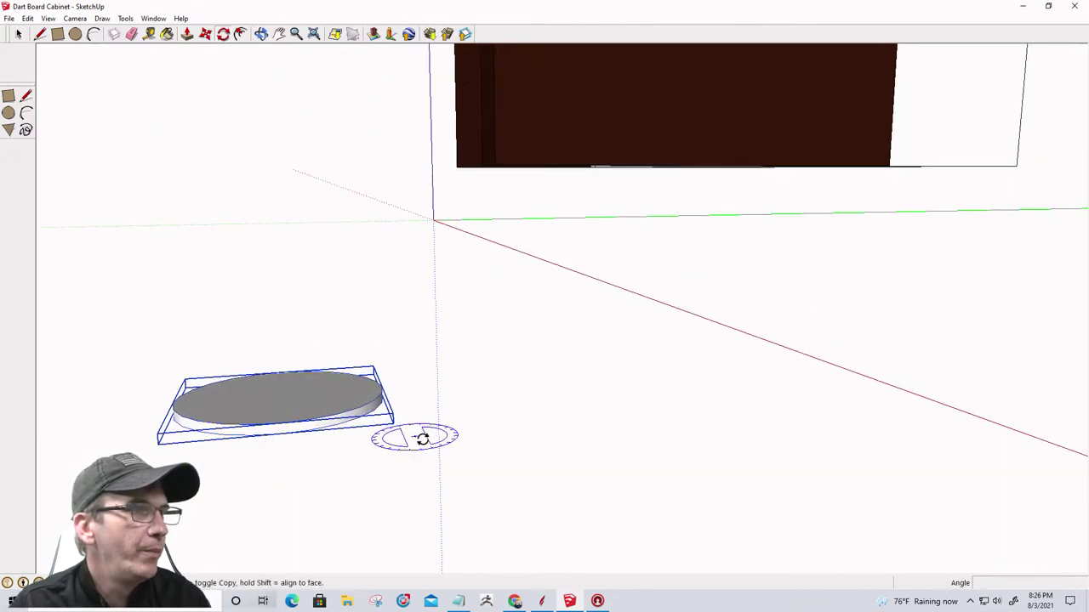
click(361, 410)
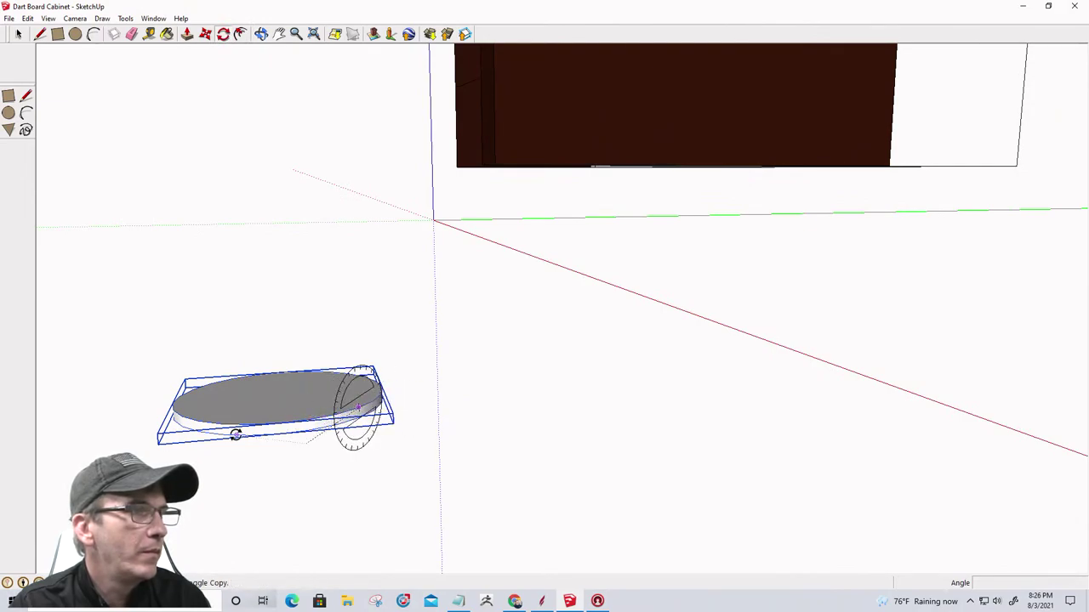
click(215, 419)
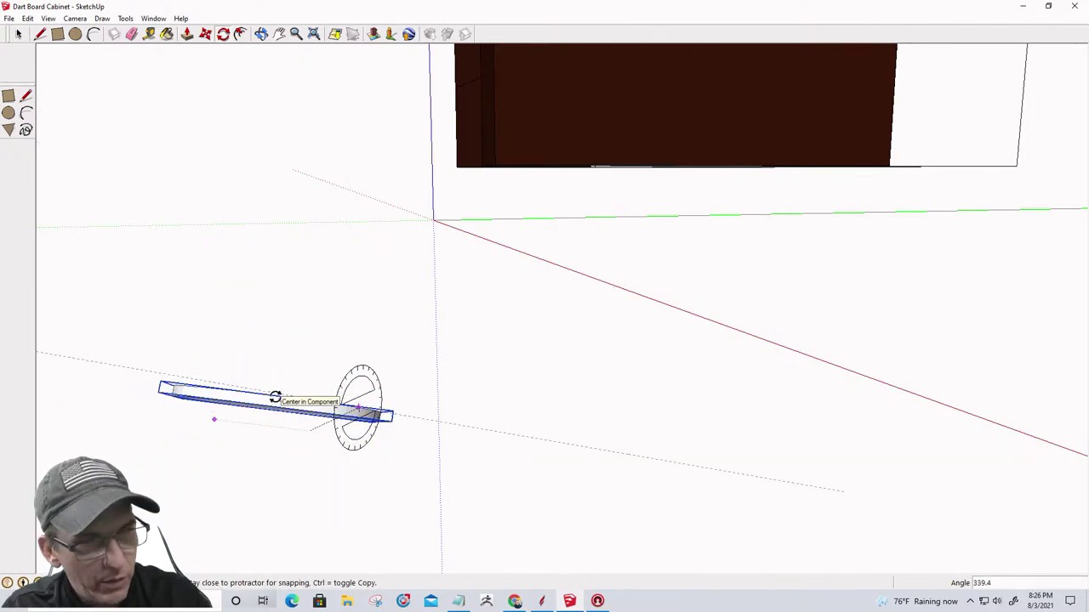
key(Escape)
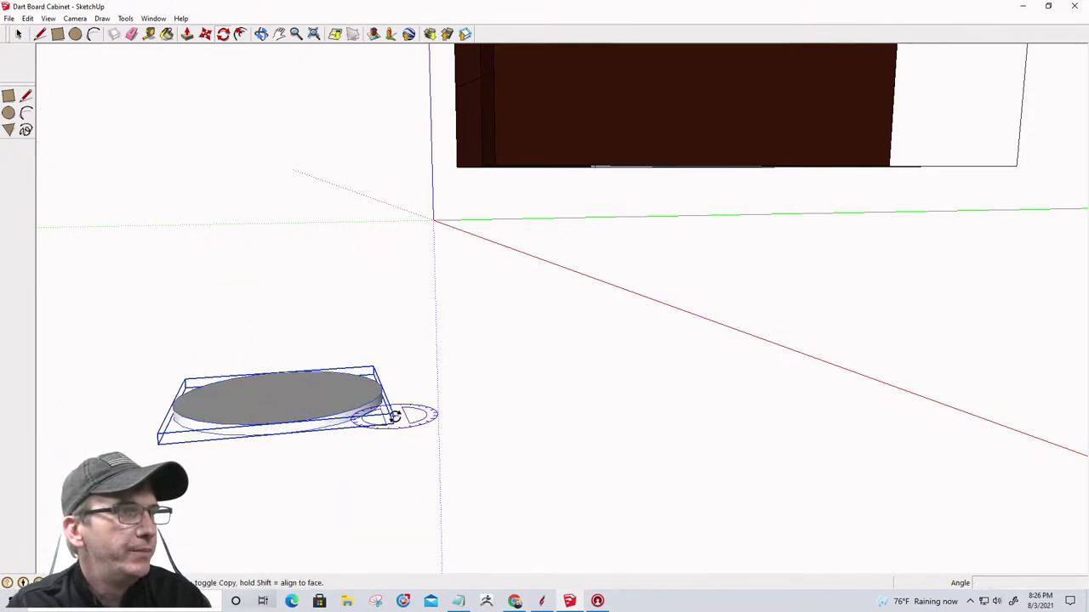
Rotate the disc component upright about a point on its edge so its round face points towards the cabinet's front.
mouse_move(395, 417)
middle_down()
mouse_move(401, 442)
mouse_move(352, 449)
middle_up()
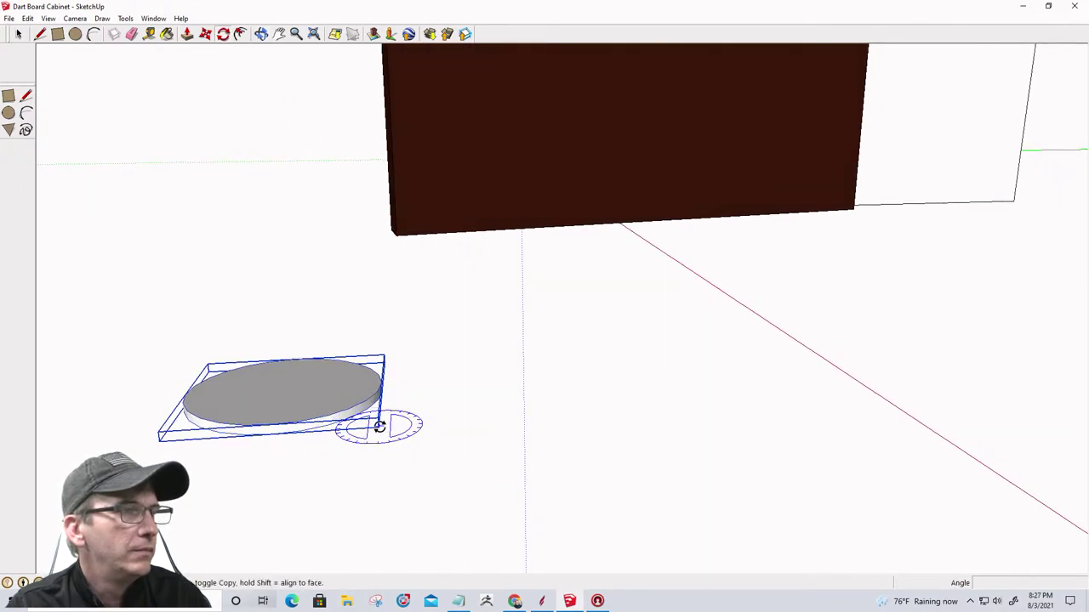
mouse_move(380, 427)
middle_down()
mouse_move(375, 435)
mouse_move(695, 374)
mouse_move(578, 413)
middle_up()
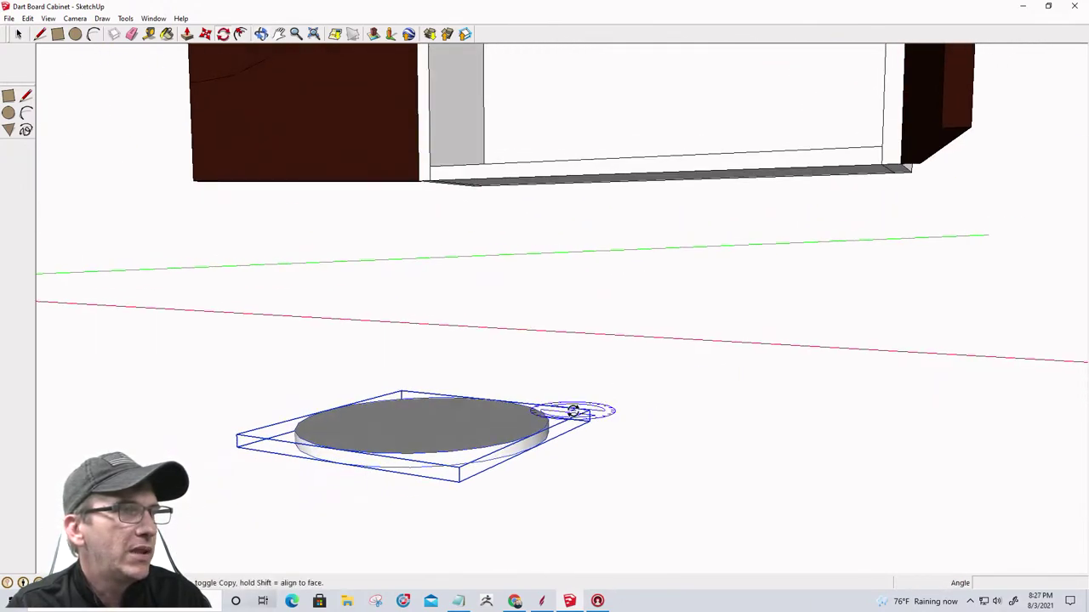
click(530, 448)
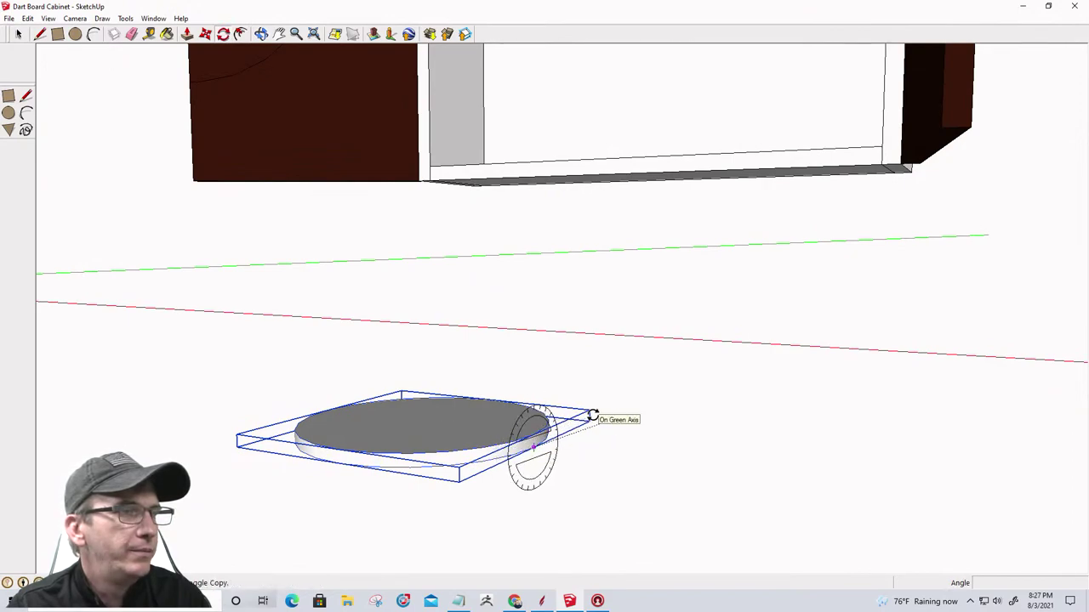
click(593, 415)
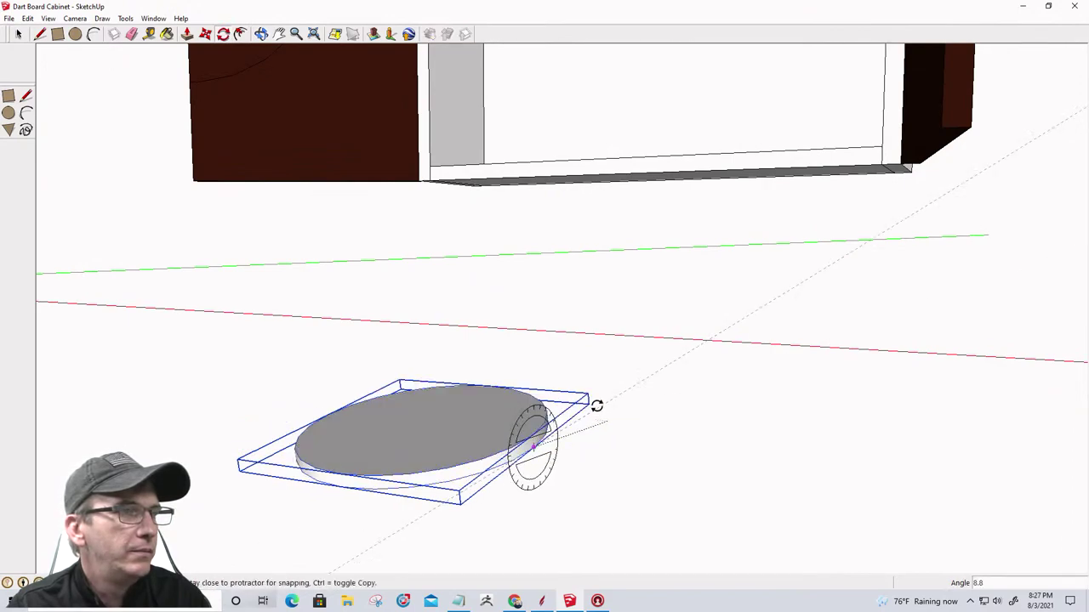
click(539, 470)
middle_drag(536, 469, 652, 479)
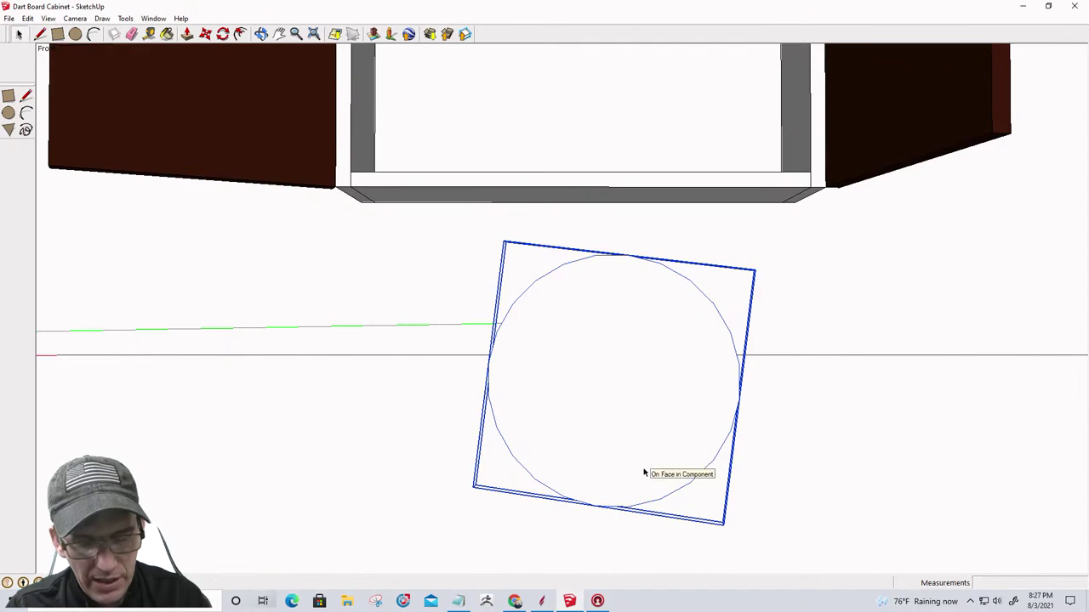
Move the disc component back into the cabinet's interior between the open doors.
key(m)
middle_drag(627, 427, 615, 207)
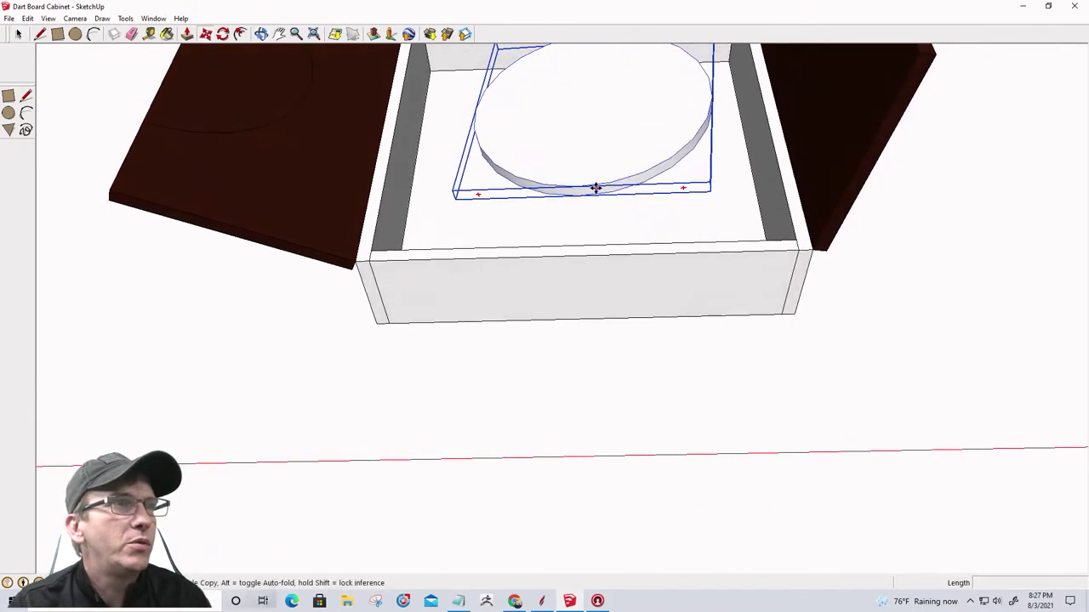
click(595, 188)
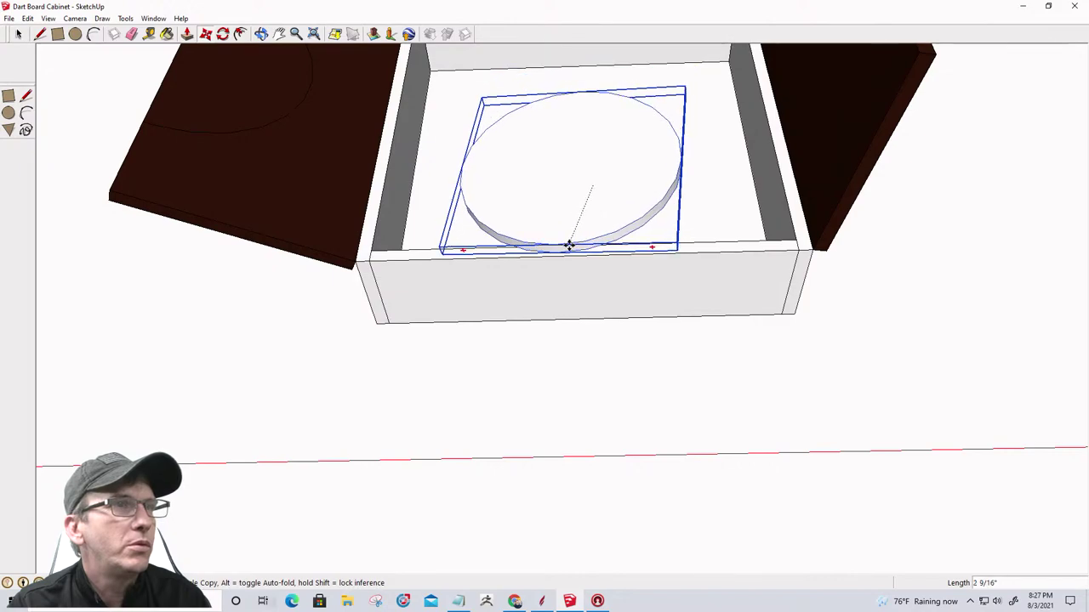
click(626, 252)
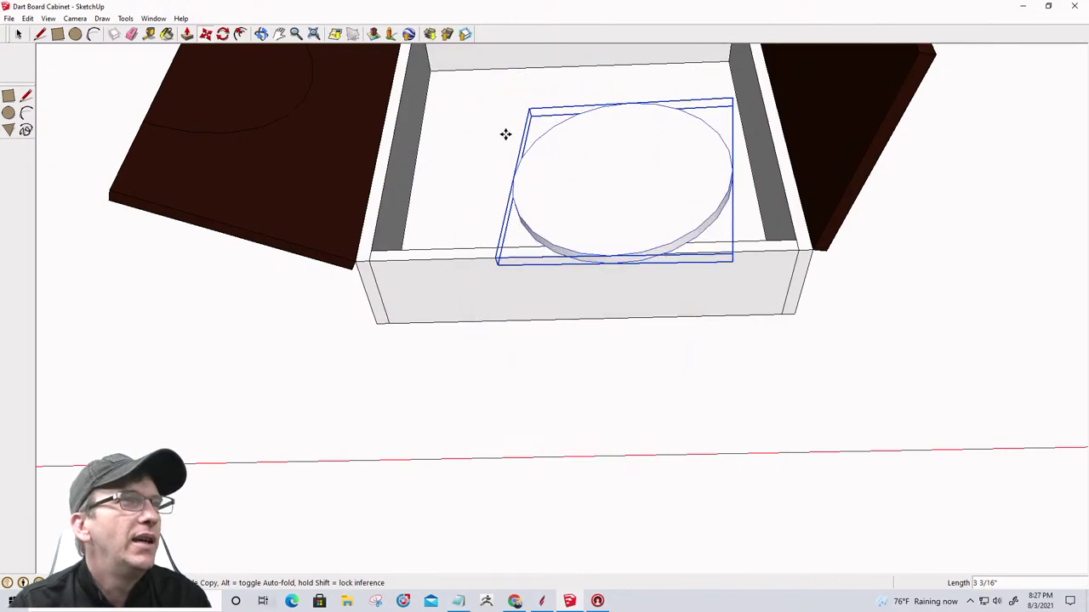
click(526, 119)
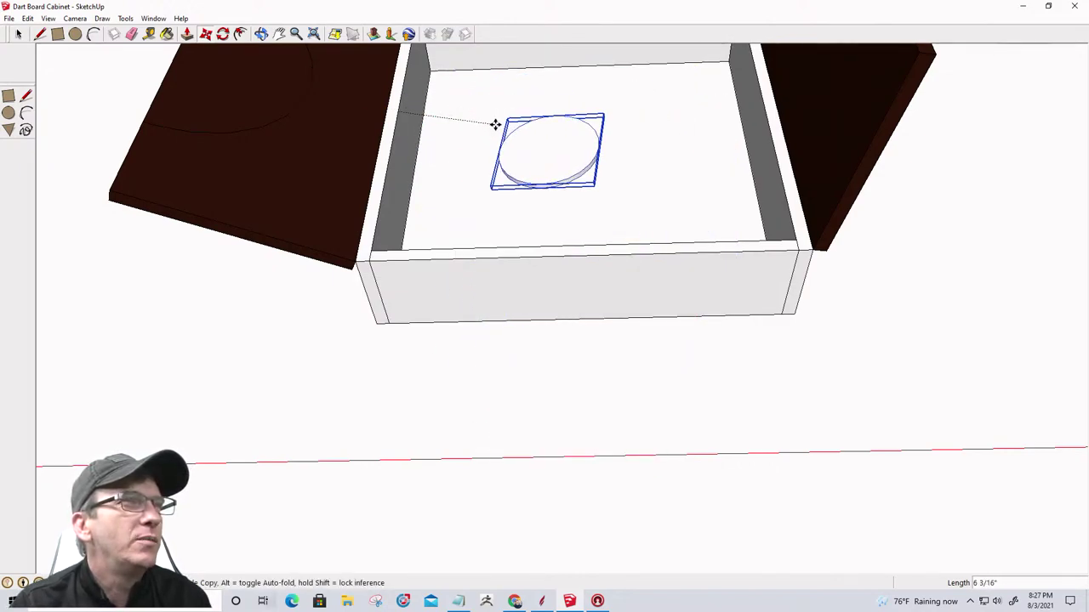
click(530, 127)
Scale the disc up uniformly from its corner by a factor of 1.50.
scroll(608, 177, up, 2)
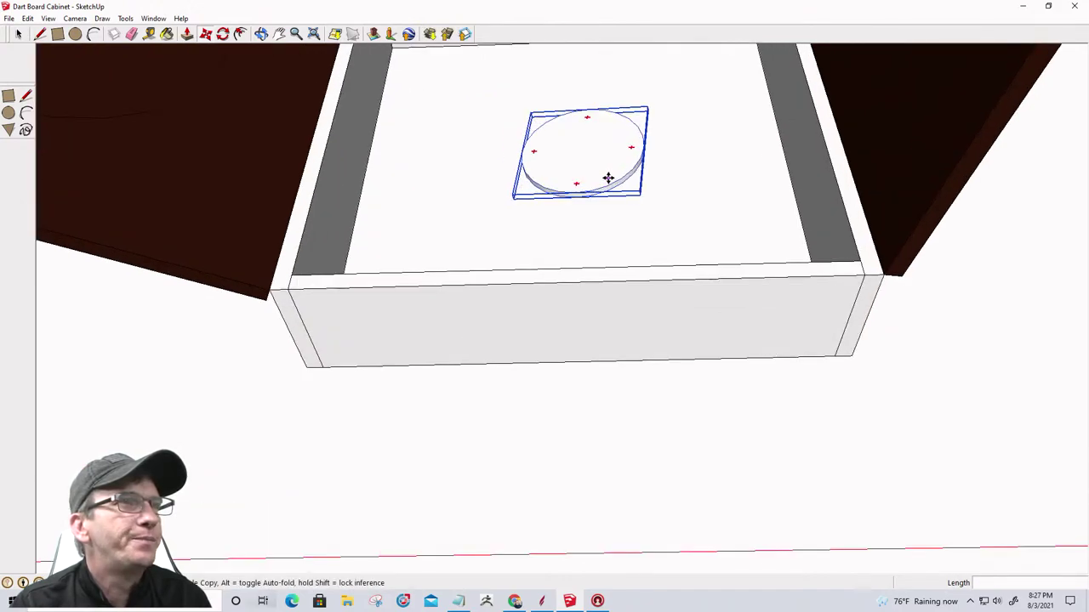
scroll(608, 177, up, 1)
key(s)
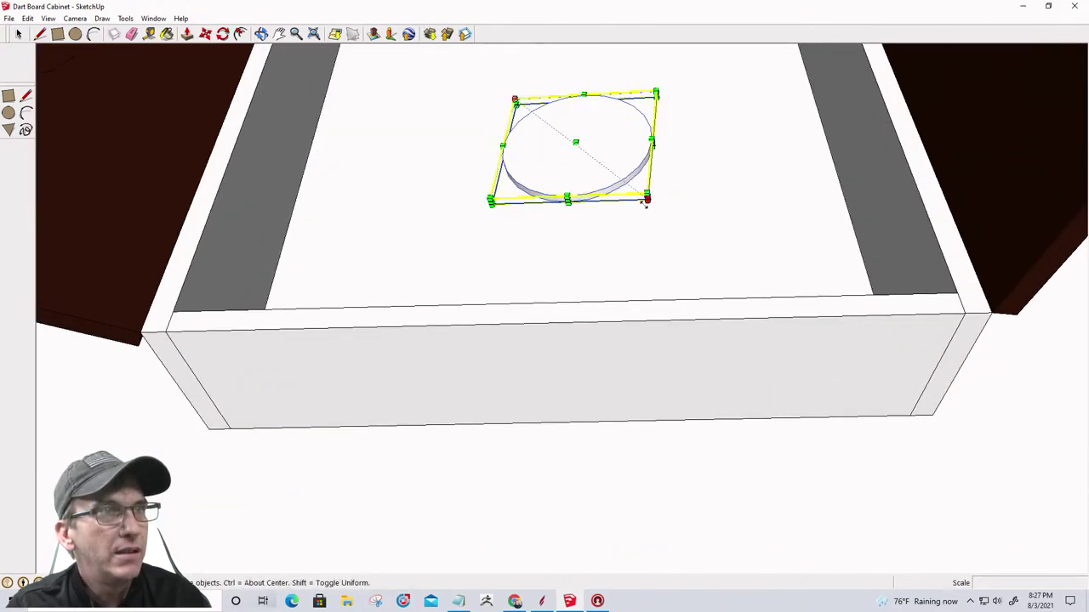
drag(646, 196, 720, 283)
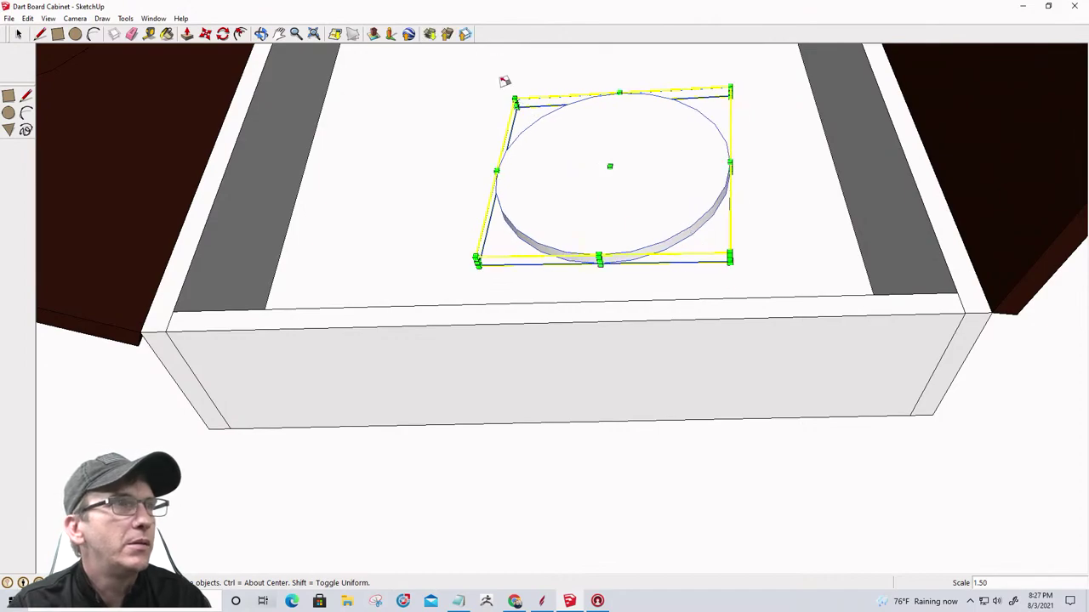
Move the disc component to the middle of the cabinet's back panel and clear the selection.
scroll(566, 175, down, 3)
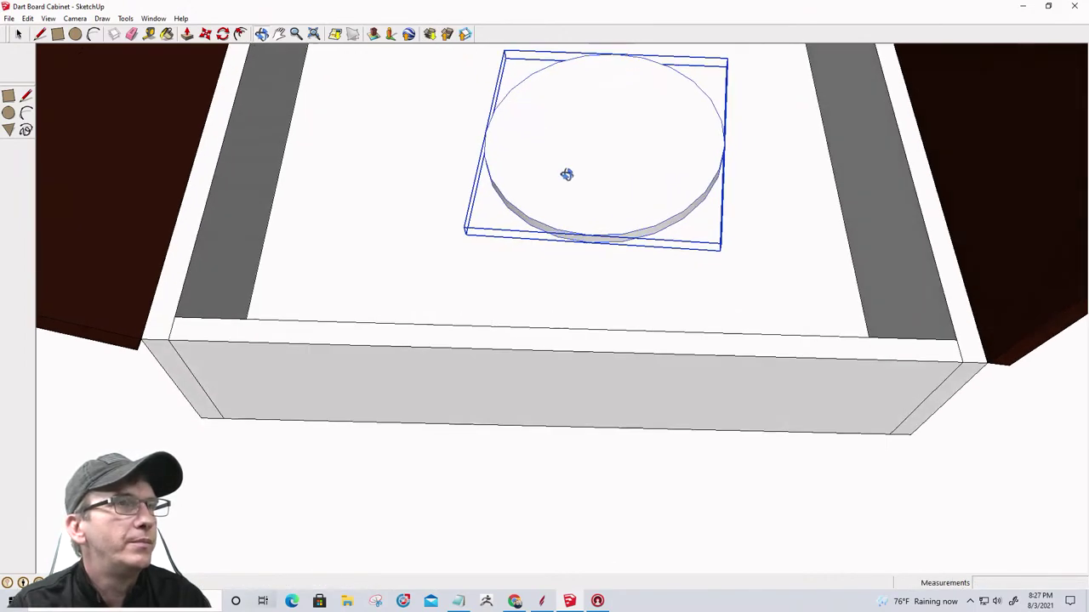
middle_drag(567, 175, 561, 270)
key(m)
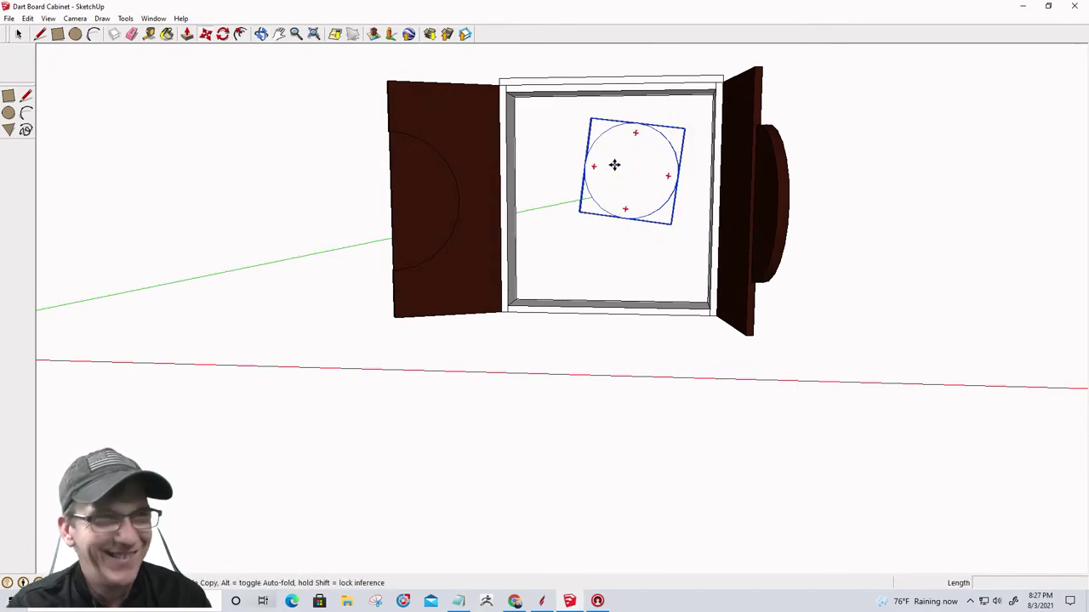
click(626, 166)
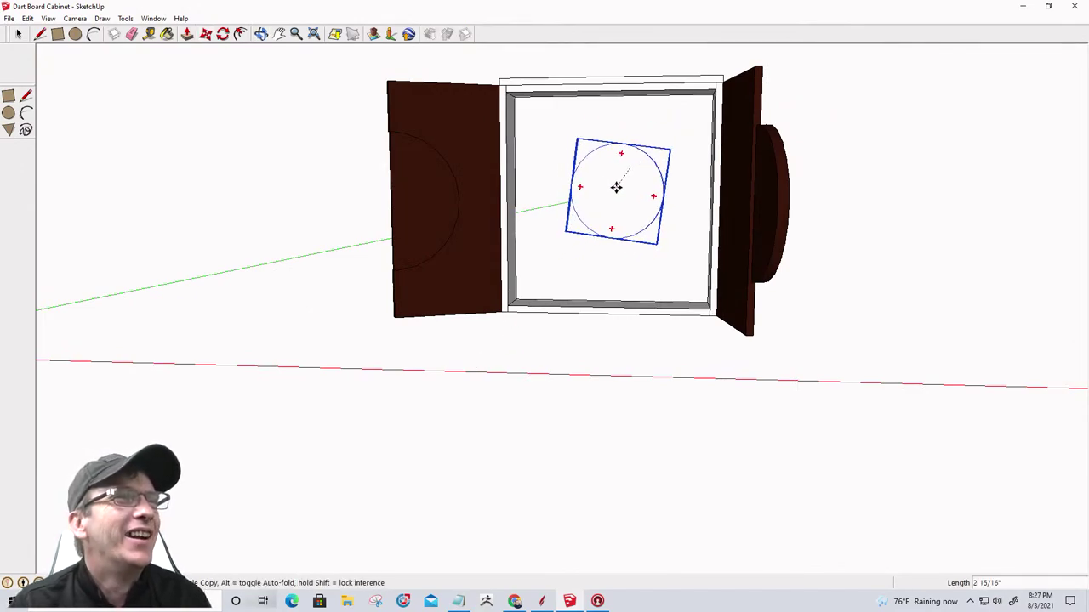
click(615, 186)
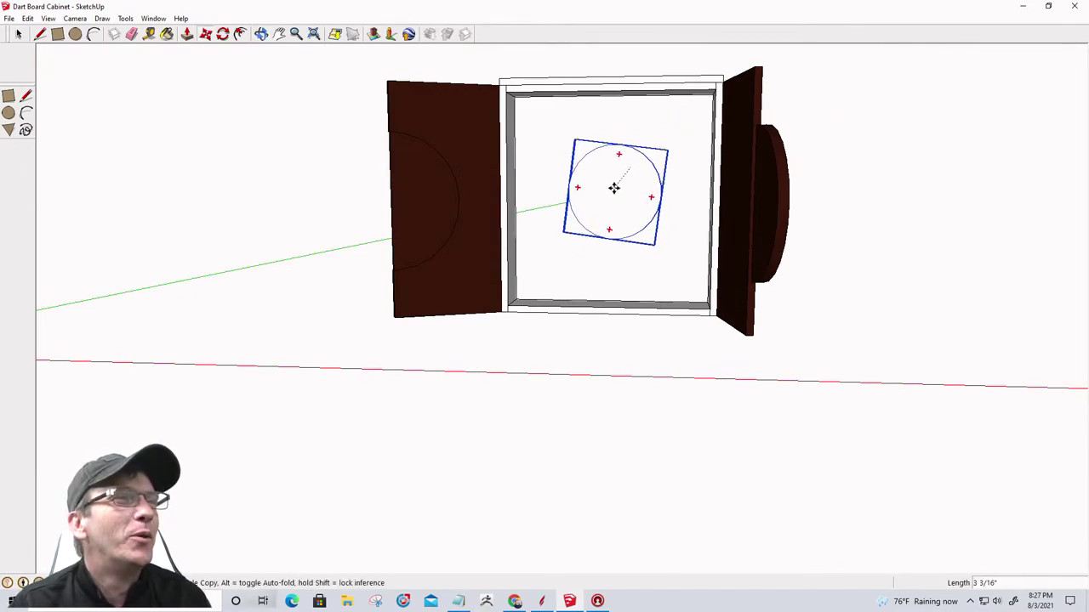
click(520, 363)
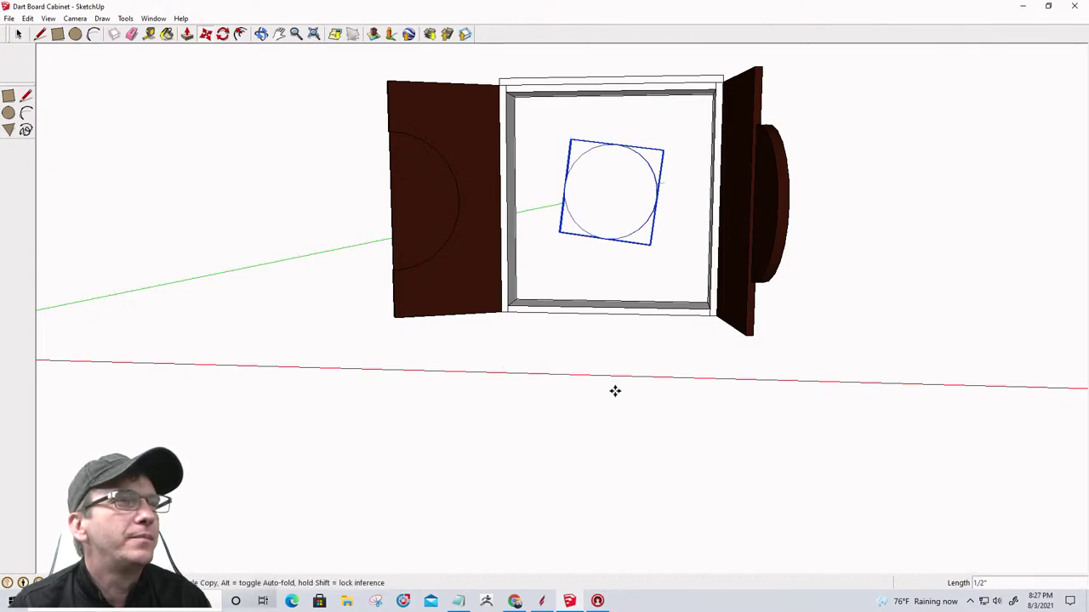
key(ctrl+t)
middle_drag(614, 390, 700, 340)
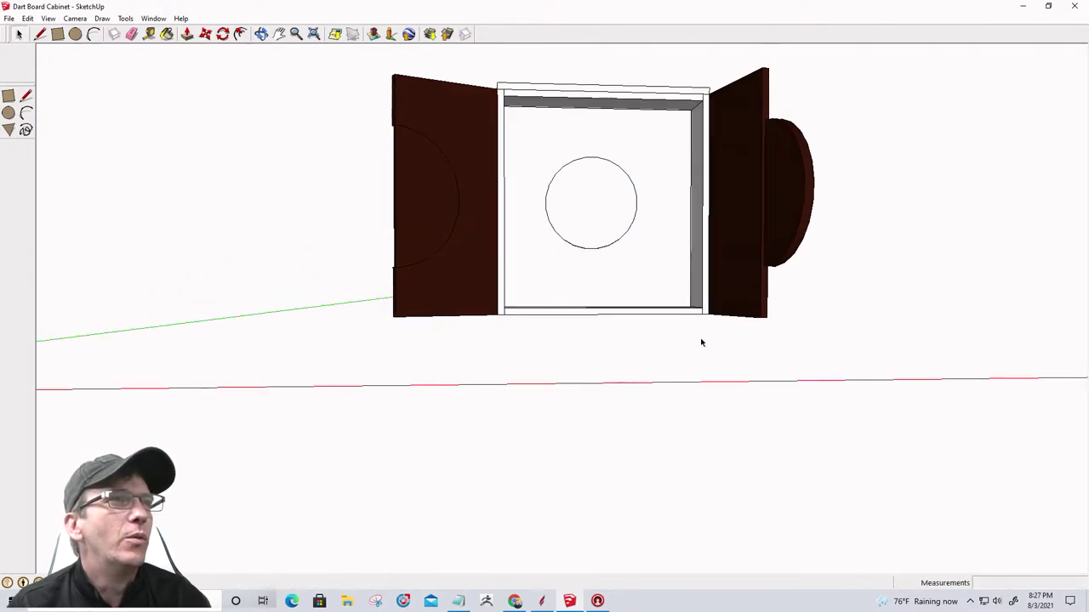
Scale the disc component up uniformly from its corner so it fills most of the cabinet's interior width.
scroll(581, 214, up, 5)
scroll(582, 218, down, 2)
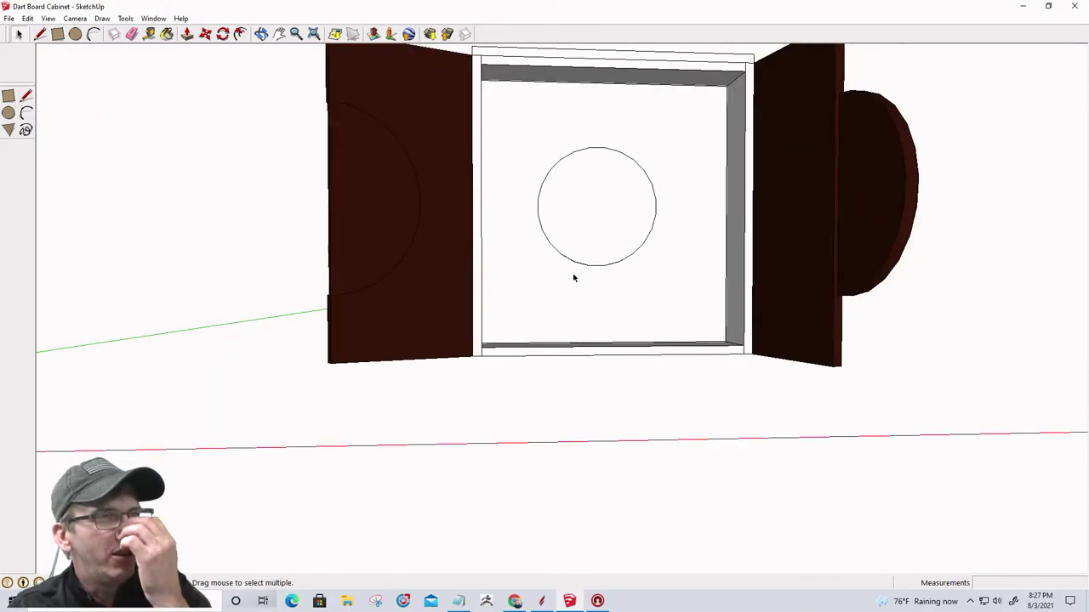
click(591, 264)
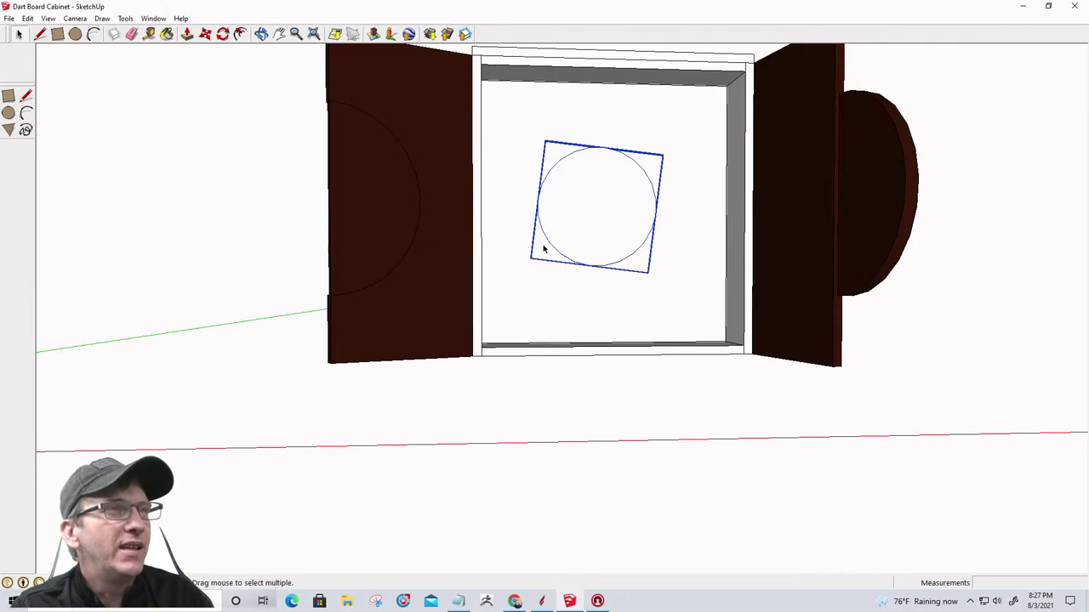
key(s)
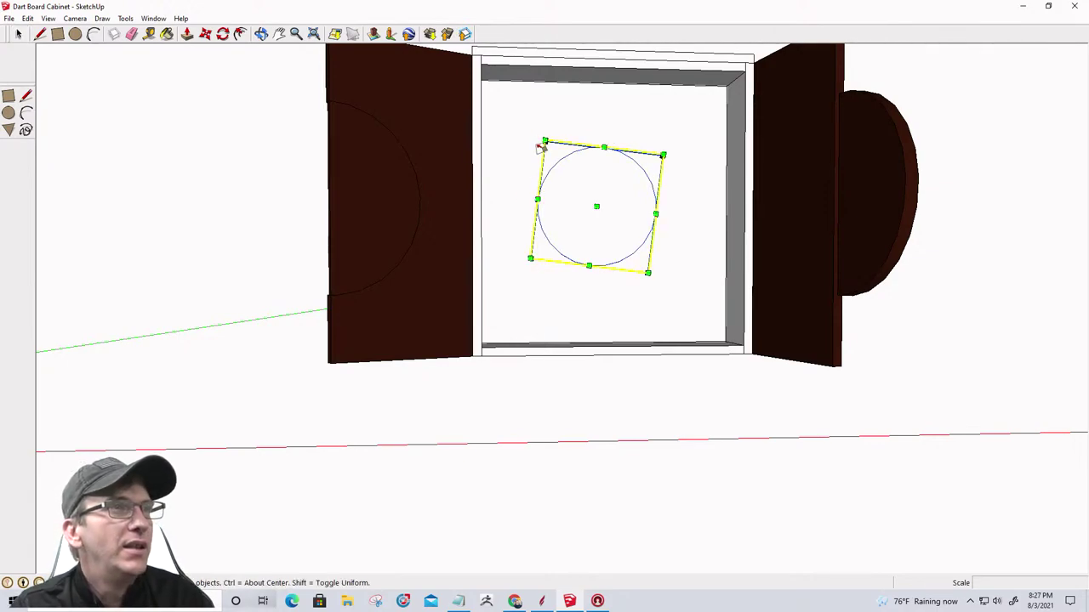
middle_drag(532, 128, 620, 243)
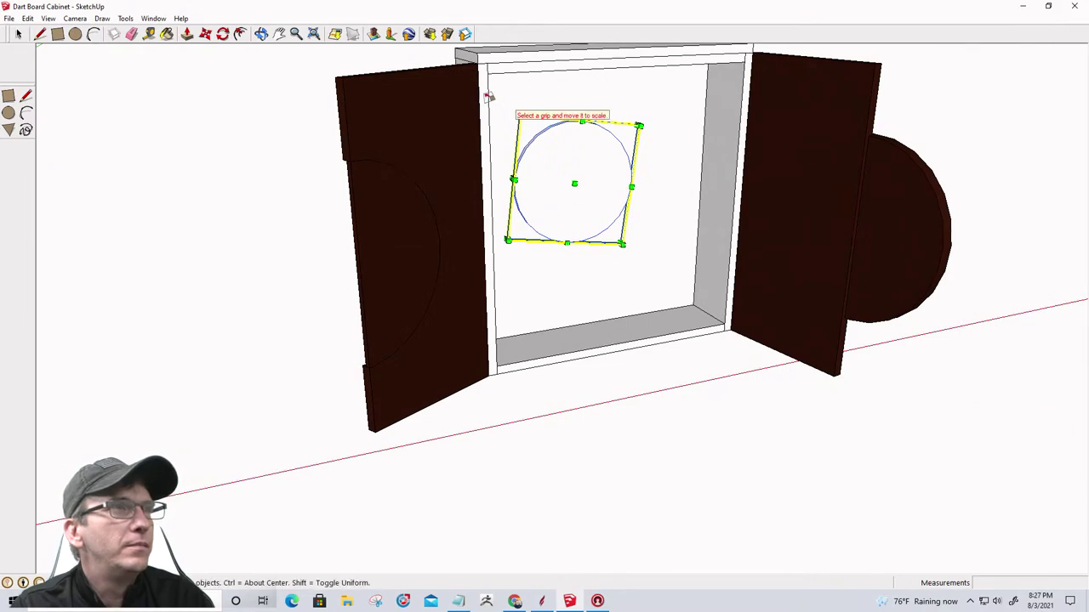
click(513, 114)
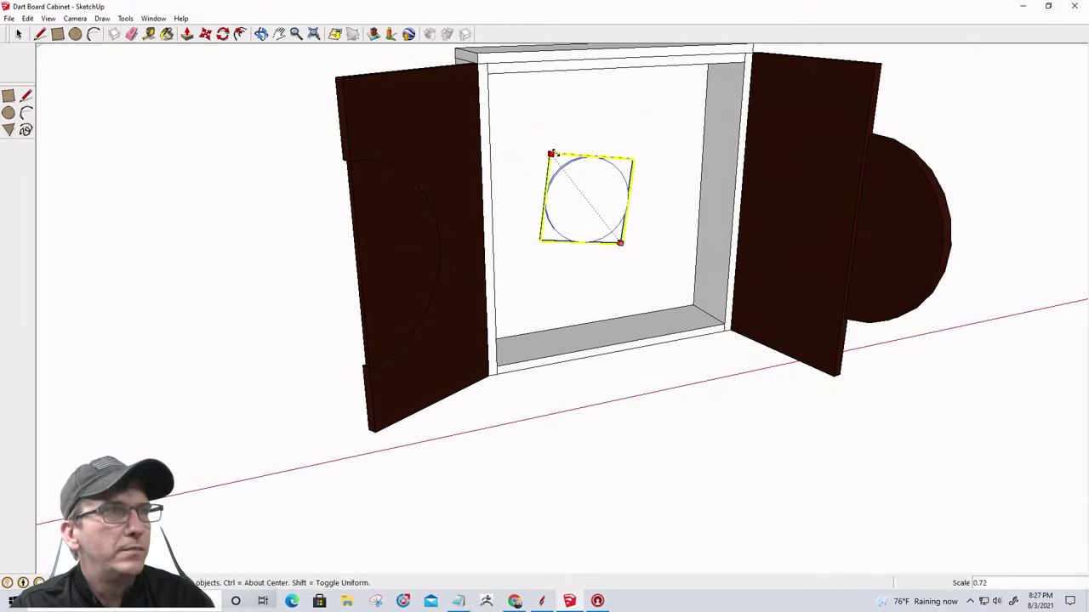
click(366, 54)
Move the enlarged disc back inside the cabinet frame, roughly centred between the side panels, and deselect it.
key(m)
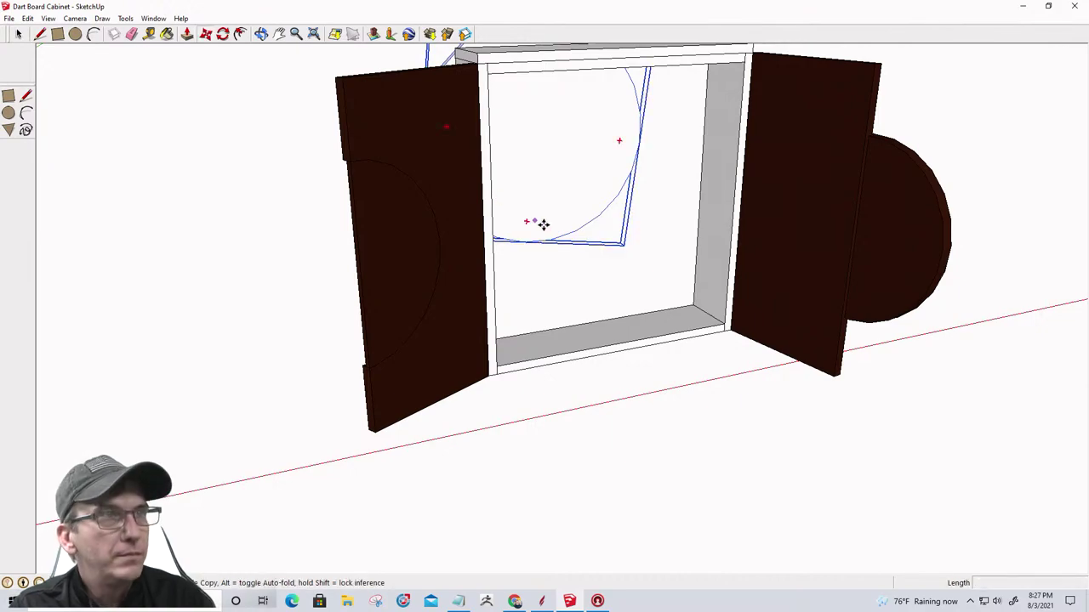
mouse_move(554, 179)
middle_down()
mouse_move(572, 214)
mouse_move(552, 175)
middle_up()
click(553, 174)
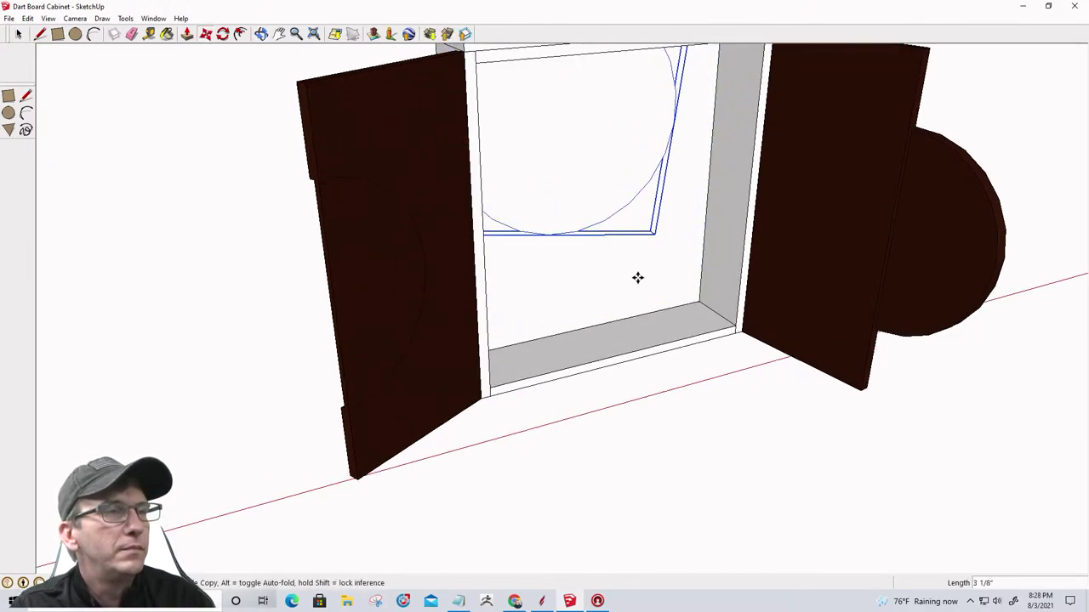
middle_drag(637, 277, 565, 211)
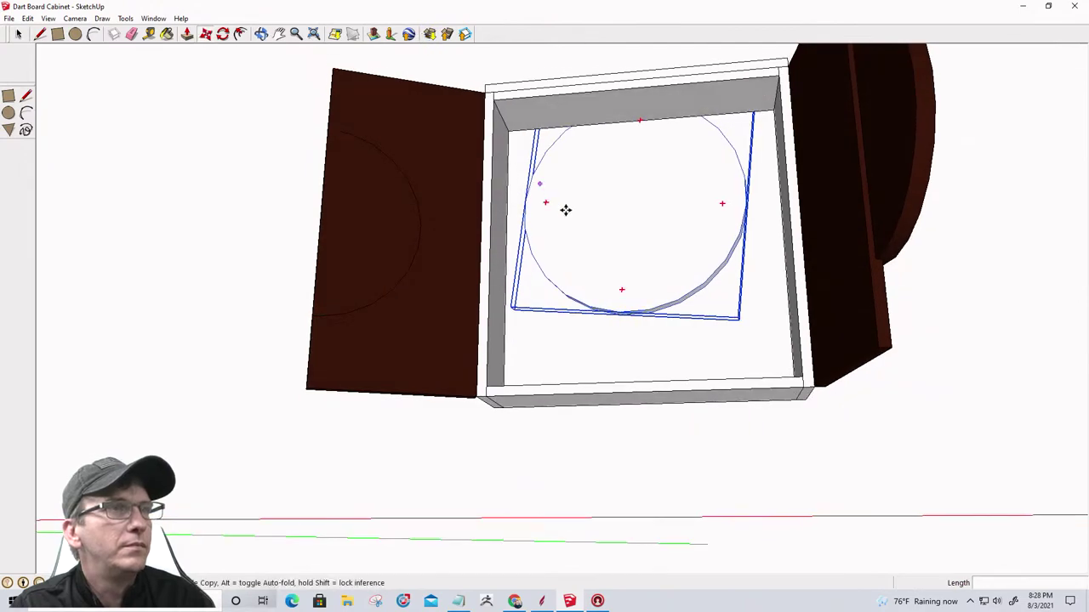
click(662, 346)
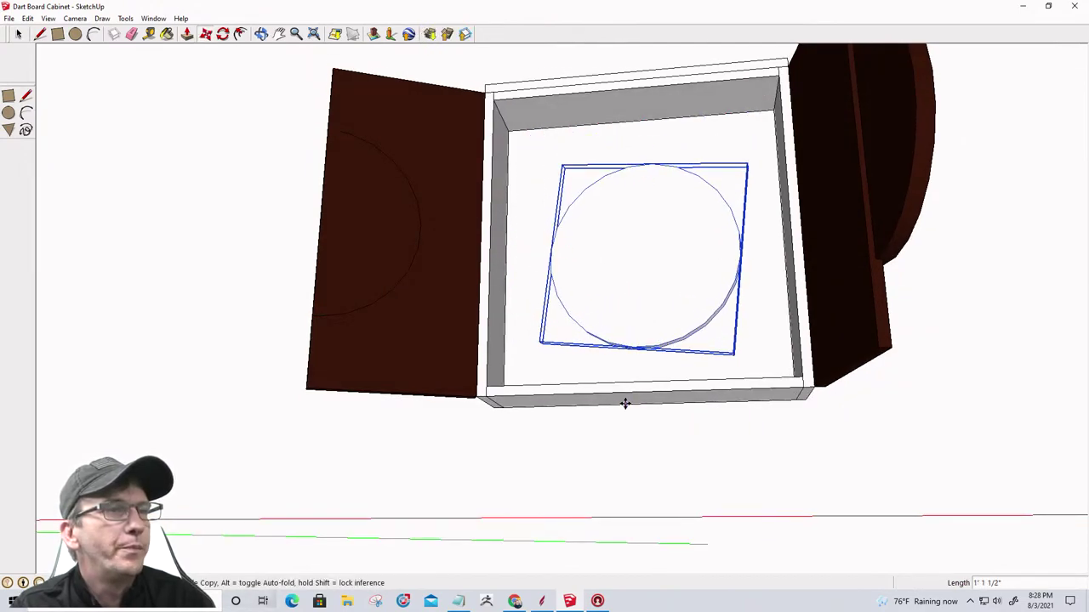
key(space)
click(544, 461)
Examine the open cabinet's interior, frame and doors around the enlarged dart board from several front angles.
middle_drag(544, 461, 656, 323)
scroll(656, 323, up, 1)
scroll(663, 323, down, 1)
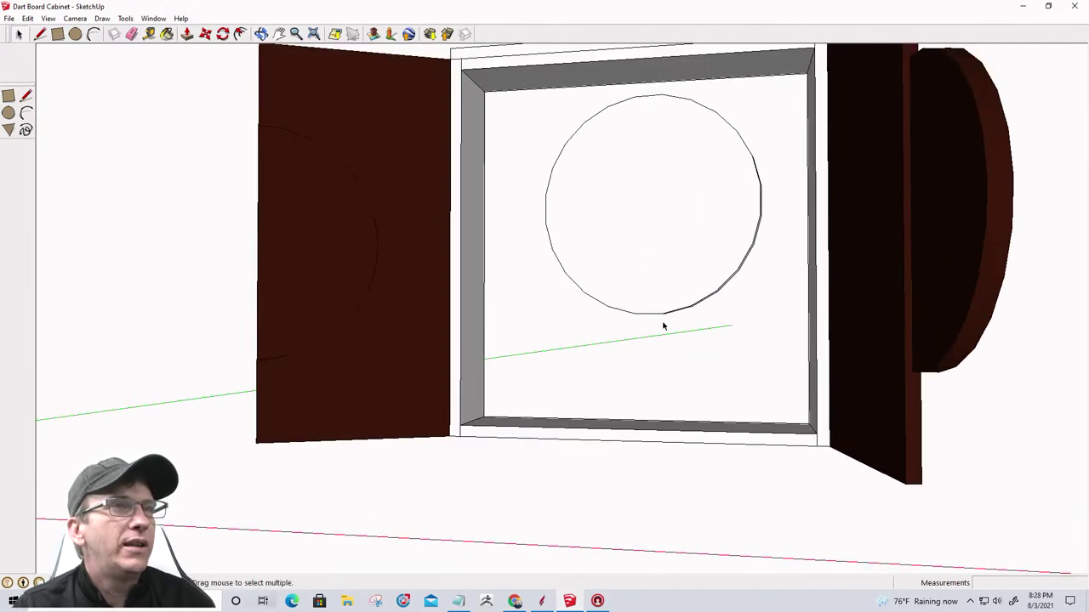
scroll(663, 323, up, 1)
scroll(527, 412, down, 1)
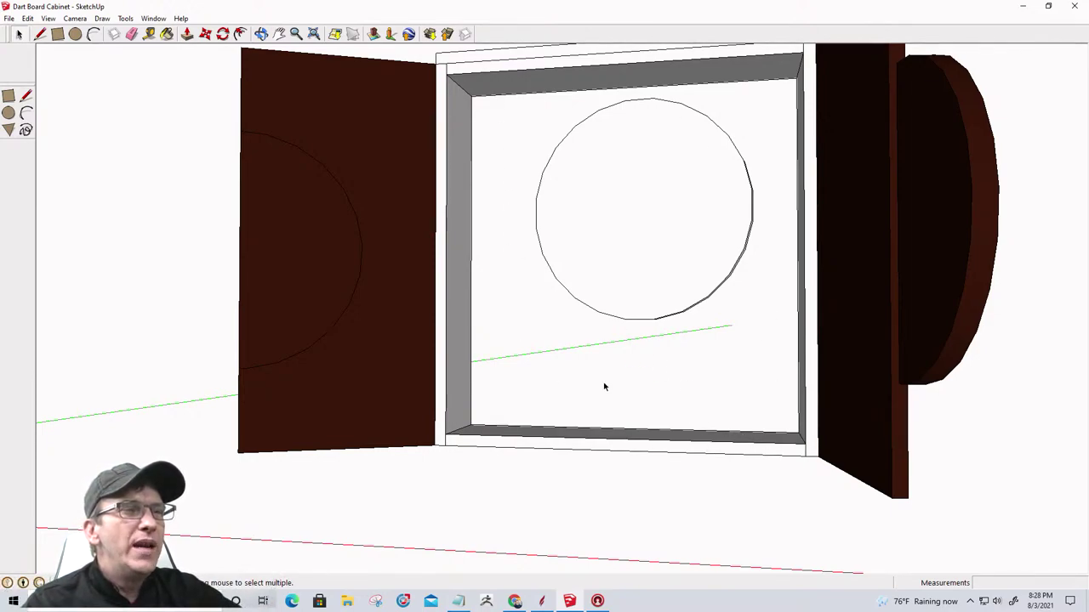
middle_drag(570, 408, 693, 389)
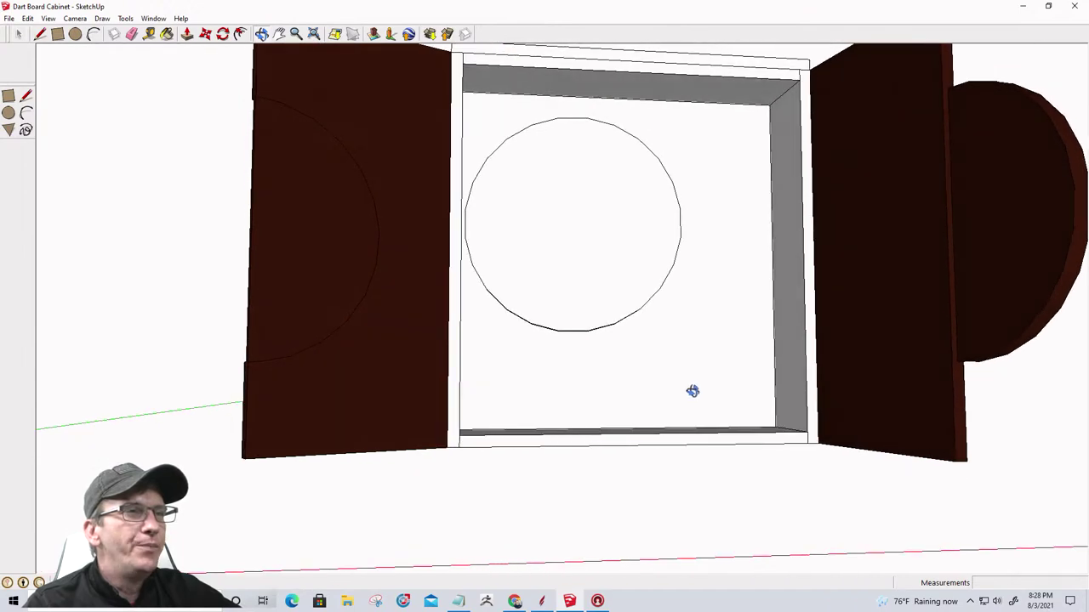
scroll(459, 442, up, 2)
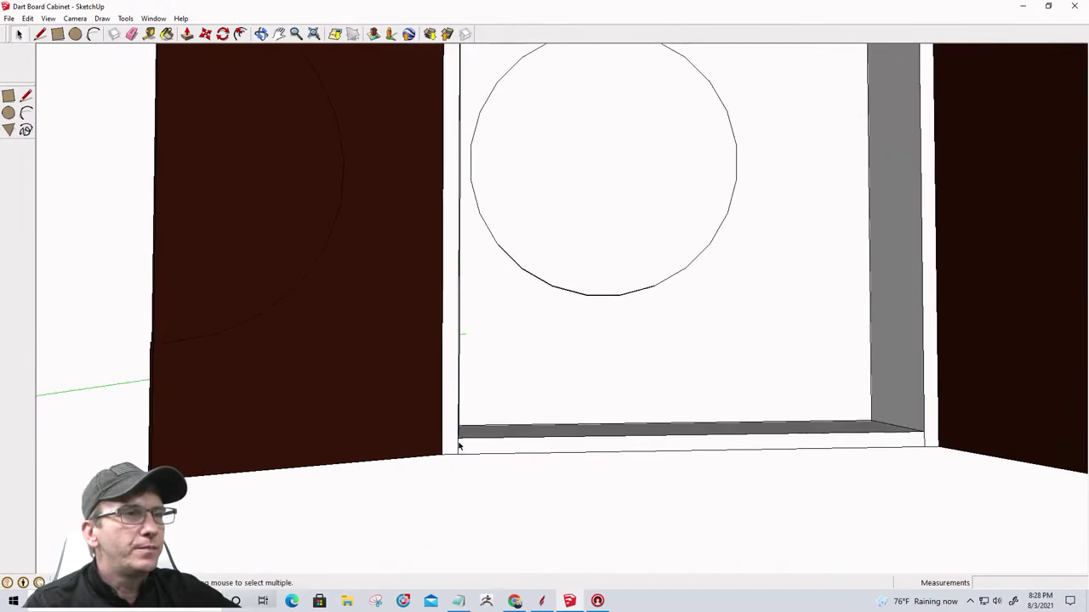
key(f)
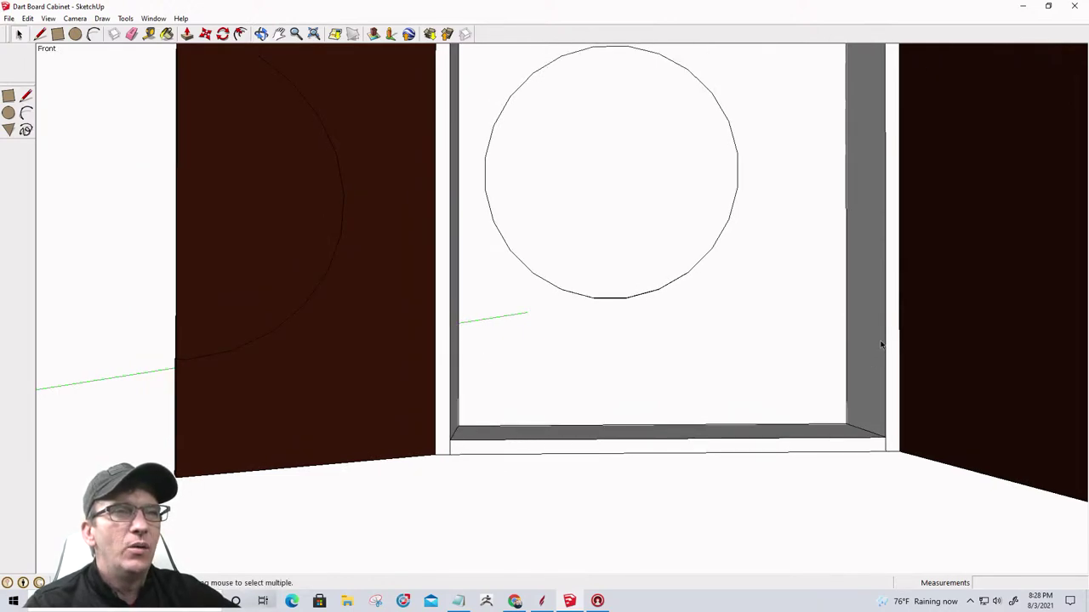
scroll(835, 431, down, 2)
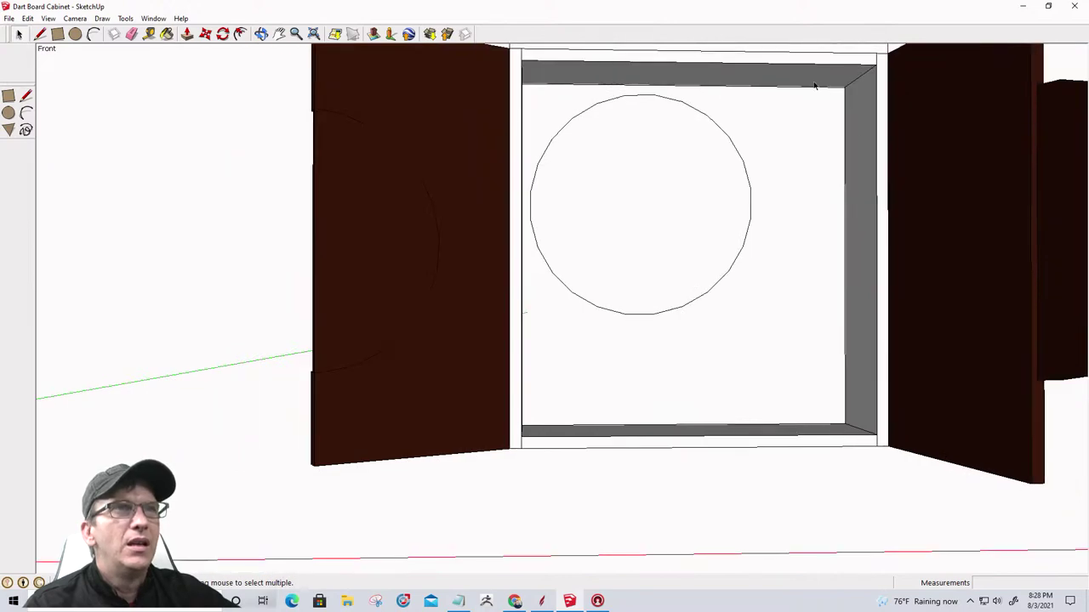
mouse_move(727, 180)
middle_down()
mouse_move(695, 260)
mouse_move(656, 167)
mouse_move(658, 195)
middle_up()
scroll(671, 229, down, 3)
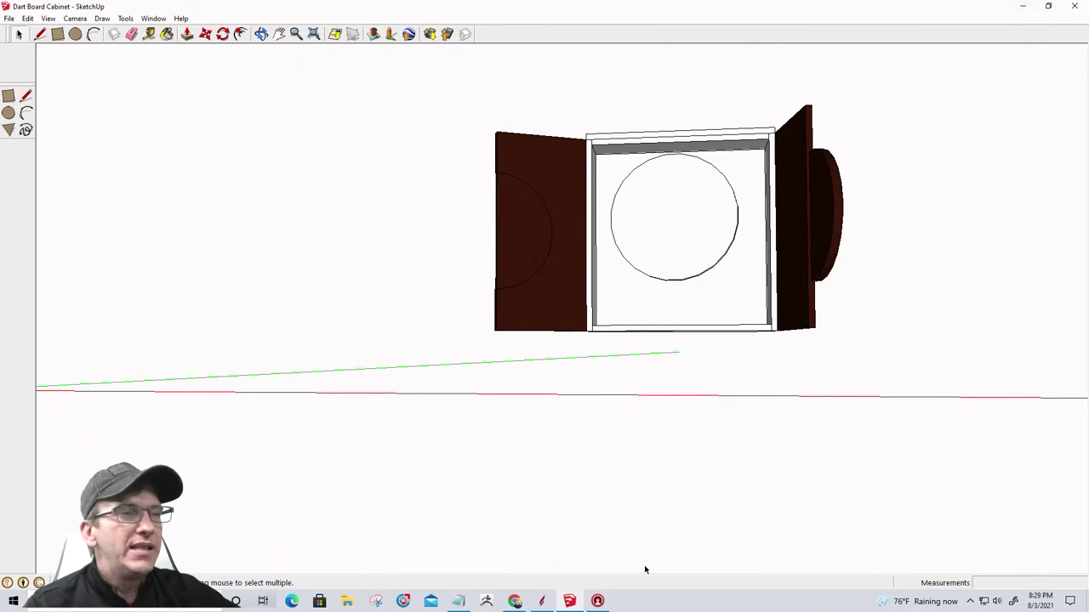
Switch between Aspire and SketchUp to check the progress of the 3D Finish 1 toolpath calculation.
click(542, 601)
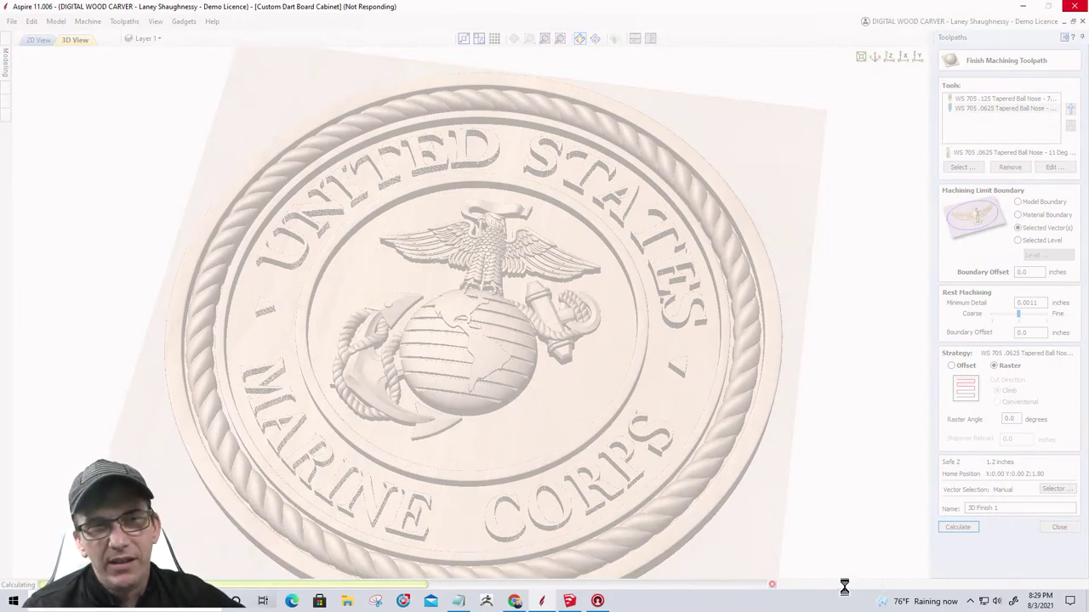
mouse_move(571, 601)
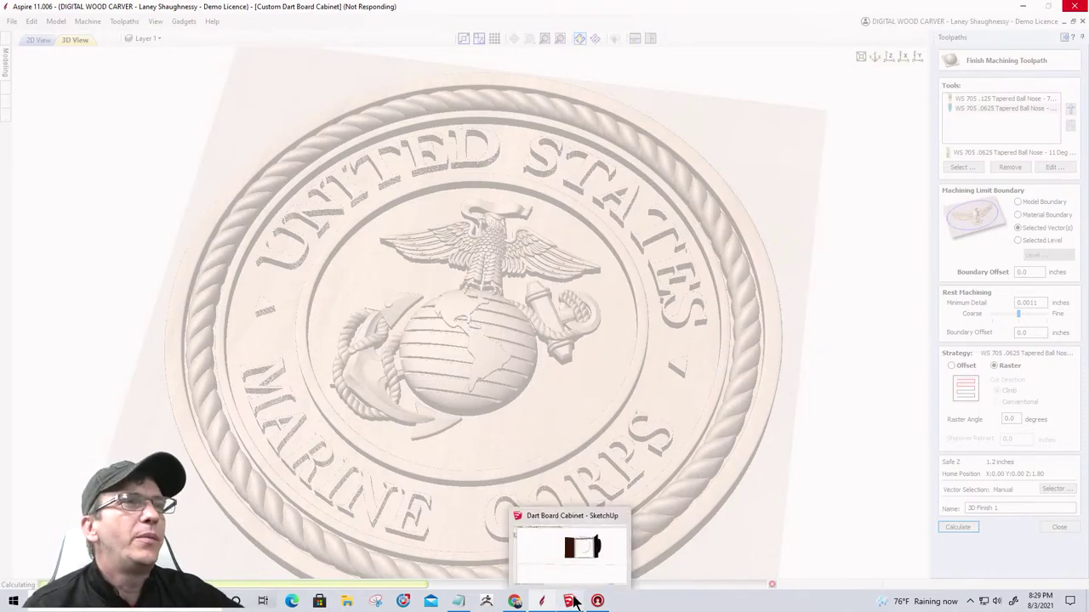
click(586, 592)
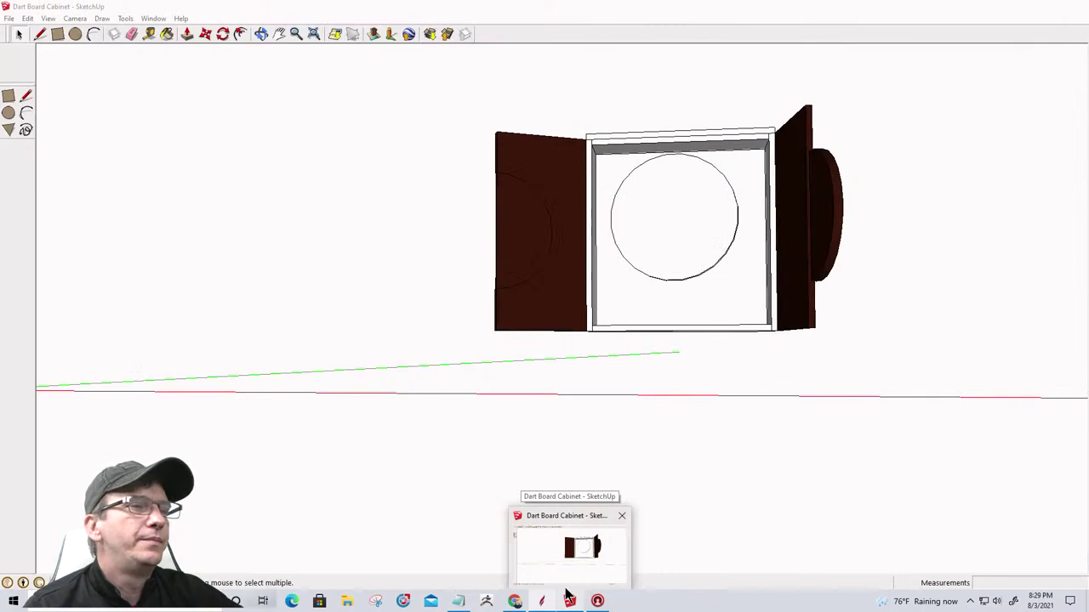
click(568, 598)
click(540, 603)
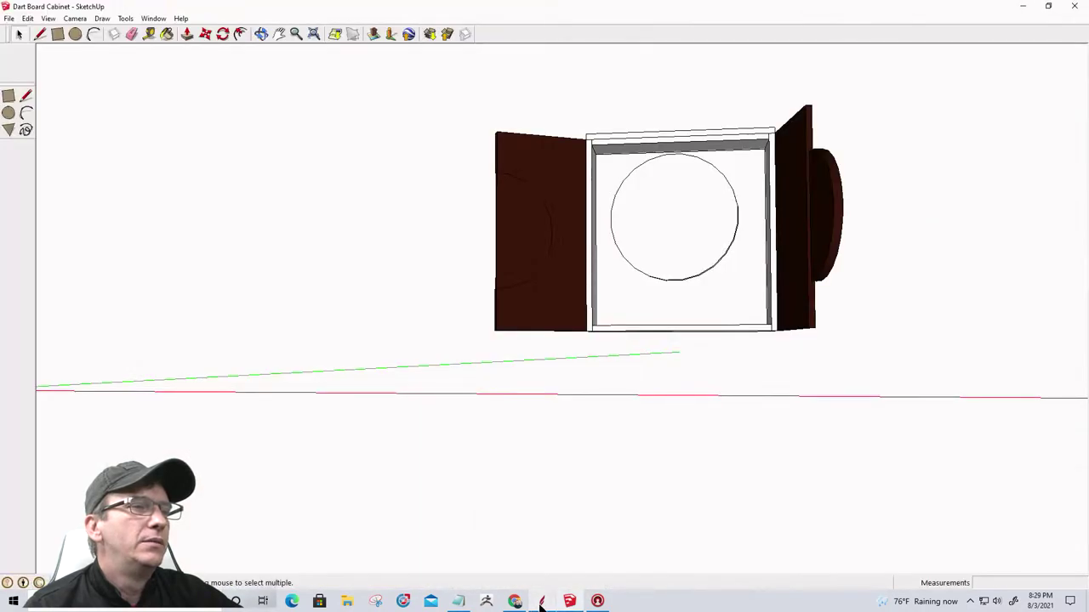
click(541, 603)
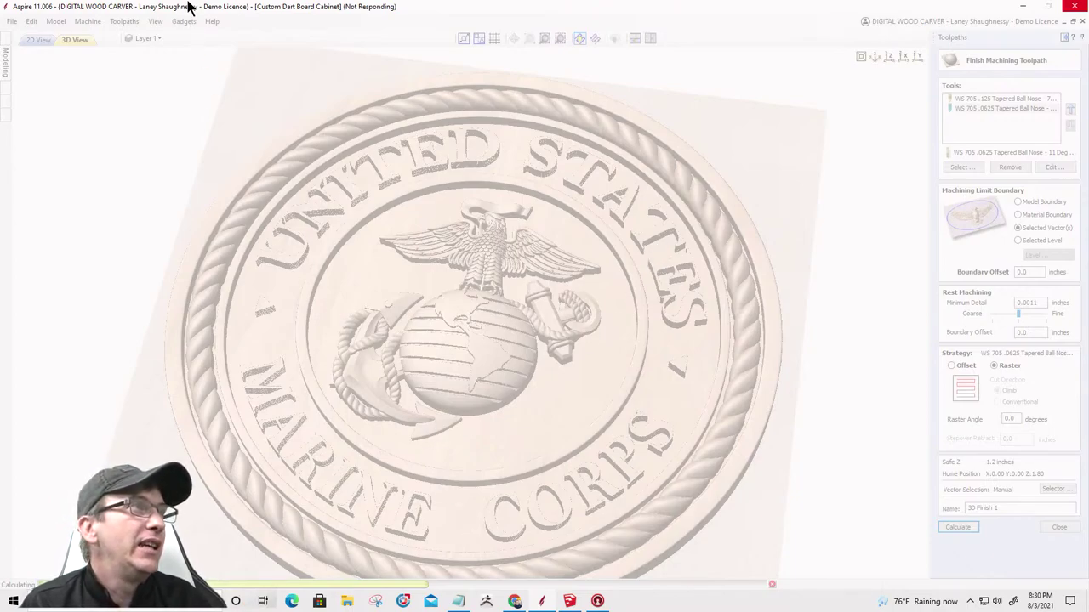
click(1027, 11)
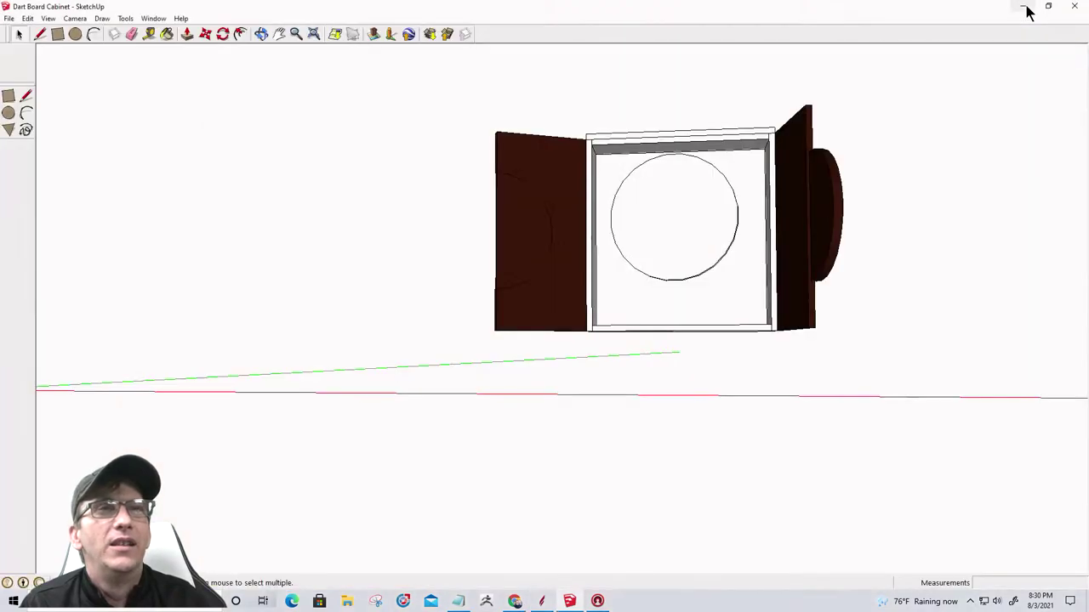
click(543, 601)
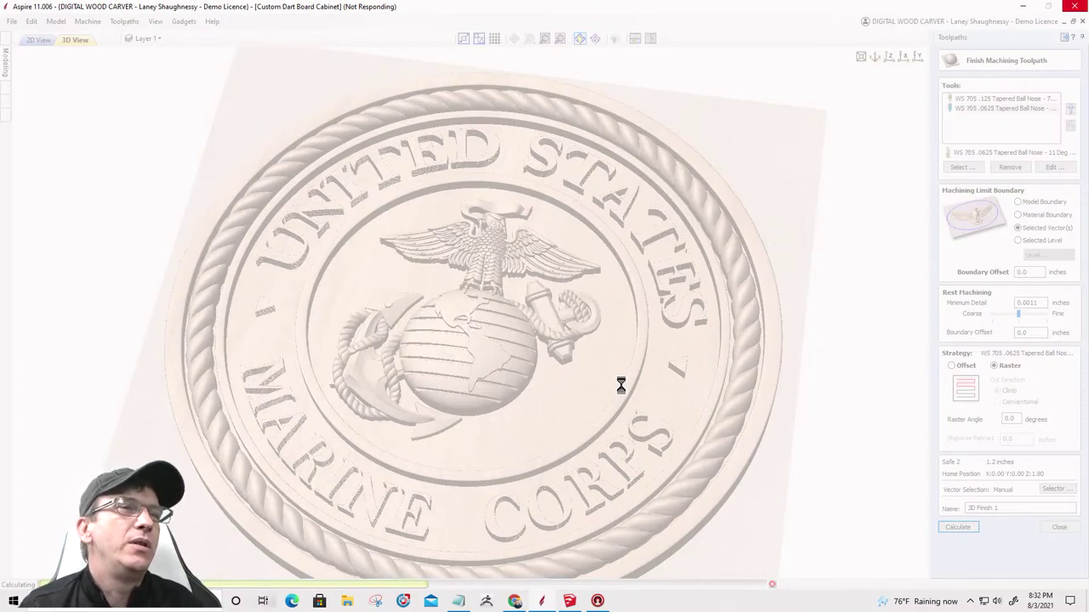
Minimise the calculating Aspire window and SketchUp, and launch a second instance of Aspire 11.0 from the desktop.
click(1022, 6)
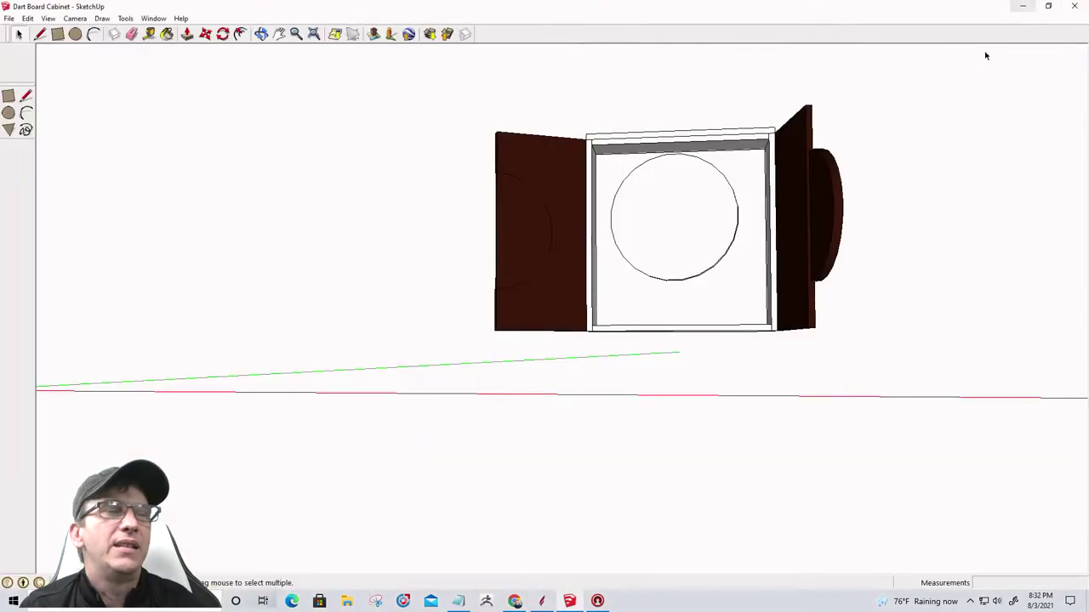
click(1021, 6)
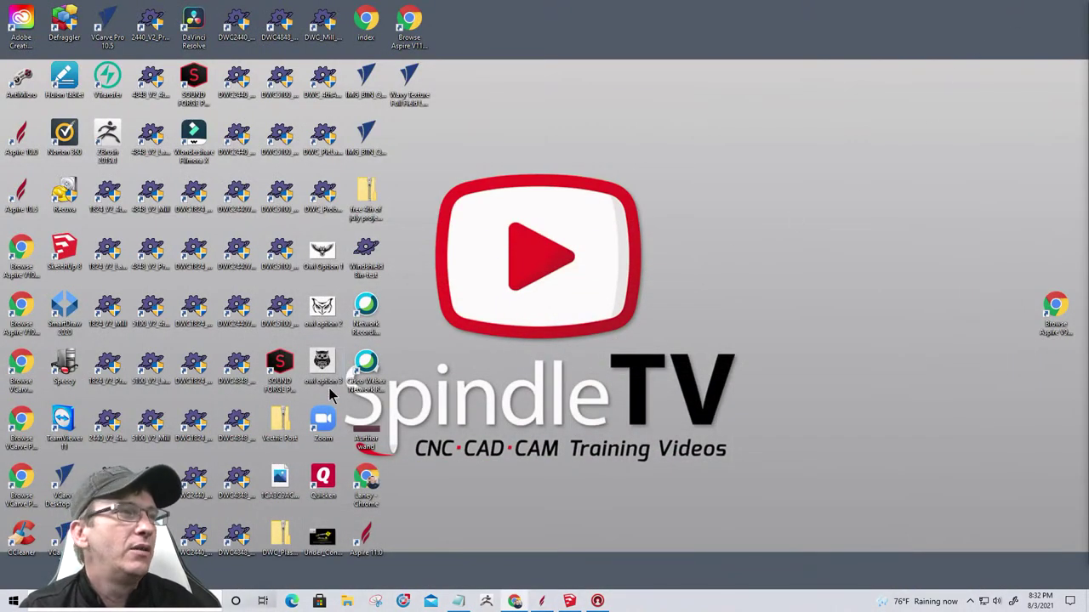
double_click(371, 550)
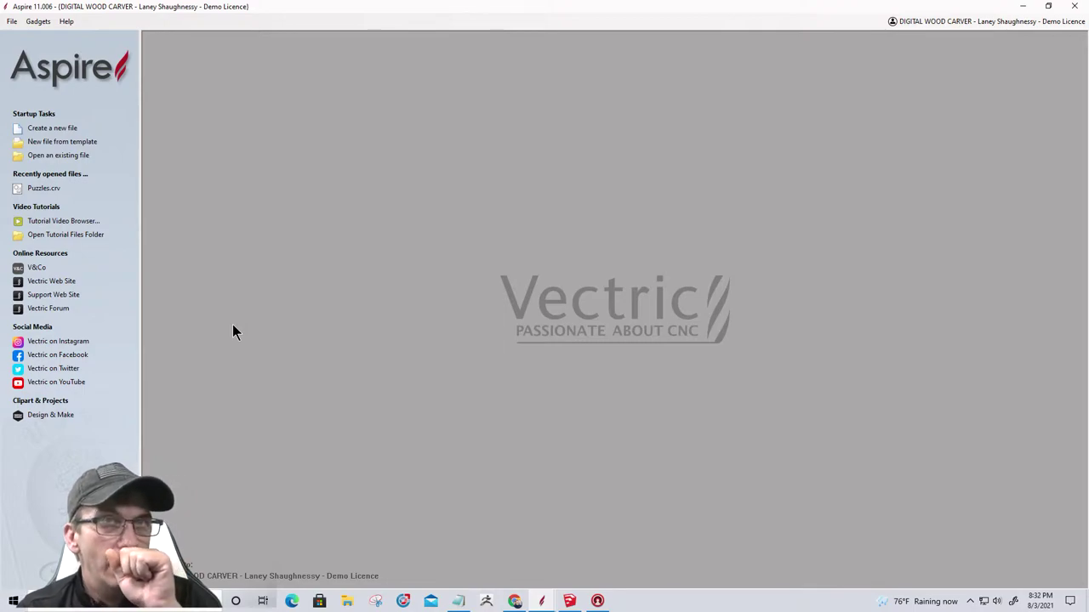
Create a new job 24.5 inches wide and 25.5 inches high with Maximum (50 x Slower) modeling resolution.
click(56, 128)
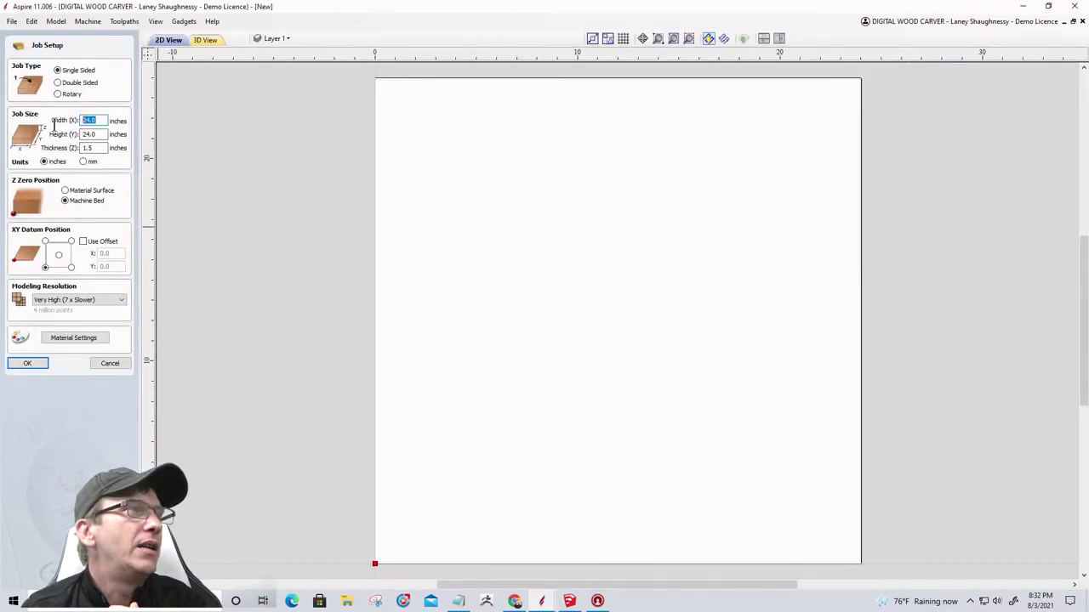
text(24.5)
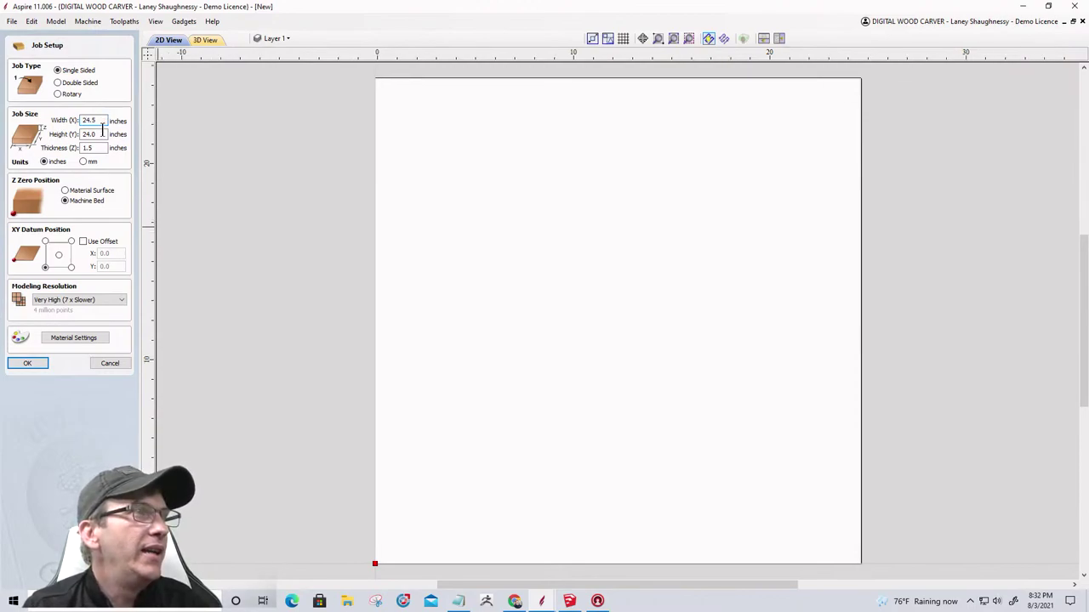
drag(94, 134, 75, 133)
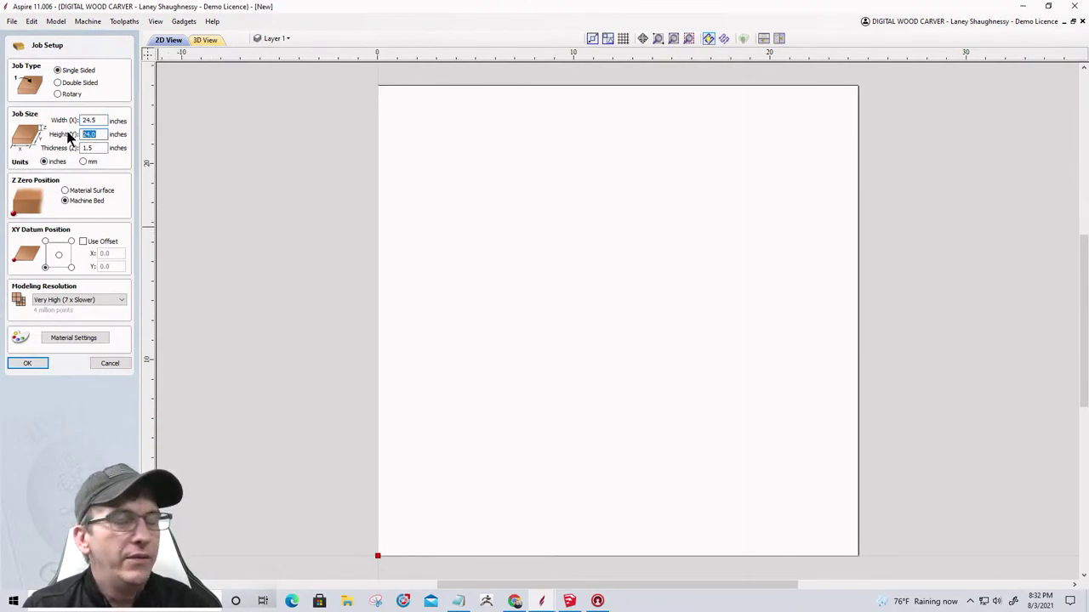
text(25.5)
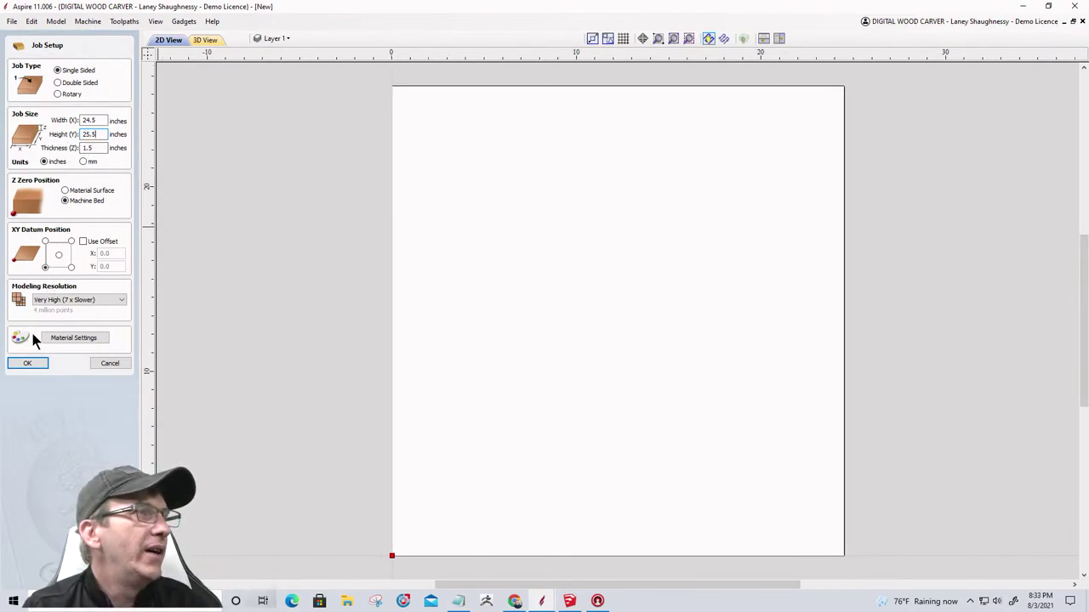
click(87, 302)
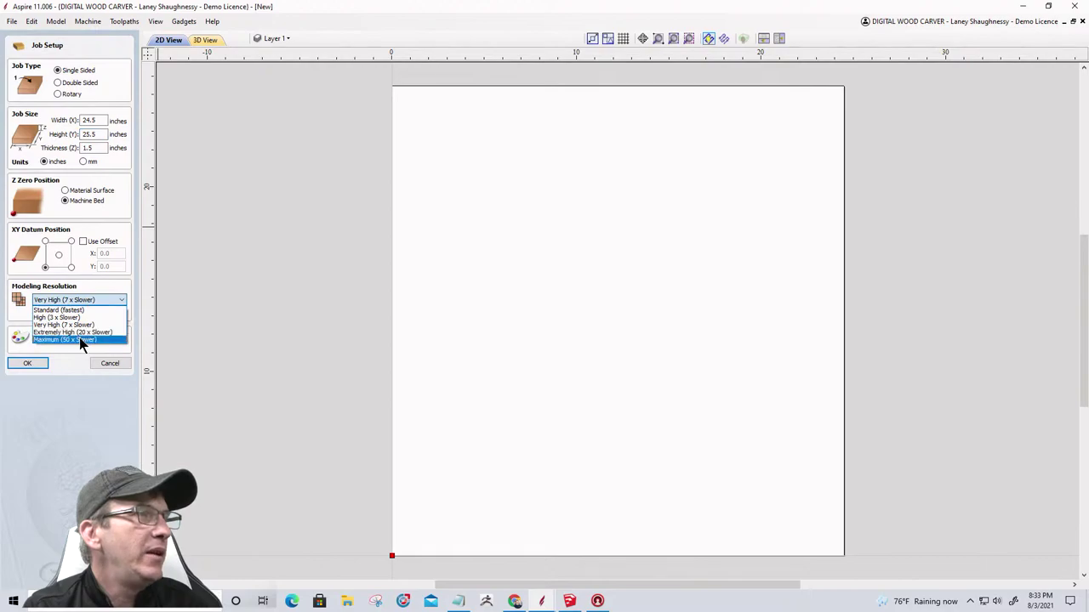
click(79, 338)
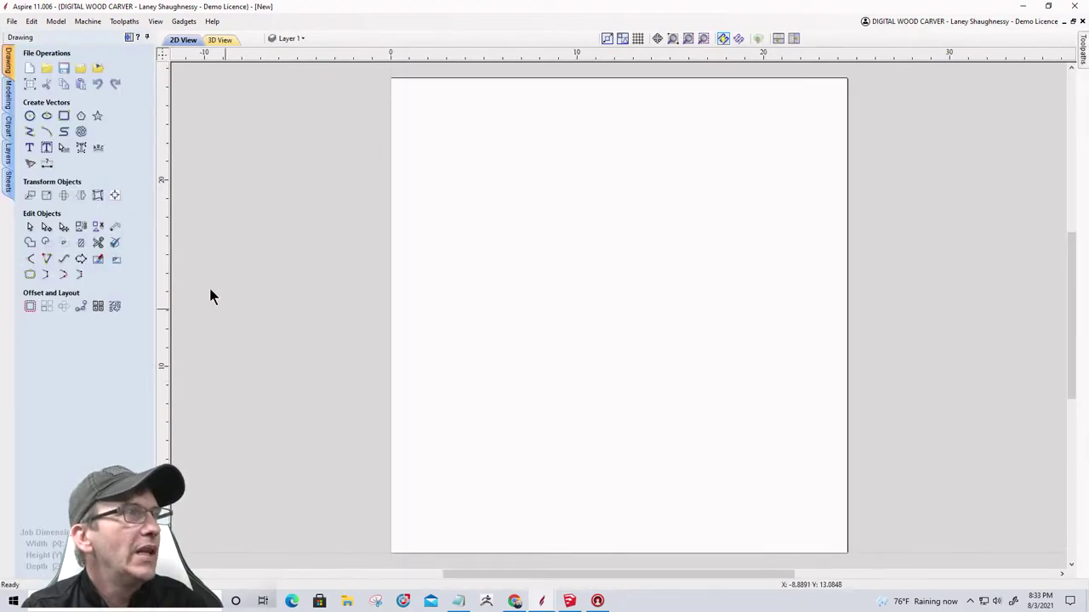
Open the existing Custom Dart Board Cabinet file from the Downloads folder in place of the new job.
click(47, 69)
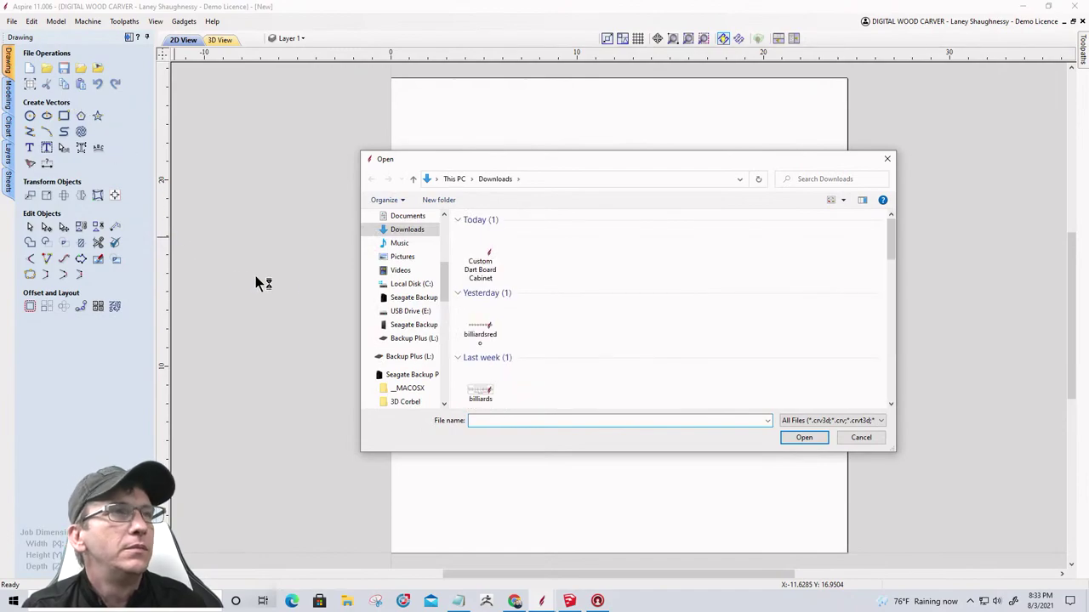
double_click(489, 257)
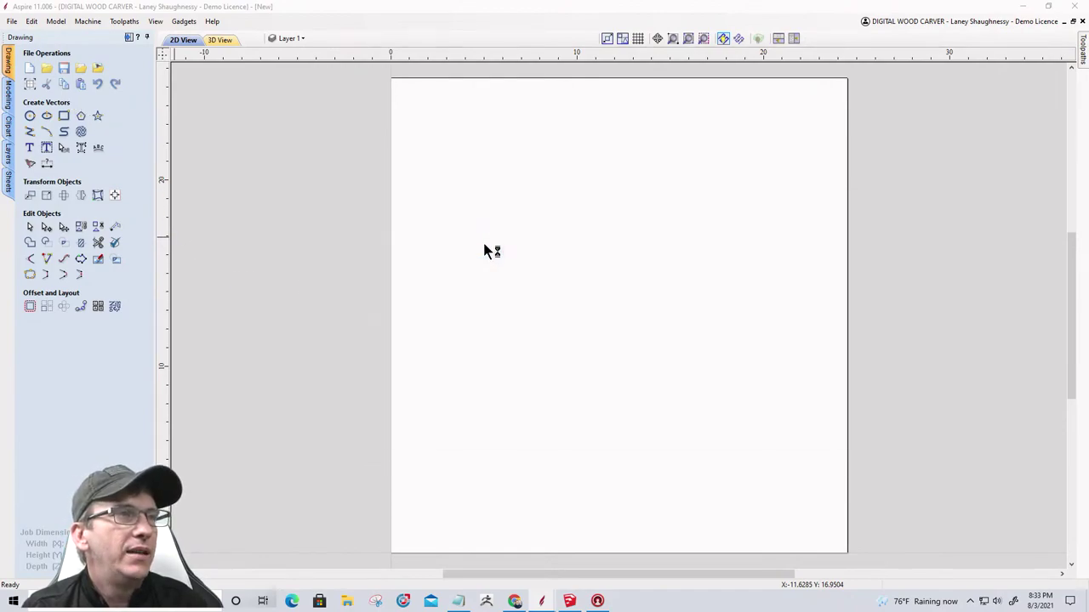
click(534, 330)
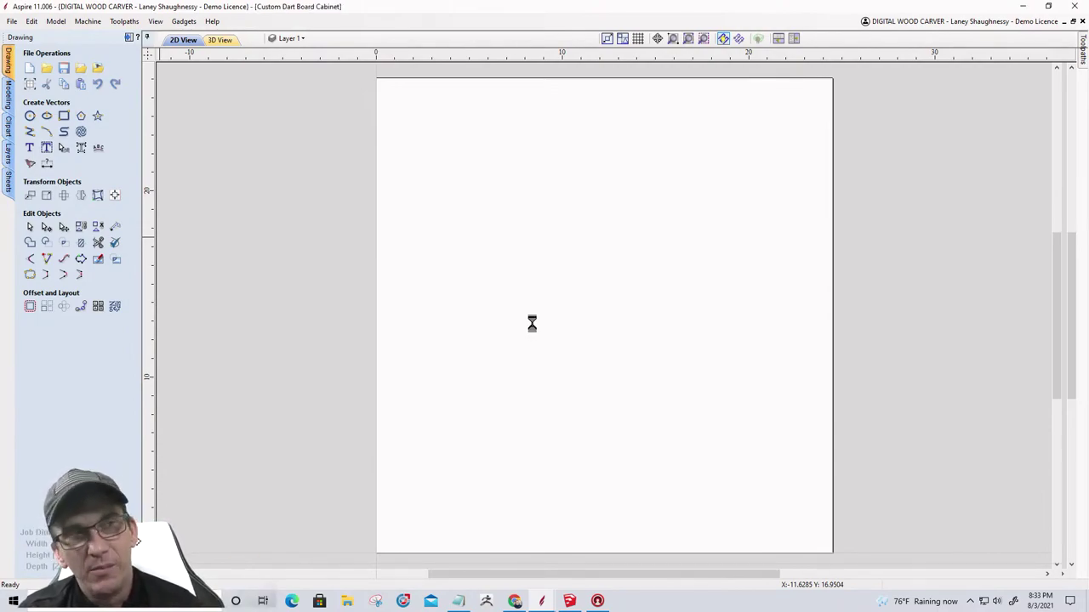
Examine the arrangement of the medallion, door, frame and layout sheets in the 2D view, and check the open Aspire windows.
scroll(740, 281, down, 2)
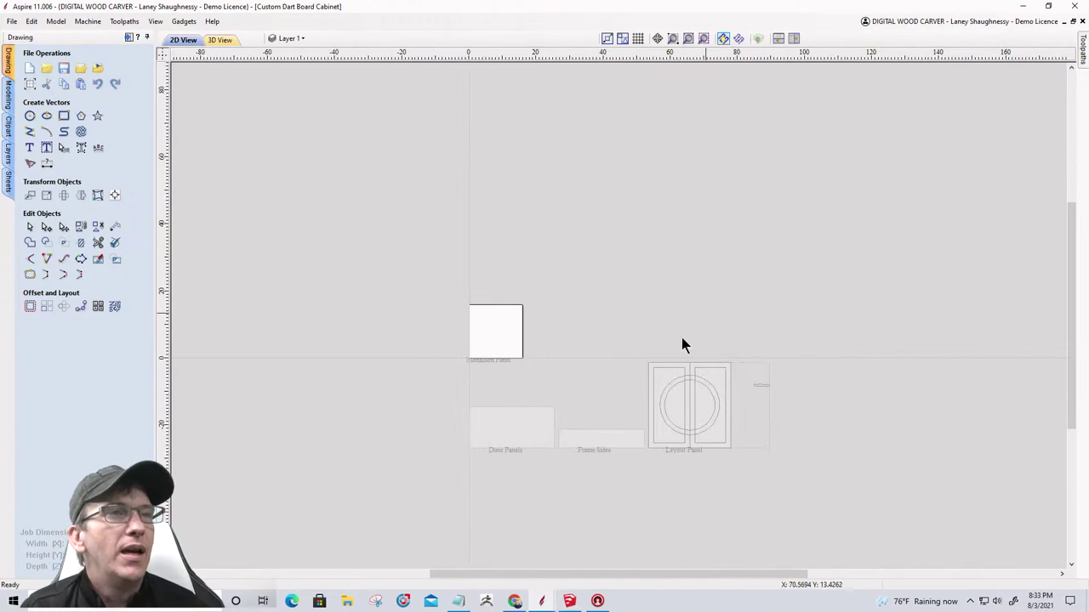
scroll(605, 461, up, 4)
scroll(683, 315, down, 2)
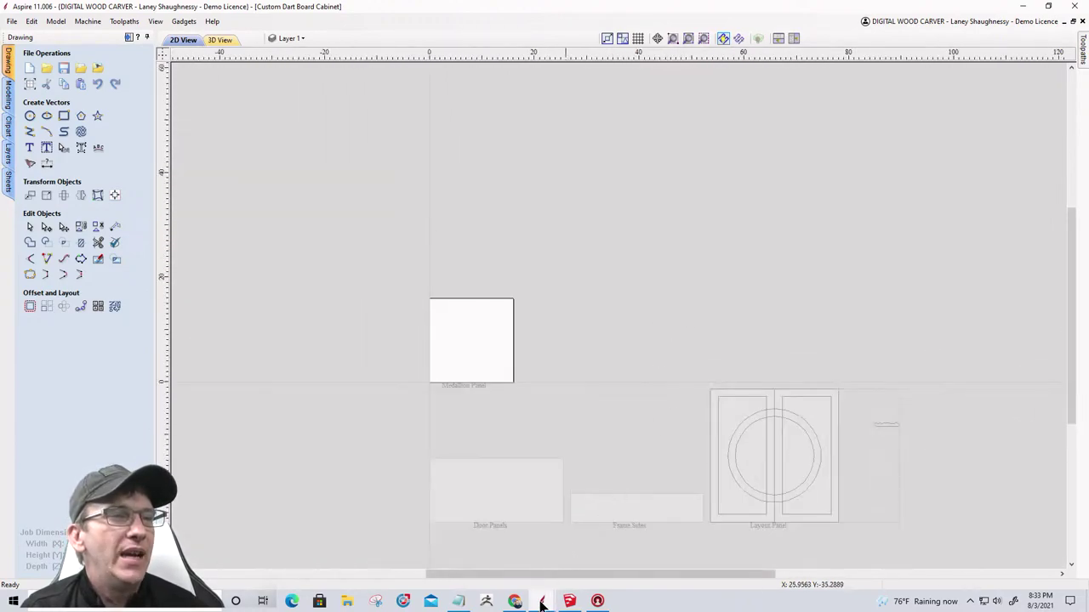
mouse_move(542, 600)
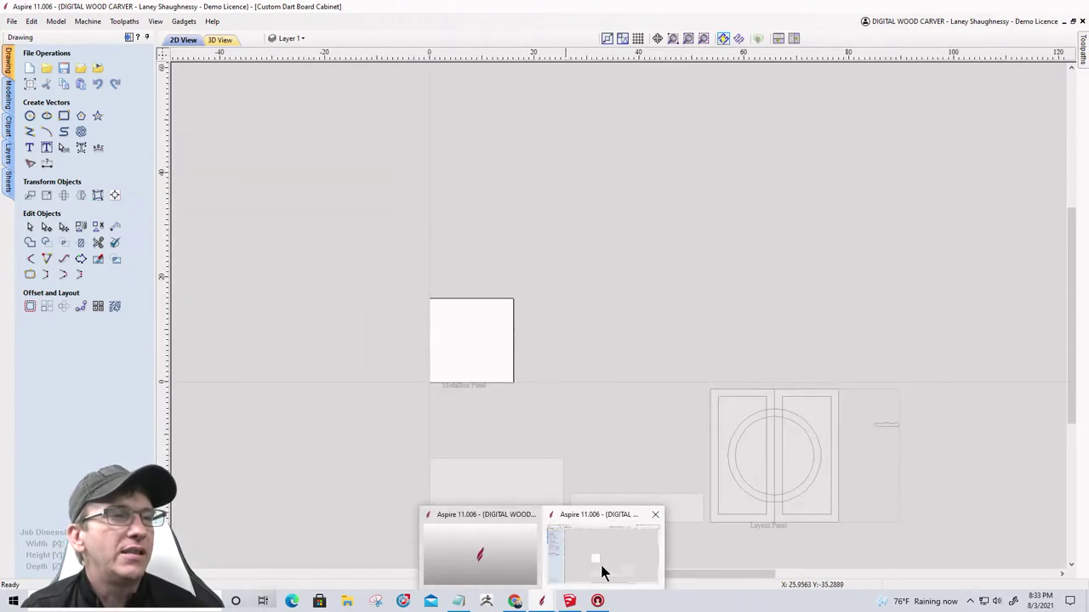
mouse_move(506, 557)
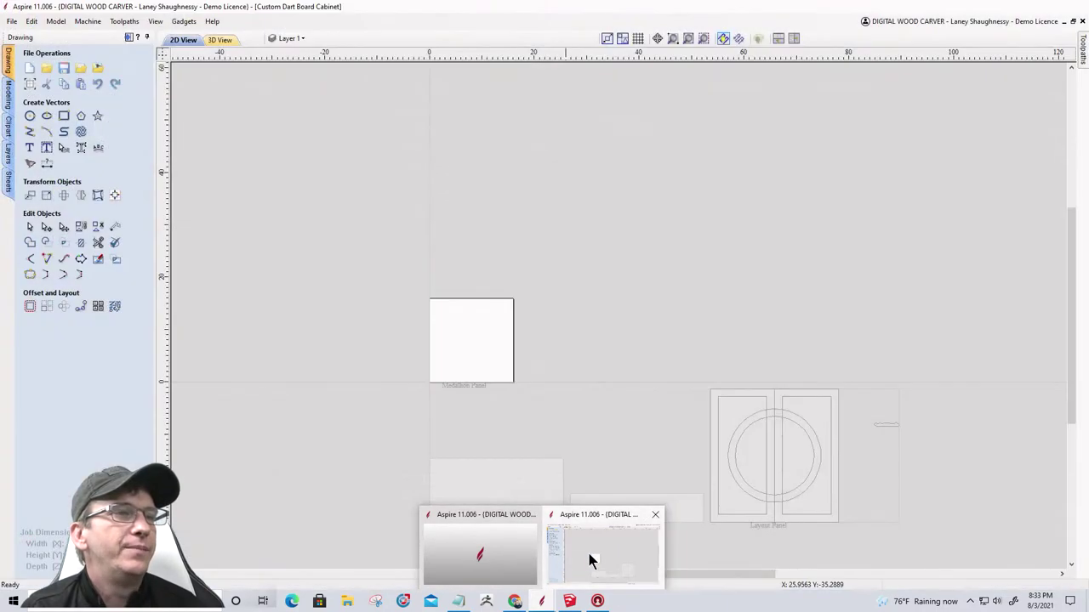
click(589, 554)
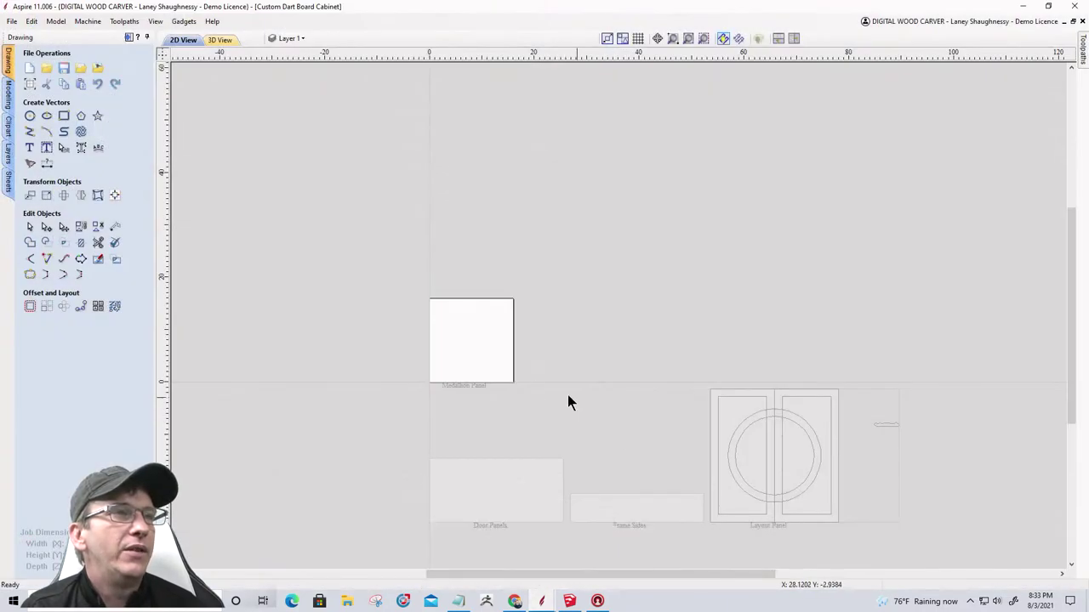
scroll(512, 376, up, 3)
scroll(541, 281, down, 5)
scroll(661, 532, up, 3)
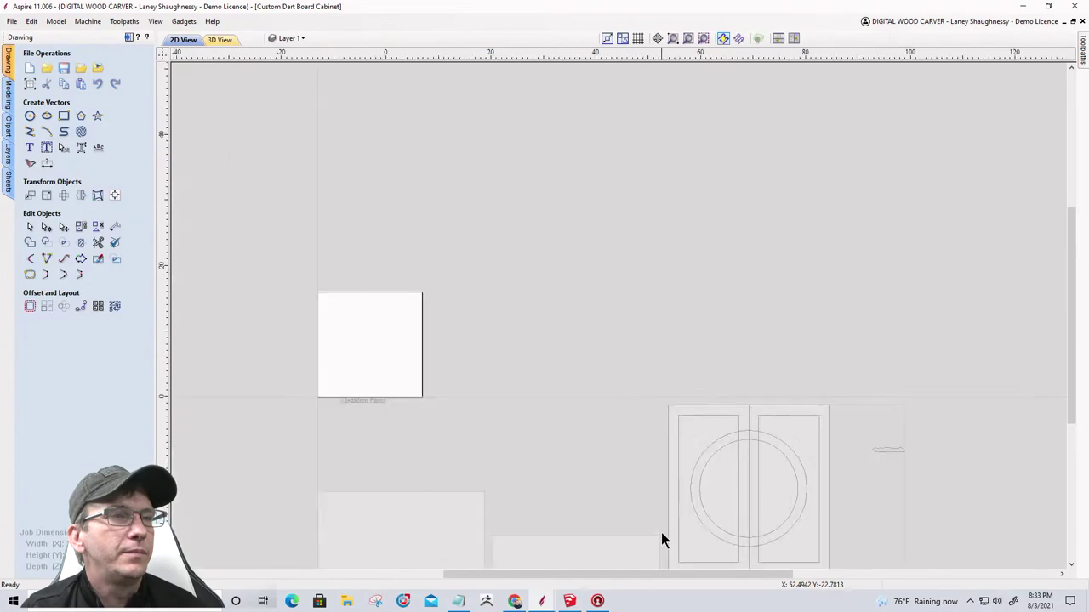
scroll(596, 544, down, 2)
scroll(612, 505, up, 2)
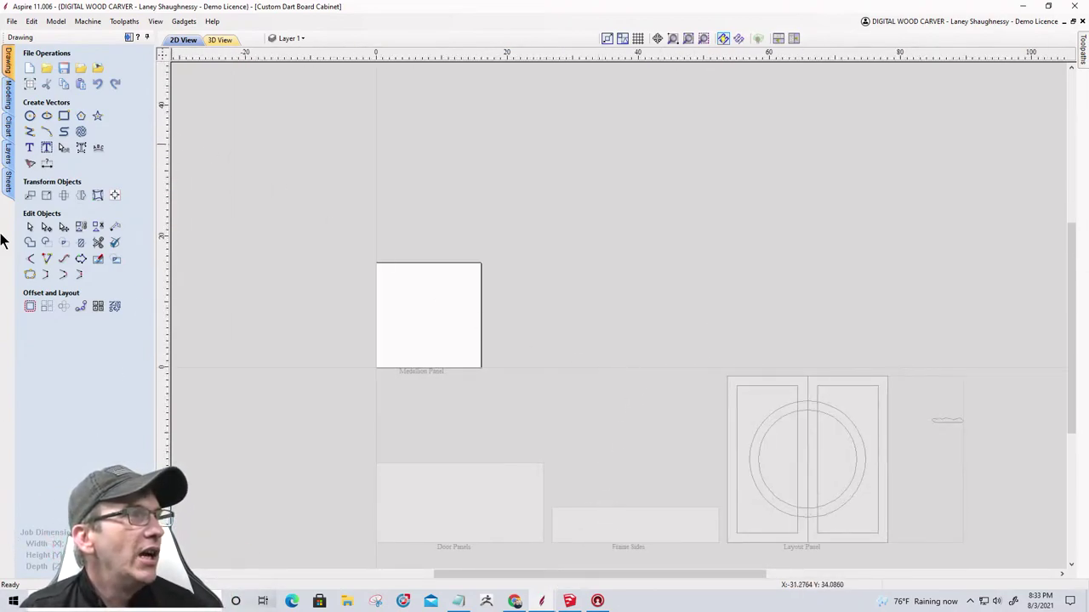
Display the list of sheets and make Frame Sides the active sheet.
click(8, 181)
scroll(740, 460, down, 1)
scroll(740, 460, down, 1)
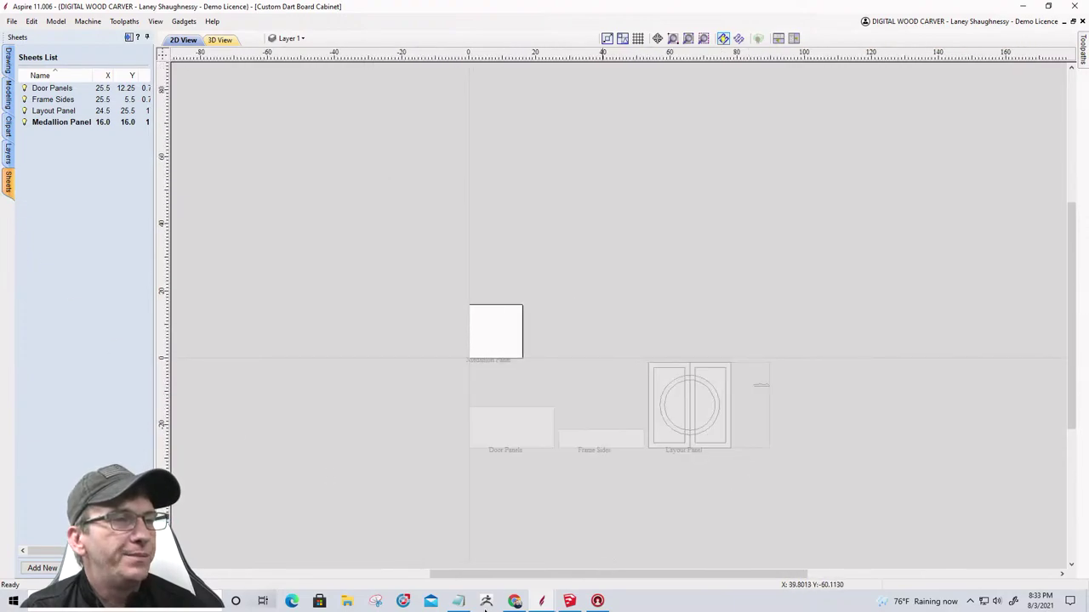
scroll(592, 536, up, 4)
scroll(741, 255, down, 3)
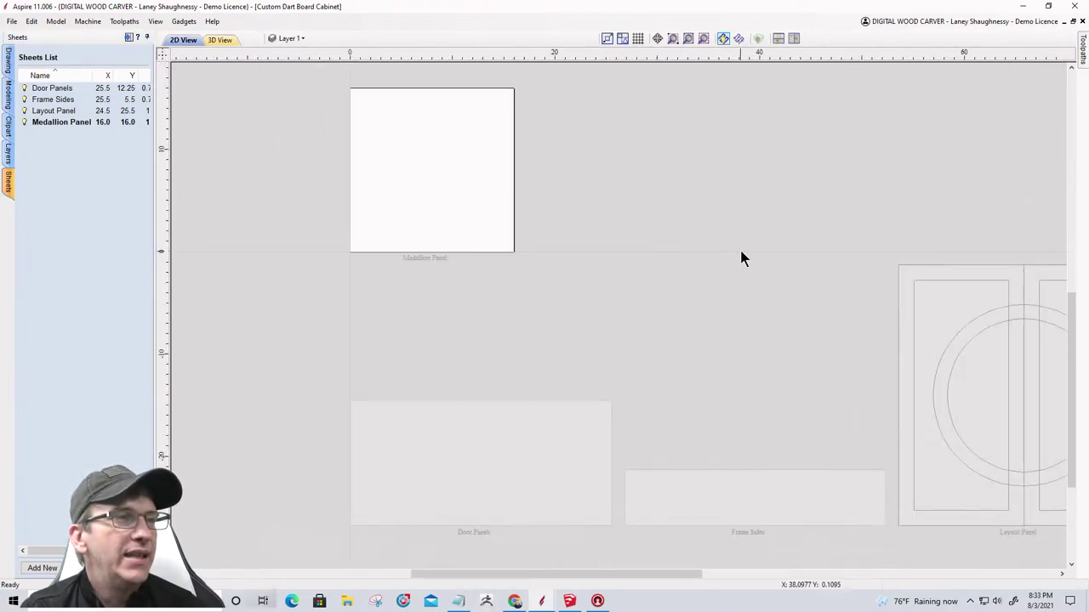
scroll(711, 511, up, 2)
scroll(709, 520, down, 1)
scroll(651, 445, down, 3)
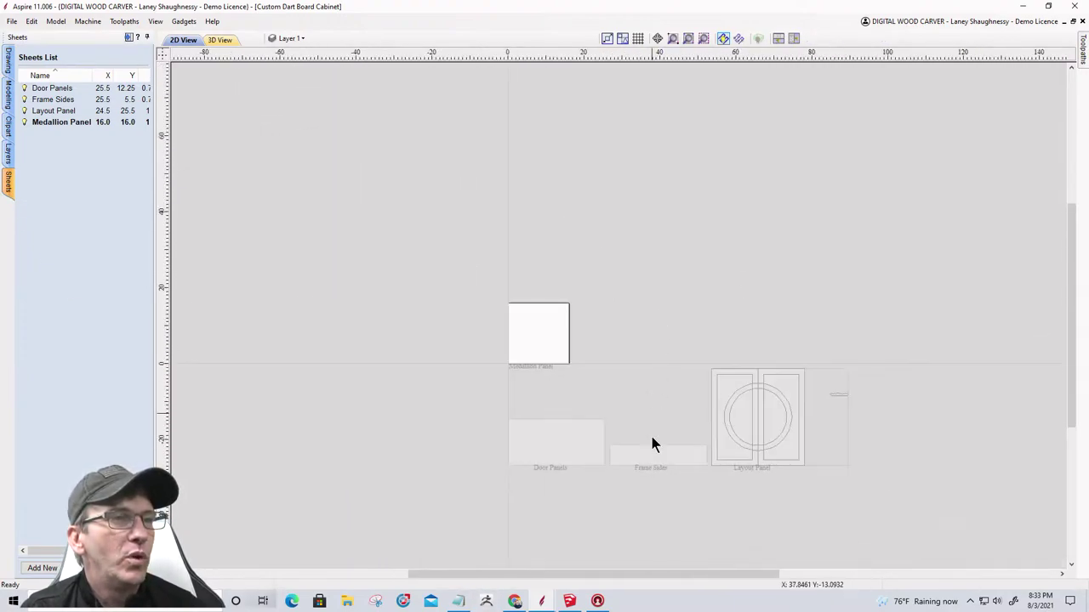
scroll(666, 508, up, 2)
middle_drag(665, 497, 681, 402)
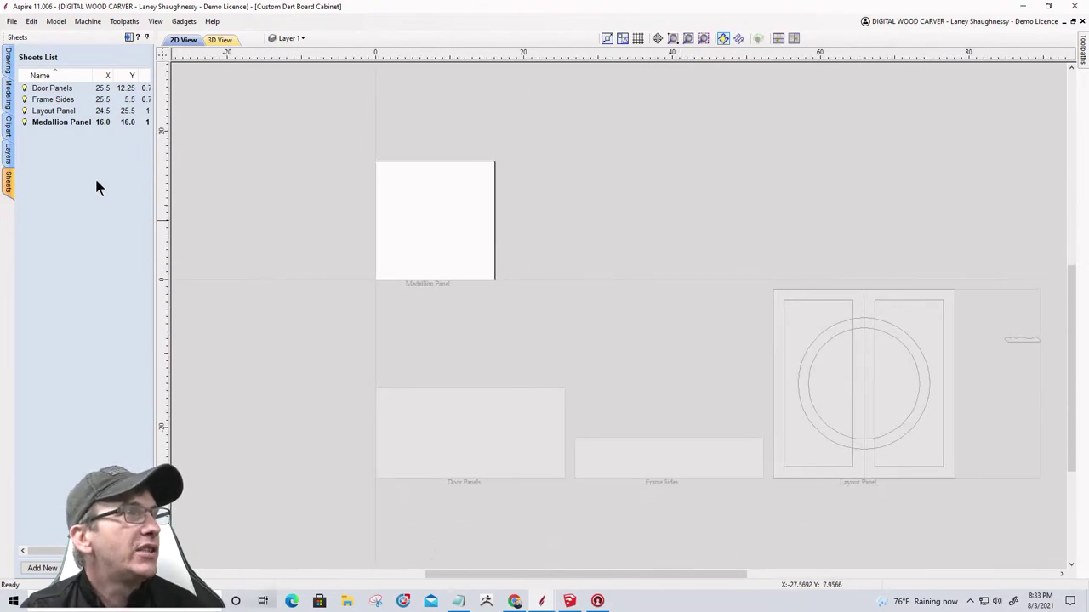
click(52, 100)
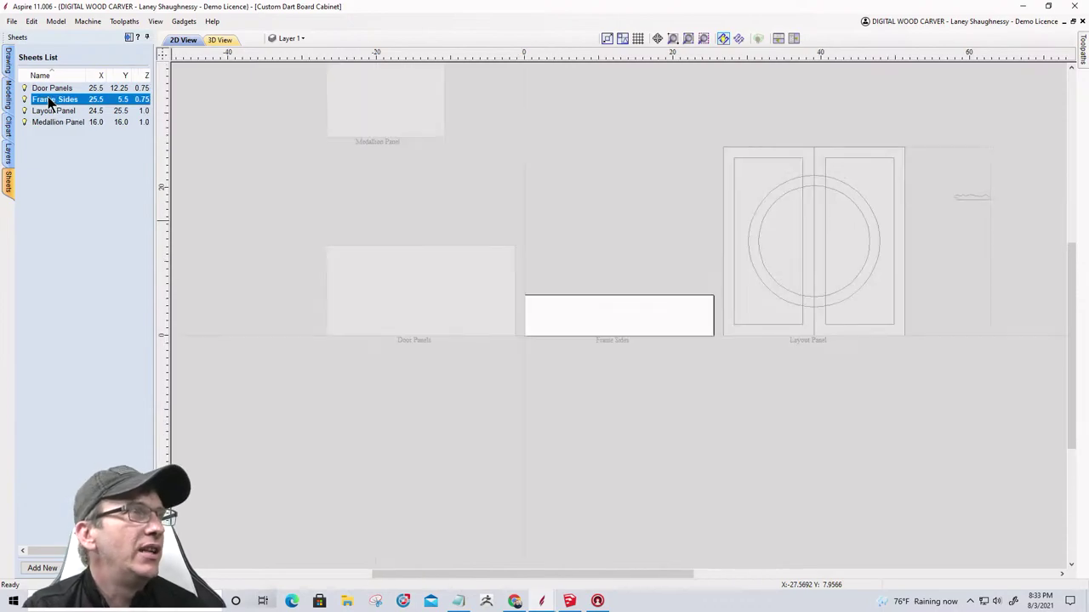
scroll(610, 327, up, 5)
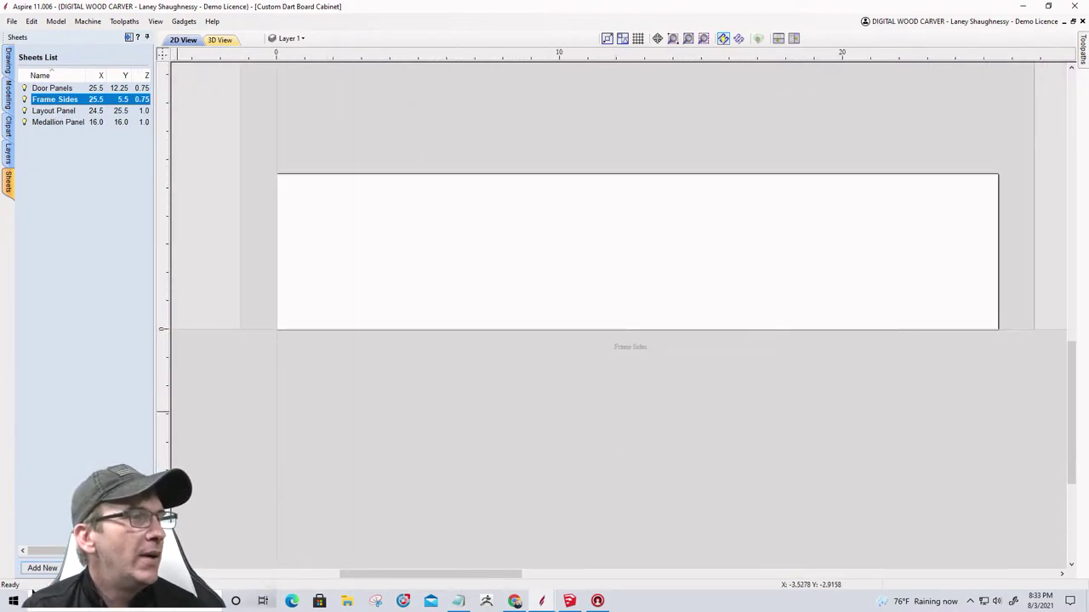
Draw a square-cornered rectangle, 25.5 by 5.5 inches, from corner to corner over the whole Frame Sides sheet.
click(8, 63)
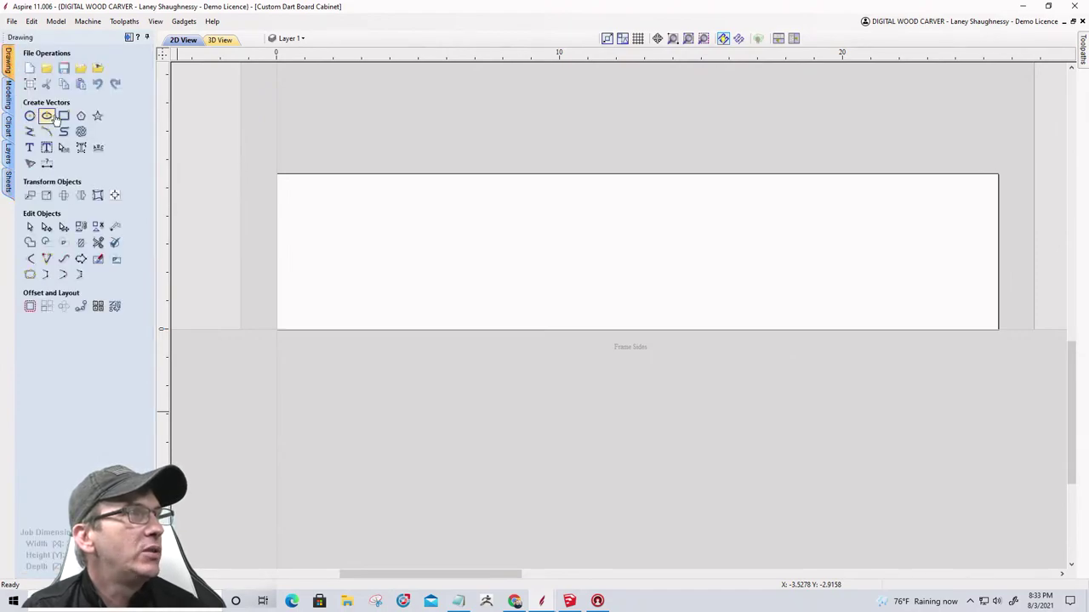
click(64, 116)
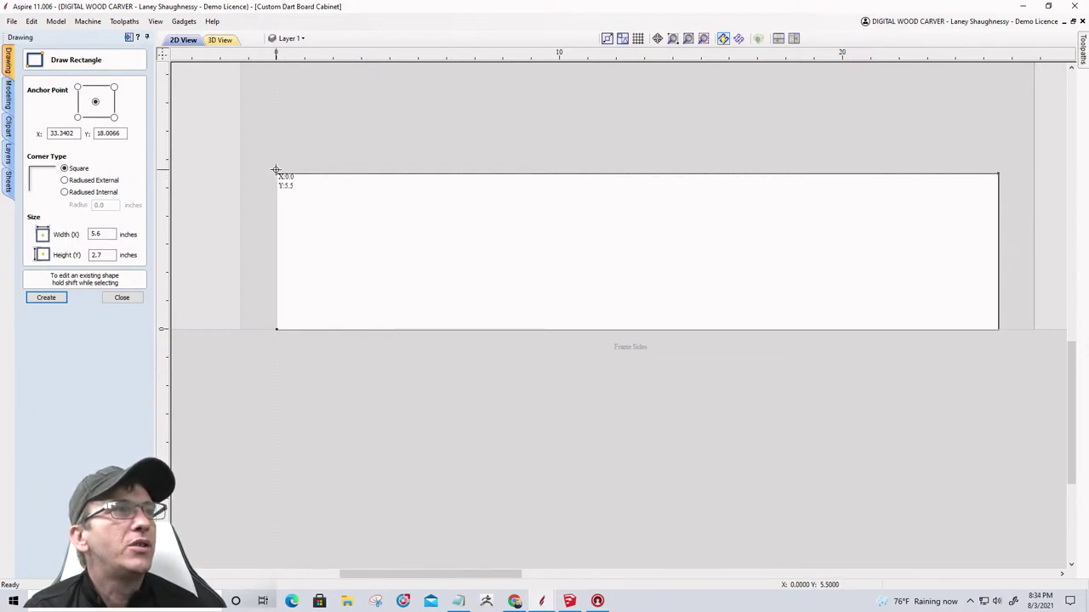
drag(275, 173, 998, 331)
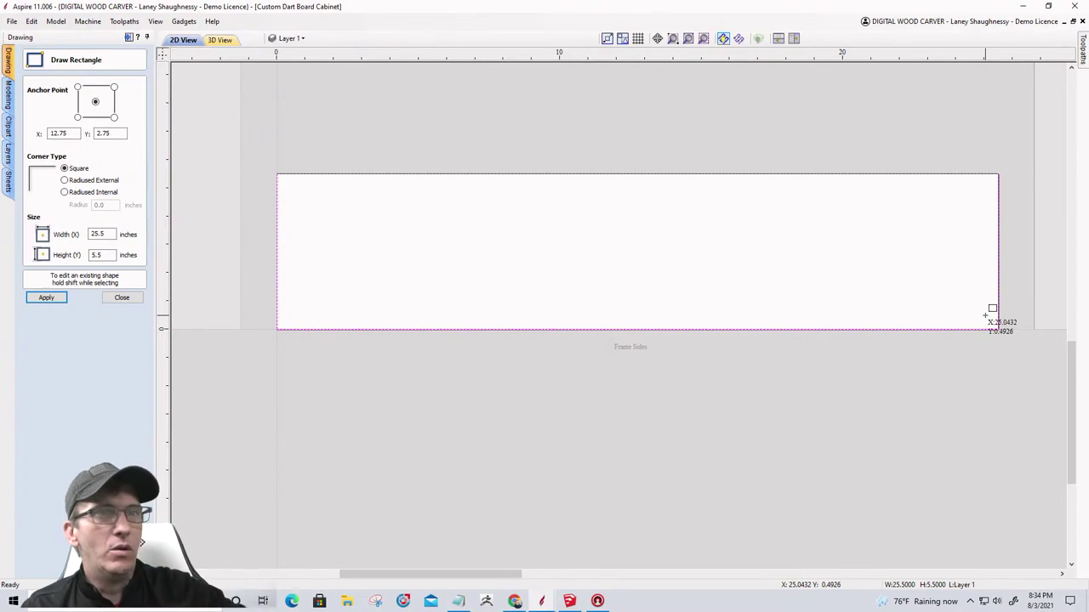
click(107, 299)
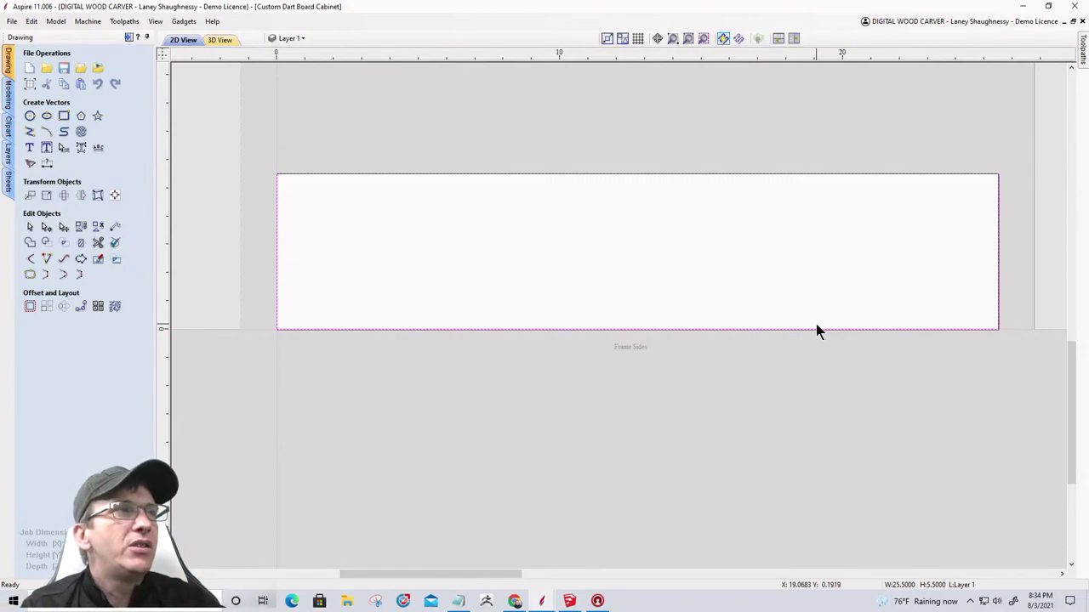
Offset the rectangle inwards by 1 inch with sharp corners, deleting the original, and select the new inner rectangle.
click(30, 306)
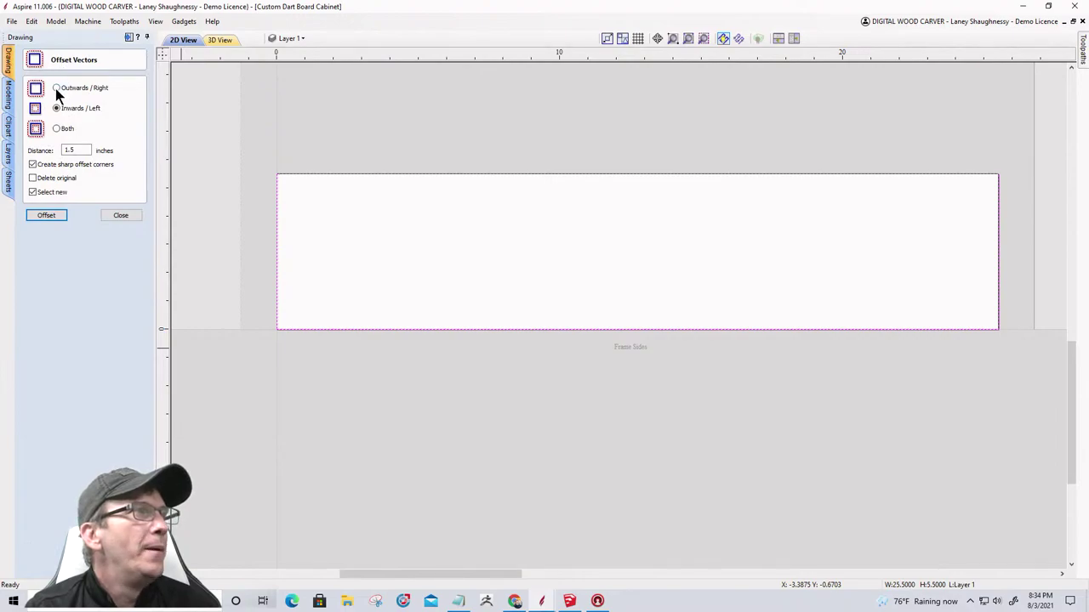
drag(79, 150, 47, 151)
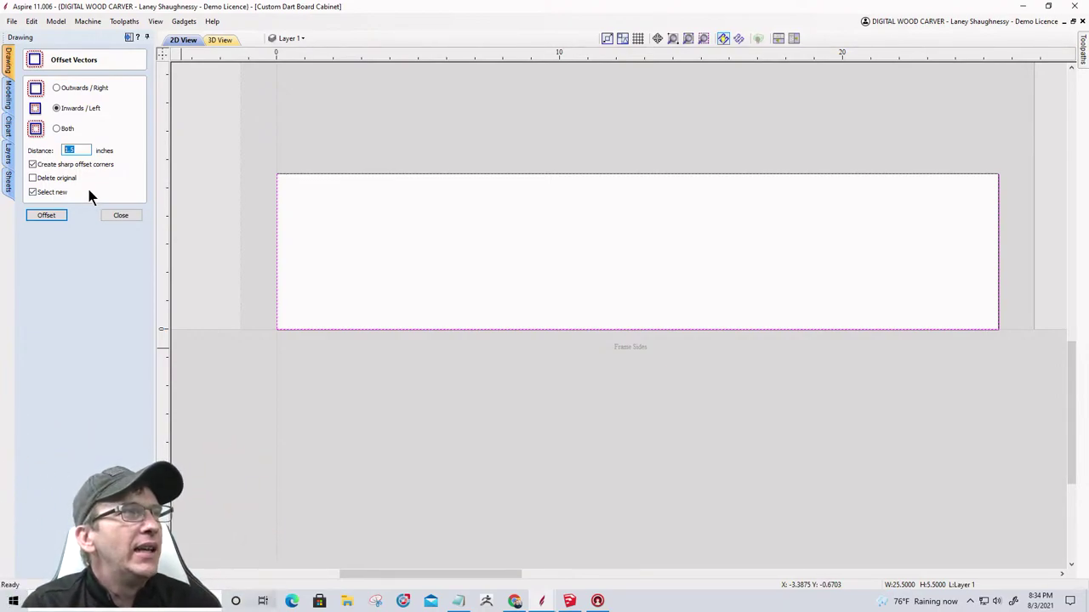
text(1)
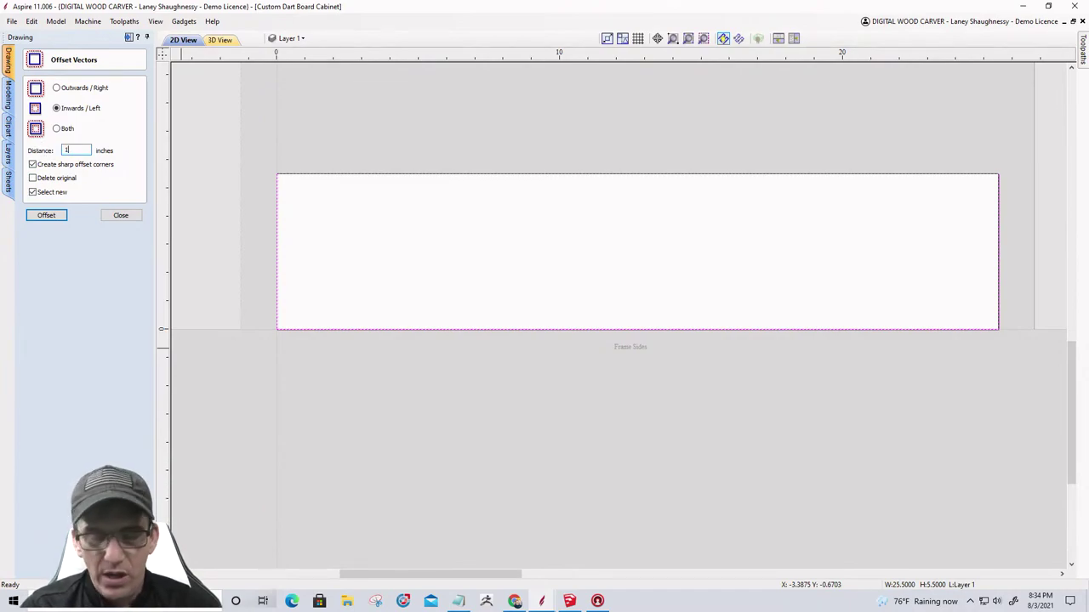
click(32, 179)
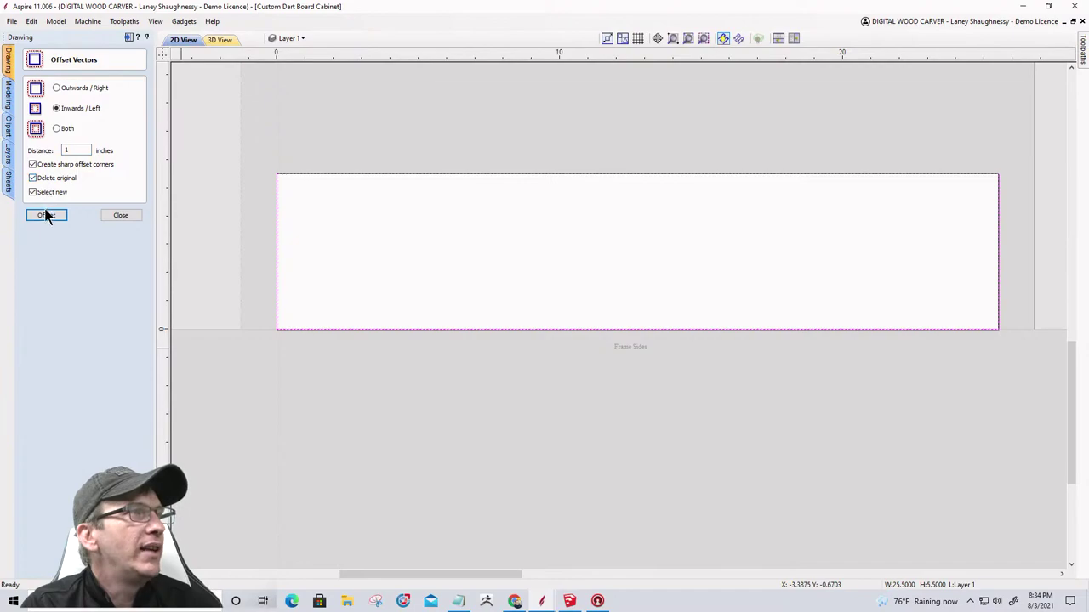
click(44, 215)
click(495, 296)
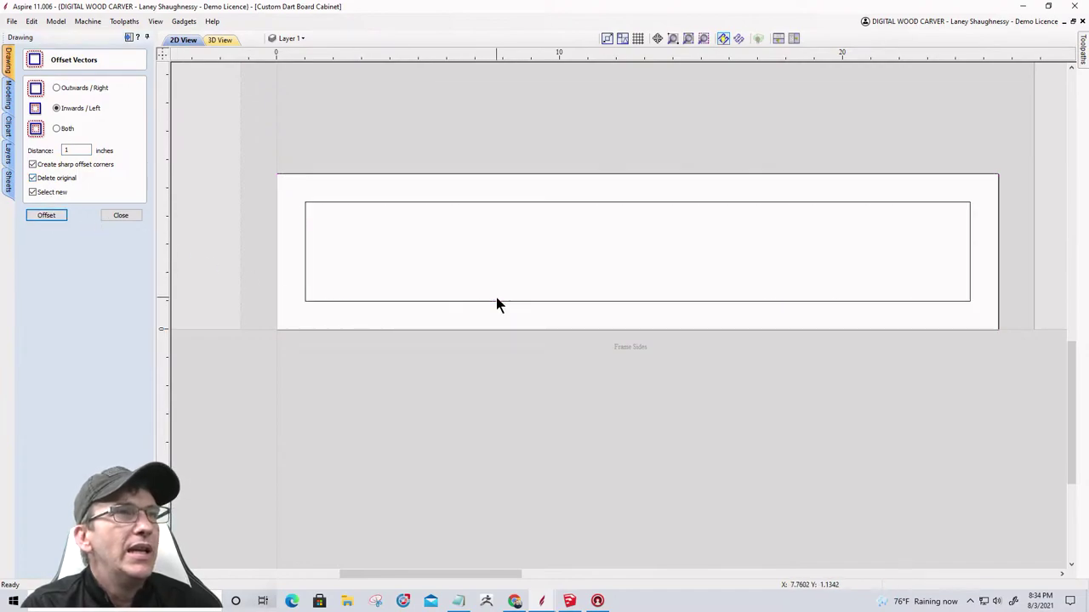
click(491, 303)
mouse_move(491, 305)
middle_down()
mouse_move(466, 233)
mouse_move(486, 301)
middle_up()
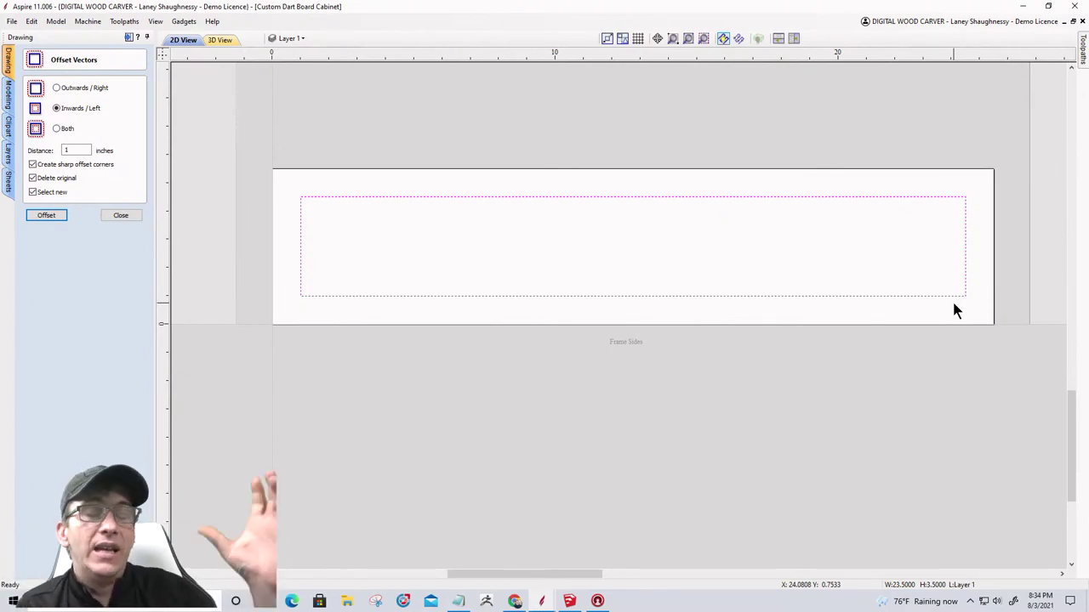
Start a new text object below the Frame Sides sheet and set its text height to 1.5 inches.
click(120, 215)
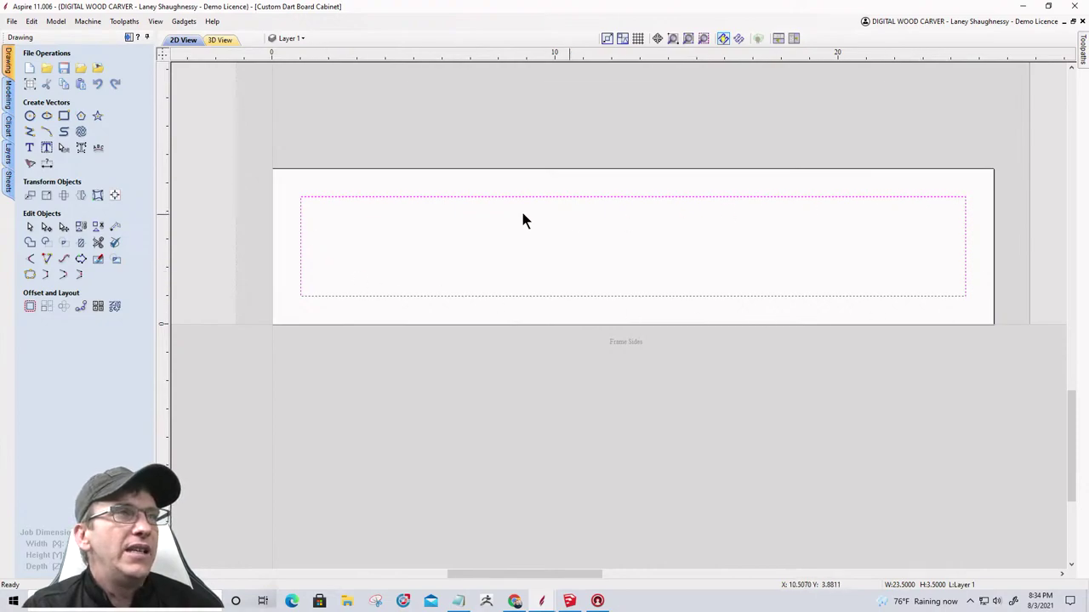
click(28, 149)
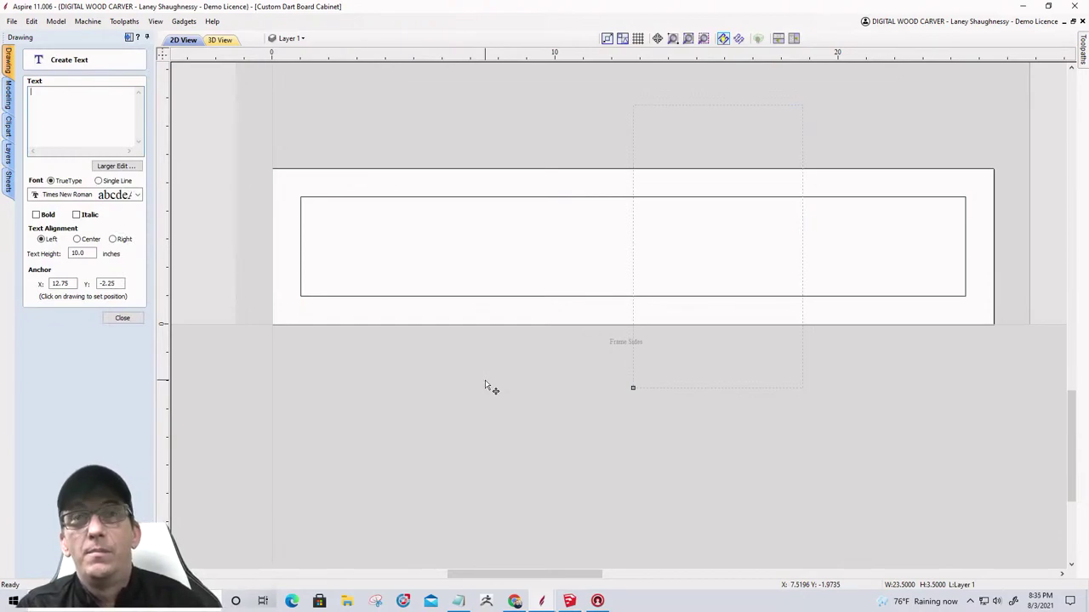
click(431, 426)
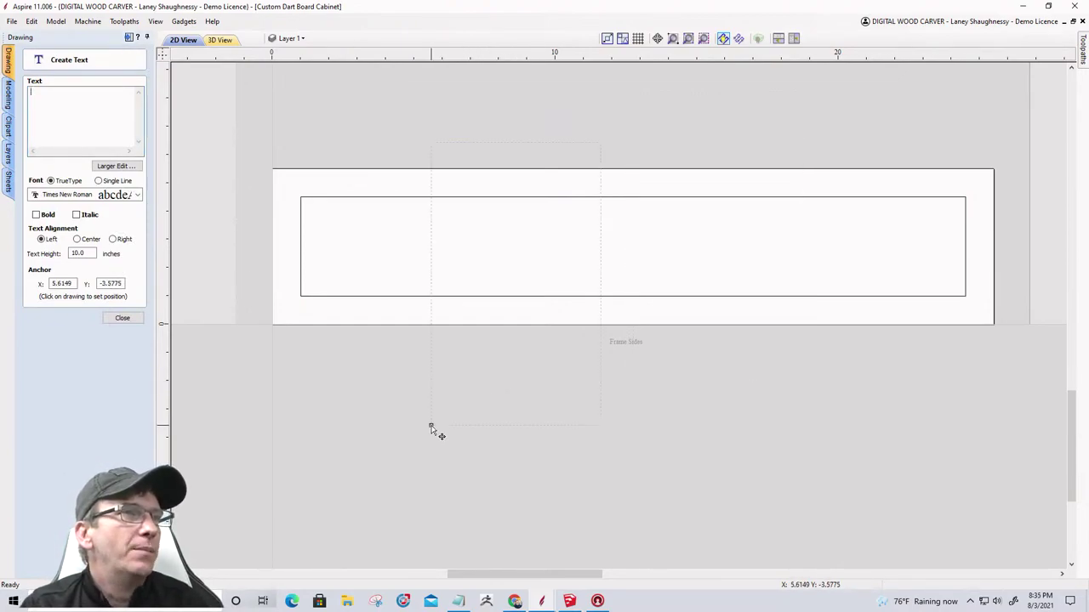
drag(90, 253, 37, 246)
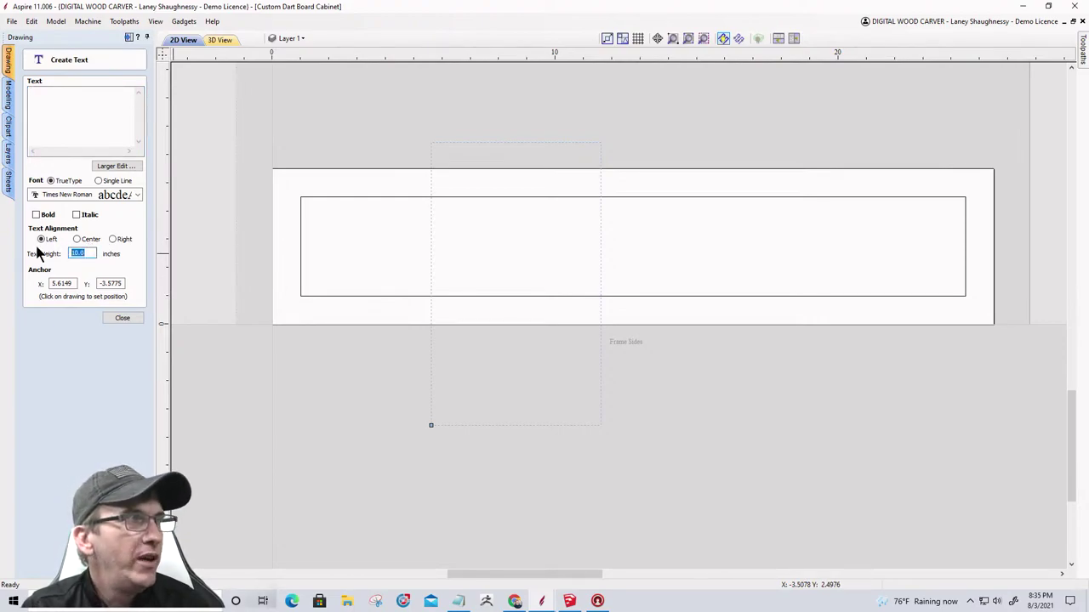
text(1)
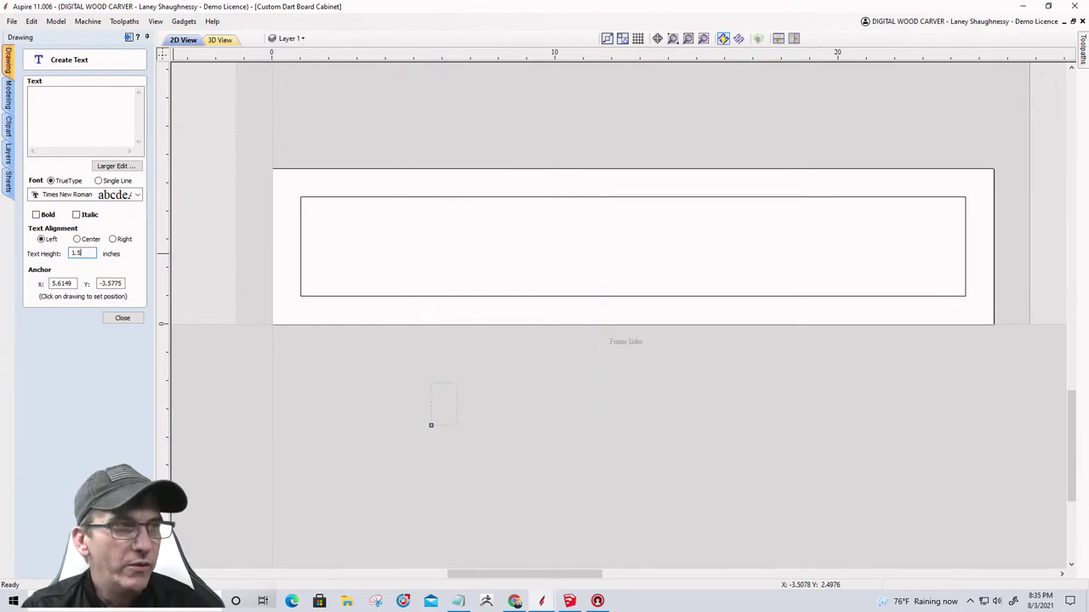
scroll(706, 158, down, 2)
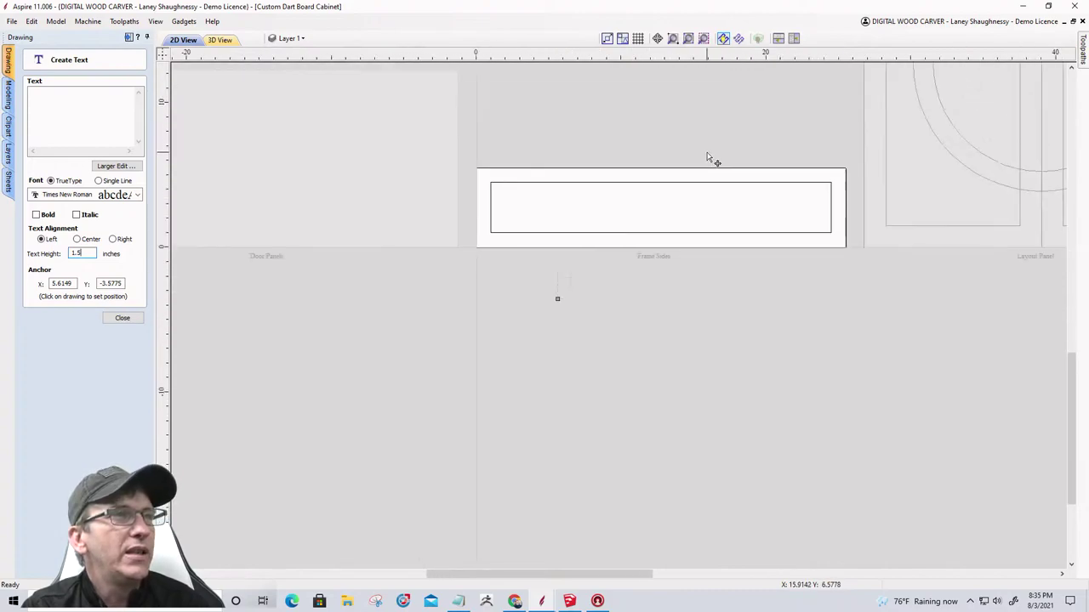
scroll(693, 188, up, 1)
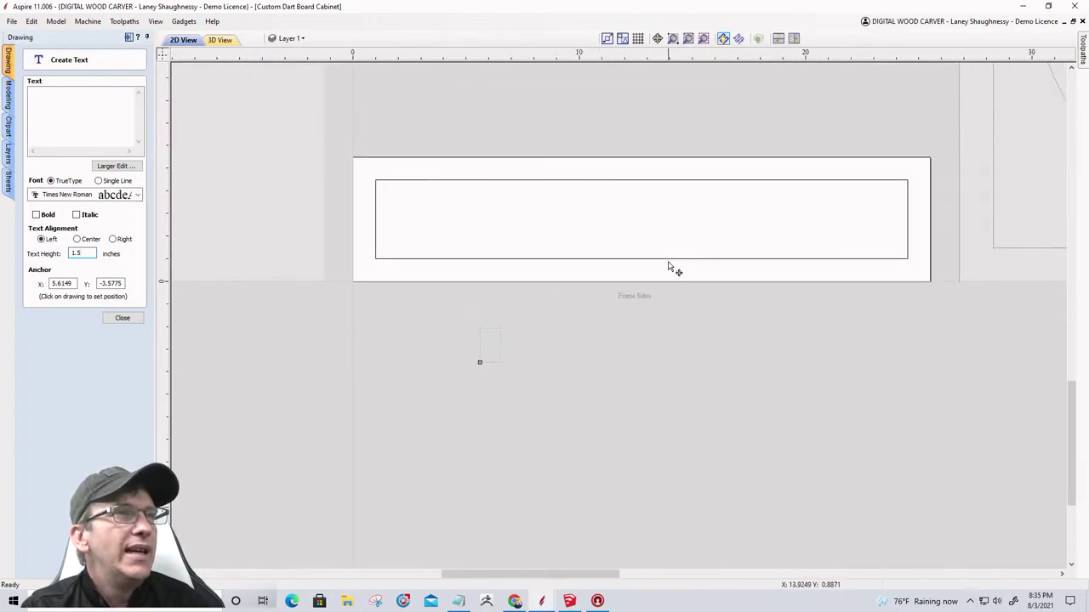
Write DEVIL as vertical lettering, with each letter on its own line.
click(34, 97)
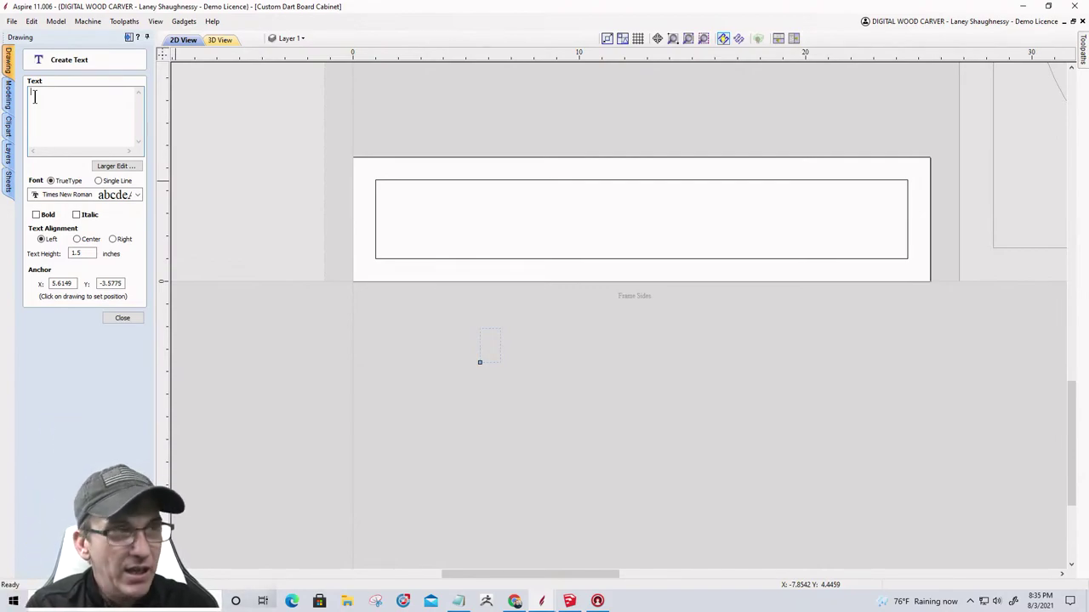
text(D)
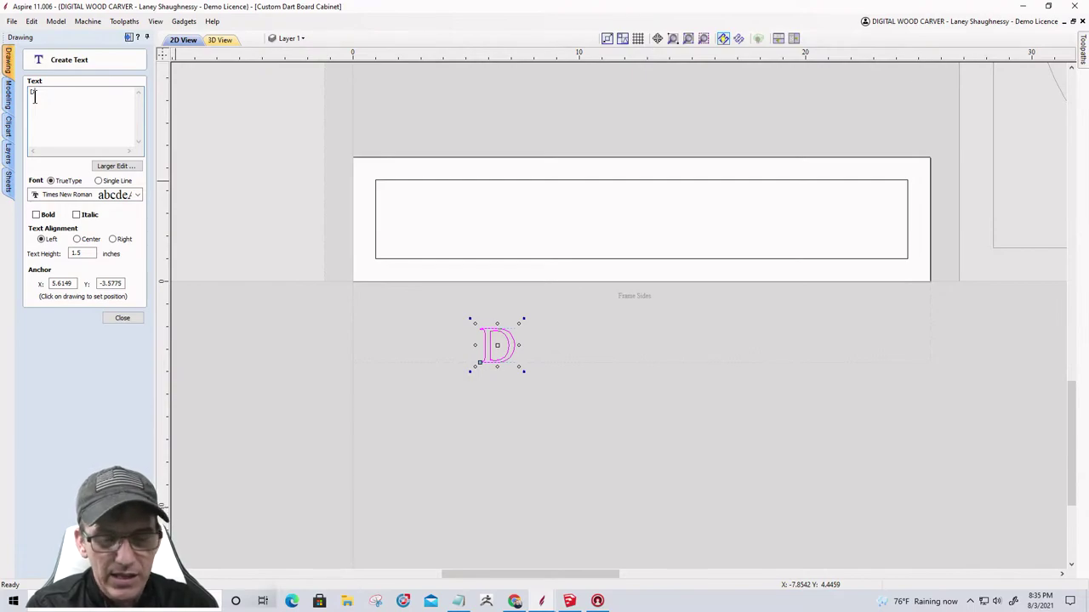
key(Return)
text(E)
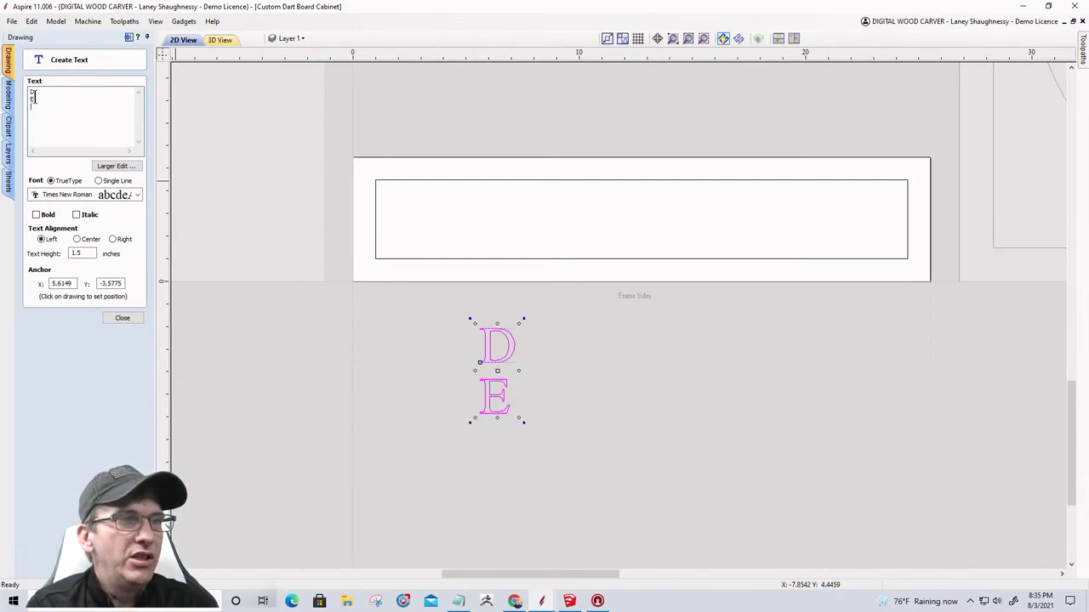
key(Return)
text(V)
key(Return)
text(I )
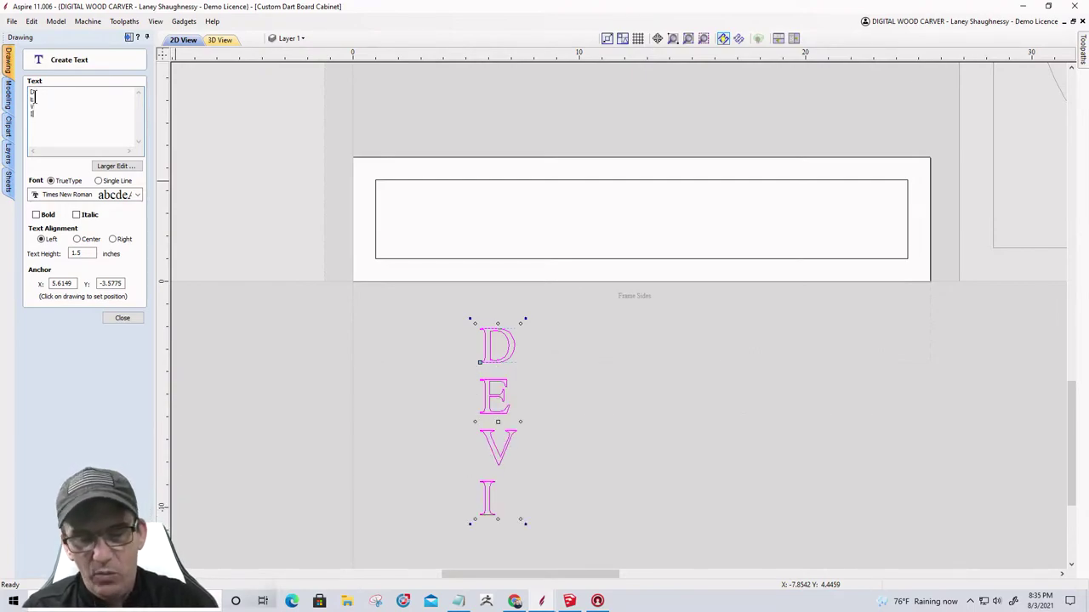
text(L)
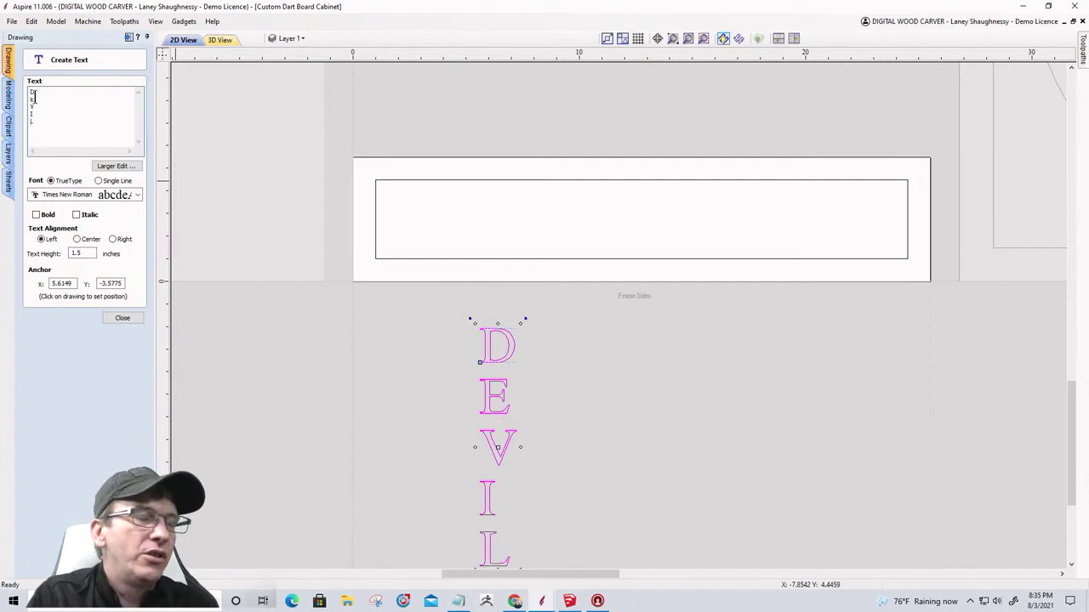
scroll(579, 383, down, 3)
scroll(528, 472, up, 3)
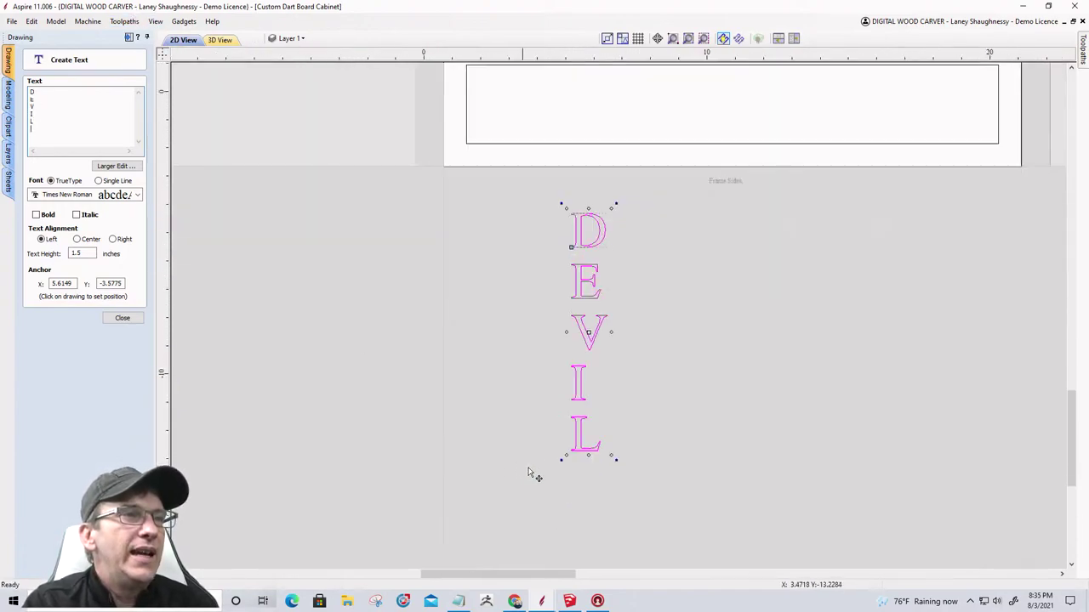
scroll(528, 473, up, 1)
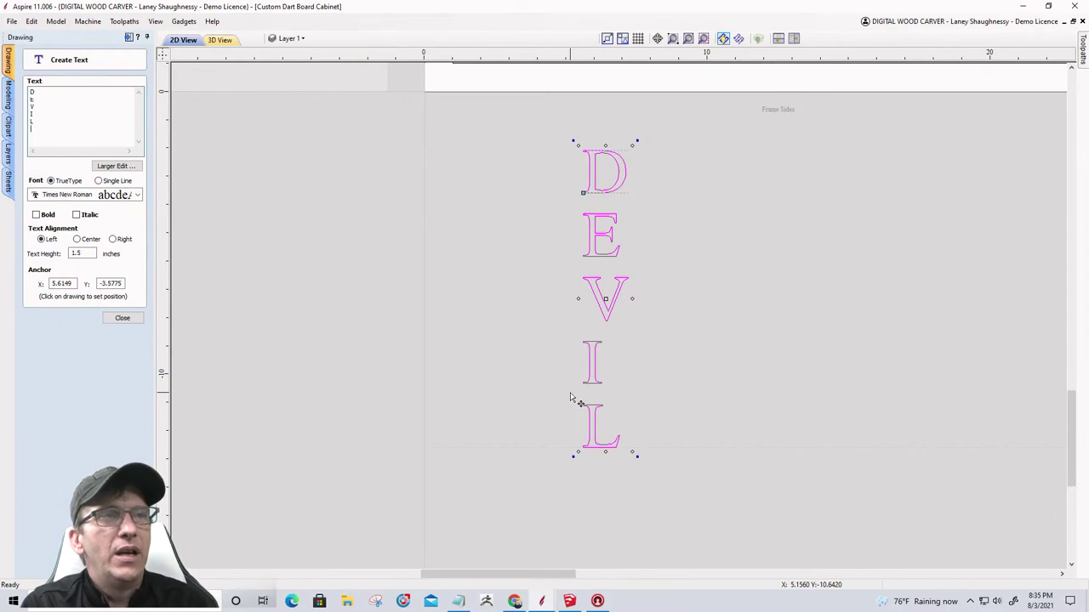
click(619, 442)
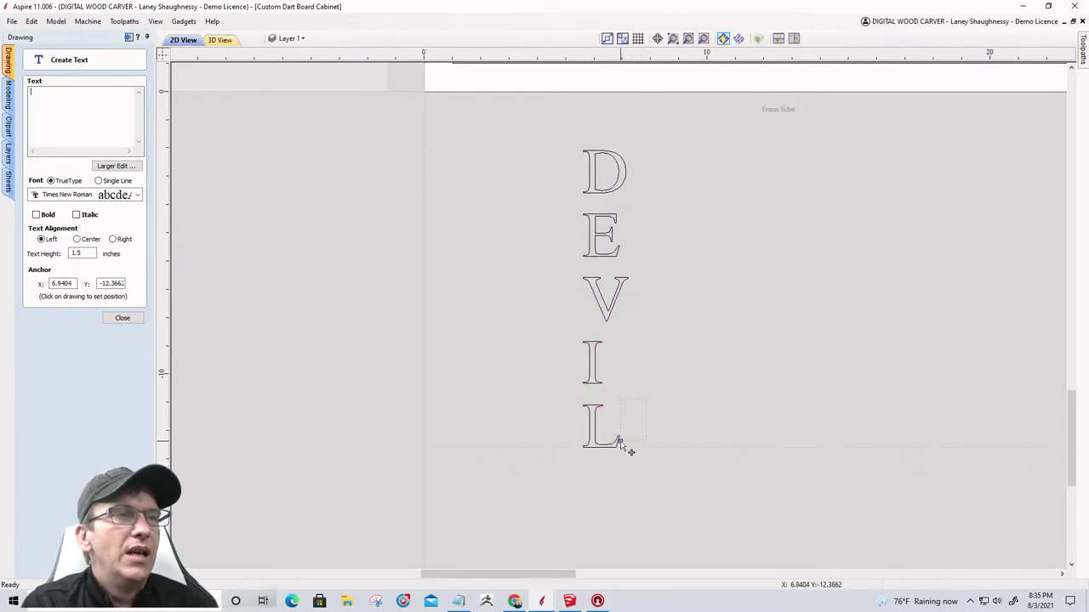
scroll(640, 389, down, 1)
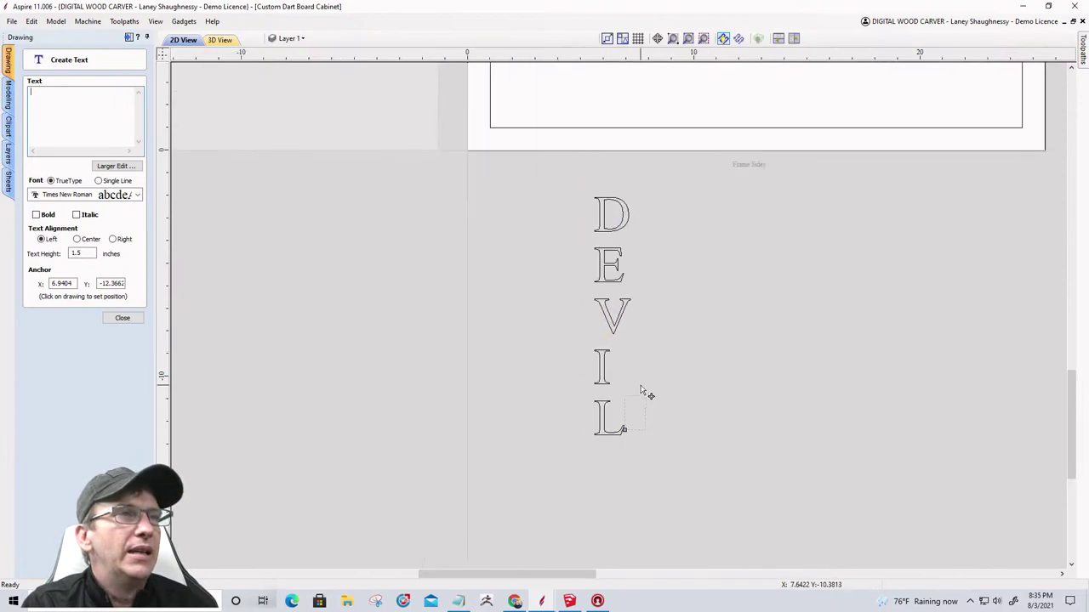
Reopen the DEVIL text and add a blank line followed by DOG, one letter per line.
click(611, 267)
click(53, 124)
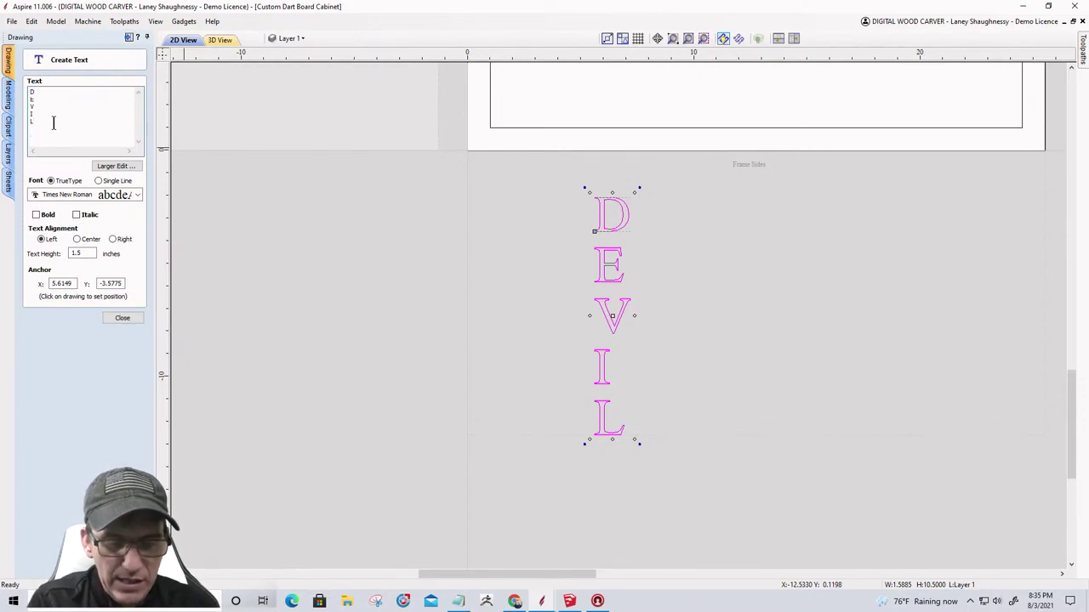
key(Return)
key(Return)
text(D)
key(Return)
text(O)
key(Return)
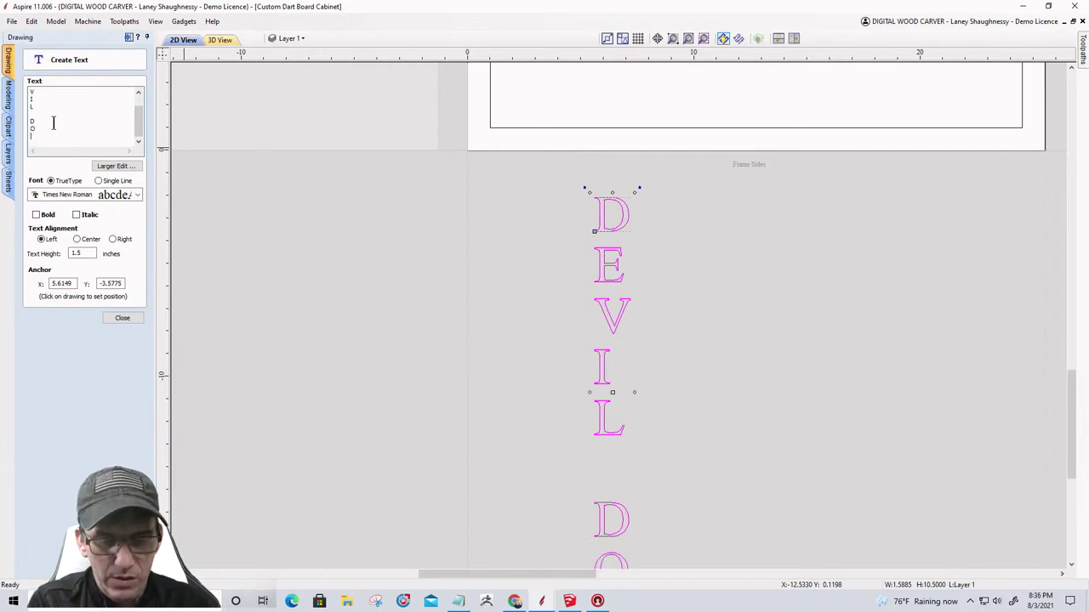
scroll(723, 221, down, 4)
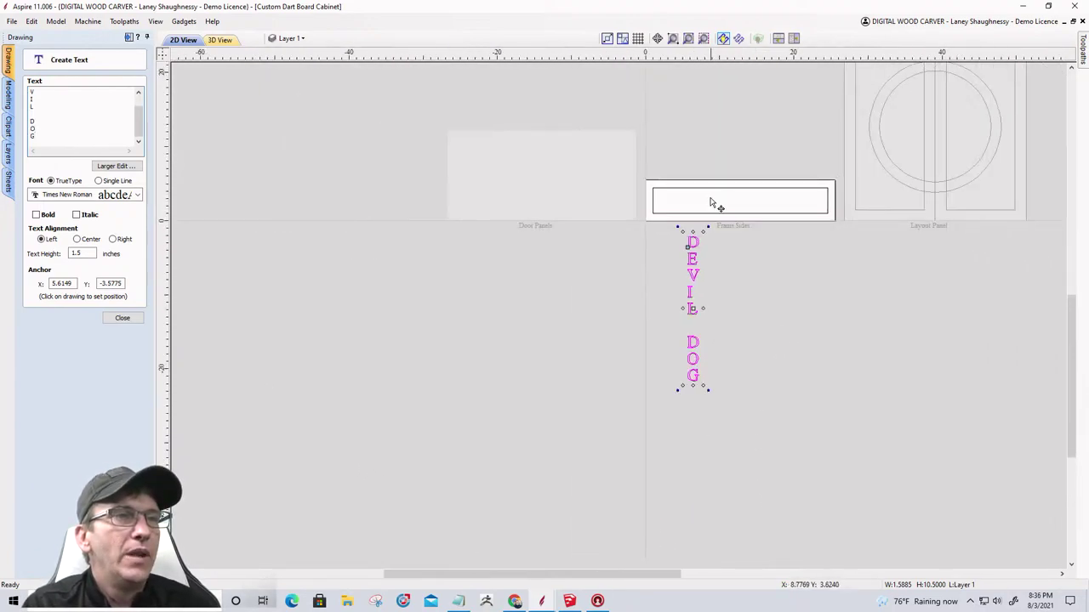
scroll(702, 383, up, 1)
scroll(702, 382, up, 2)
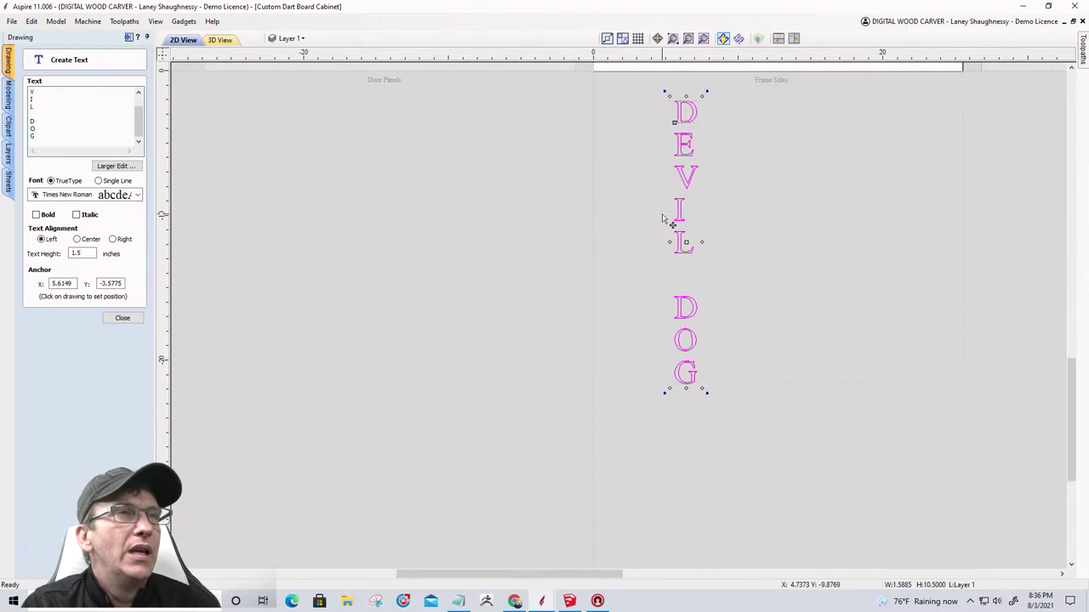
Center-align the letters of the vertical DEVIL DOG text and finish the text object.
click(77, 239)
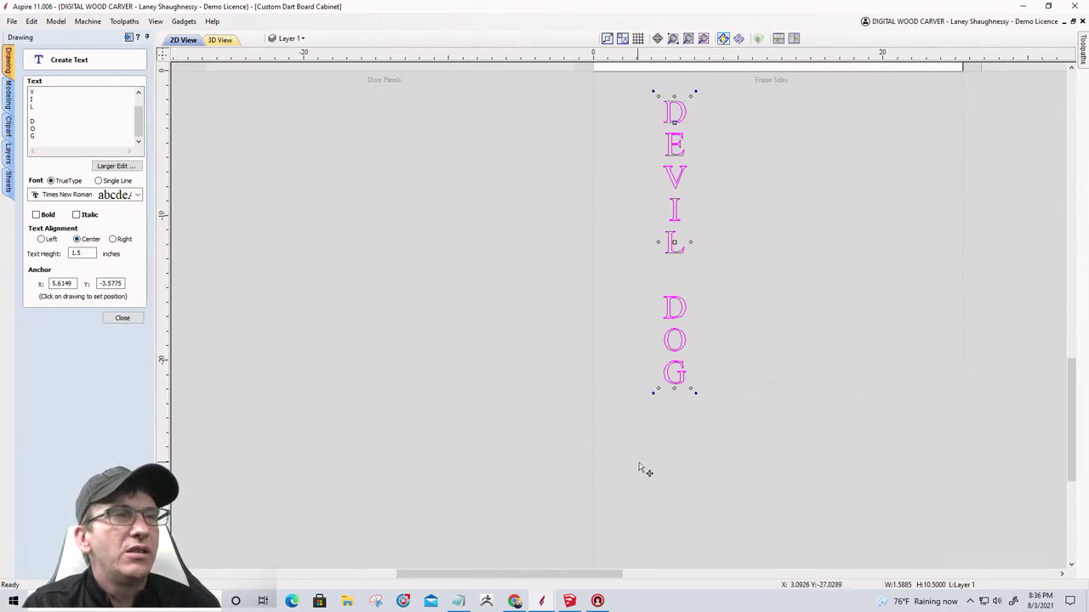
scroll(692, 399, down, 2)
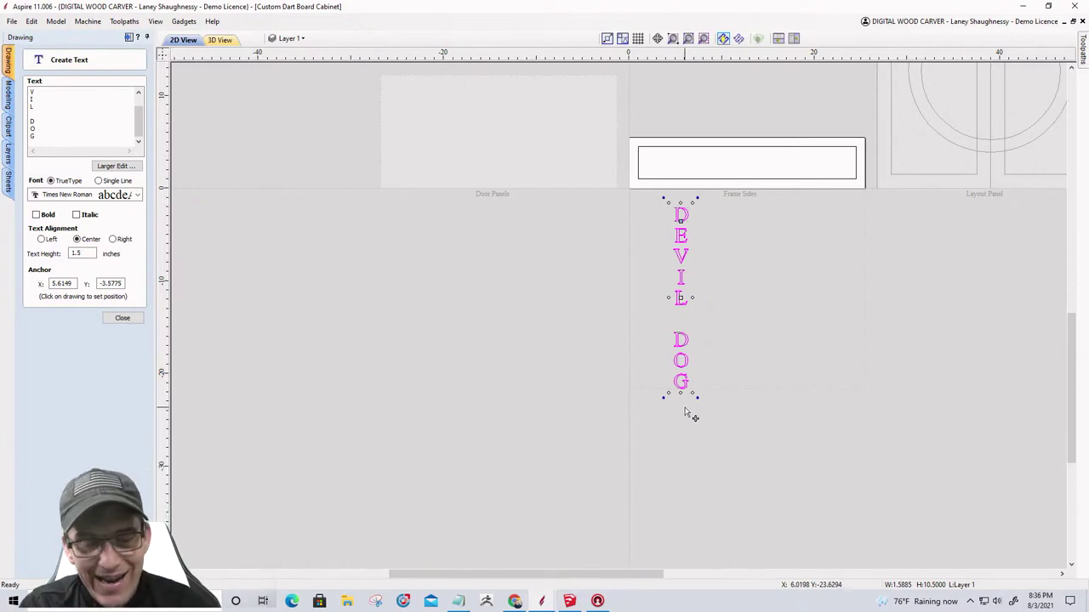
click(117, 318)
Rotate the DEVIL DOG text 90 degrees counterclockwise so it runs parallel to the frame side, and pick it for positioning.
key(ctrl+z)
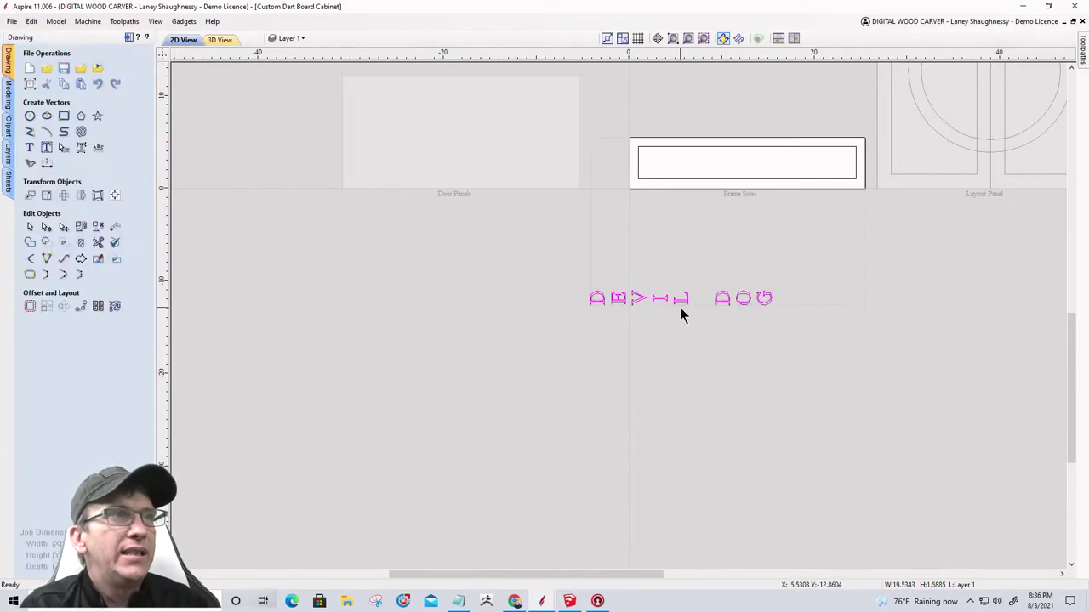
click(682, 302)
click(680, 299)
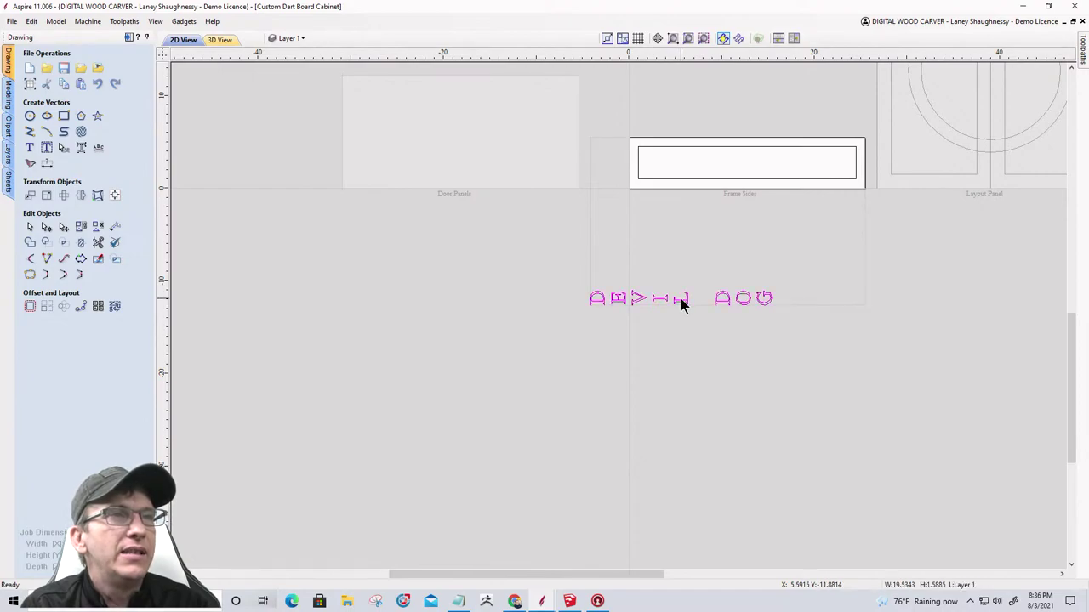
Move the DEVIL DOG text into the inner rectangle of the Frame Sides board and make its lettering bold.
drag(682, 299, 740, 183)
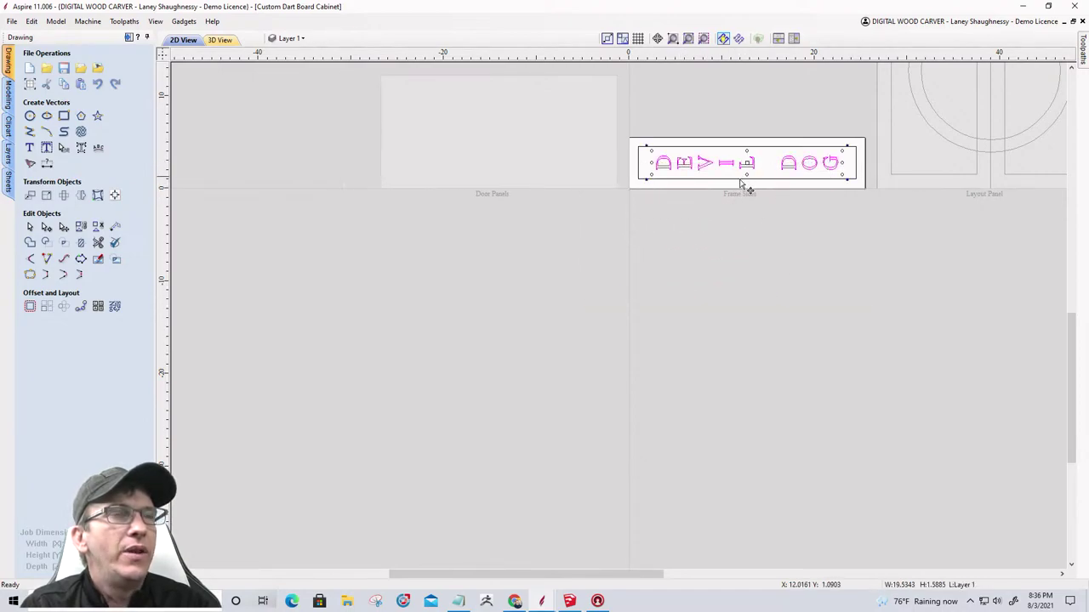
key(F6)
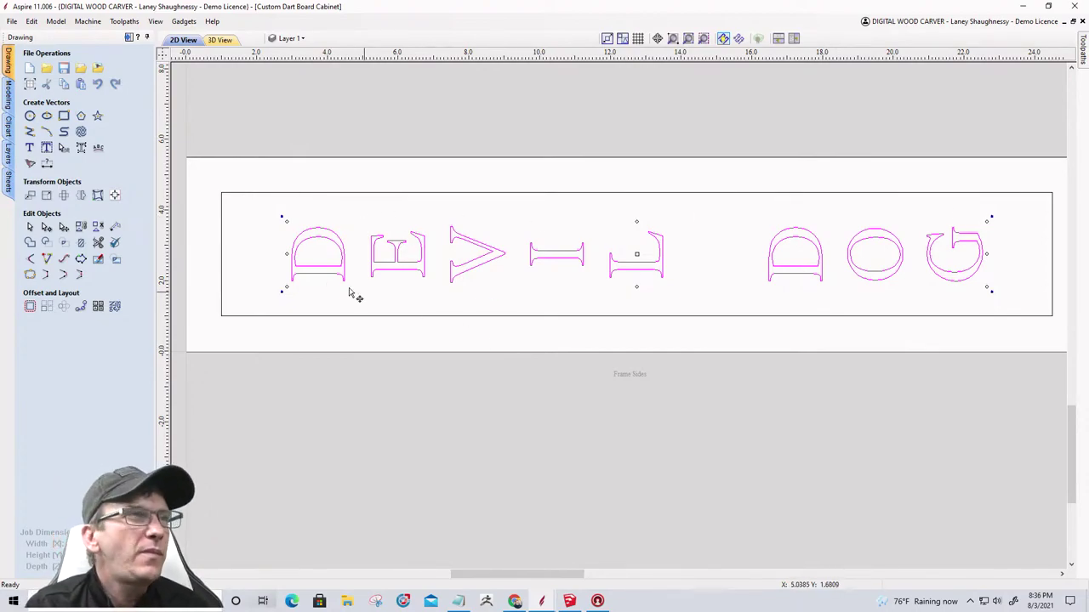
click(31, 149)
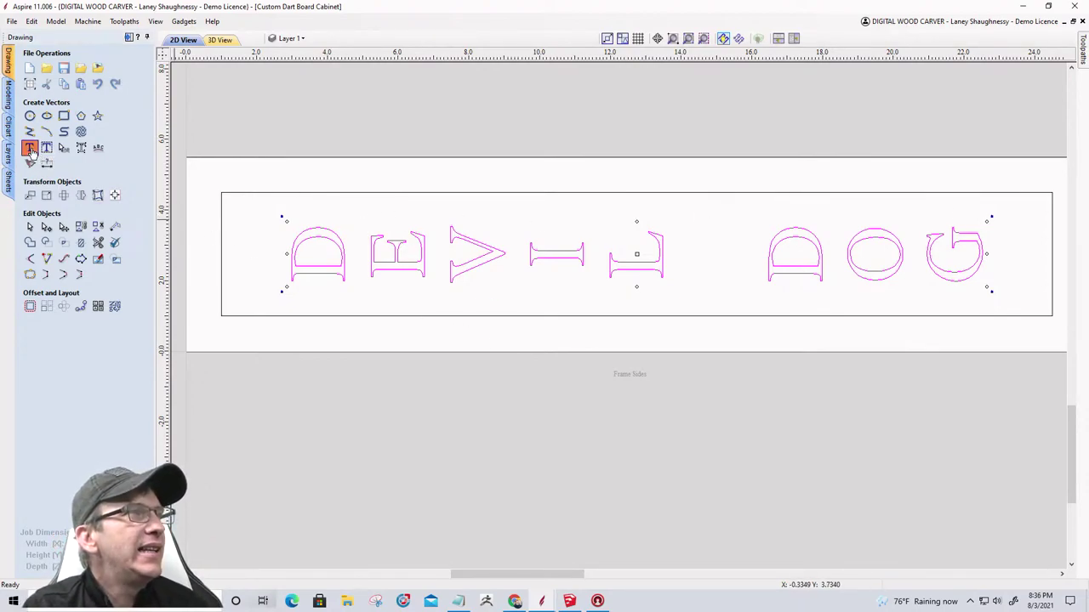
click(37, 215)
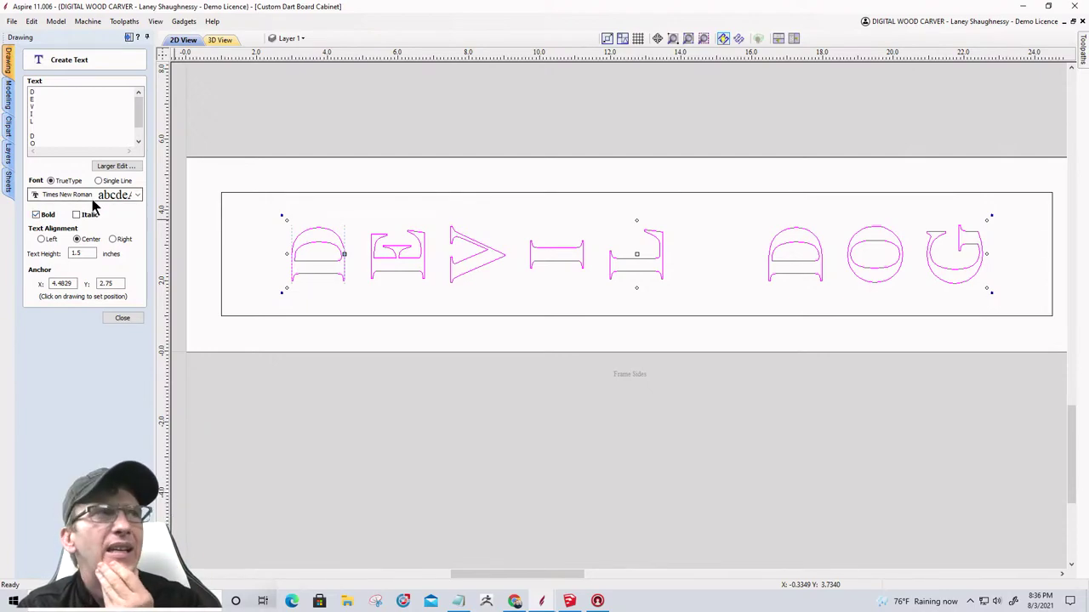
Try the Stencil font on the DEVIL DOG text.
click(138, 196)
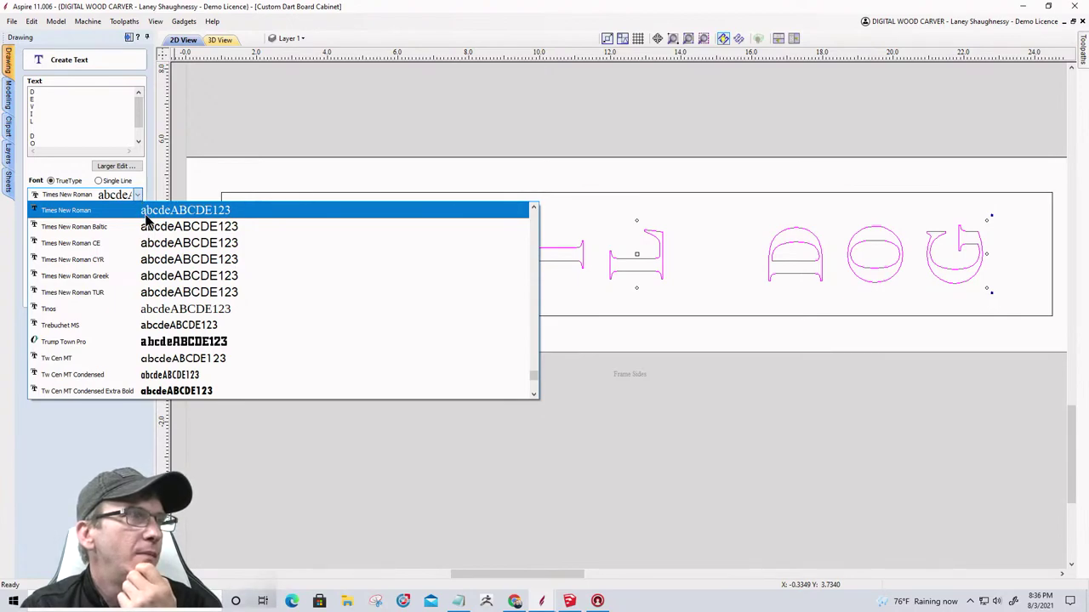
scroll(146, 221, down, 1)
scroll(146, 222, down, 2)
scroll(148, 241, up, 6)
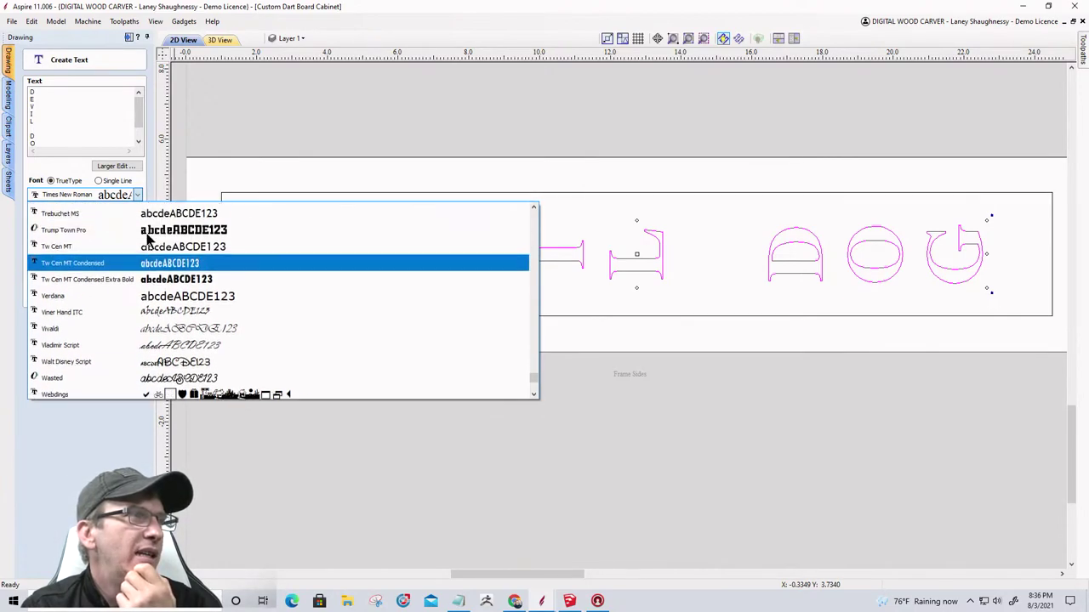
scroll(146, 241, up, 4)
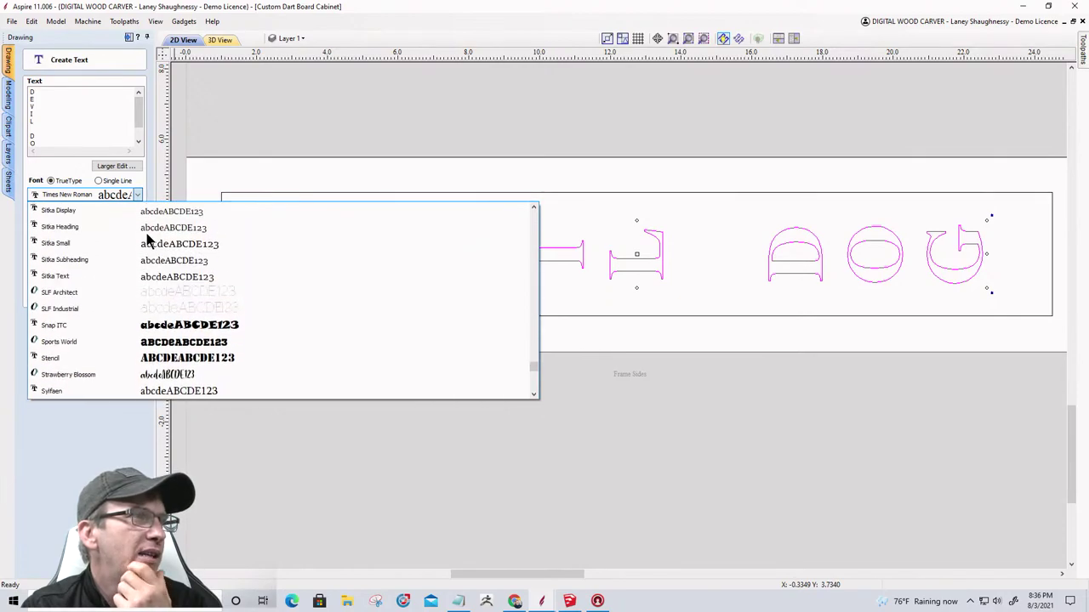
click(152, 358)
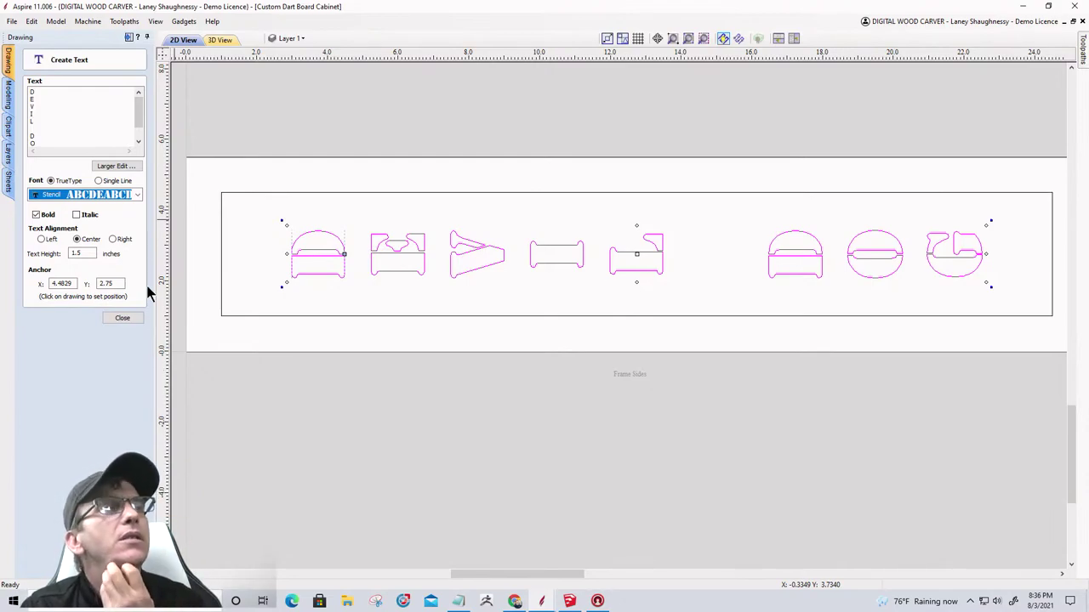
Try the Rockwell Extra Bold font on the DEVIL DOG text.
click(137, 195)
scroll(138, 251, up, 2)
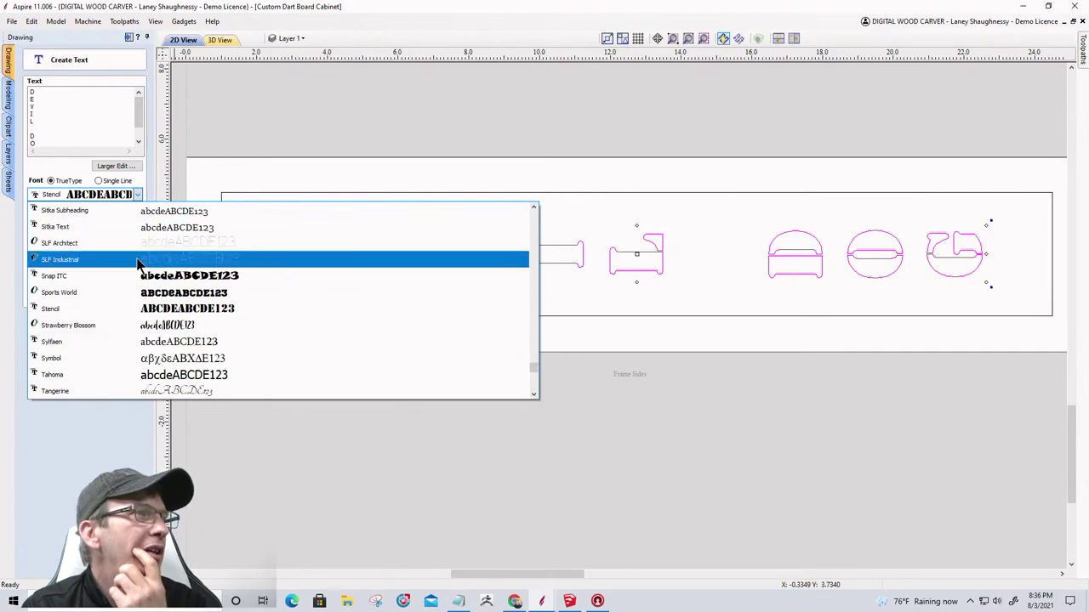
scroll(138, 263, up, 5)
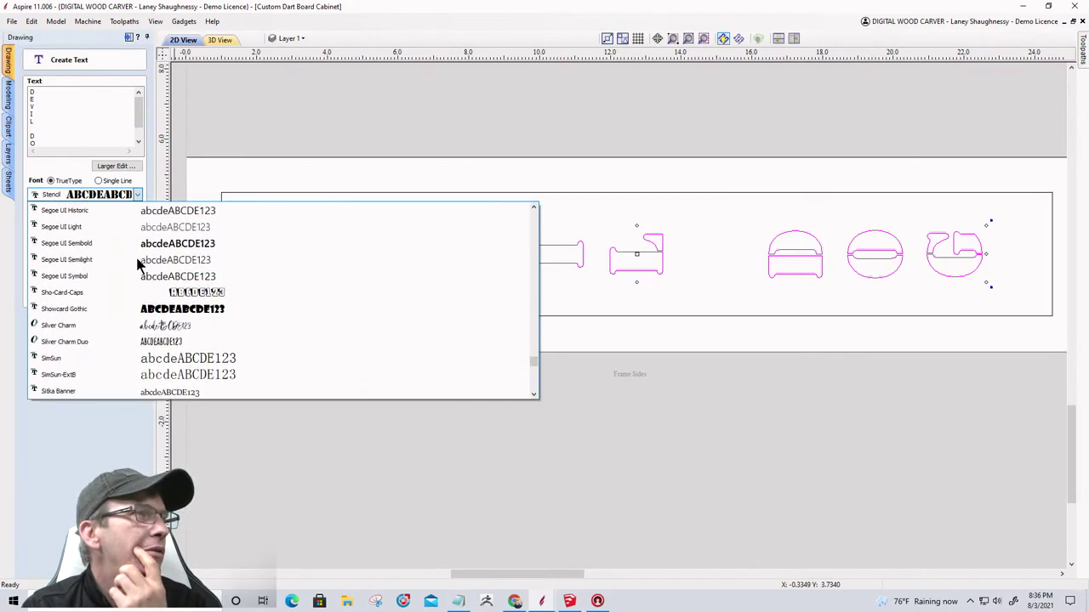
scroll(138, 264, up, 8)
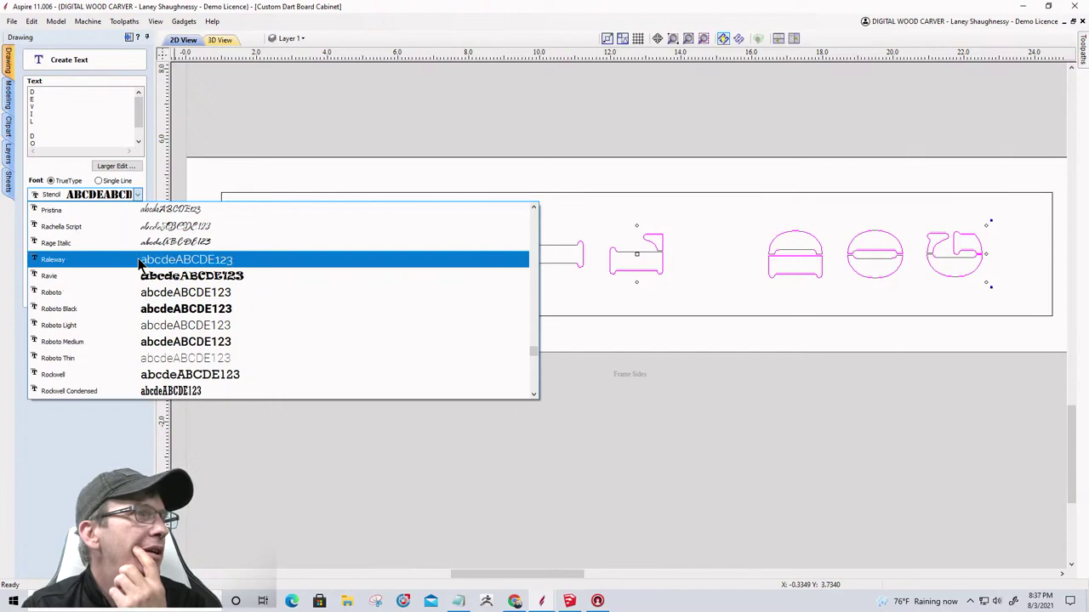
scroll(138, 263, down, 1)
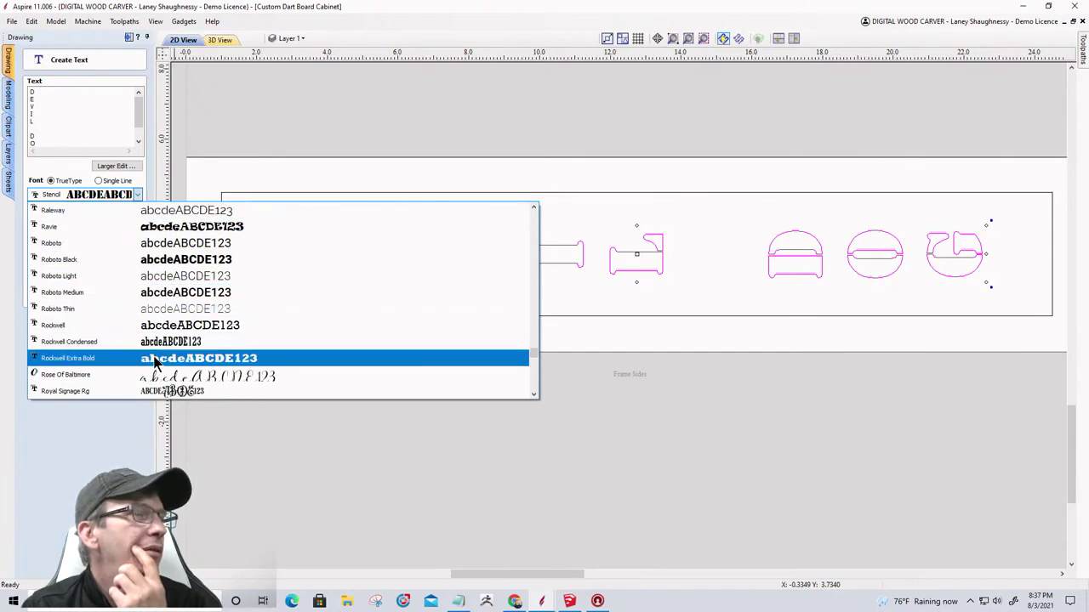
click(155, 360)
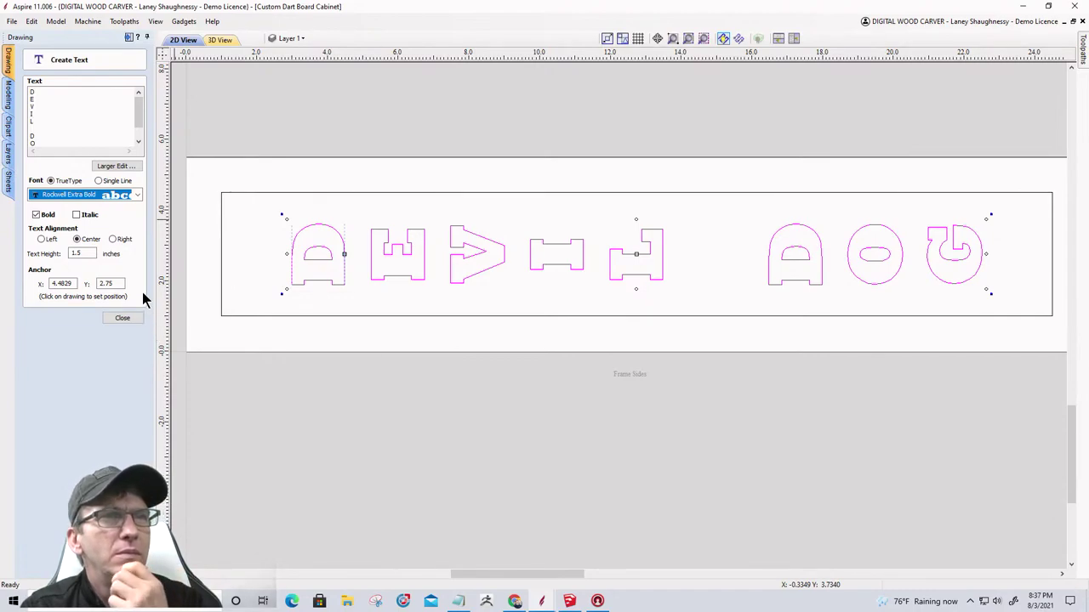
Try the Saddlebag, Roboto Black and Rockwell Condensed fonts in turn on the DEVIL DOG text.
click(136, 194)
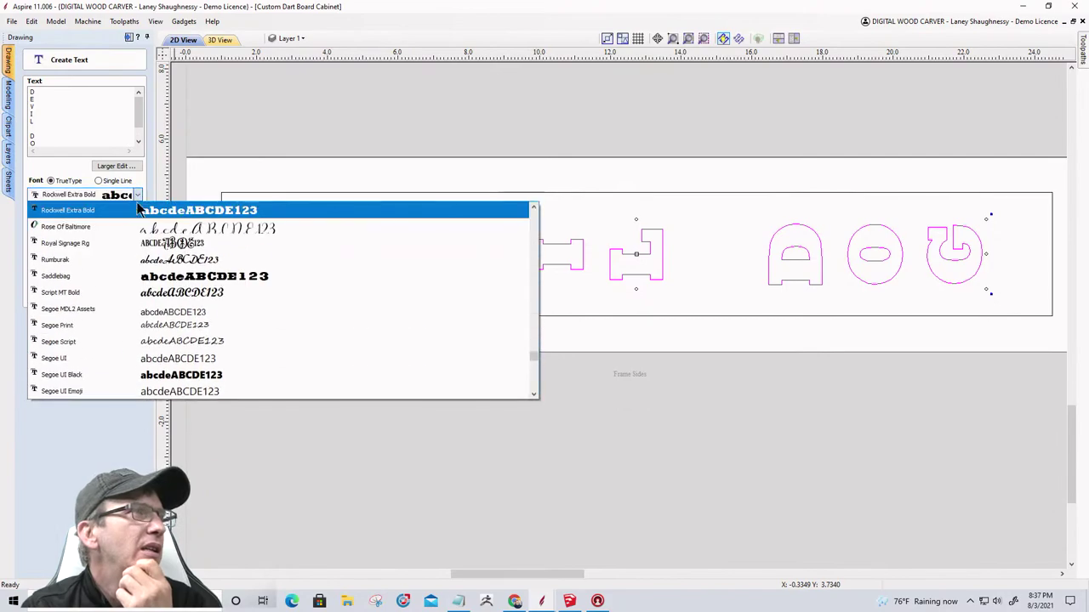
click(142, 277)
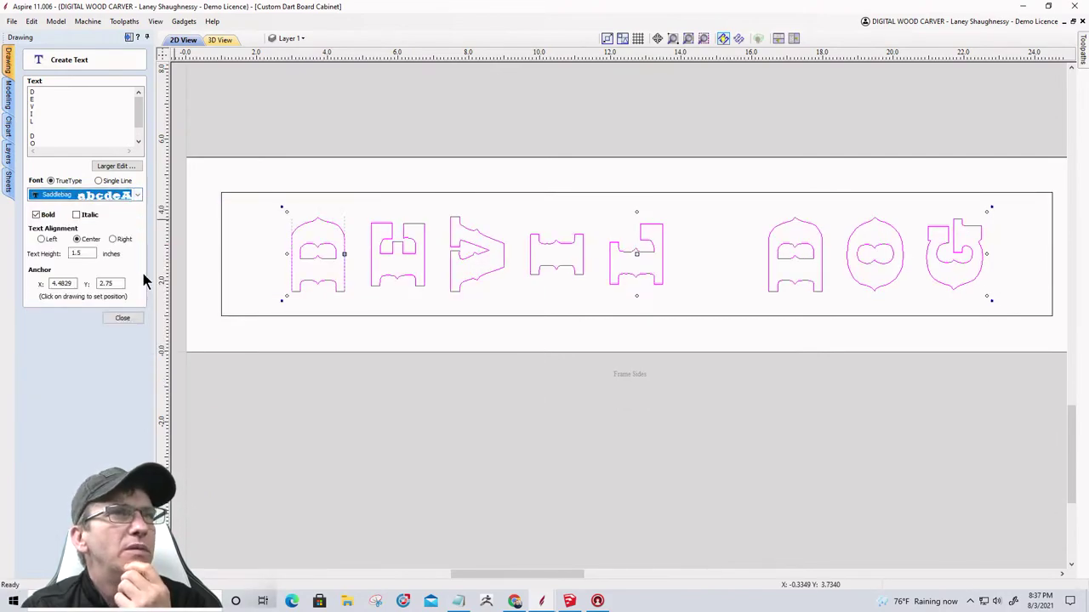
click(128, 195)
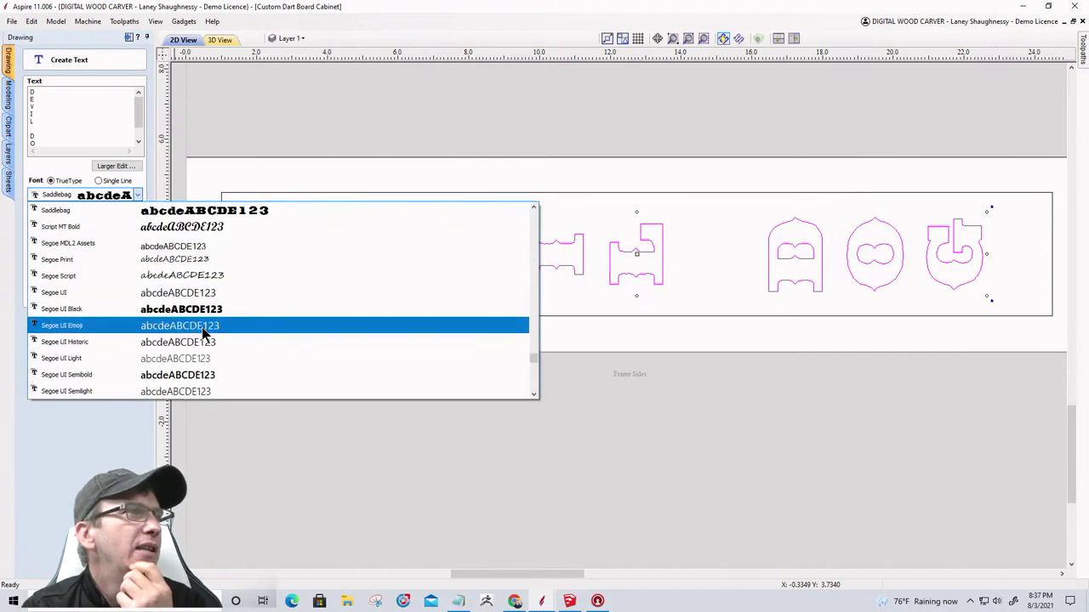
scroll(204, 333, up, 1)
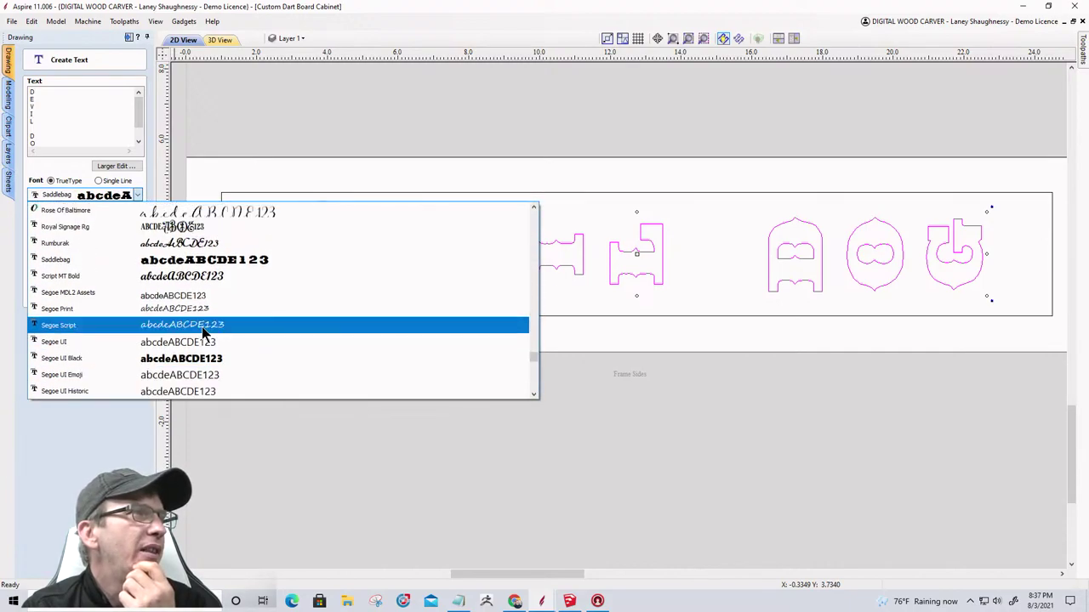
scroll(202, 327, up, 3)
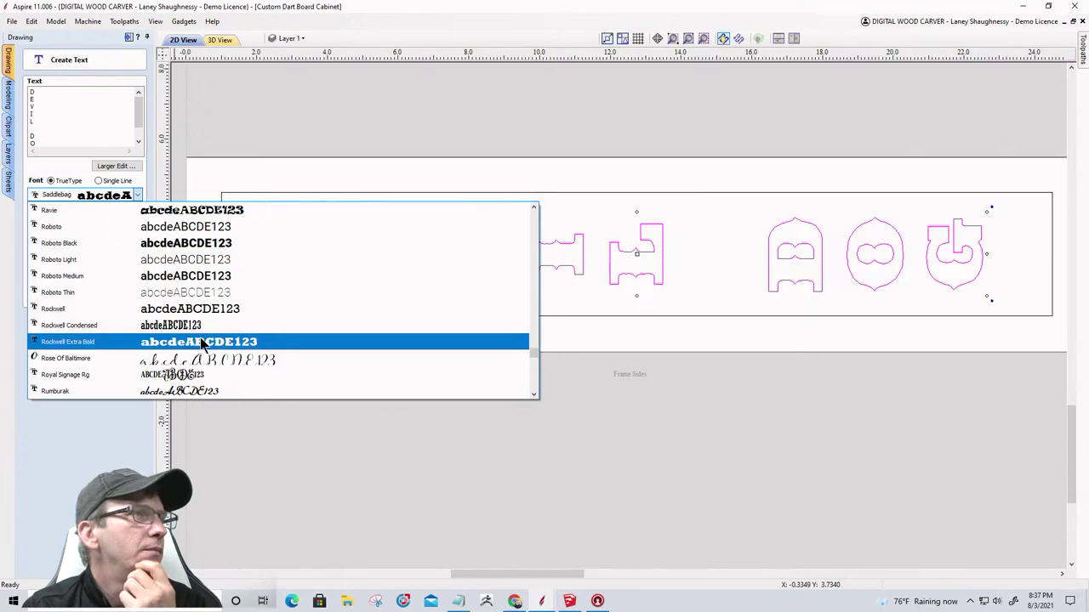
click(161, 242)
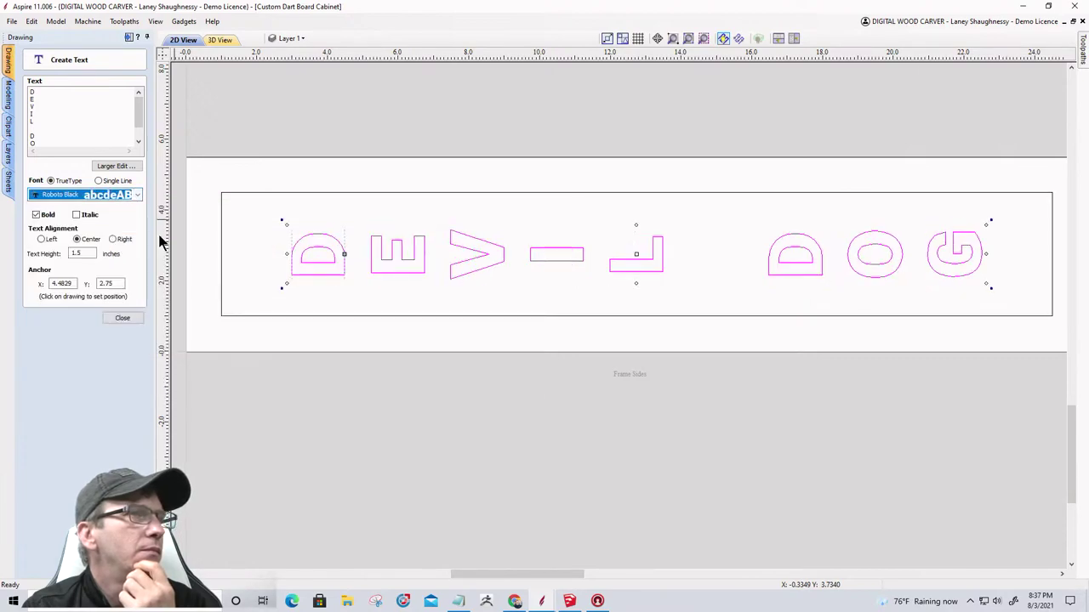
click(136, 196)
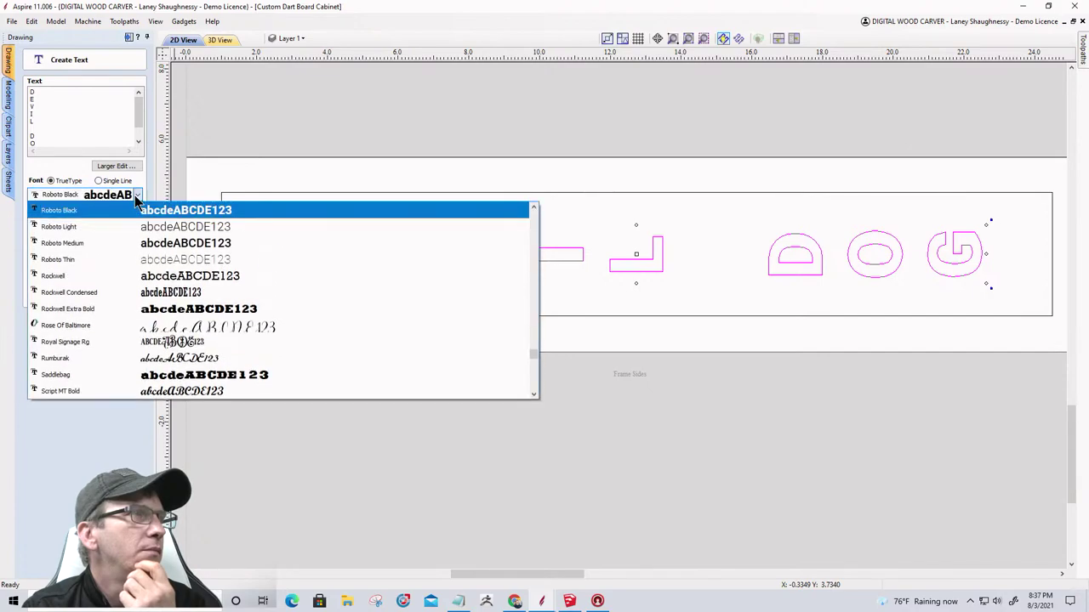
click(146, 291)
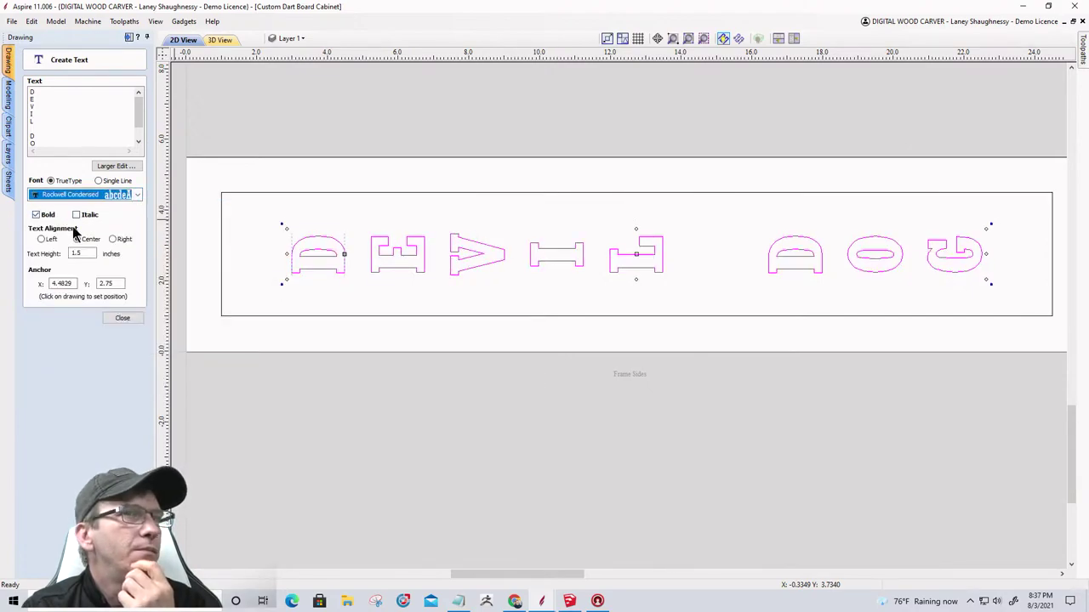
Set the DEVIL DOG text's font to Rockwell Extra Bold and deselect the text.
click(136, 196)
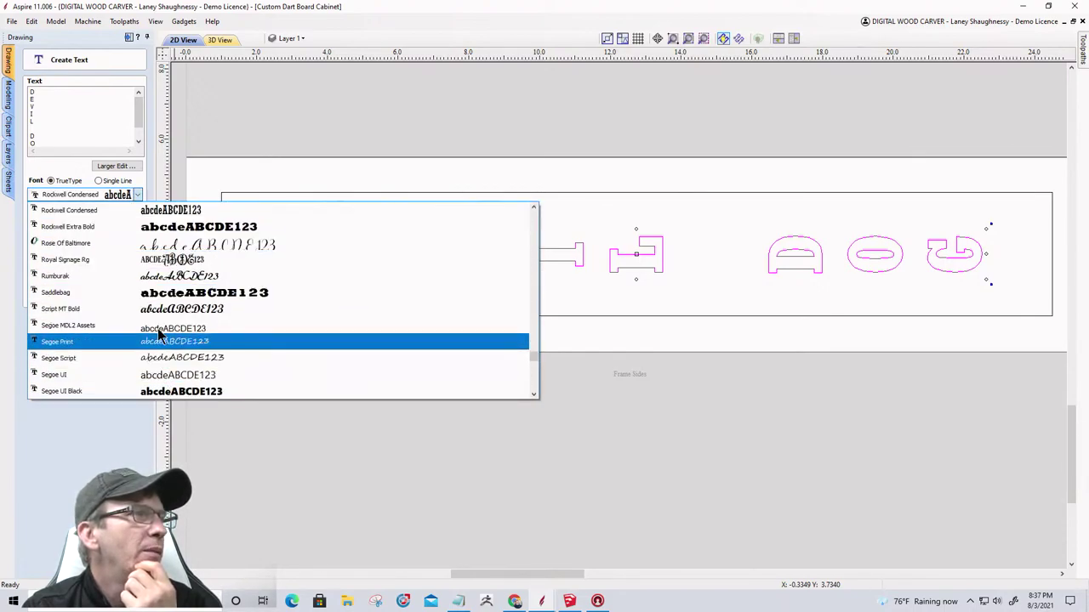
click(158, 226)
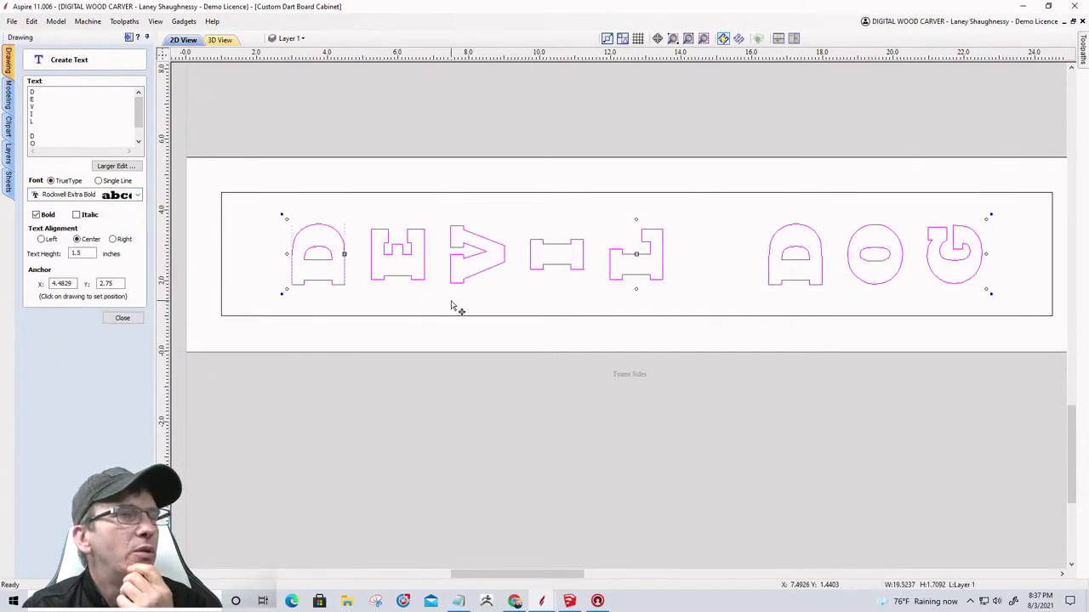
click(566, 371)
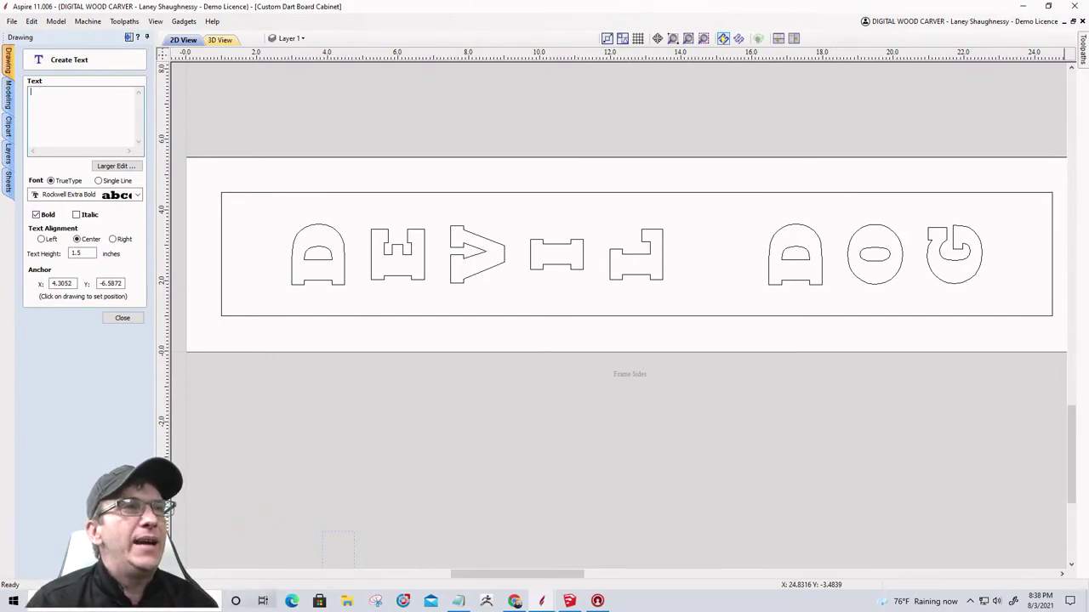
Compare the Layout Panel door design and the neighbouring sheets with the lettered Frame Sides board.
scroll(578, 414, down, 5)
scroll(655, 335, up, 5)
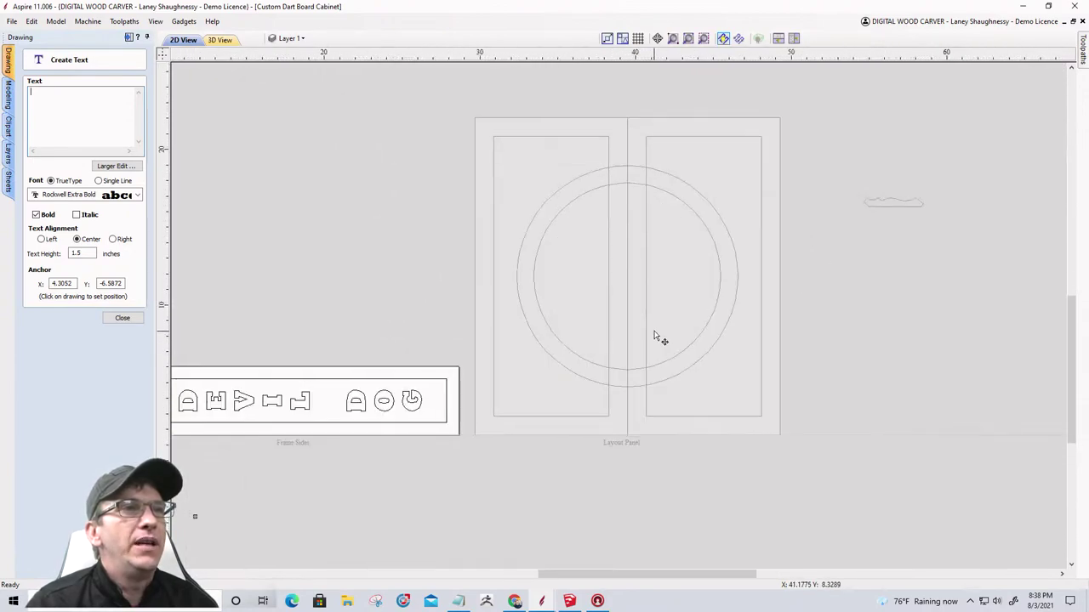
scroll(656, 413, down, 3)
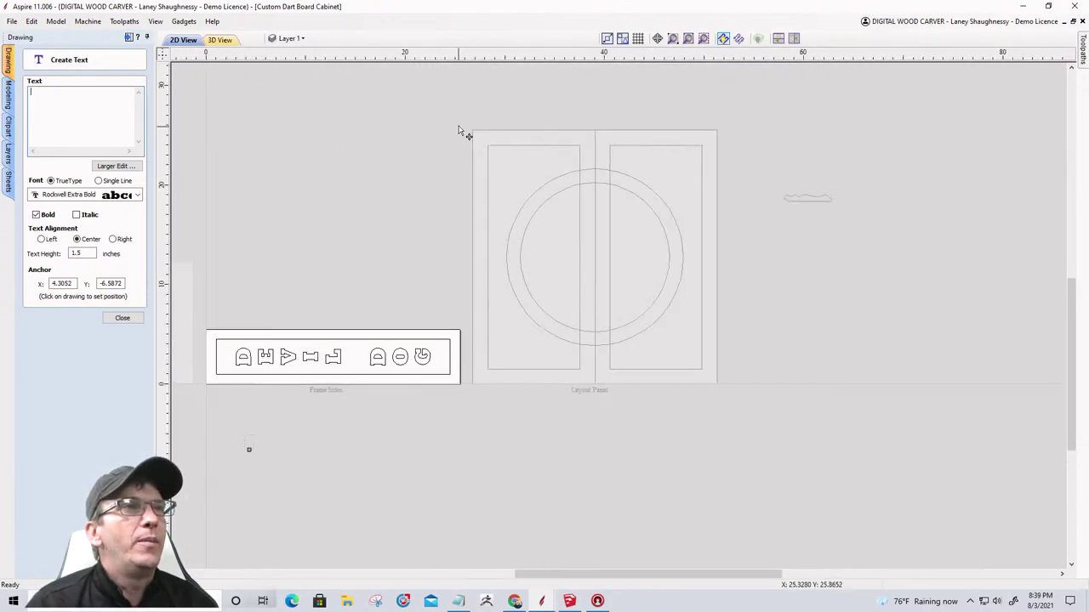
scroll(661, 286, down, 4)
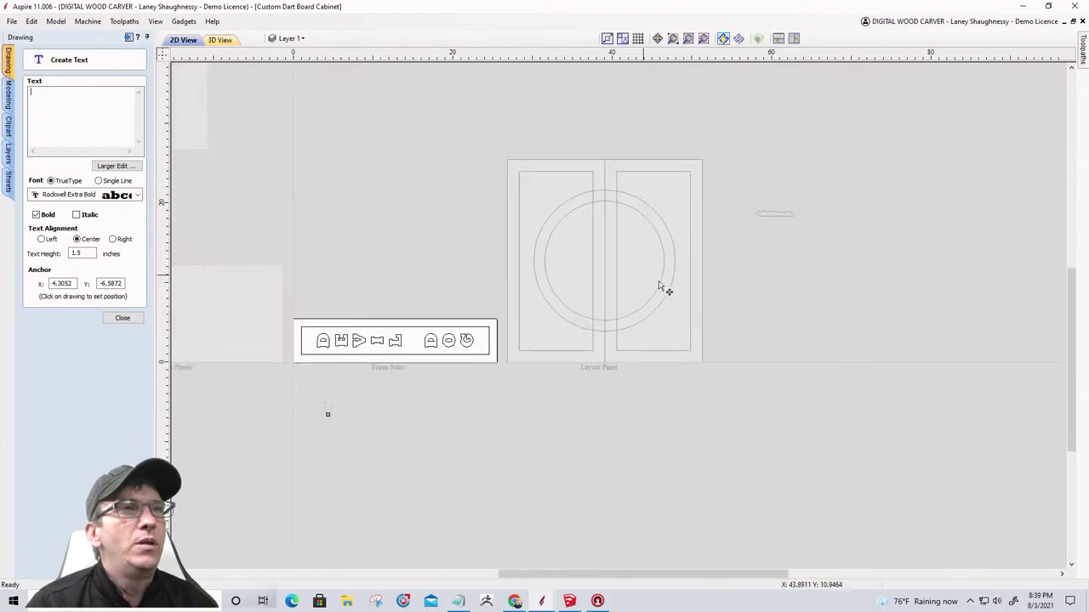
scroll(494, 397, up, 3)
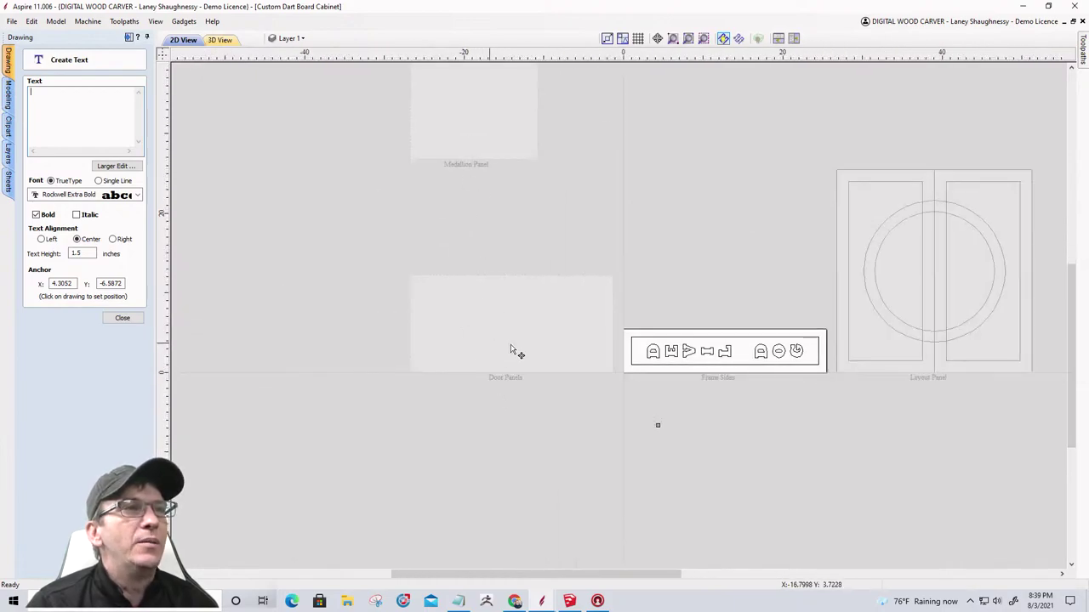
scroll(764, 374, up, 6)
scroll(802, 322, down, 2)
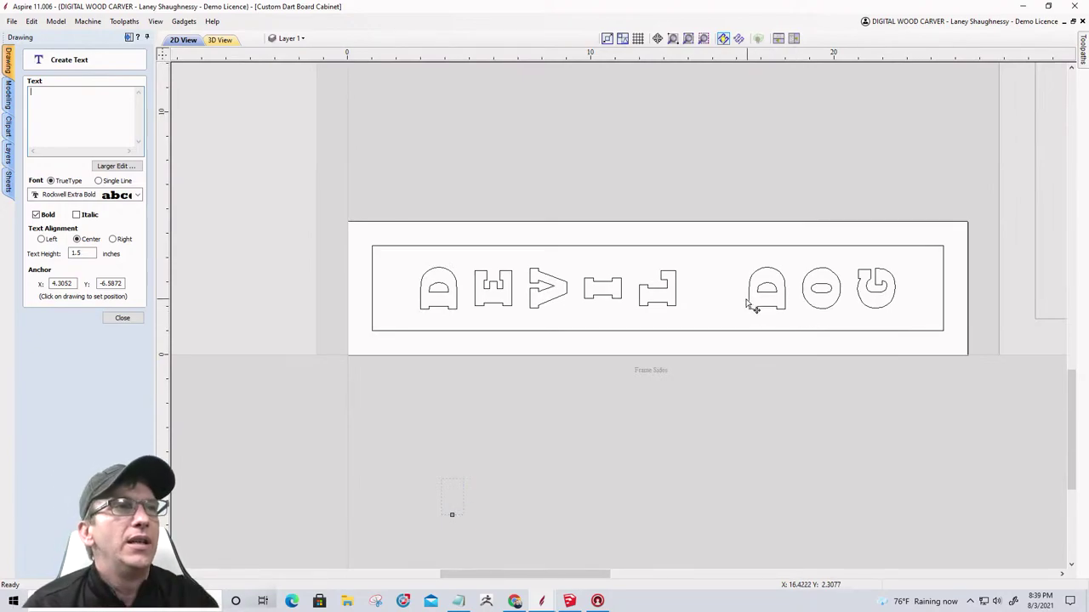
scroll(750, 303, down, 1)
scroll(496, 277, down, 2)
scroll(598, 316, up, 2)
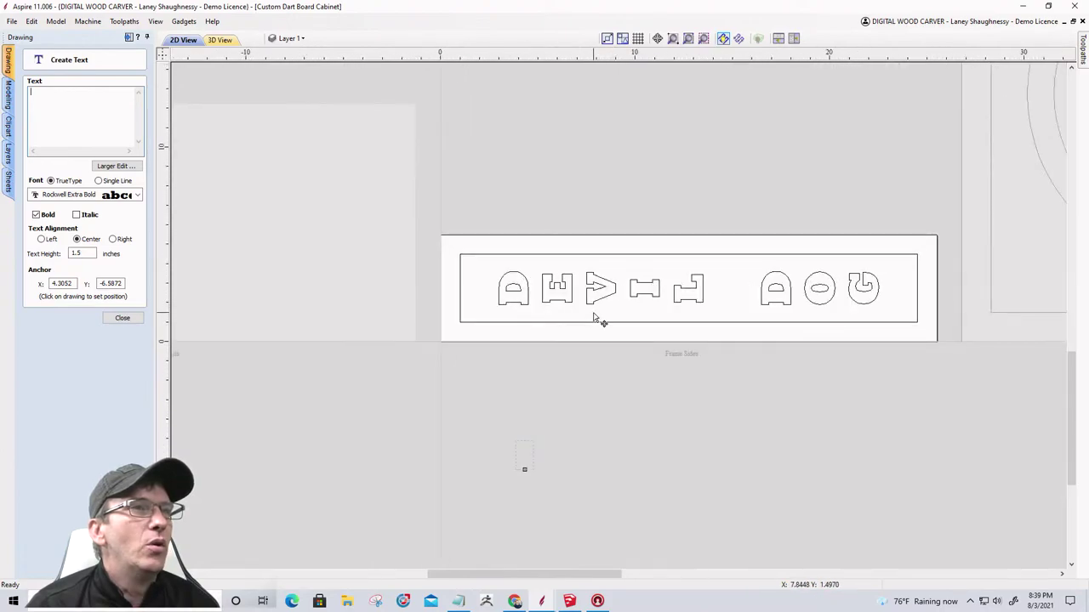
Add a new layer and name it "Left Side Frame Board".
click(308, 40)
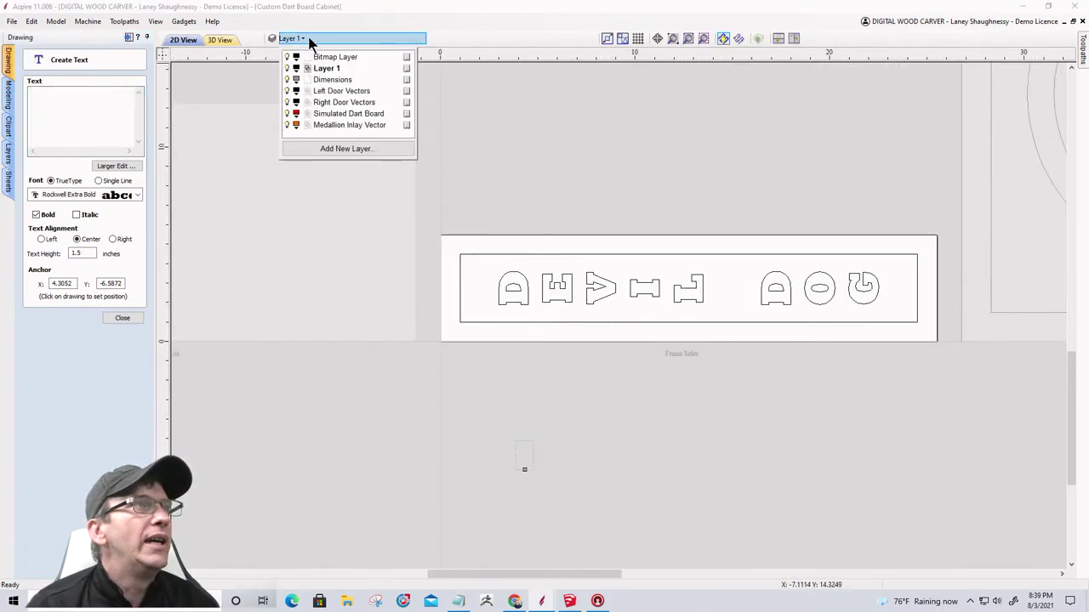
click(314, 150)
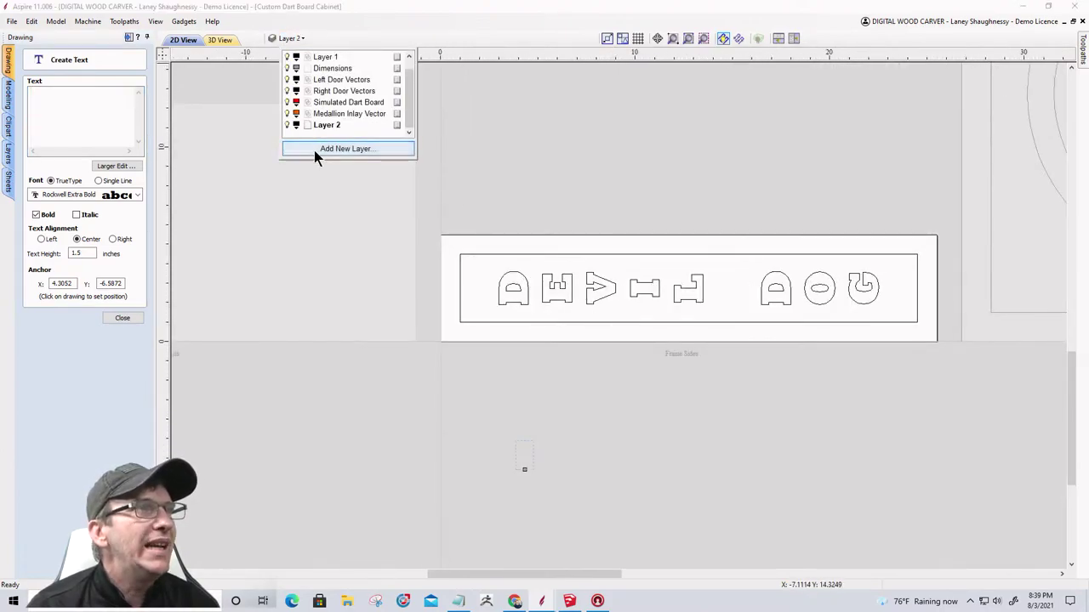
double_click(321, 125)
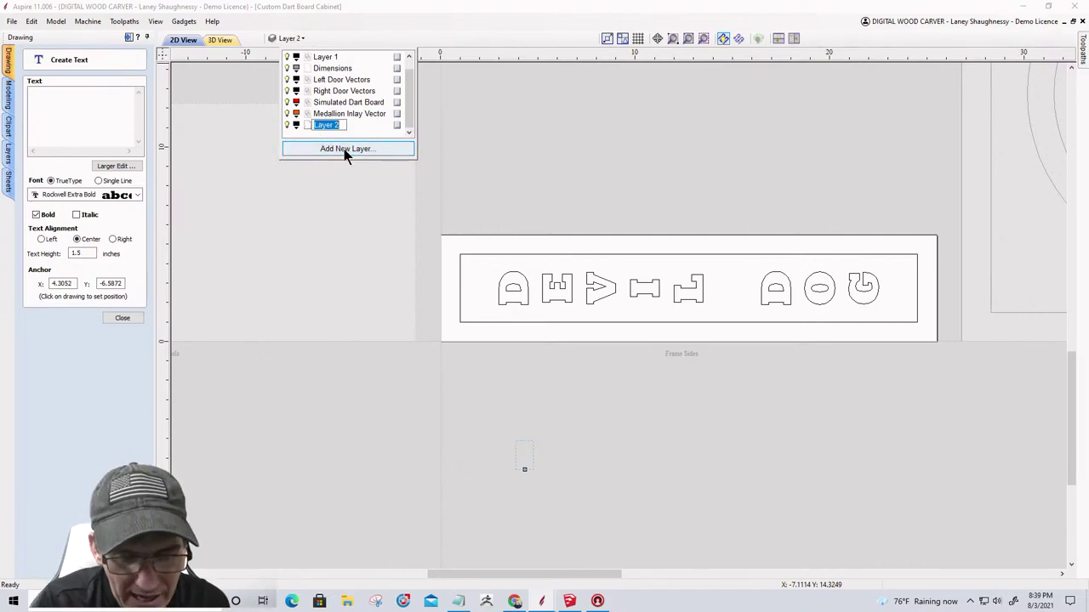
text(Left Side Fram)
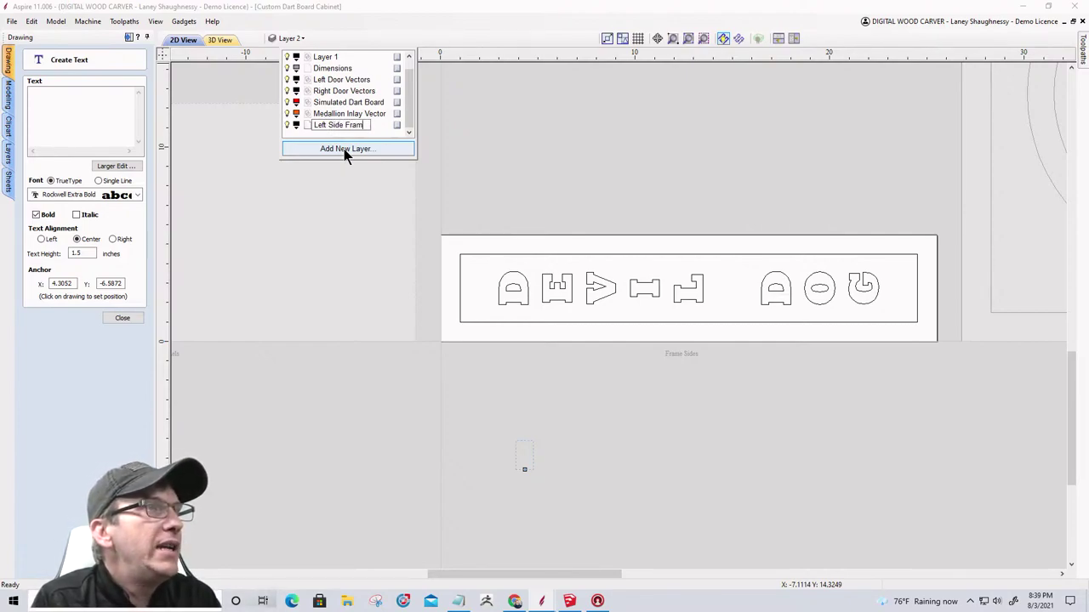
text(e Board)
key(Return)
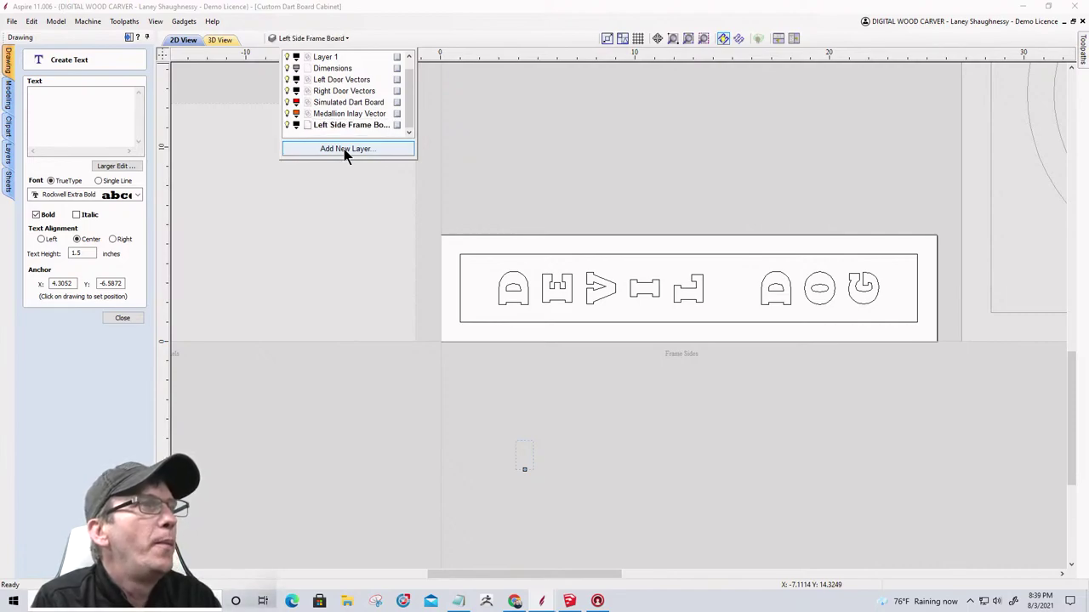
Add a new layer named "Right Side Frame Board" and make the Left Side Frame Board layer active.
click(344, 149)
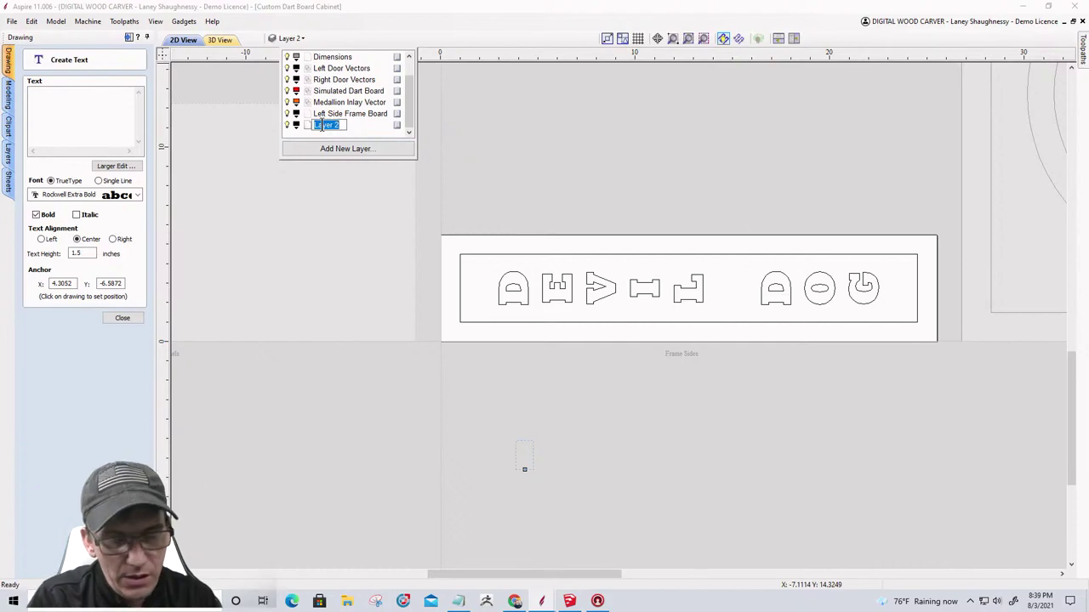
text(Right Side)
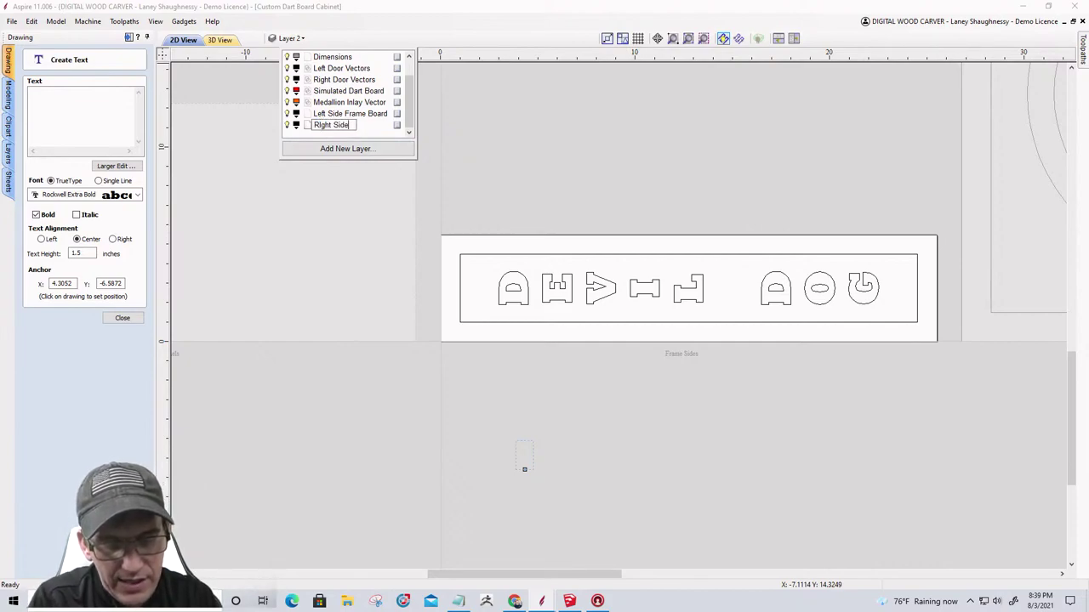
text( Frame Board)
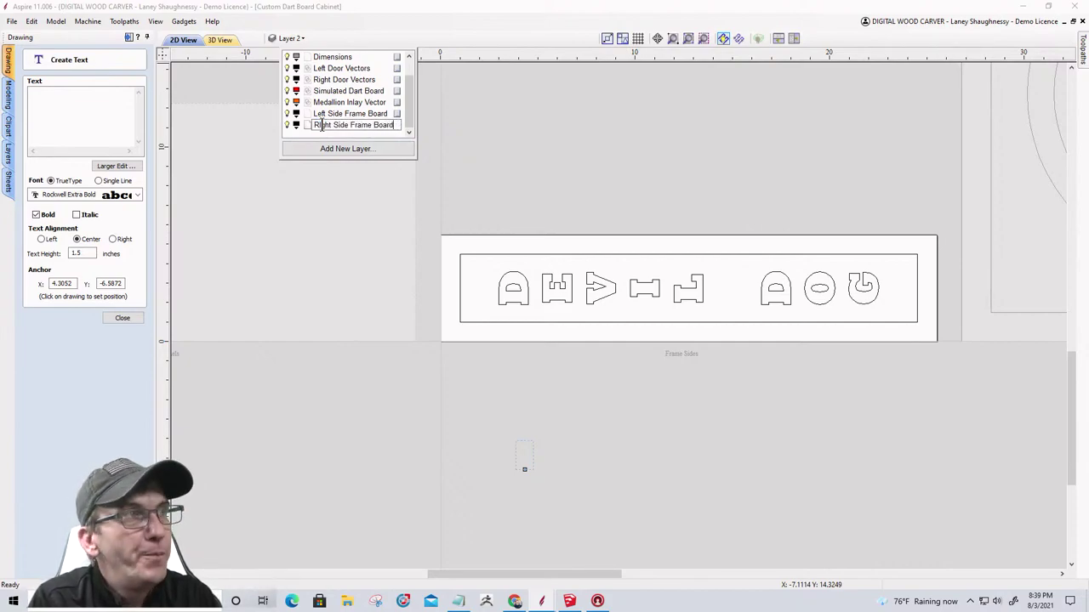
key(Return)
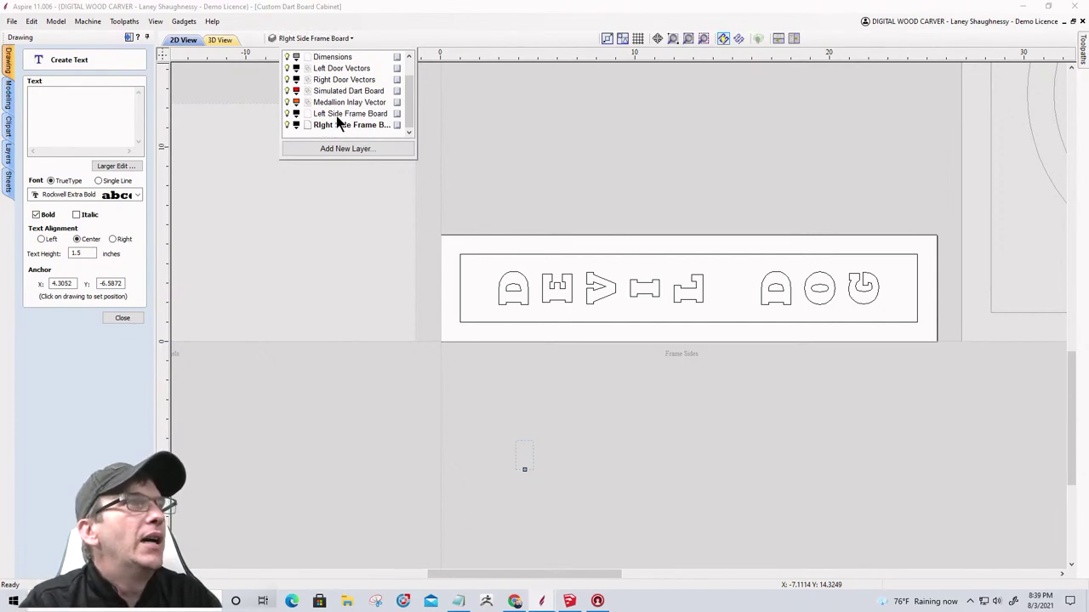
click(336, 114)
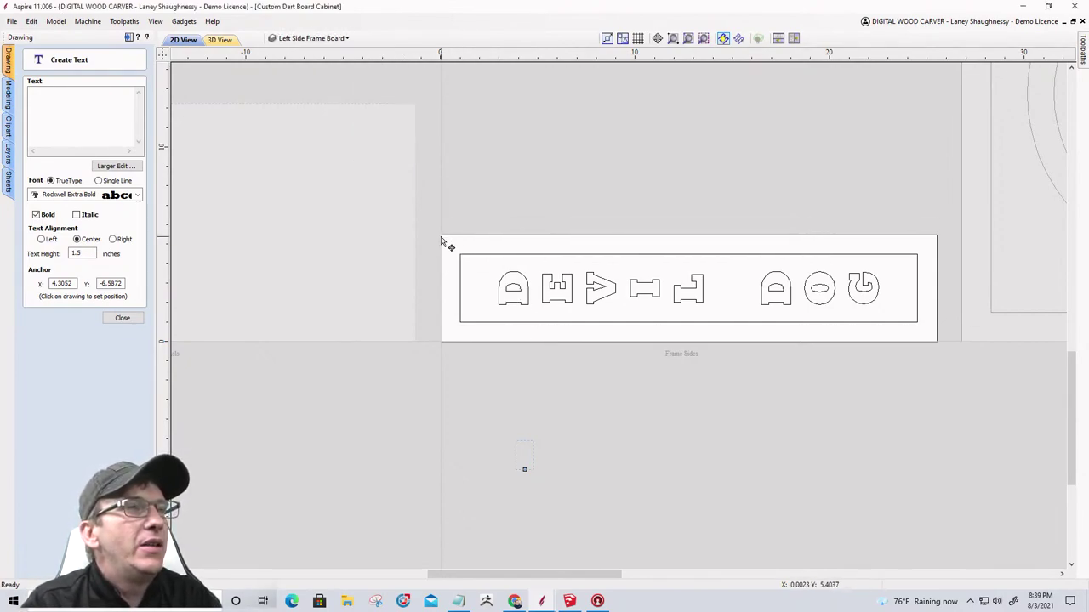
Close the text form and move the DEVIL DOG text and its surrounding rectangle to the Left Side Frame Board layer.
click(918, 337)
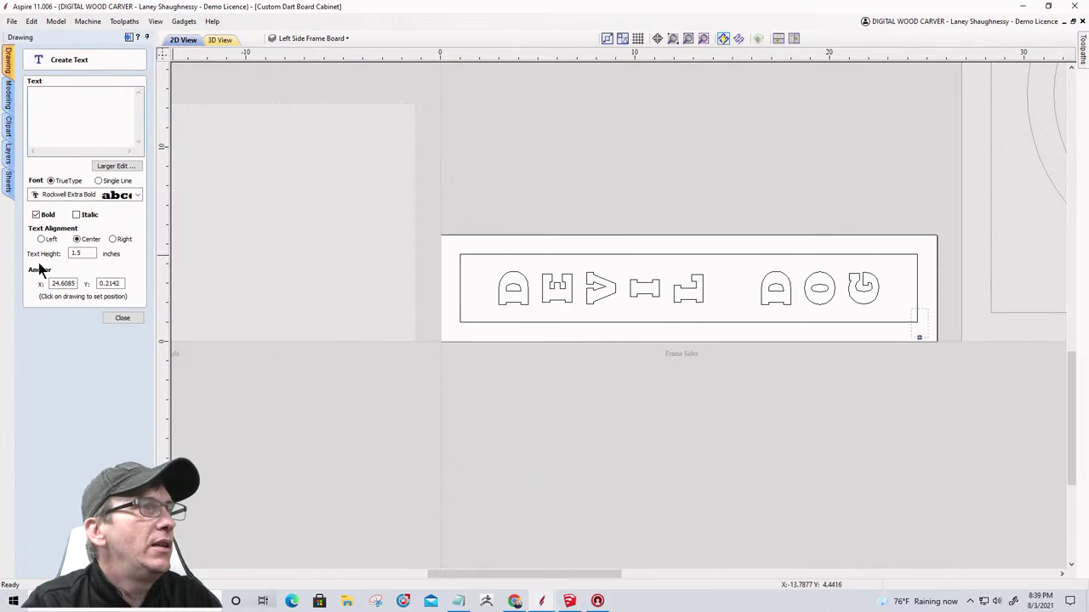
click(120, 319)
drag(454, 242, 933, 346)
right_click(892, 328)
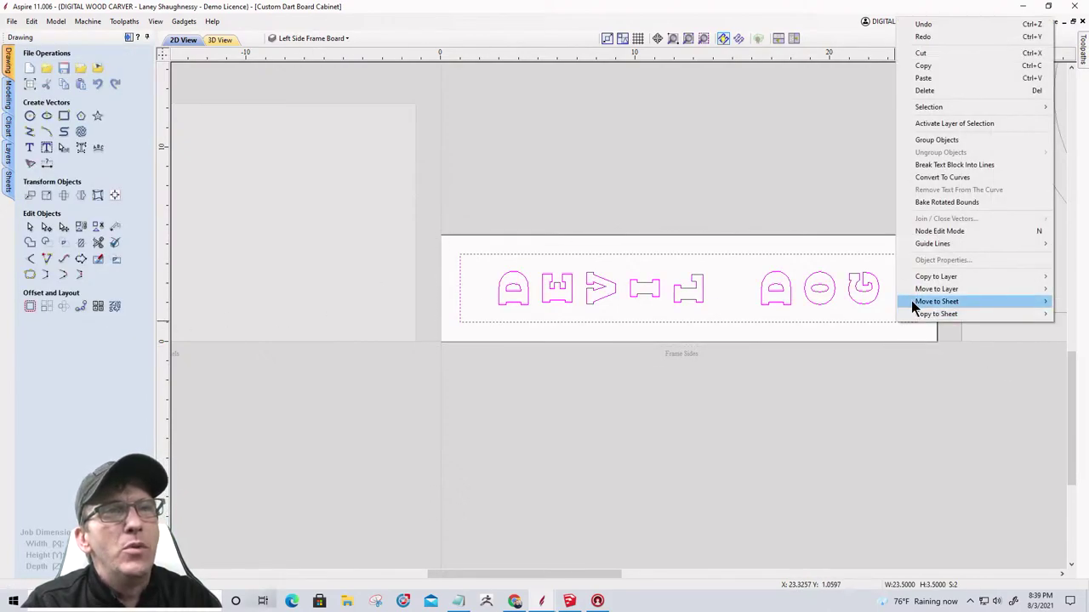
mouse_move(914, 293)
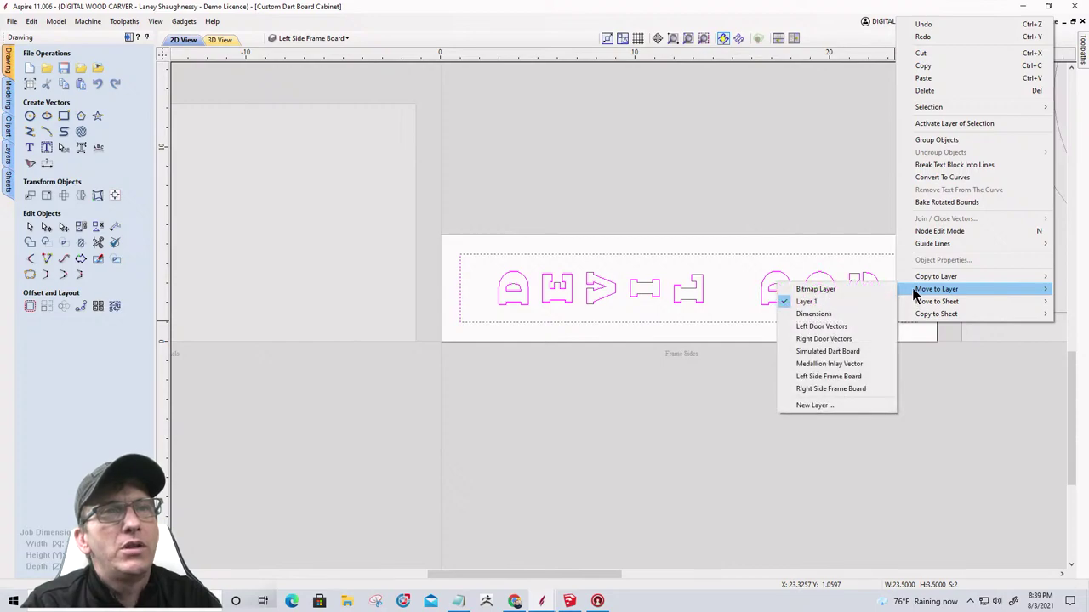
click(812, 377)
Switch to the toolpath commands and select only the rectangle around the DEVIL DOG text.
scroll(693, 317, down, 1)
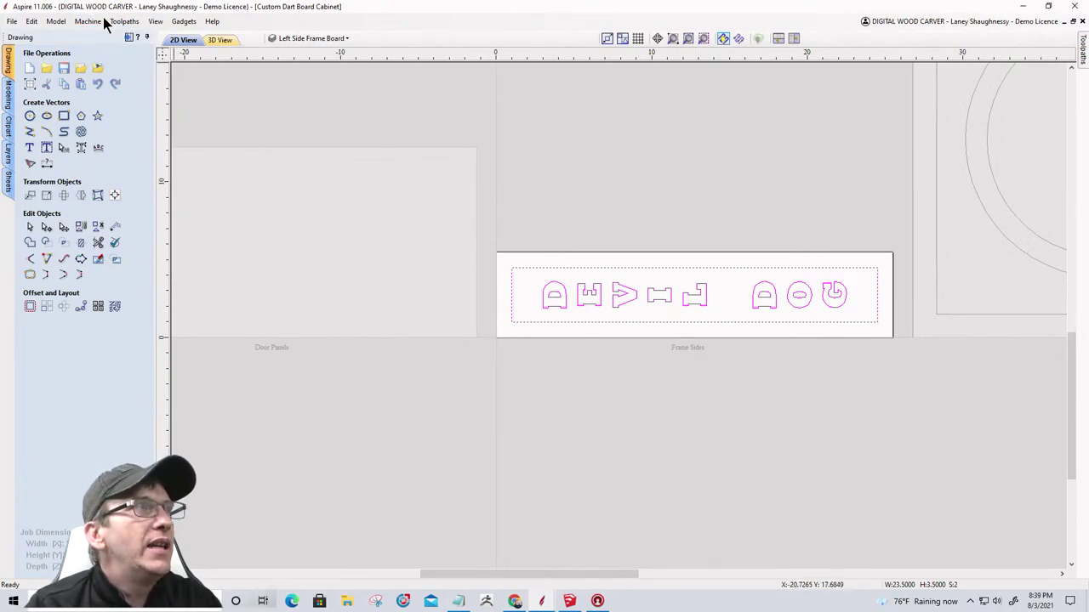
click(129, 38)
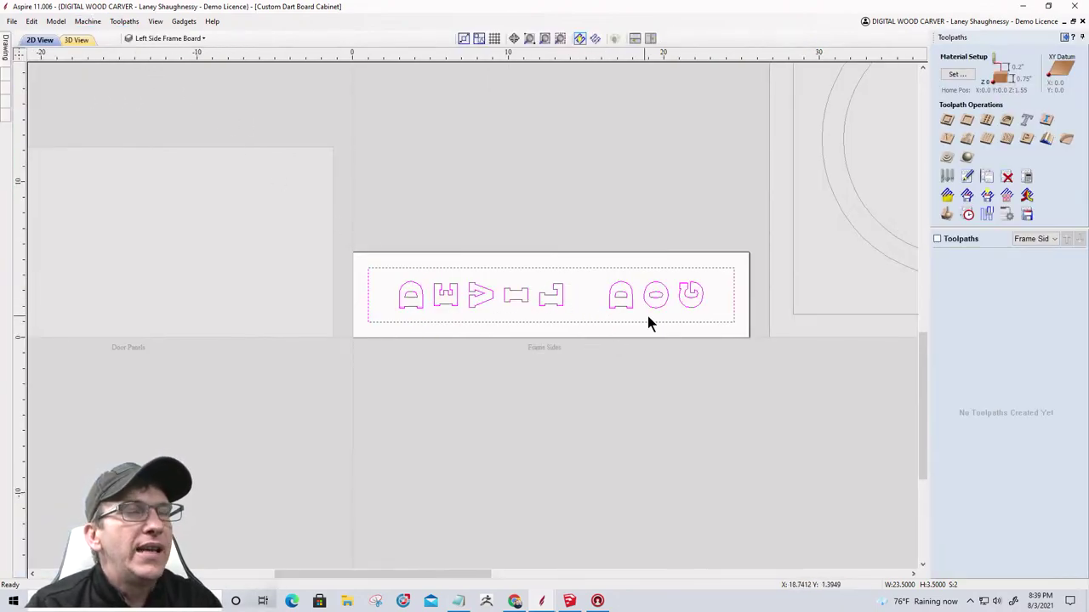
click(718, 323)
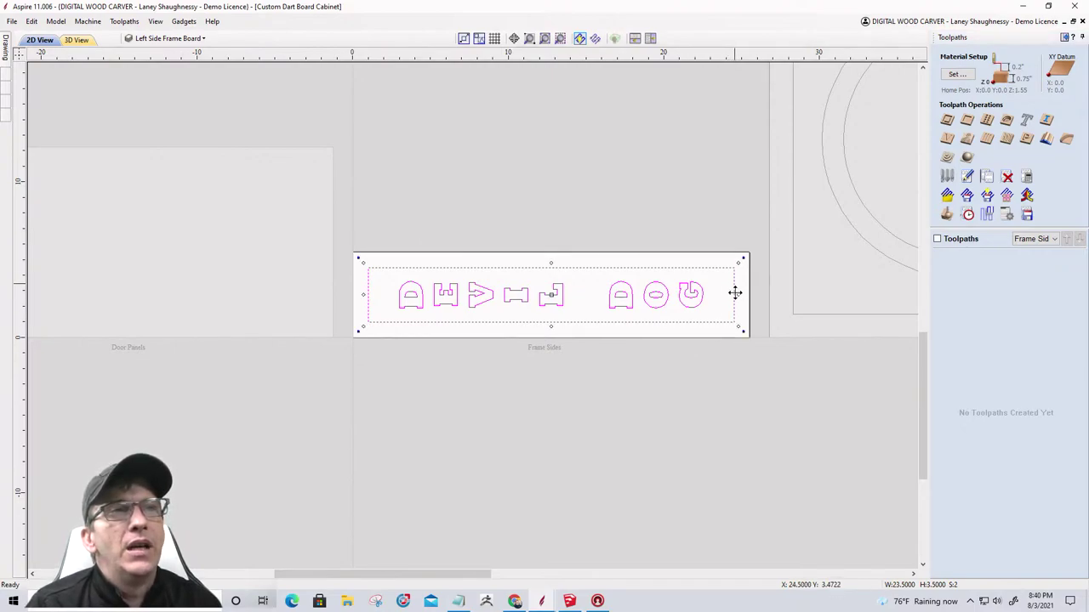
scroll(736, 323, up, 3)
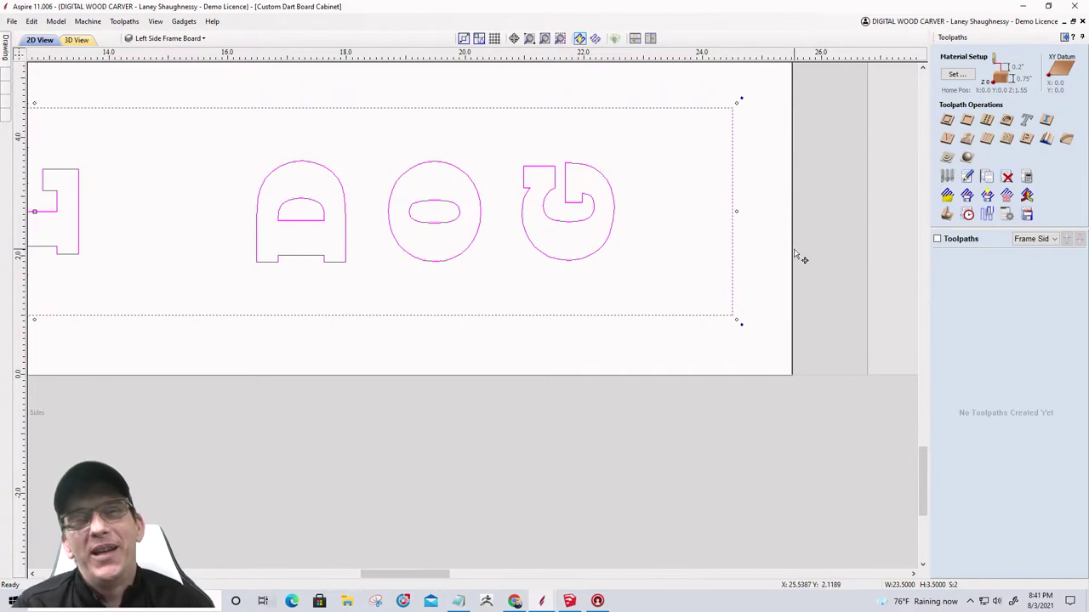
scroll(799, 258, down, 3)
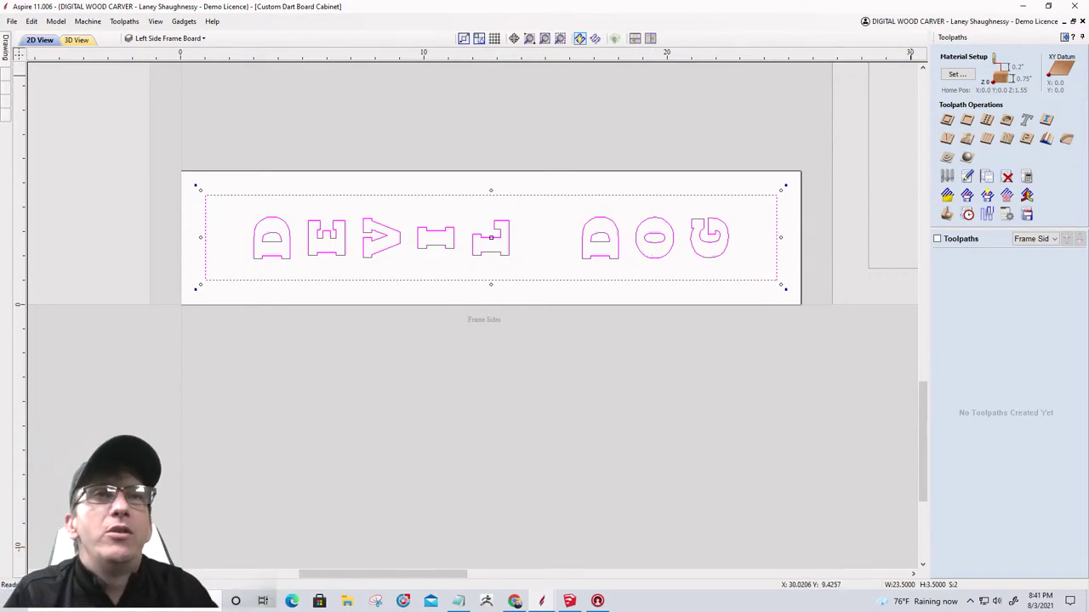
click(711, 170)
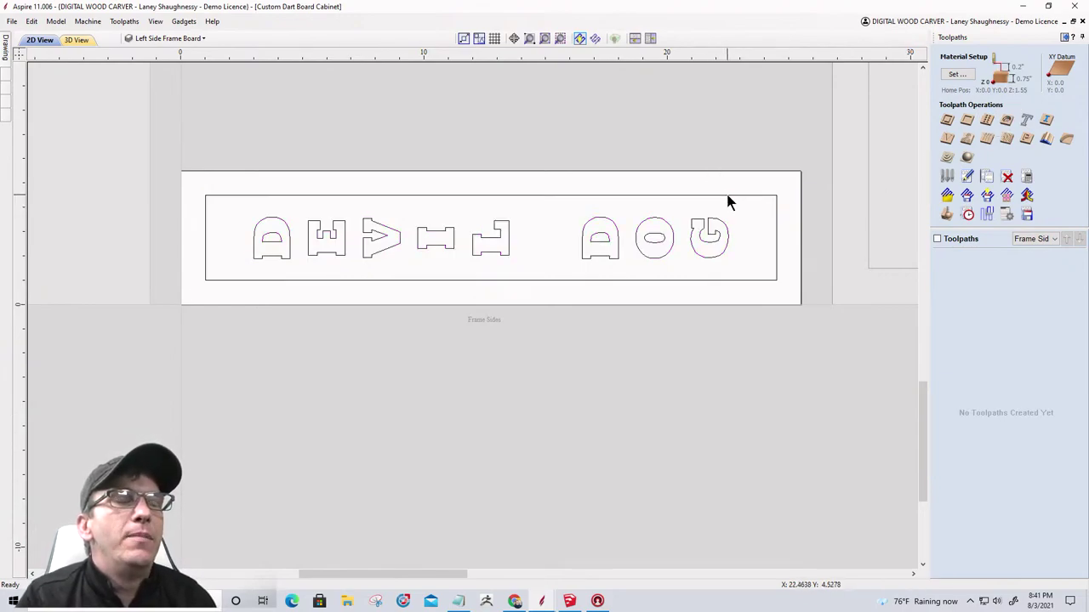
click(726, 195)
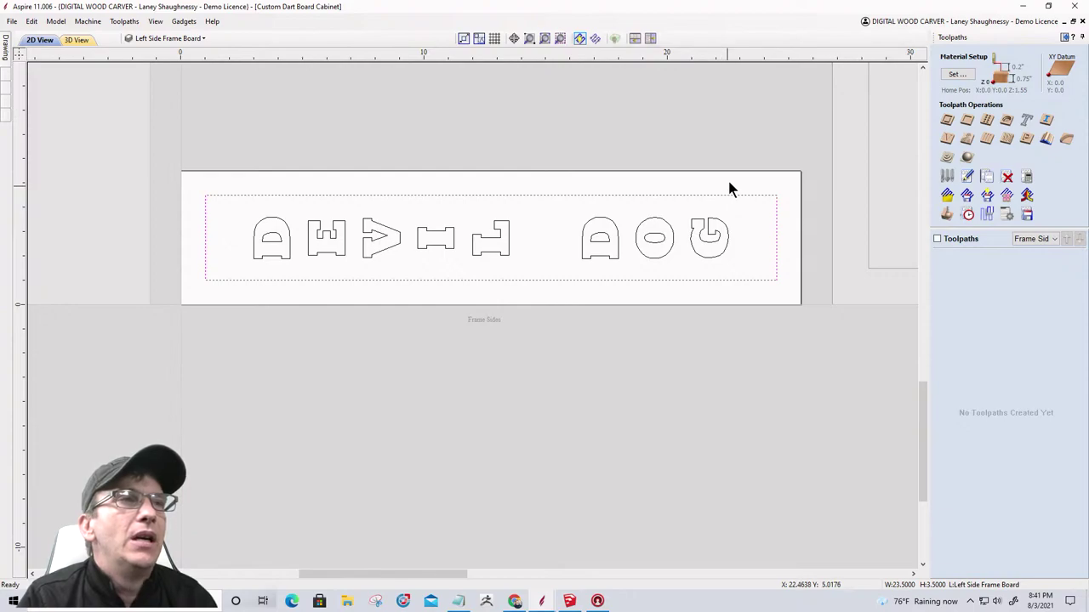
Start a female pocket inlay toolpath for the rectangle and set its cut depth to .375 inches.
click(1046, 119)
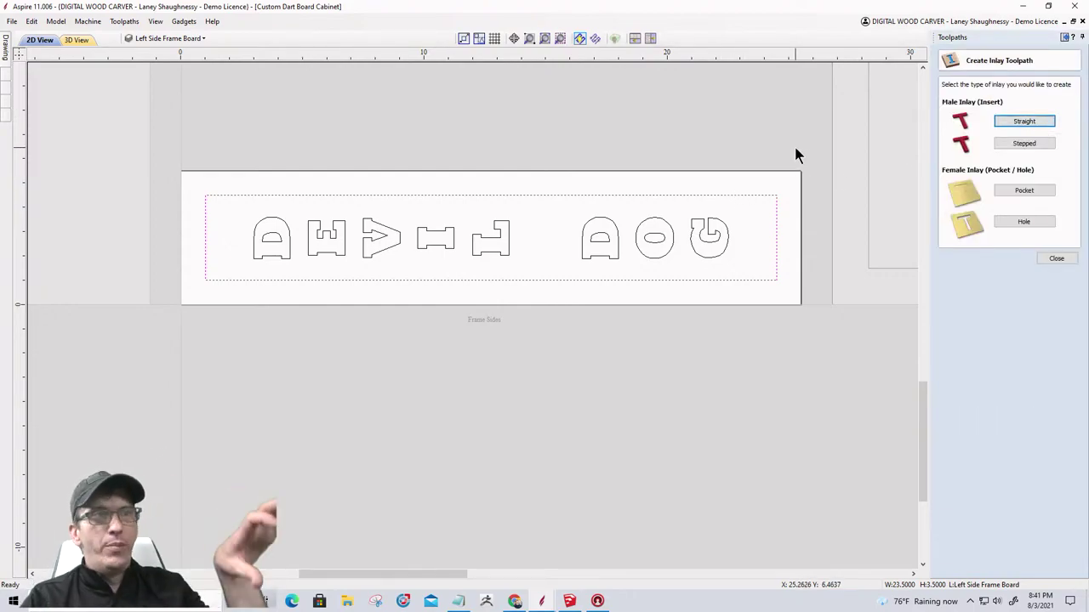
click(1008, 192)
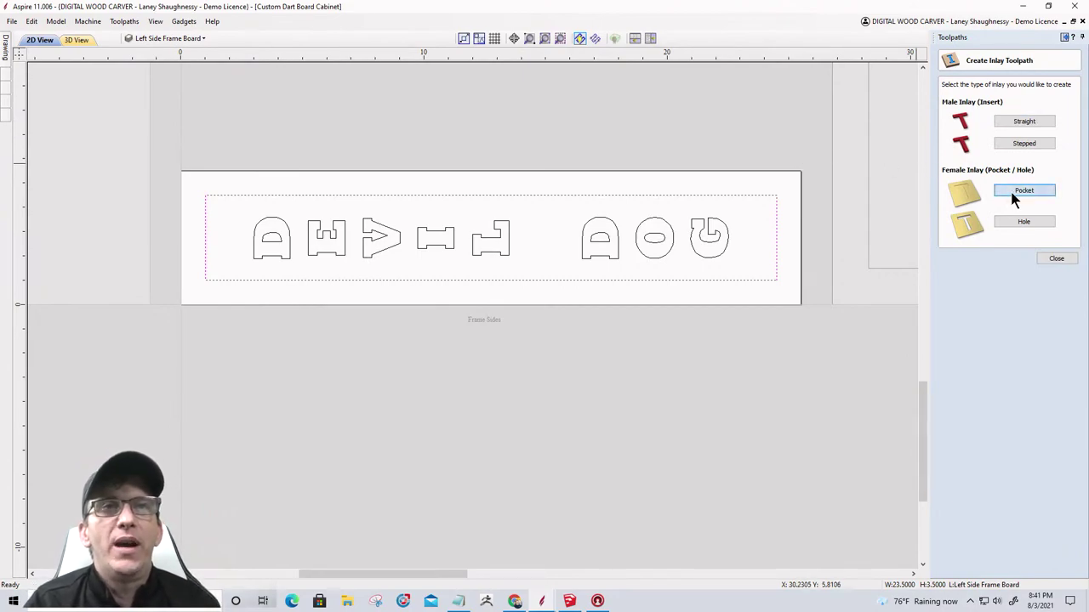
key(Tab)
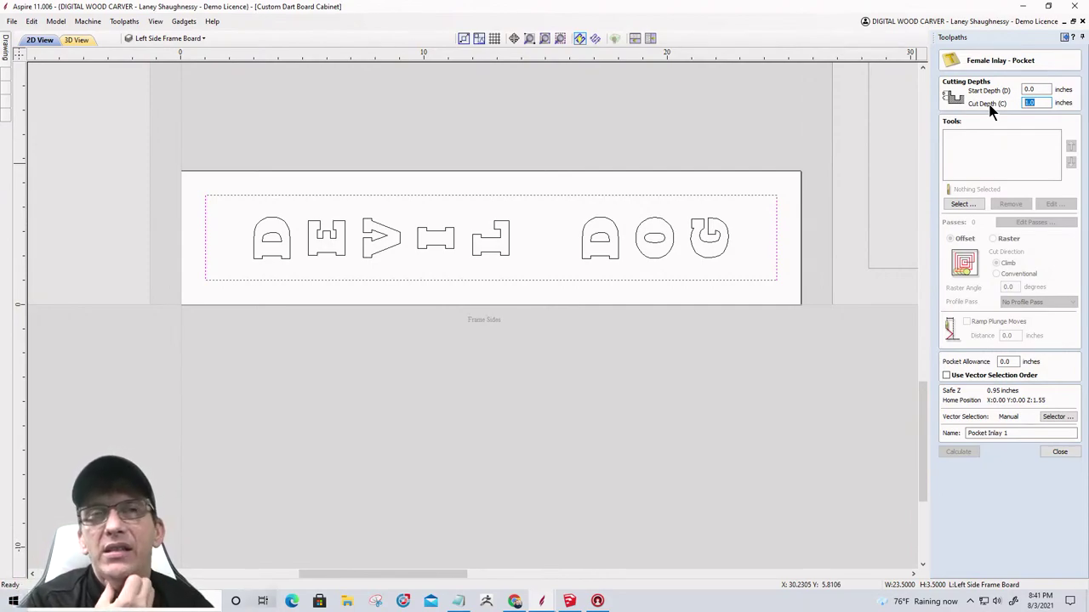
text(.)
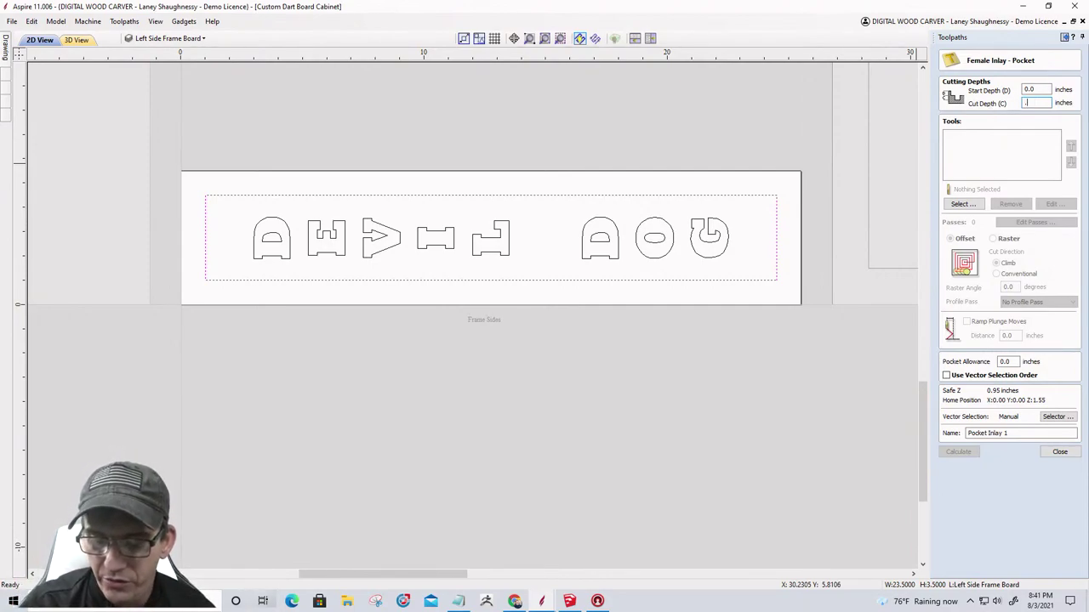
text(375)
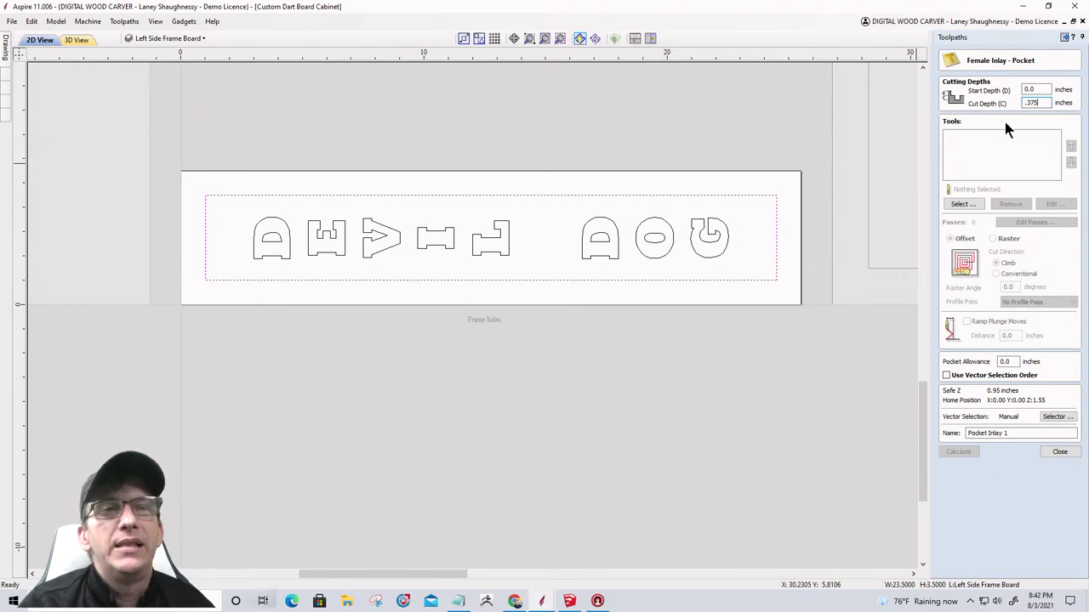
Assign the End Mill (0.25 inches) from the tool database to the pocket inlay toolpath.
click(962, 205)
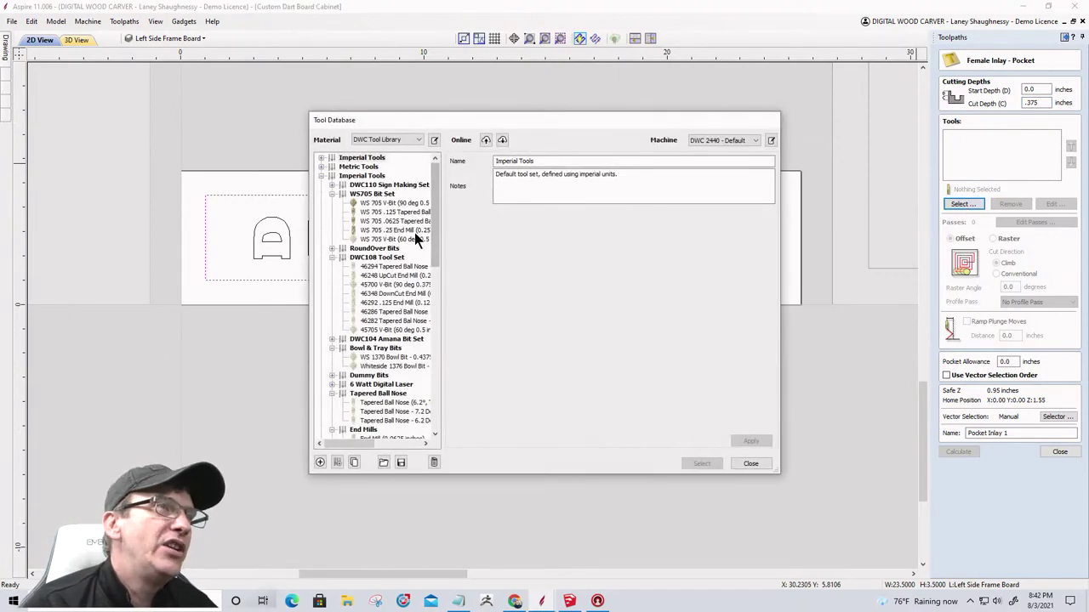
scroll(396, 349, down, 3)
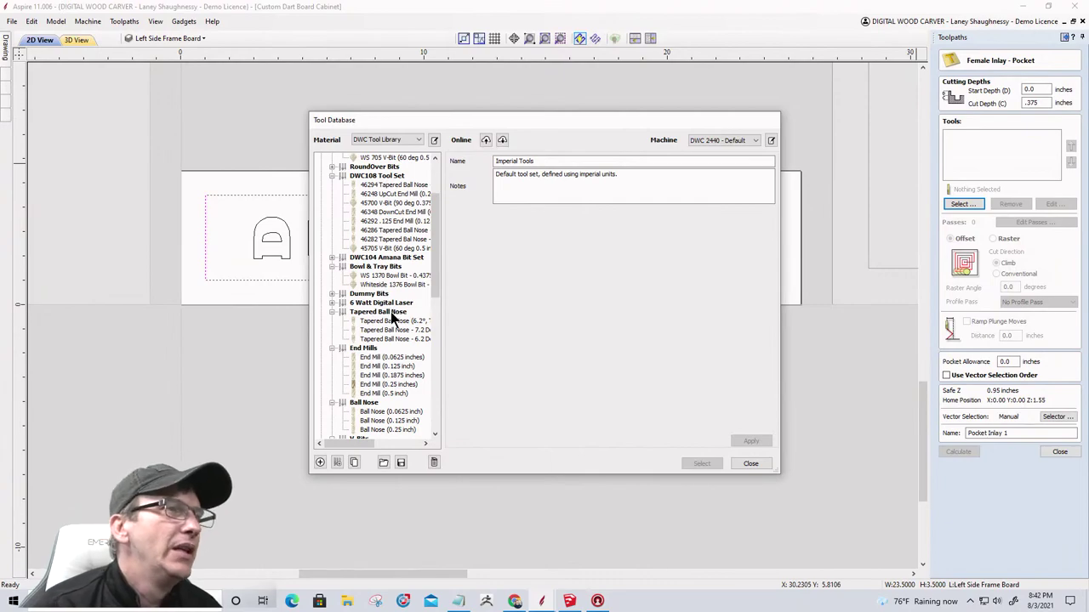
scroll(391, 344, down, 9)
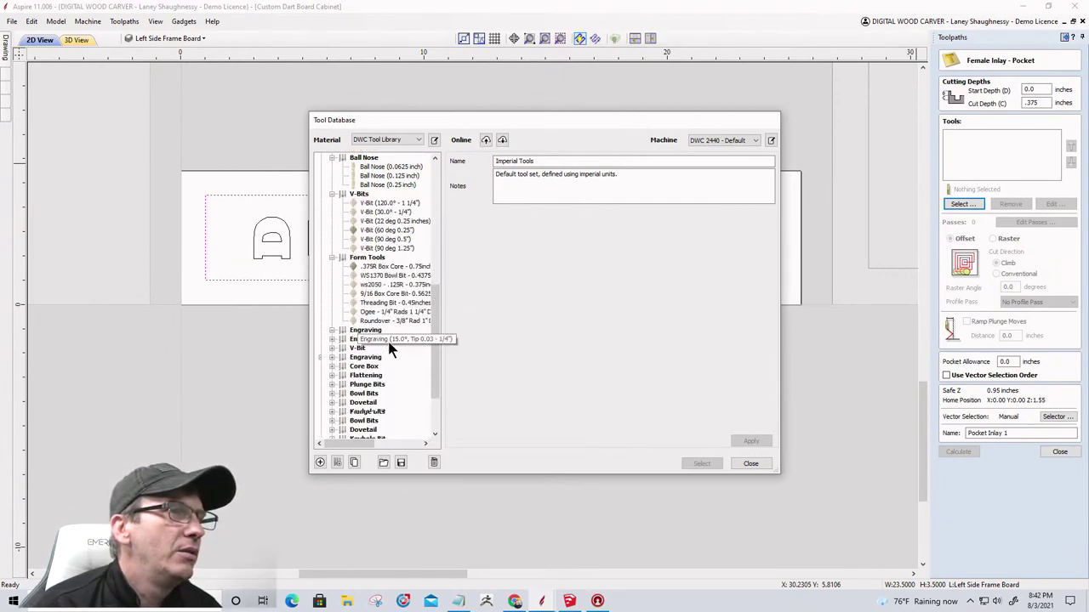
scroll(389, 347, down, 4)
scroll(390, 348, up, 10)
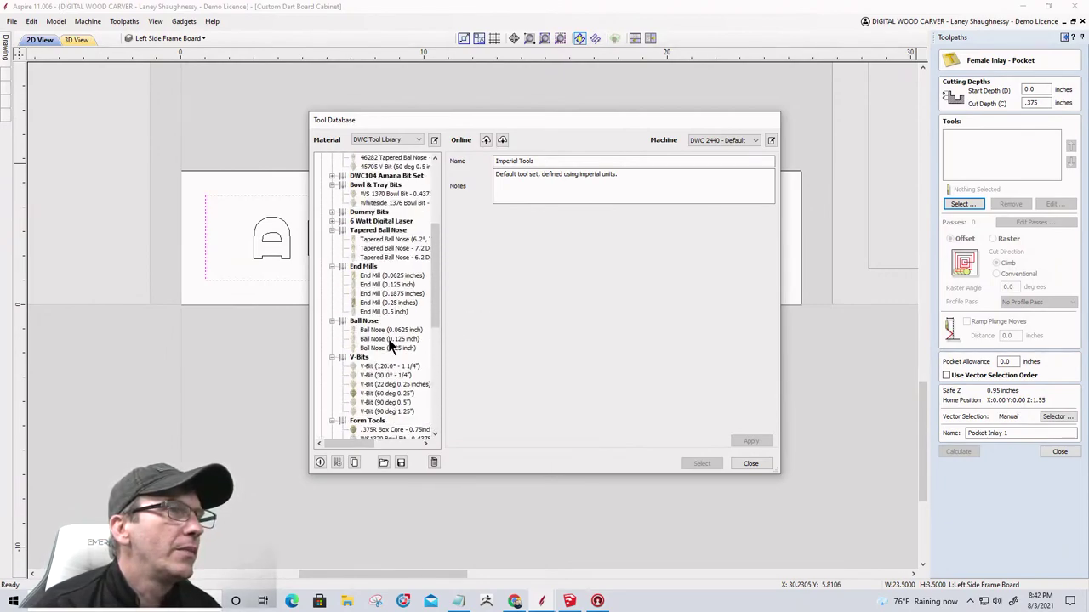
click(382, 303)
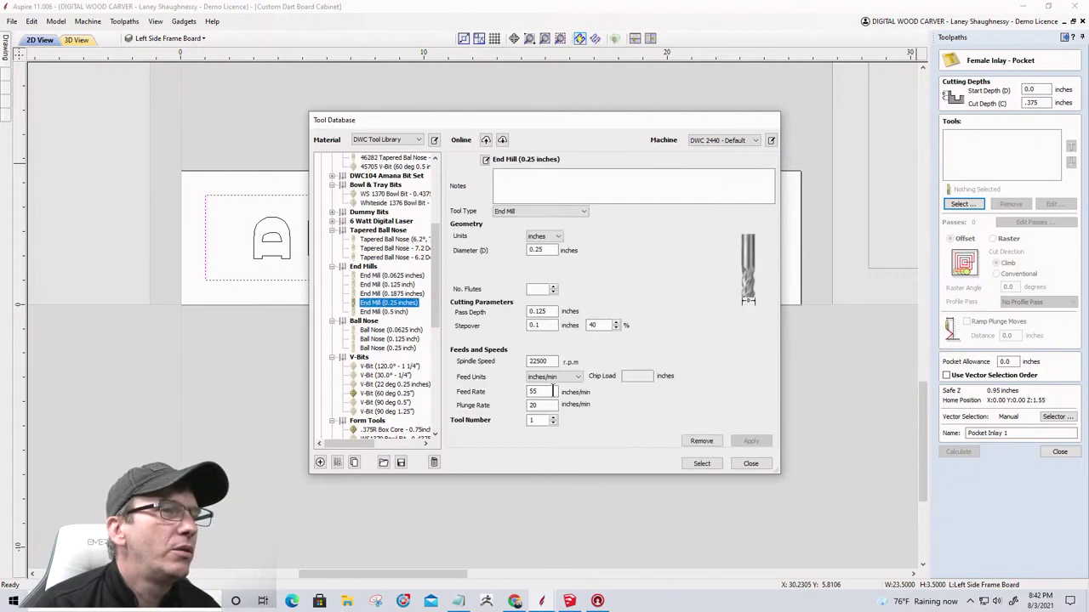
click(698, 464)
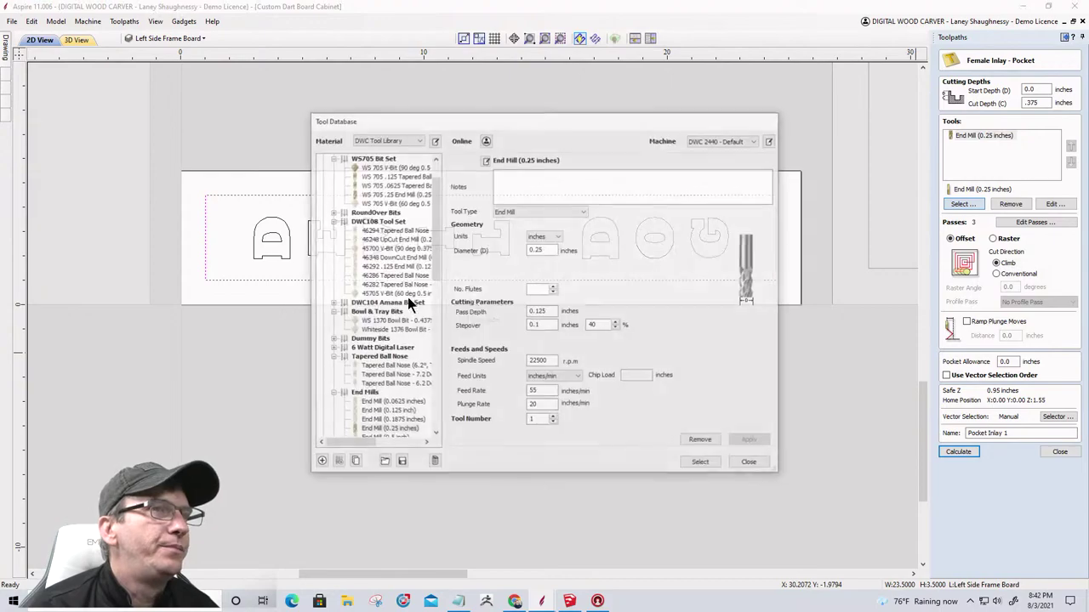
Copy cutting settings to the End Mill (0.125 inch), apply them and add it as the pocket's second tool.
scroll(413, 339, down, 1)
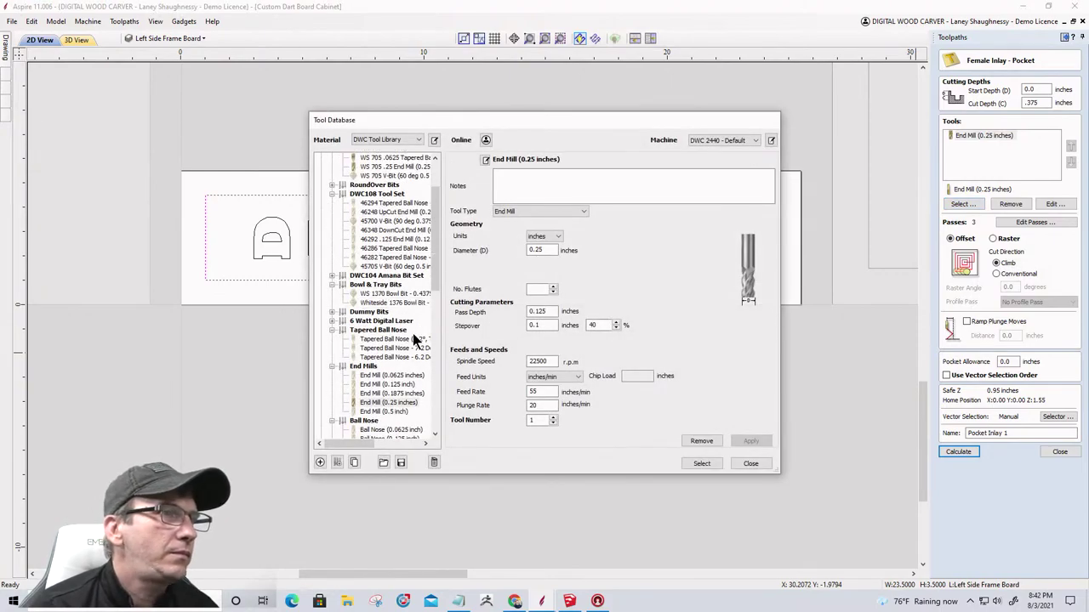
click(396, 385)
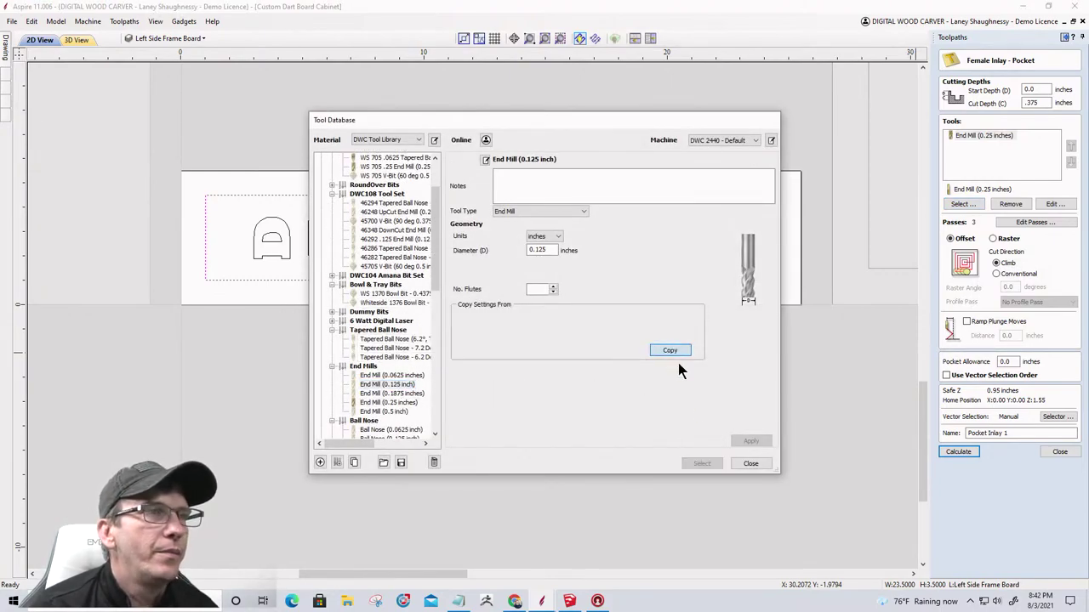
click(670, 351)
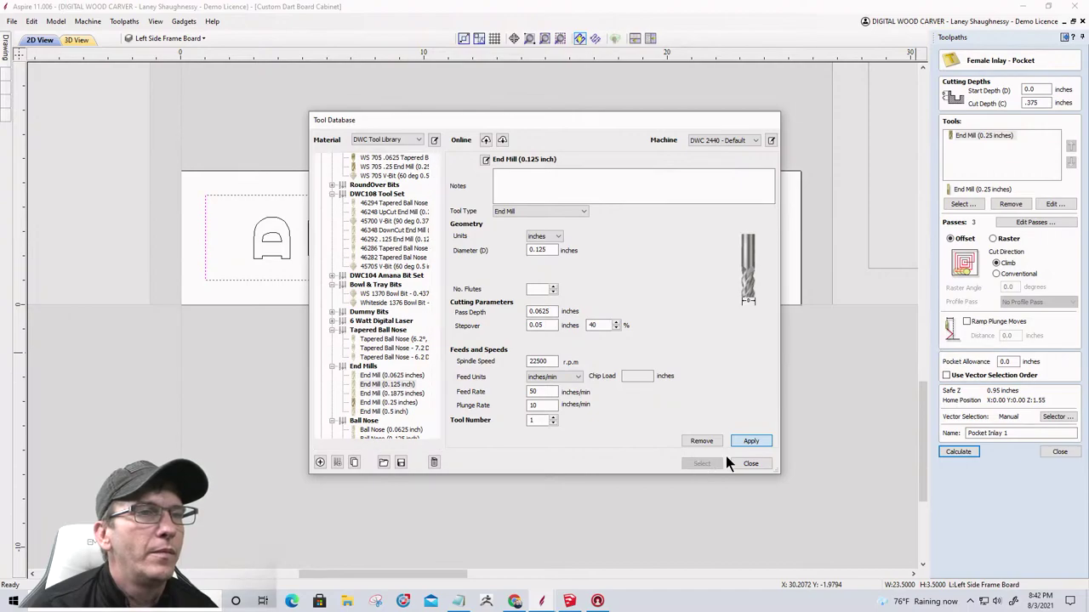
click(733, 443)
click(700, 465)
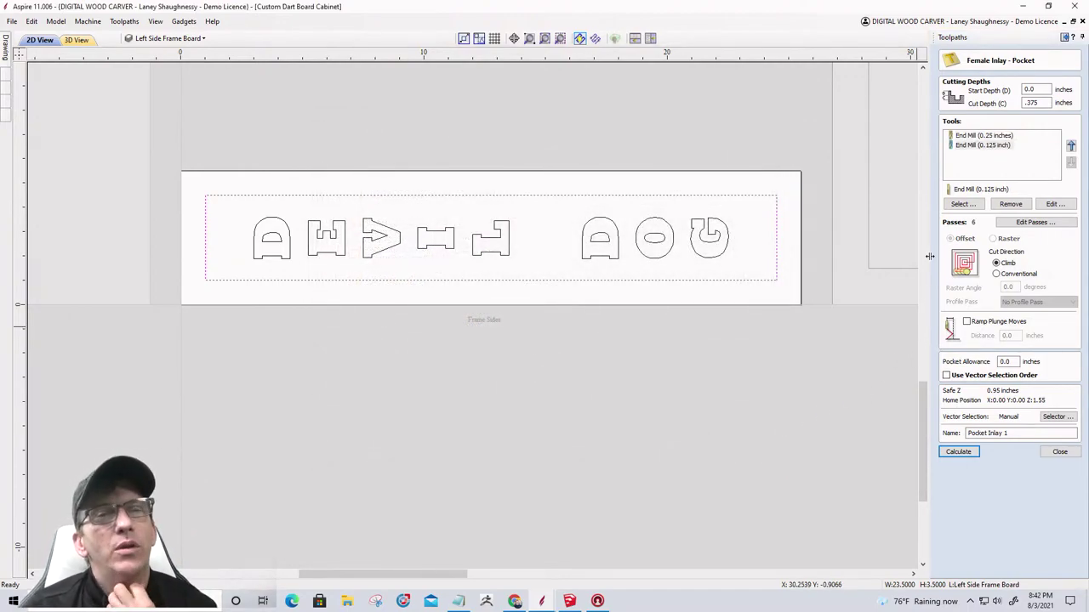
Calculate the pocket inlay toolpaths and preview only Pocket Inlay 1 [Clear 1], with tool drawing turned off.
click(958, 452)
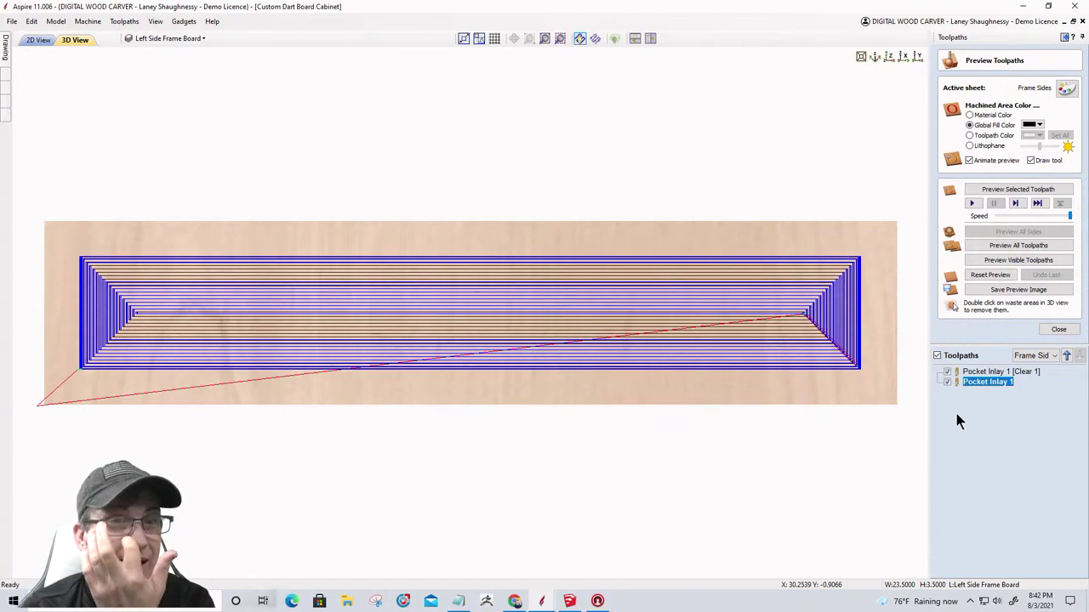
click(946, 382)
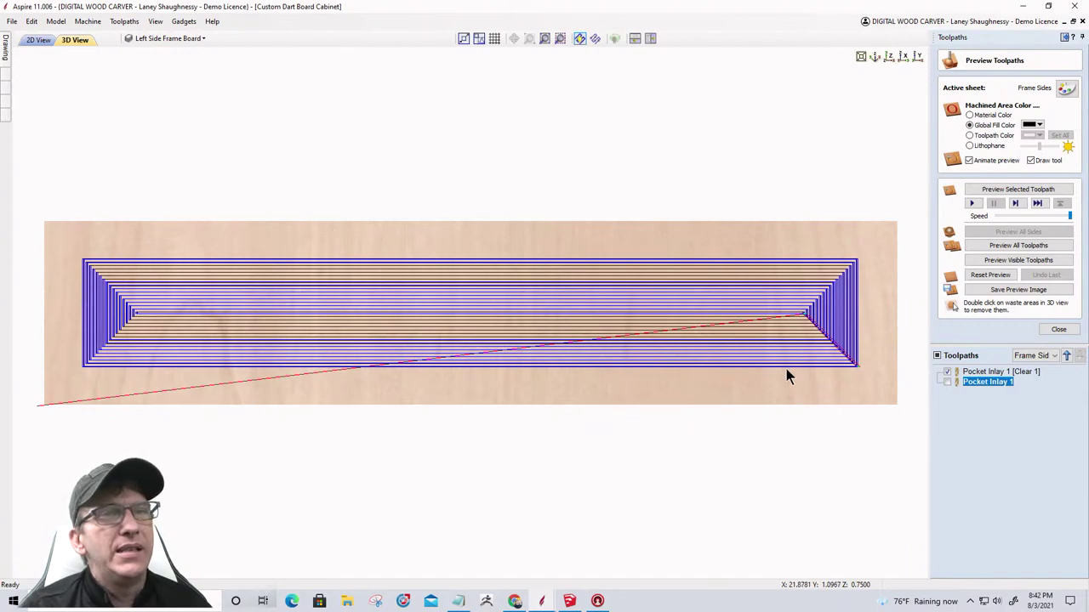
click(980, 372)
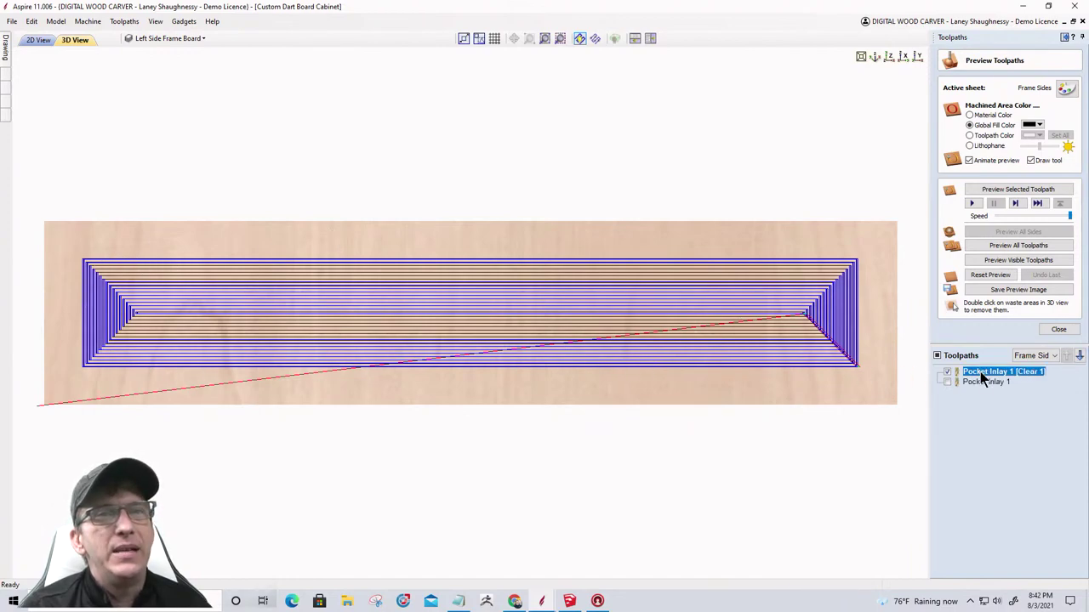
click(1002, 261)
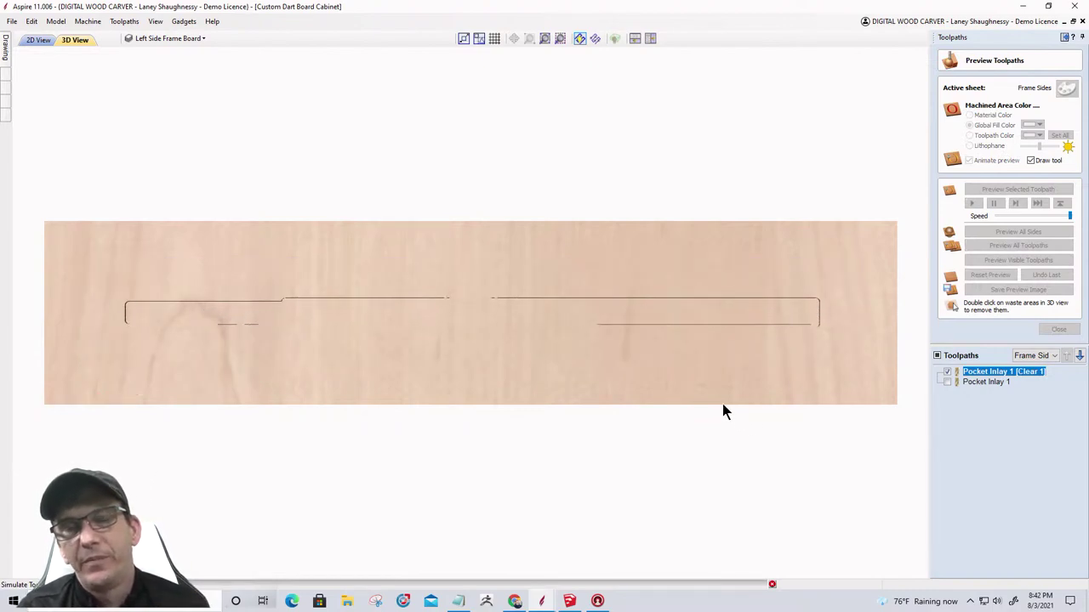
click(1031, 161)
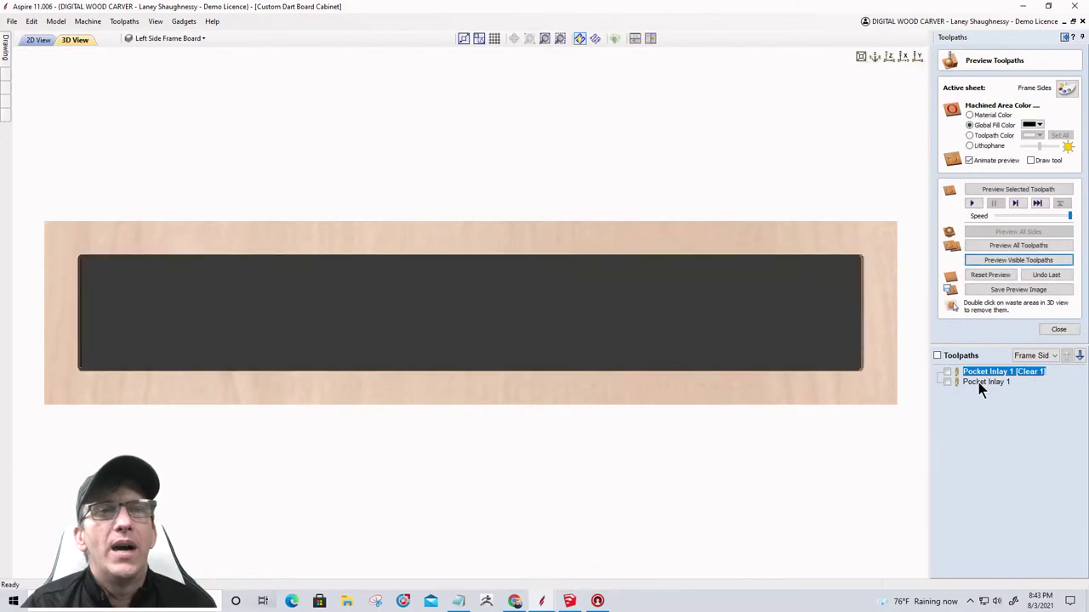
Preview only the Pocket Inlay 1 toolpath and examine the pocket's corners and walls.
click(980, 382)
drag(695, 231, 809, 206)
scroll(642, 275, up, 3)
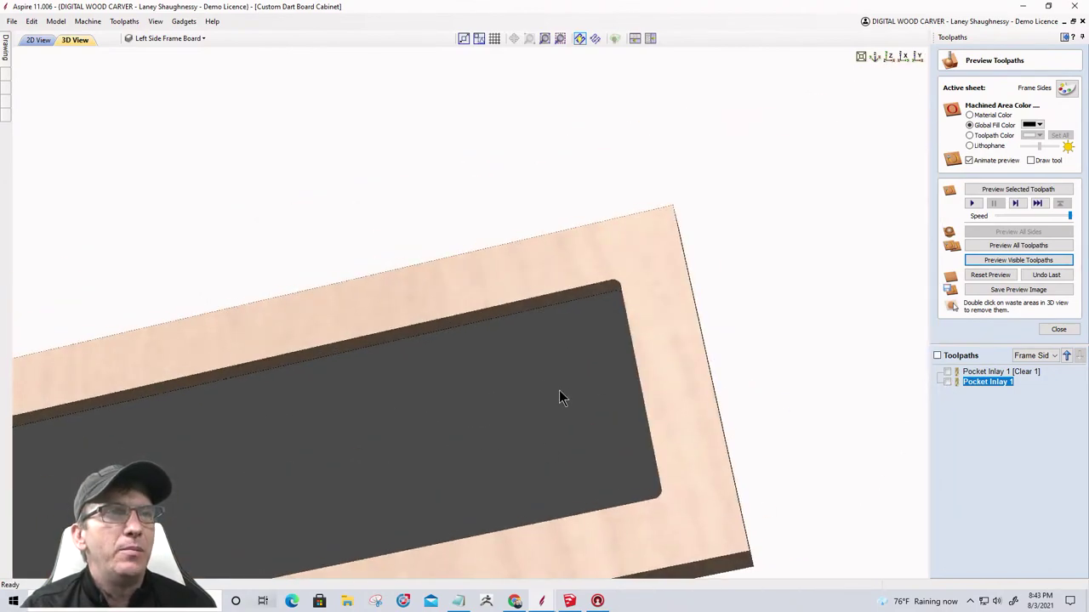
drag(604, 318, 70, 354)
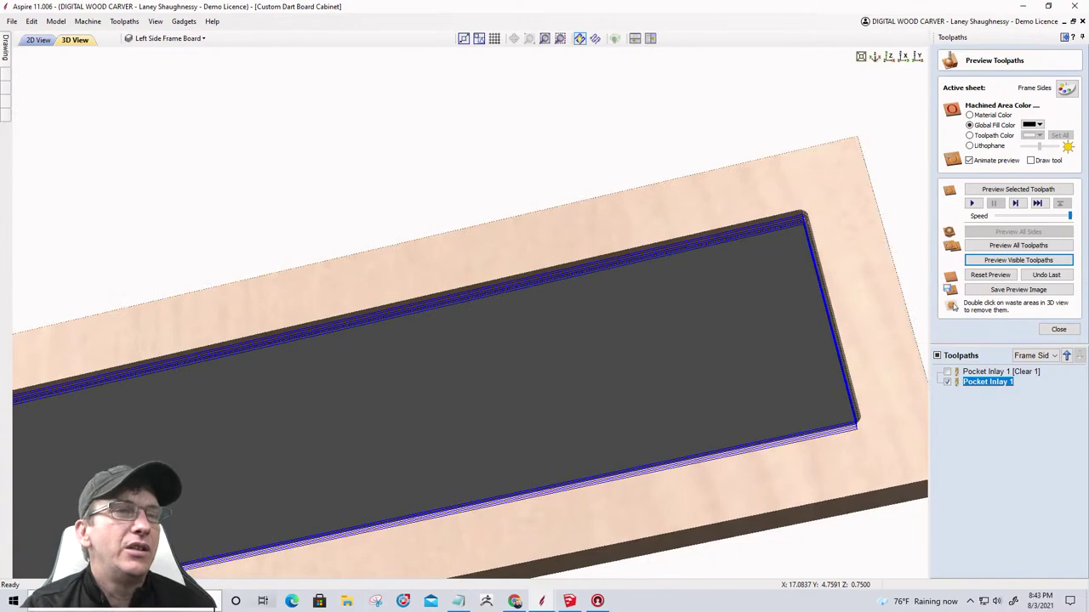
scroll(848, 318, up, 2)
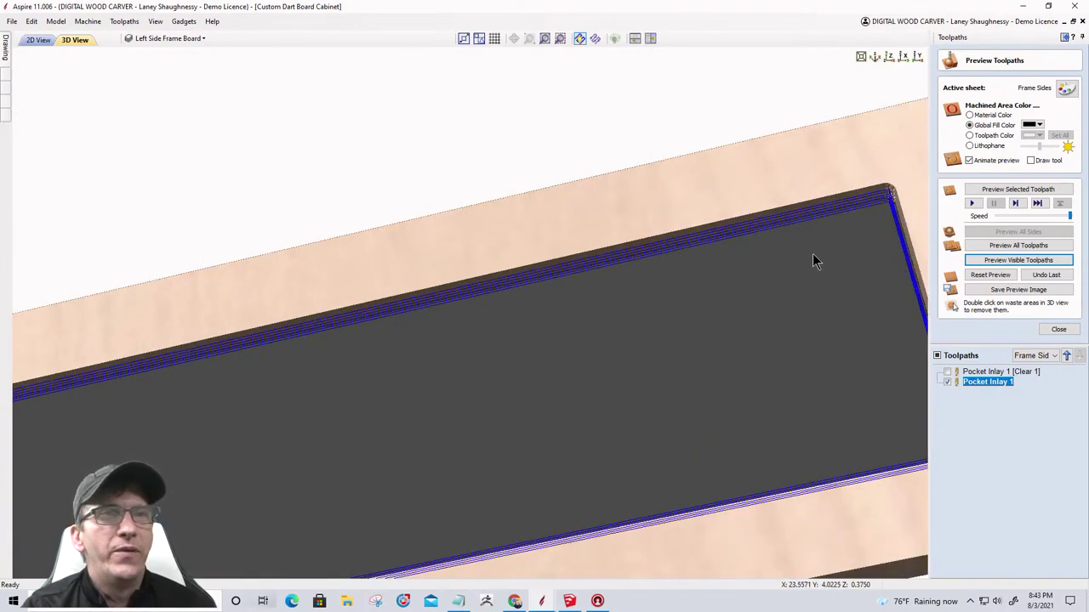
scroll(646, 324, down, 3)
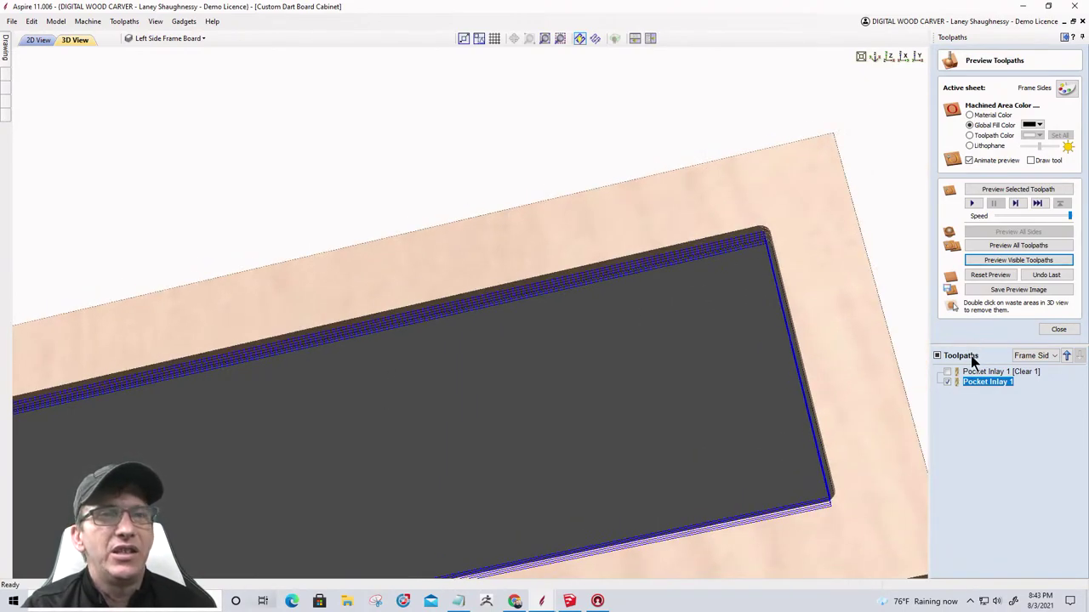
click(1003, 261)
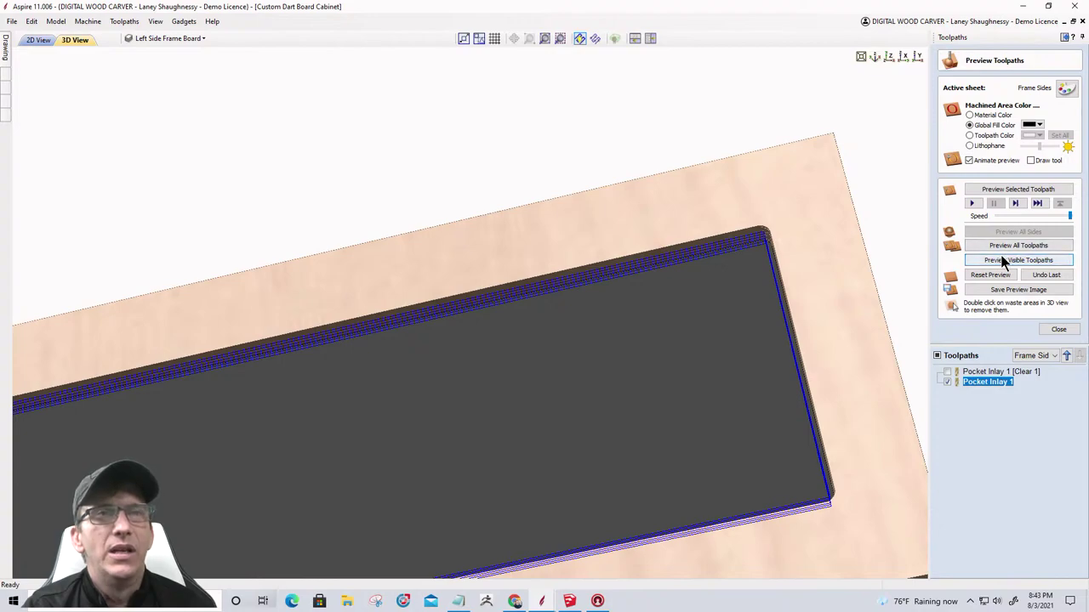
click(1001, 261)
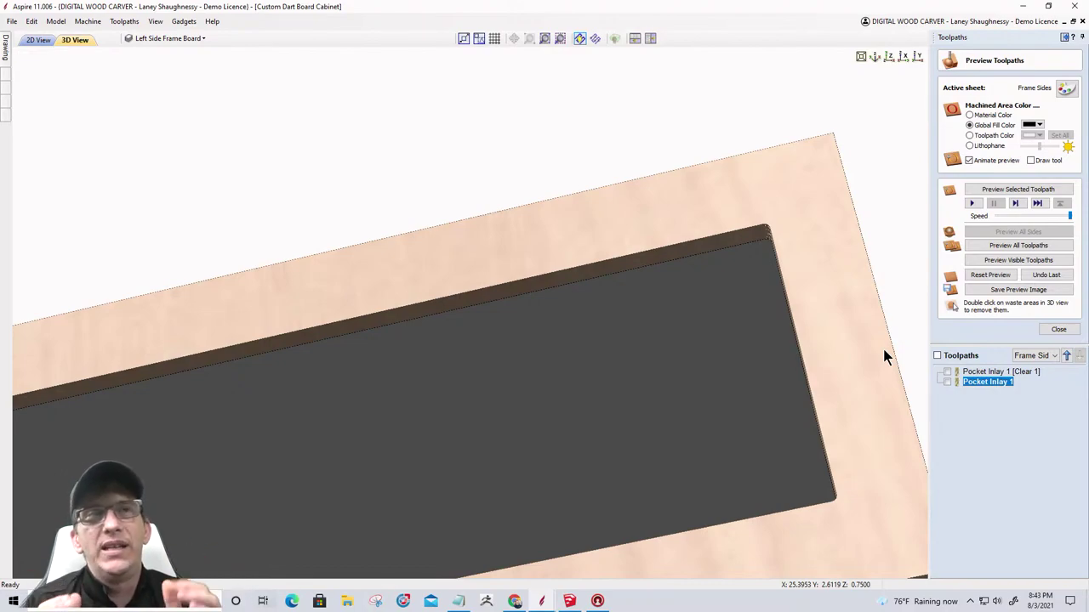
scroll(812, 336, down, 2)
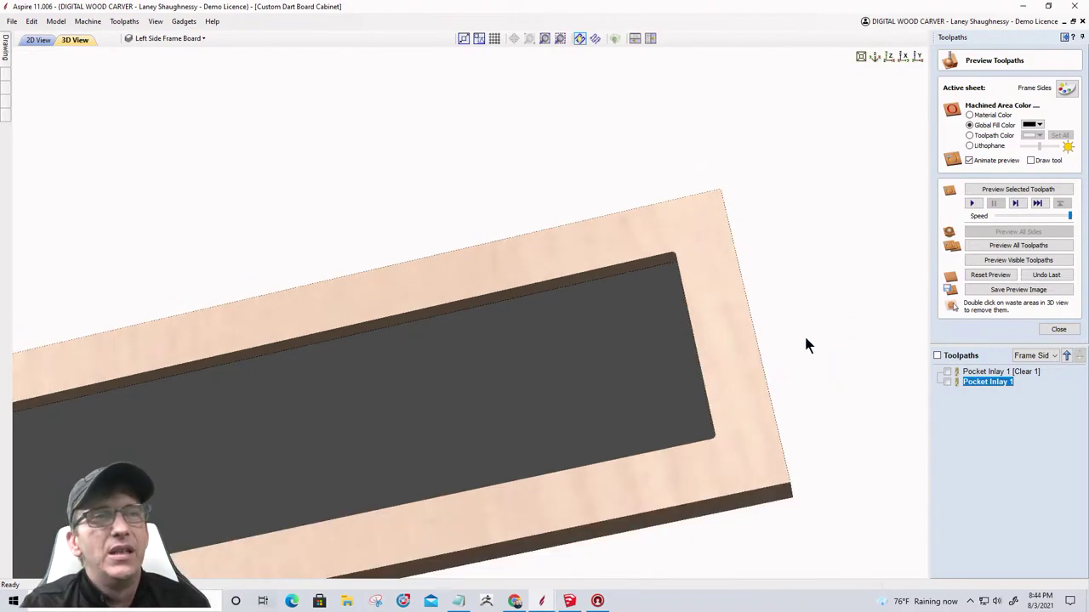
scroll(695, 426, up, 3)
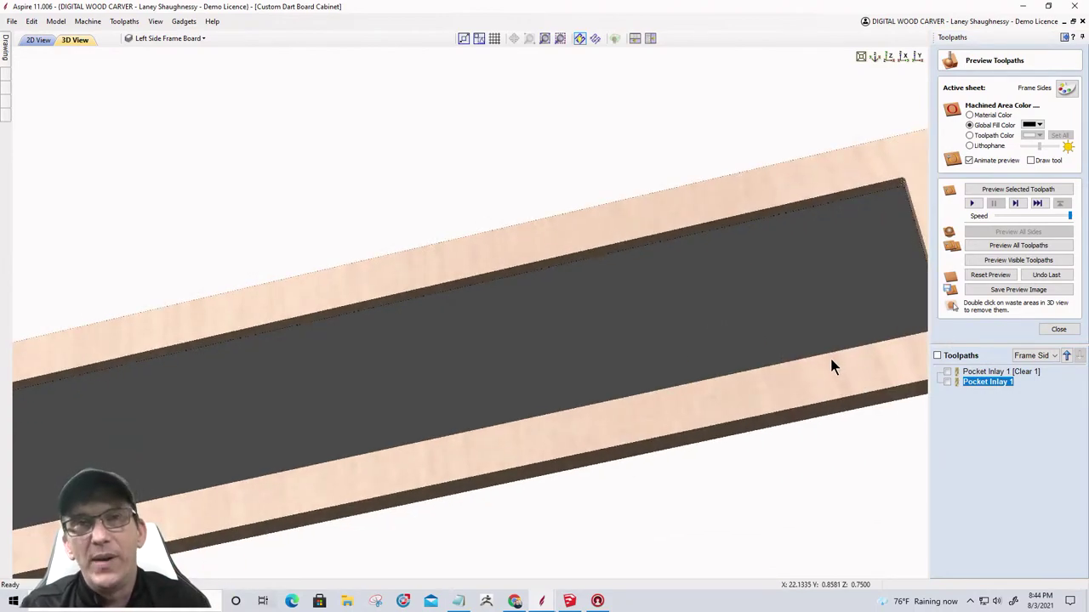
drag(754, 413, 580, 385)
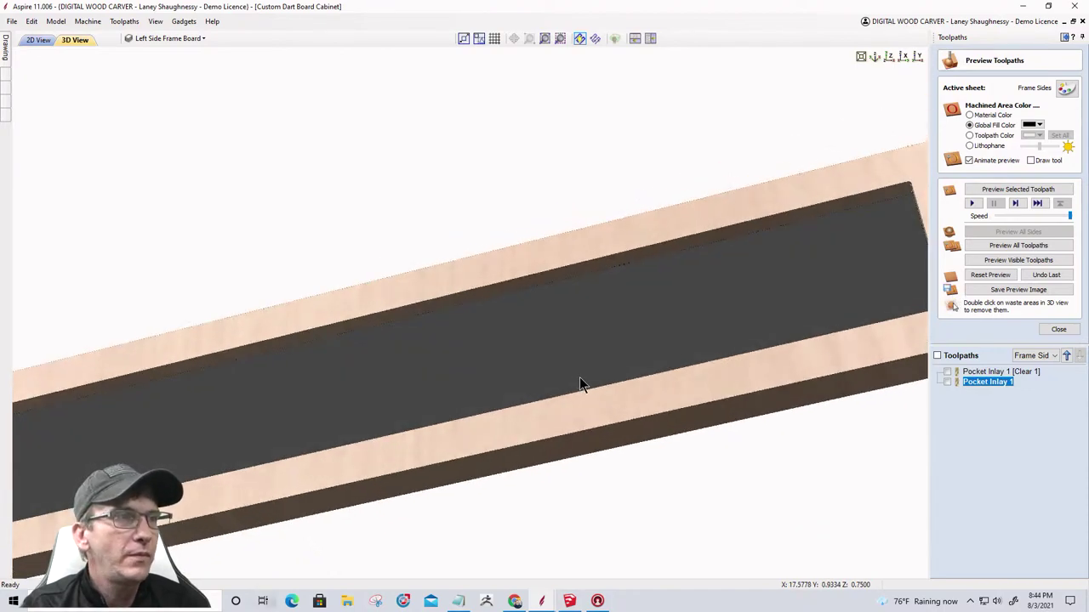
scroll(580, 385, down, 3)
drag(581, 305, 740, 298)
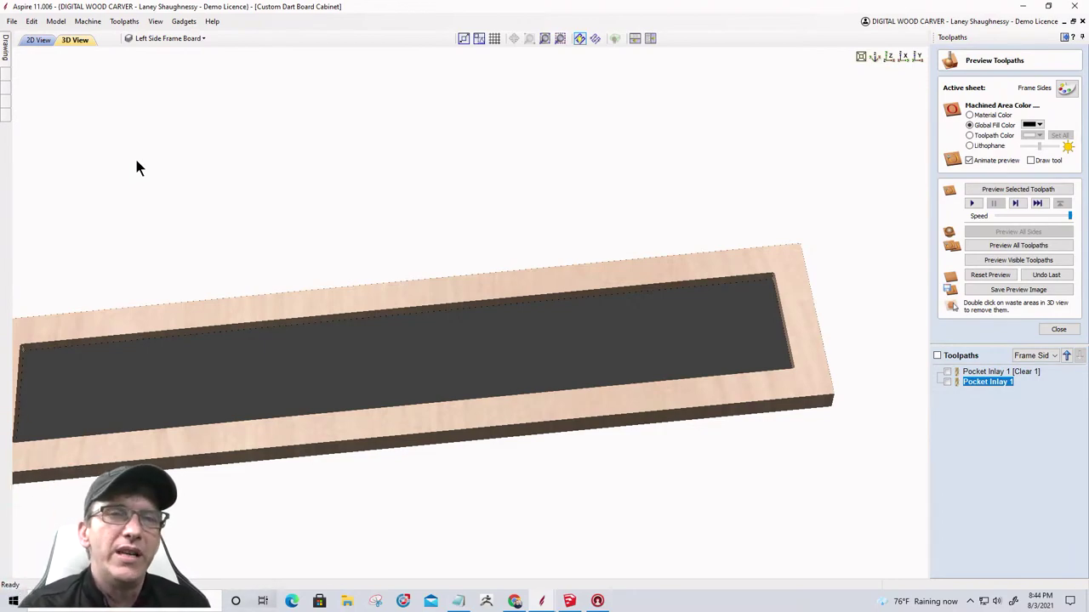
Calculate a V-carve toolpath for the DEVIL DOG lettering with the V-Bit (60 deg 0.25") and a flat depth of .2 inches.
click(31, 41)
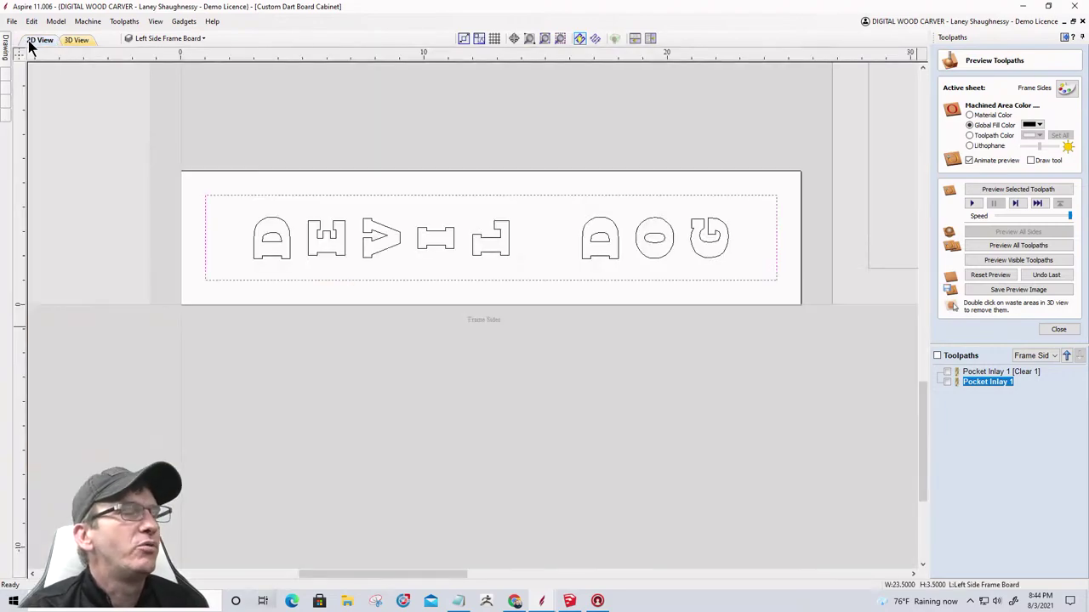
click(374, 236)
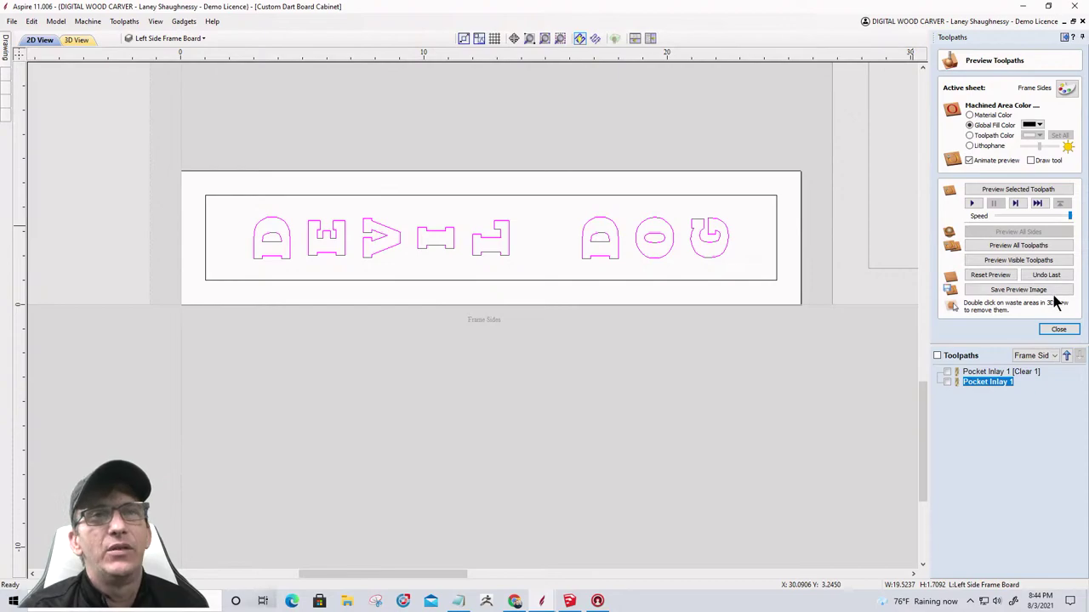
click(1058, 329)
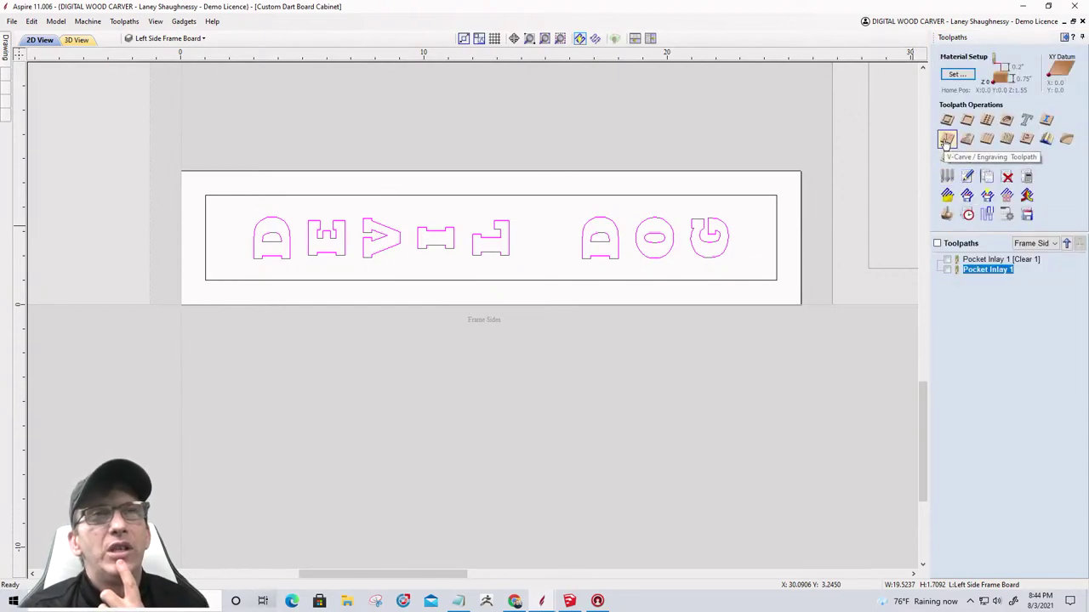
click(946, 139)
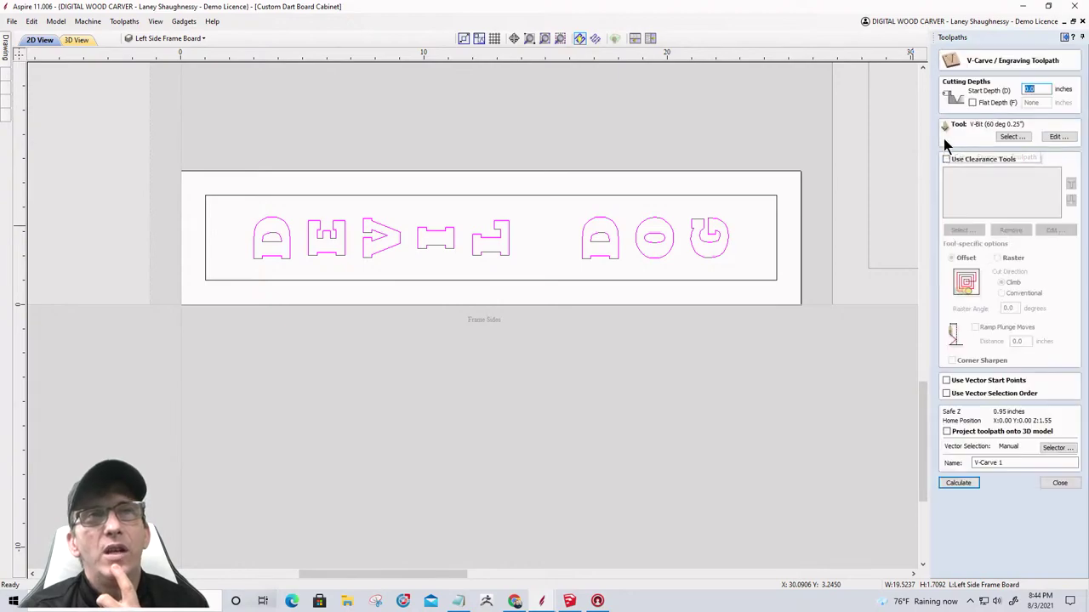
click(972, 102)
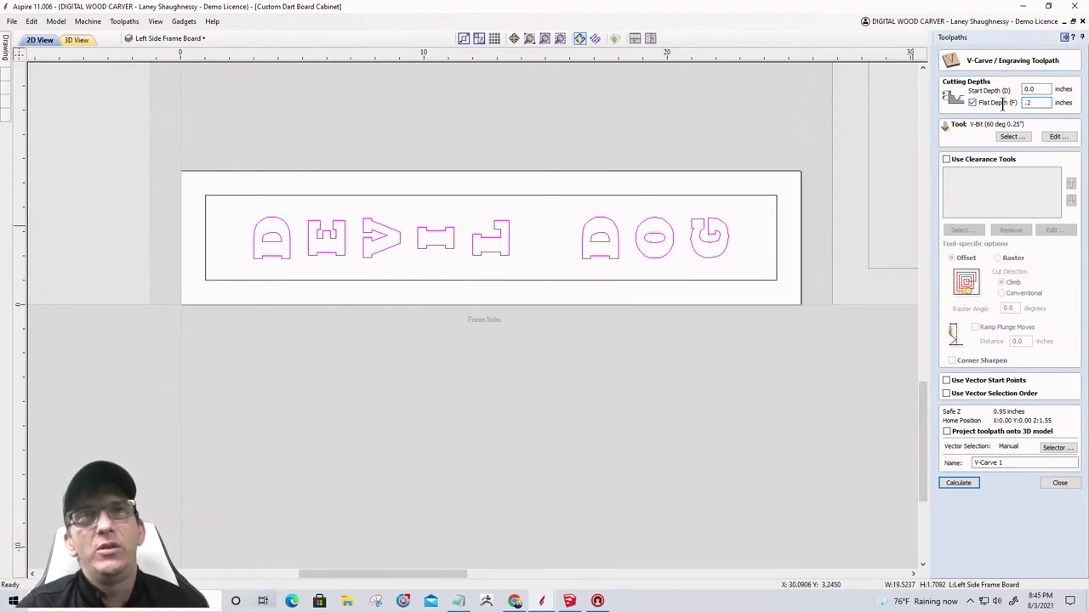
drag(1002, 102, 1001, 105)
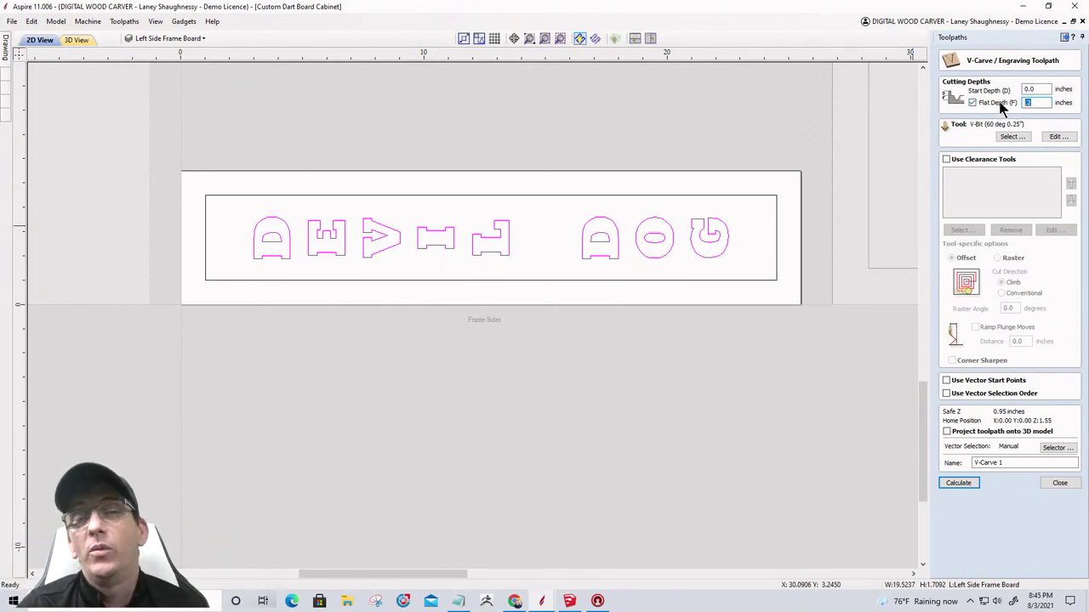
click(957, 483)
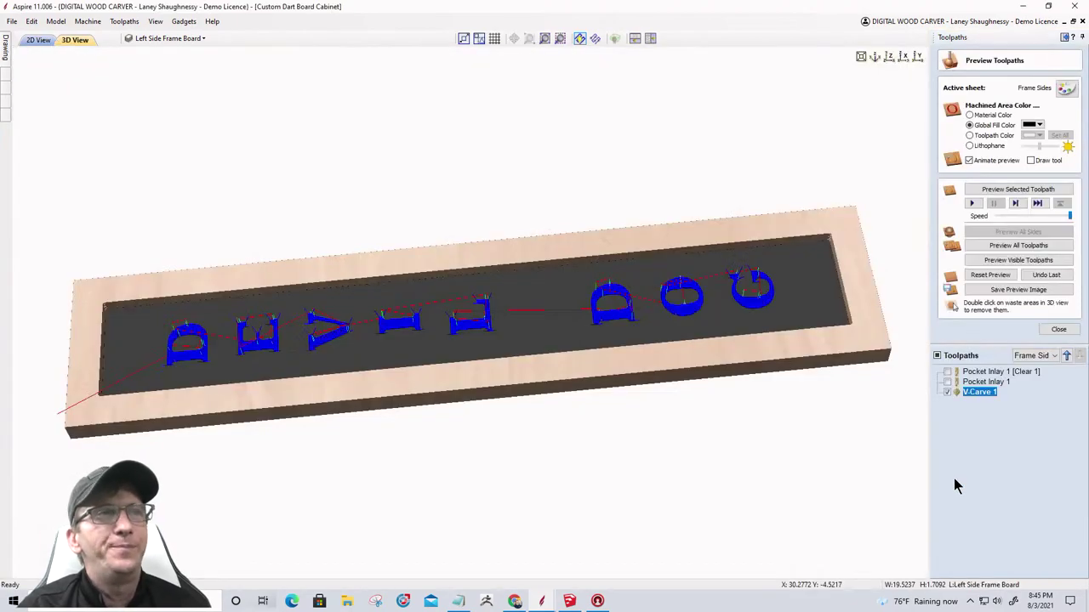
Reset the simulation, preview only V-Carve 1 and show the machined areas in the material color.
click(989, 275)
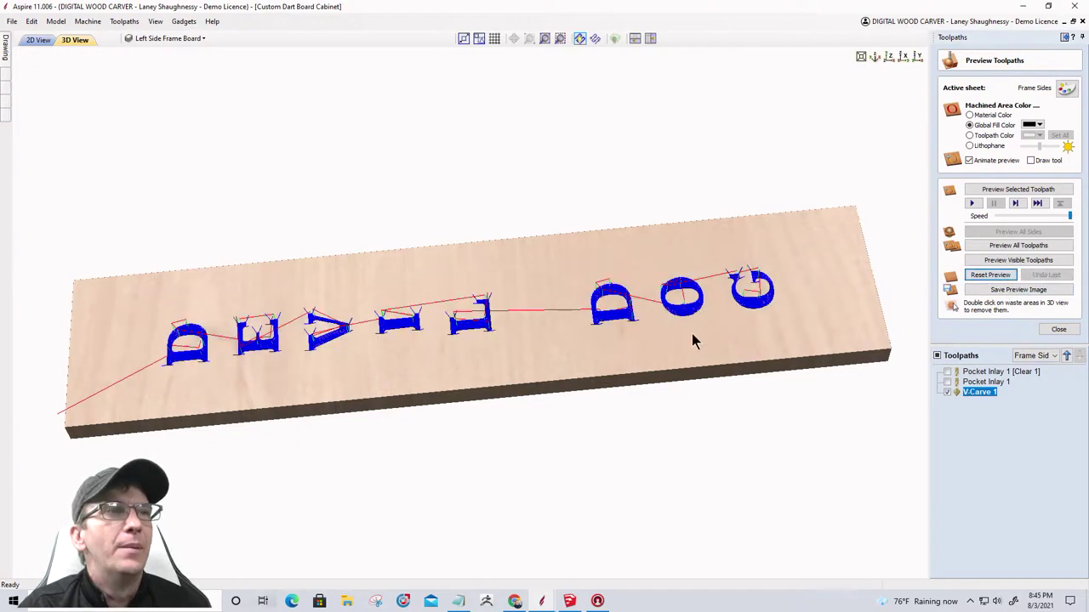
click(1012, 261)
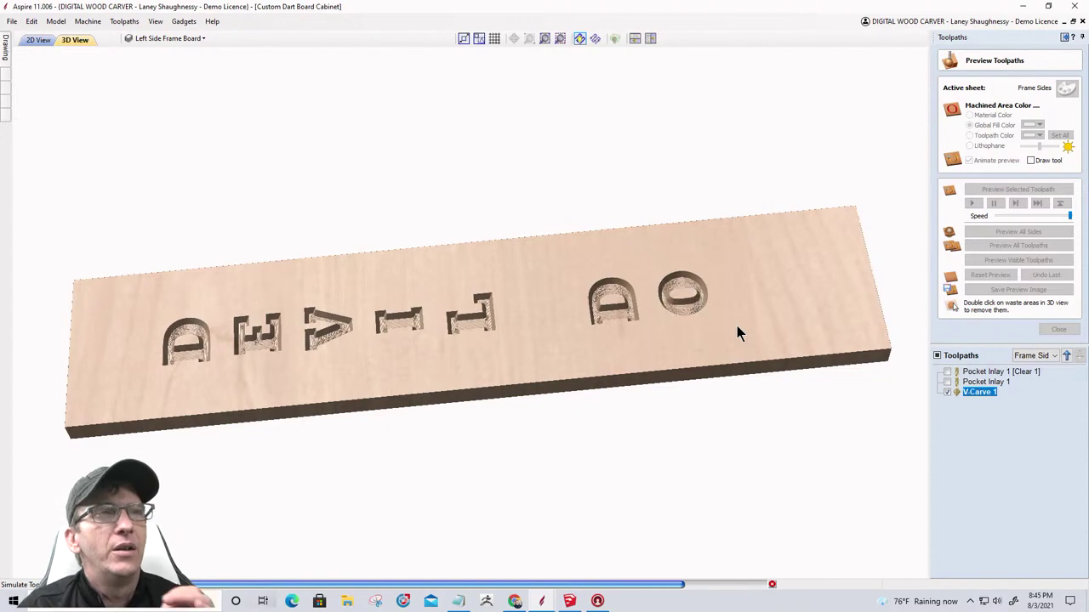
drag(693, 333, 619, 347)
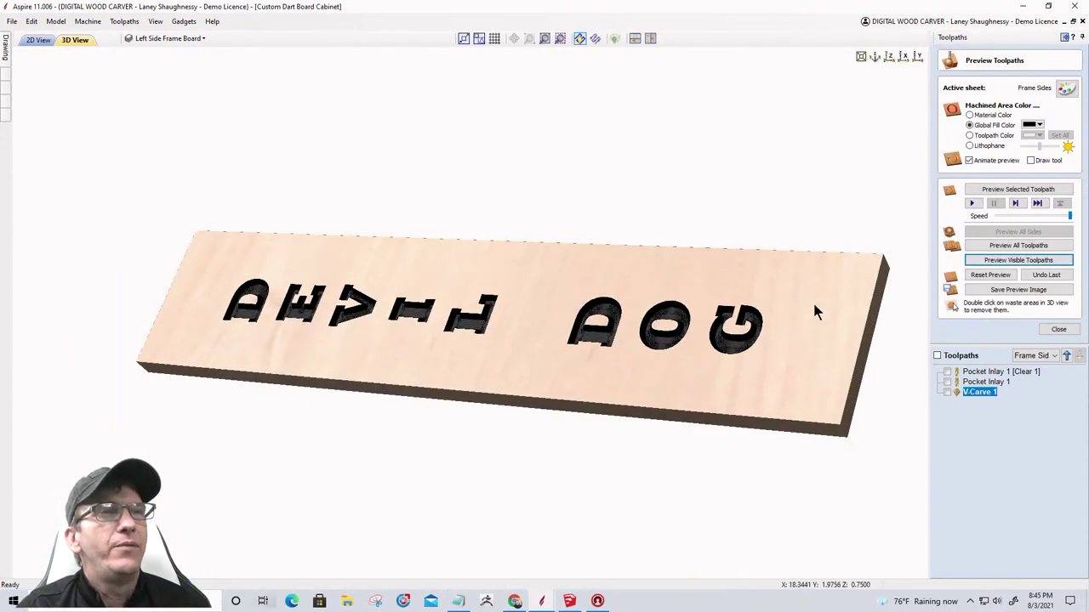
click(969, 115)
drag(704, 338, 819, 352)
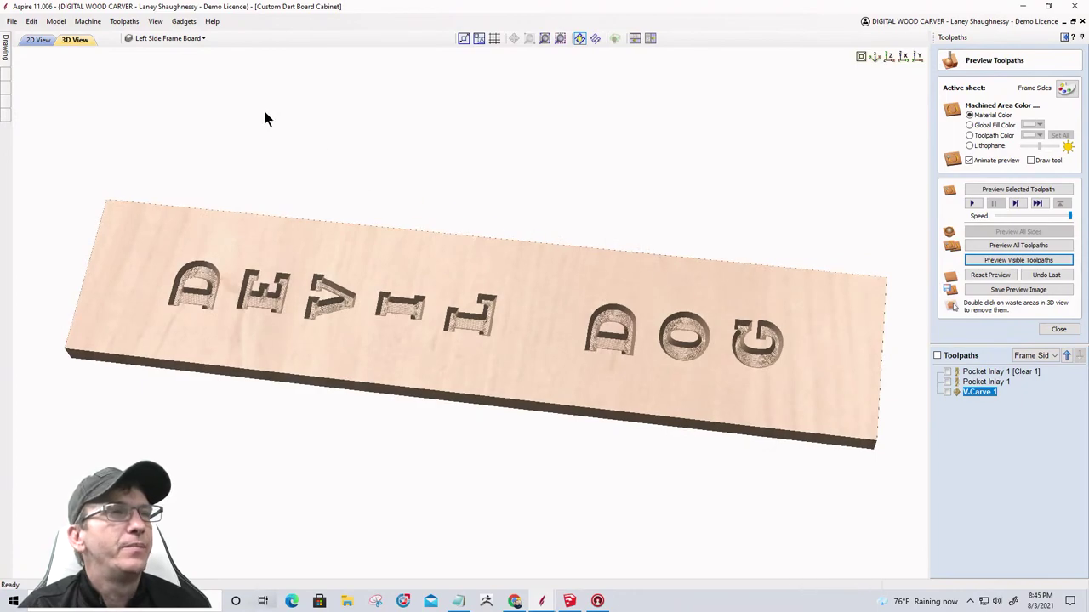
Return to the 2D view and add a new sheet named Male Inlays.
click(37, 40)
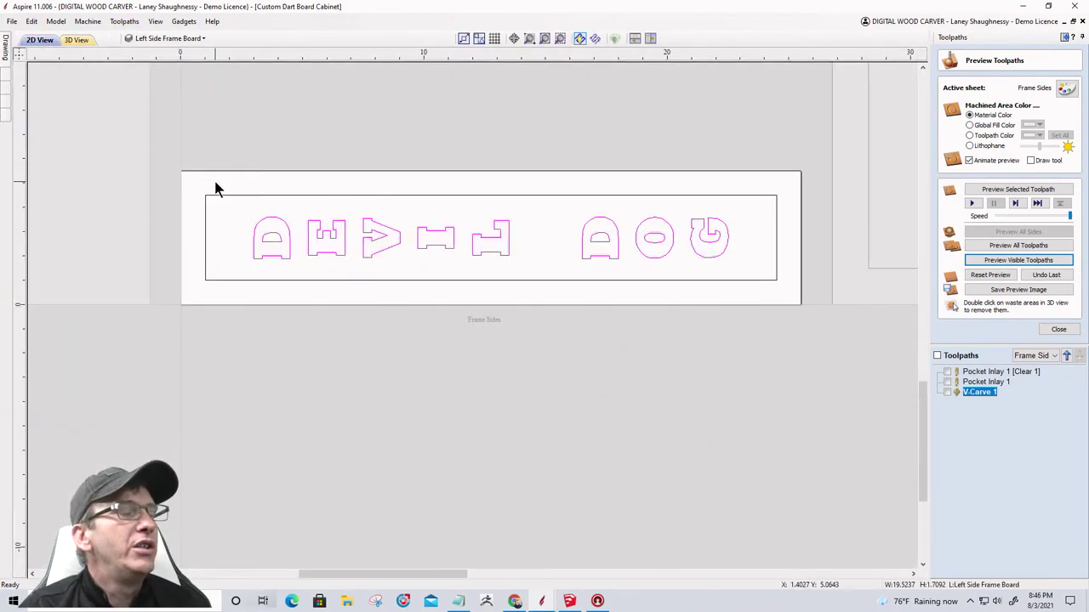
scroll(760, 360, down, 5)
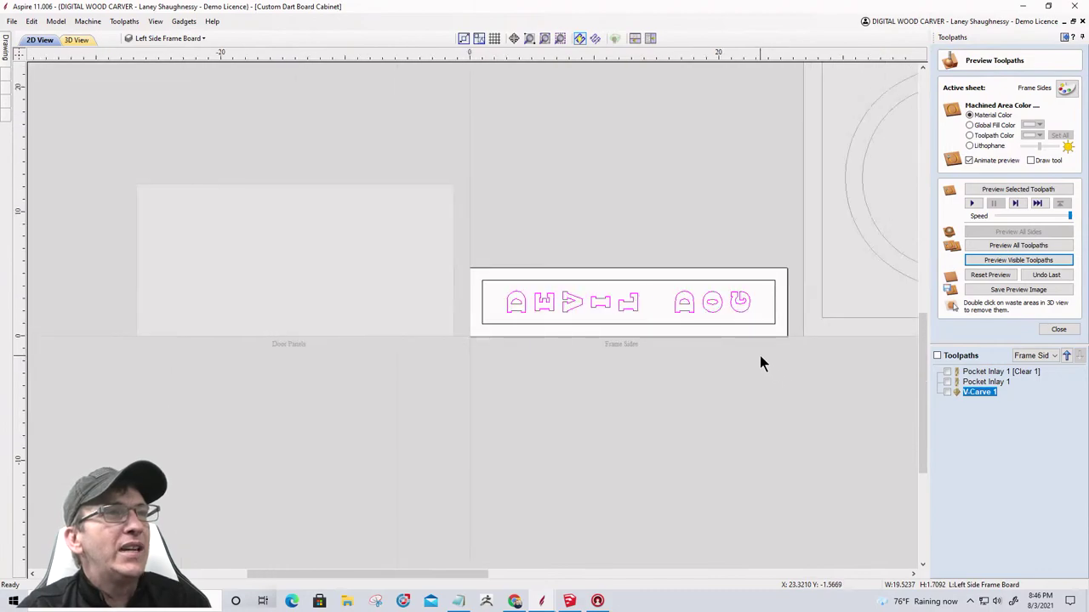
scroll(707, 339, up, 1)
scroll(707, 338, up, 1)
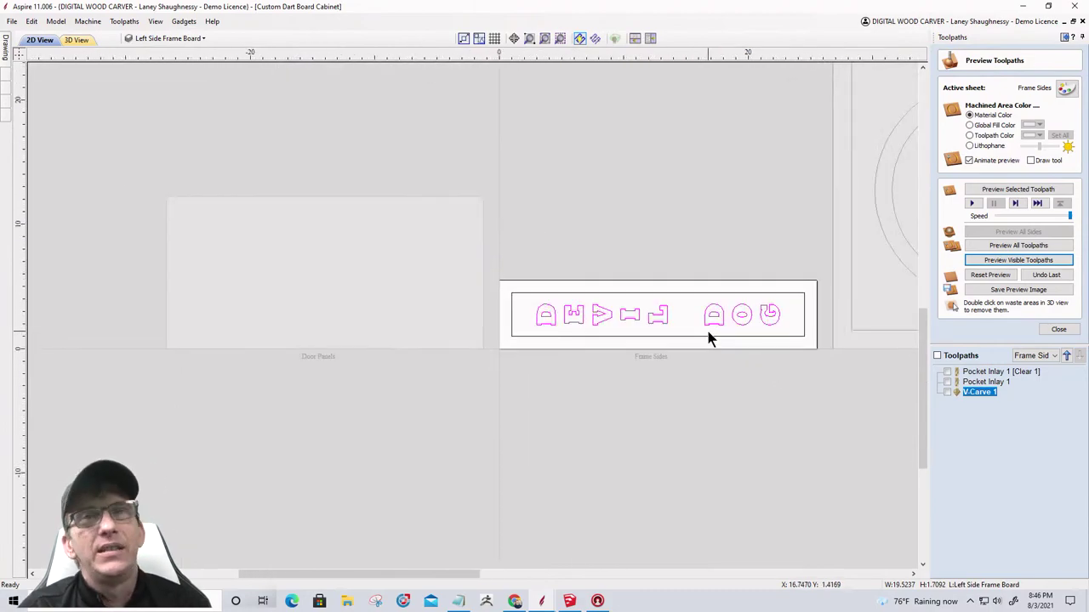
scroll(708, 338, down, 2)
scroll(708, 340, up, 6)
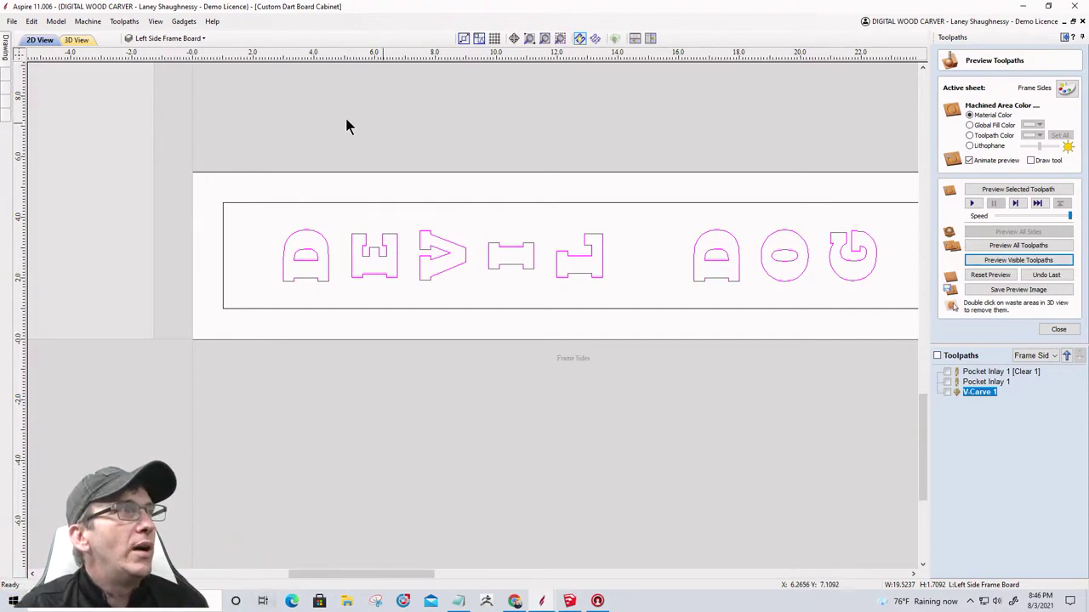
mouse_move(7, 48)
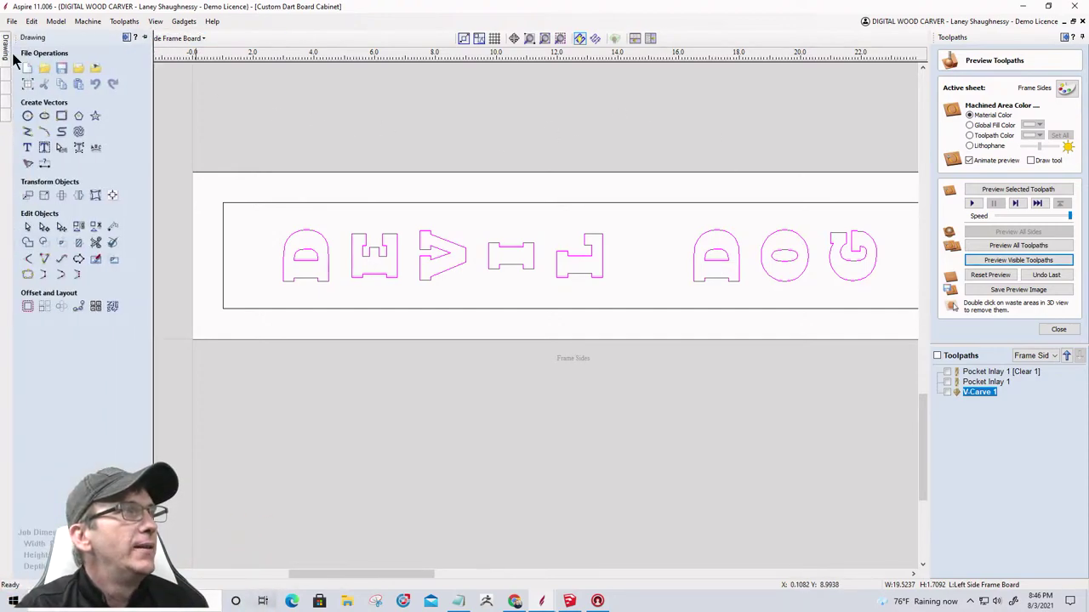
mouse_move(8, 76)
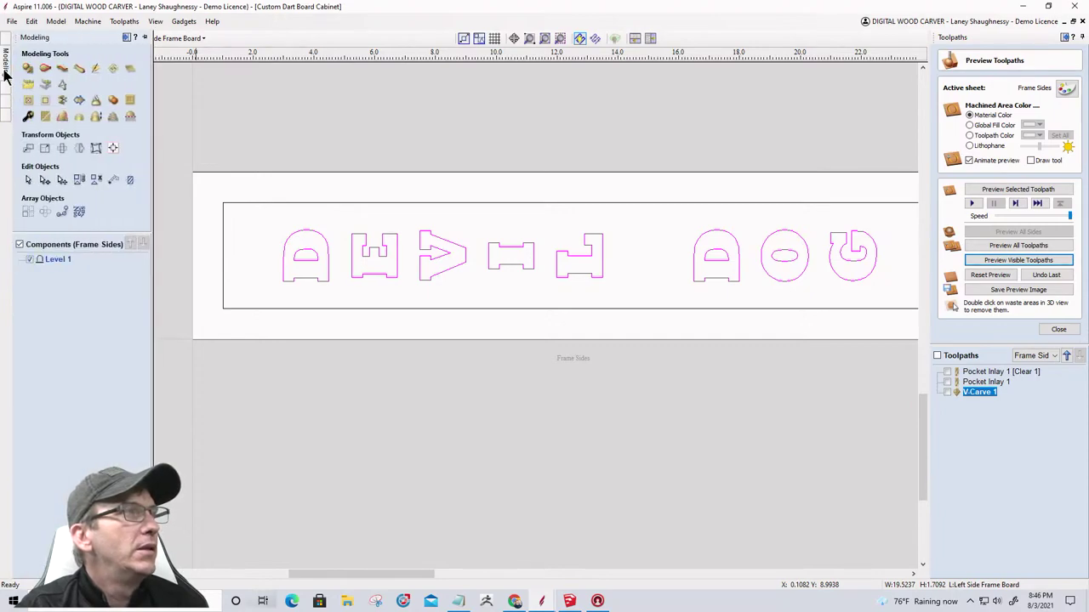
mouse_move(7, 117)
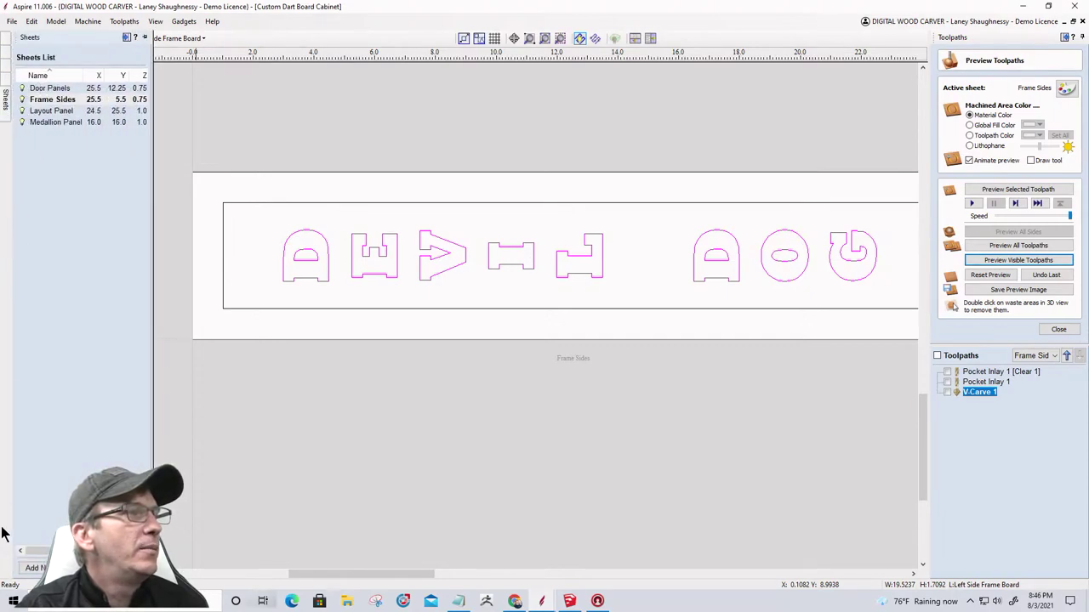
click(35, 569)
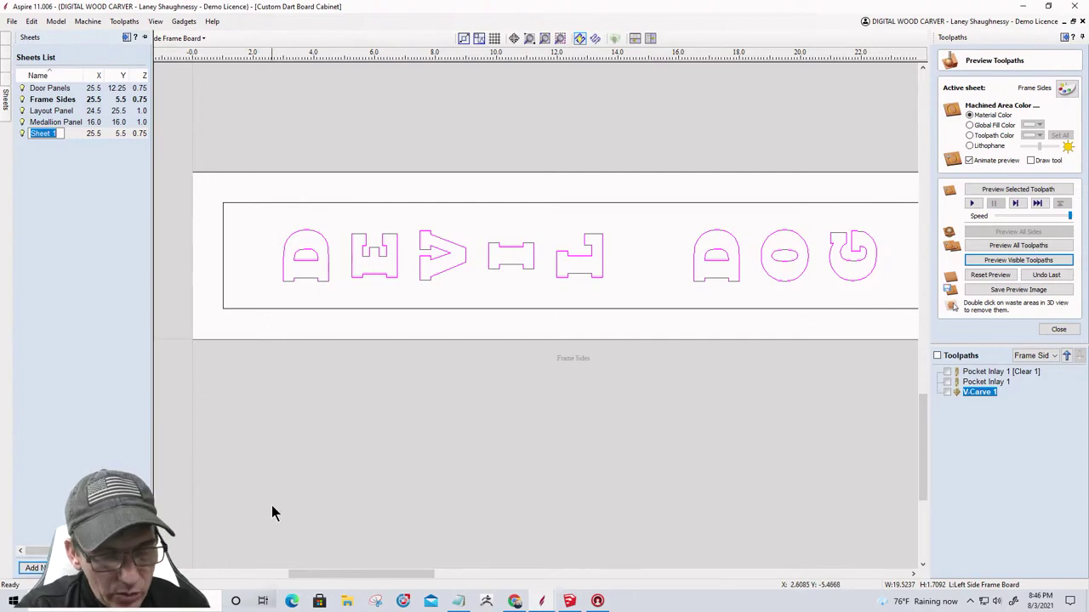
text(Male I)
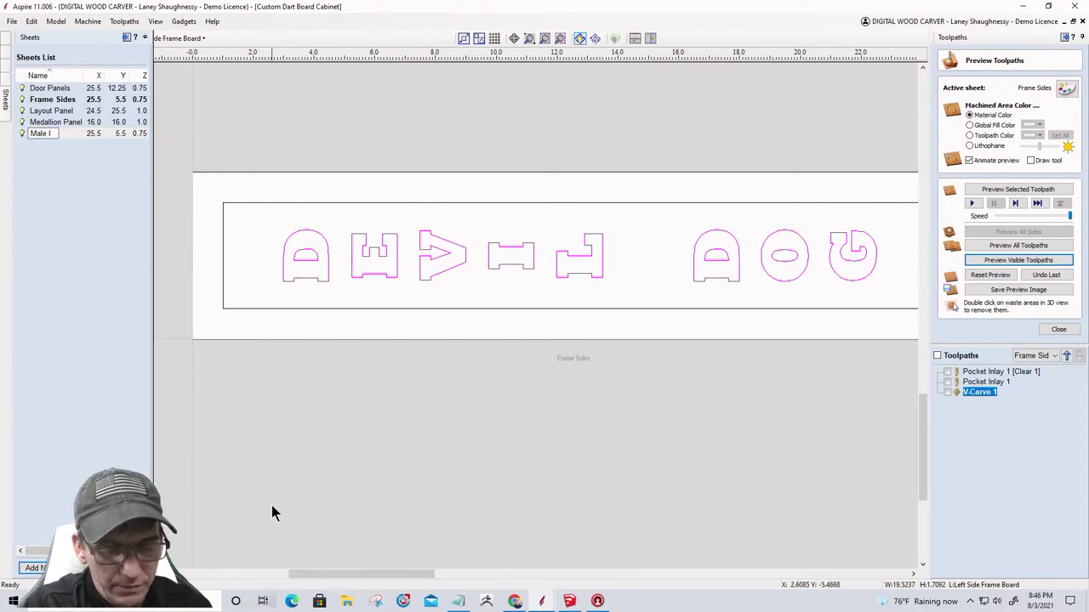
text(nlays)
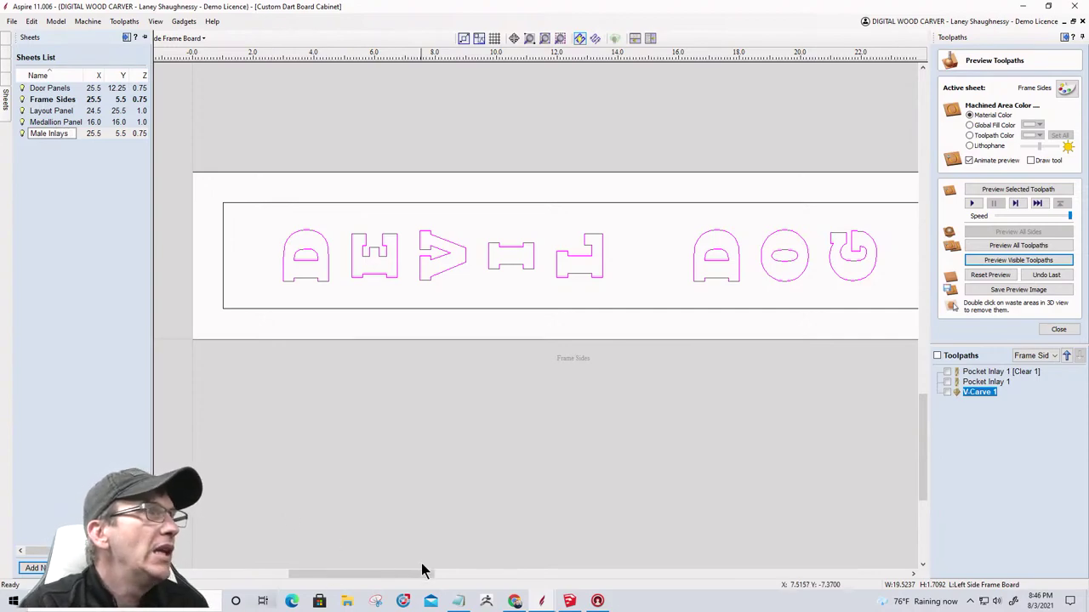
key(Return)
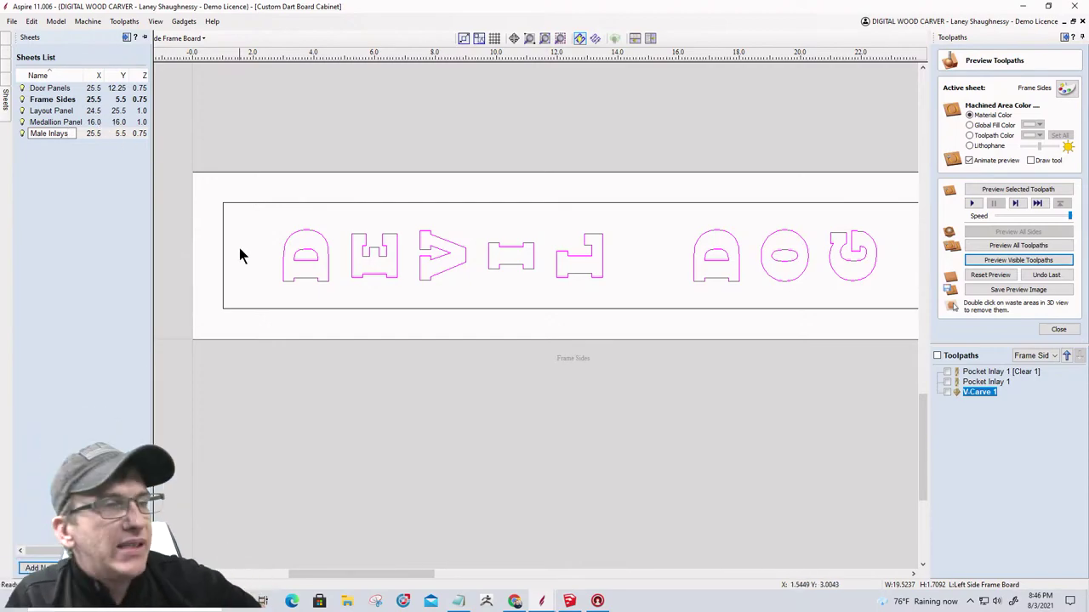
Resize the Male Inlays sheet to 24 inches wide, 3.5 inches high and .375 inches thick.
click(247, 209)
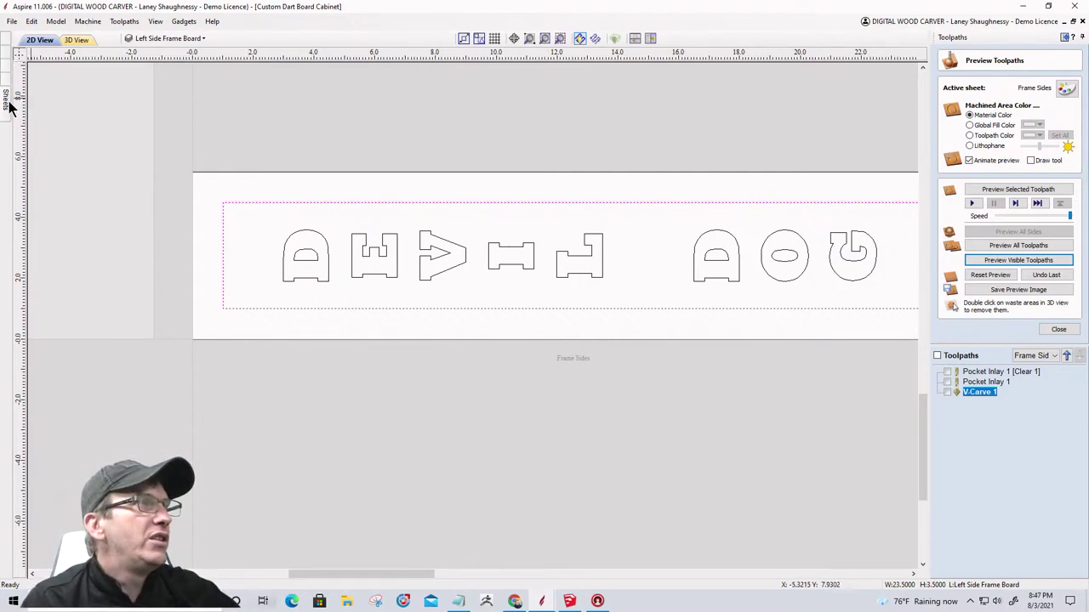
mouse_move(9, 101)
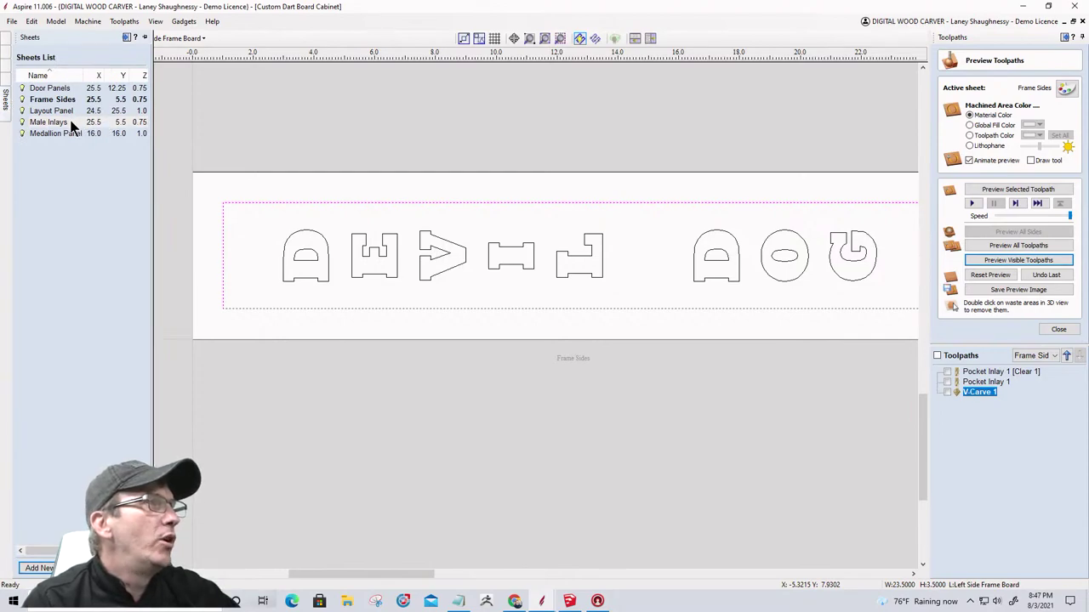
click(68, 124)
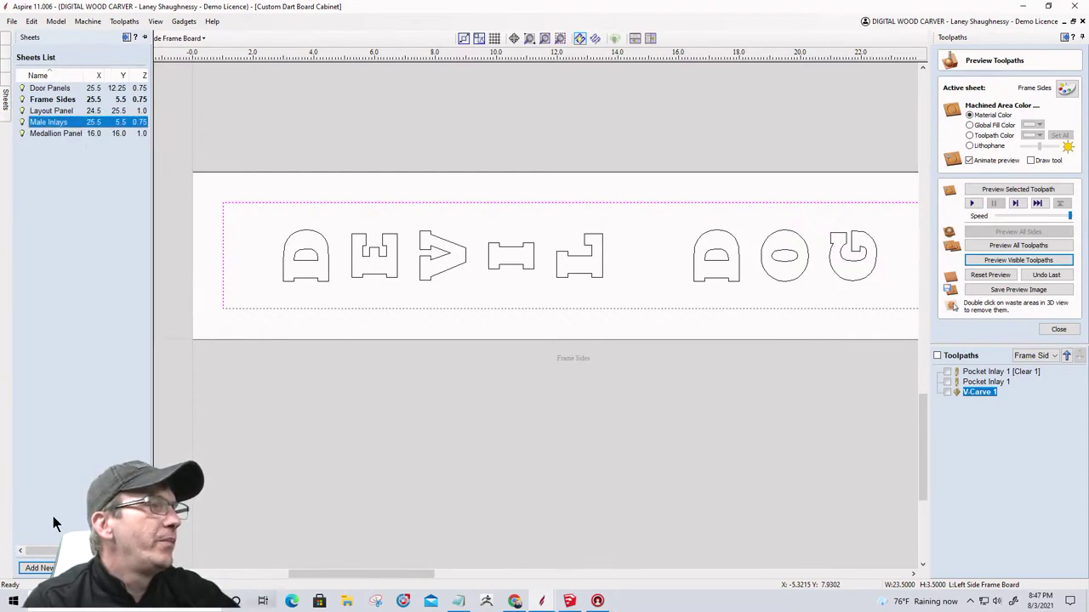
double_click(68, 124)
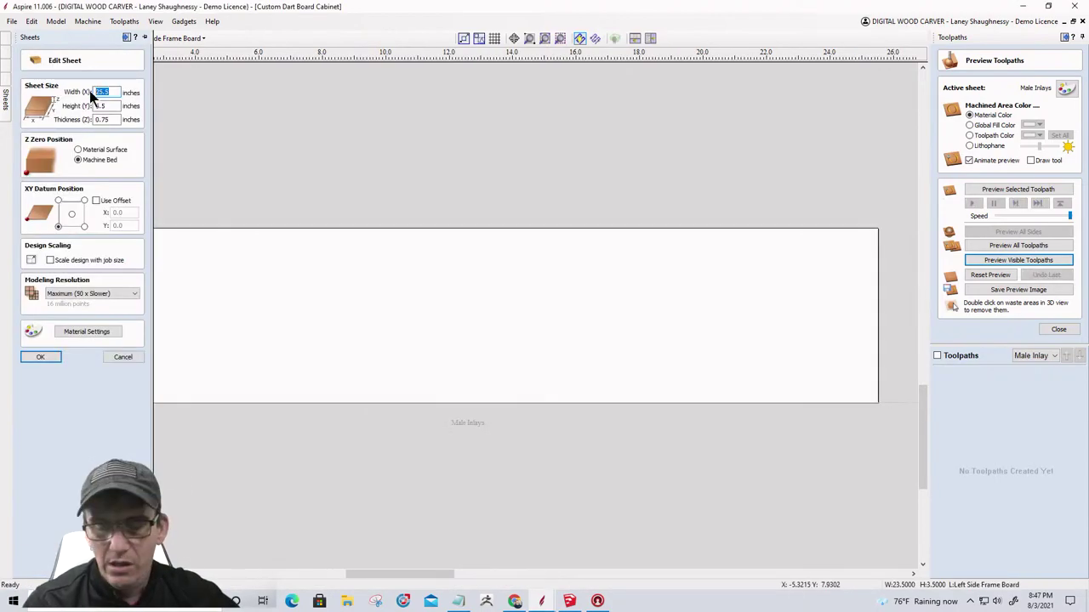
text(24)
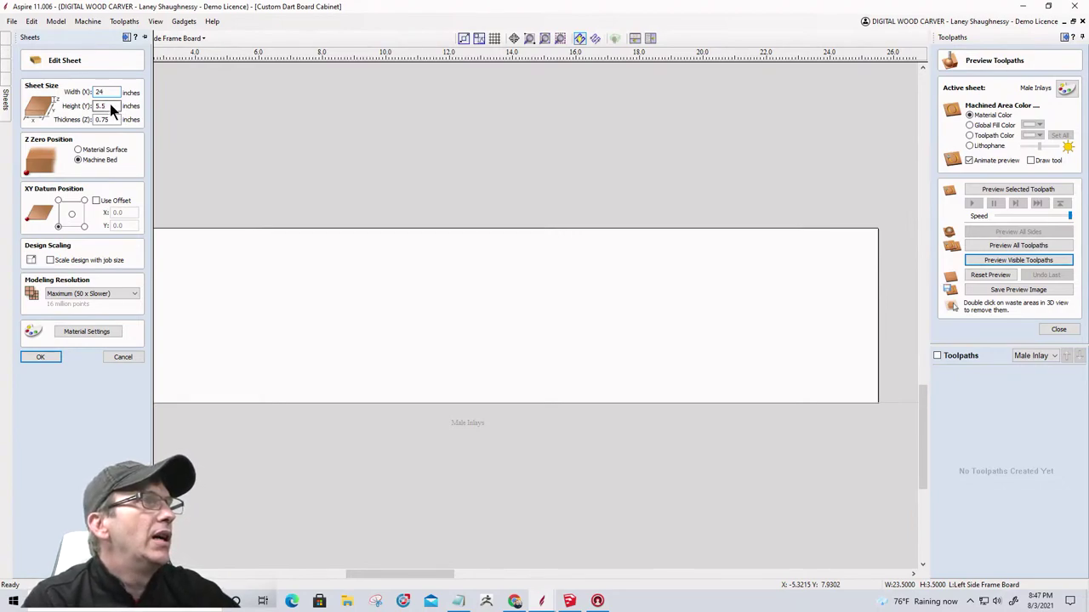
click(108, 105)
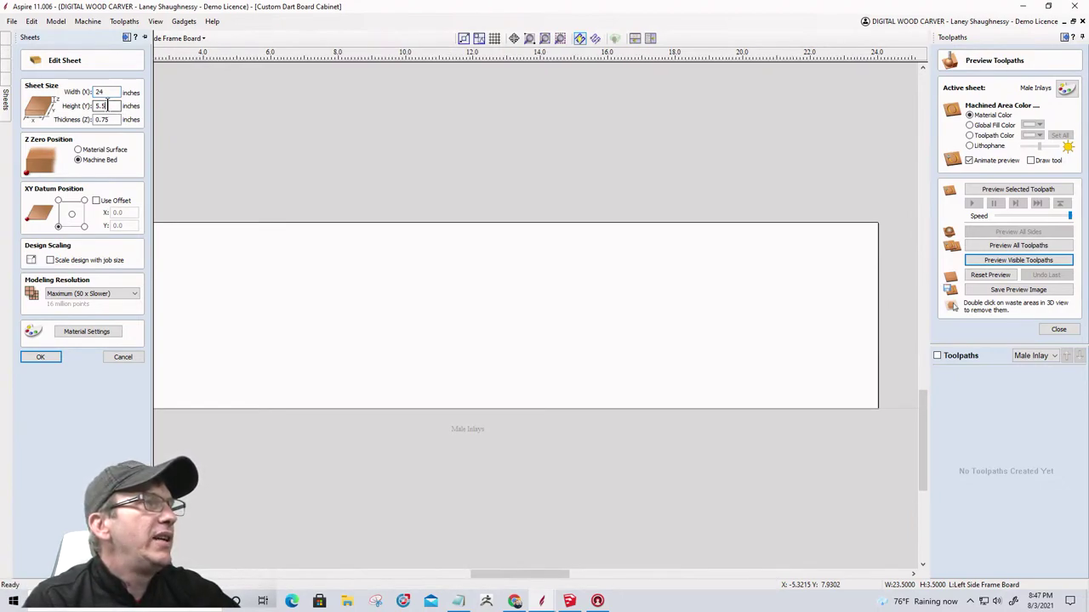
double_click(102, 105)
text(3.5)
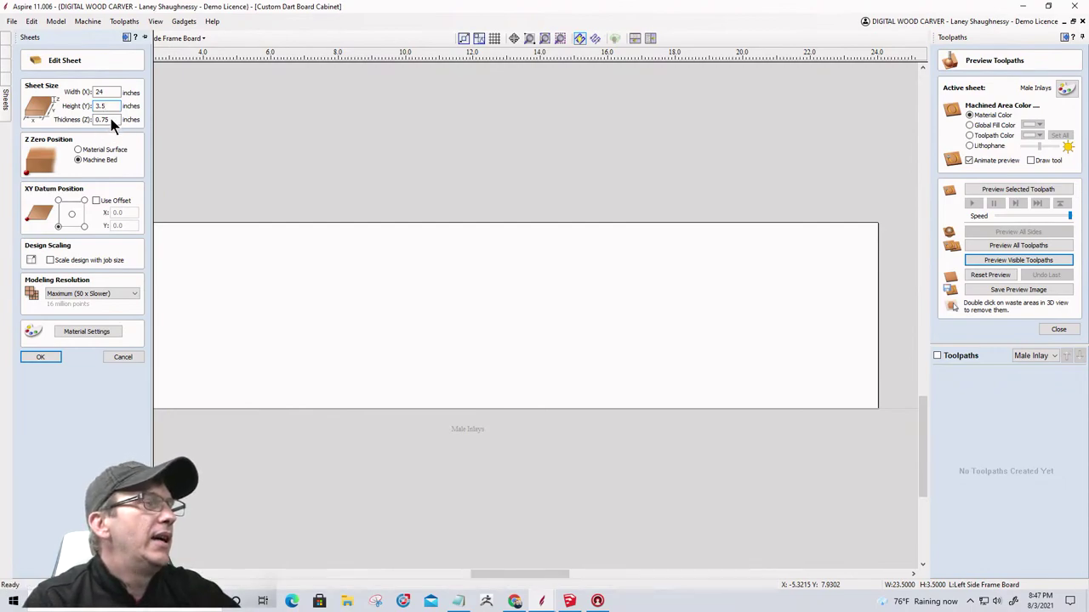
drag(110, 120, 90, 120)
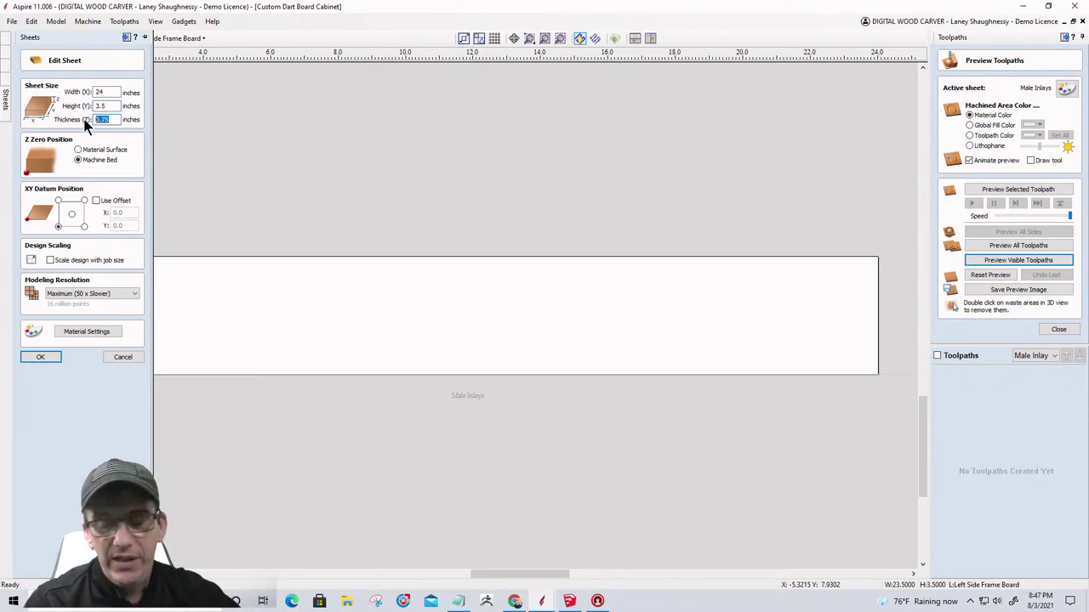
text(.)
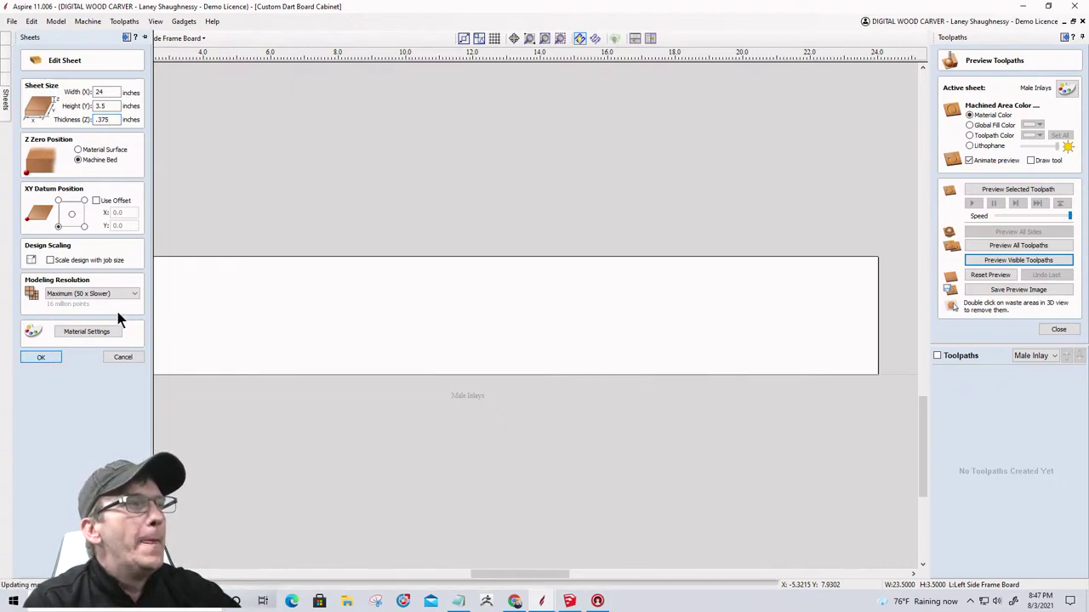
click(26, 359)
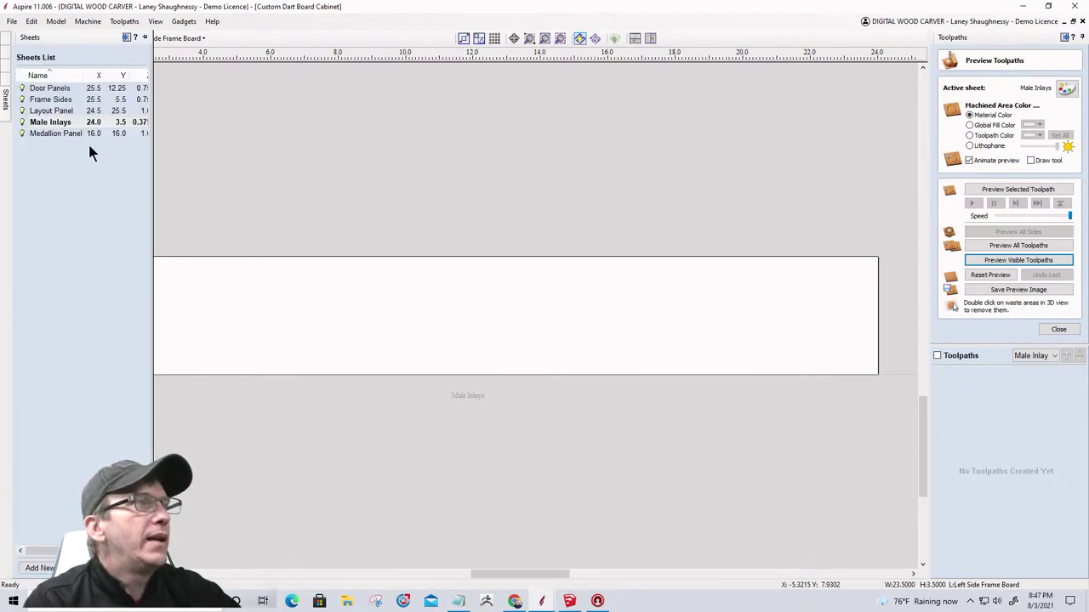
Make Frame Sides the active sheet and clear the vector selection.
scroll(399, 318, down, 4)
scroll(318, 325, up, 3)
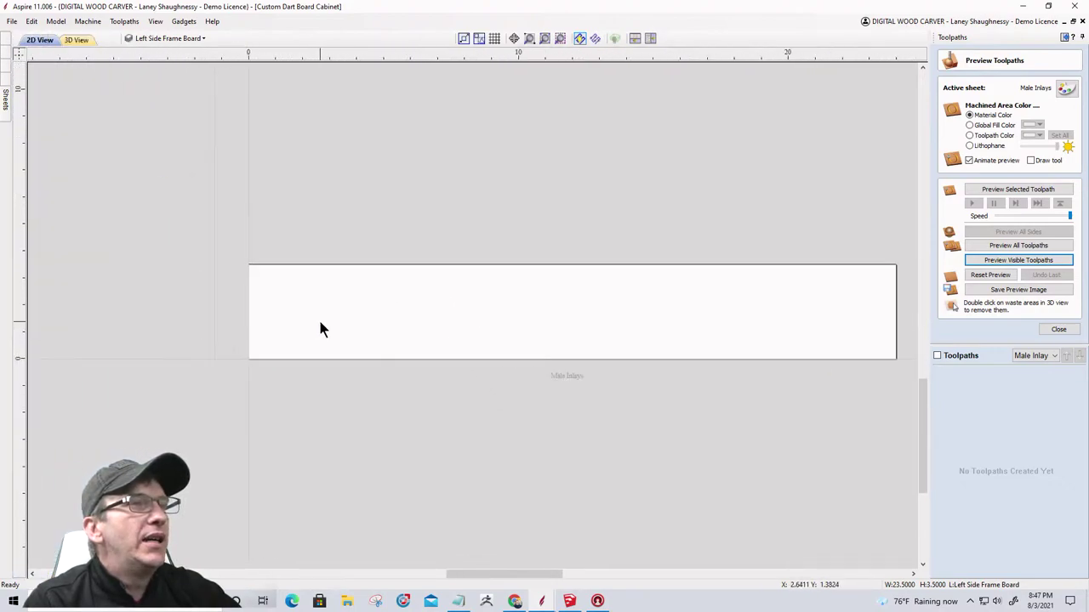
scroll(620, 330, down, 5)
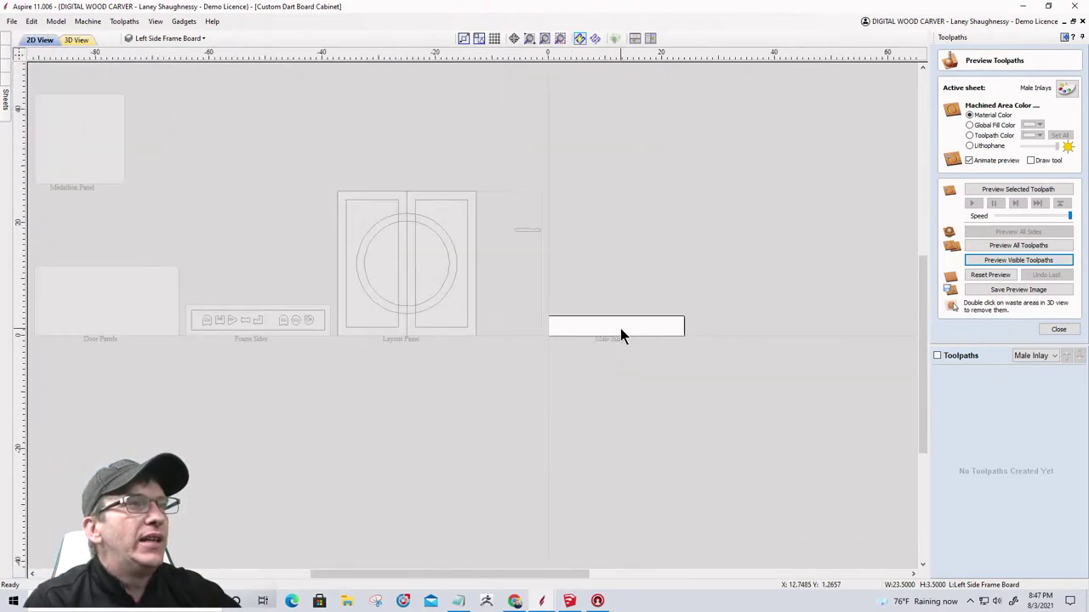
mouse_move(5, 111)
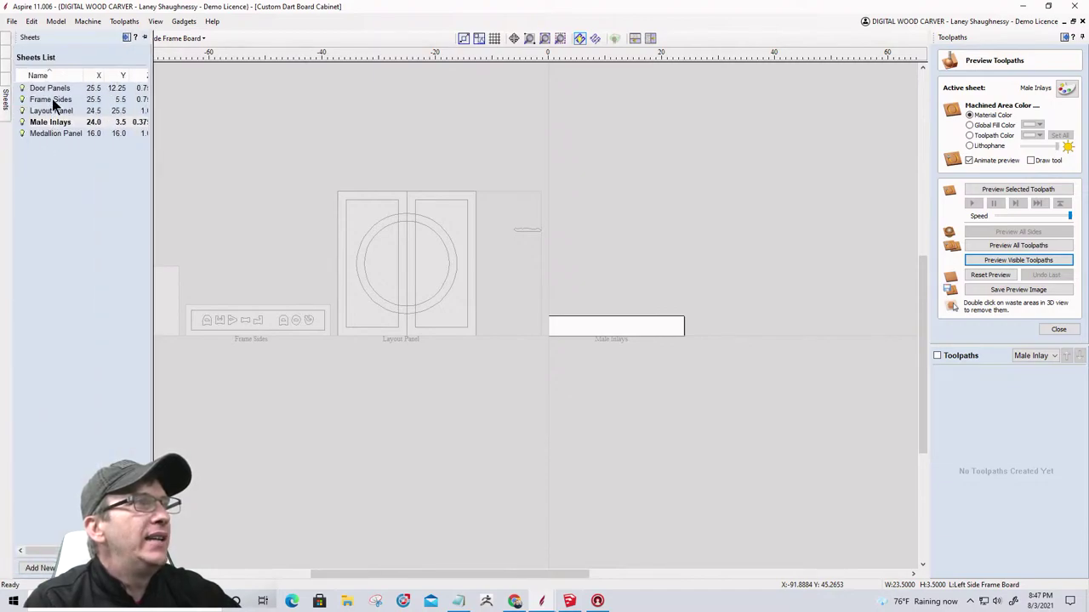
click(51, 99)
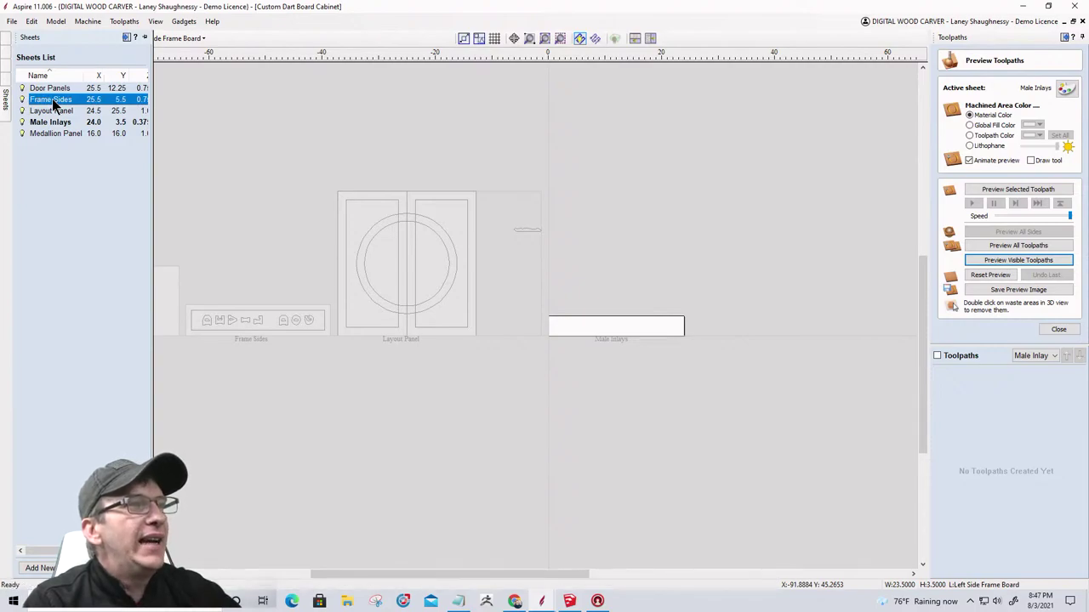
double_click(53, 99)
right_click(53, 100)
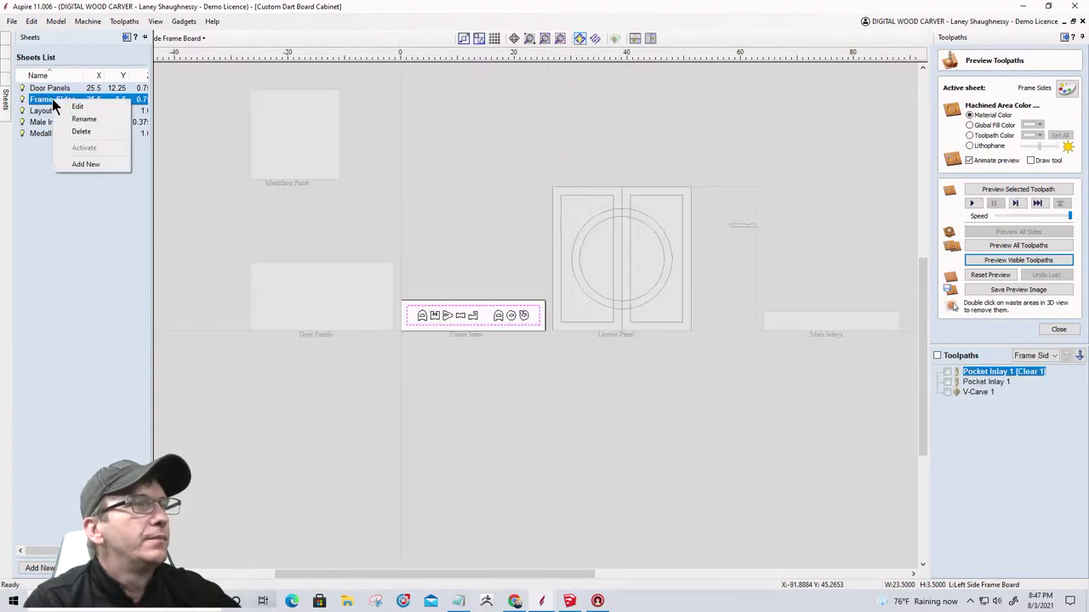
click(435, 325)
click(421, 333)
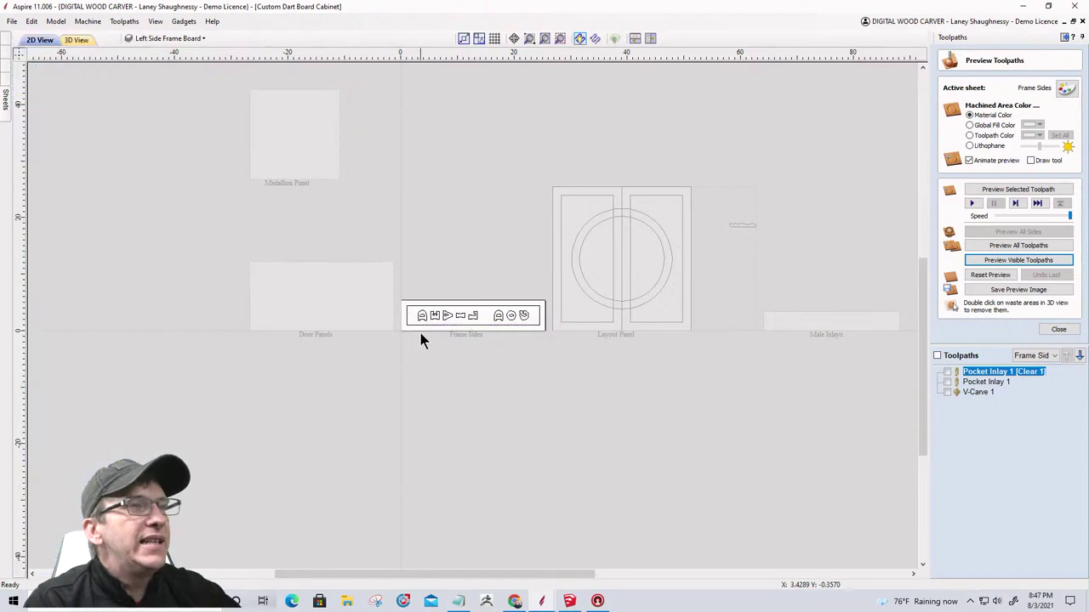
Copy the rectangular border and the DEVIL DOG lettering from Frame Sides to the Male Inlays sheet.
scroll(420, 332, up, 3)
drag(367, 243, 791, 321)
right_click(664, 298)
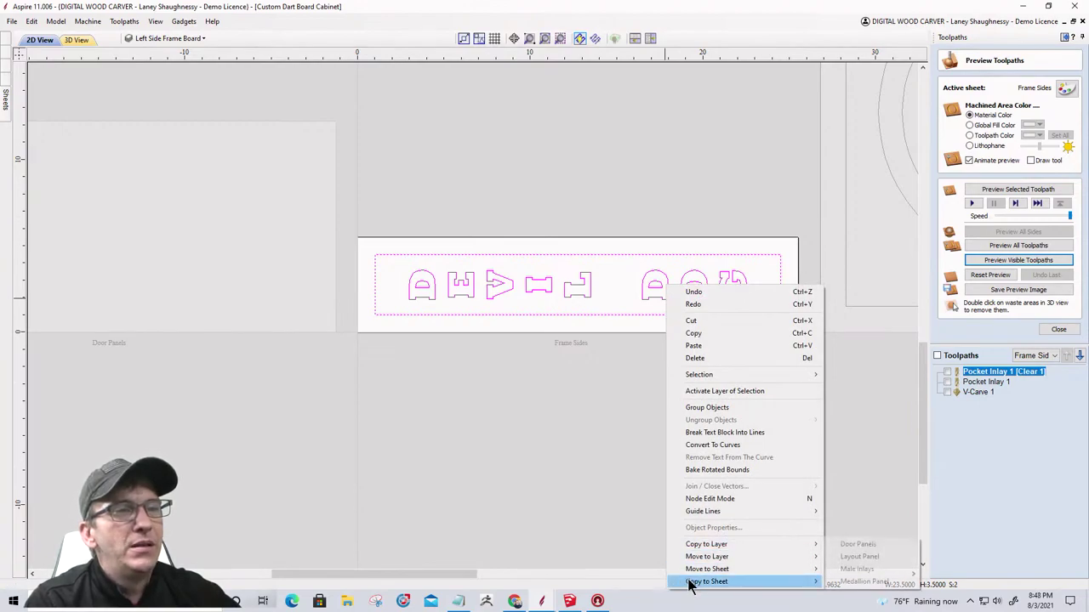
mouse_move(690, 582)
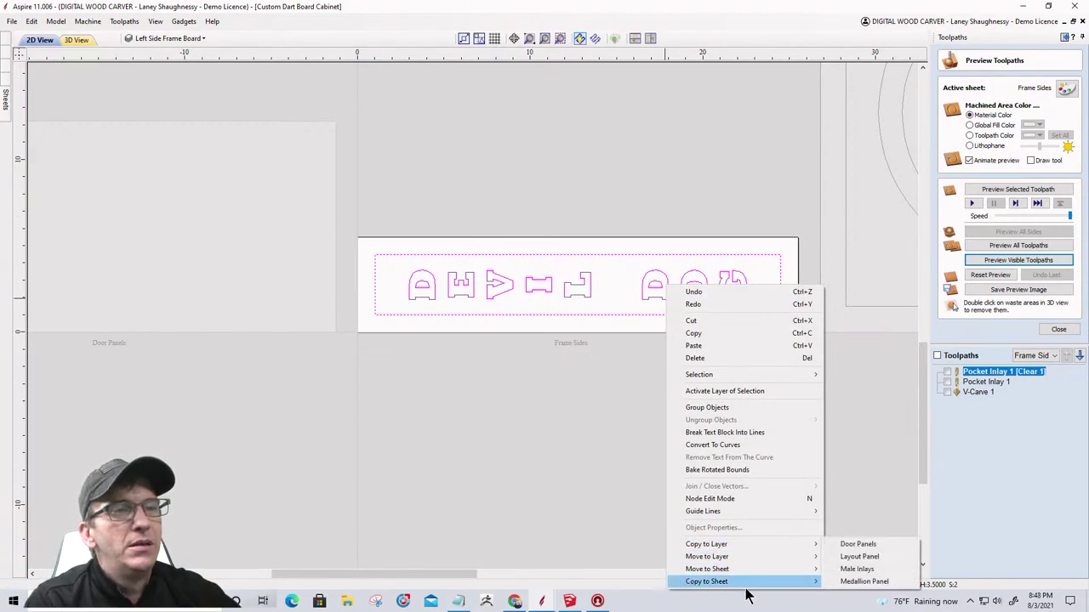
click(842, 577)
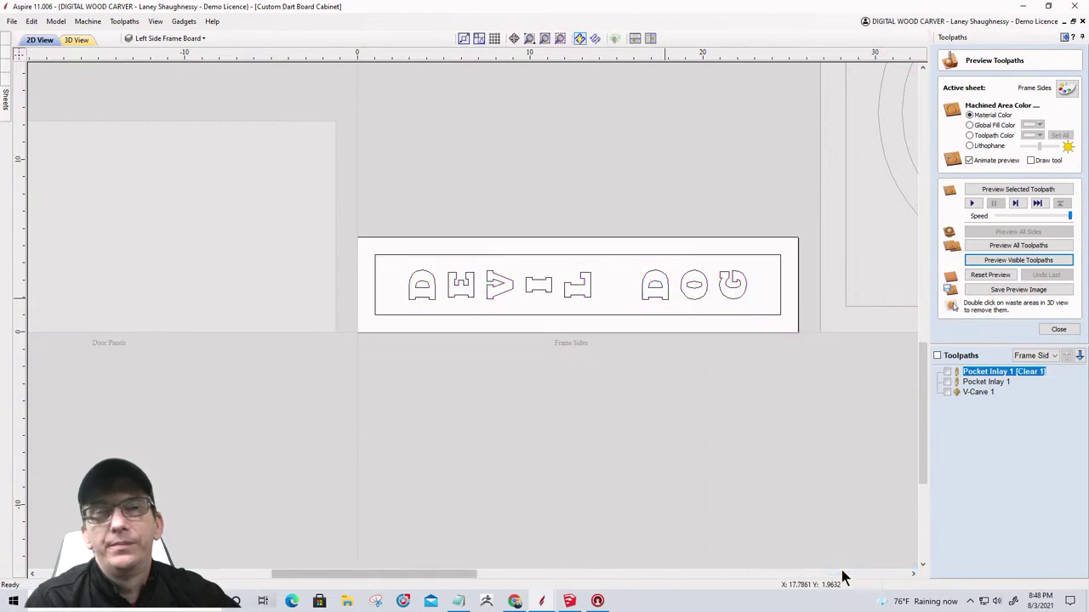
Activate the Male Inlays sheet and center the copied border and lettering in its material.
mouse_move(8, 100)
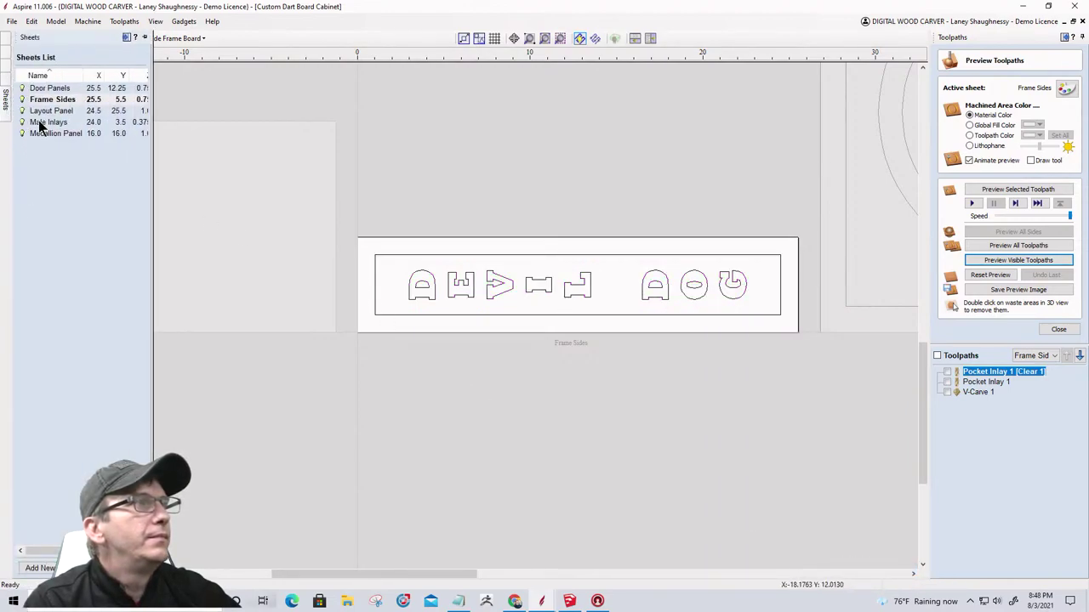
right_click(39, 124)
click(70, 170)
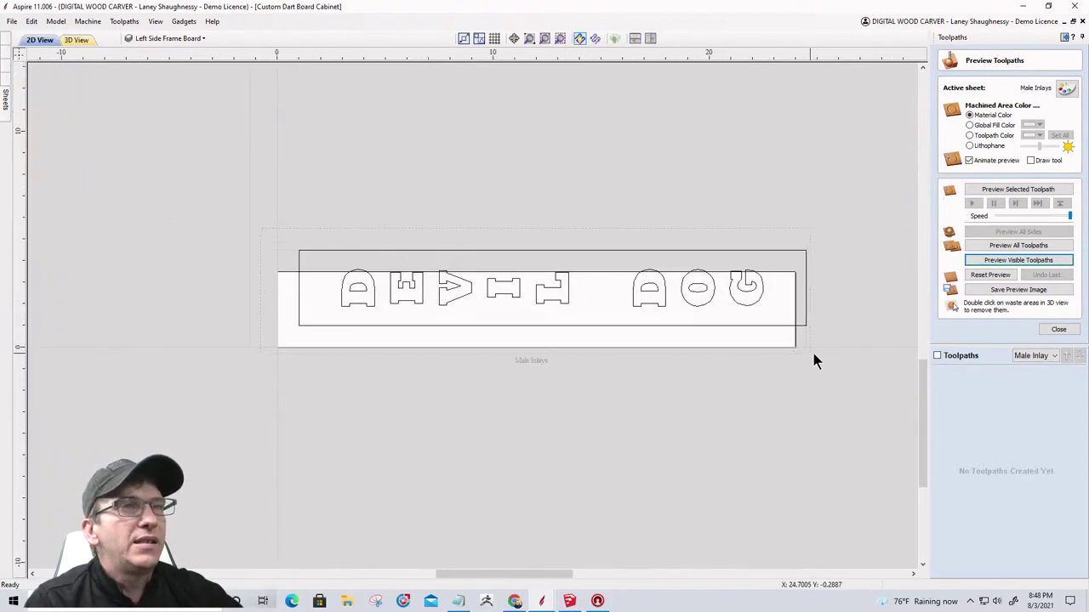
click(467, 308)
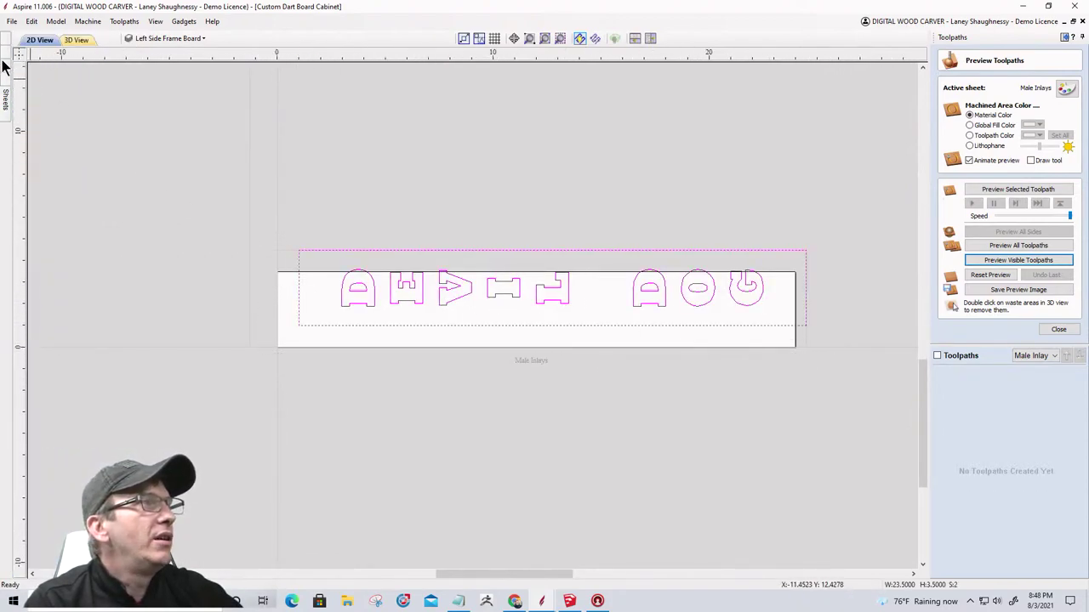
mouse_move(4, 47)
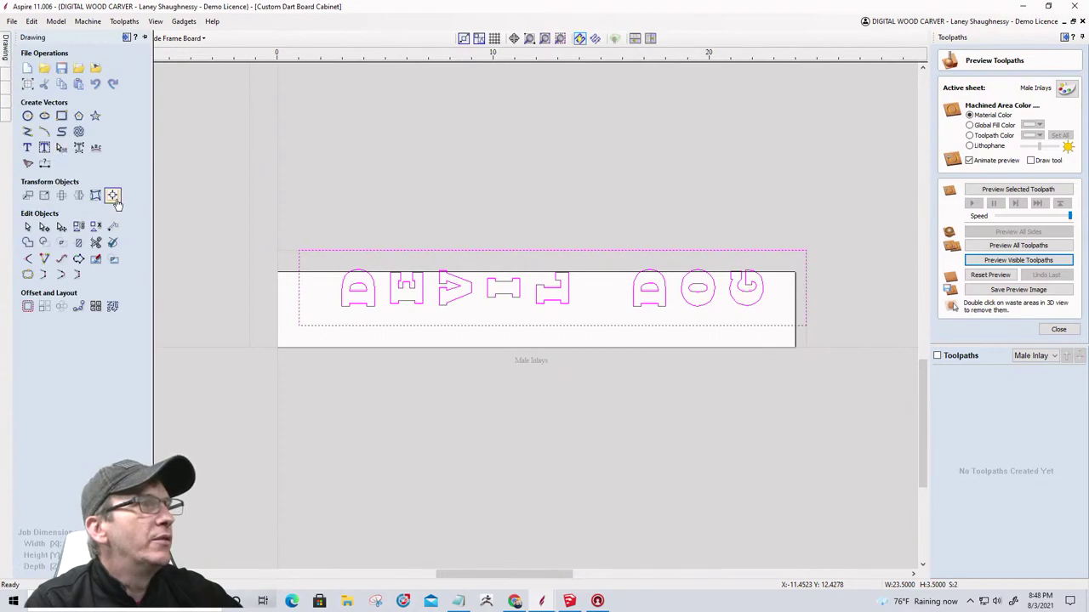
click(110, 194)
click(85, 99)
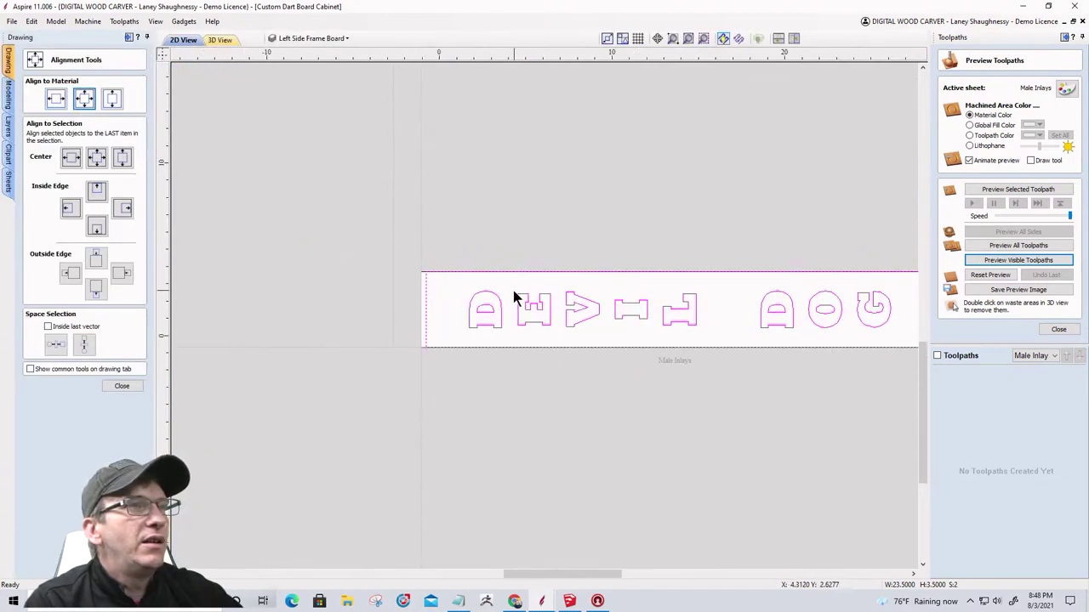
scroll(467, 272, down, 2)
scroll(532, 347, up, 2)
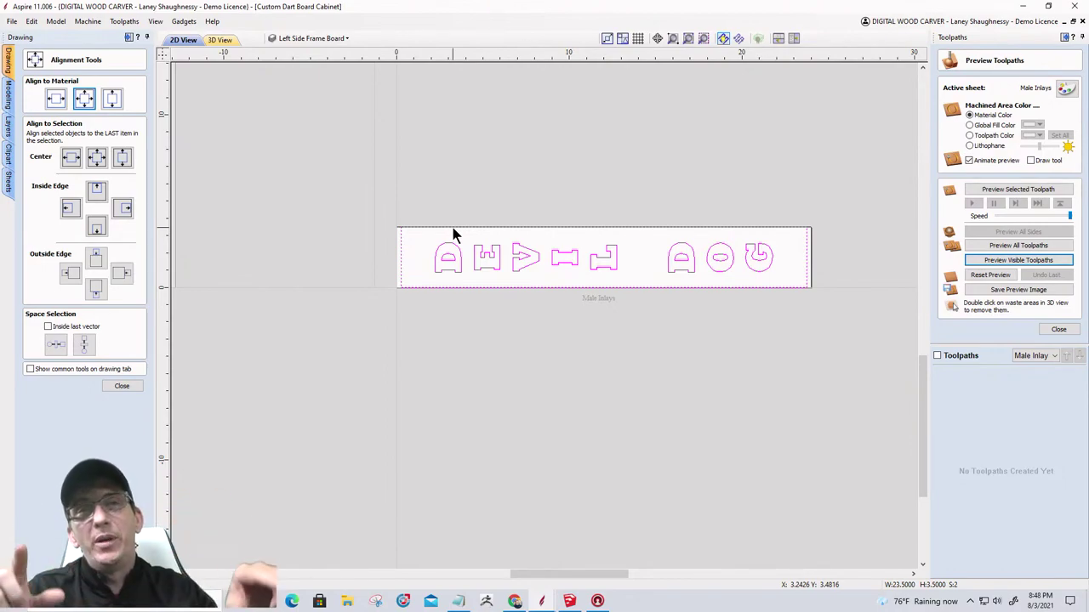
Shrink the rectangular border about its center to about 21.85 by 3.0 inches, inside the Male Inlays sheet's edges.
click(379, 261)
click(400, 260)
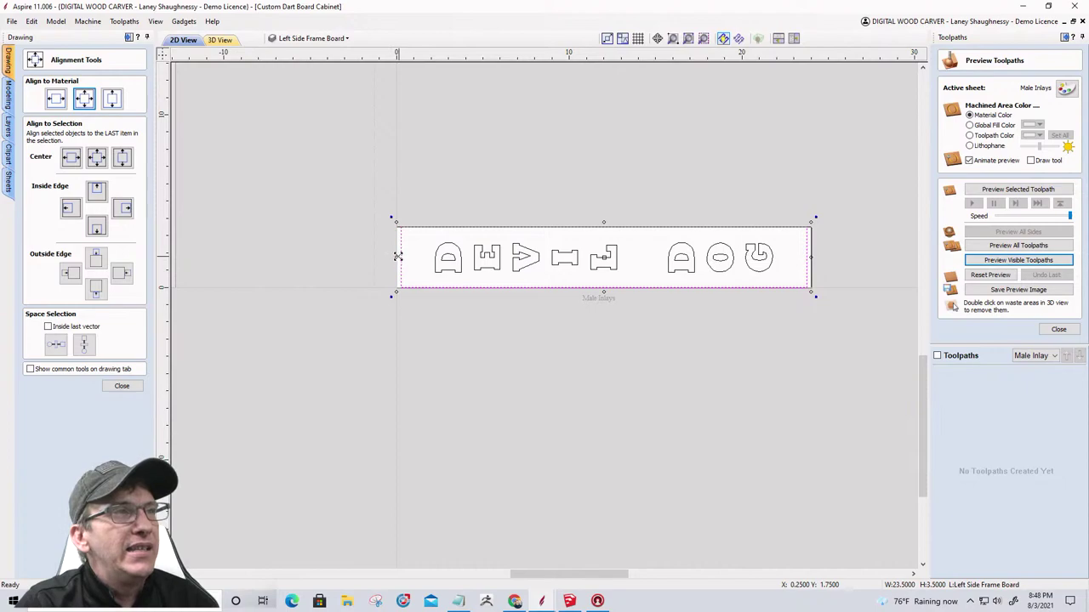
drag(397, 257, 413, 258)
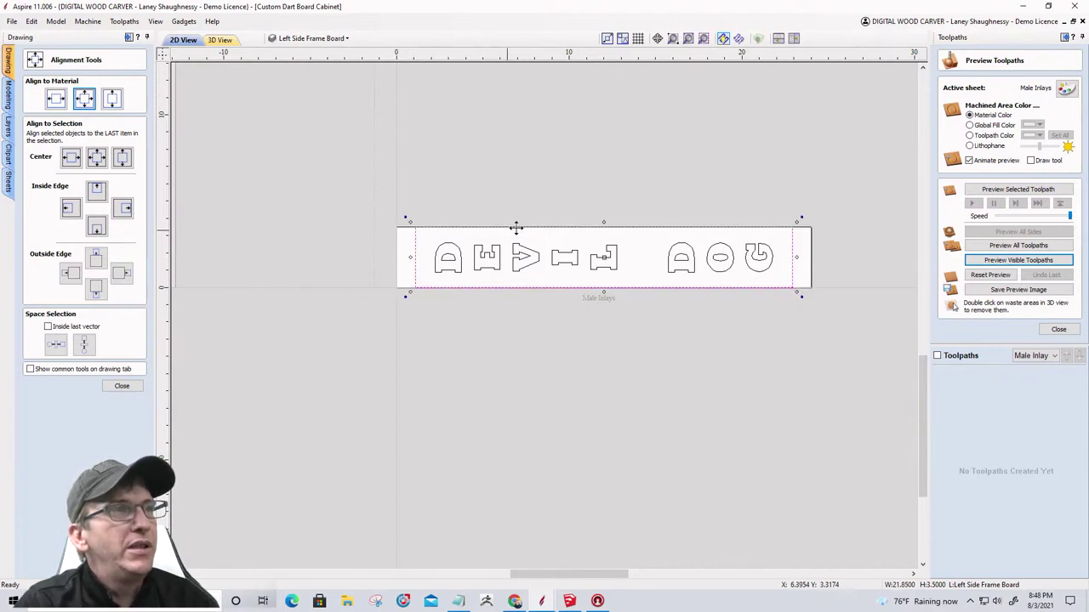
click(604, 223)
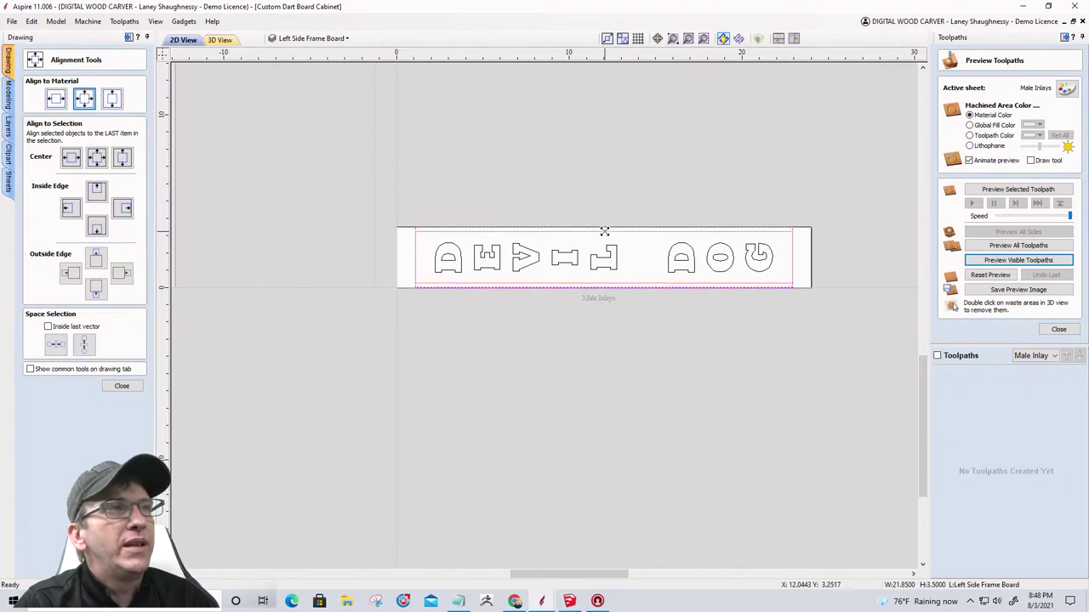
click(604, 228)
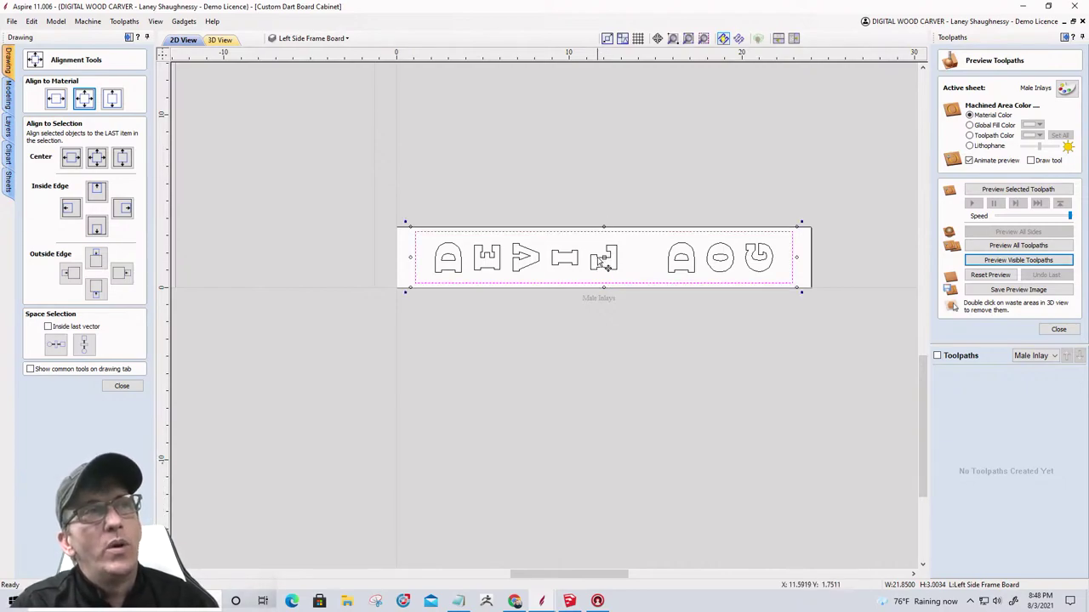
Flip the DEVIL DOG lettering vertically in place, without creating a mirrored copy.
click(603, 257)
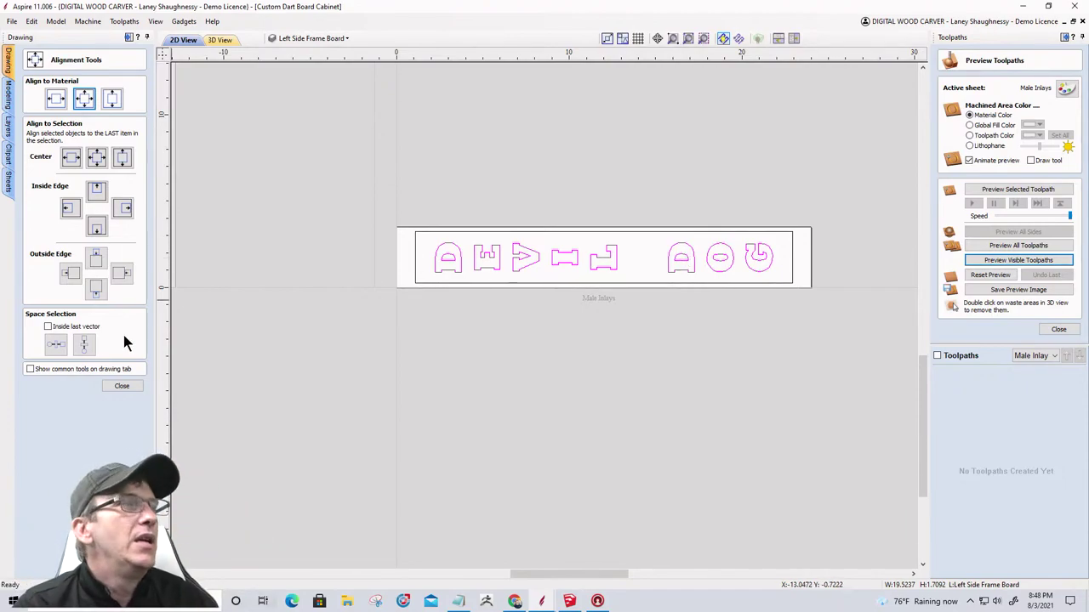
click(122, 386)
click(81, 195)
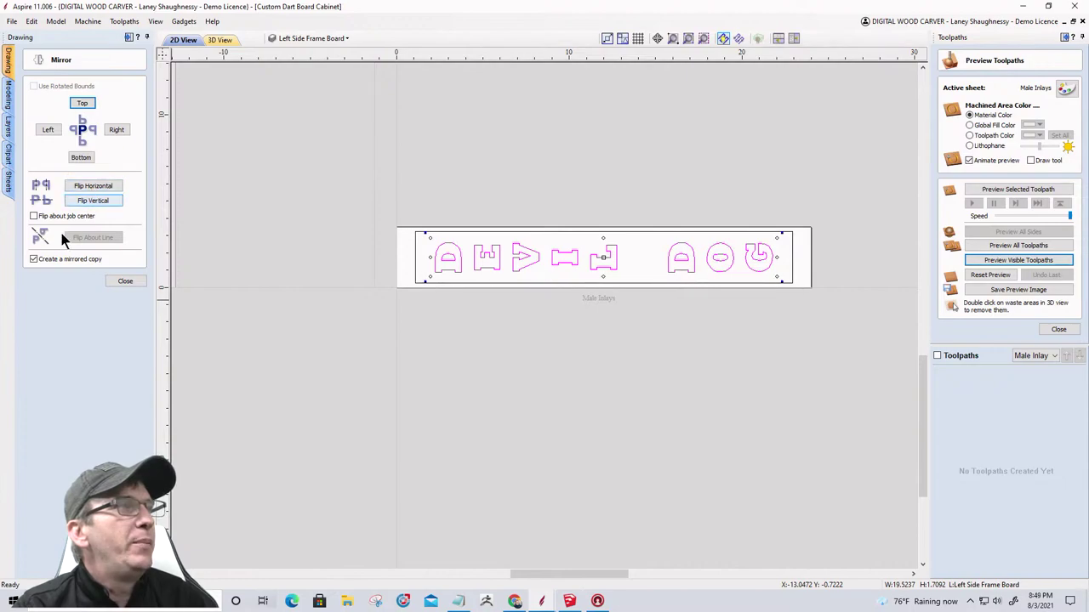
click(34, 259)
click(92, 201)
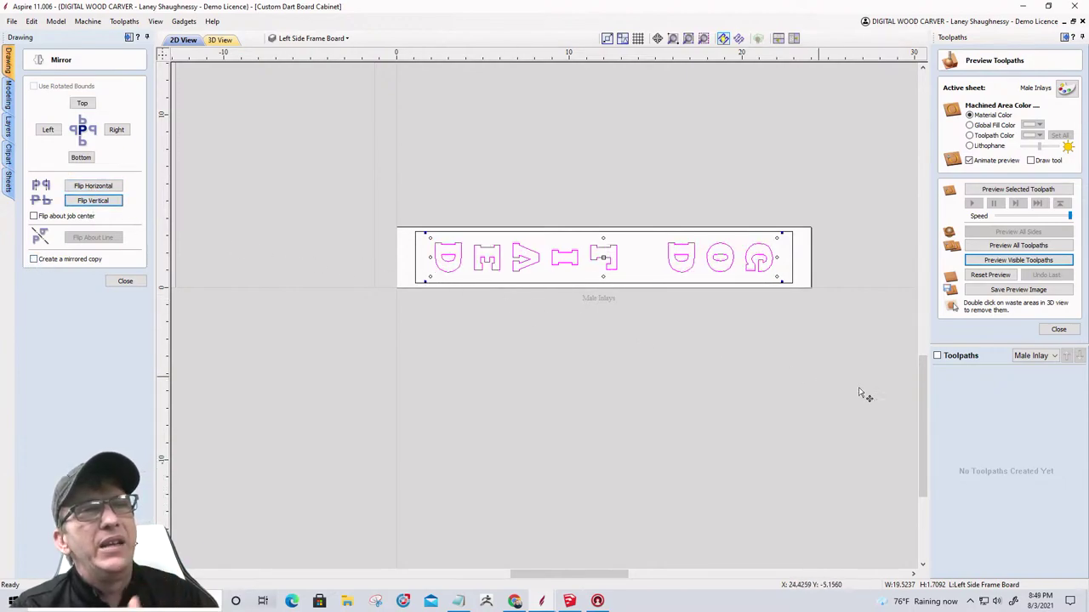
Calculate a V-carve toolpath from the border and mirrored DEVIL DOG lettering with 0.18 inch start depth and 0.02 inch flat depth.
click(1057, 330)
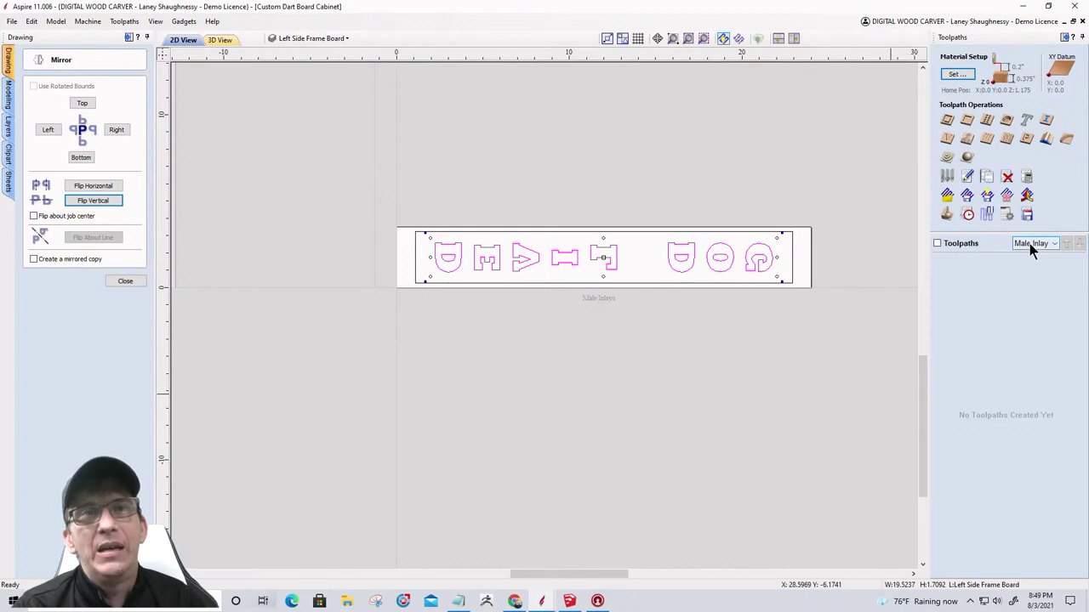
click(946, 140)
double_click(1030, 90)
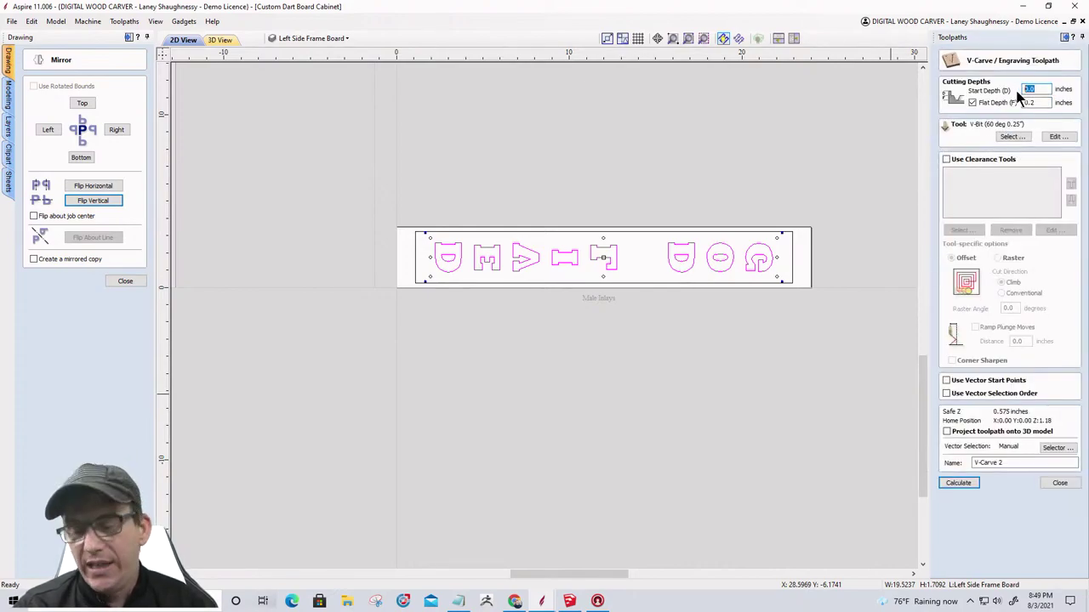
text(.18)
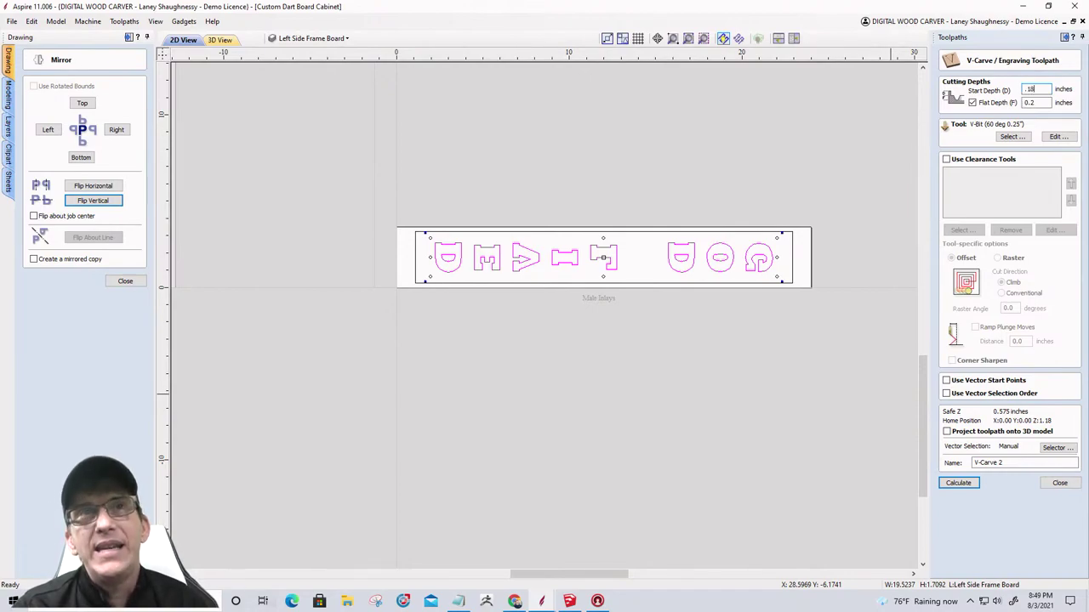
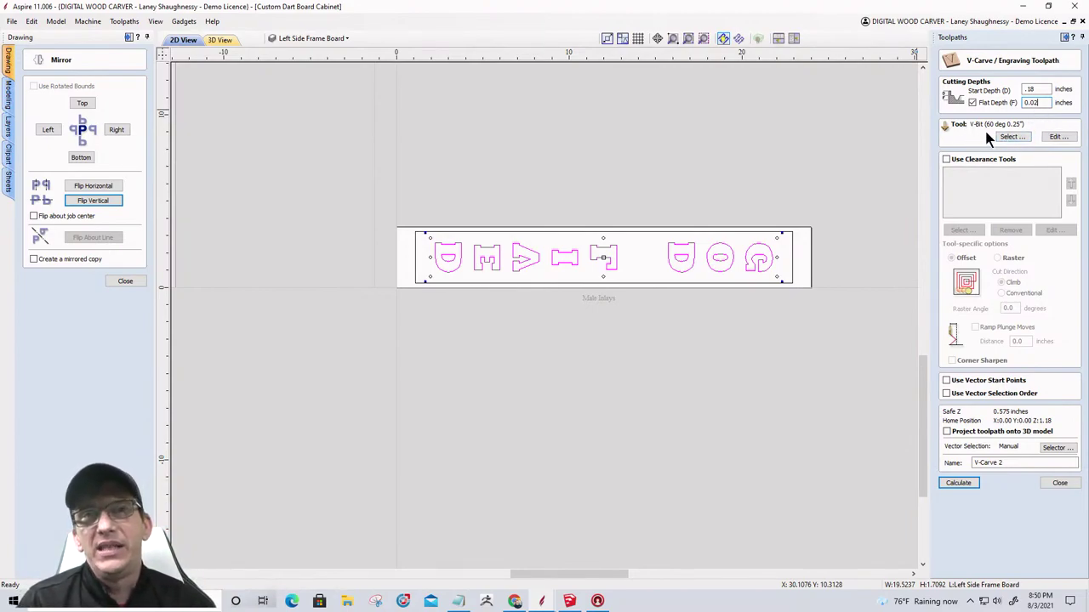
click(785, 234)
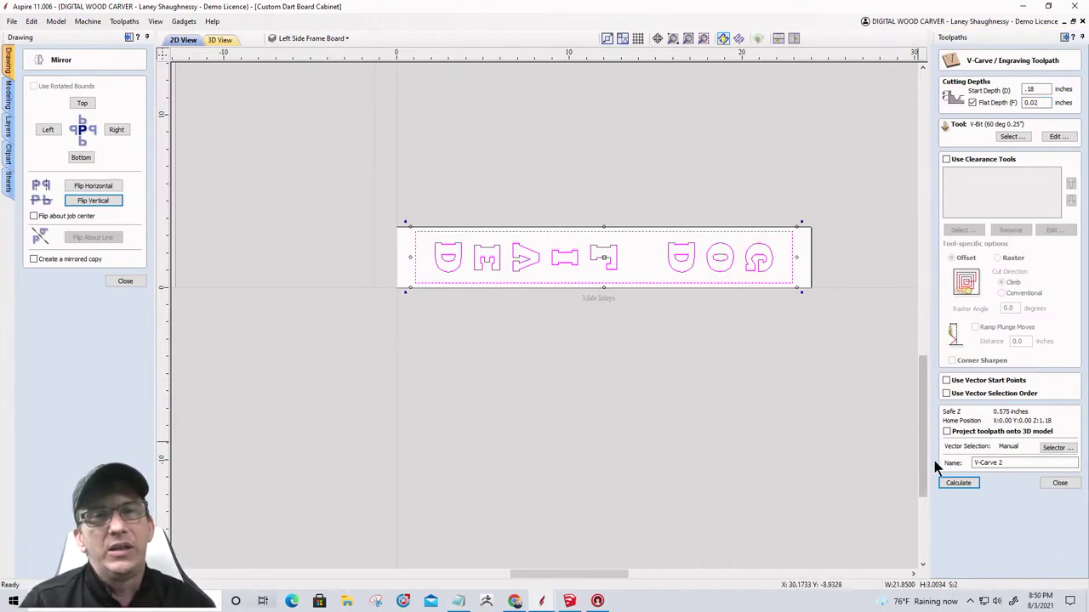
click(955, 483)
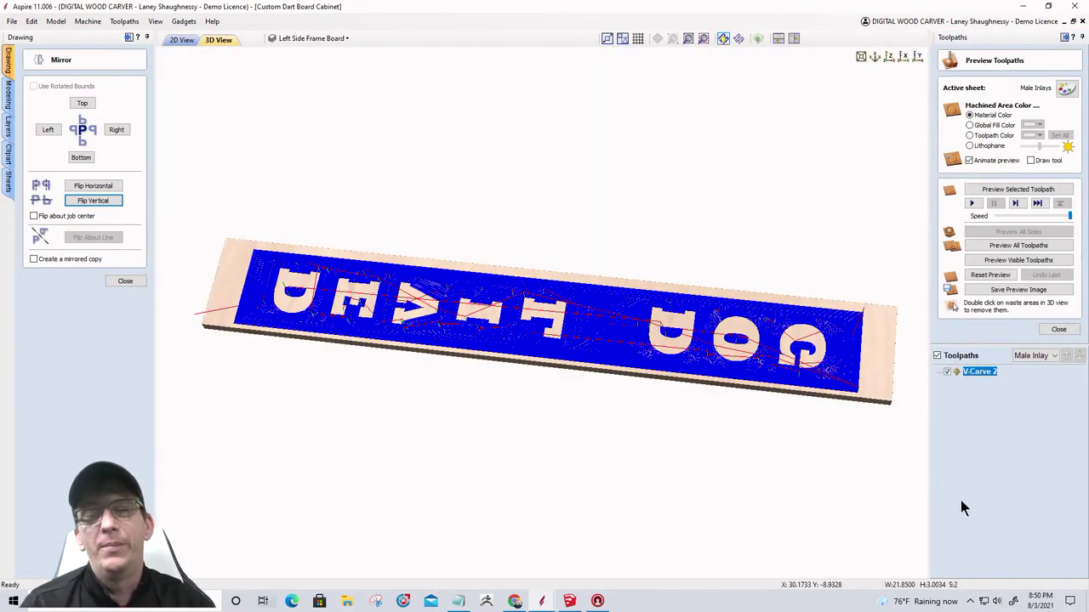
drag(597, 445, 179, 295)
click(132, 282)
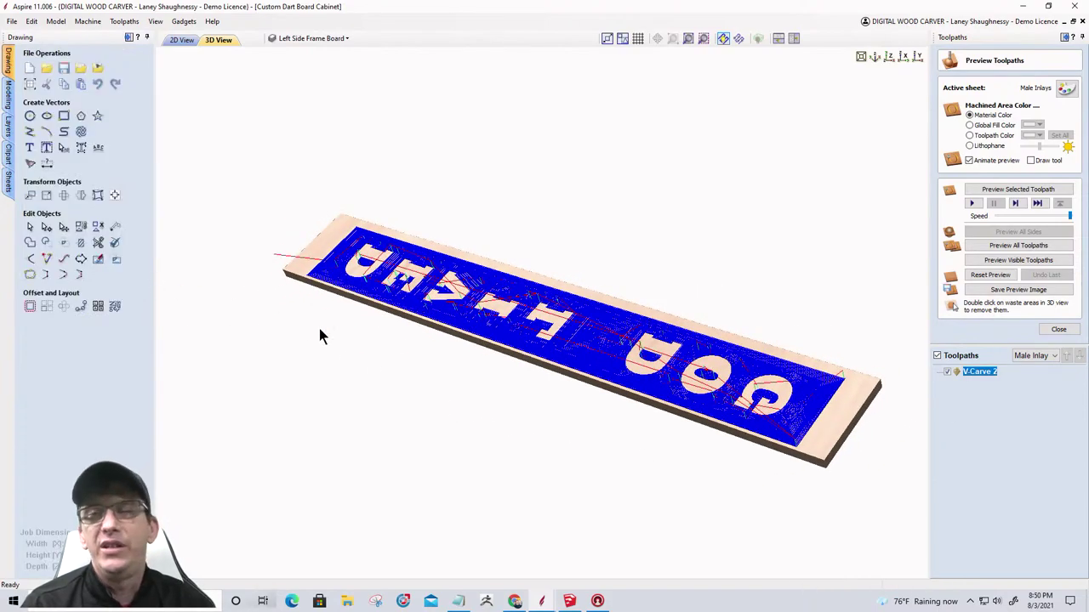
Add the End Mill (0.125 inch) as a clearance tool to the V-Carve 2 toolpath and recalculate it.
drag(549, 424, 712, 270)
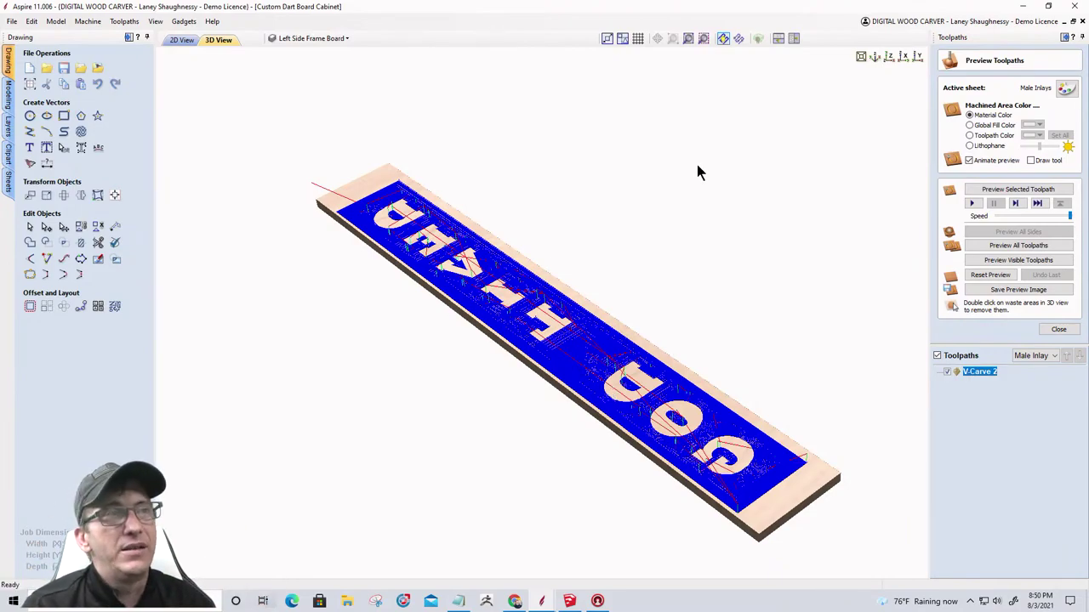
scroll(699, 172, down, 1)
drag(487, 457, 408, 485)
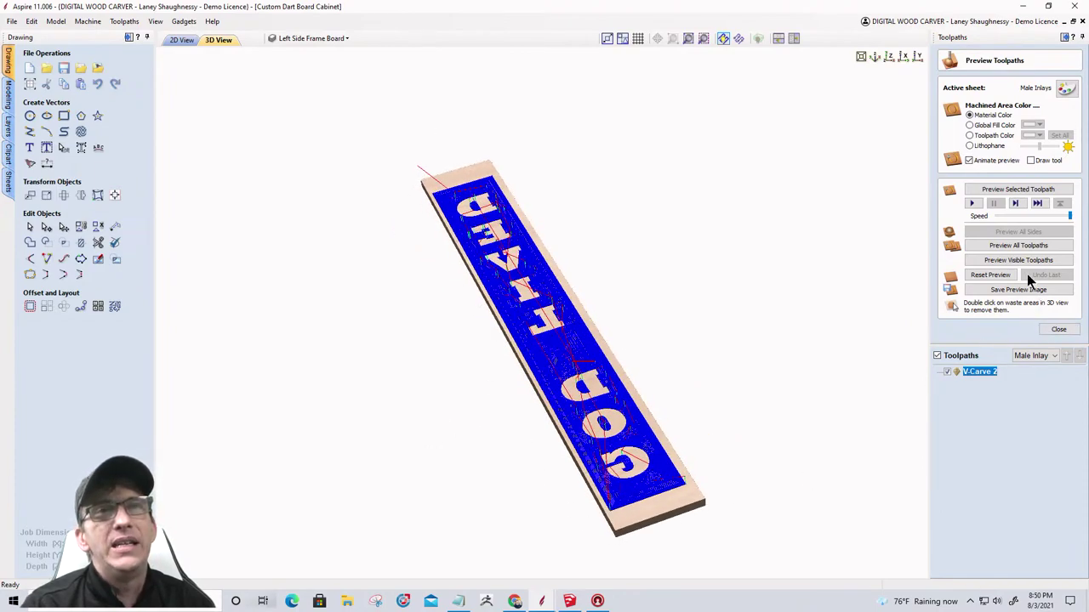
double_click(969, 372)
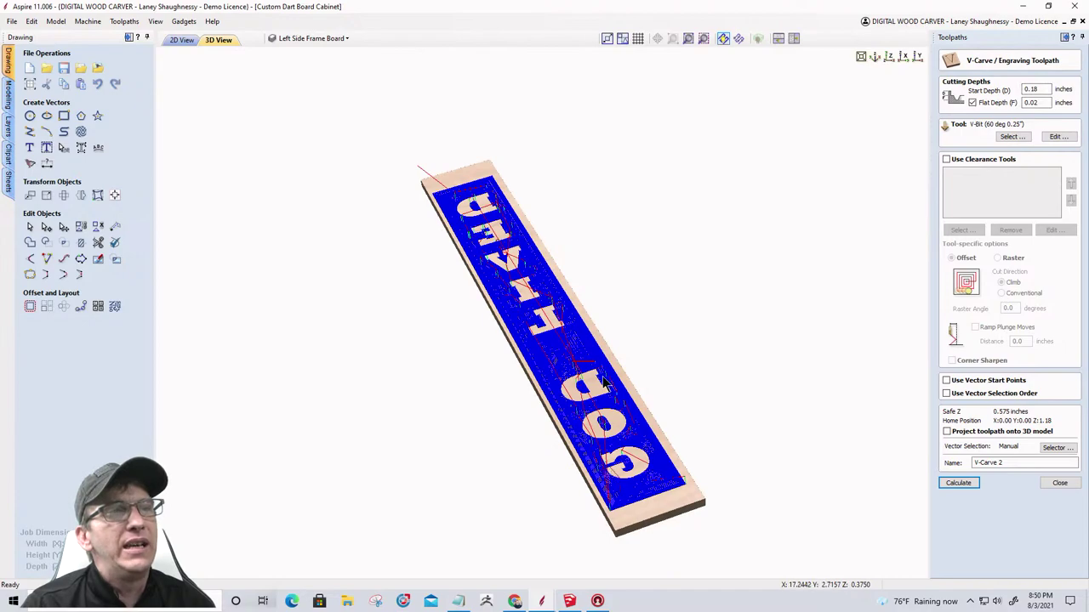
click(947, 160)
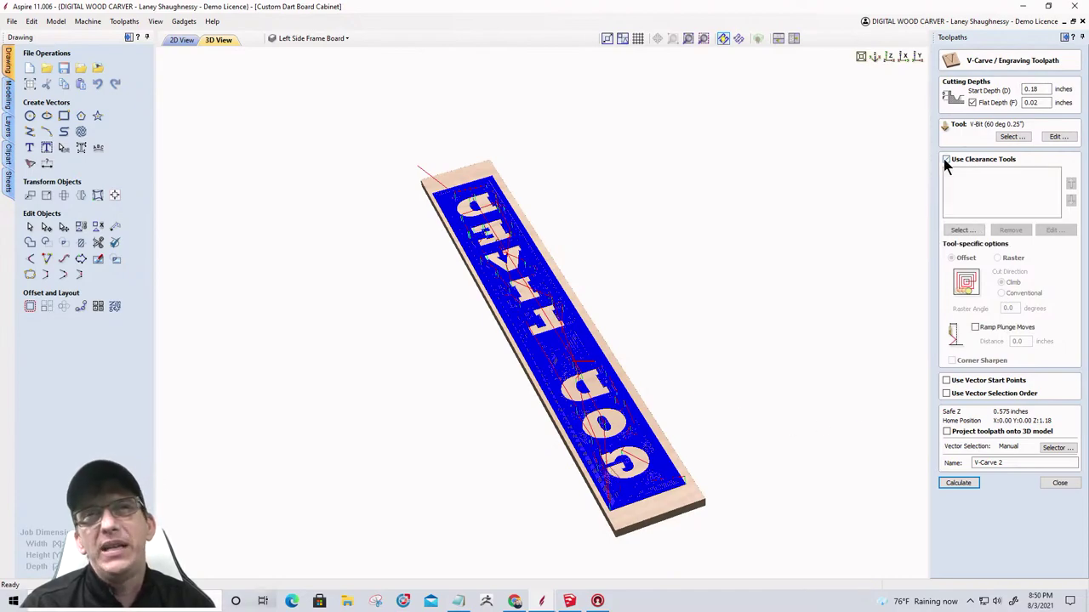
click(959, 231)
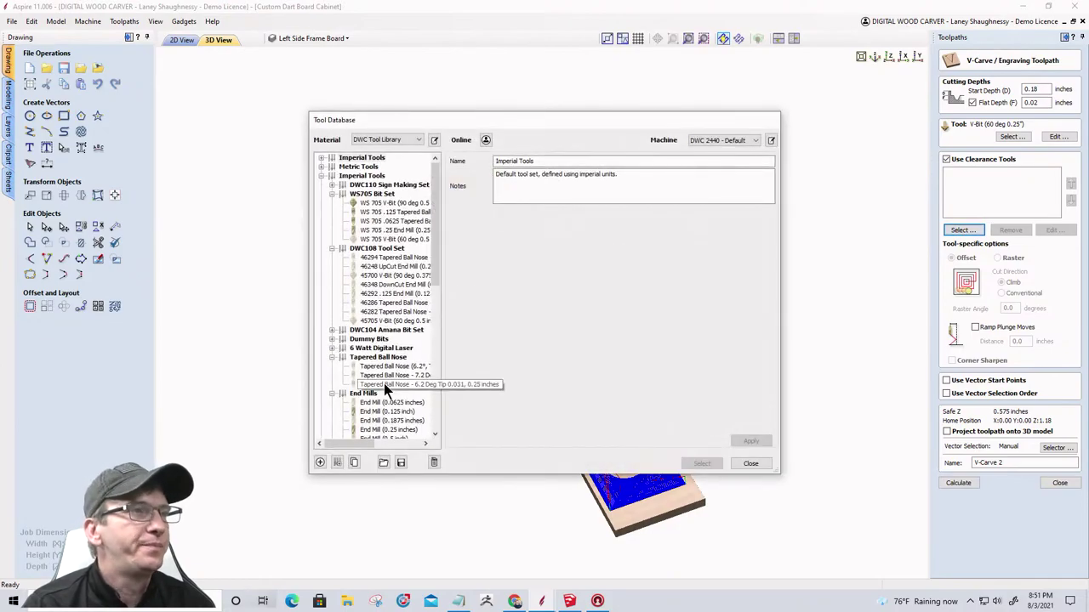
scroll(394, 369, down, 1)
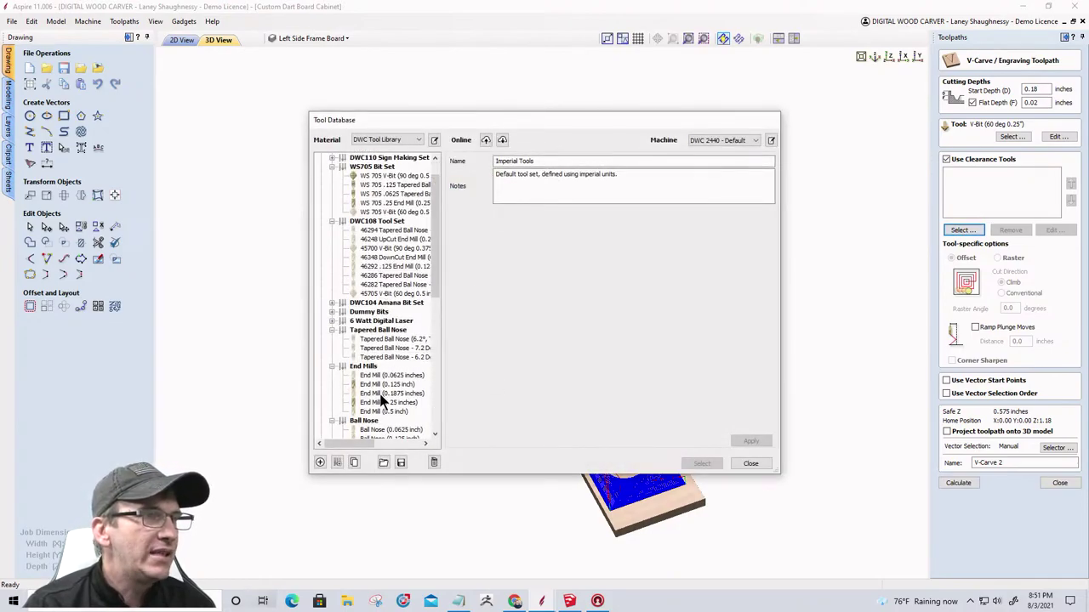
click(381, 385)
click(701, 464)
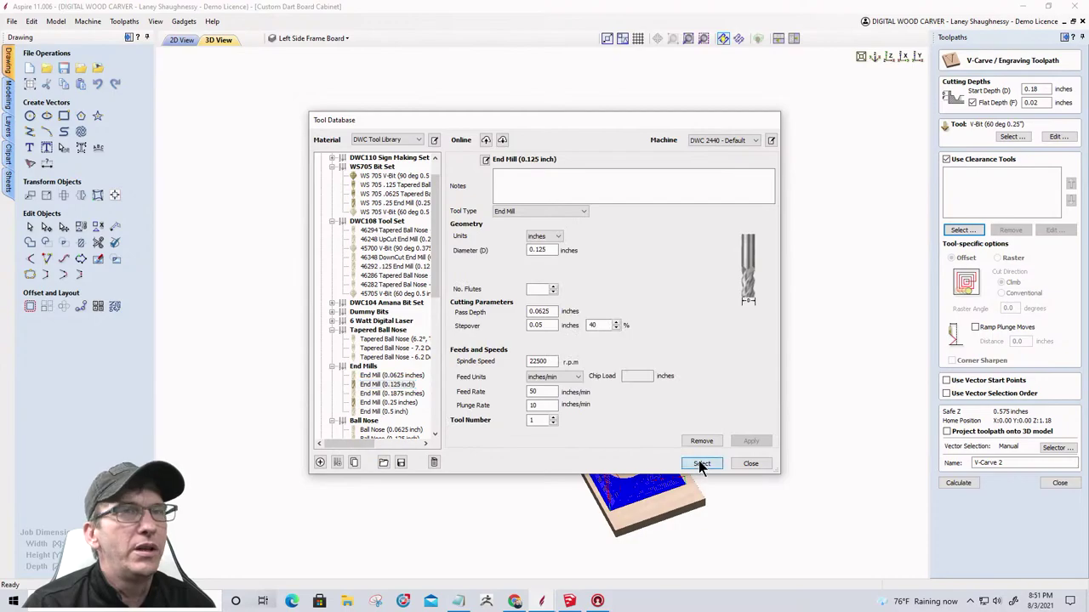
click(958, 483)
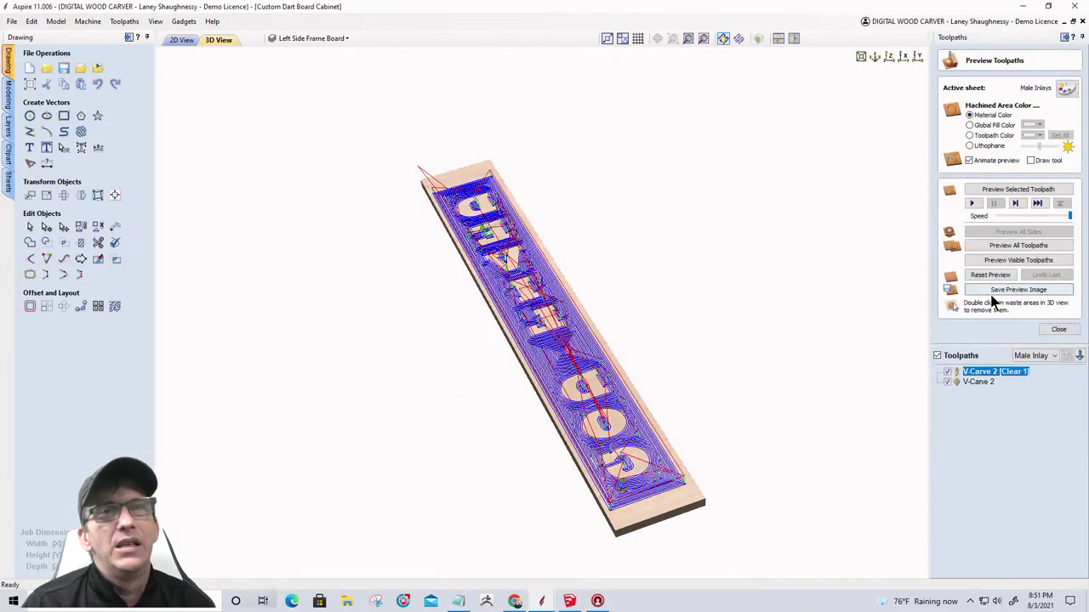
Preview the male inlay's clearance toolpath on its own, followed by the V-carve toolpath.
click(946, 382)
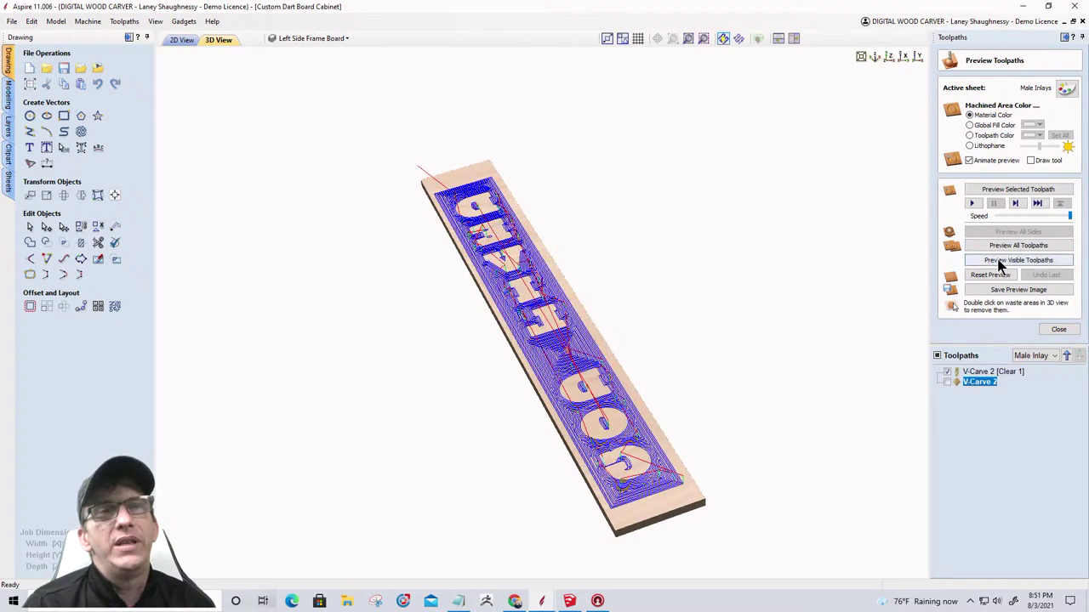
click(992, 260)
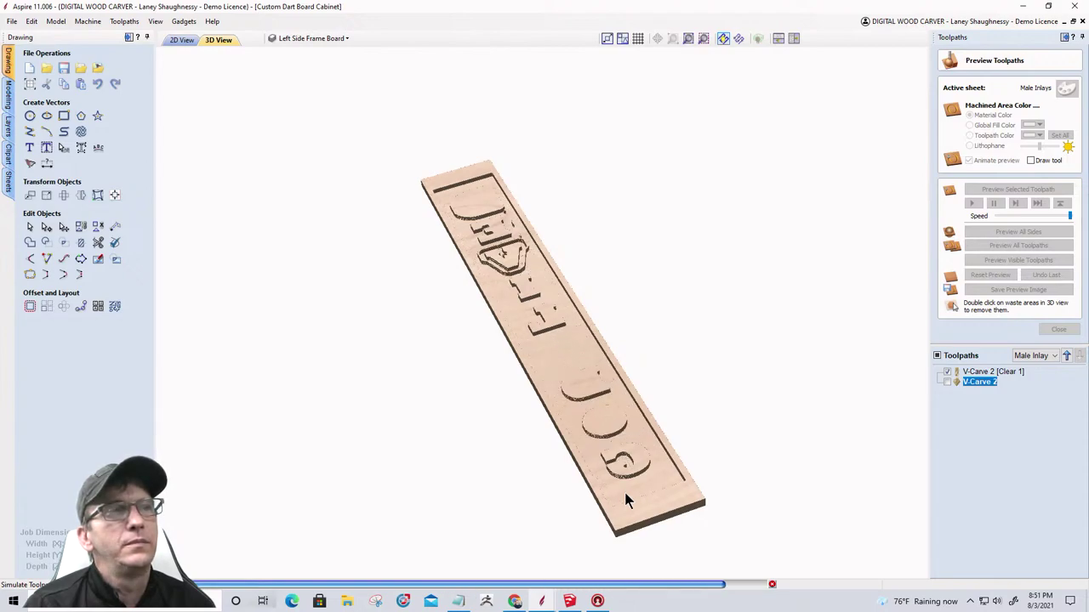
scroll(623, 489, up, 5)
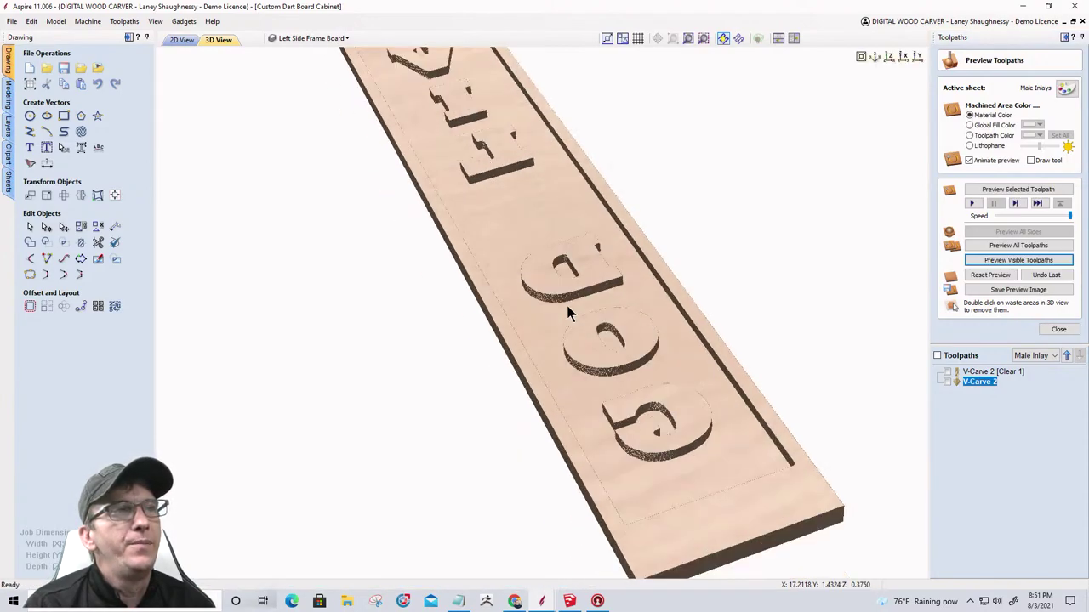
click(946, 382)
click(979, 260)
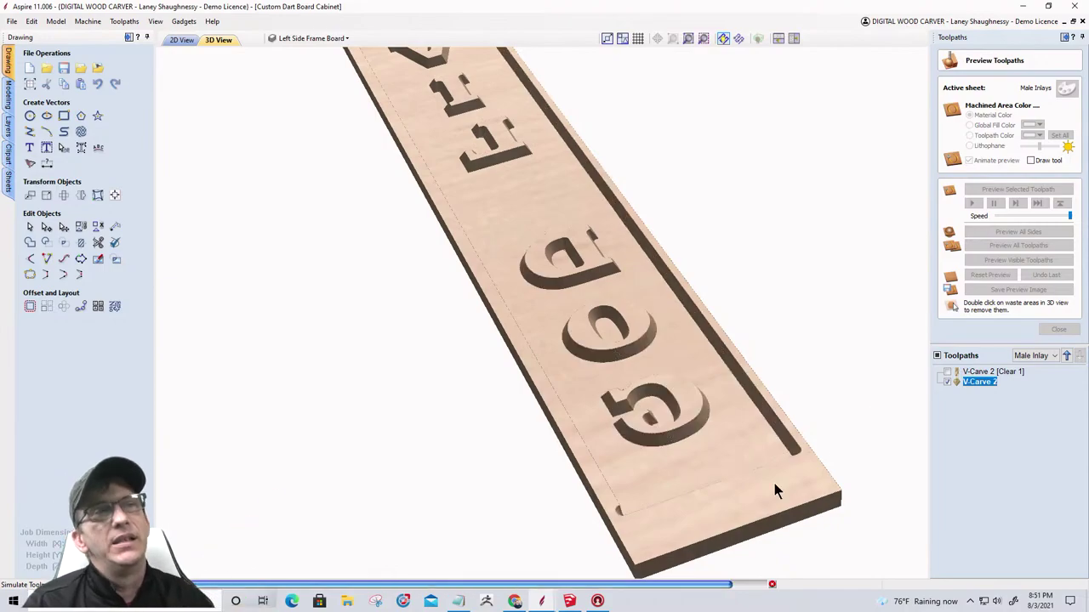
drag(681, 468, 778, 500)
scroll(774, 497, down, 3)
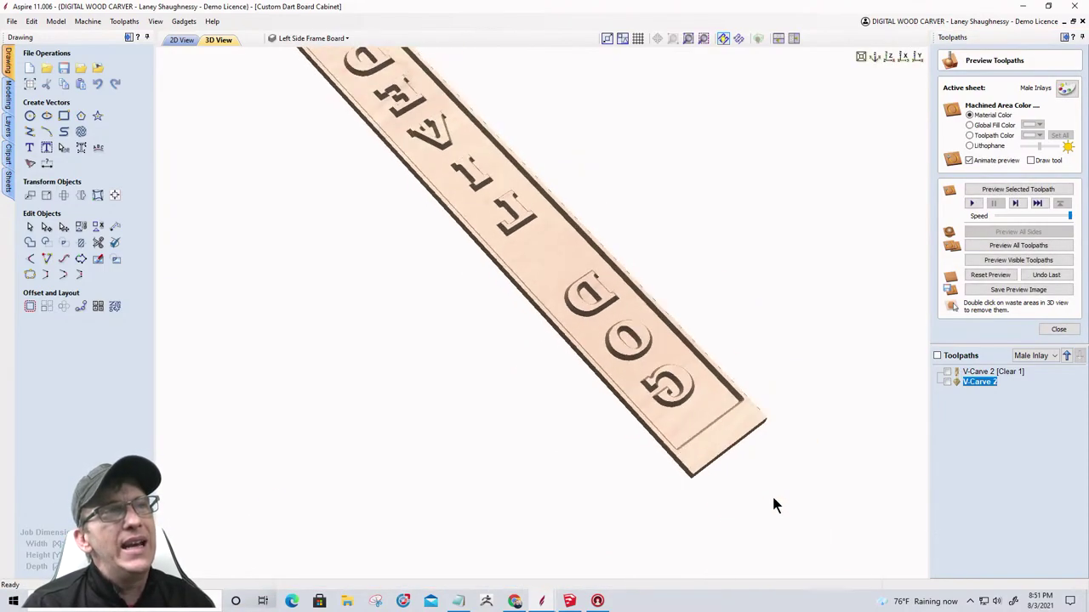
Compare the mirrored Male Inlays lettering with the Frame Sides layout and inspect the carved male inlay preview.
scroll(536, 287, down, 2)
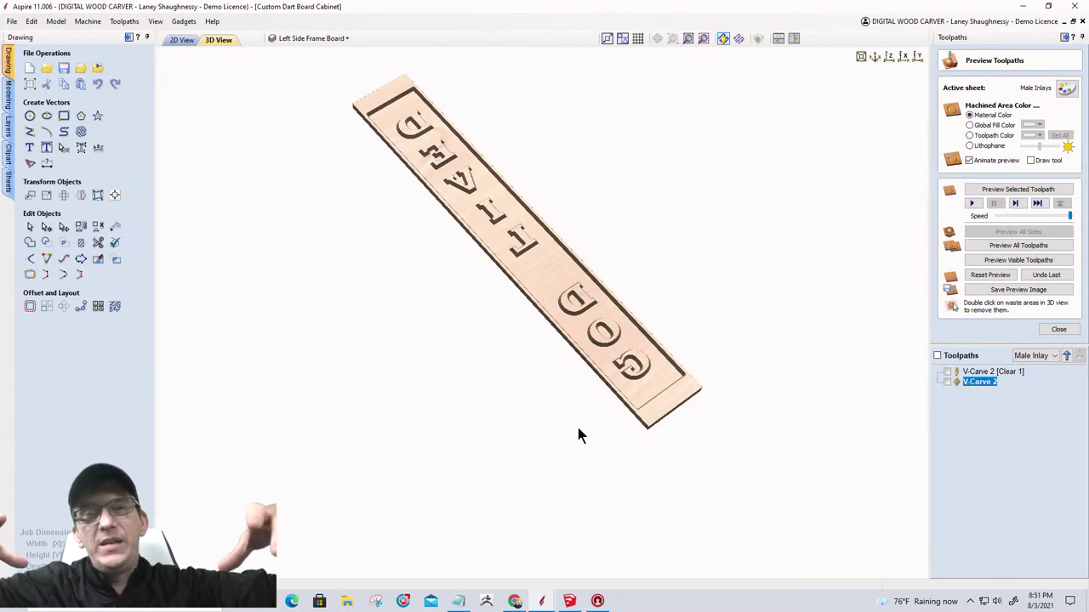
scroll(738, 335, down, 2)
scroll(737, 340, down, 1)
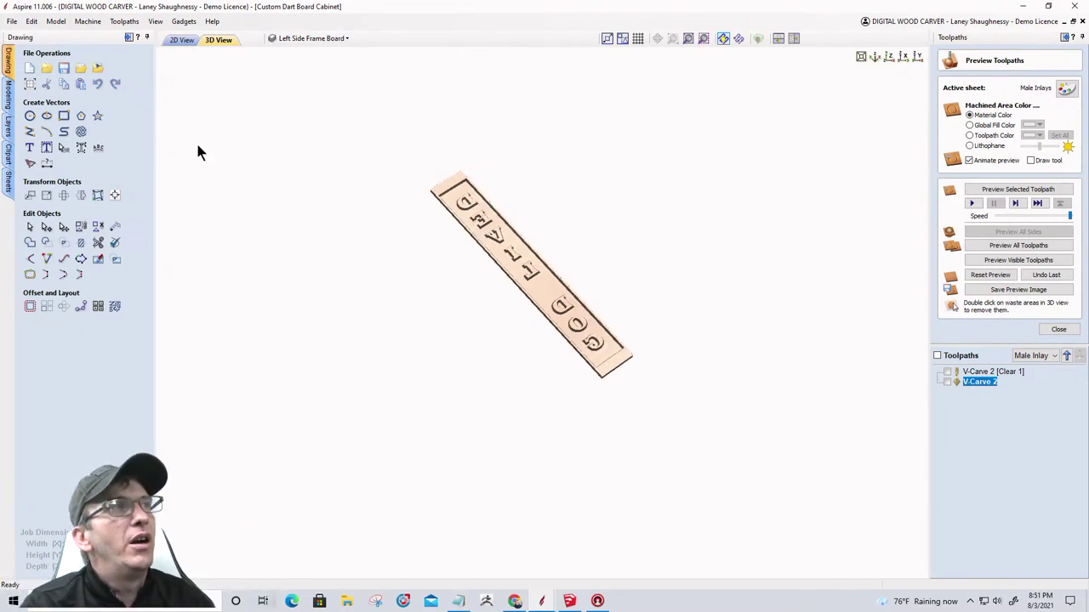
click(179, 41)
scroll(646, 280, down, 3)
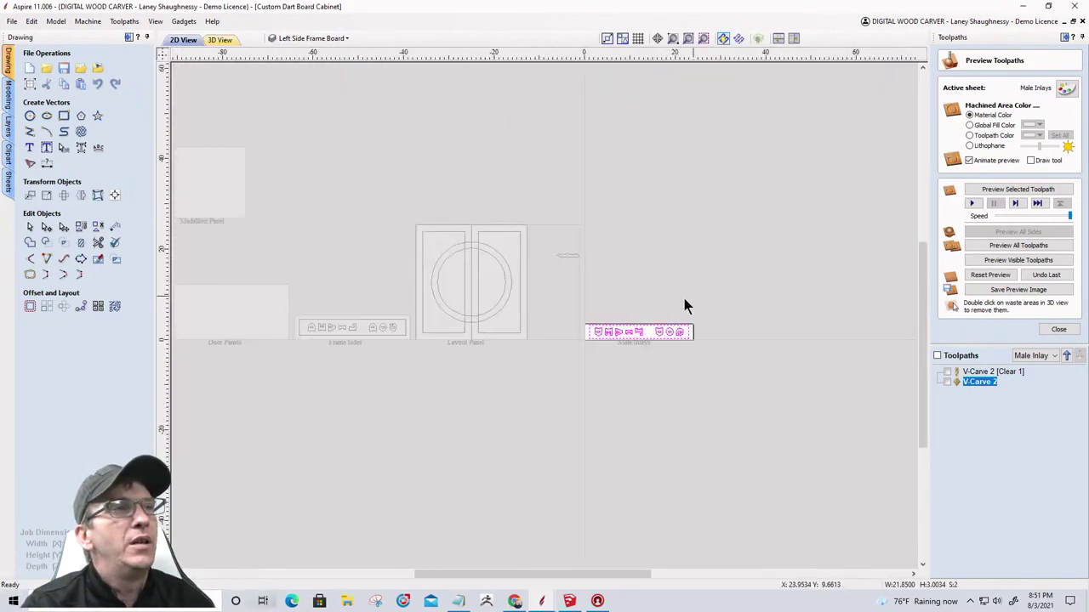
scroll(257, 340, up, 3)
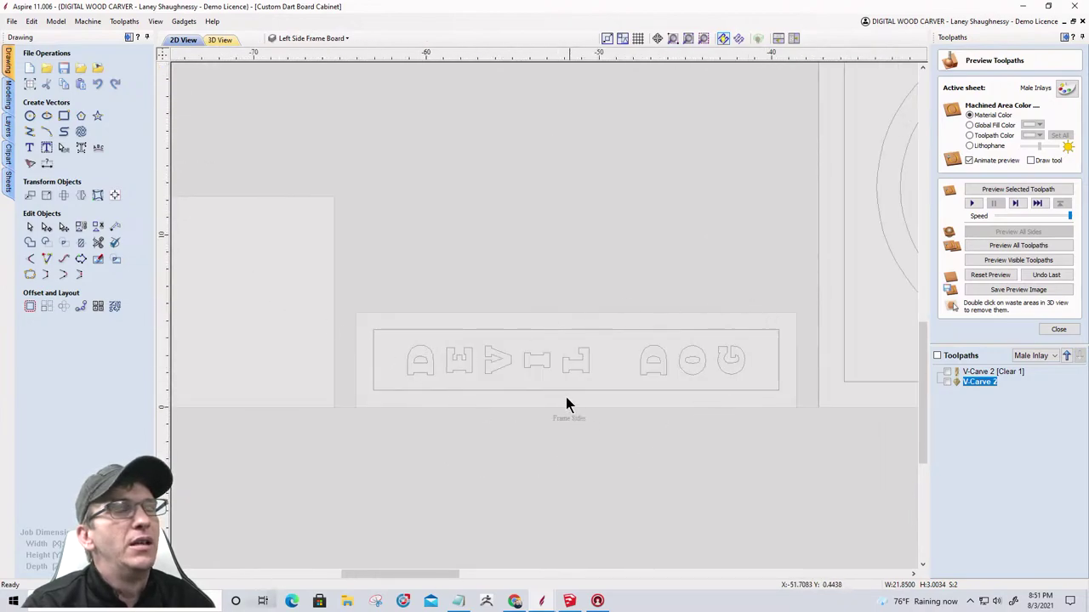
scroll(534, 405, down, 5)
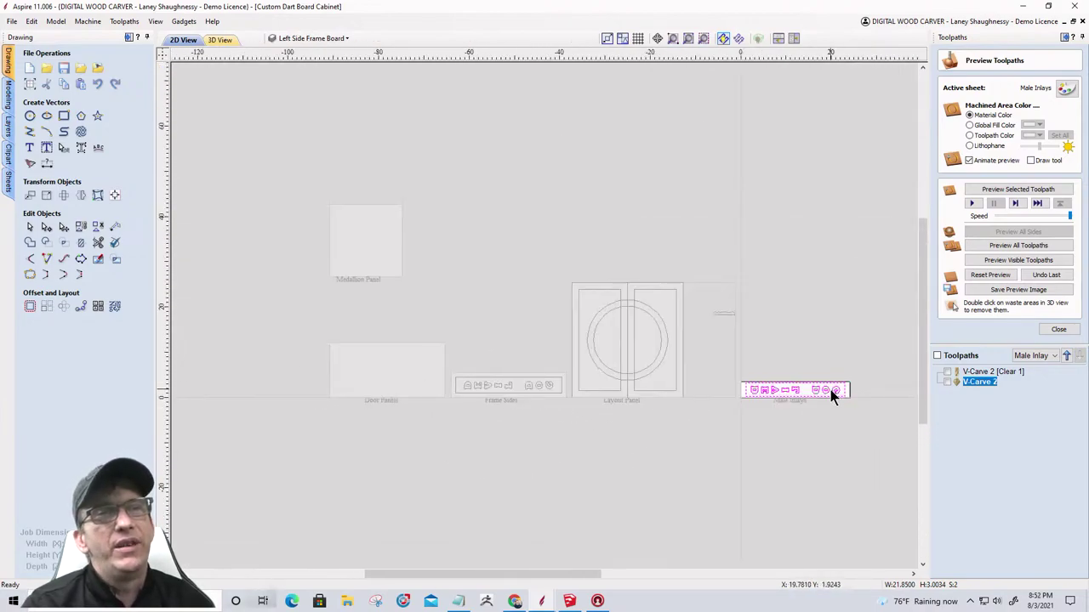
scroll(832, 397, up, 4)
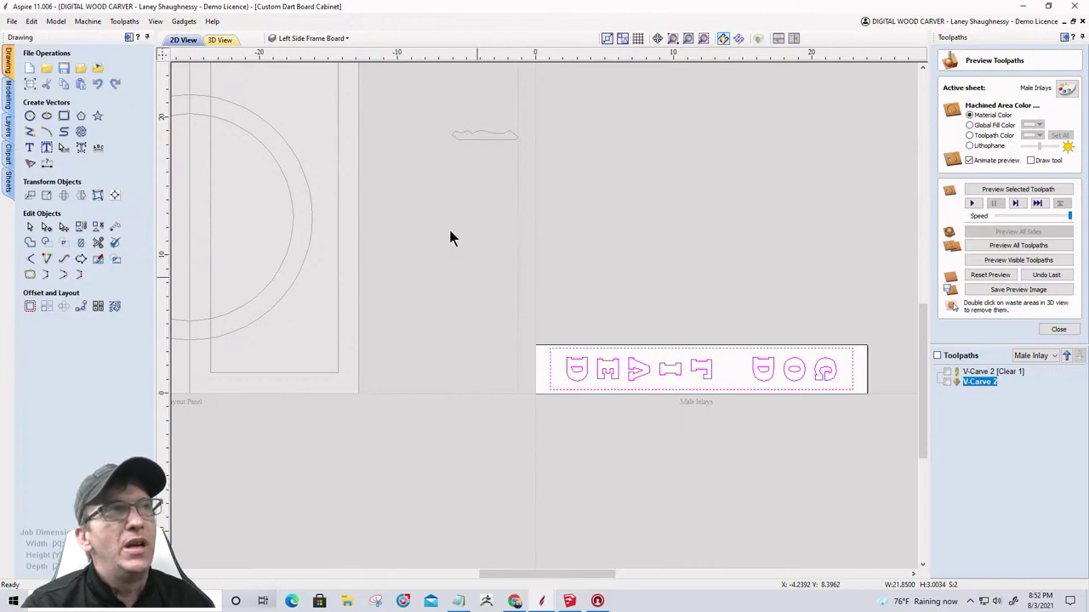
click(219, 40)
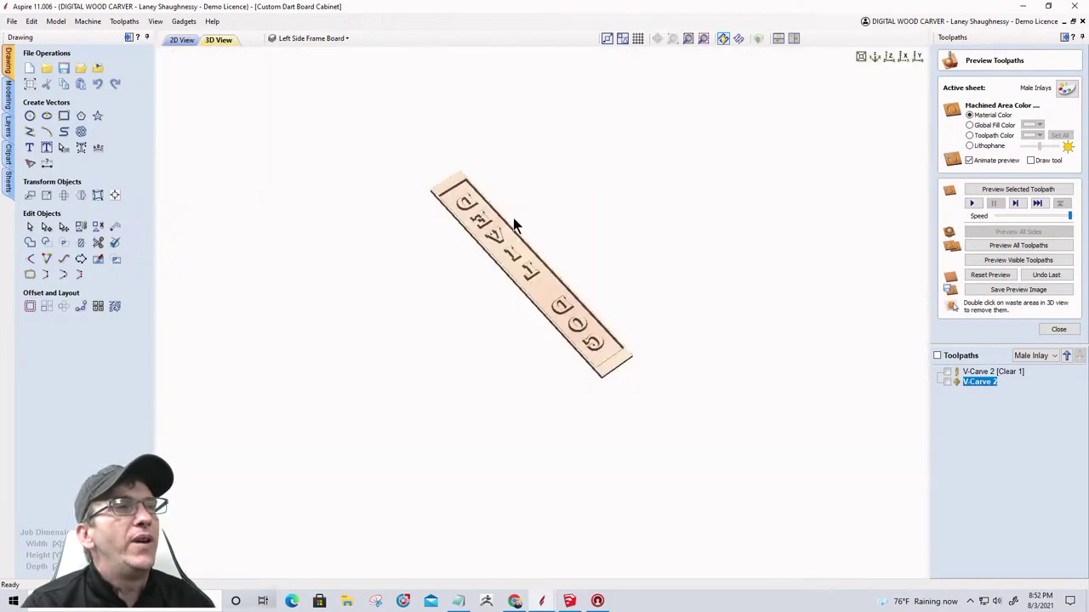
scroll(513, 218, up, 4)
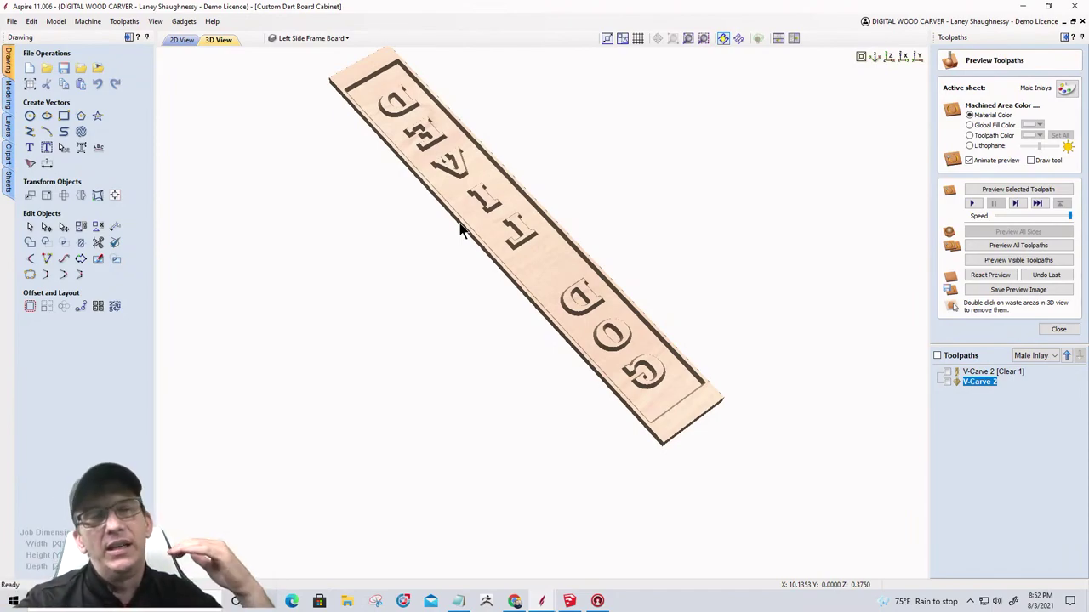
drag(468, 246, 541, 189)
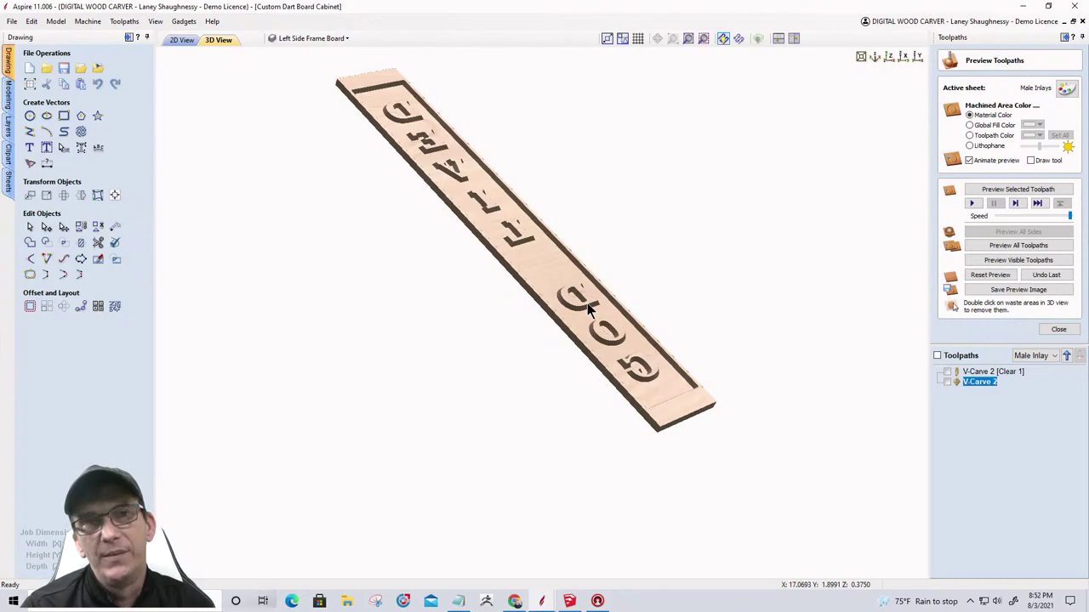
click(180, 40)
scroll(672, 311, down, 5)
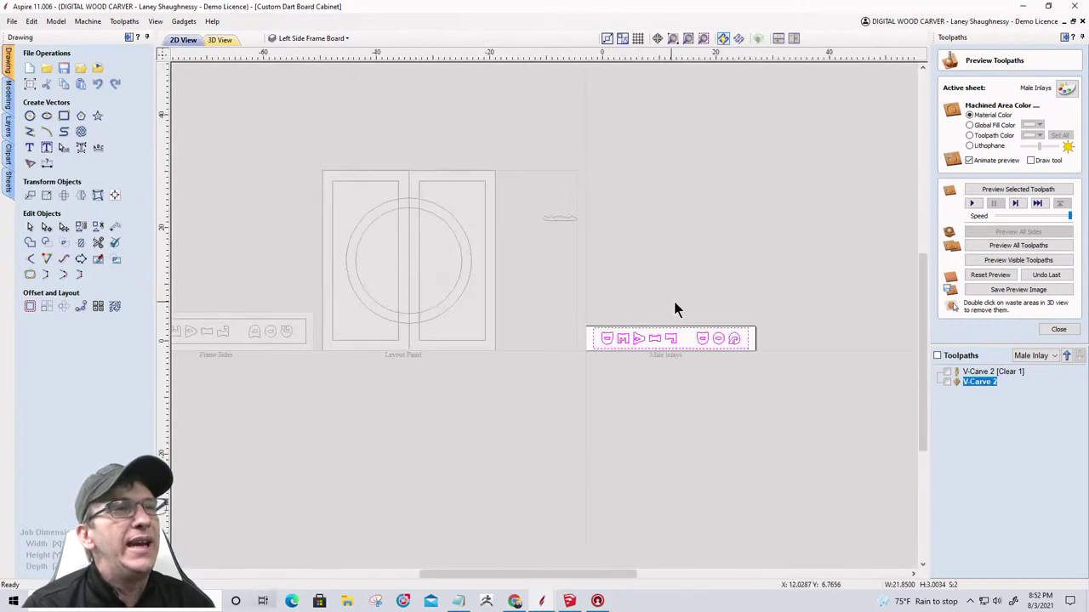
Switch to the Dart Board Cabinet model in SketchUp and delete the loose gray disc in front of the cabinet.
click(569, 601)
middle_drag(529, 267, 507, 366)
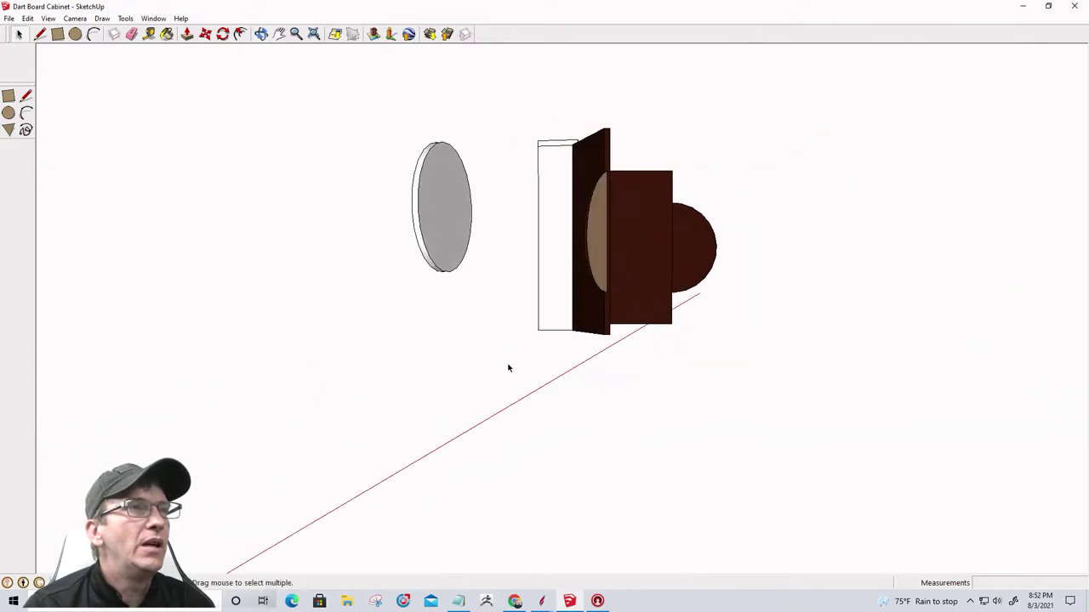
scroll(576, 268, up, 3)
mouse_move(593, 296)
middle_down()
mouse_move(484, 294)
mouse_move(511, 163)
mouse_move(500, 247)
middle_up()
click(412, 269)
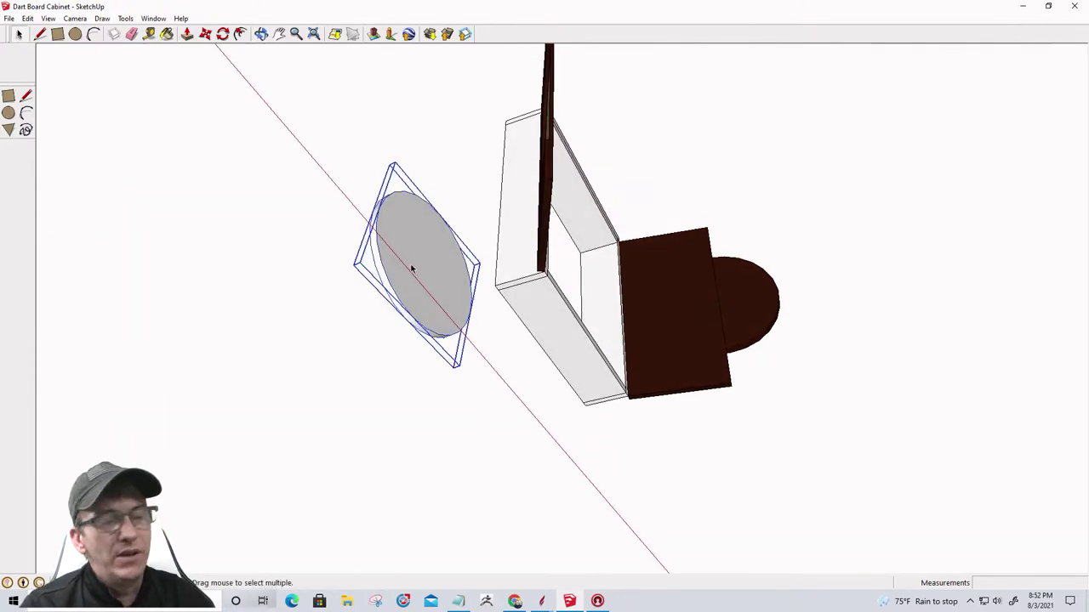
key(Delete)
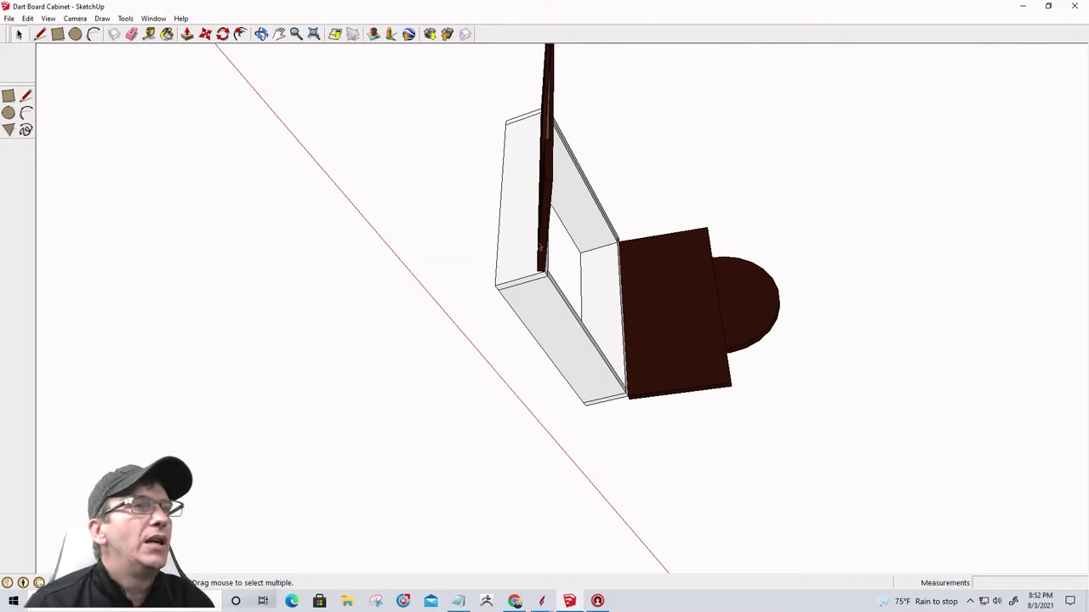
Hide the dark brown door panel standing in front of the white cabinet frame.
click(541, 248)
right_click(542, 237)
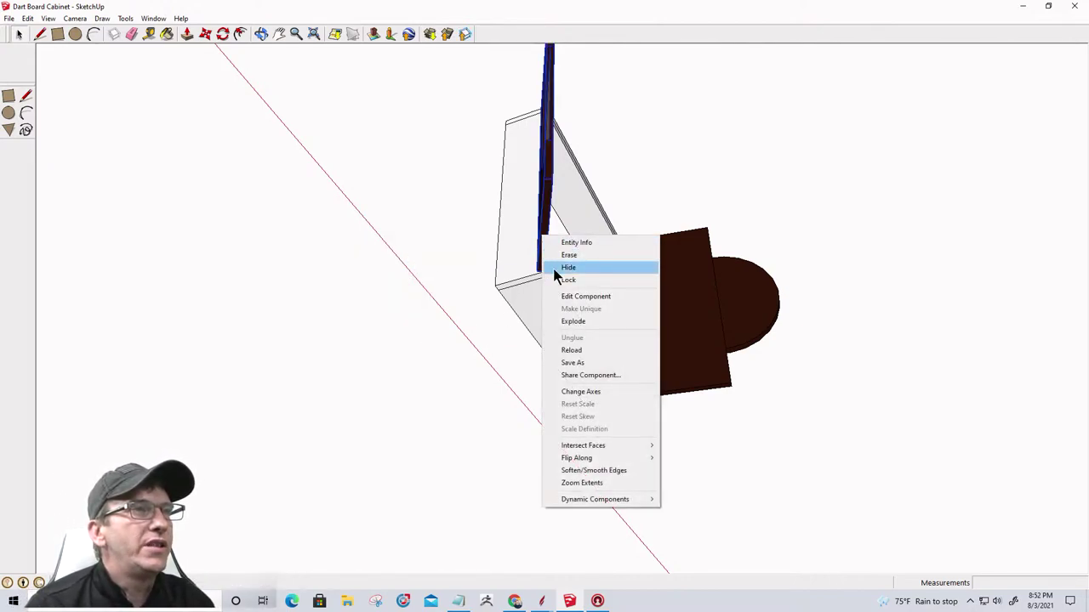
click(567, 267)
Paint the narrow outer side panel of the white cabinet frame dark brown with Color_B21.
middle_drag(586, 292, 544, 280)
scroll(518, 180, up, 3)
click(166, 34)
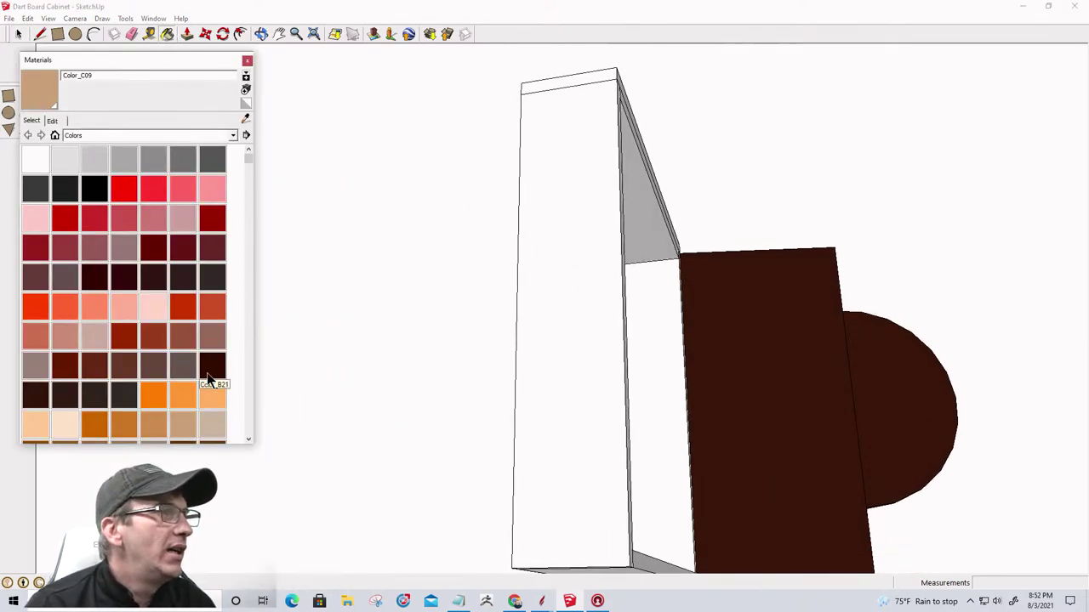
click(571, 273)
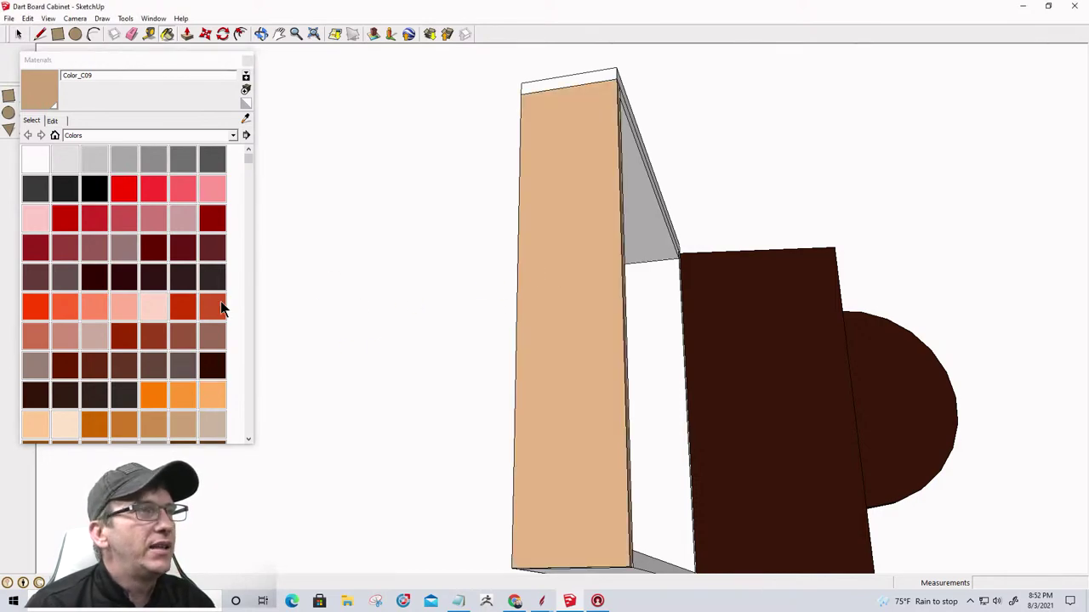
click(213, 366)
click(591, 266)
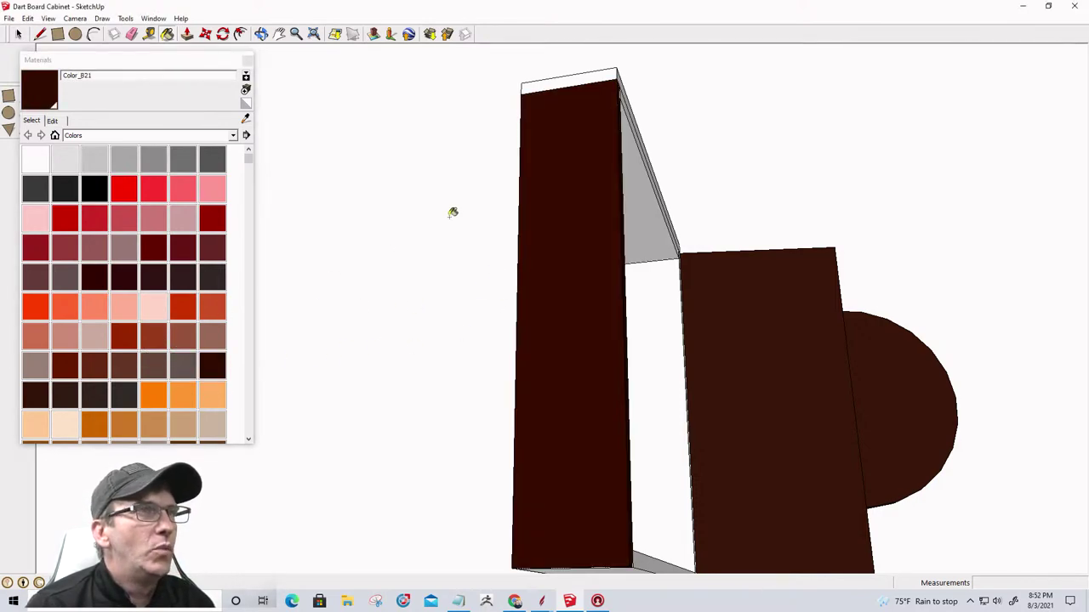
scroll(469, 211, down, 2)
scroll(468, 217, up, 2)
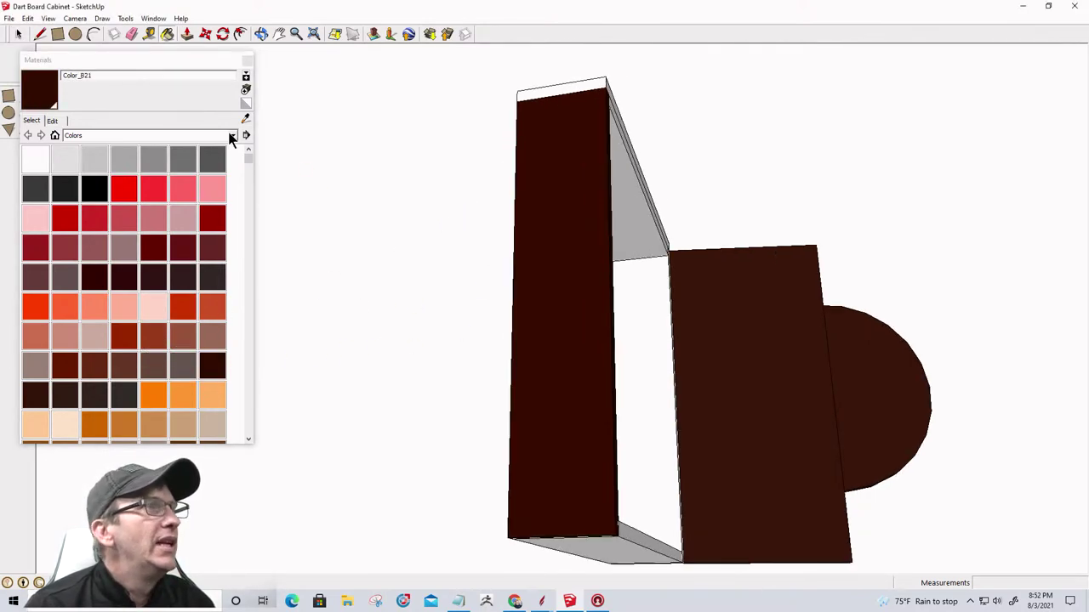
click(19, 36)
click(535, 206)
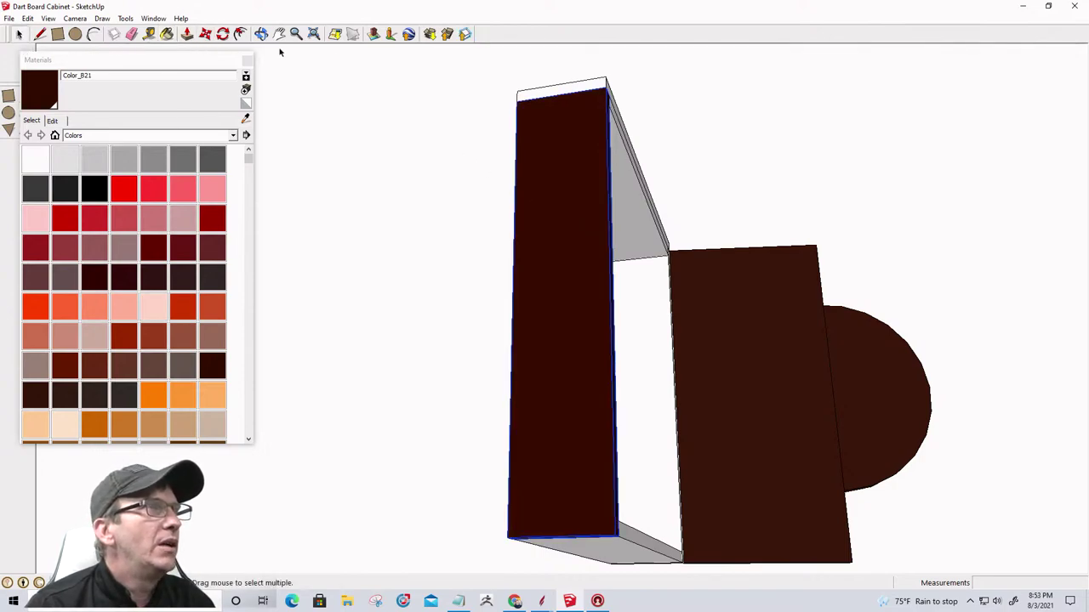
click(241, 33)
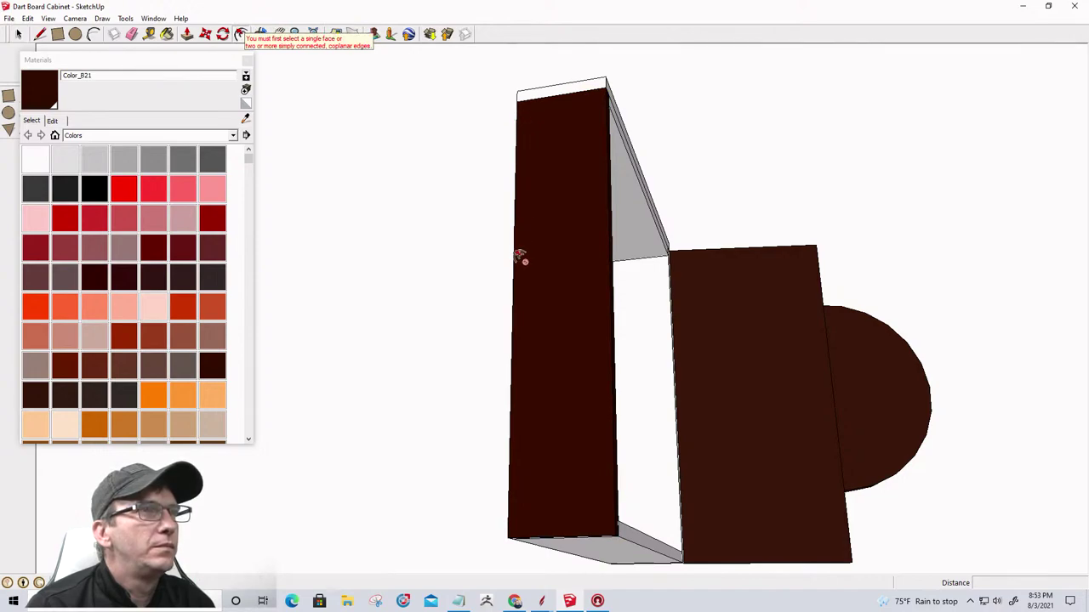
click(243, 60)
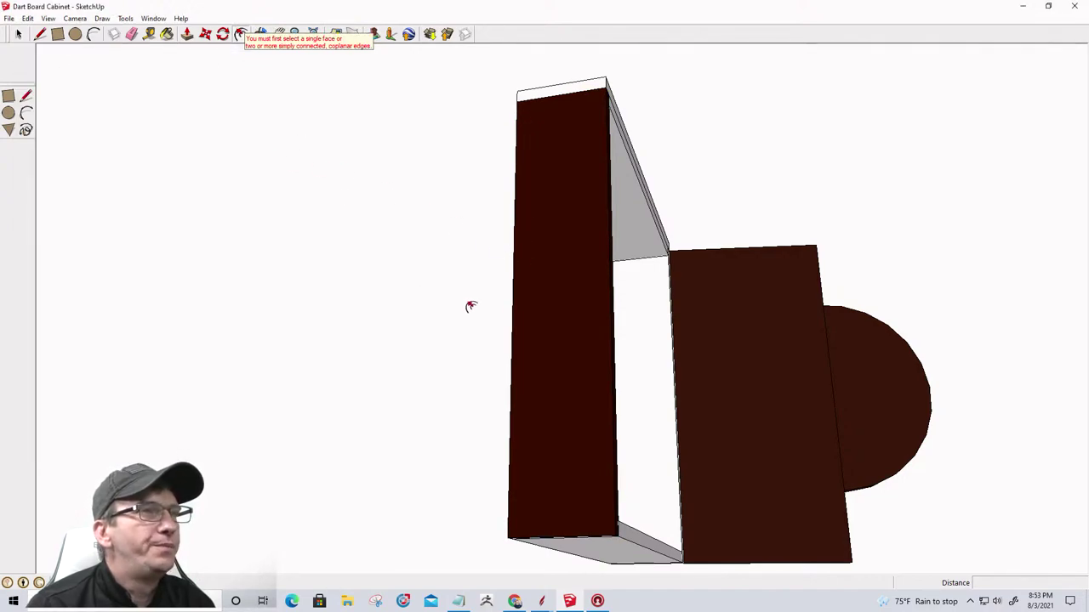
key(space)
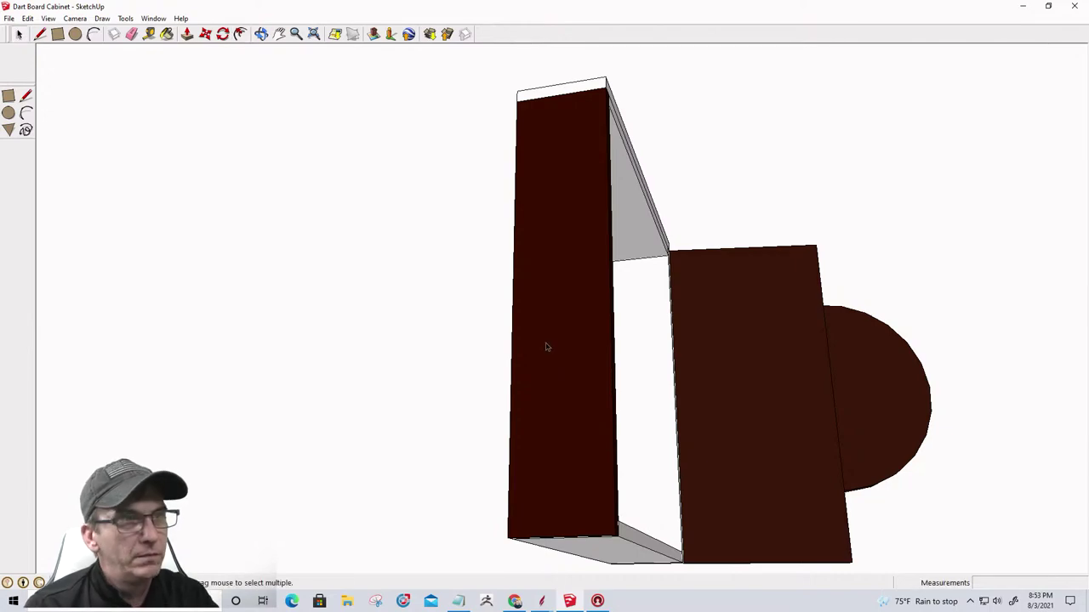
Open the dark brown side panel component for editing and offset its face outline inward about 1 1/2".
click(550, 351)
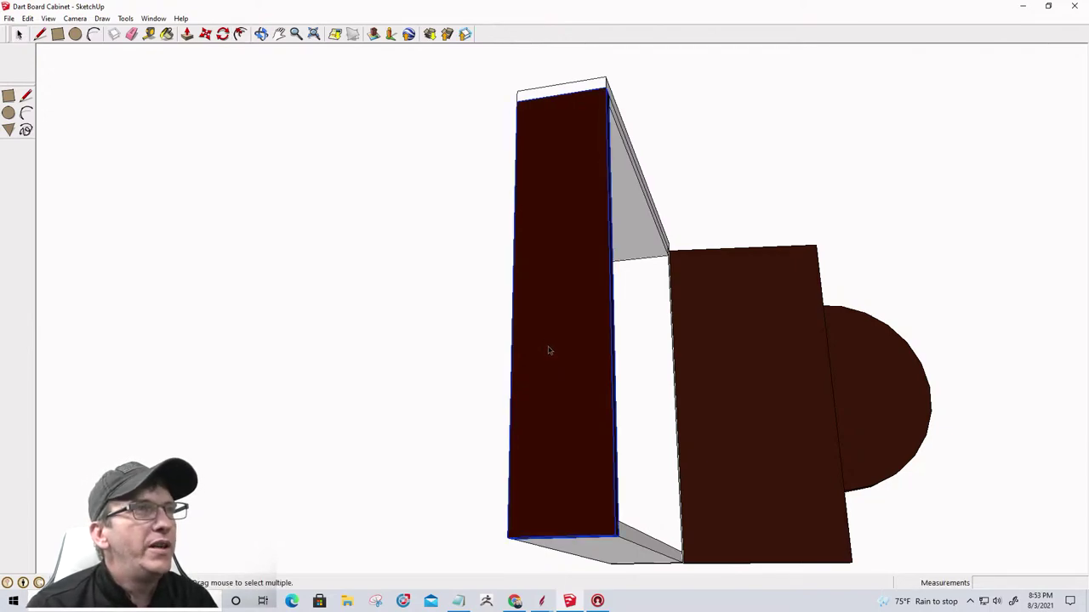
double_click(558, 337)
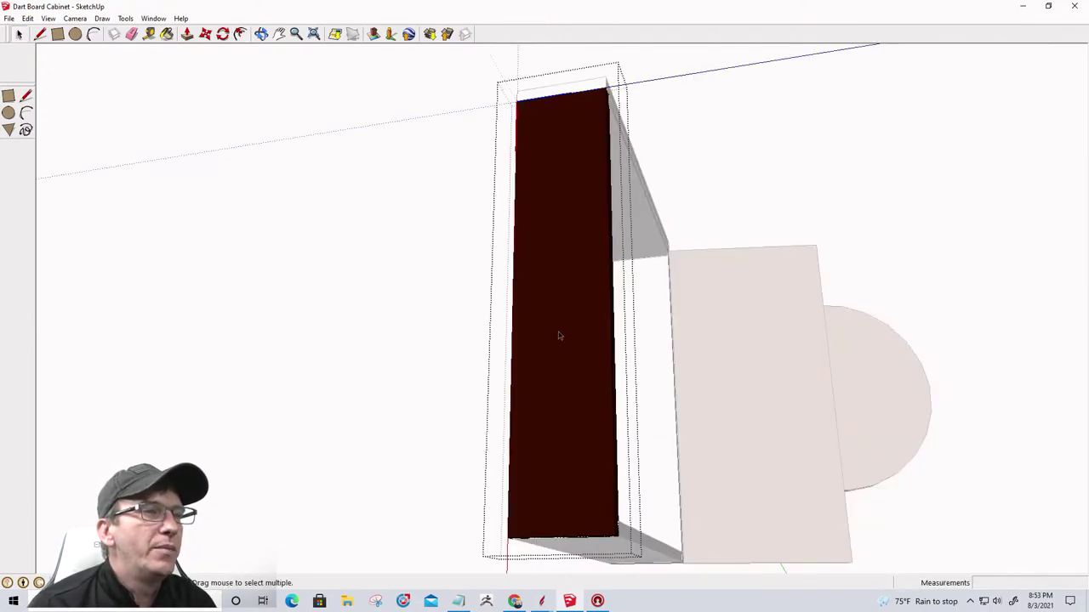
click(237, 34)
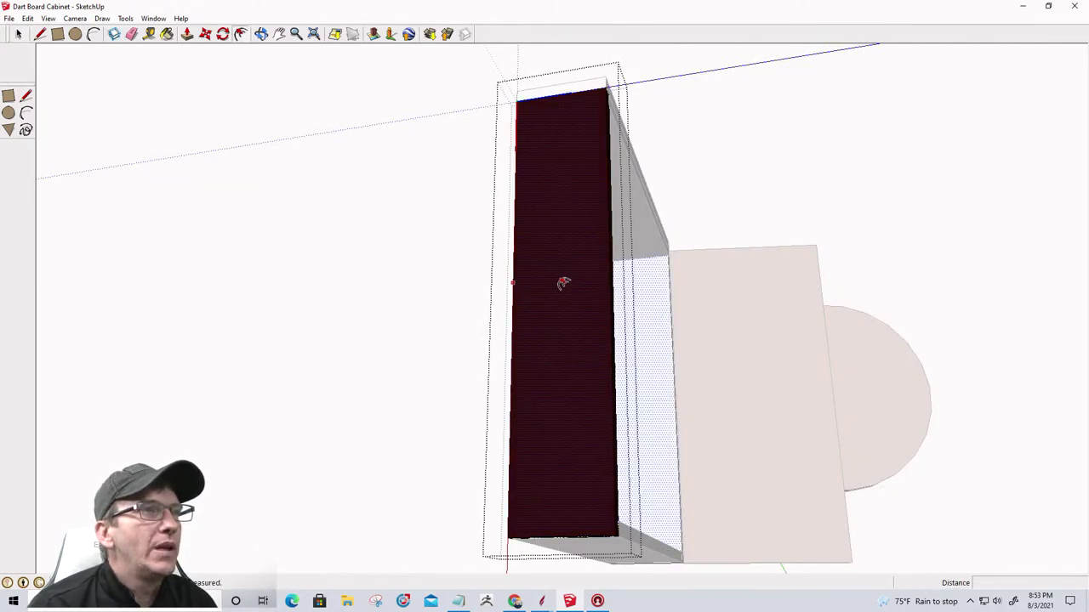
click(516, 296)
click(516, 296)
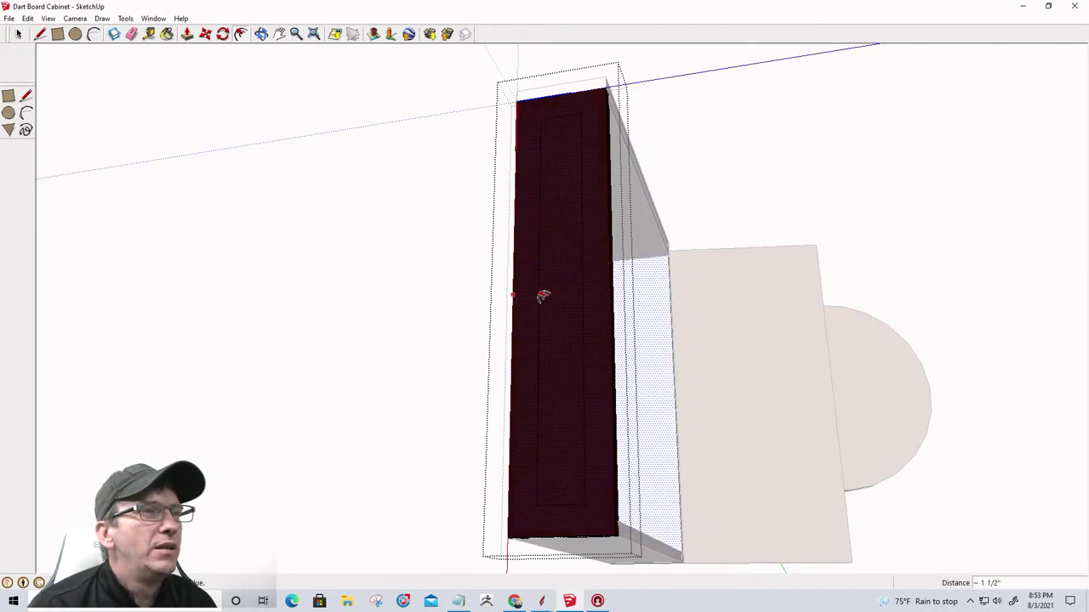
click(542, 295)
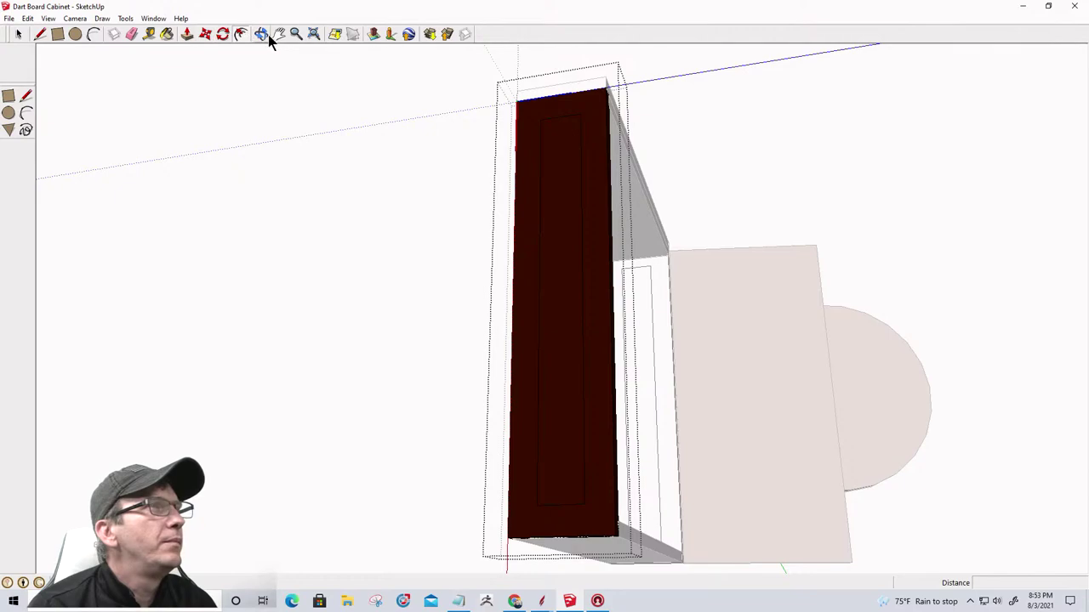
Paint the inner rectangle of the side panel face light beige with Color_C10.
click(167, 36)
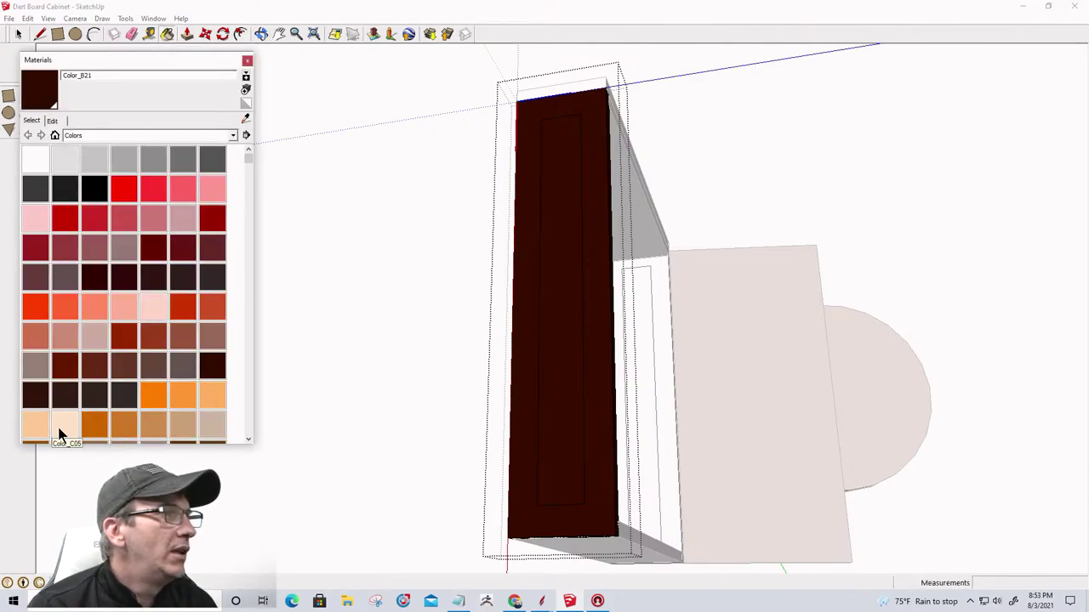
click(212, 425)
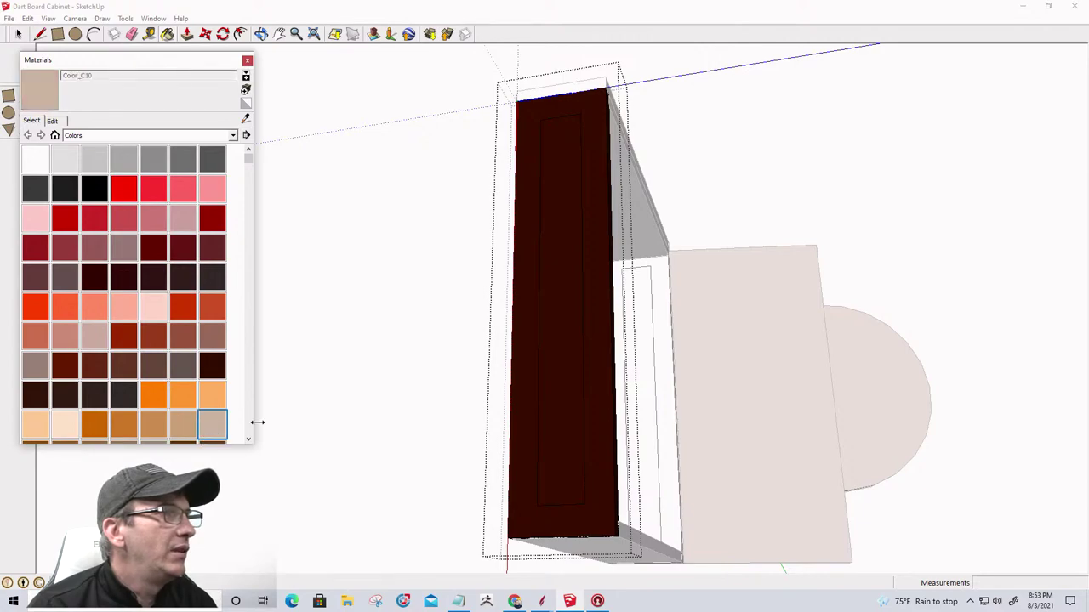
click(568, 338)
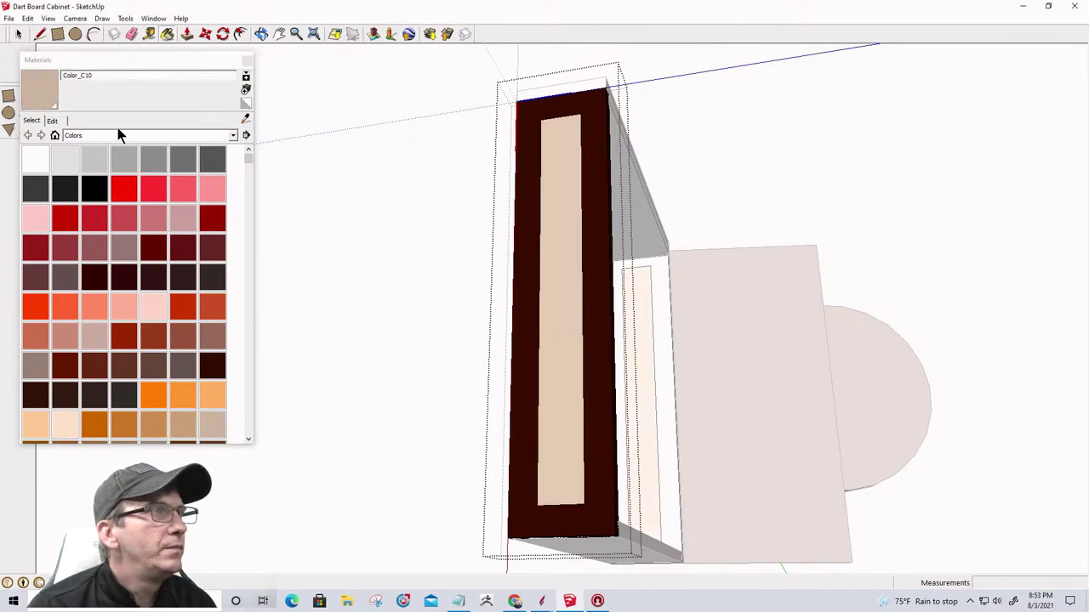
click(247, 59)
scroll(586, 281, down, 3)
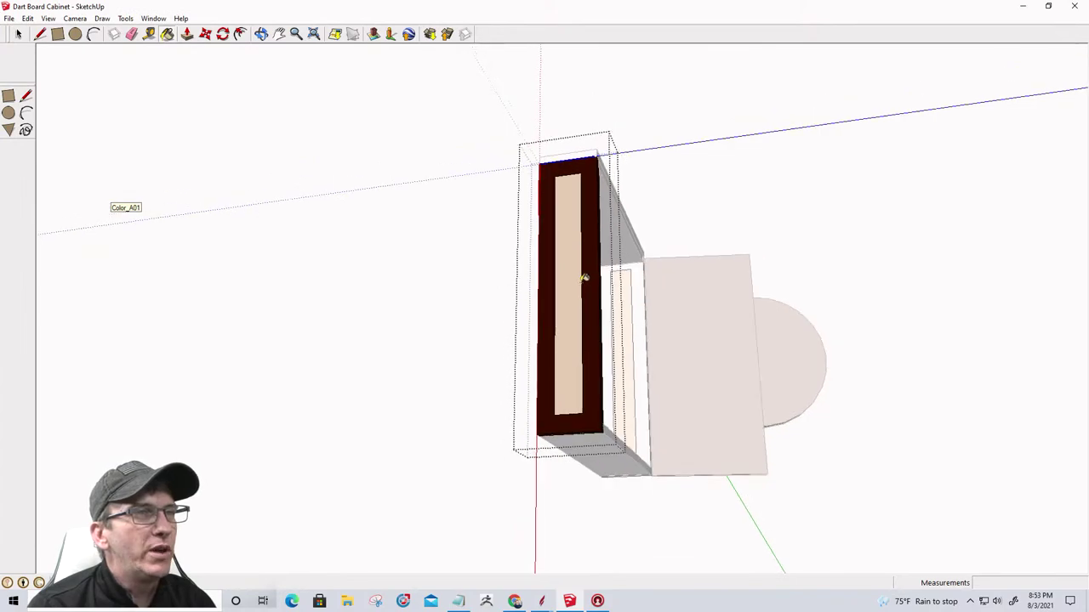
scroll(579, 267, up, 4)
scroll(578, 267, up, 1)
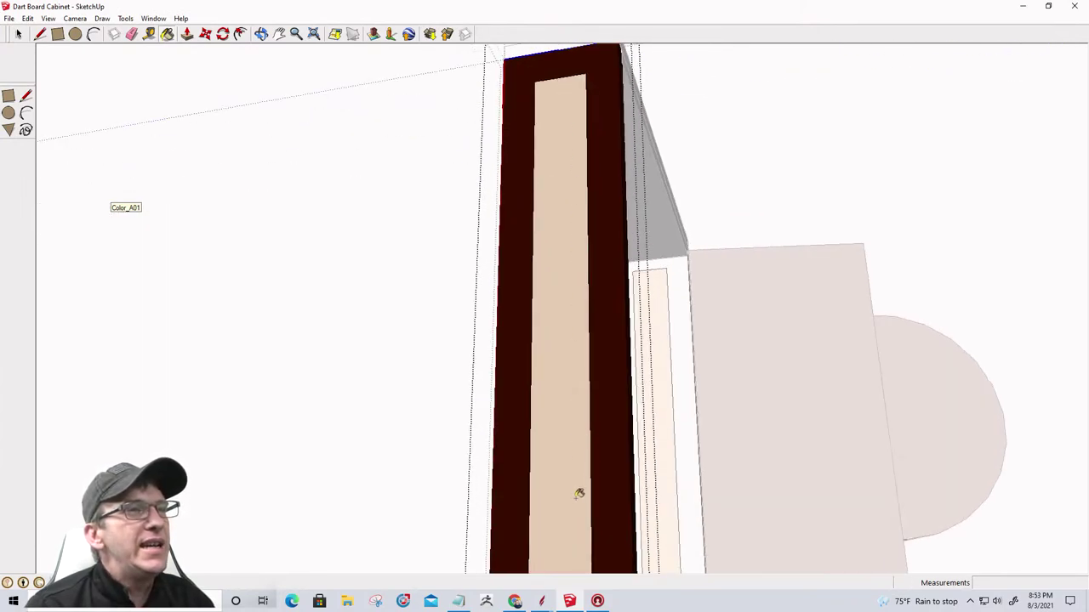
scroll(562, 382, down, 1)
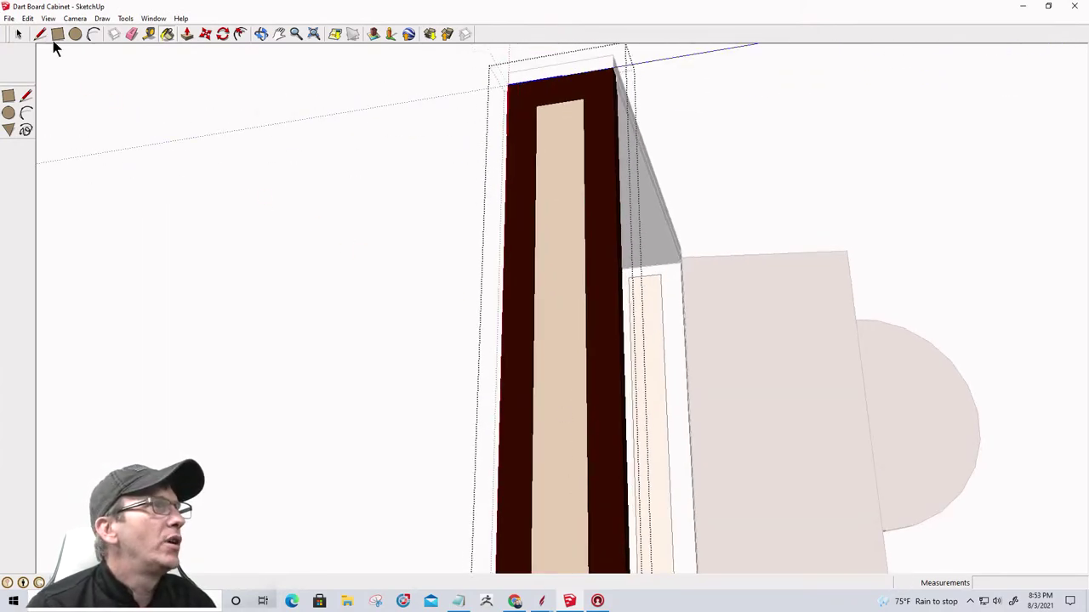
Create a 3D Text reading DEVIL DOG with one letter per line and a gap between the two words.
click(126, 19)
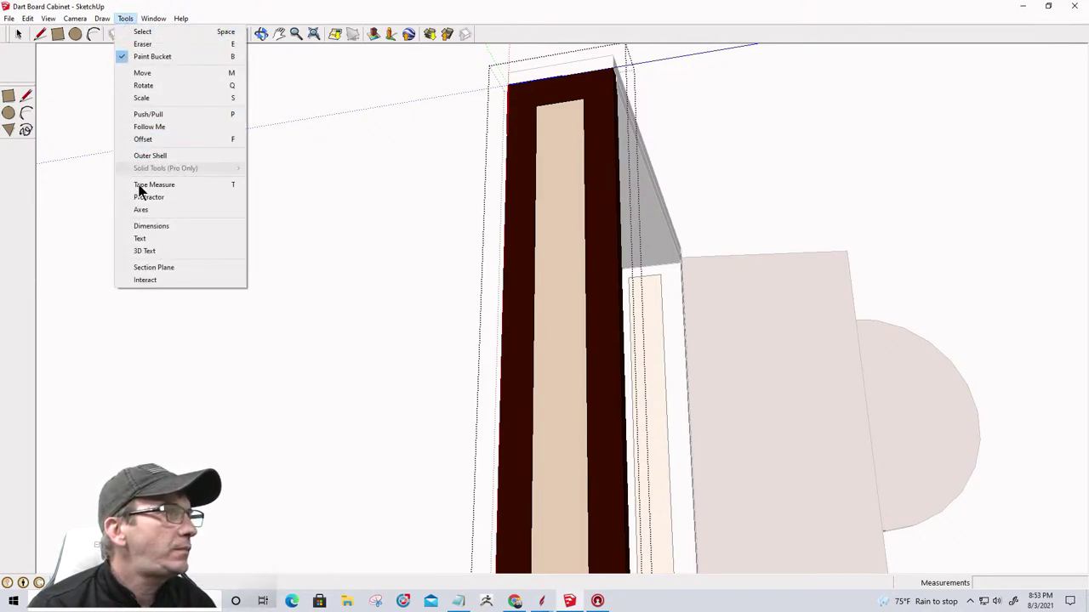
click(141, 239)
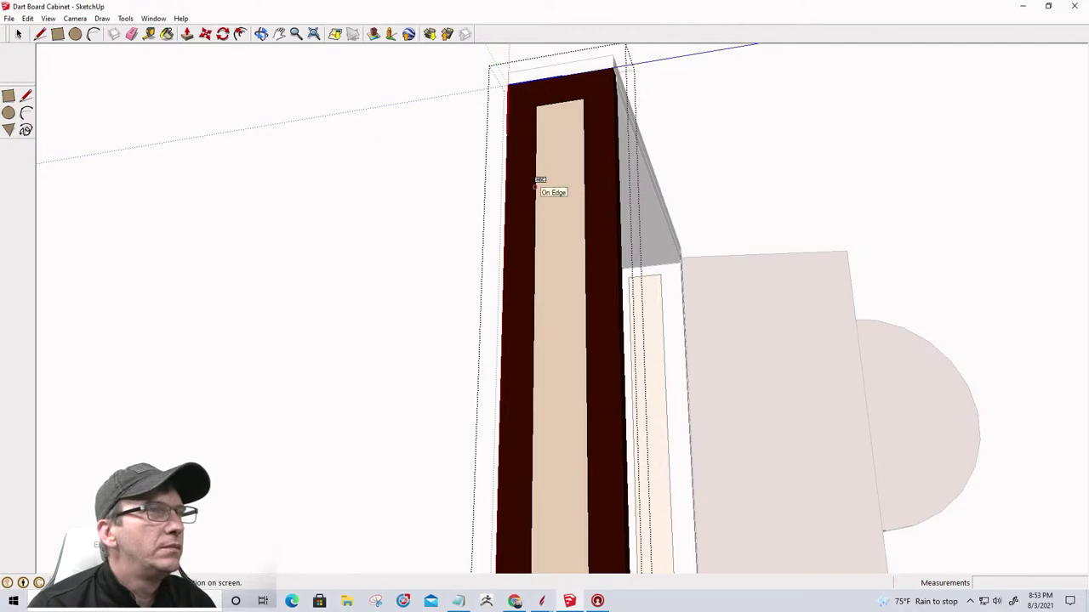
click(125, 19)
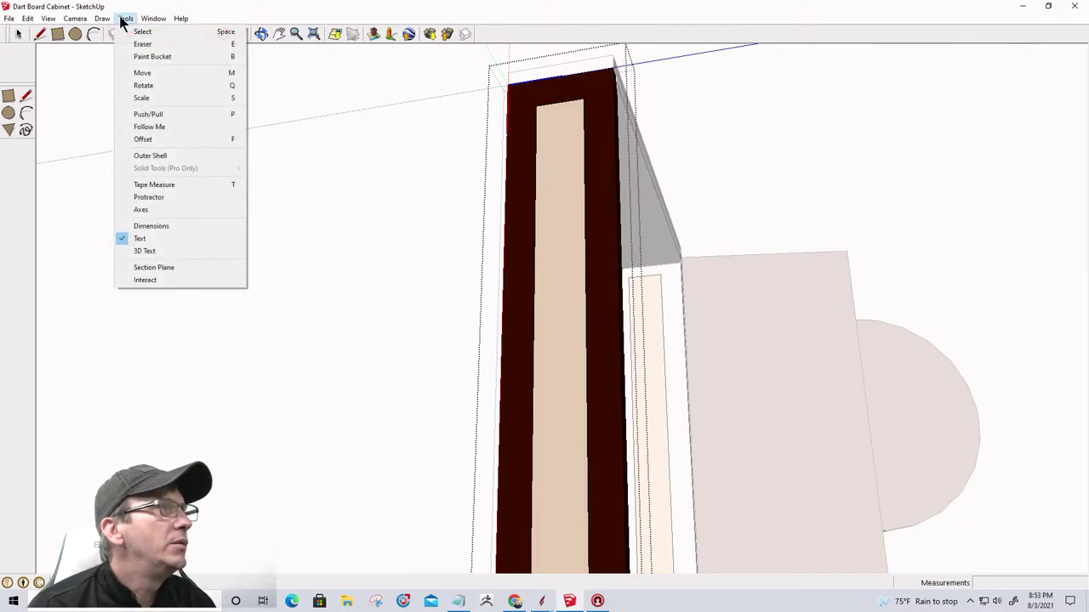
click(142, 254)
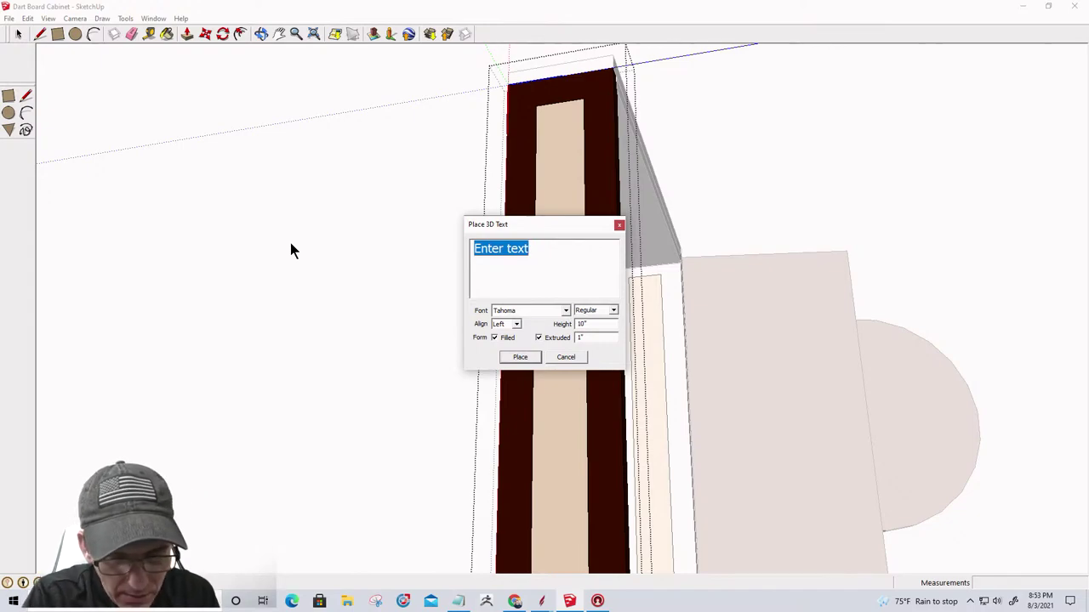
text(D)
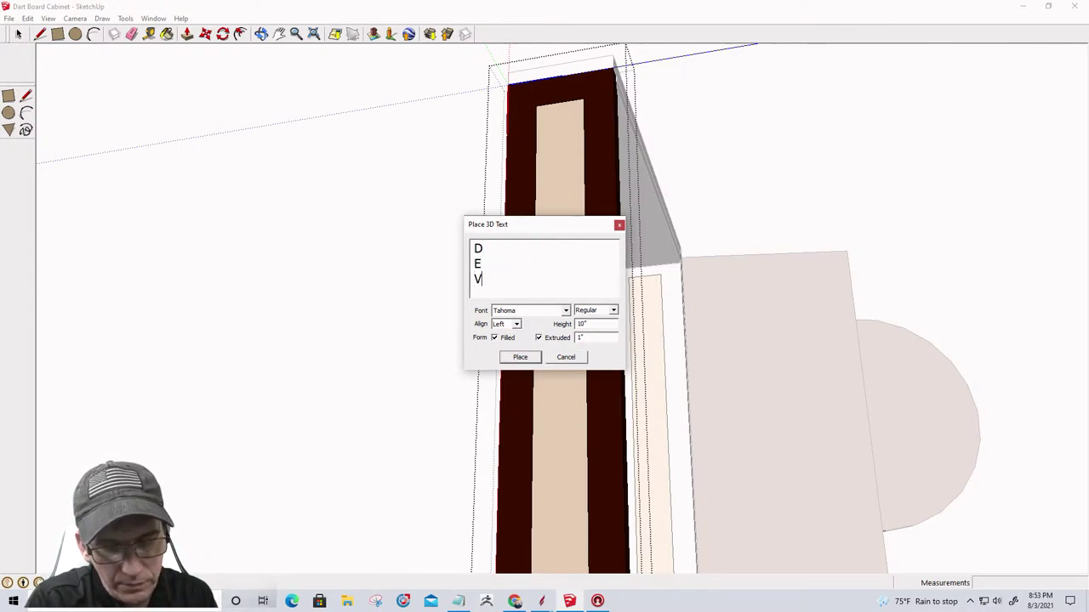
text( E V I)
key(Return)
text(L)
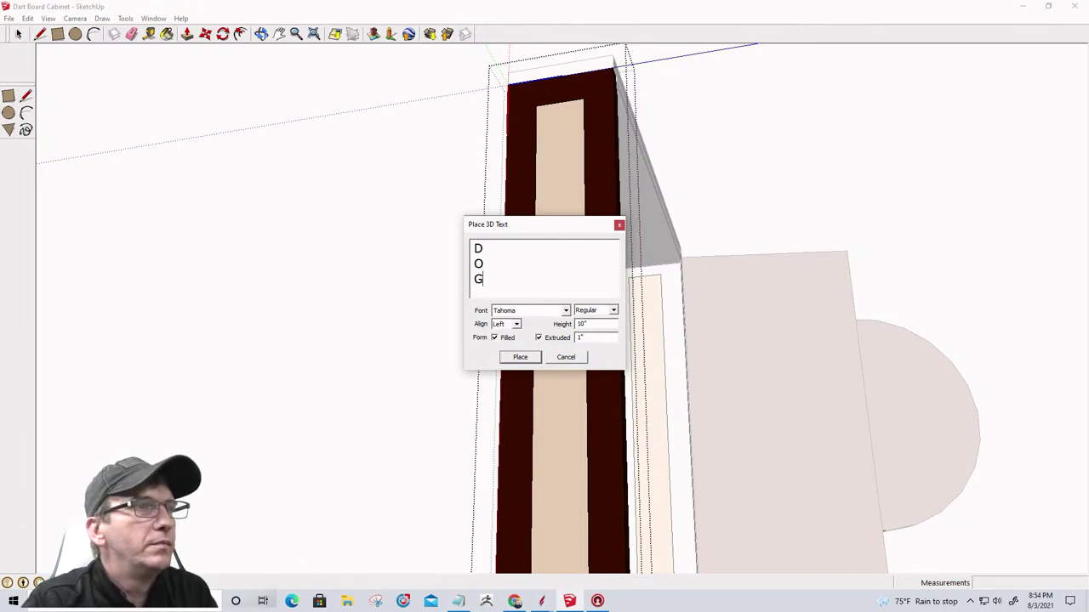
Set the 3D text to Center alignment, 1.5" height and .25" extrusion, and place it on the beige inner face.
click(509, 324)
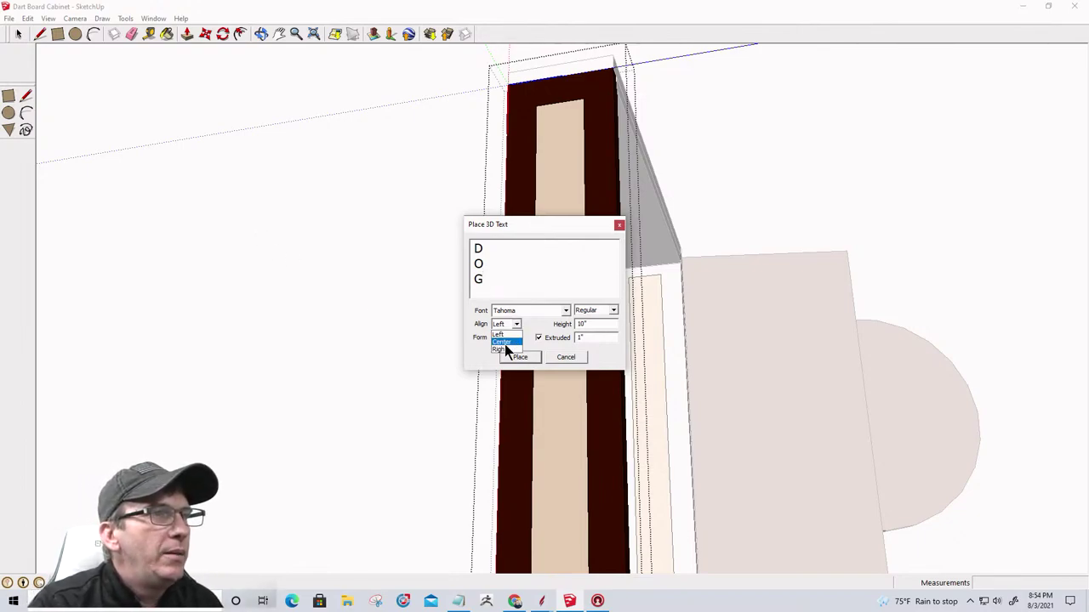
click(506, 343)
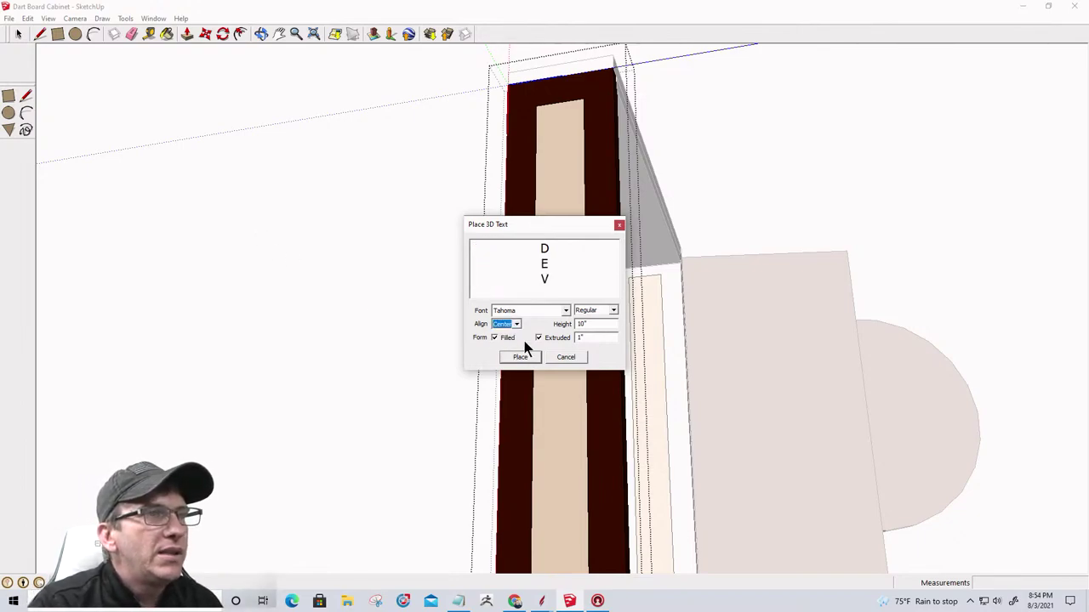
double_click(581, 324)
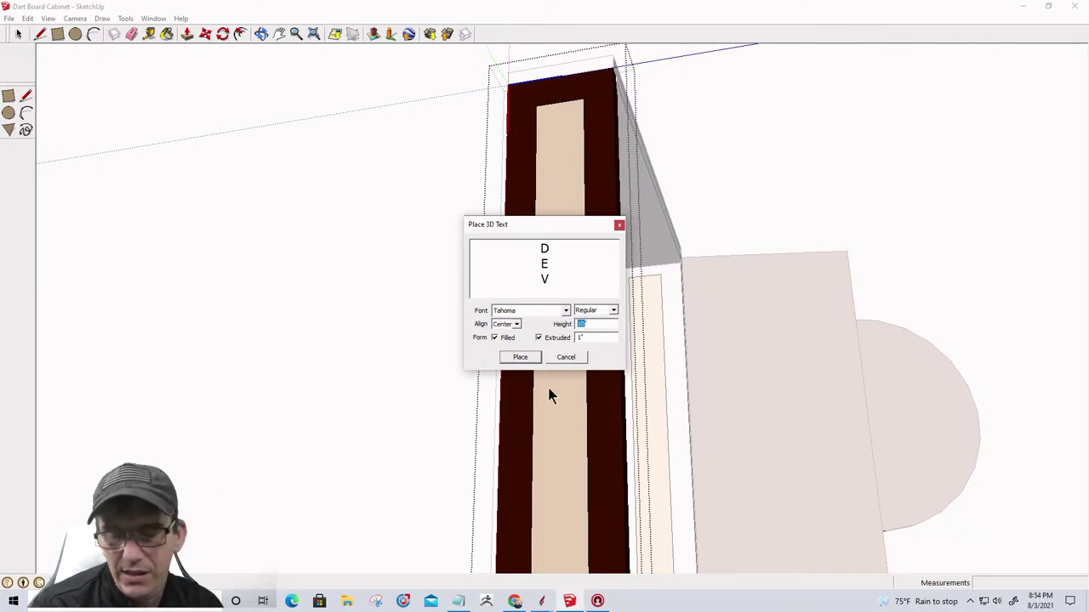
text(.5)
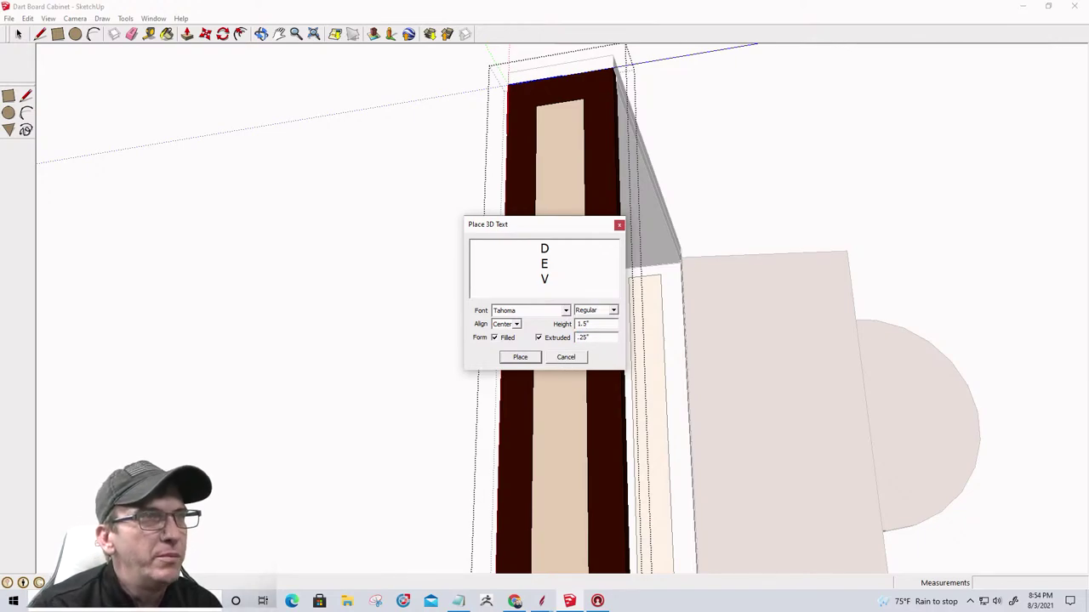
click(520, 361)
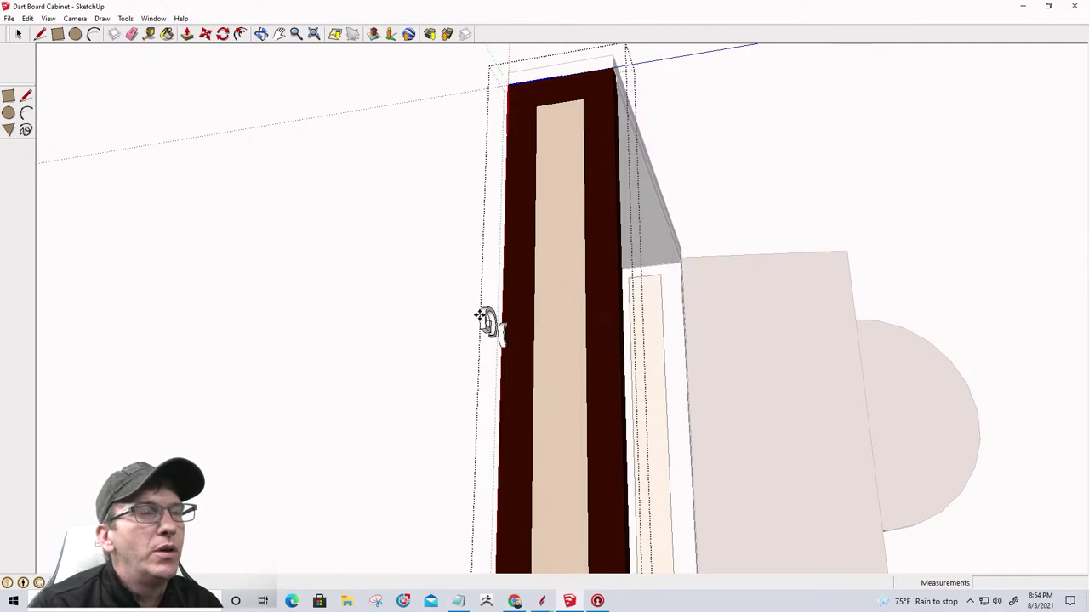
click(553, 325)
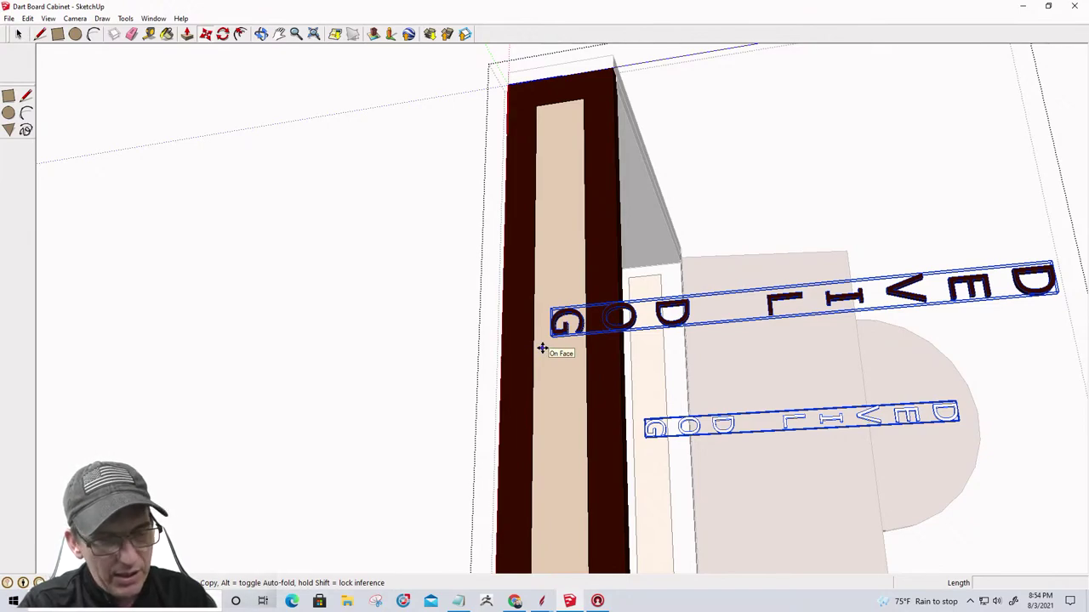
Rotate the DEVIL DOG lettering 90 degrees about its lower corner so it runs along the side panel's length.
key(q)
click(553, 331)
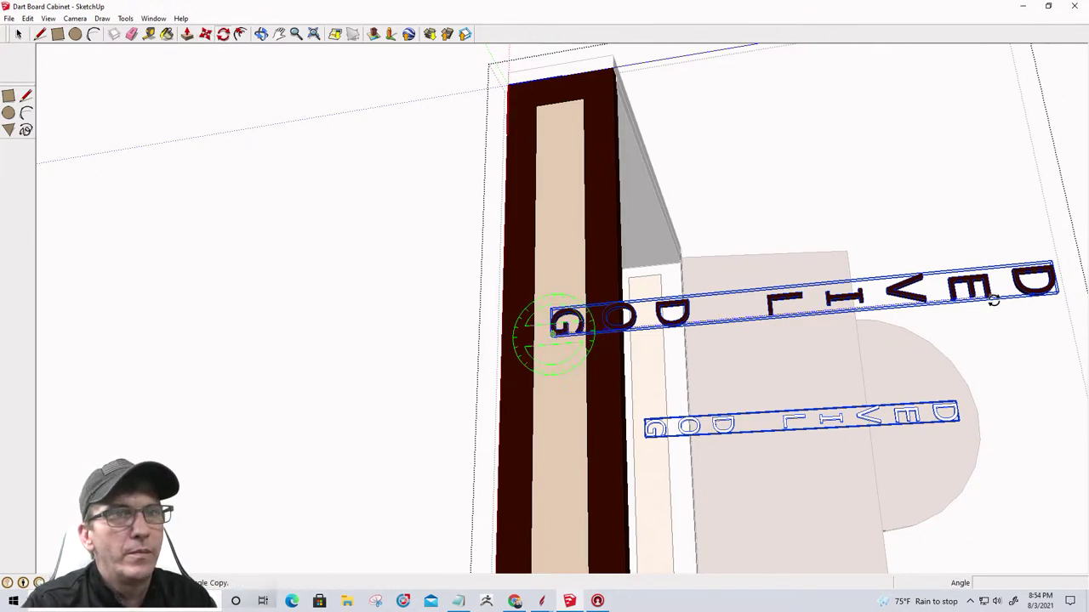
click(991, 296)
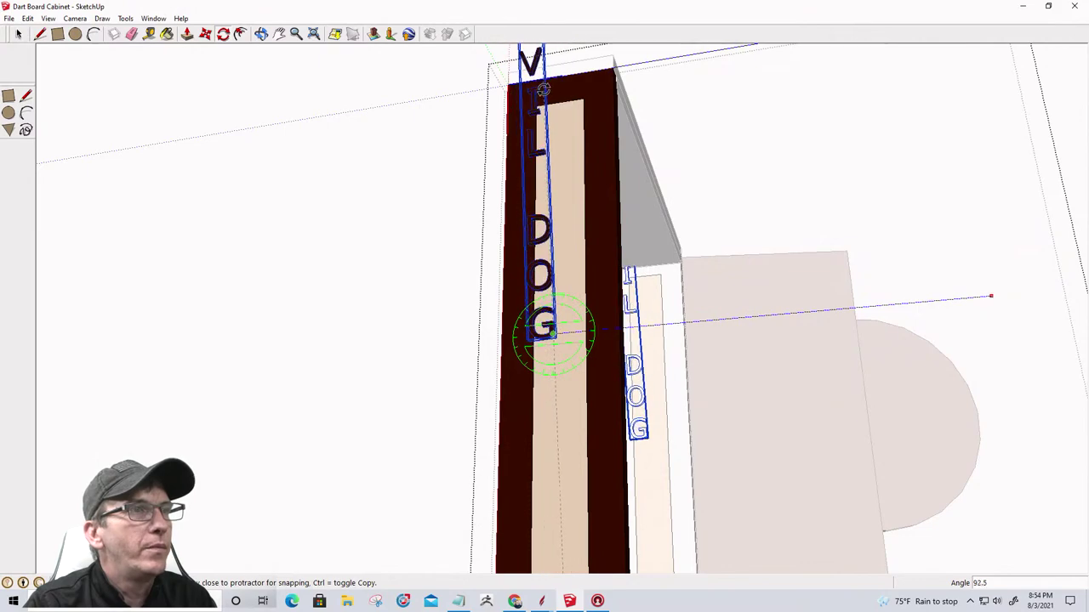
text(90)
key(Return)
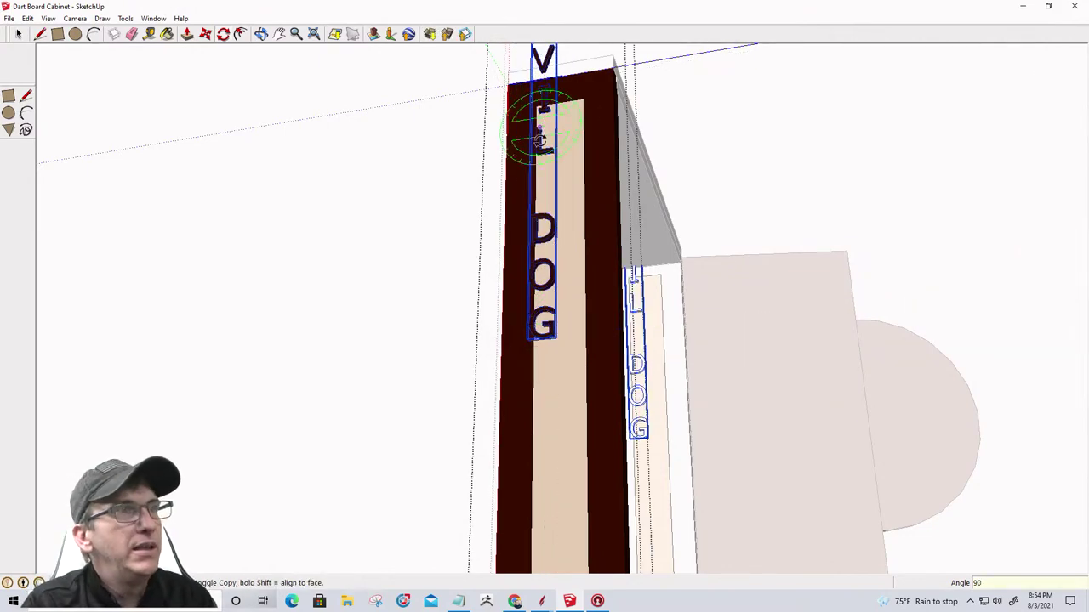
Move the DEVIL DOG lettering about 9 1/8" so it sits centered on the beige inner face of the side panel.
key(m)
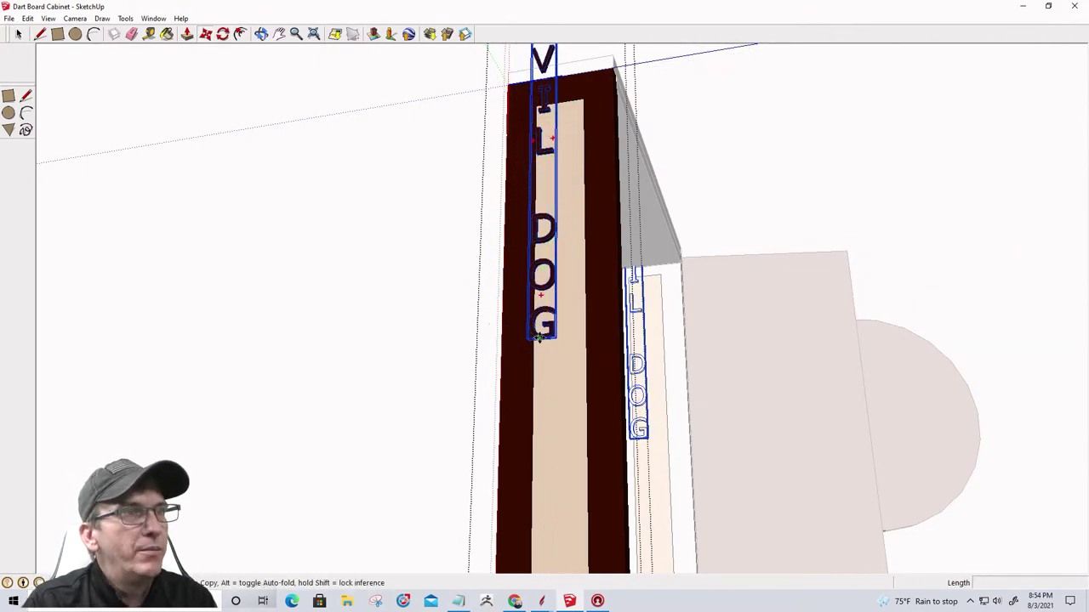
click(542, 338)
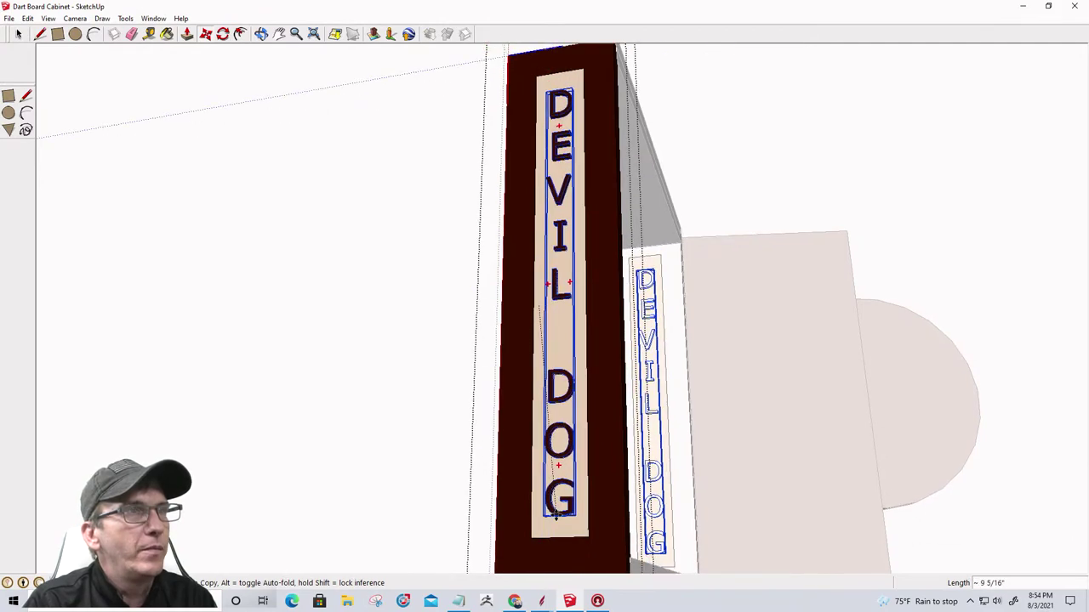
click(558, 510)
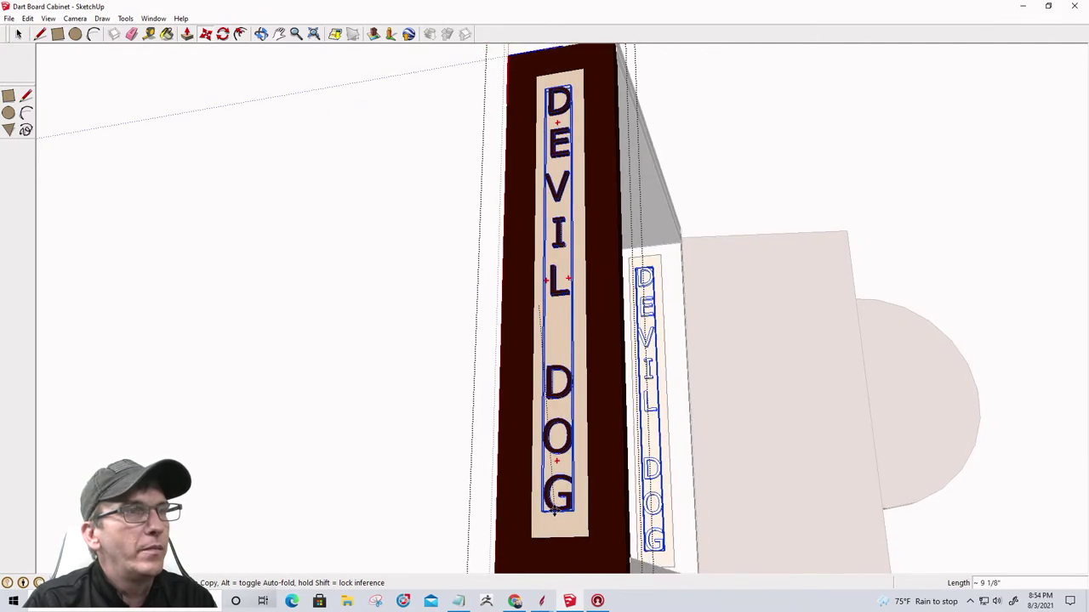
click(402, 484)
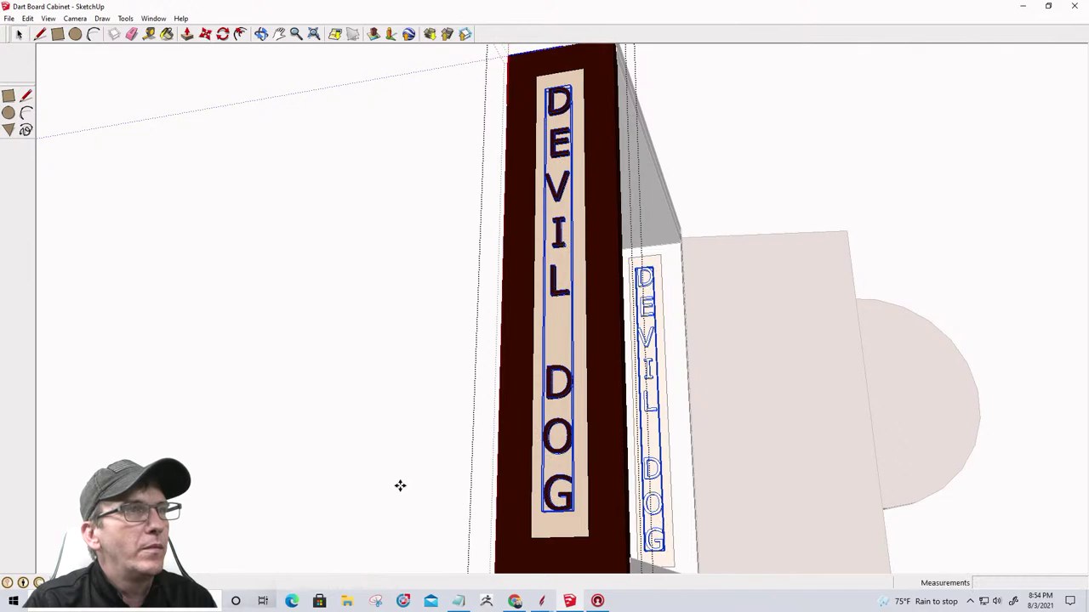
key(Escape)
key(space)
Inspect the lettered side panel and the cabinet door from several angles around the model.
scroll(719, 398, down, 3)
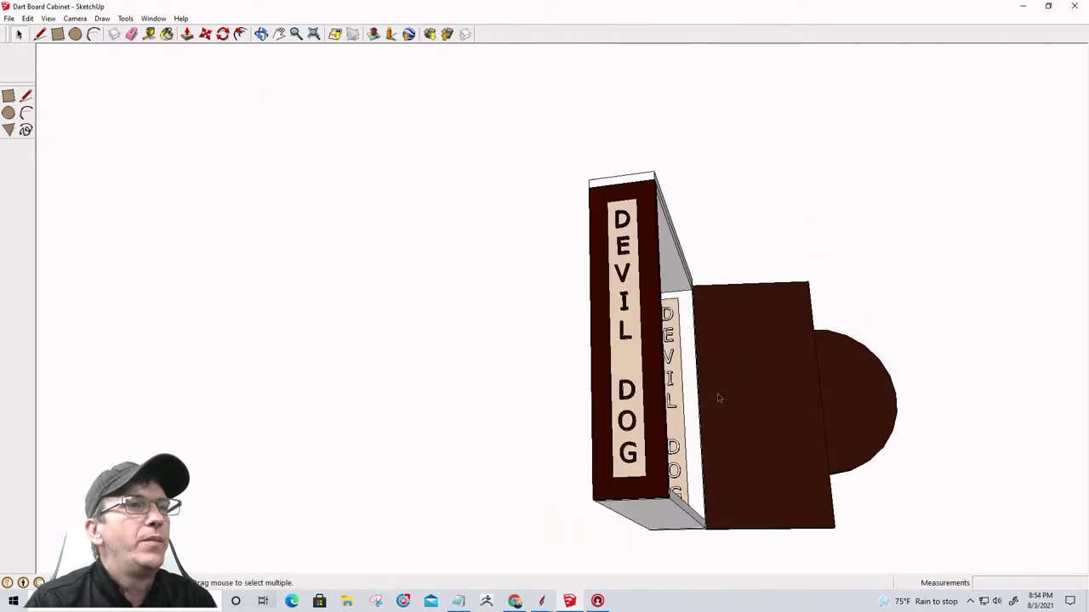
mouse_move(652, 470)
middle_down()
mouse_move(654, 543)
mouse_move(668, 567)
middle_up()
scroll(630, 449, up, 3)
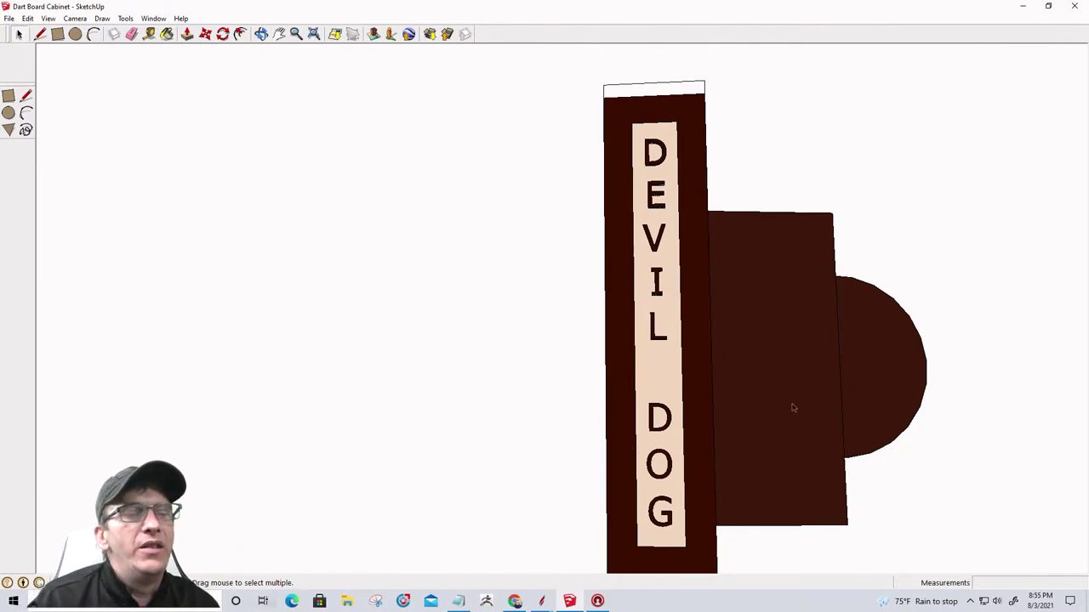
drag(792, 408, 665, 385)
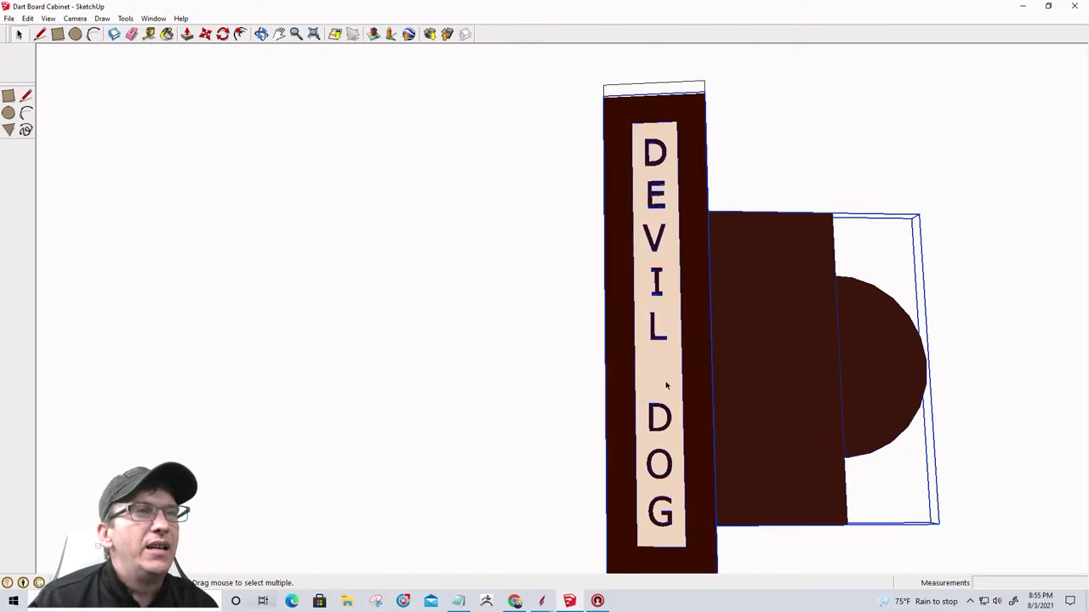
click(263, 32)
drag(719, 248, 457, 312)
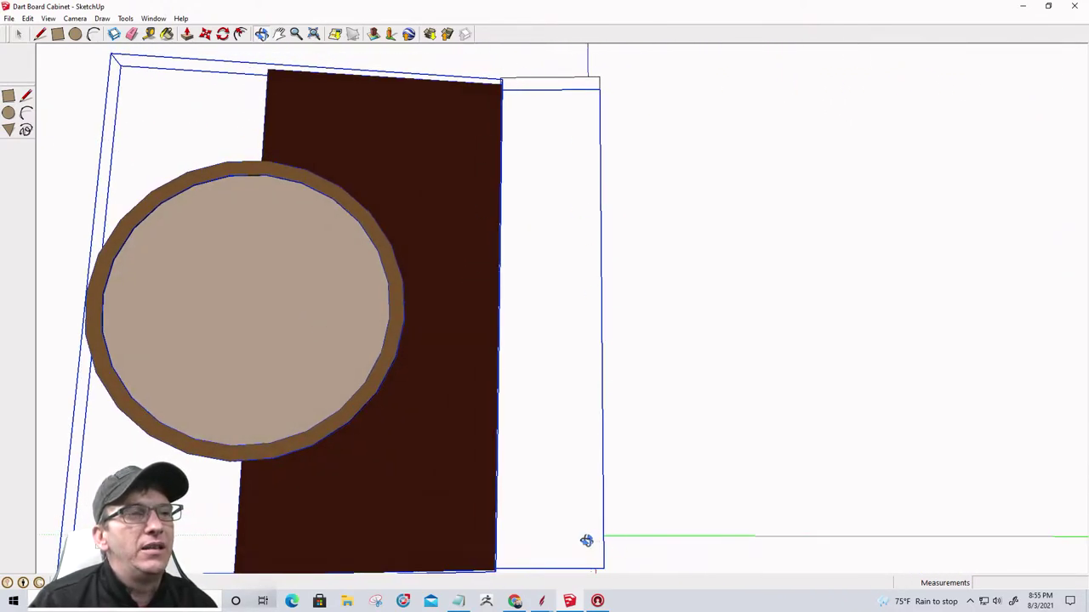
drag(495, 473, 1016, 478)
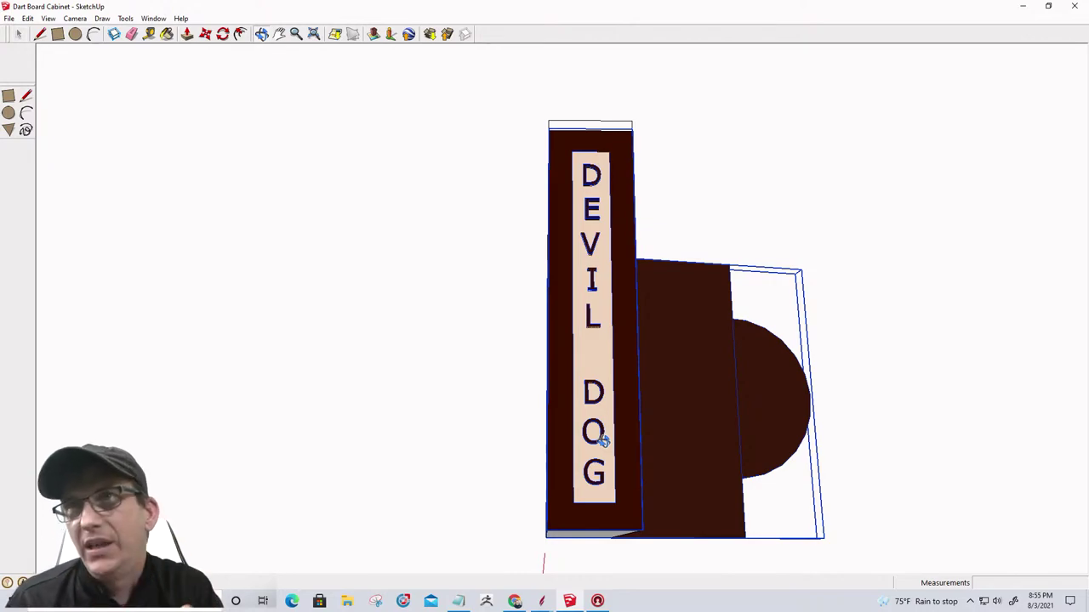
Switch to the Custom Dart Board Cabinet file in Aspire and compare the DEVIL DOG vectors on the Frame Sides and Male Inlays sheets.
click(541, 601)
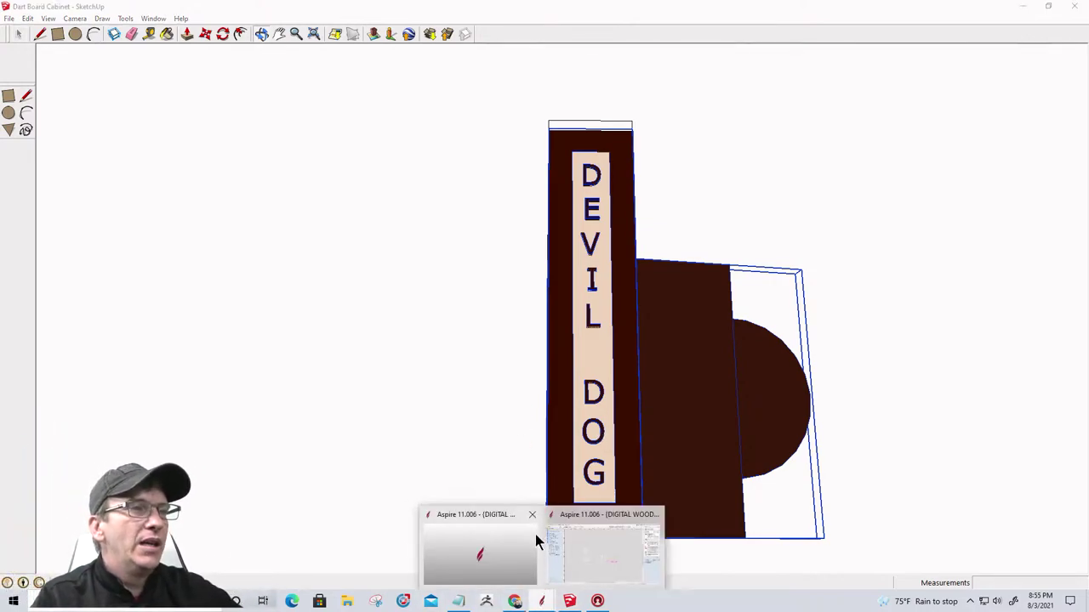
click(595, 547)
scroll(484, 434, up, 5)
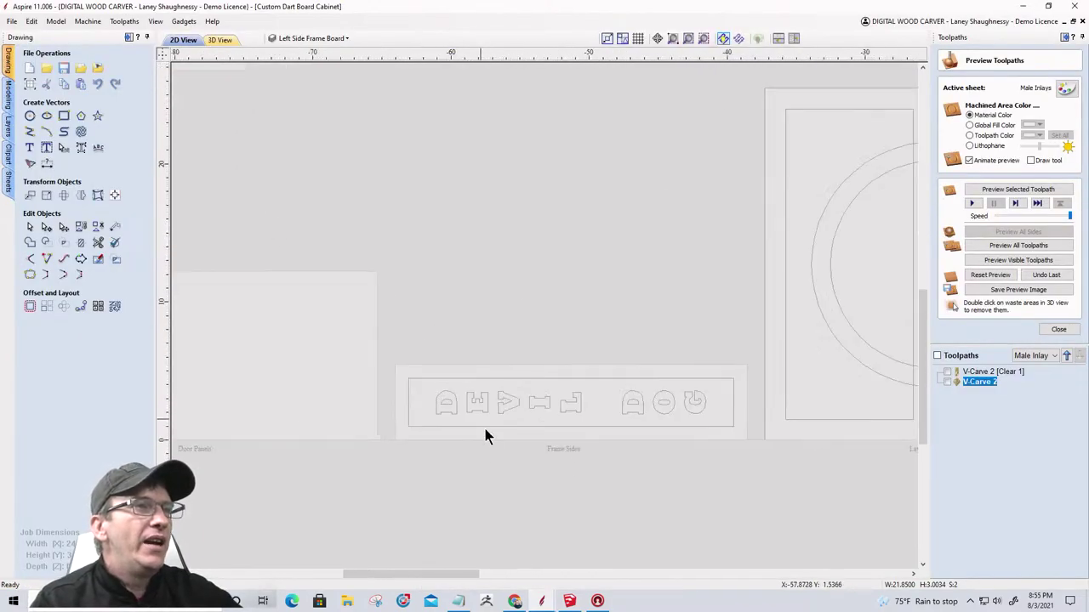
scroll(576, 496, up, 3)
scroll(437, 247, down, 2)
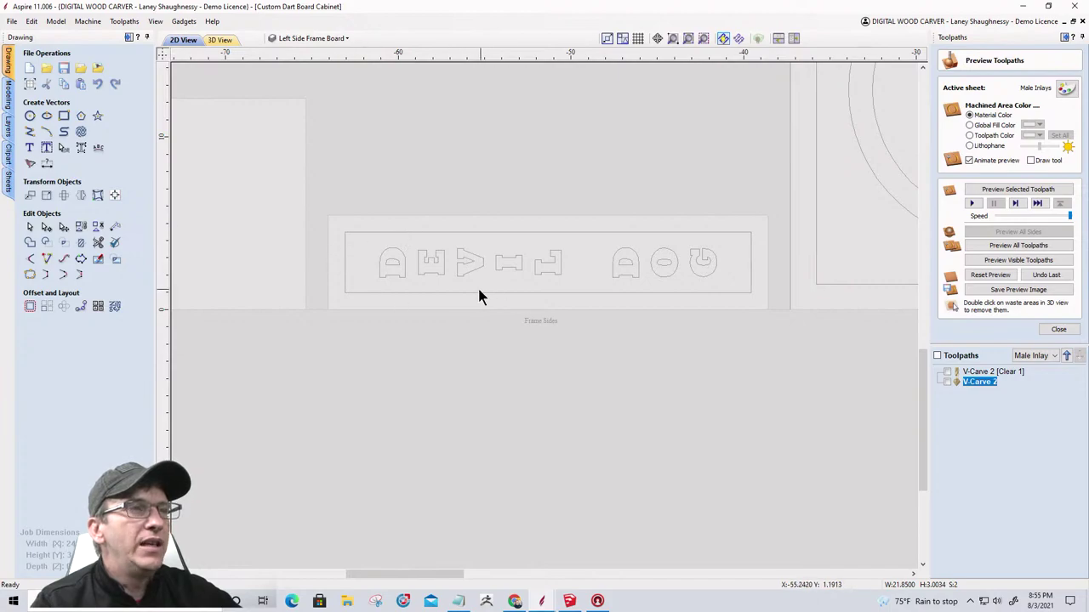
scroll(393, 290, down, 3)
scroll(779, 340, up, 3)
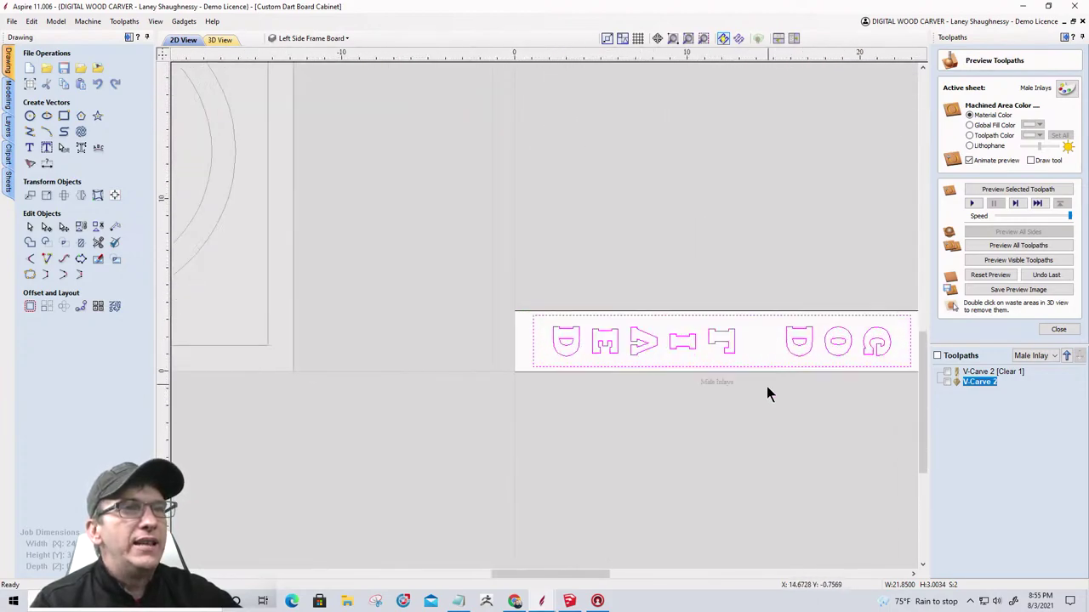
scroll(768, 389, up, 3)
scroll(712, 298, down, 4)
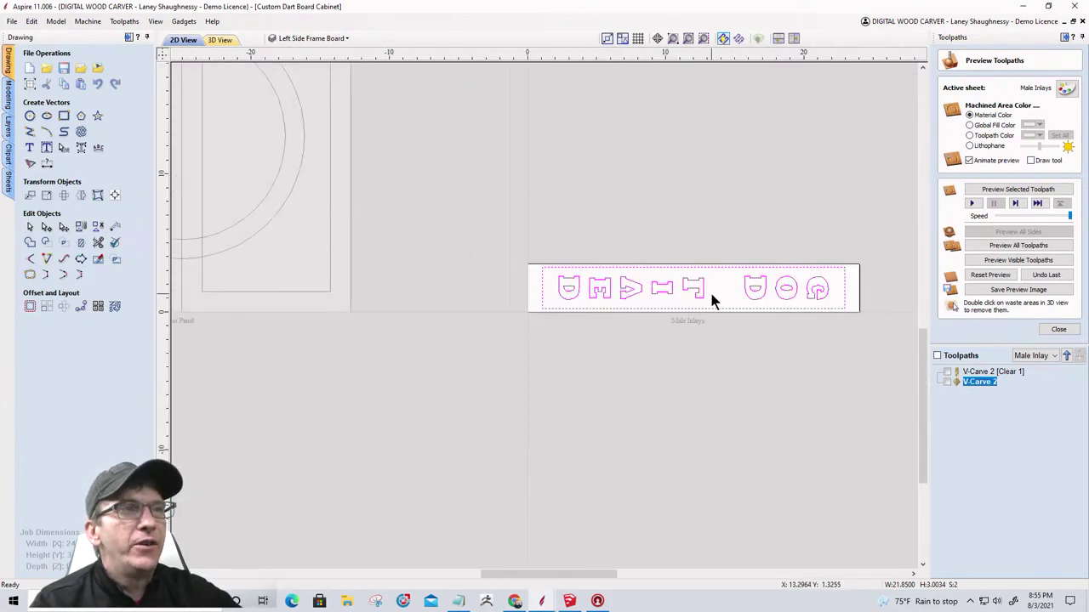
scroll(714, 299, down, 3)
scroll(491, 367, up, 4)
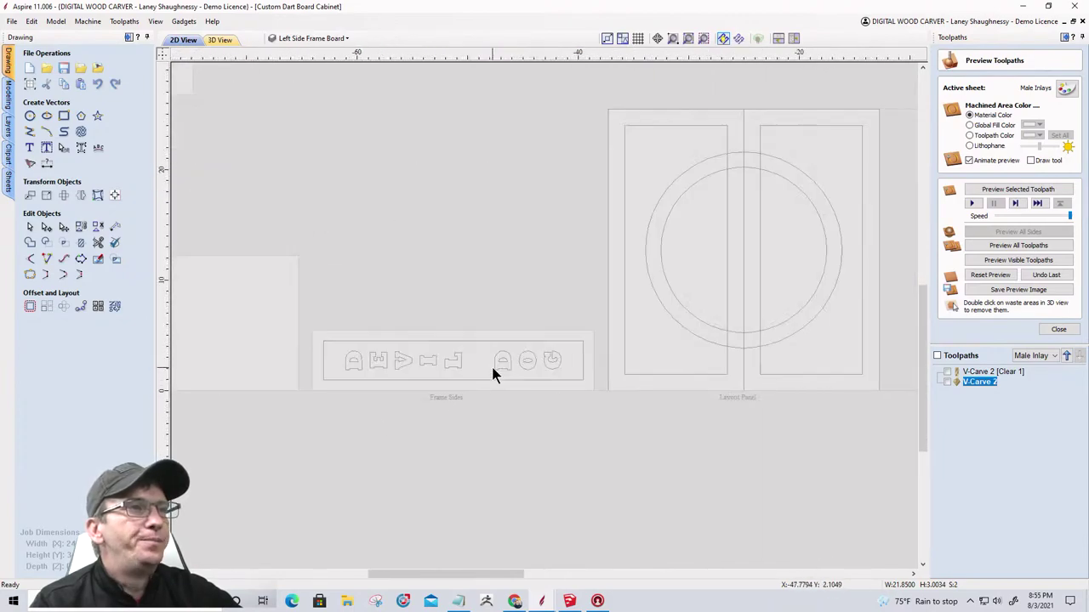
scroll(494, 375, down, 3)
Toggle the Left Side Frame Board layer's visibility to check which vectors it holds across the sheets.
click(308, 38)
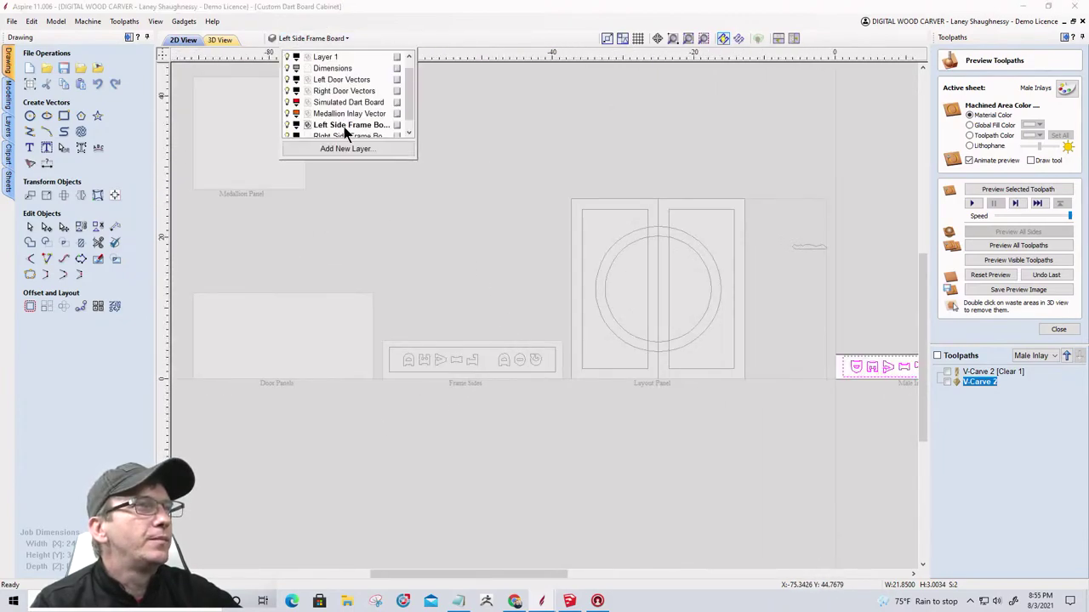
scroll(347, 133, down, 1)
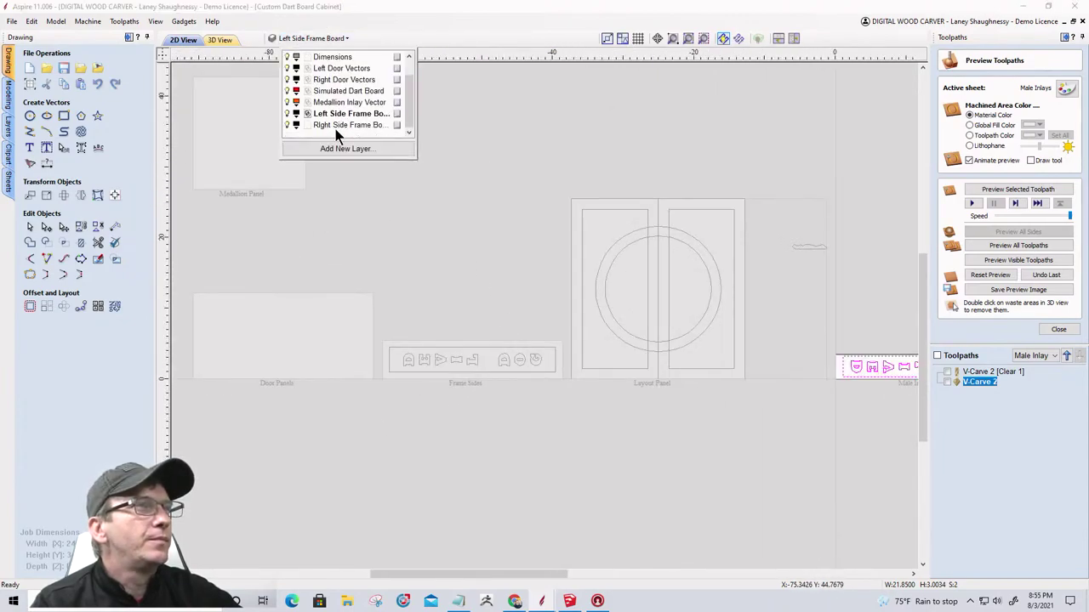
click(286, 114)
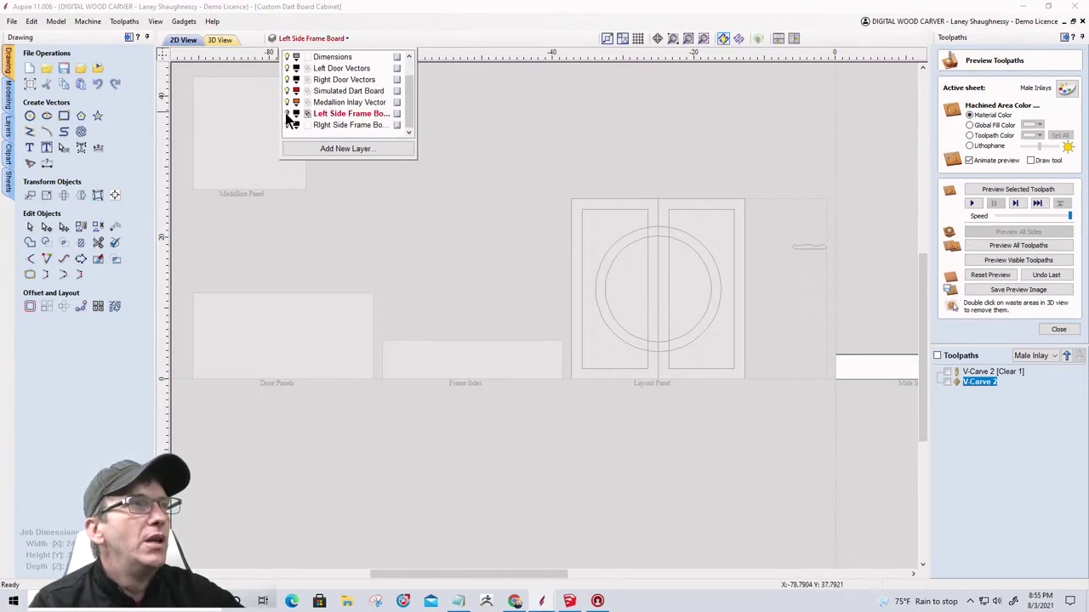
click(287, 115)
scroll(795, 353, down, 3)
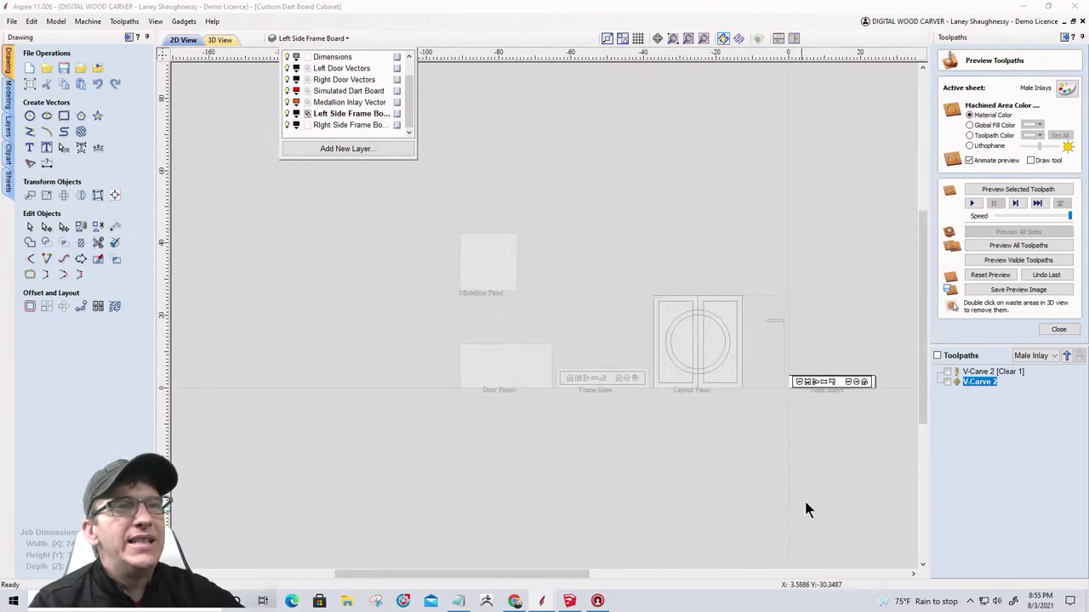
scroll(845, 378, up, 3)
scroll(845, 378, up, 3)
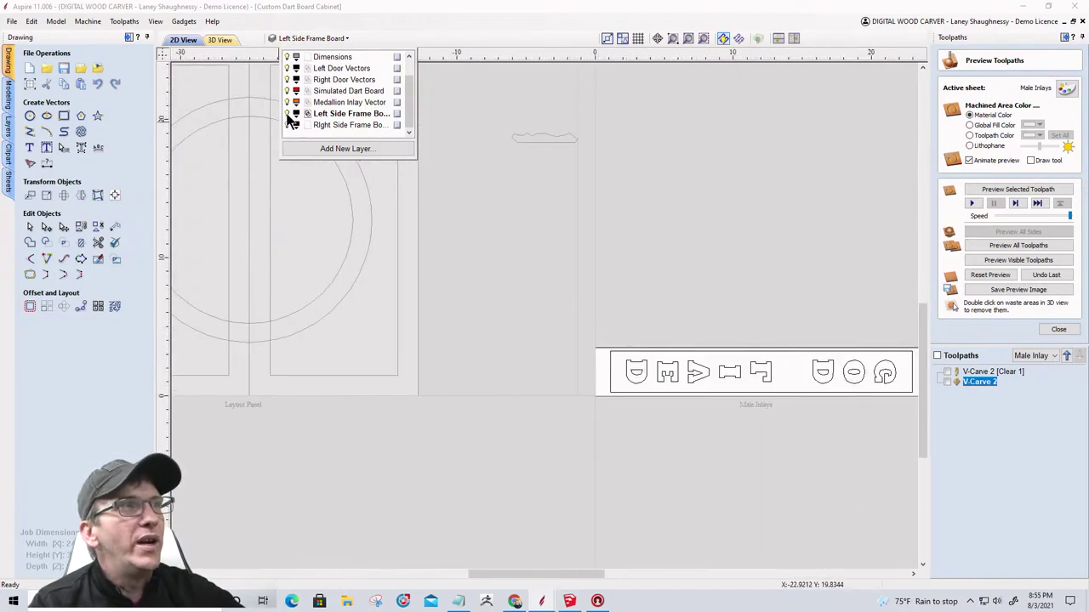
click(288, 115)
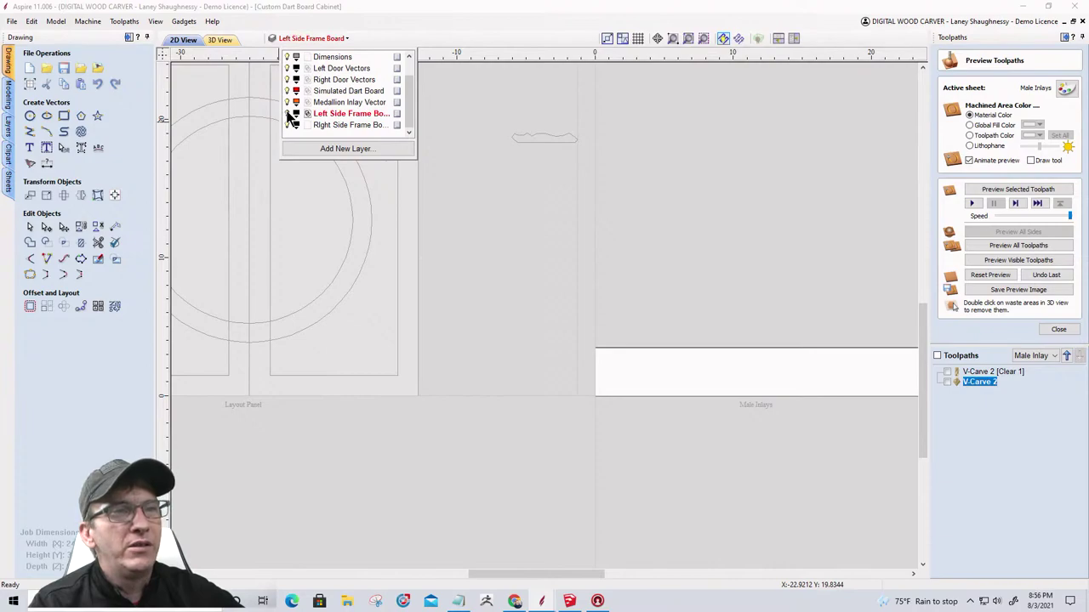
click(289, 116)
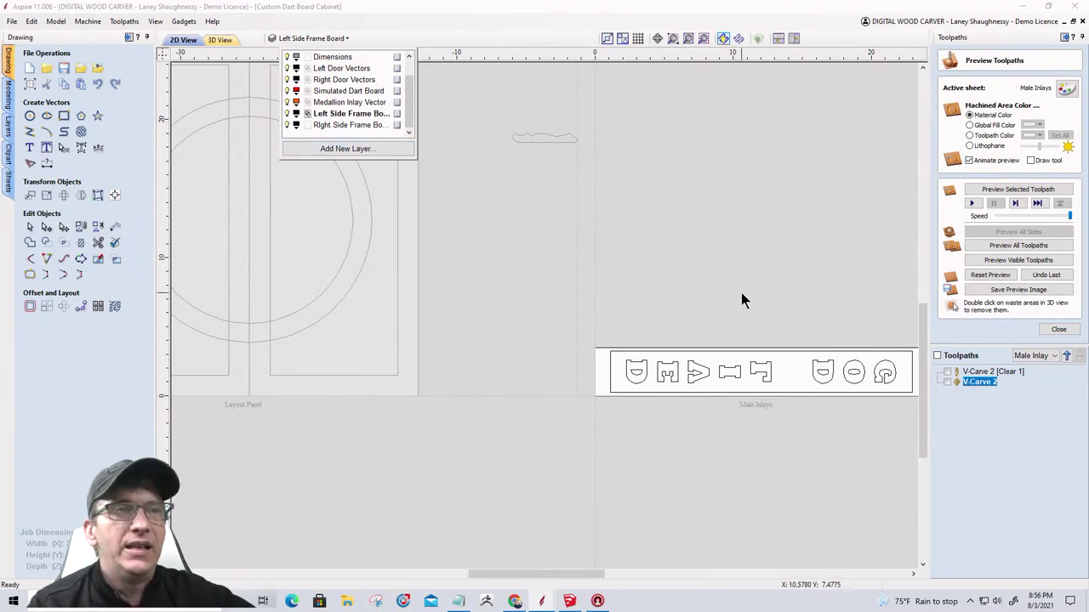
scroll(741, 292, down, 2)
scroll(782, 349, down, 2)
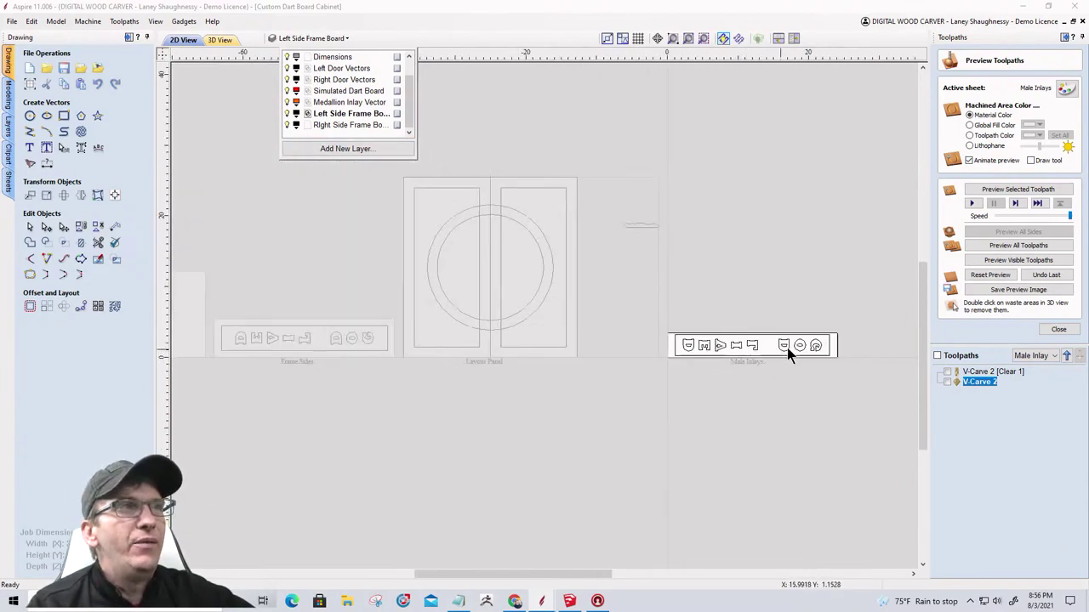
Hide the Left Side Frame Board layer, and make the Right Side Frame Board layer and the Frame Sides sheet active.
click(289, 114)
click(323, 125)
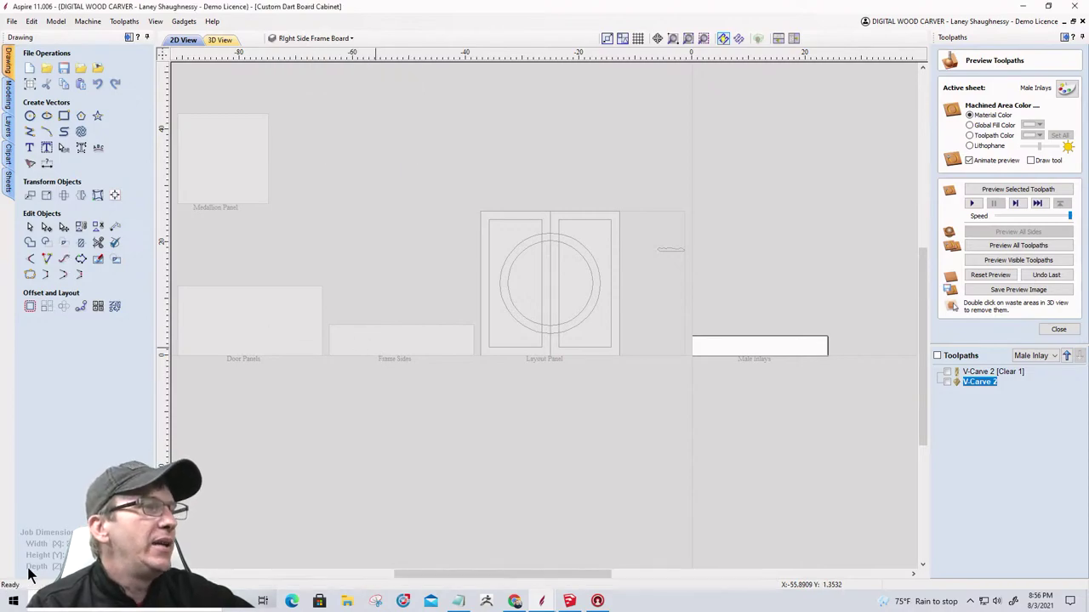
click(6, 183)
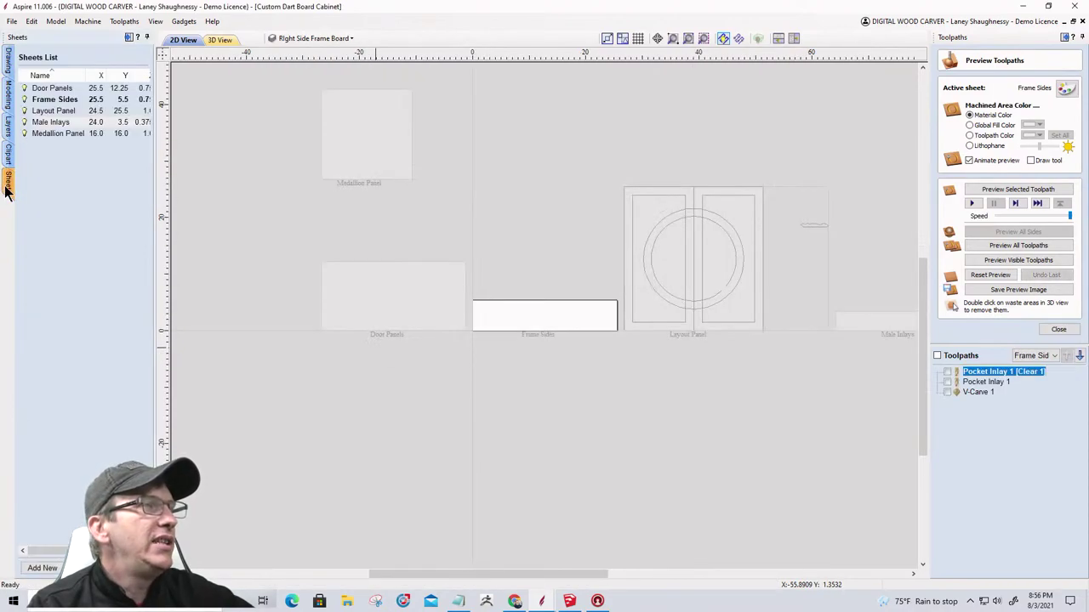
right_click(44, 100)
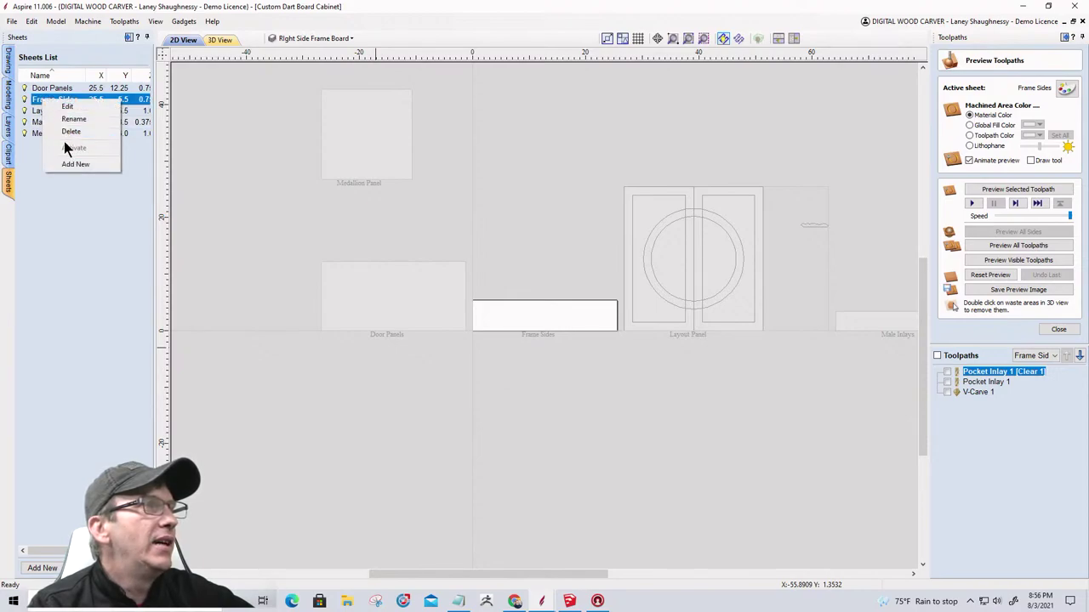
click(34, 110)
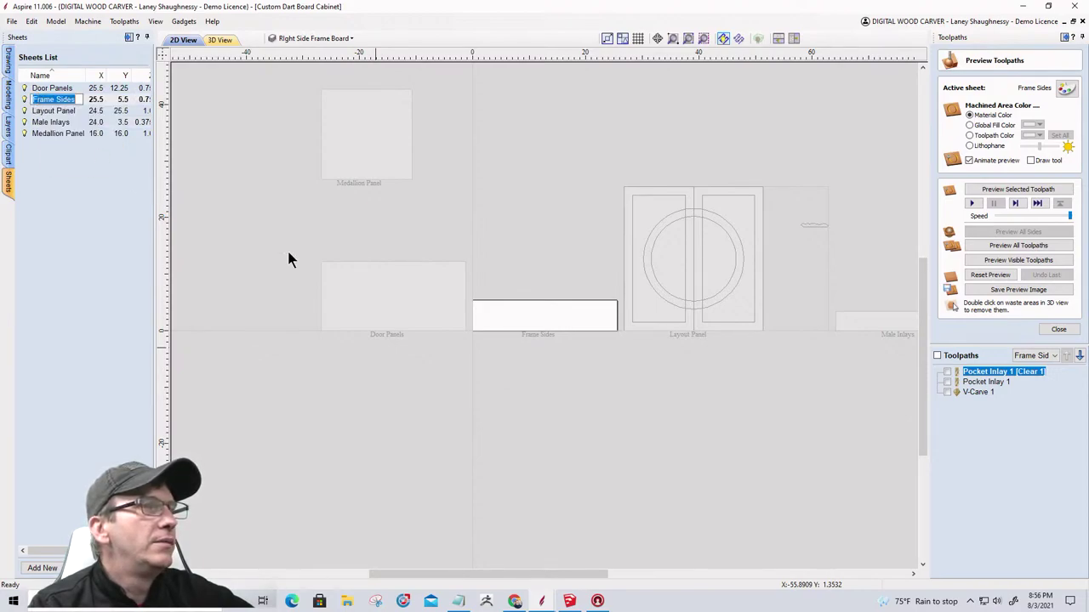
scroll(525, 313, up, 4)
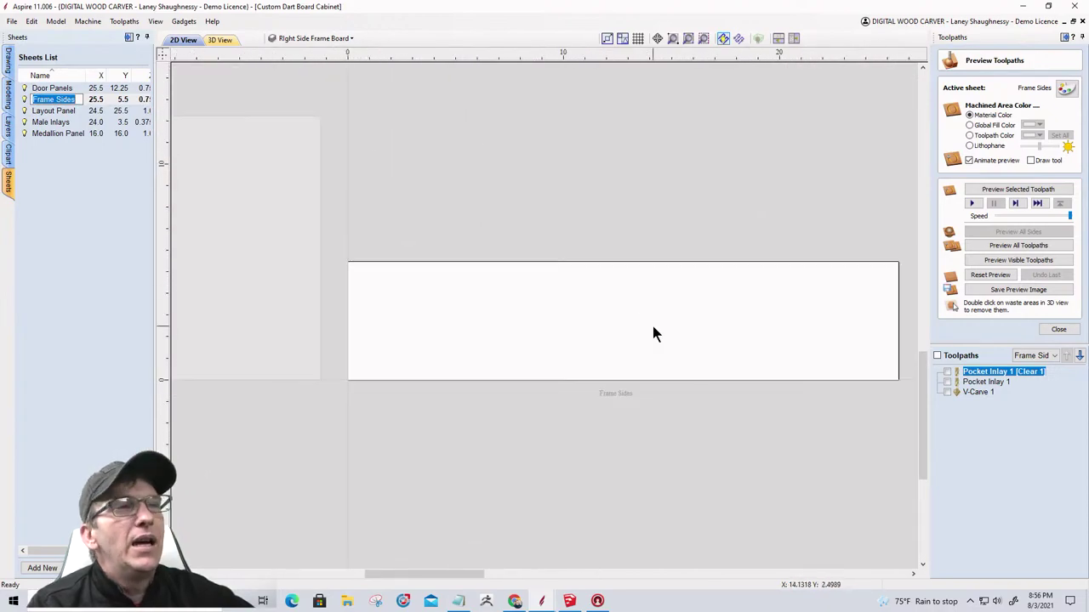
scroll(651, 332, down, 2)
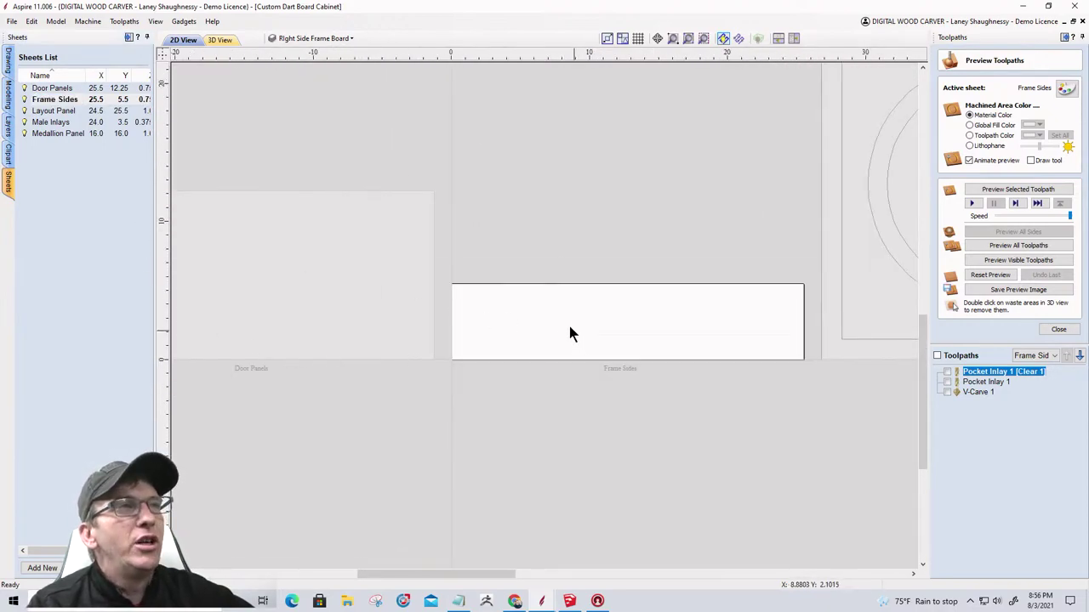
Copy the rectangular border around the lettering to the Right Side Frame Board layer, leaving the Left Side Frame Board layer hidden.
click(312, 39)
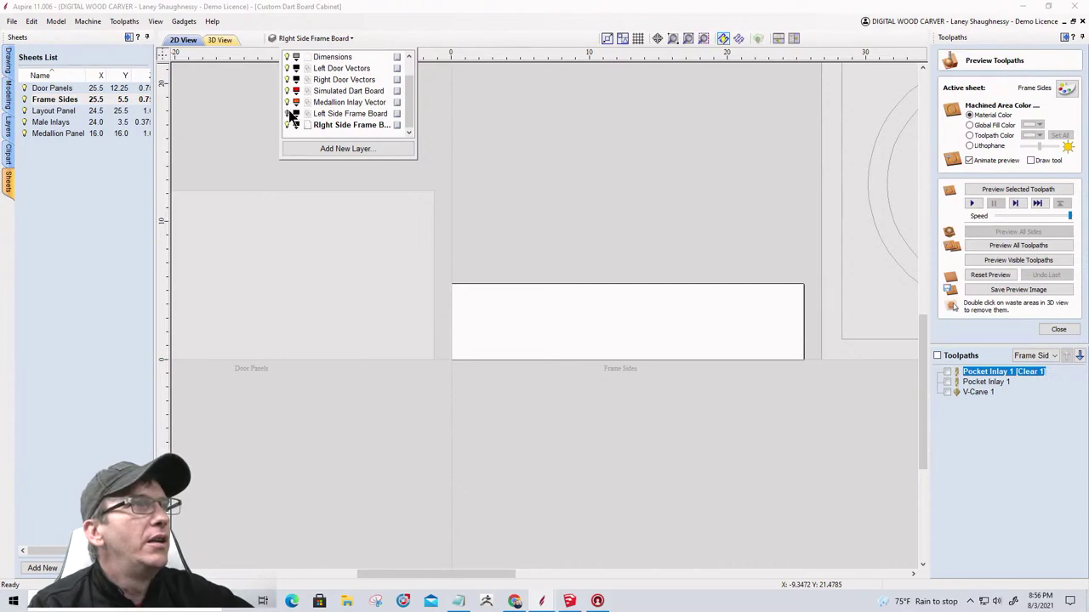
click(288, 113)
click(529, 298)
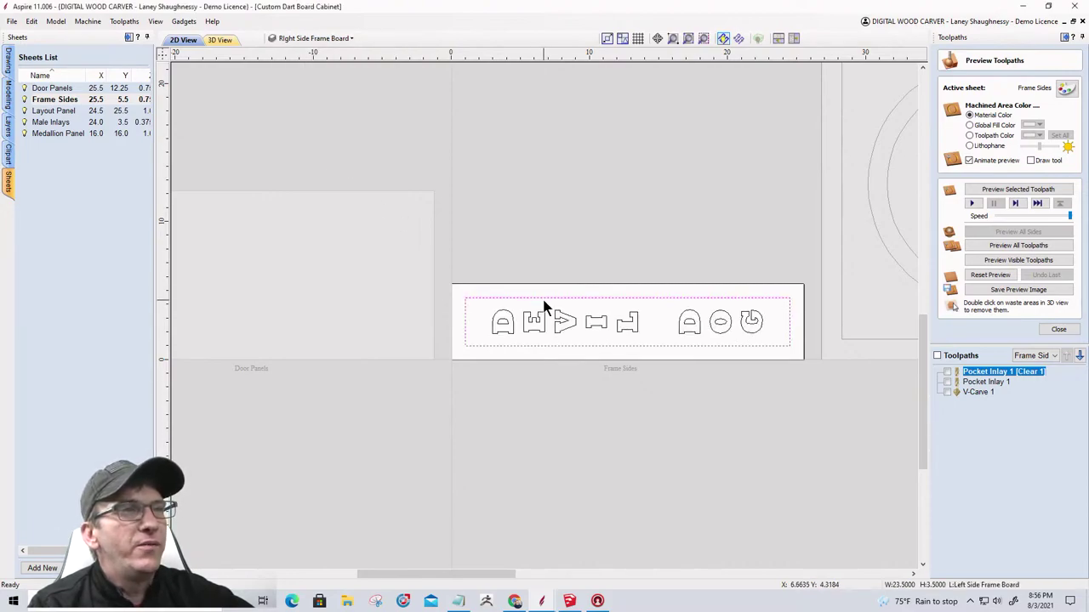
right_click(545, 300)
mouse_move(580, 582)
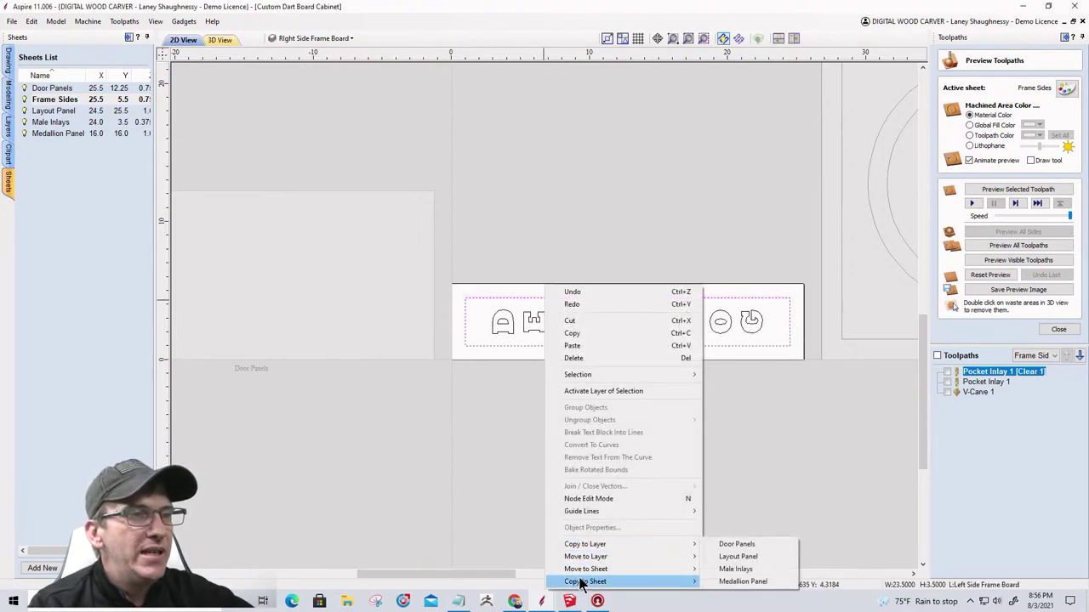
mouse_move(640, 544)
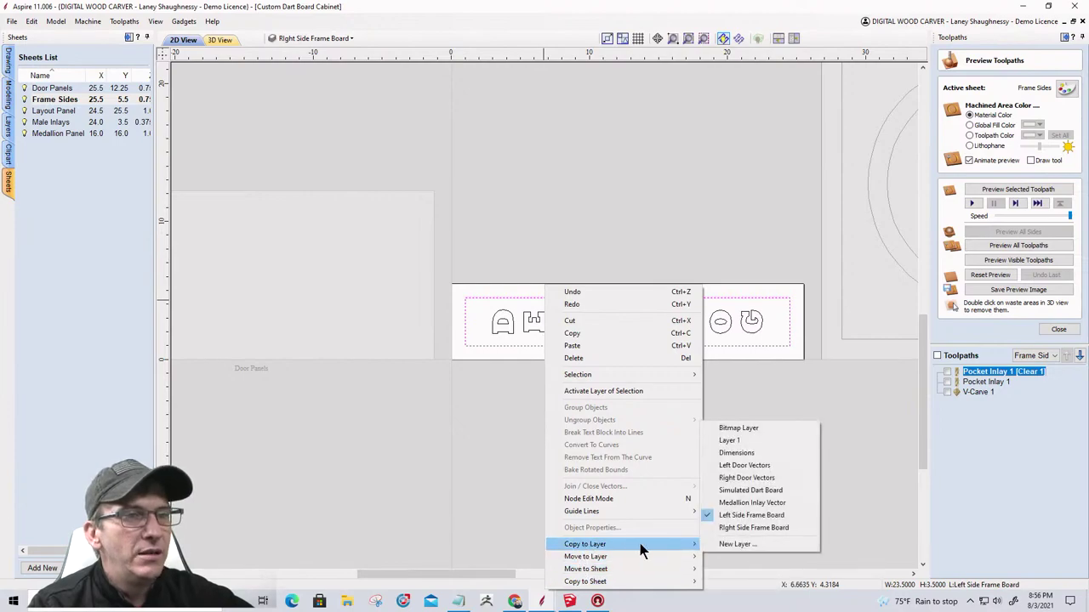
click(731, 527)
click(313, 40)
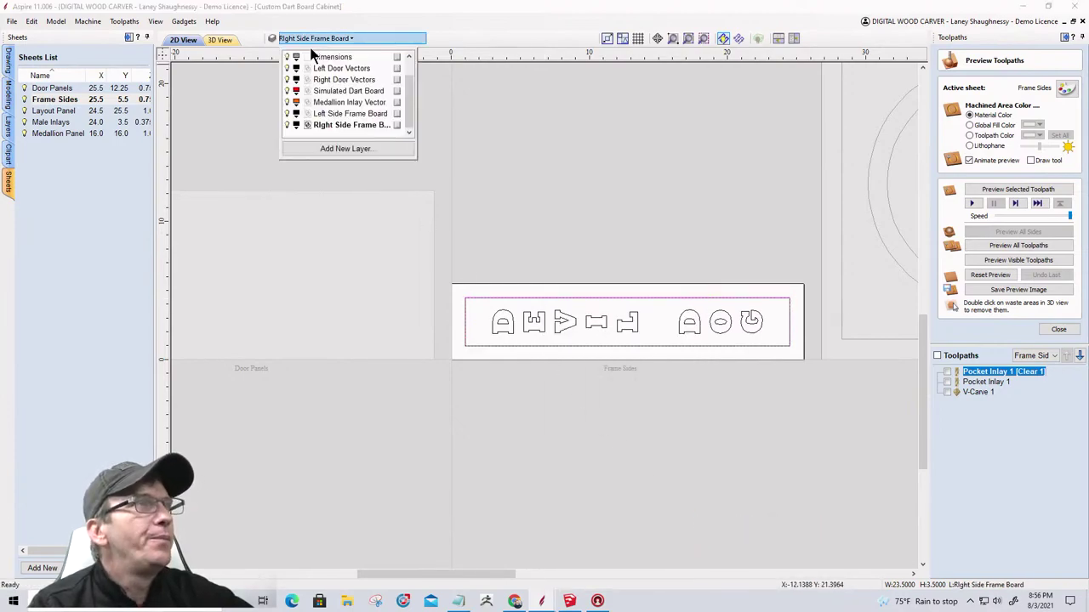
click(287, 125)
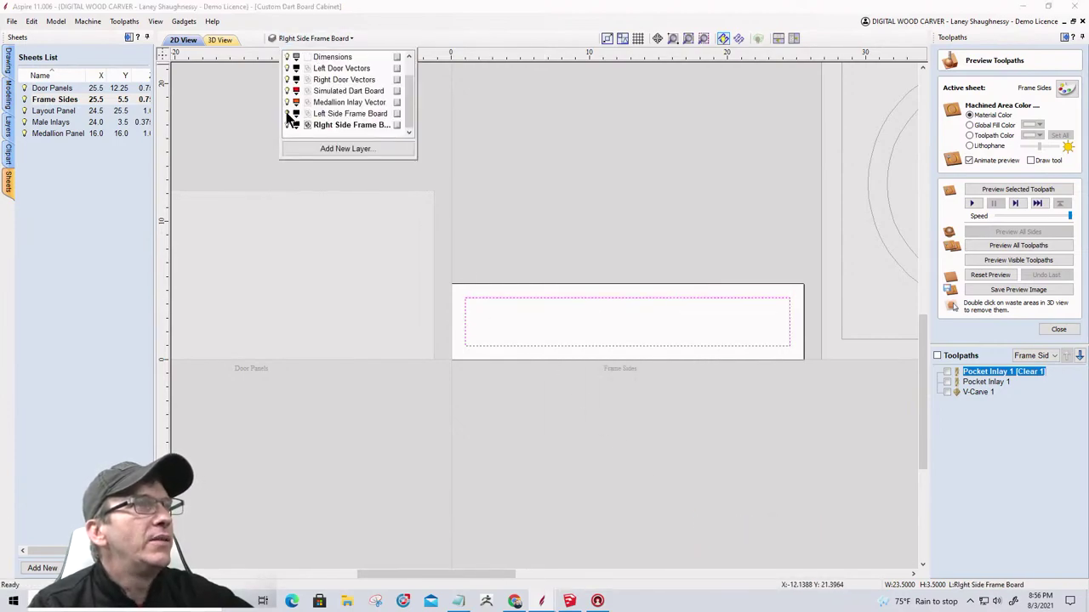
Add a new sheet with the rectangular border selected.
click(538, 302)
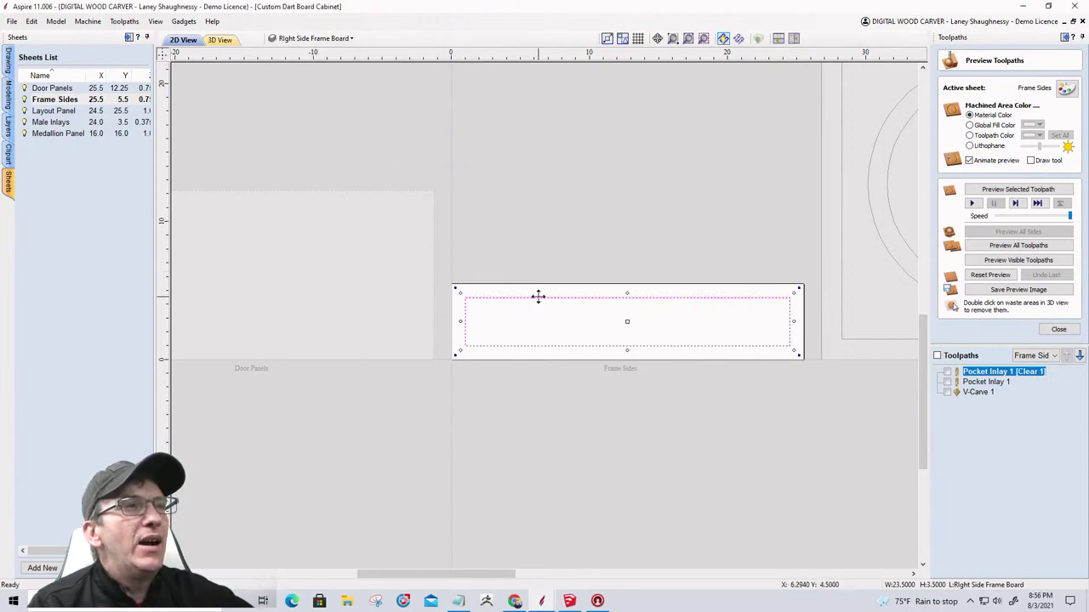
click(44, 569)
key(Return)
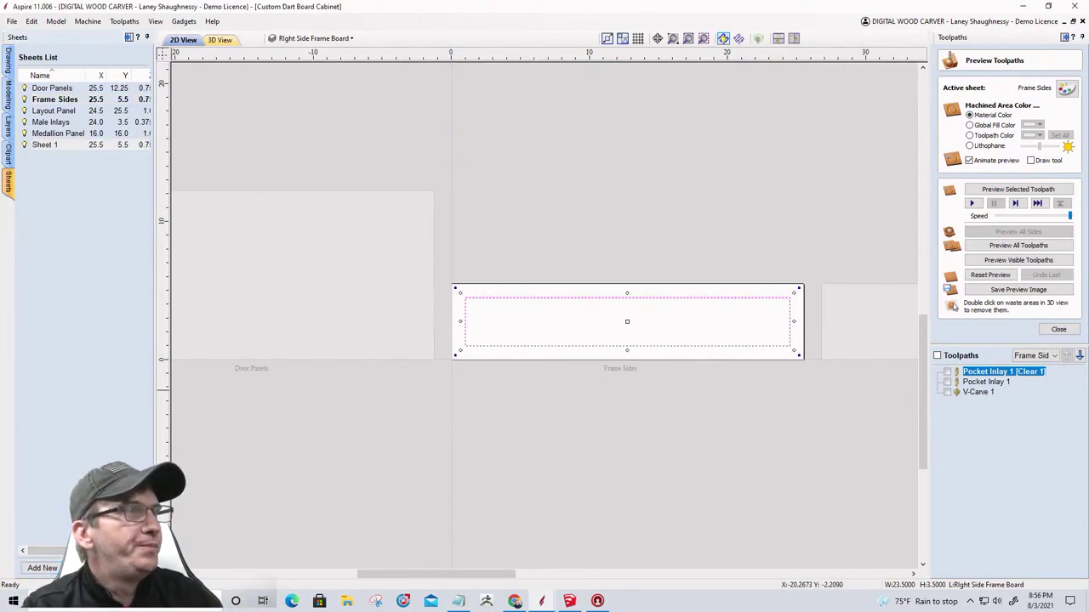
Try lettering the rectangular border with Auto Layout Text, starting with a U, and delete the result.
click(8, 64)
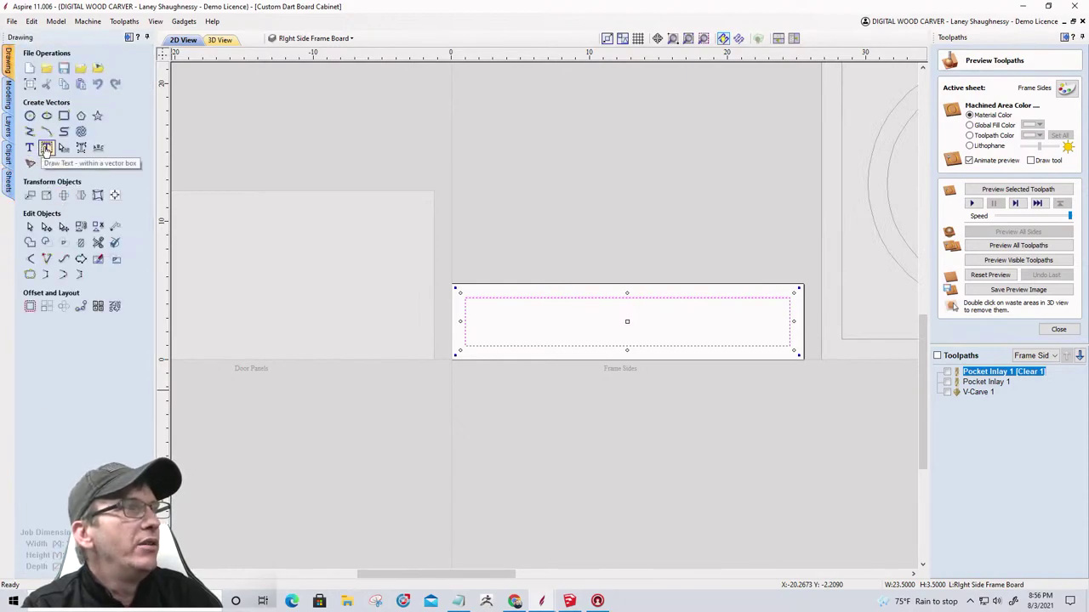
click(46, 149)
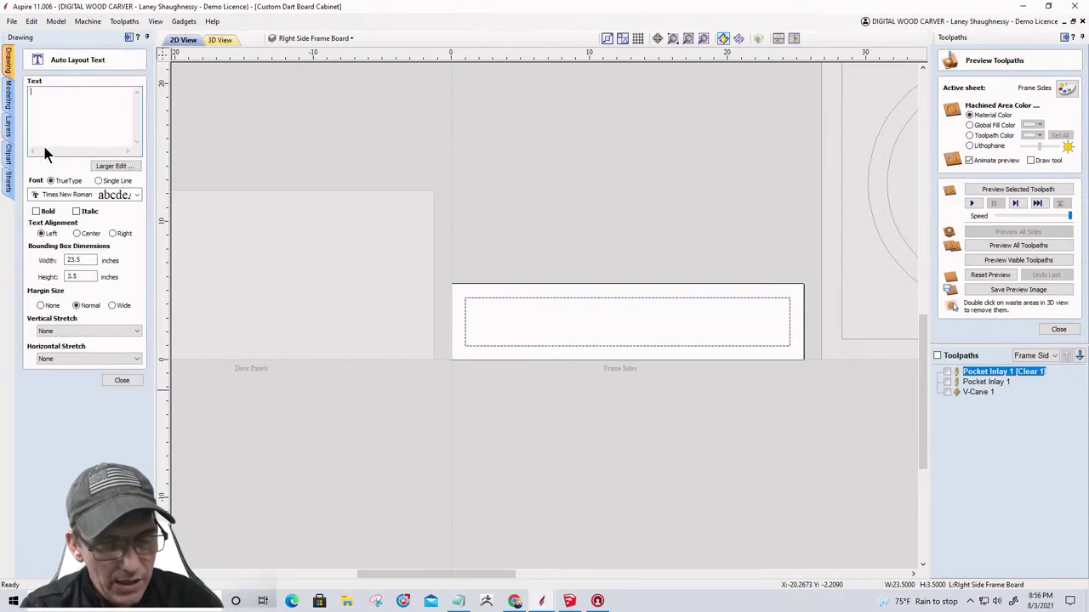
text(US)
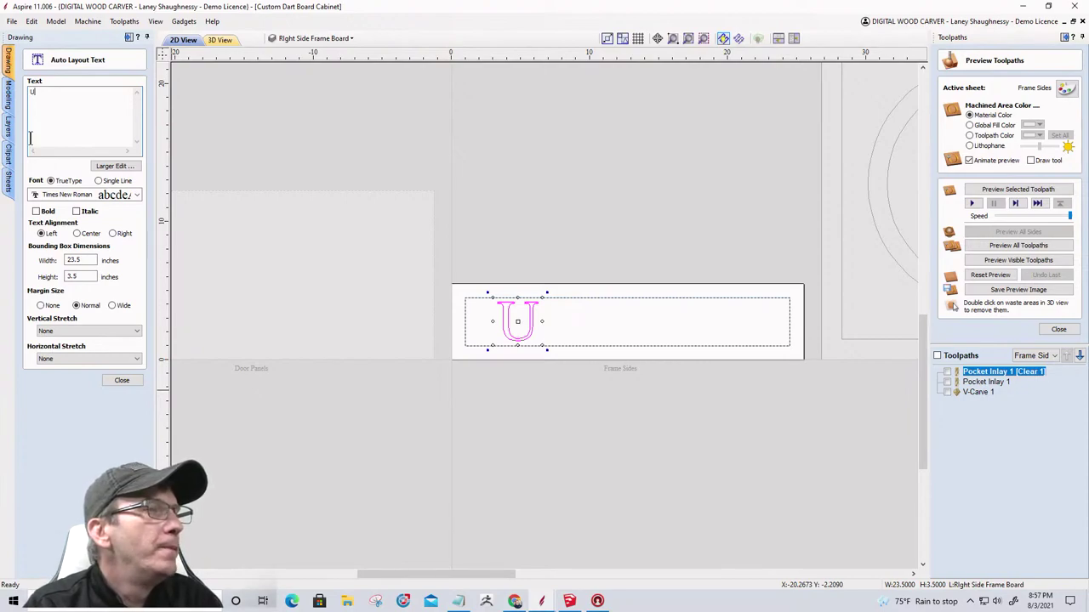
click(122, 381)
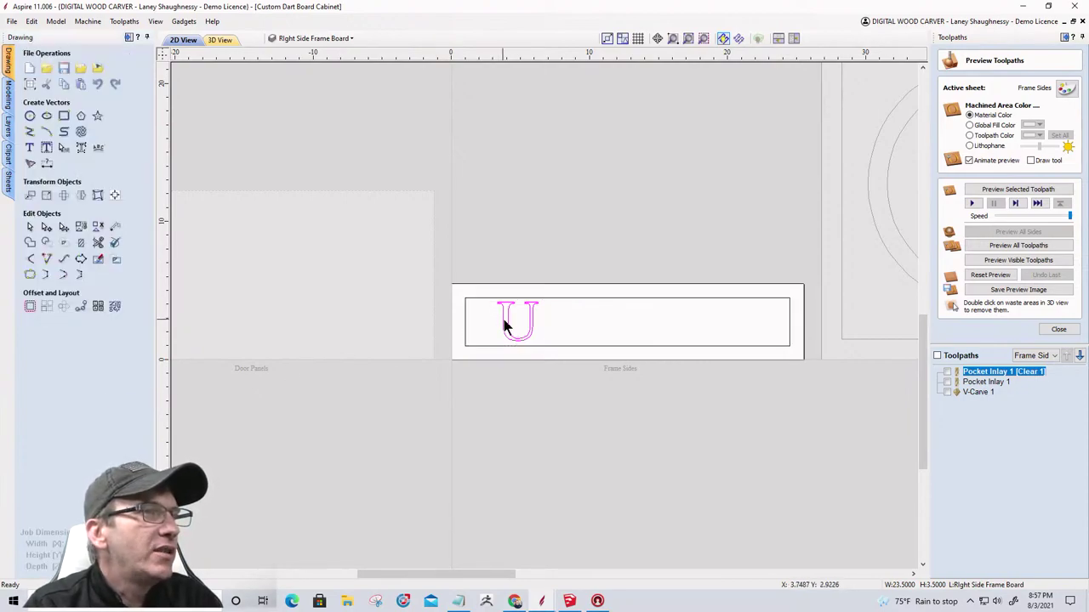
key(Delete)
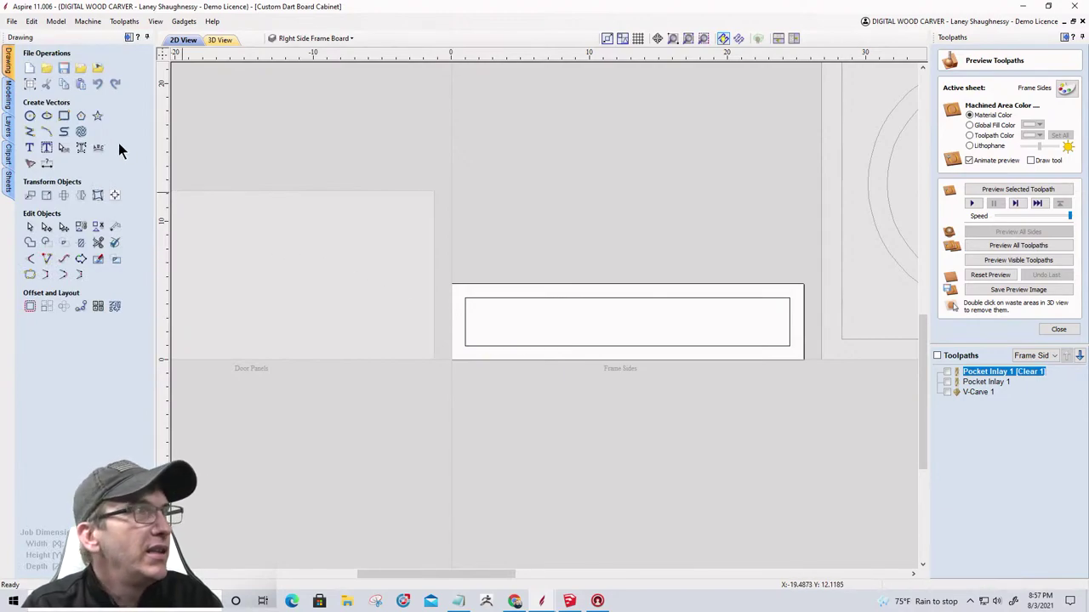
Create US MARINES as stacked, centred text with one letter per line and a blank line between the words.
click(29, 146)
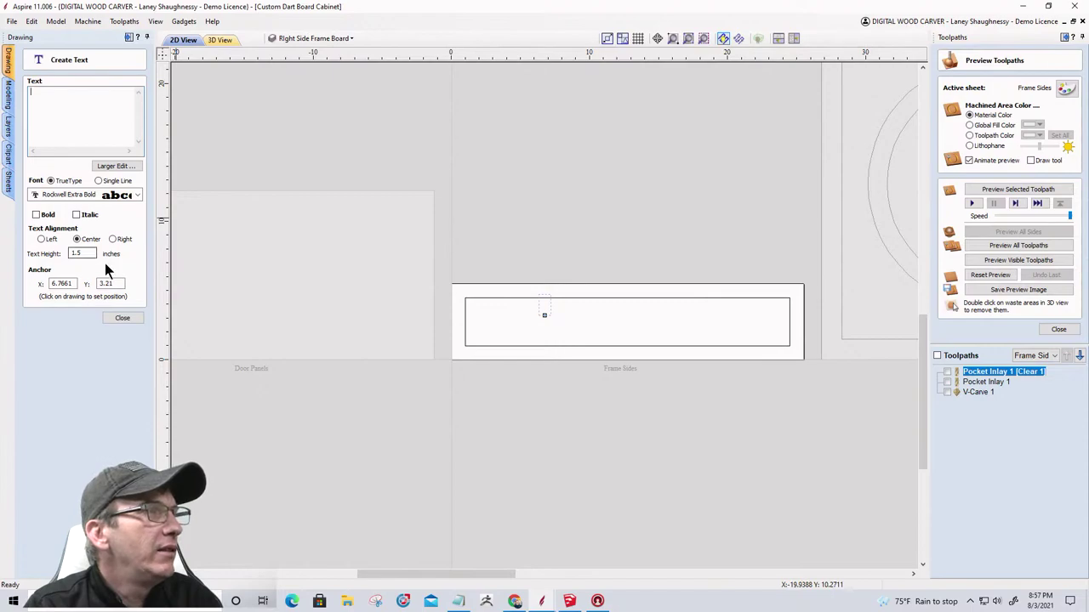
text(U)
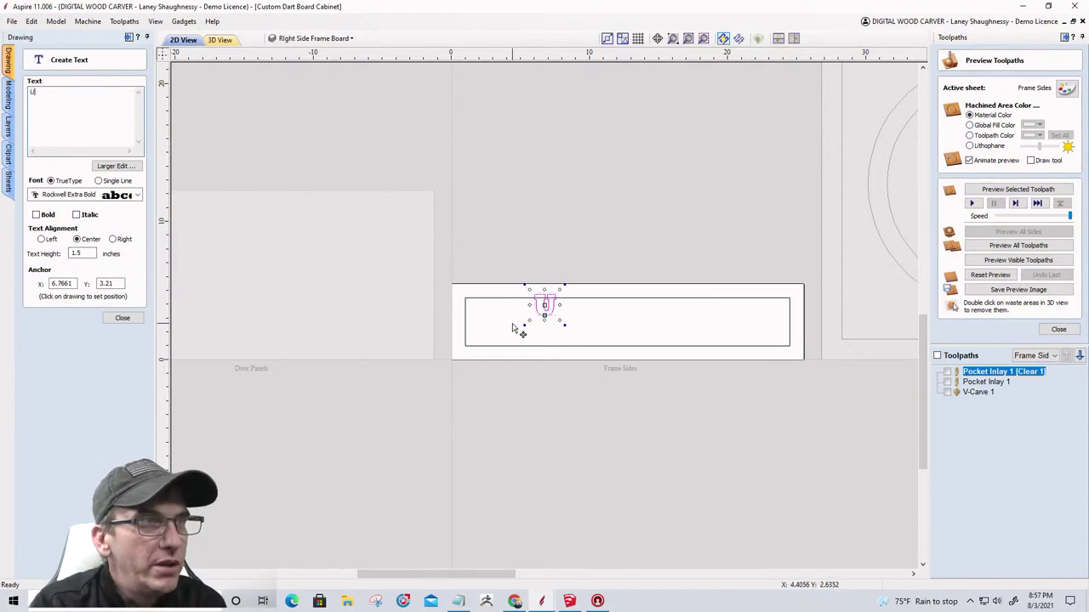
key(Return)
text(S)
key(Return)
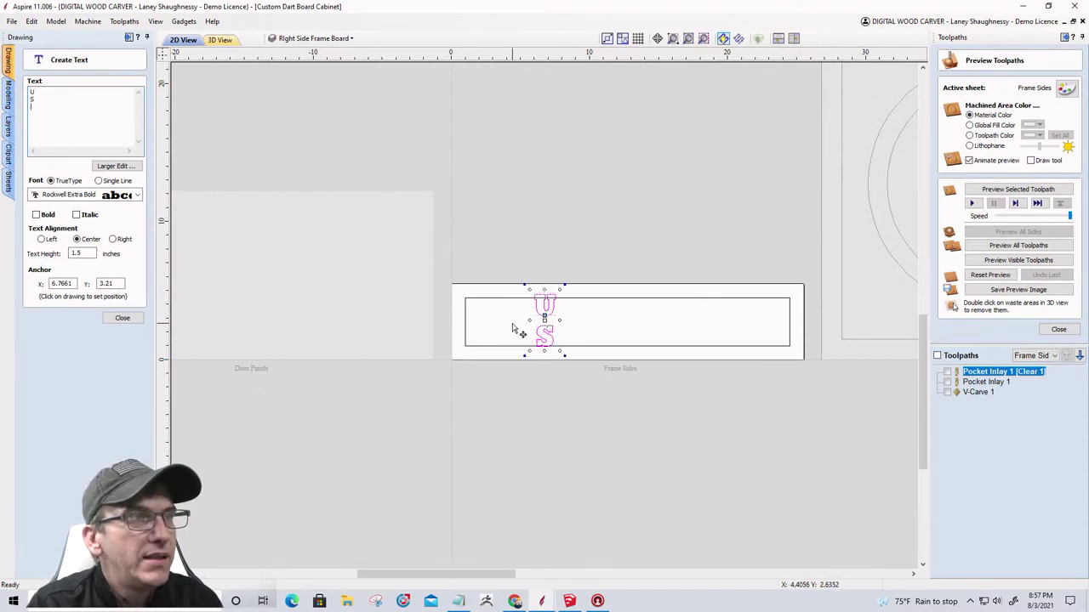
key(Return)
text(M )
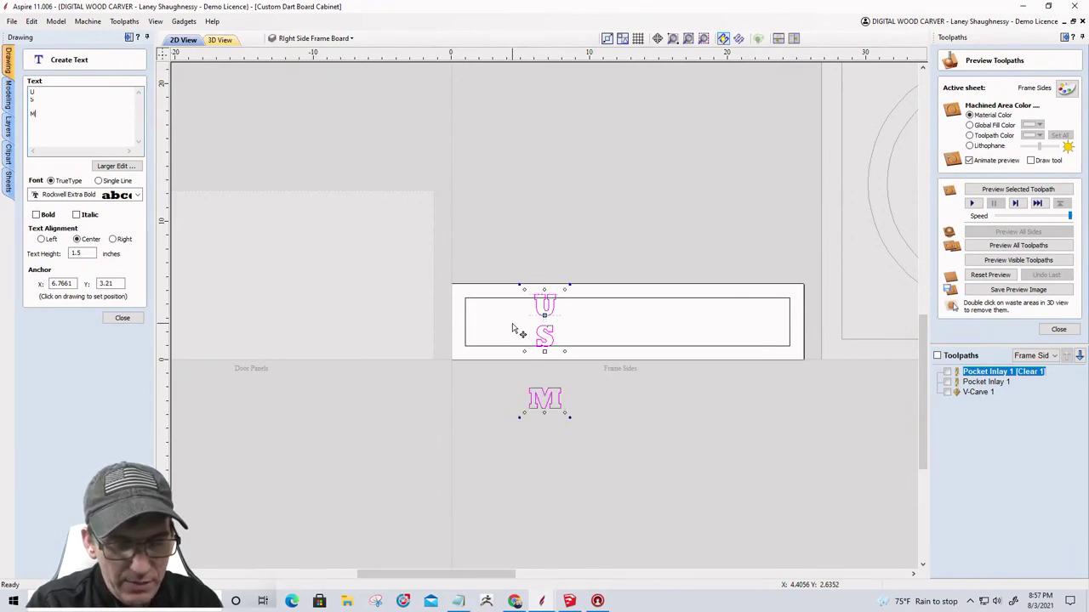
text(A)
key(Return)
text(R)
key(Return)
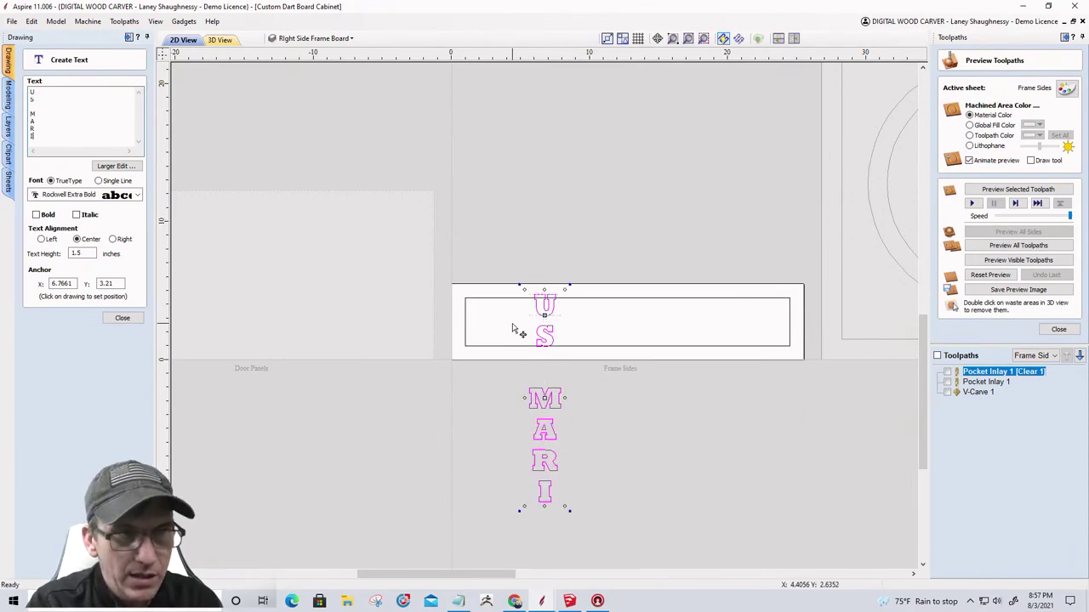
text(I)
key(Return)
text(N)
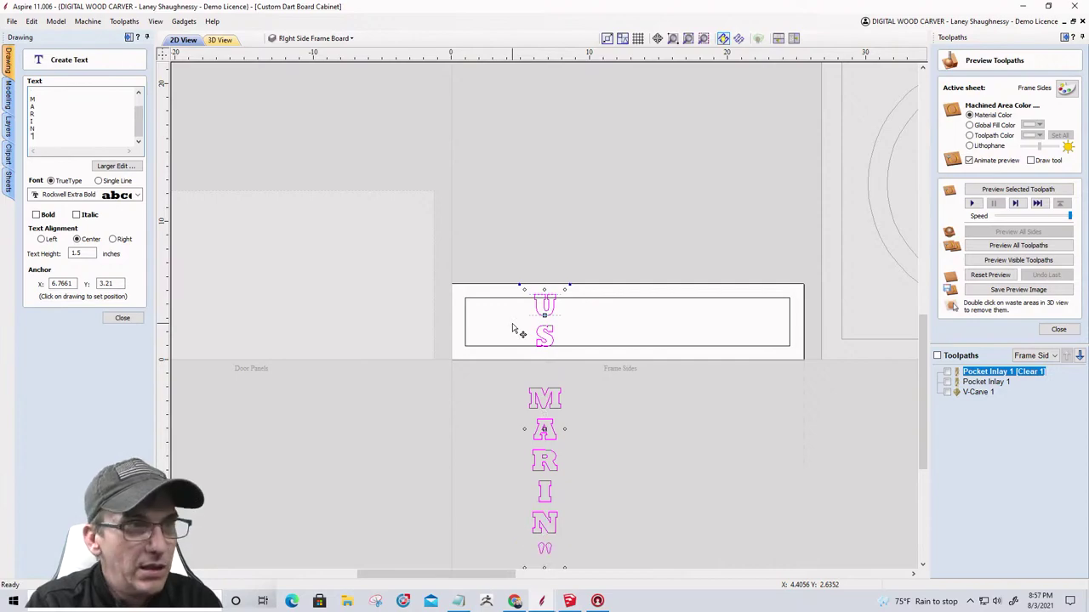
scroll(509, 329, down, 1)
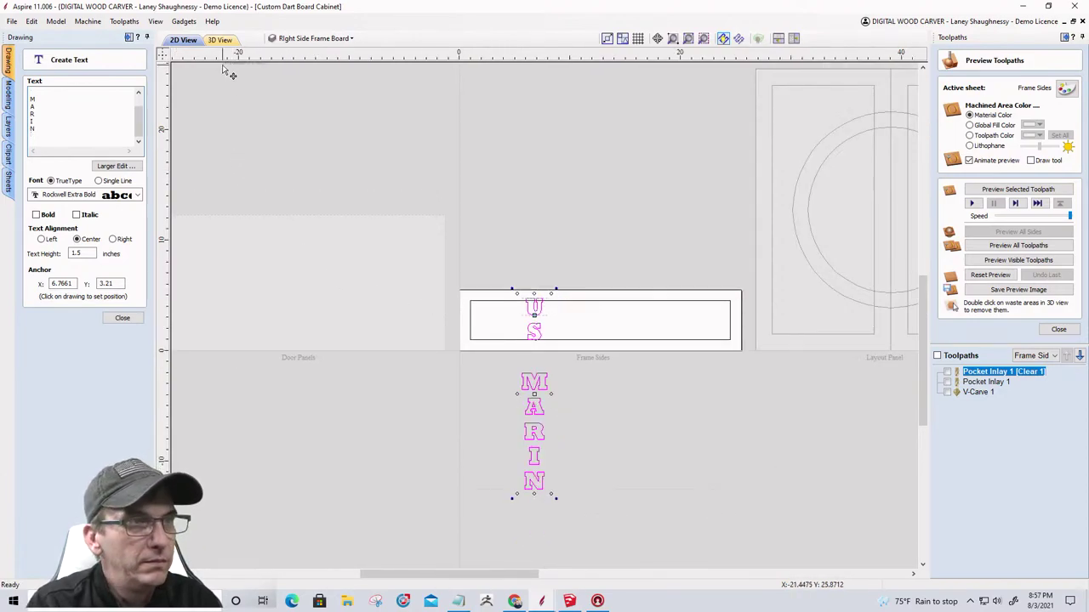
text(E )
text(S)
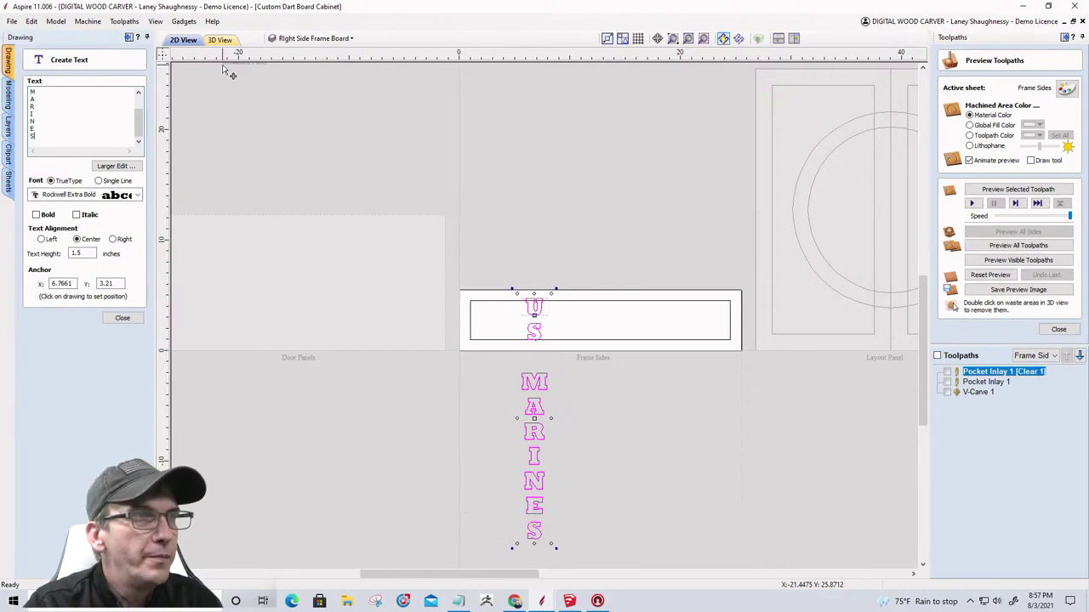
Rotate the stacked US MARINES text 90 degrees counterclockwise and move it inside the border on the Frame Sides sheet.
scroll(531, 520, up, 2)
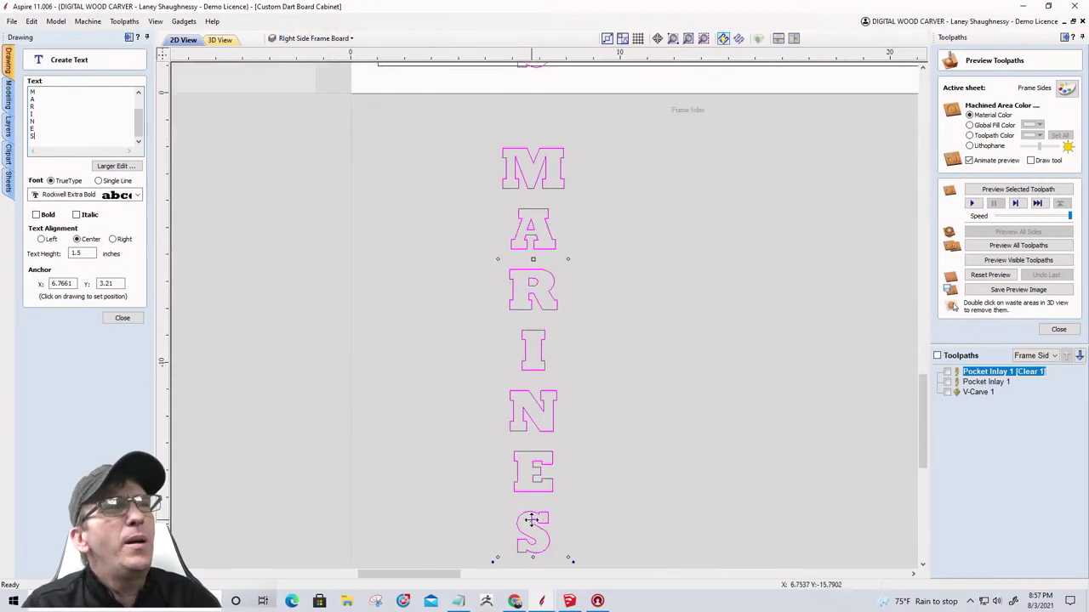
scroll(530, 521, down, 2)
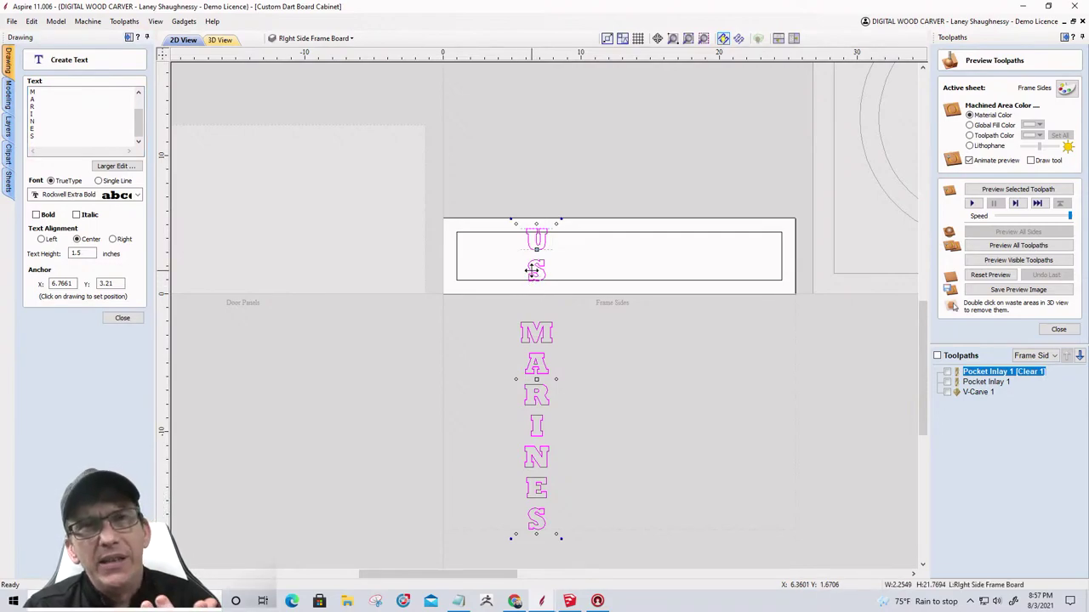
scroll(566, 478, up, 3)
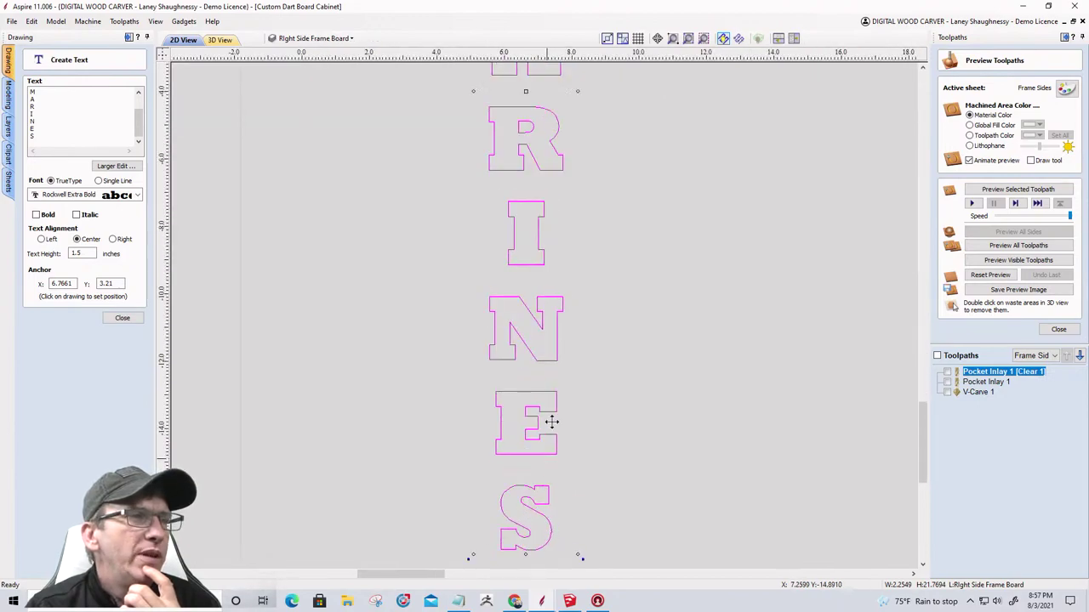
scroll(551, 420, down, 2)
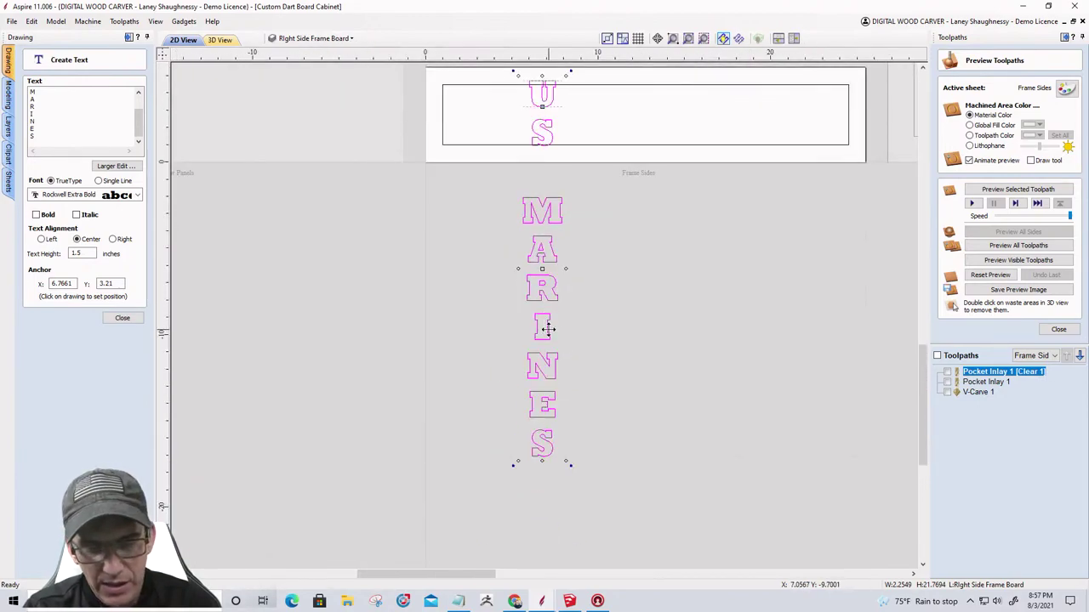
drag(548, 329, 561, 358)
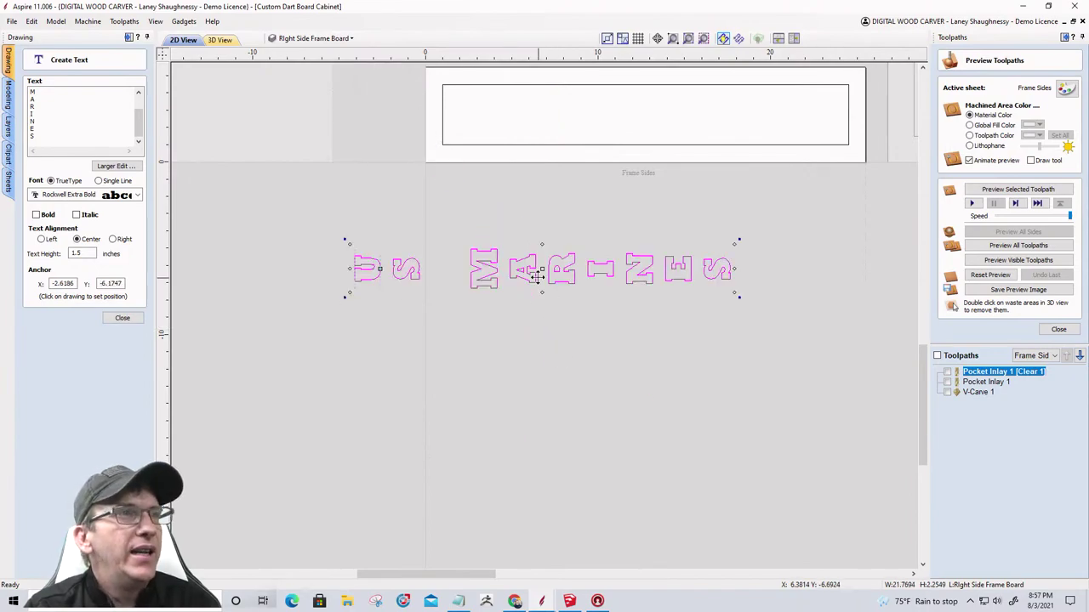
drag(534, 272, 638, 113)
Examine how the US MARINES lettering fits and is spaced within the rectangular border, especially around the US end.
scroll(645, 187, down, 2)
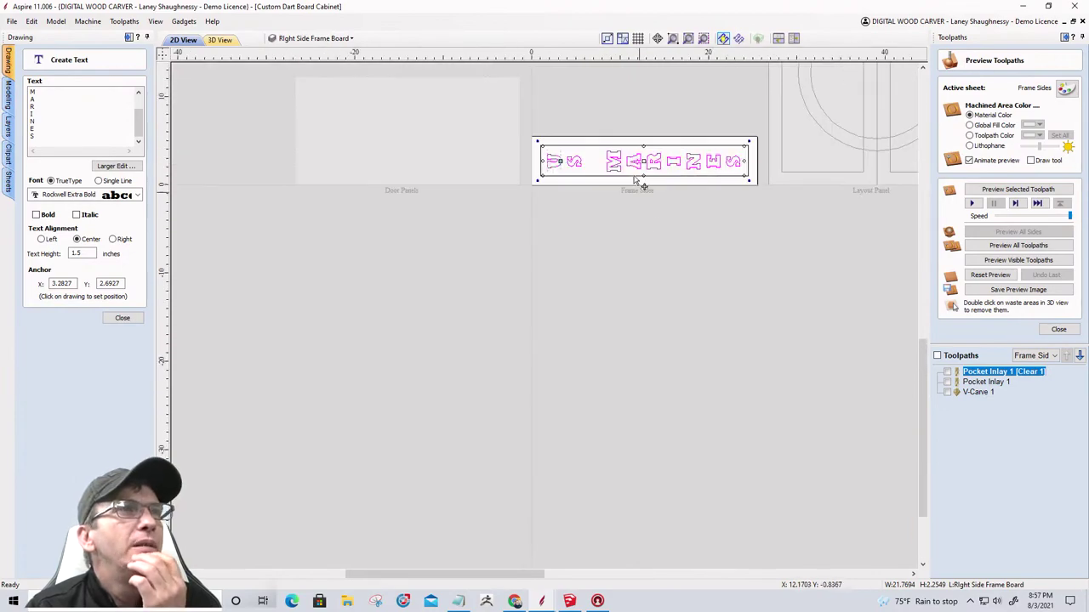
scroll(643, 171, up, 4)
scroll(510, 256, down, 1)
scroll(482, 263, up, 3)
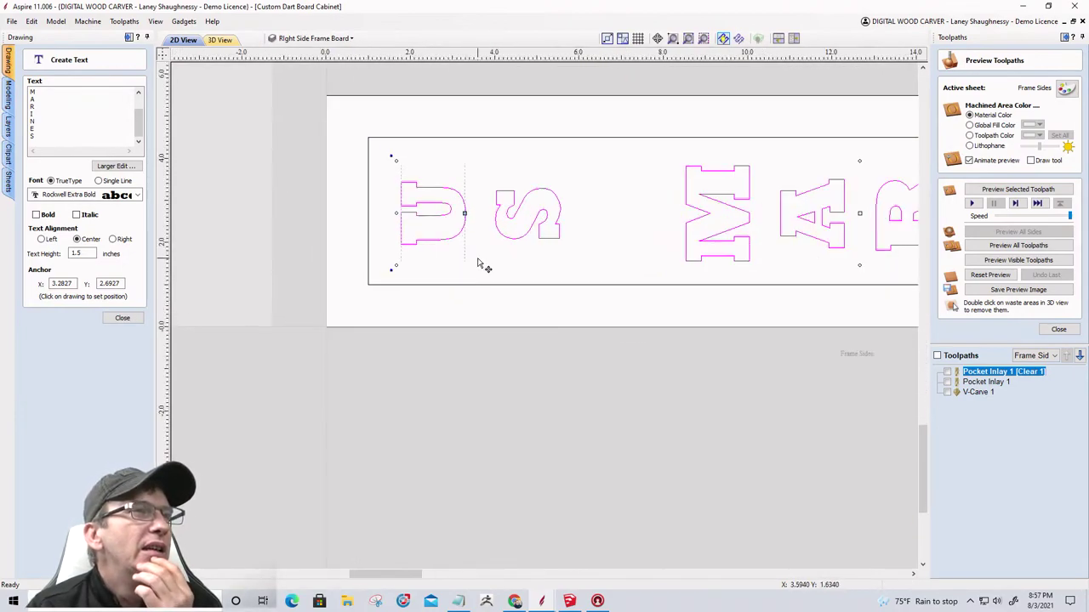
scroll(442, 213, down, 3)
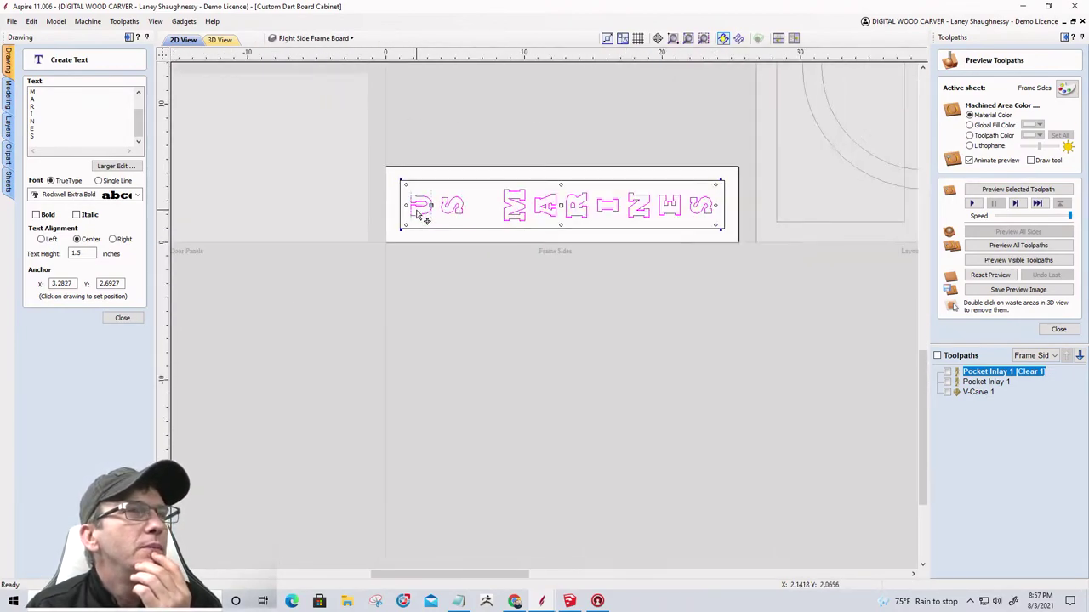
scroll(435, 209, up, 2)
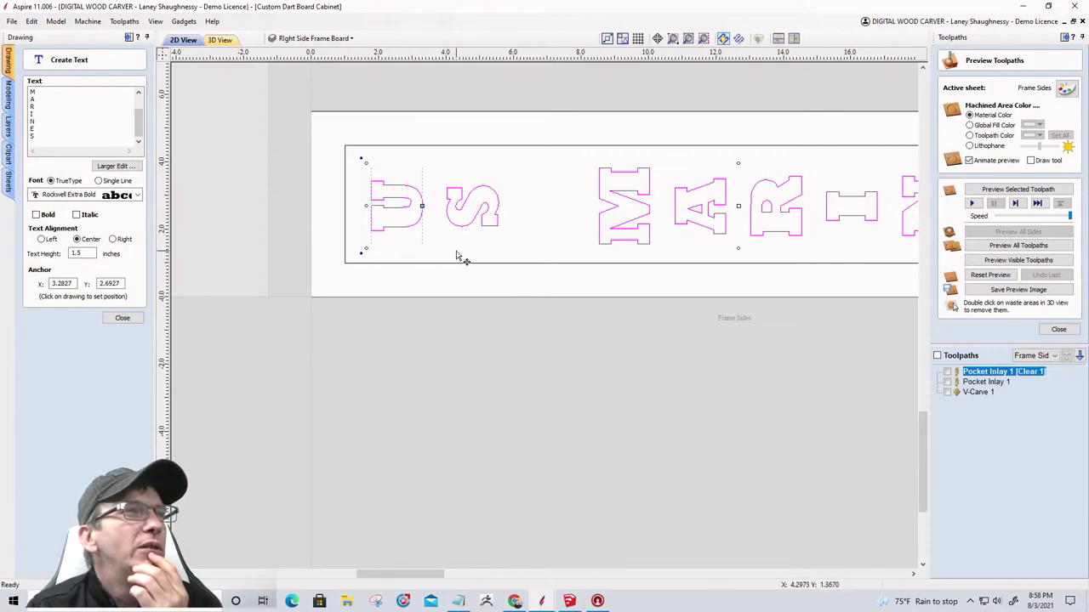
scroll(456, 256, down, 3)
scroll(440, 257, up, 3)
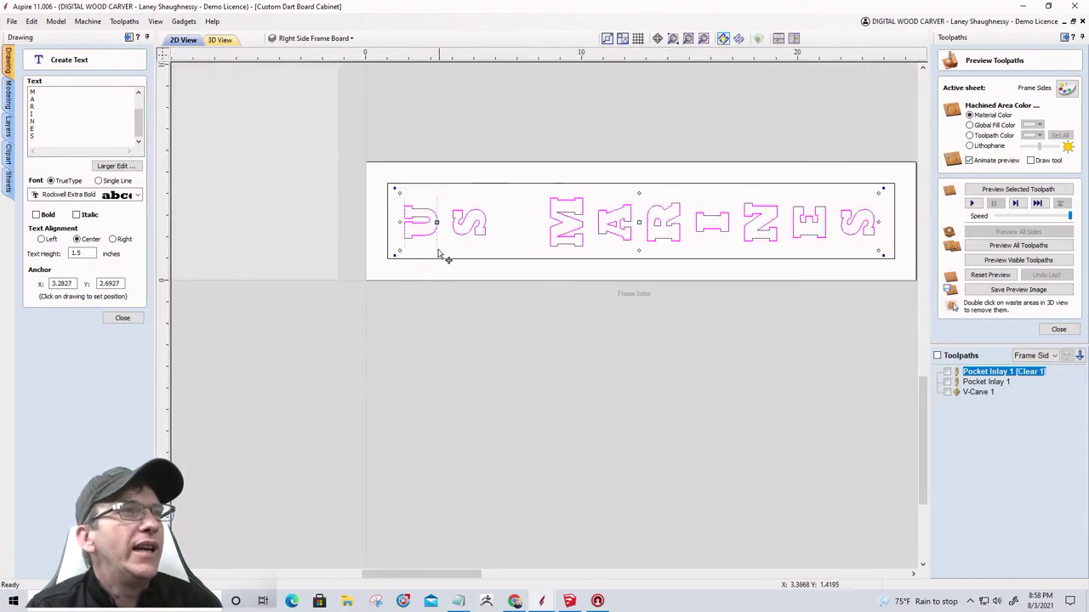
Finish the text and centre the US MARINES lettering on the material in both directions.
click(124, 319)
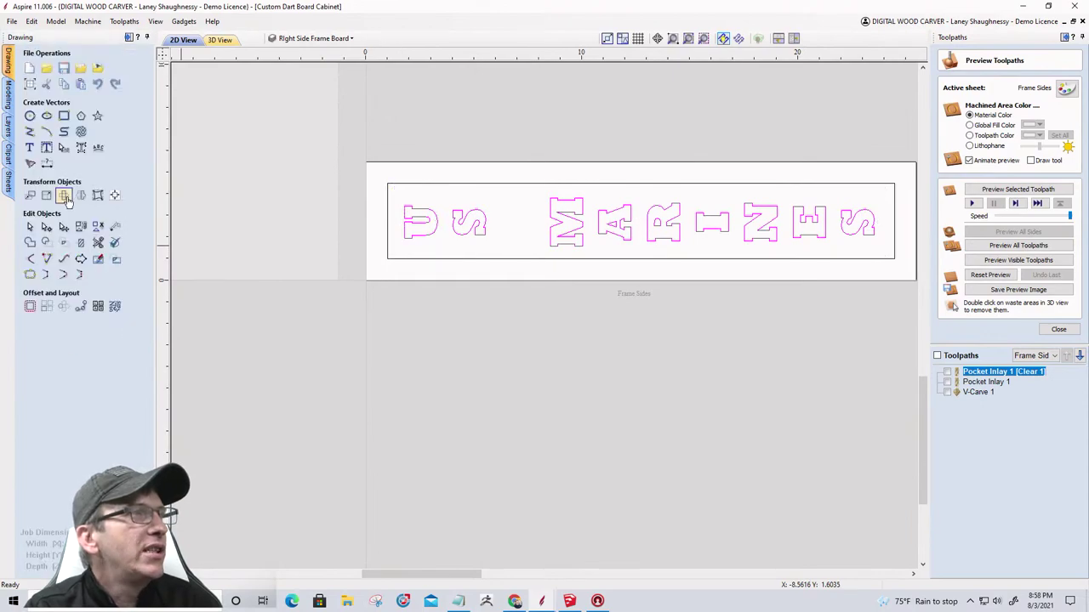
click(115, 197)
click(84, 101)
scroll(613, 272, down, 2)
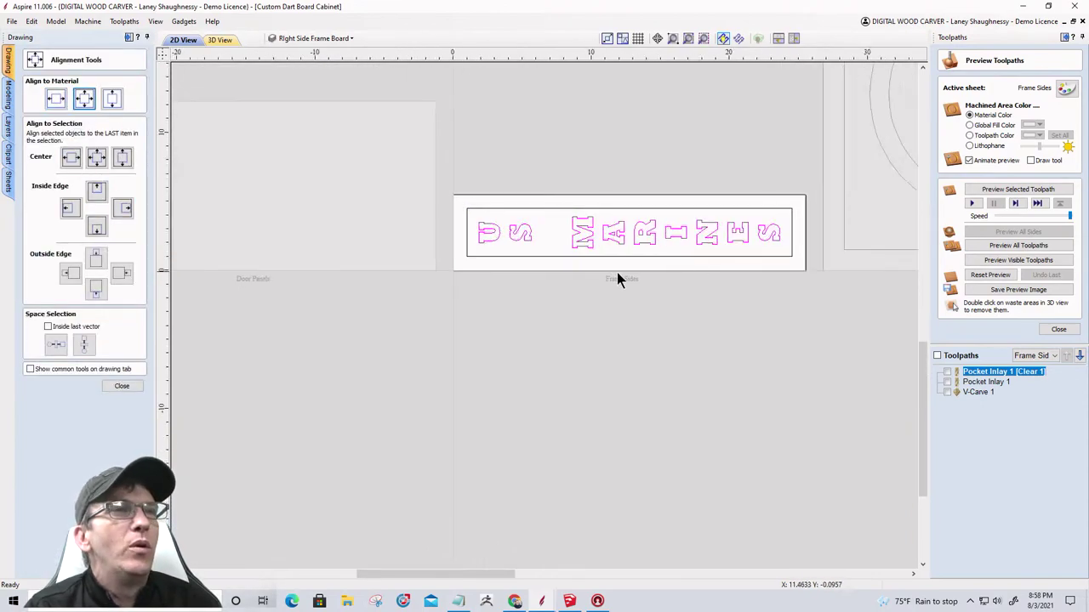
scroll(616, 273, up, 2)
scroll(535, 274, down, 1)
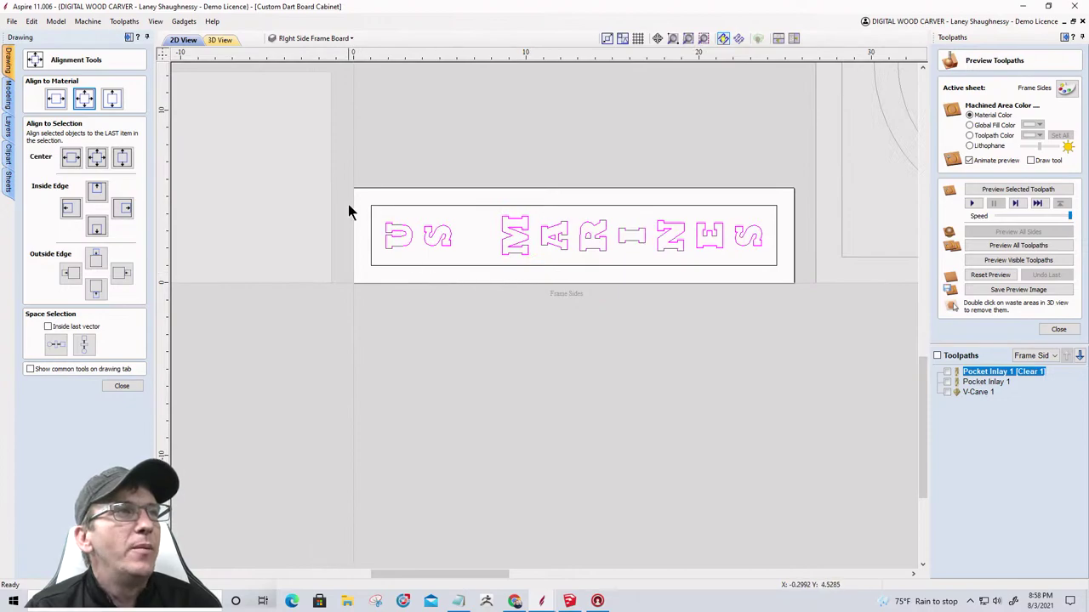
Copy the US MARINES lettering and its border to the Male Inlays sheet, then bring up the list of sheets.
drag(372, 196, 778, 272)
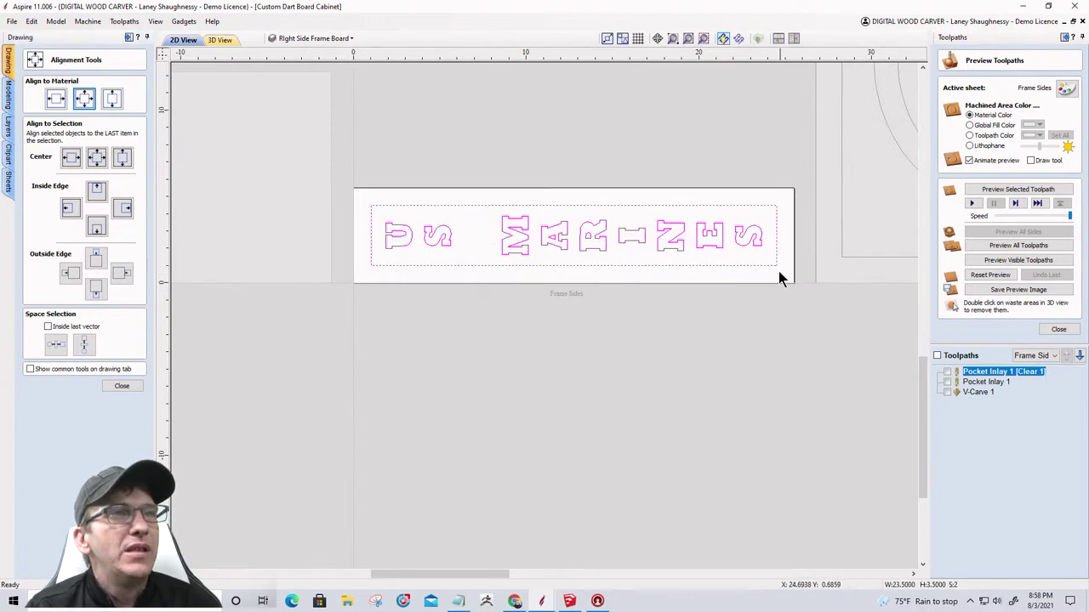
right_click(723, 263)
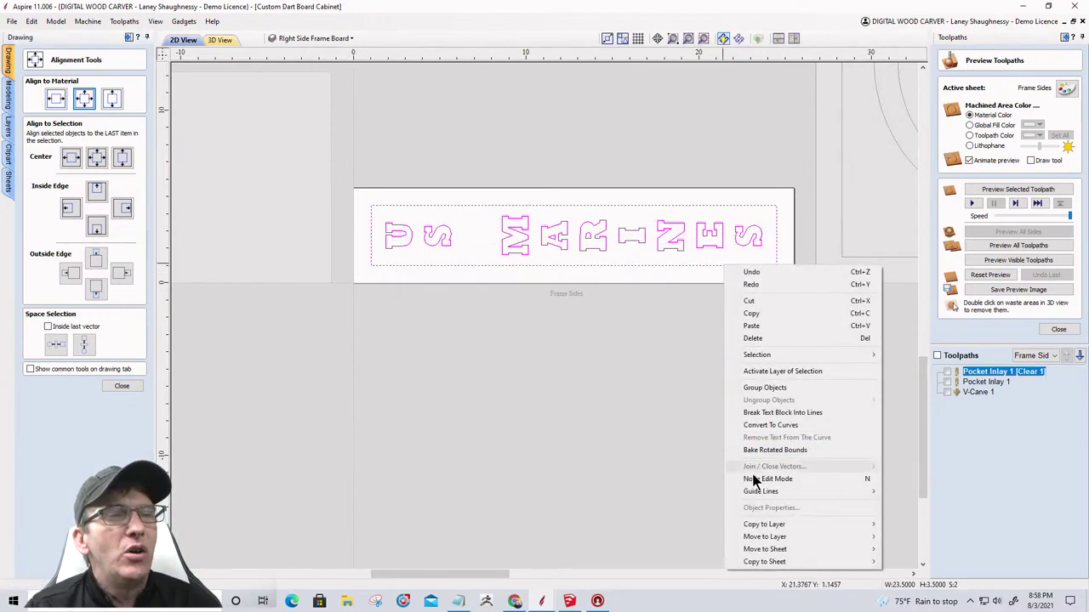
mouse_move(761, 563)
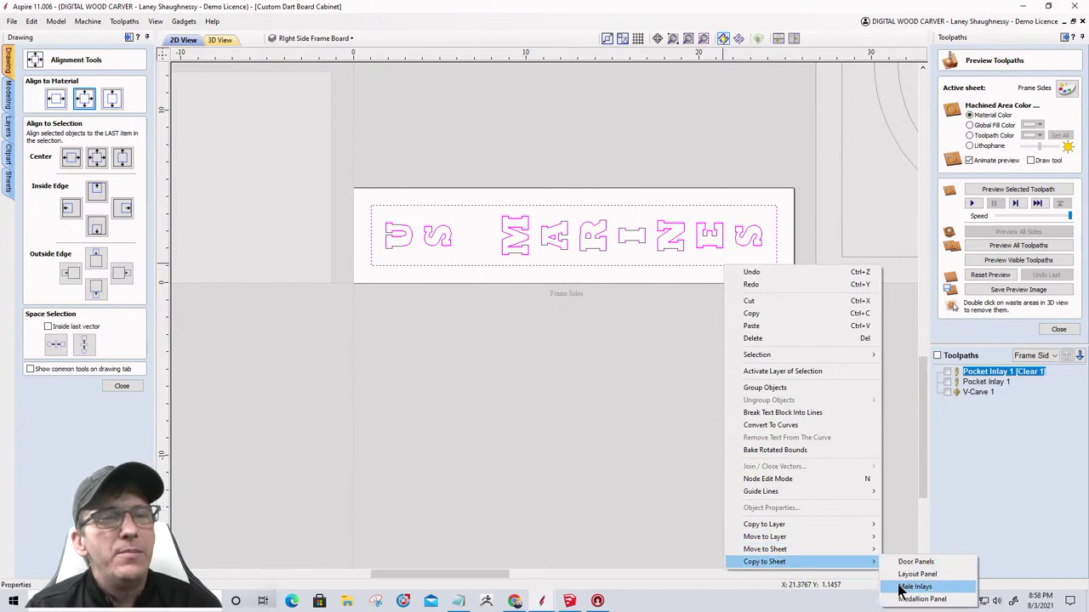
click(901, 587)
scroll(419, 350, down, 4)
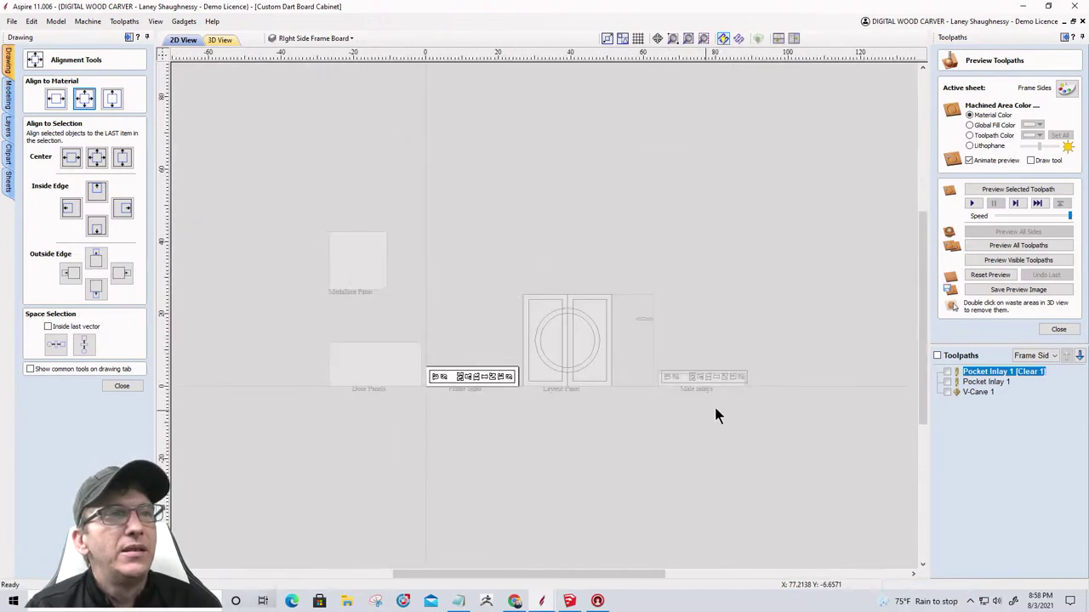
scroll(698, 380, up, 4)
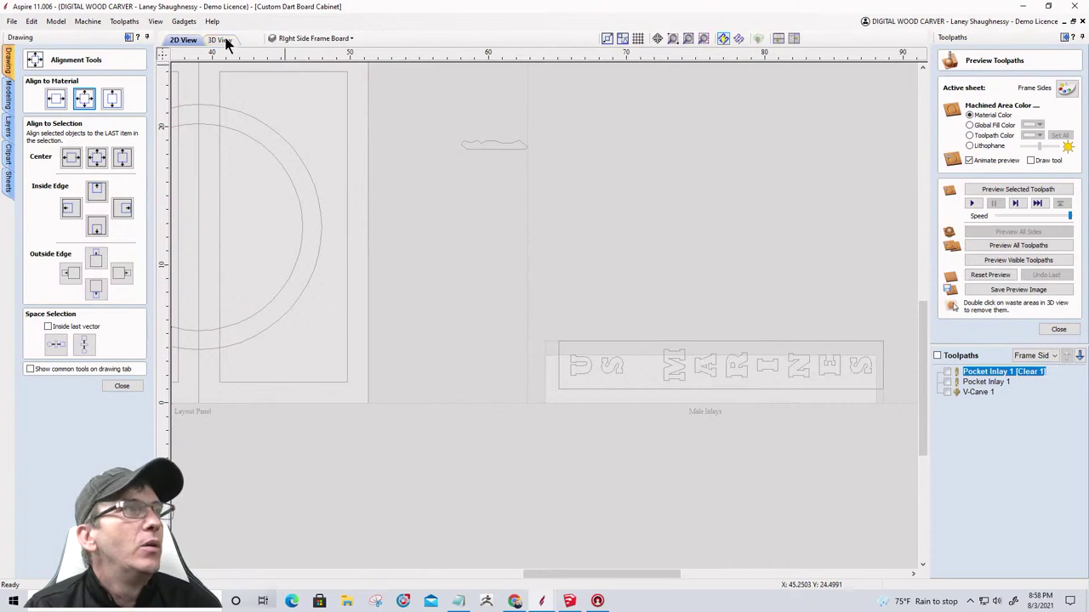
click(121, 385)
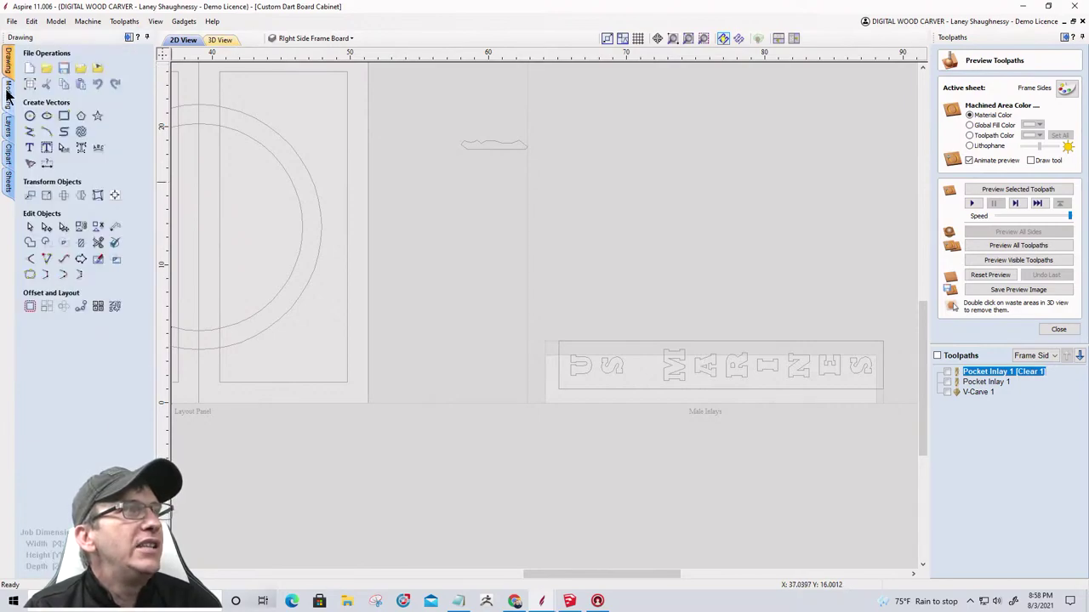
click(8, 176)
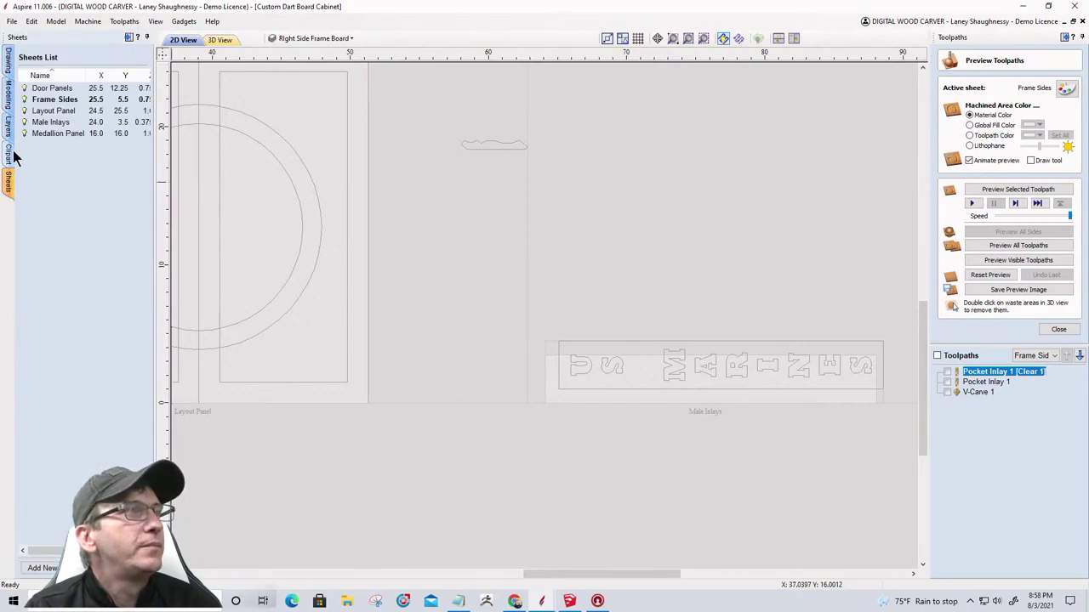
Activate the Male Inlays sheet and centre the US MARINES lettering and its border on the material in both directions.
click(41, 121)
right_click(41, 121)
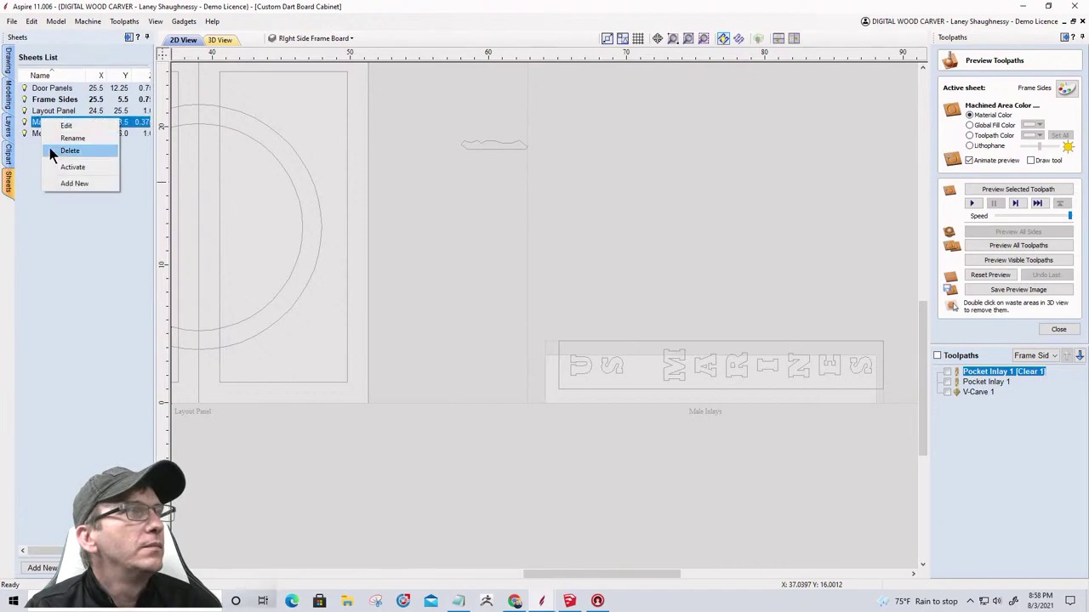
click(59, 169)
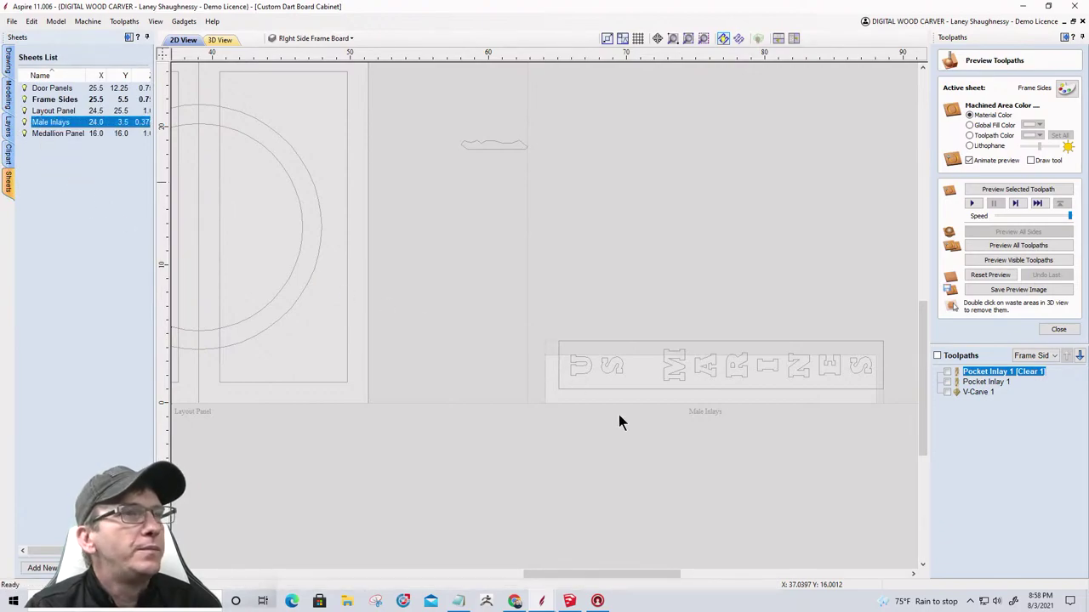
double_click(59, 124)
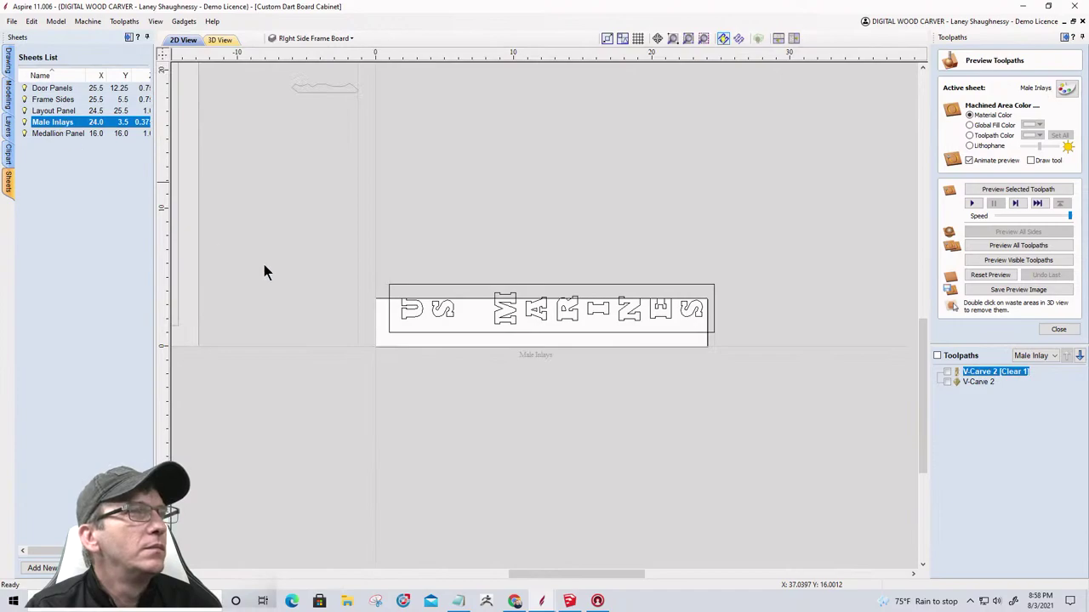
key(ctrl+a)
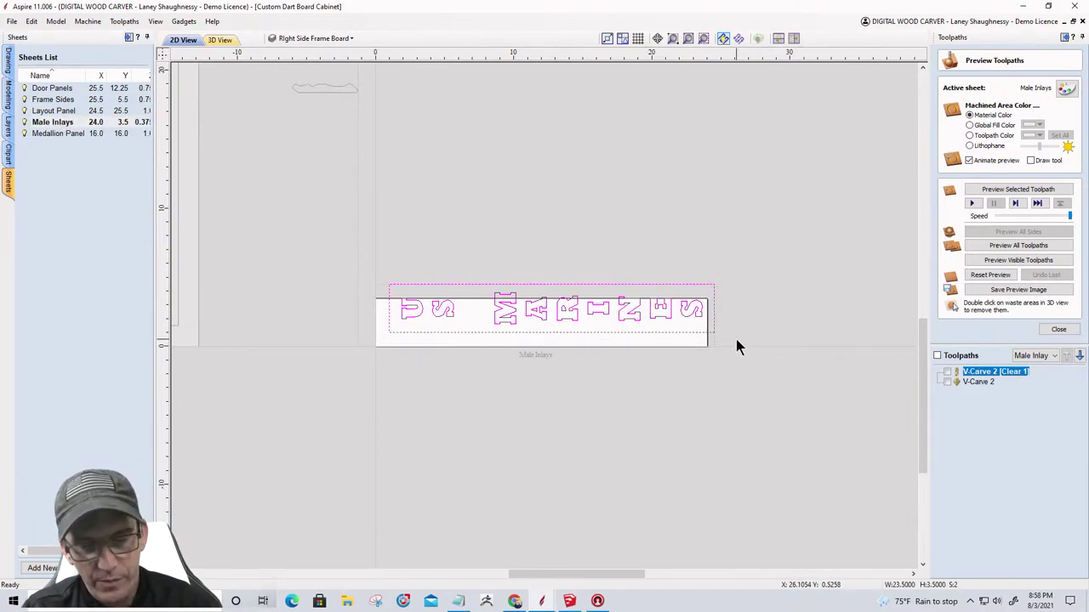
click(8, 64)
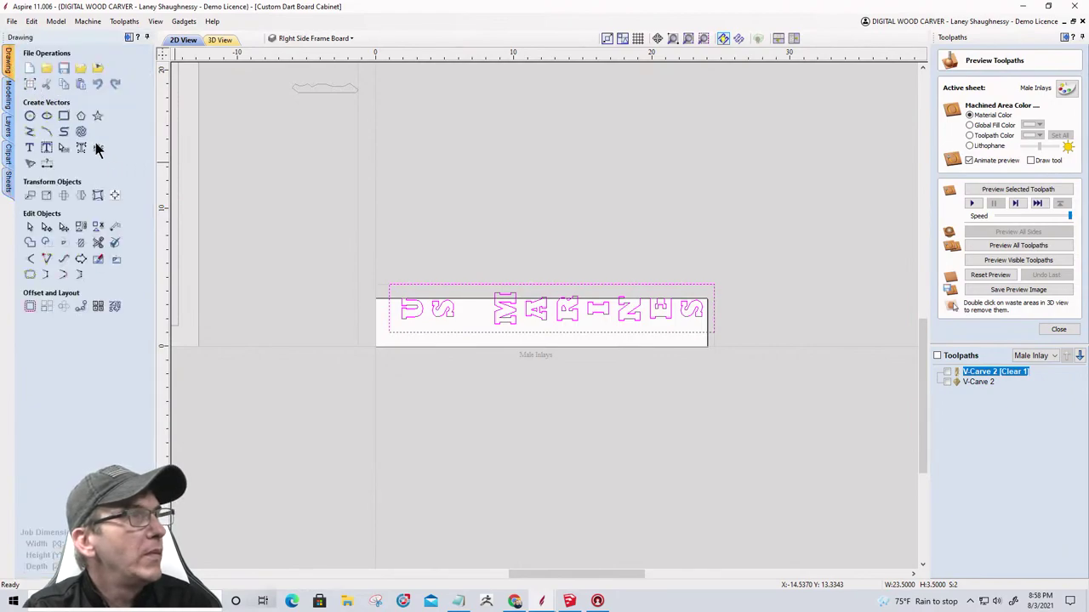
click(114, 194)
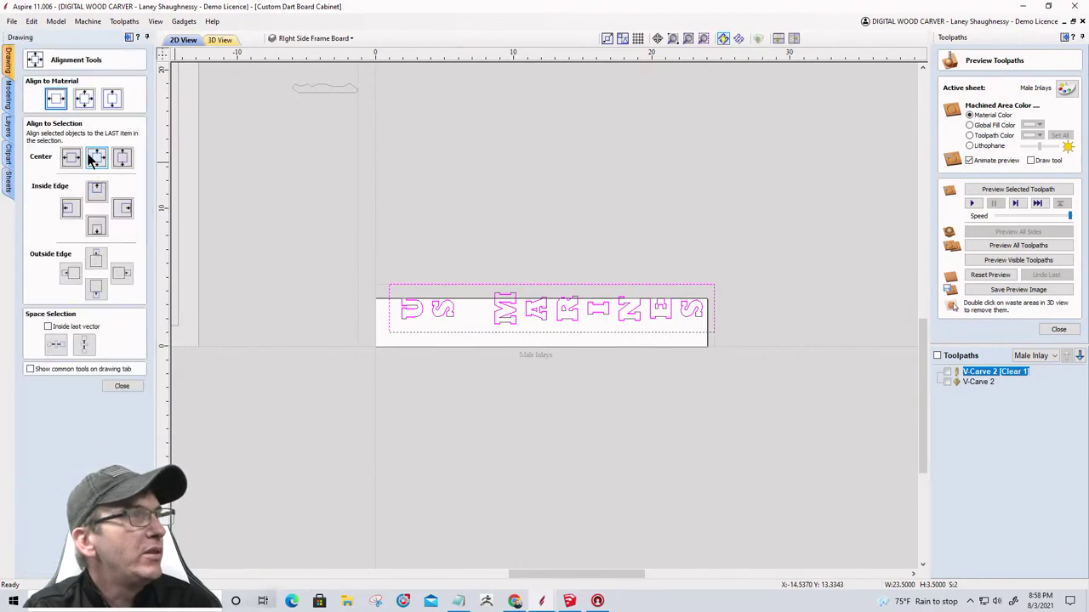
click(83, 100)
Reduce the height of the border around the US MARINES lettering to about 2.76 inches, keeping it centred on the sheet.
scroll(499, 411, up, 2)
click(330, 320)
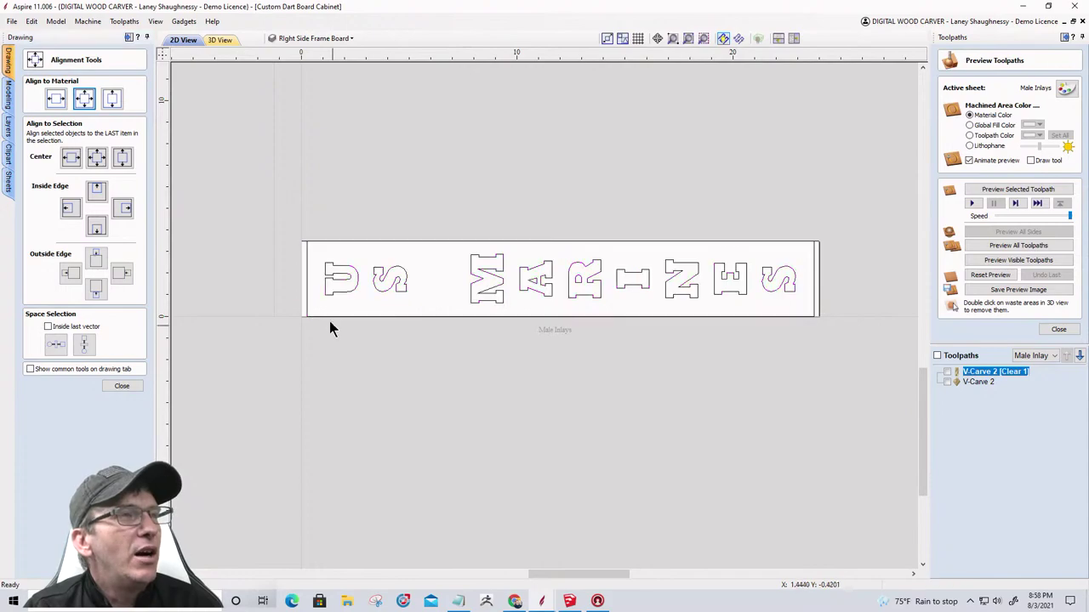
click(305, 306)
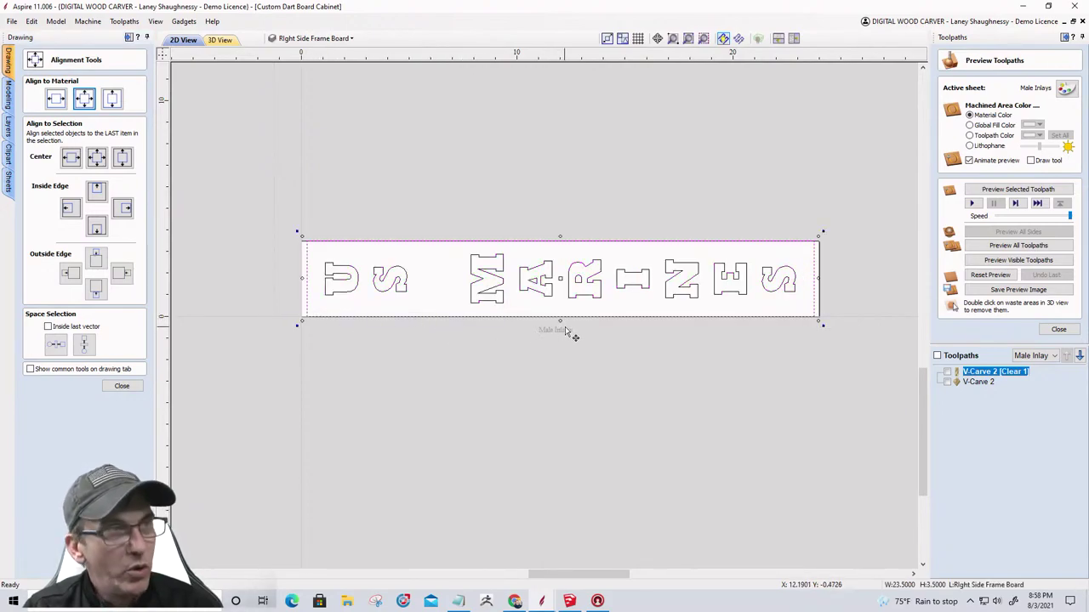
drag(557, 318, 558, 309)
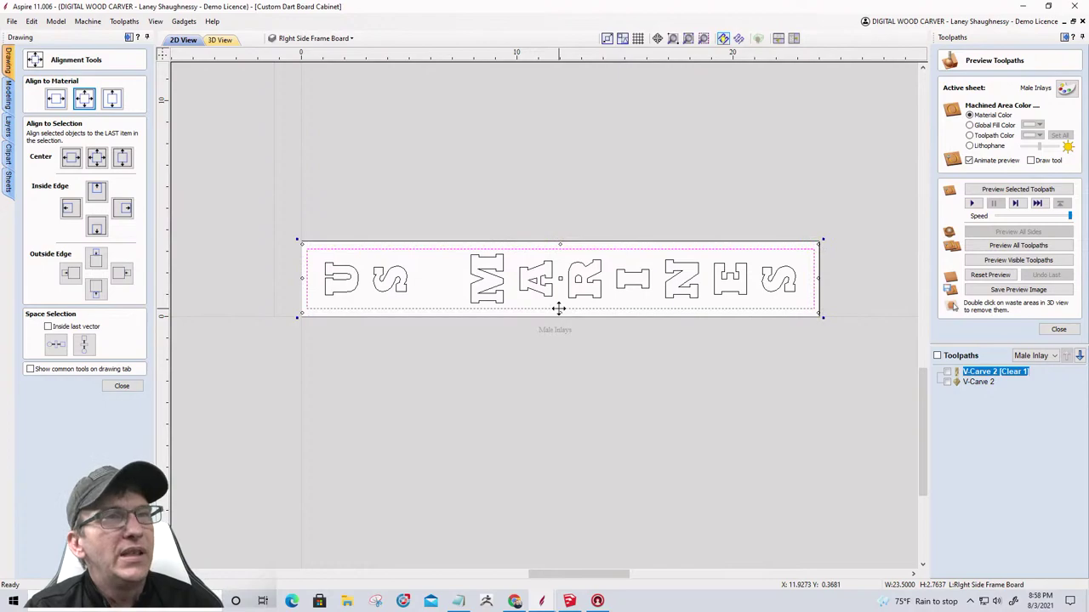
Start a V-Carve toolpath on the Male Inlays sheet and flip only the US MARINES lettering vertically within its border.
click(962, 374)
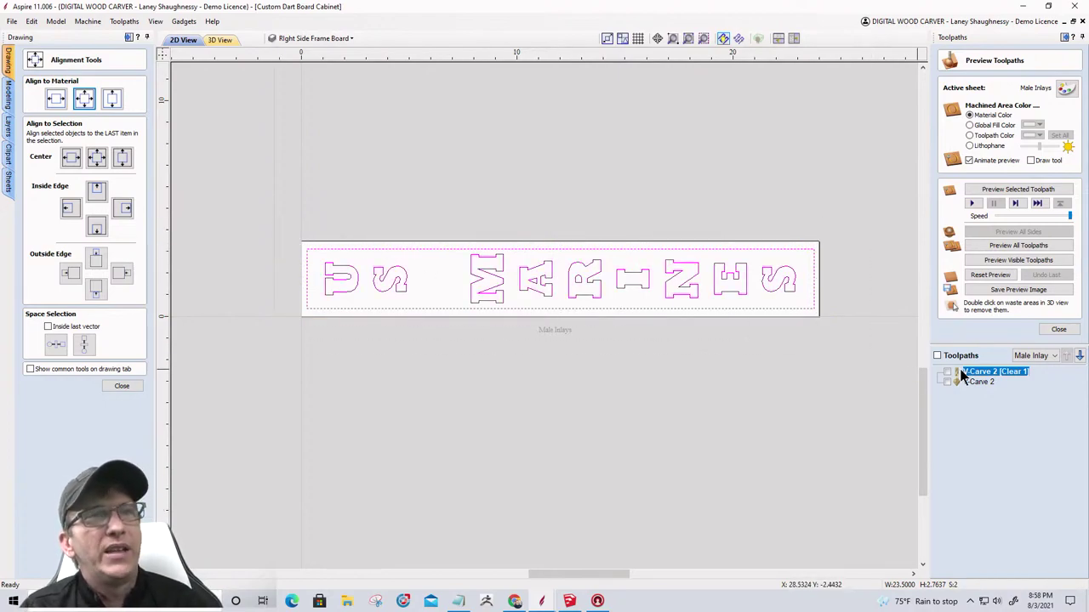
click(1063, 330)
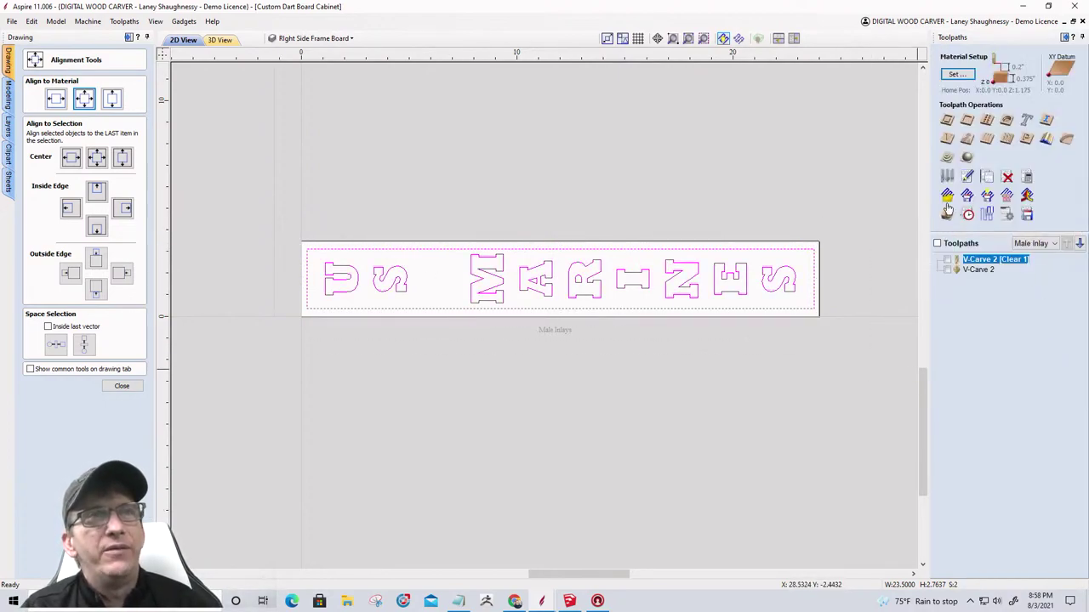
click(946, 139)
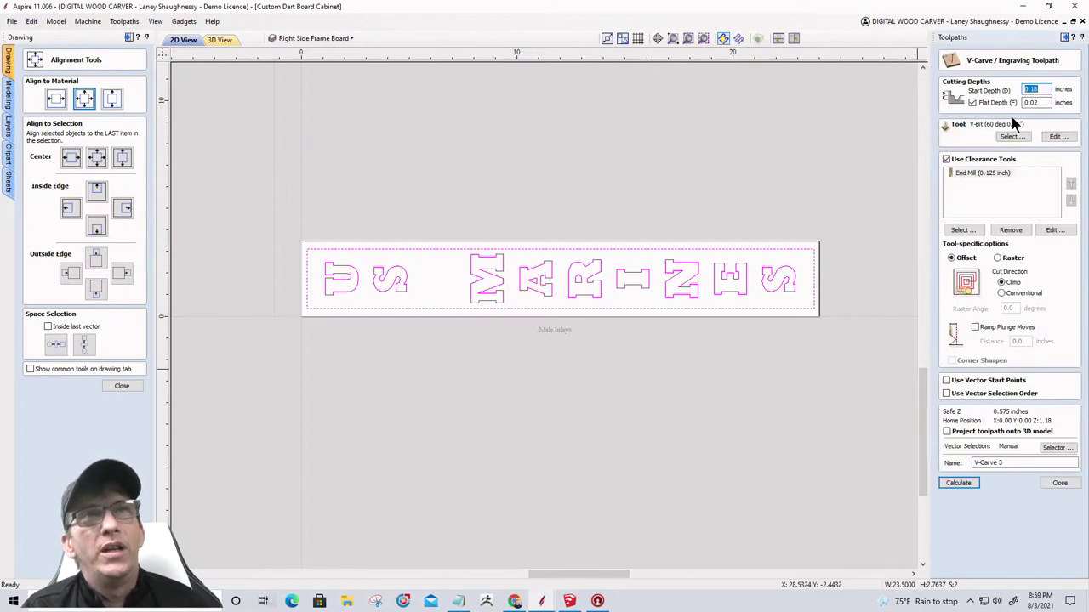
click(599, 336)
click(589, 294)
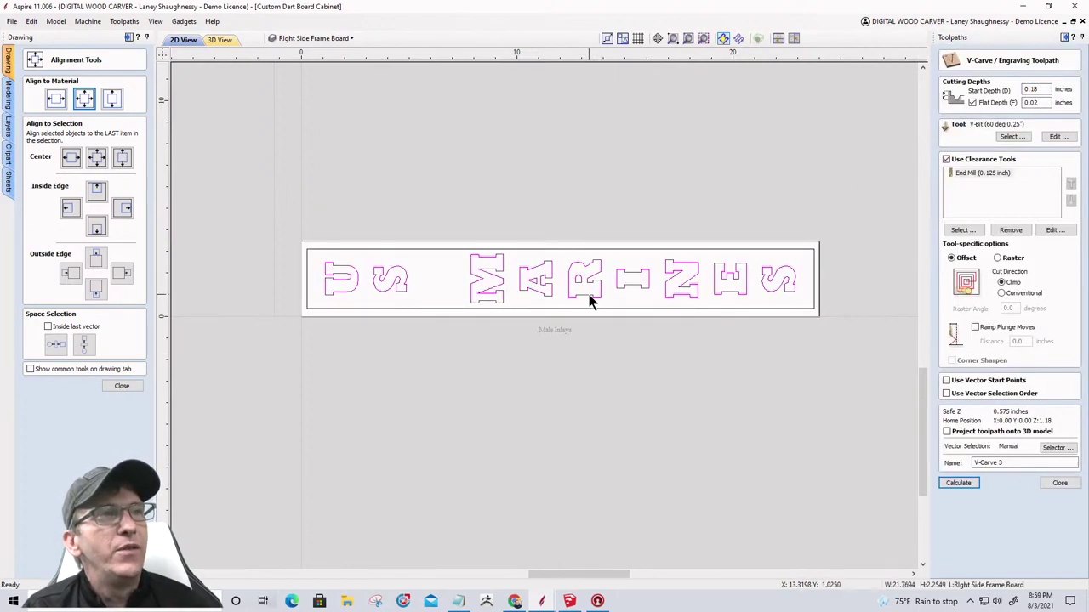
click(116, 387)
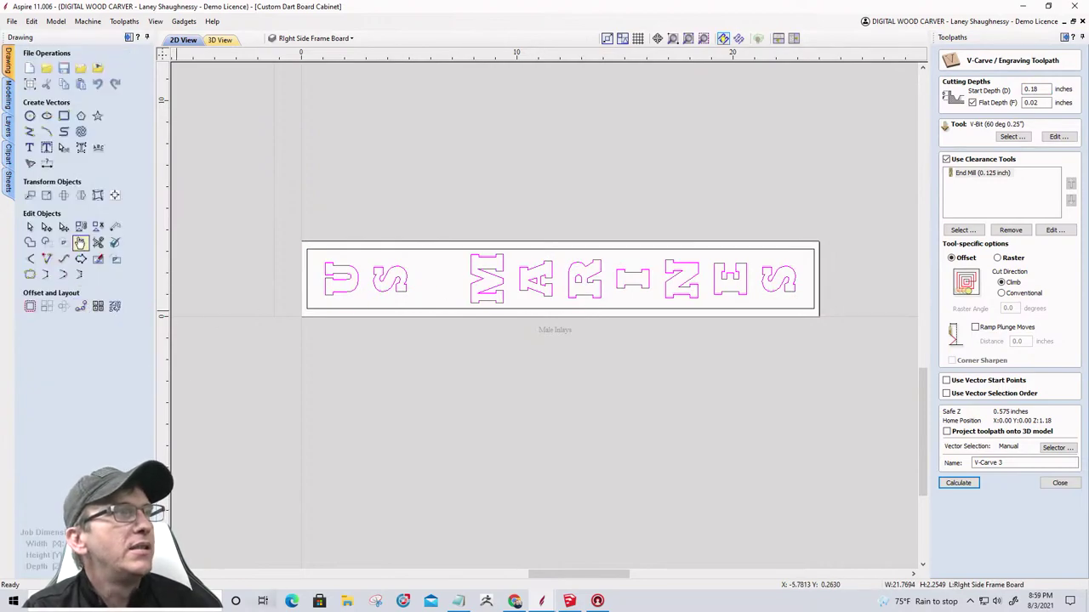
click(79, 202)
click(83, 204)
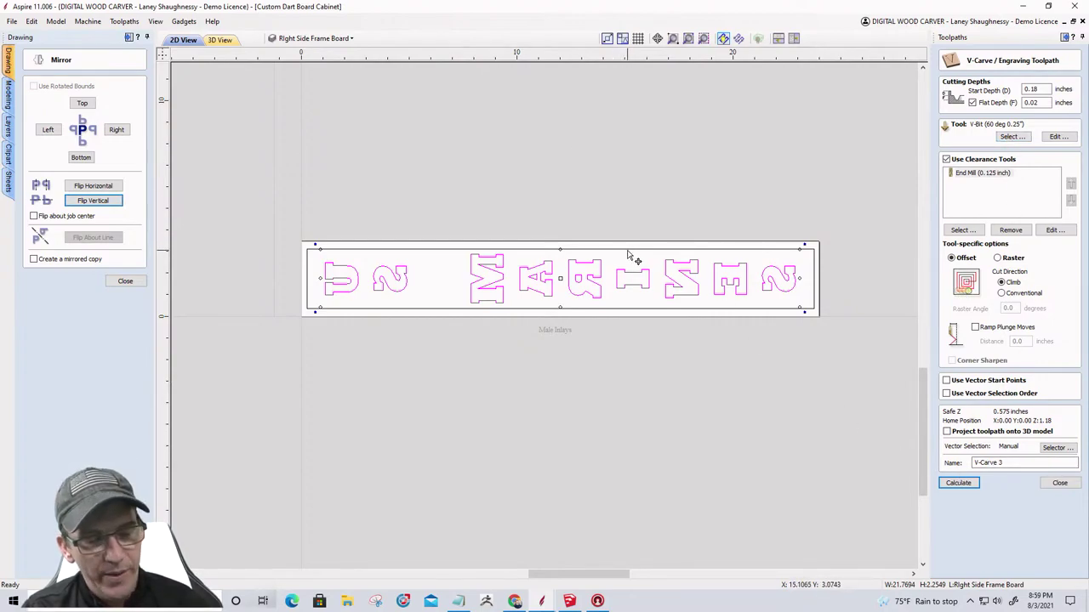
Calculate the male inlay V-Carve from the mirrored lettering and border, with 0.18 inch start and 0.02 inch flat depth, and hide its toolpaths in 2D.
click(959, 483)
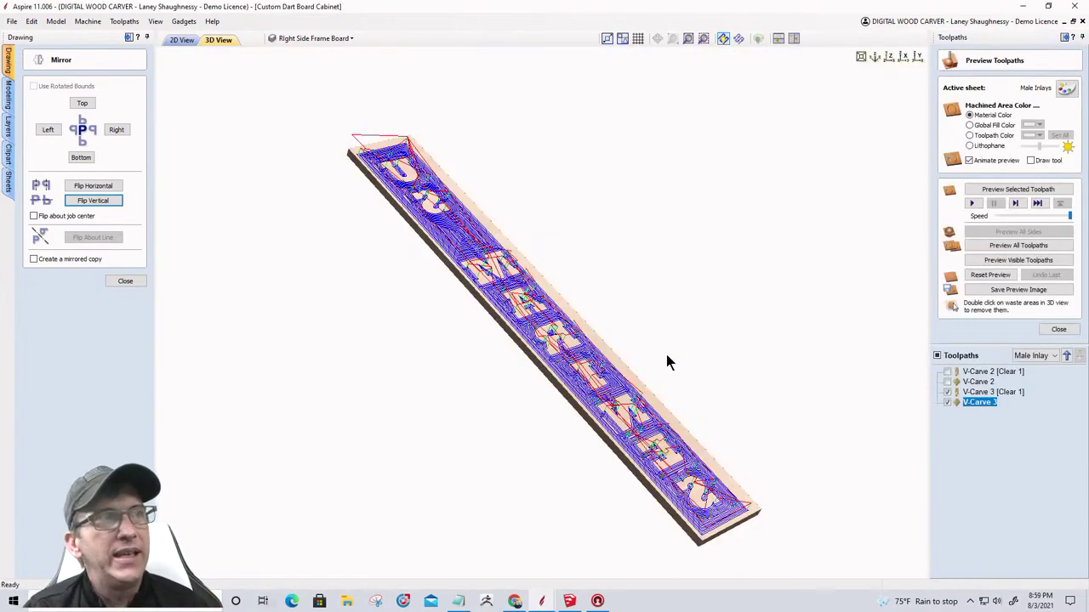
click(125, 282)
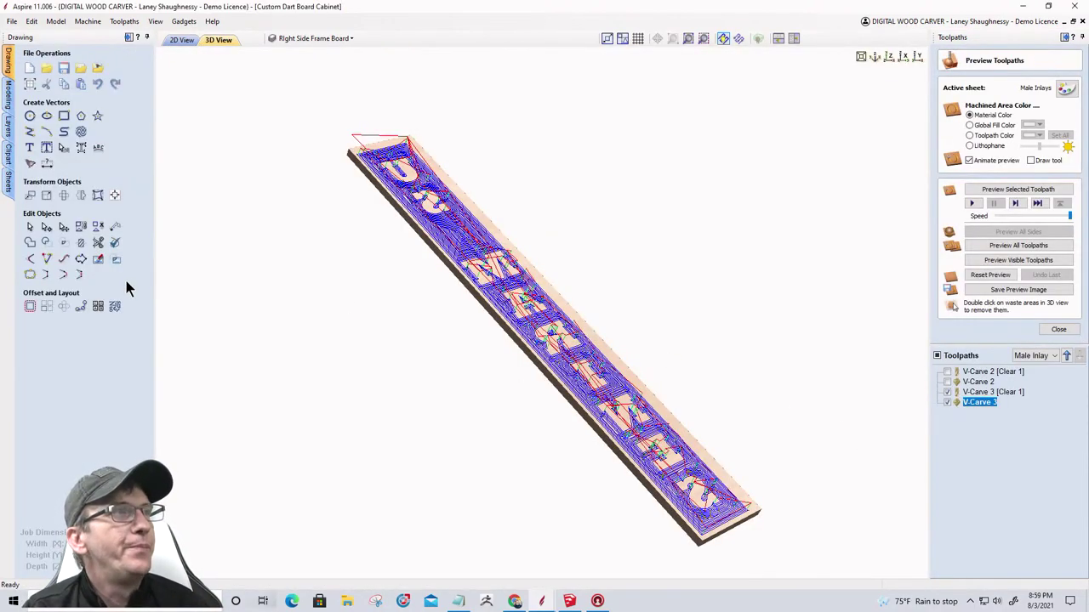
click(181, 40)
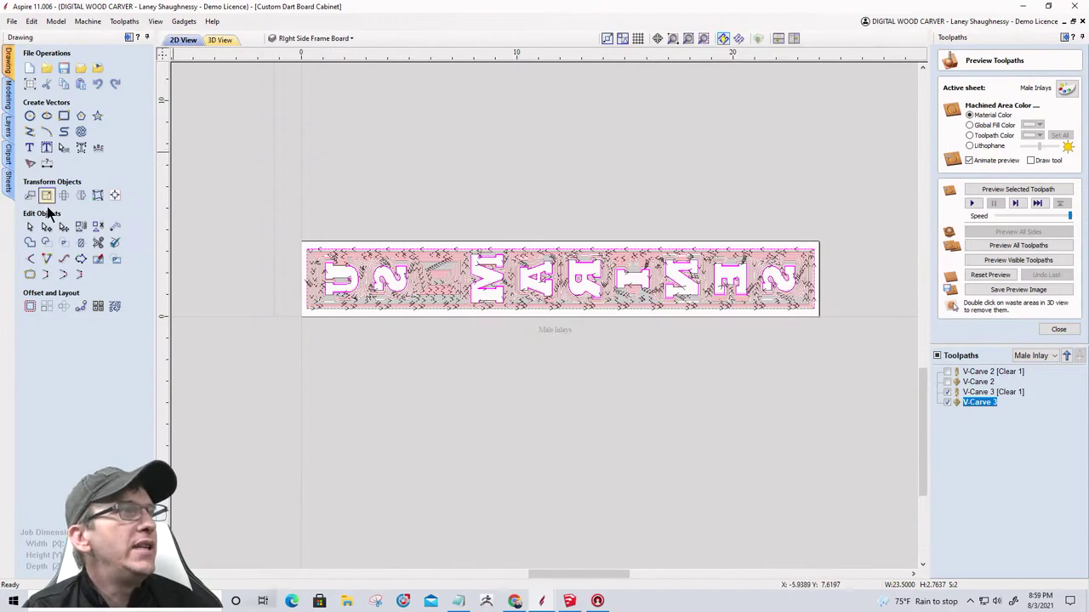
click(947, 392)
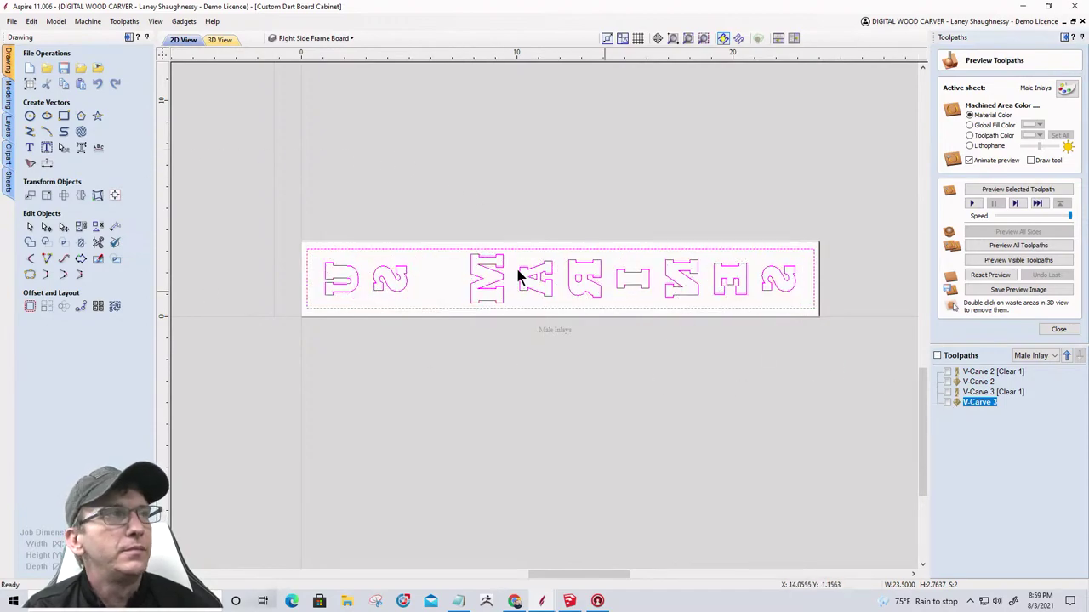
Activate the Frame Sides sheet and select only the US MARINES lettering, without the border.
click(10, 181)
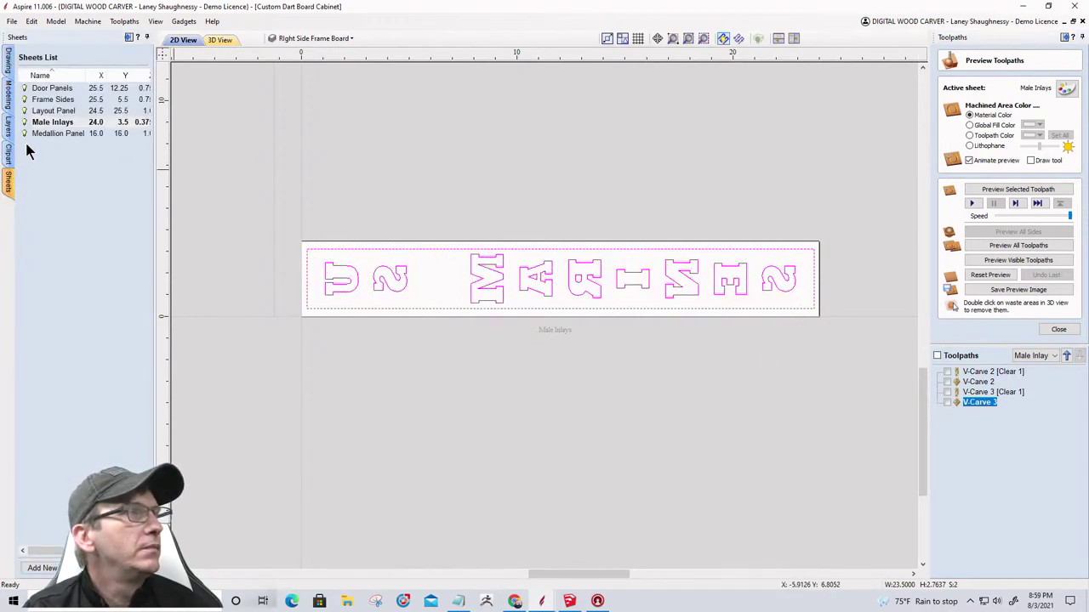
click(44, 100)
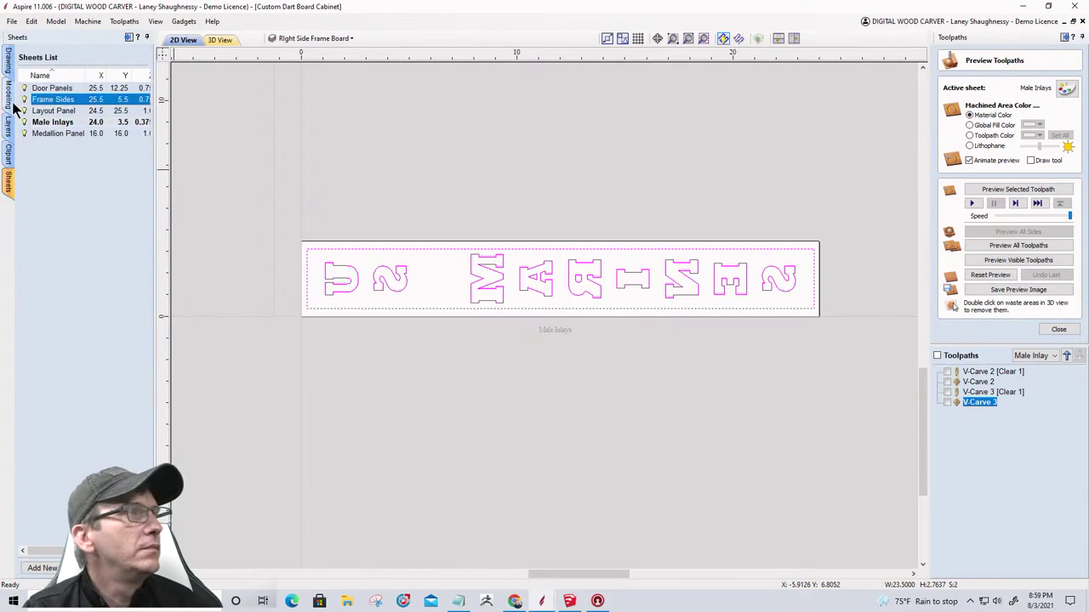
right_click(34, 100)
key(Escape)
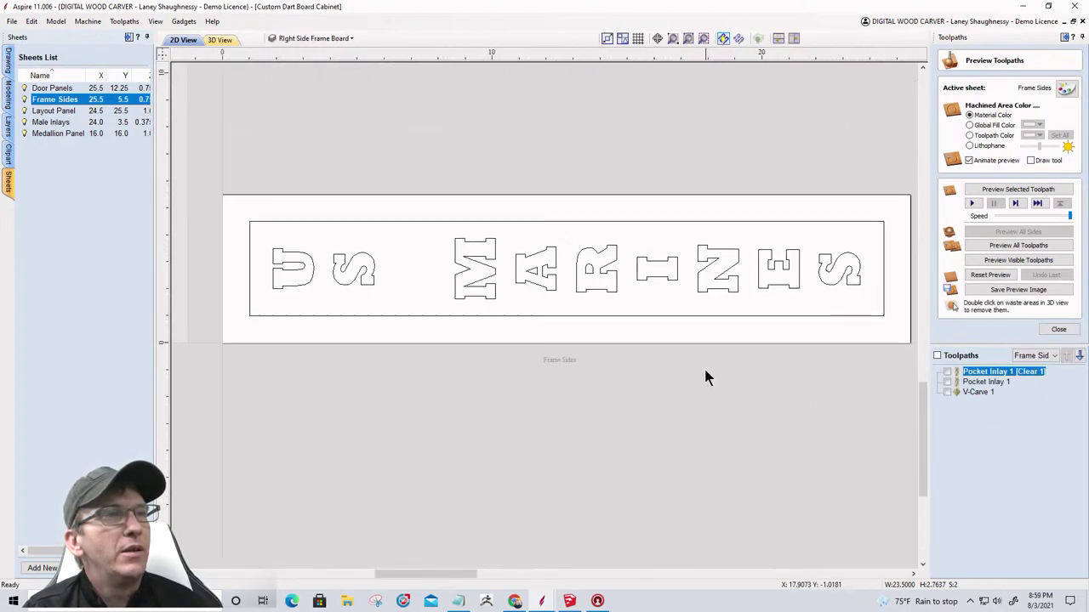
click(569, 167)
click(576, 223)
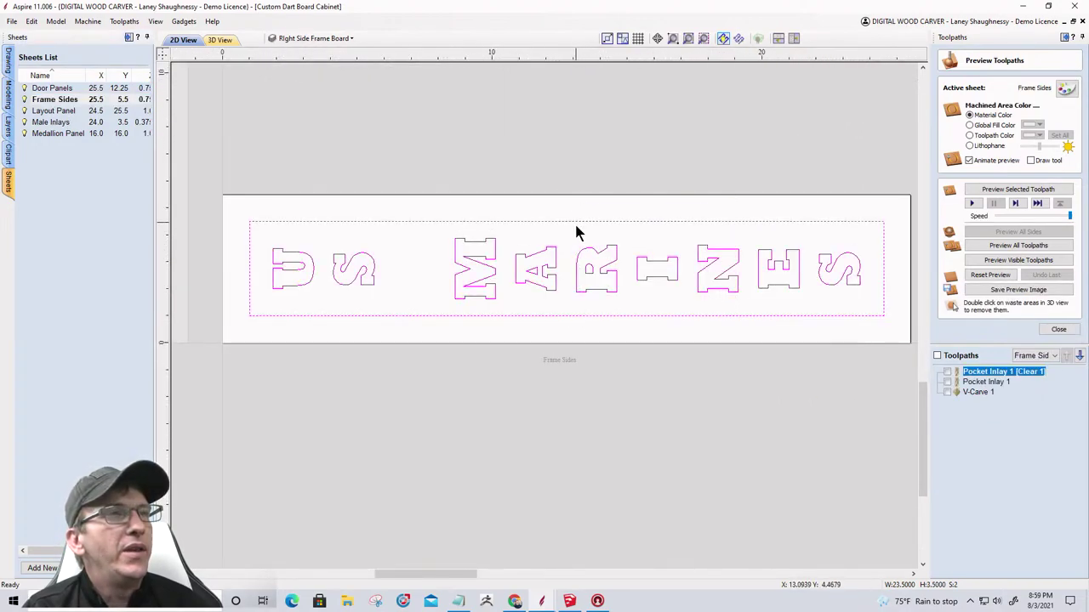
click(583, 248)
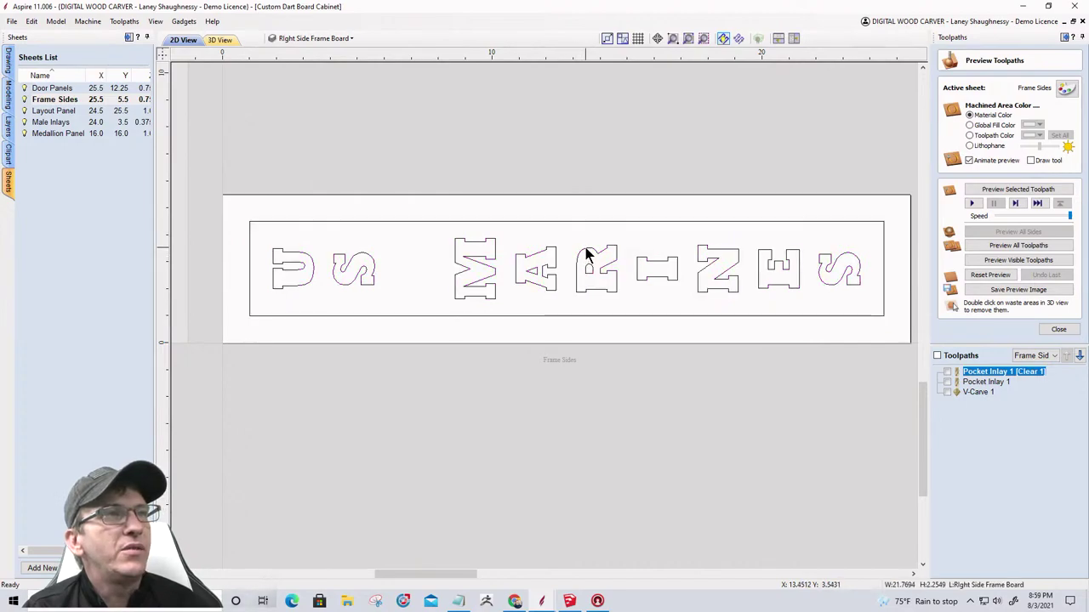
Set up a V-Carve toolpath for the lettering with 0 start depth, 0.2 inch flat depth and no clearance tool.
click(1058, 329)
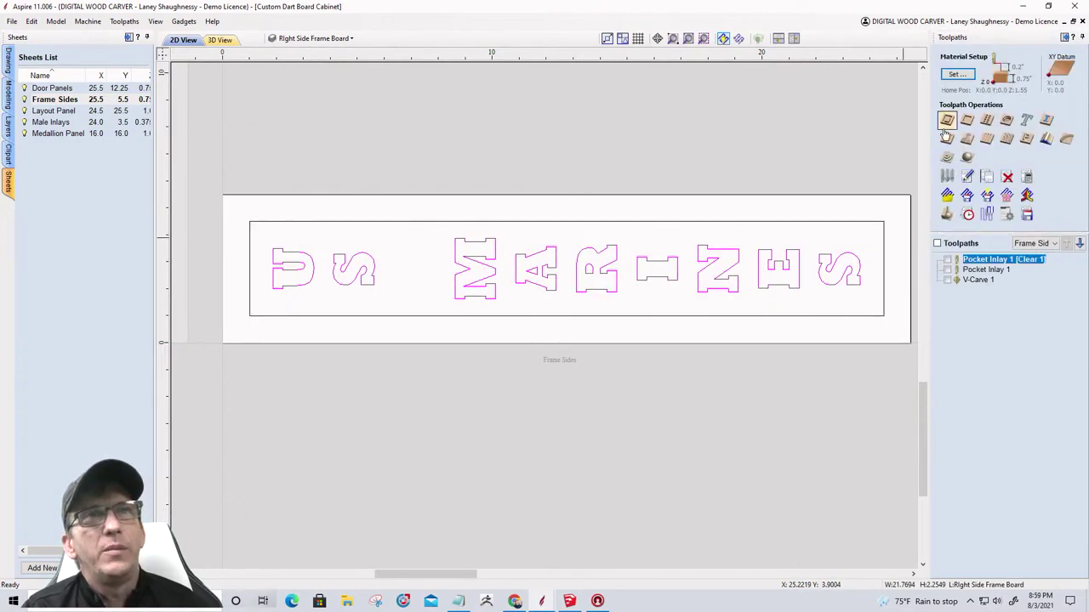
click(946, 137)
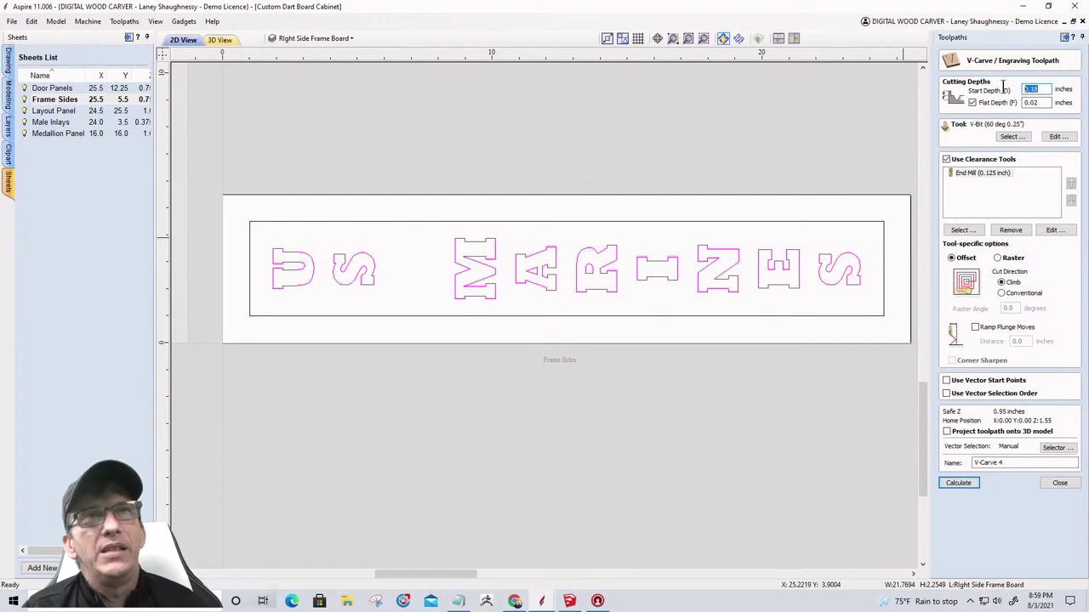
text(0)
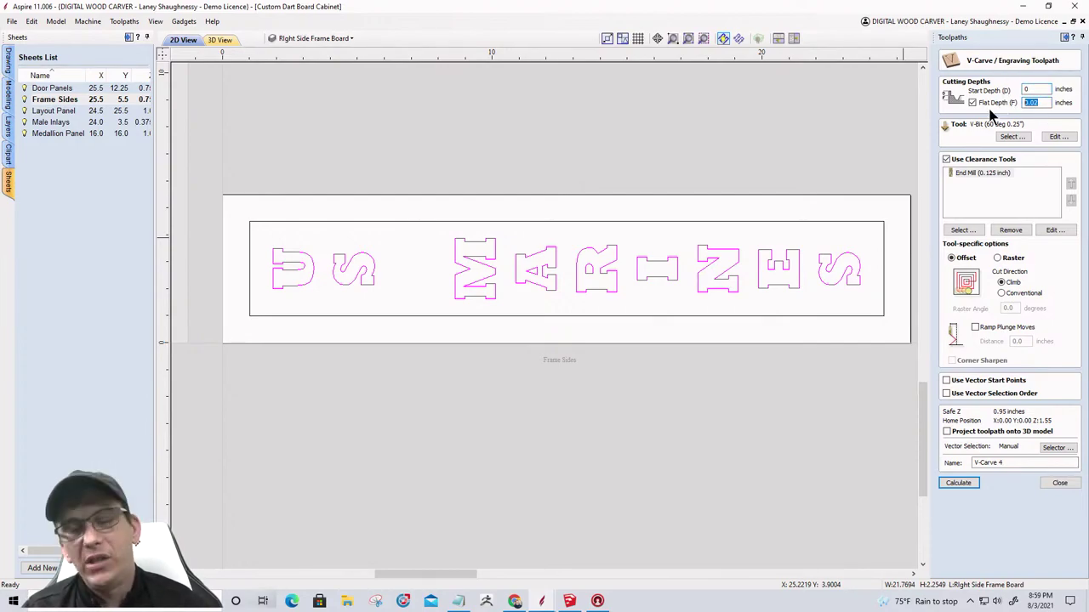
text(0.)
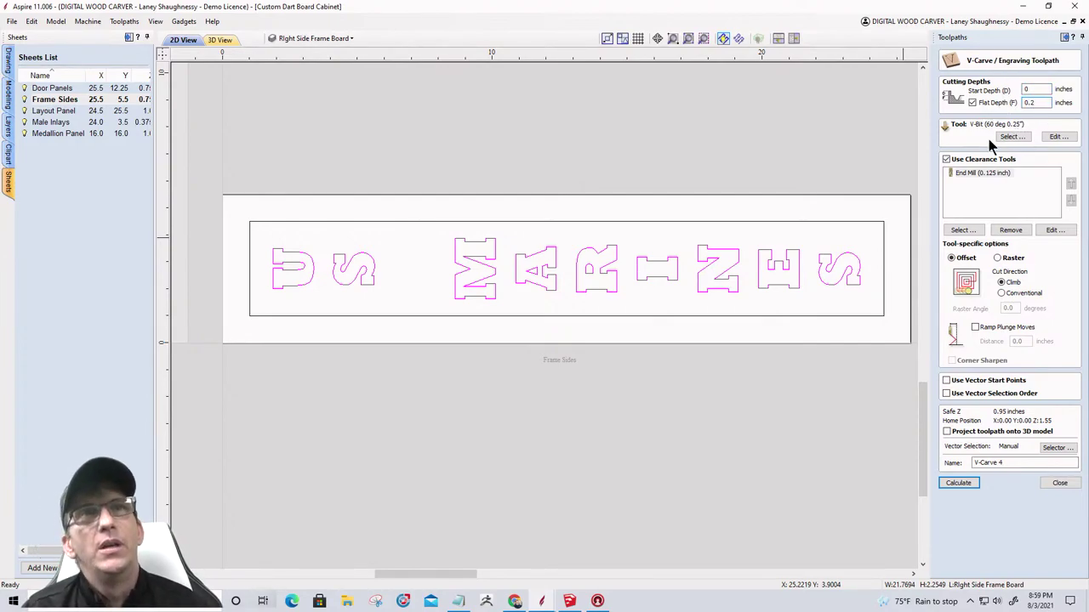
click(947, 160)
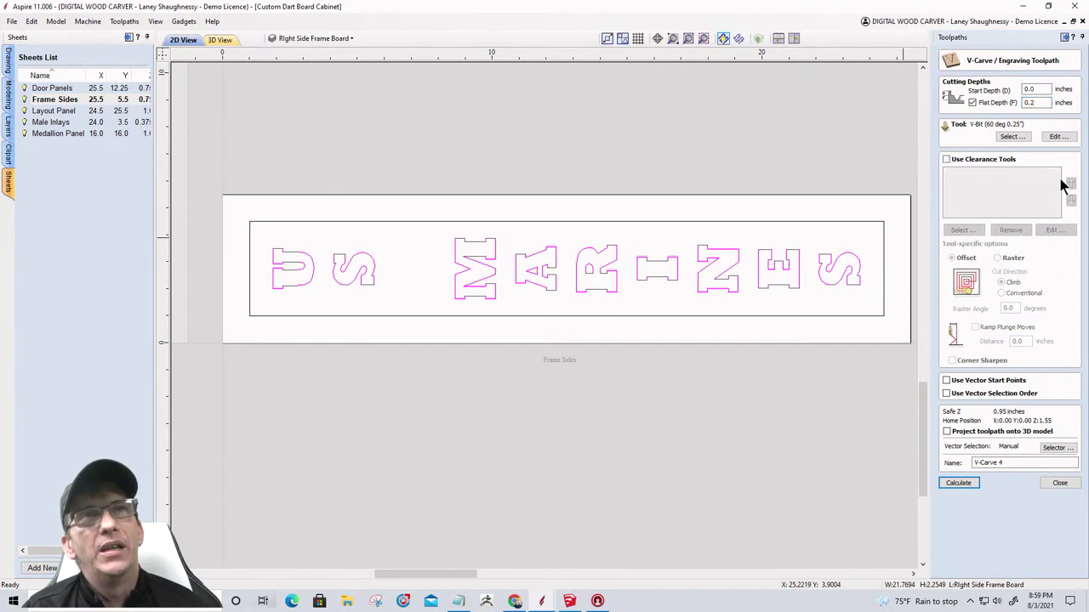
Calculate the toolpath under the name RightSideFemInlay_60DEGVBit and preview its carving on the Frame Sides board.
click(961, 483)
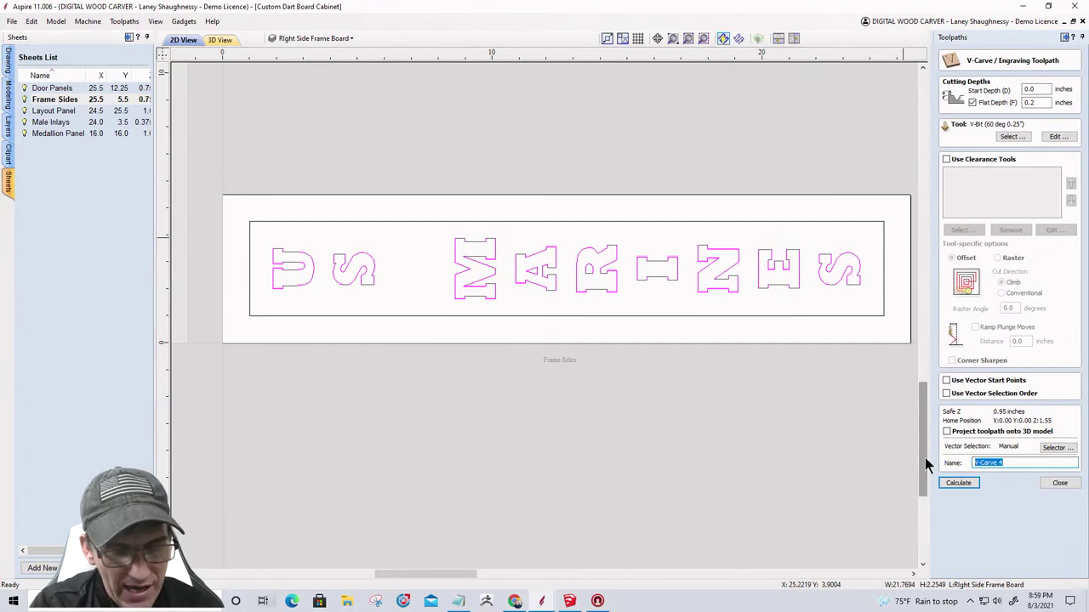
text(RightSideFemInlay_60DEGVBit)
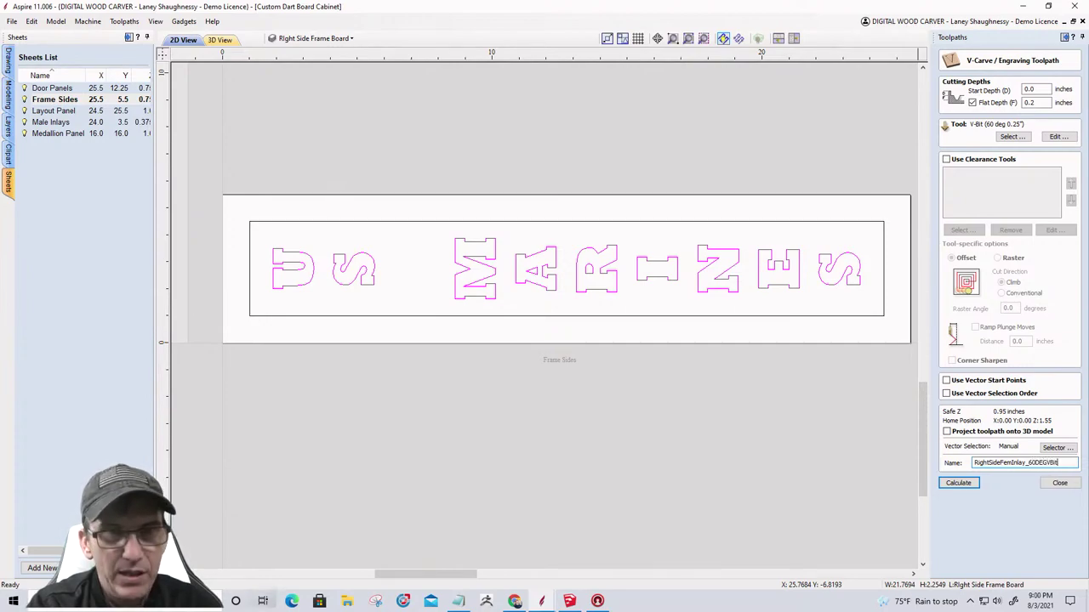
click(957, 483)
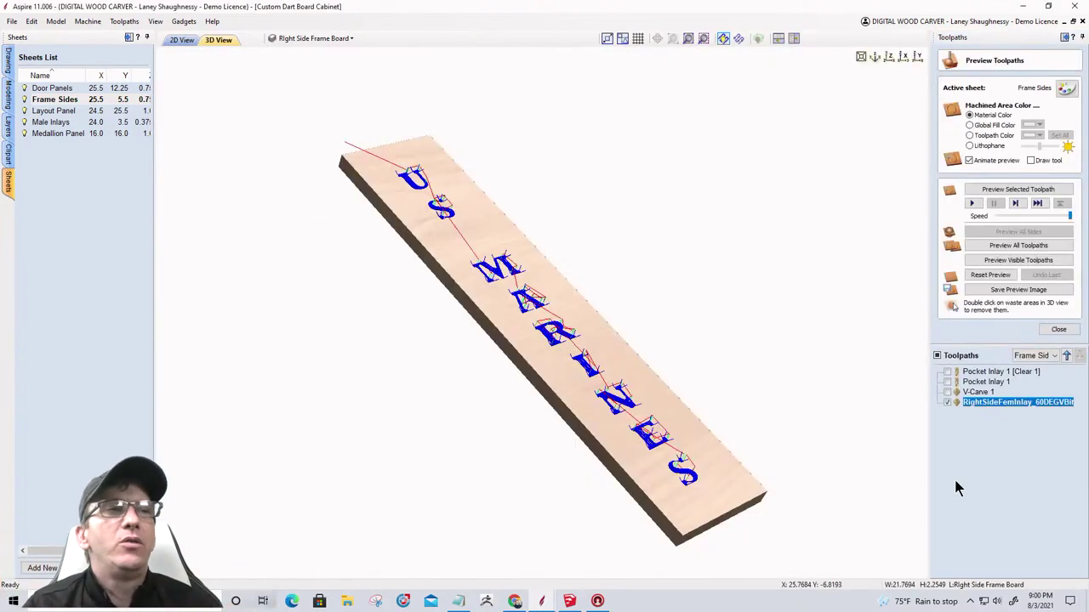
click(1003, 260)
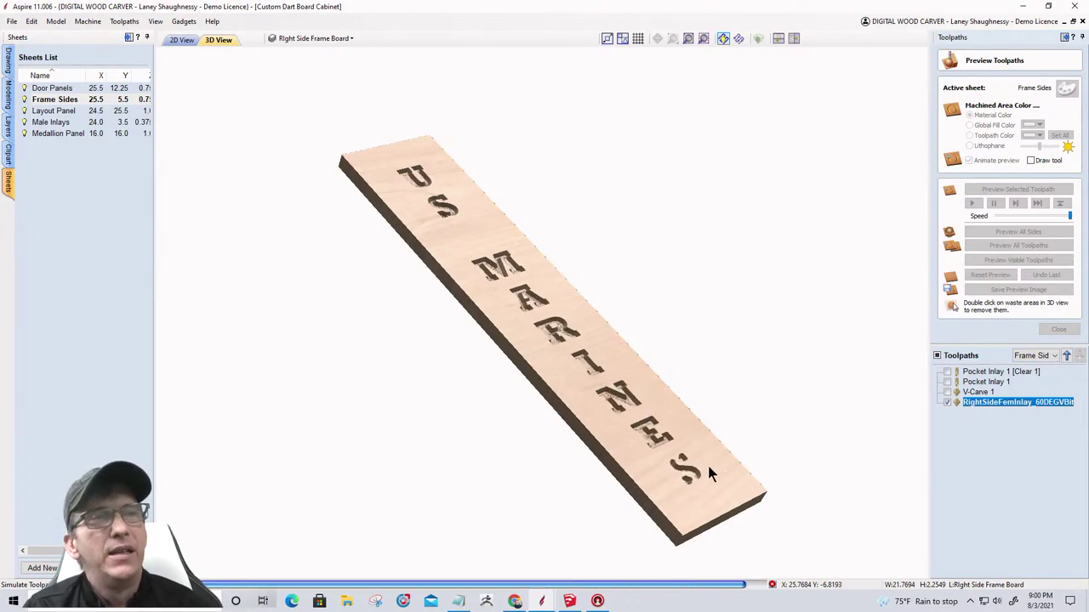
Return to a 2D overview of all sheets, then switch to the other Aspire window showing the Medallion Panel toolpaths.
click(183, 40)
scroll(617, 276, down, 5)
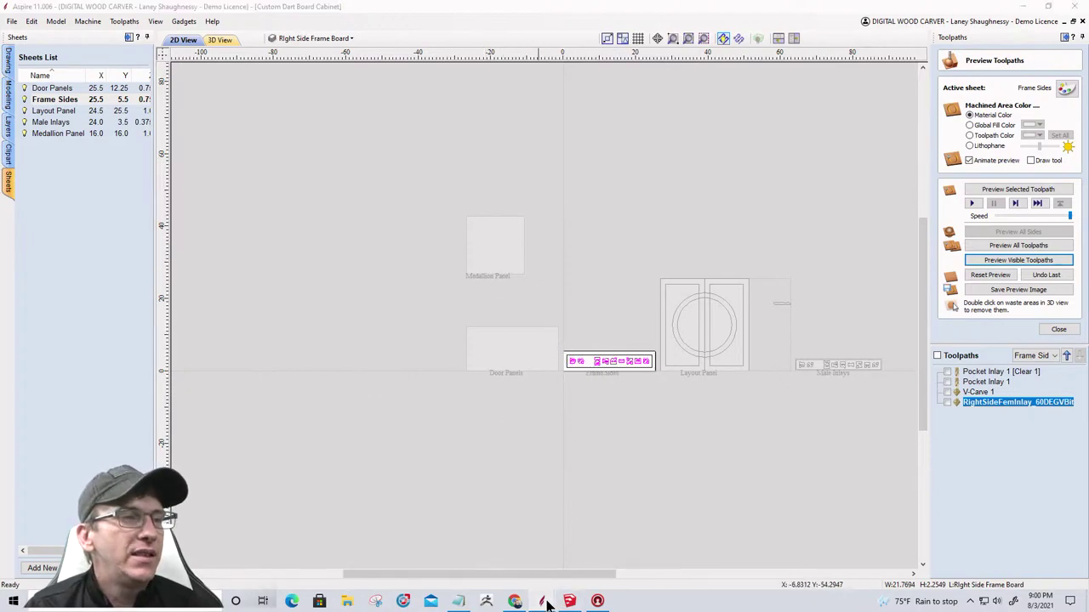
mouse_move(542, 600)
click(497, 572)
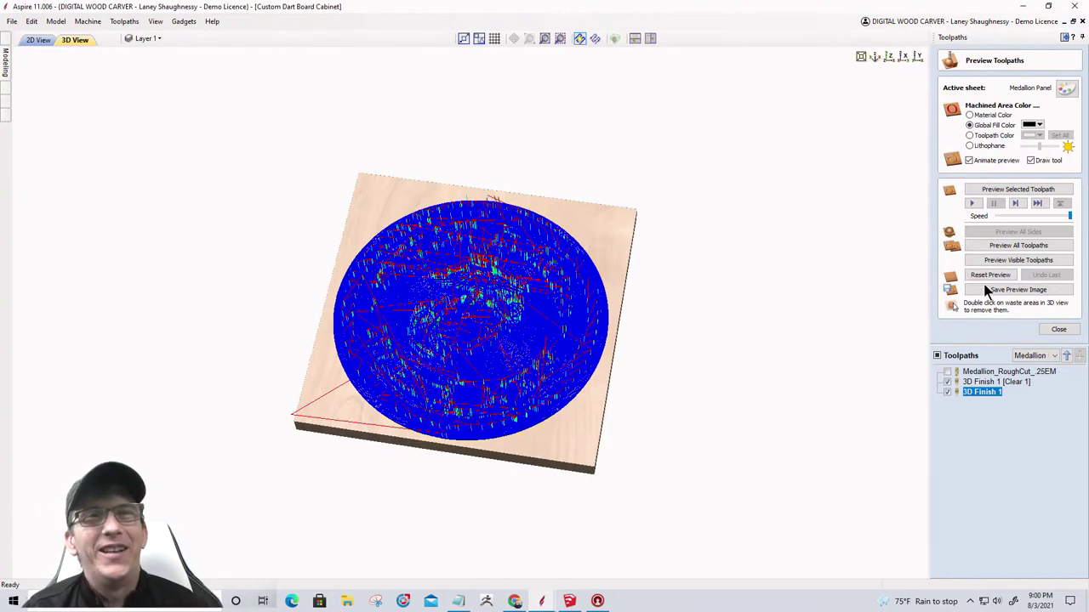
Hide the 3D Finish 1 toolpath, set the preview simulation quality to High (2 x Slower), and preview only 3D Finish 1 [Clear 1].
click(947, 391)
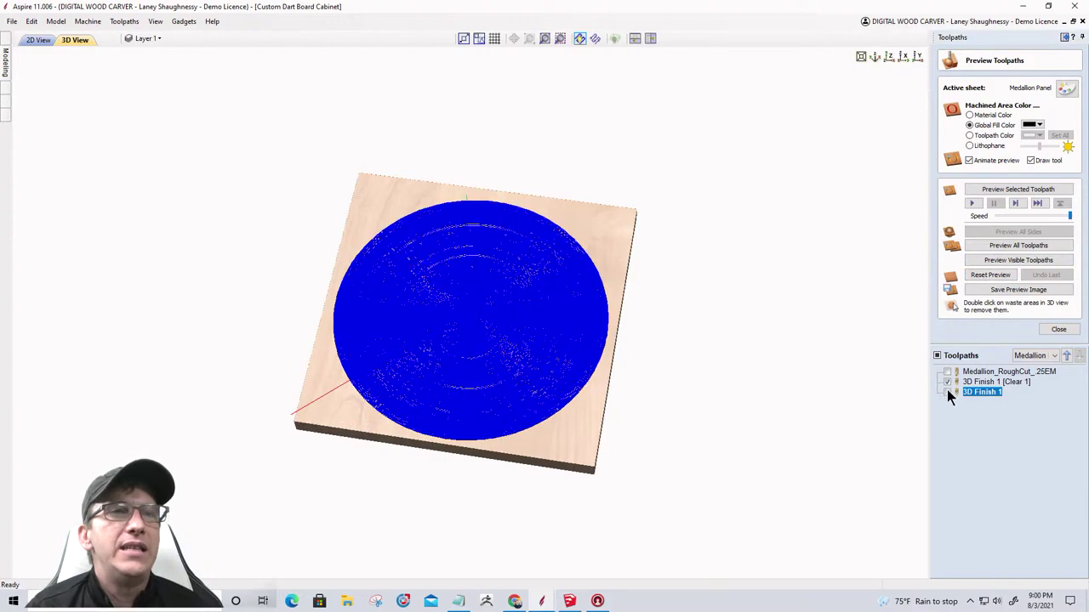
click(1000, 260)
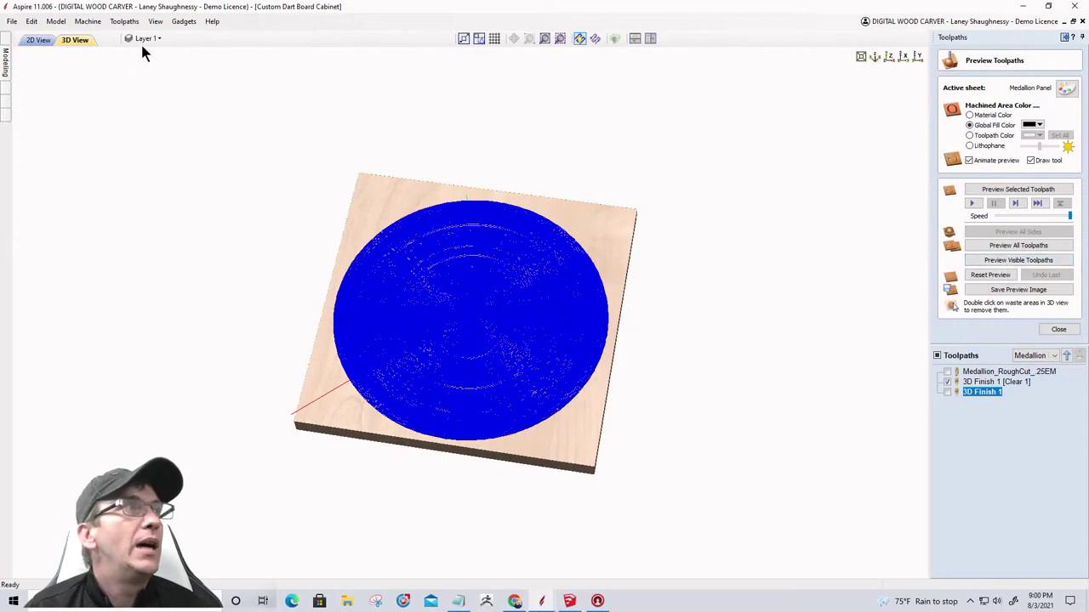
click(124, 21)
mouse_move(156, 72)
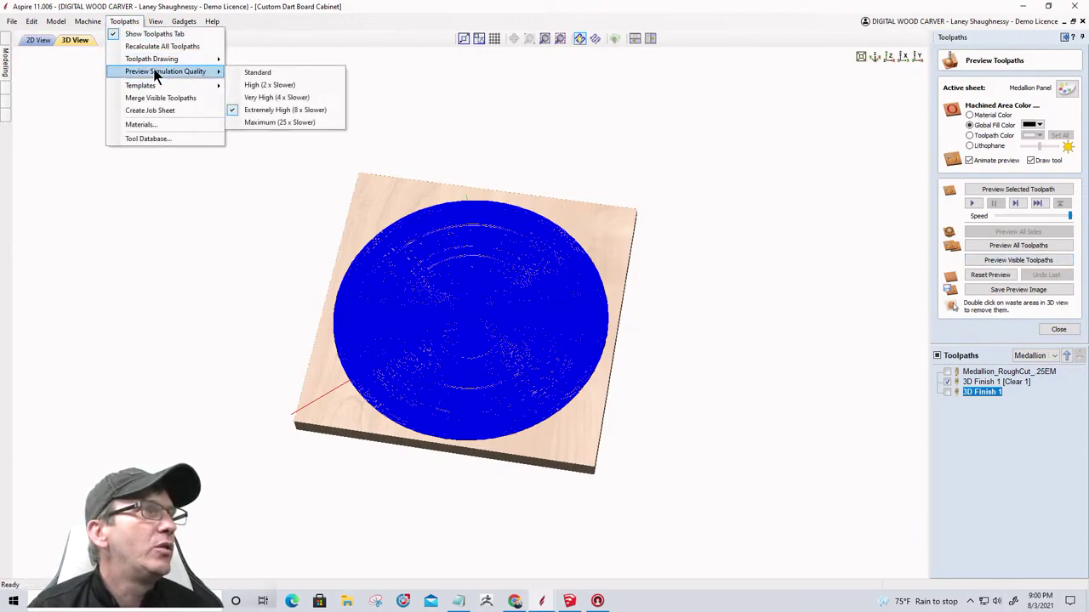
click(256, 85)
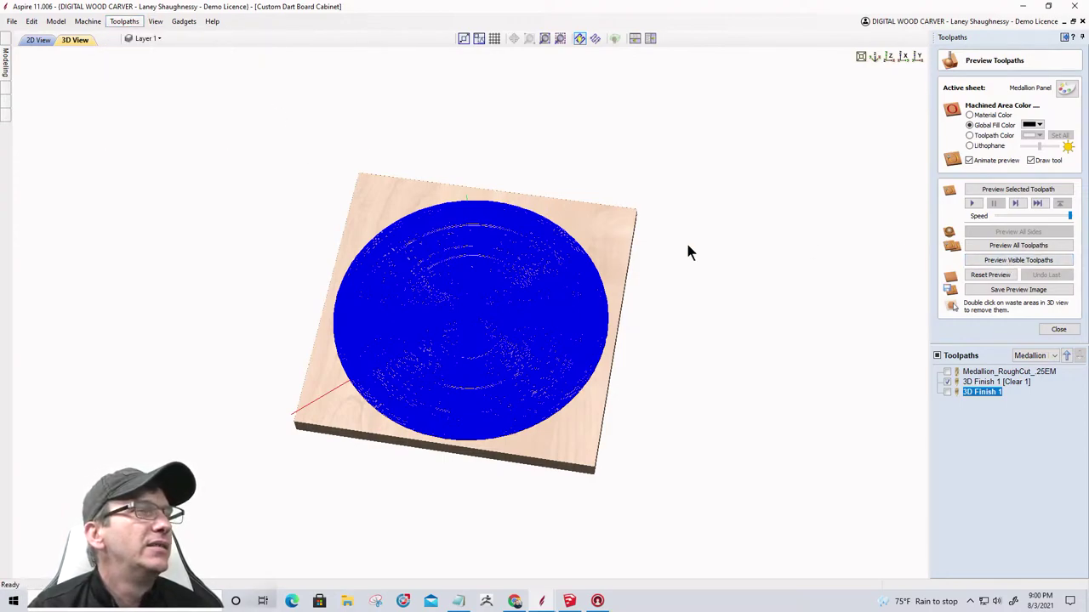
click(1005, 261)
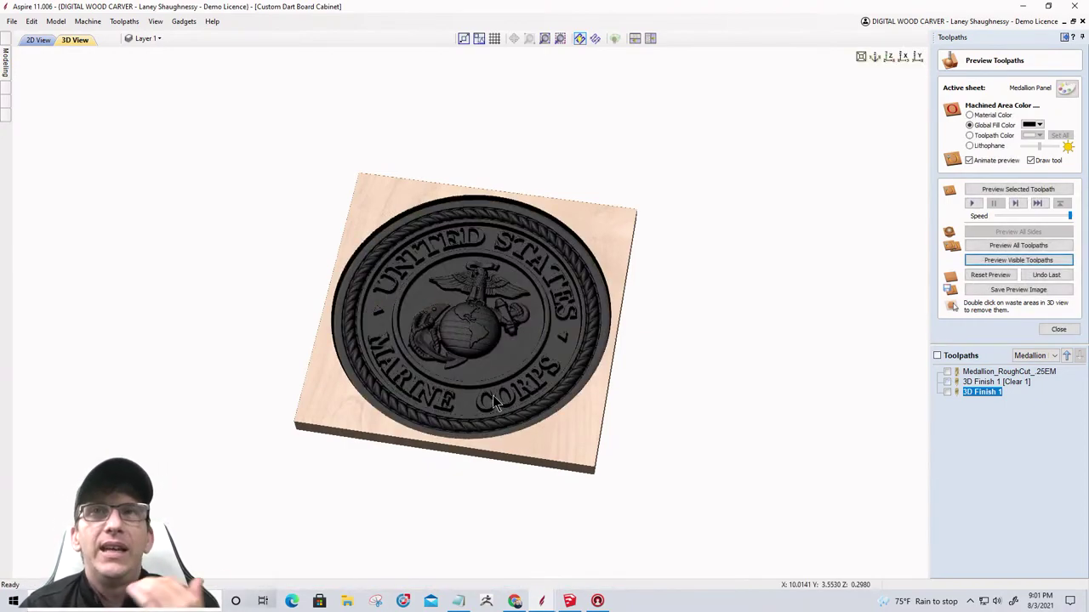
Show the machined areas in the material color and examine the carved globe, anchor and eagle up close.
scroll(476, 345, up, 3)
click(971, 116)
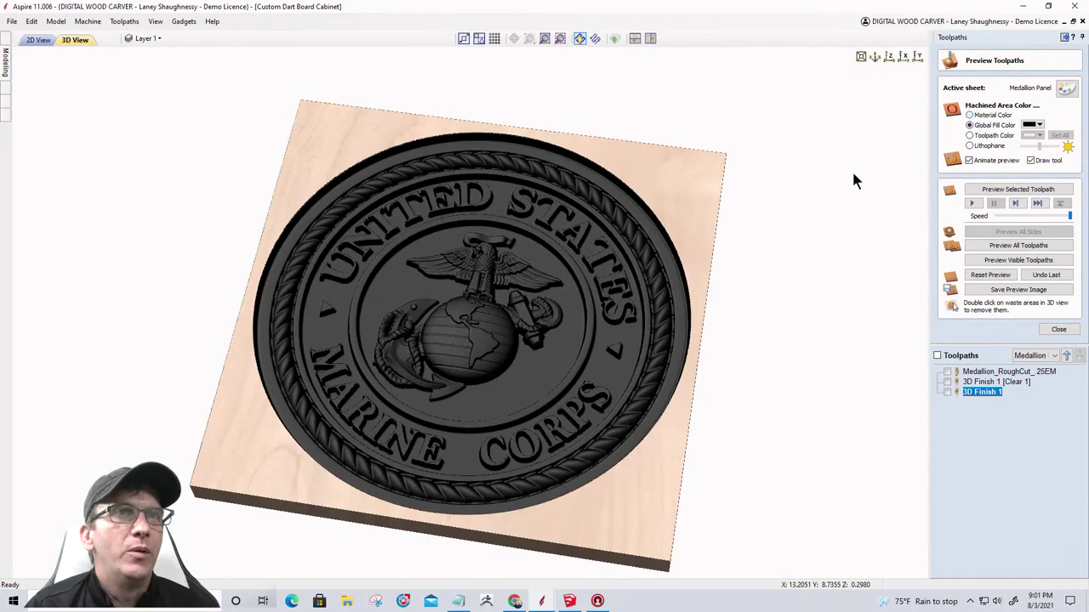
drag(513, 515, 462, 391)
scroll(465, 387, up, 6)
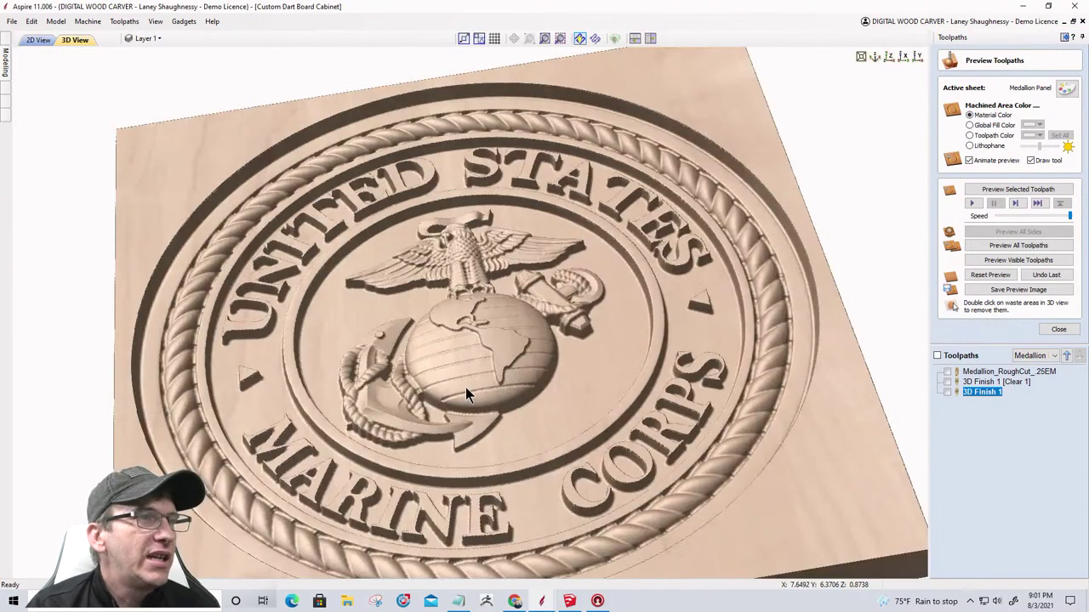
scroll(507, 489, up, 5)
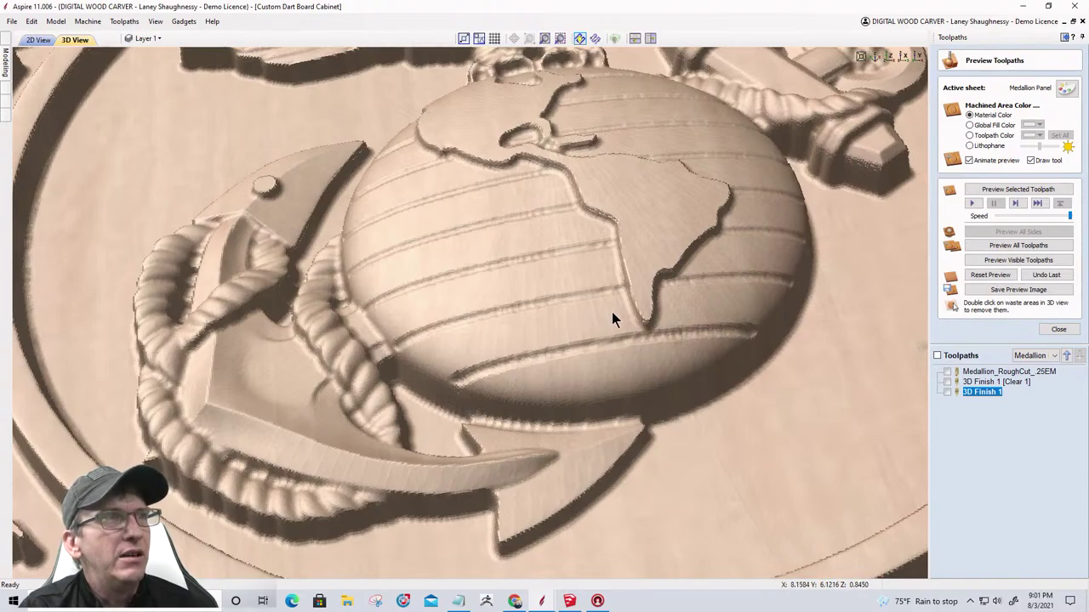
scroll(612, 319, down, 3)
scroll(549, 360, up, 3)
scroll(563, 299, up, 2)
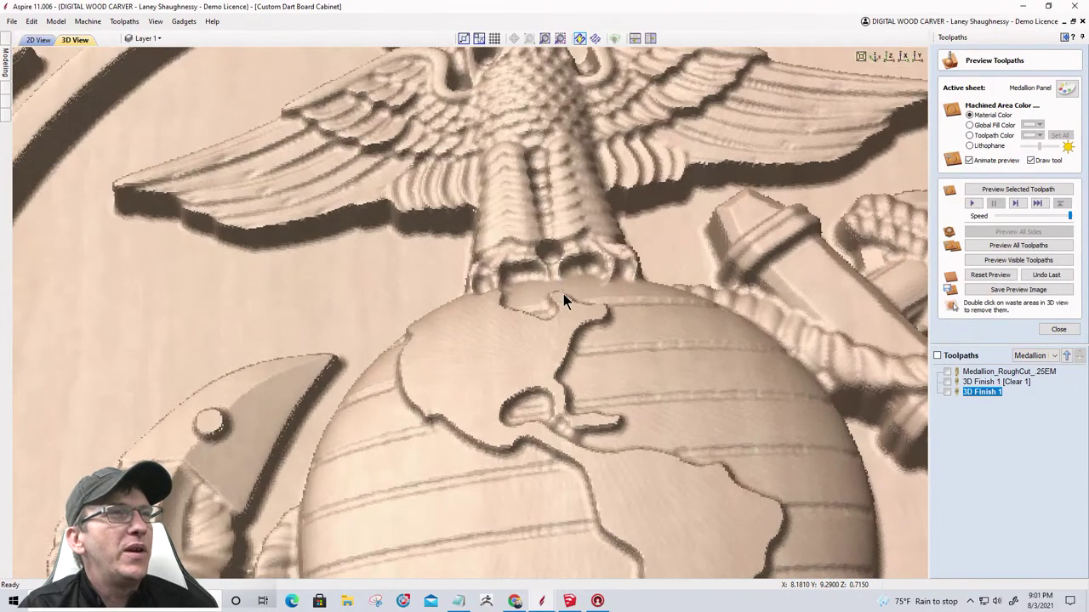
scroll(563, 300, down, 2)
scroll(564, 428, up, 1)
scroll(678, 407, up, 1)
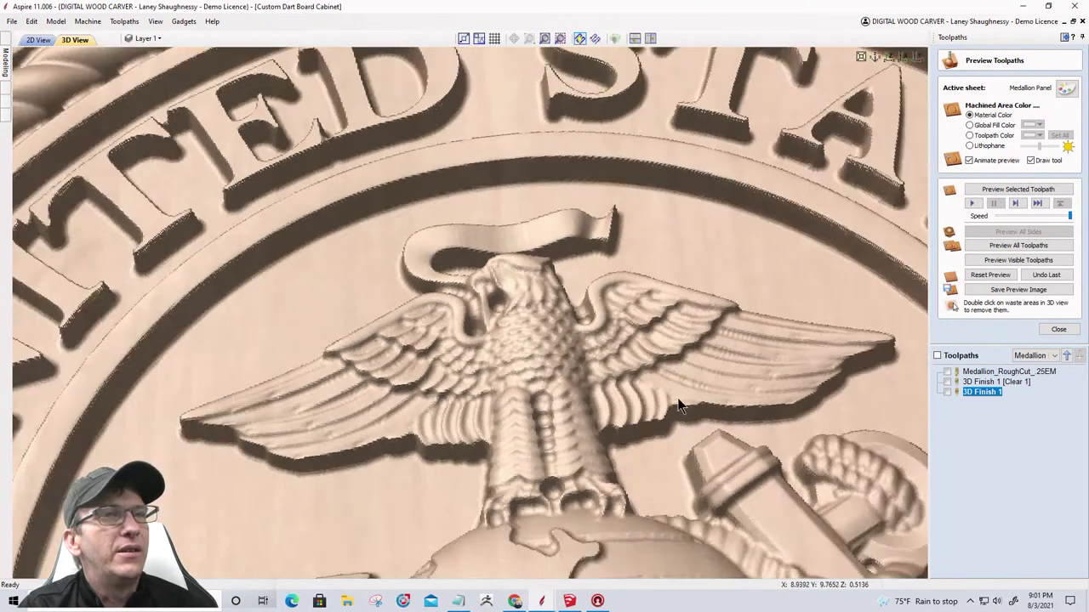
Preview the remaining 3D Finish 1 toolpath on the Medallion Panel and review the whole carved medallion.
click(946, 392)
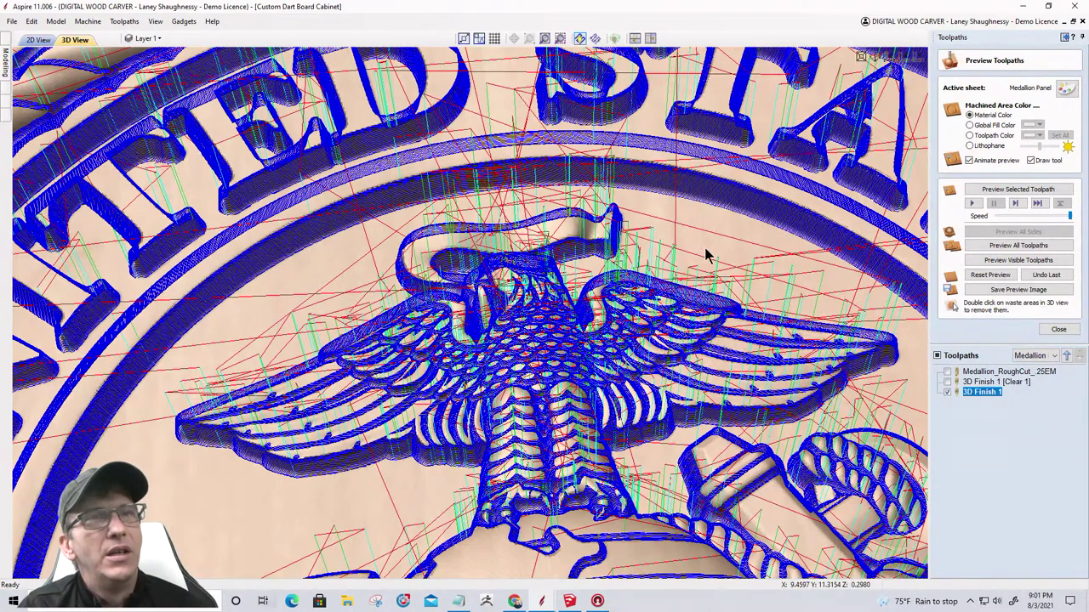
click(1009, 261)
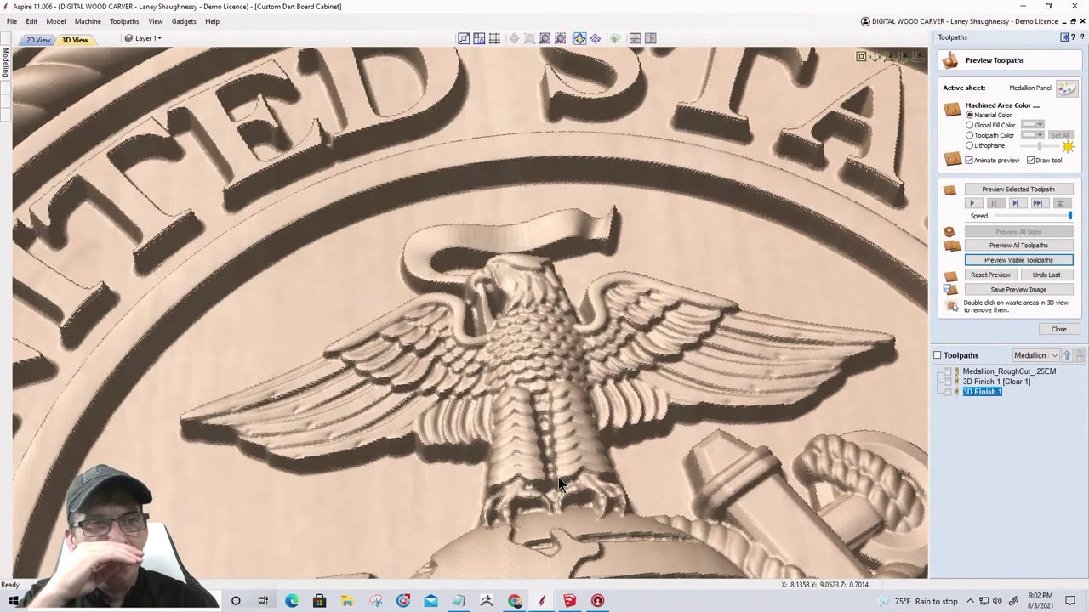
scroll(532, 292, down, 5)
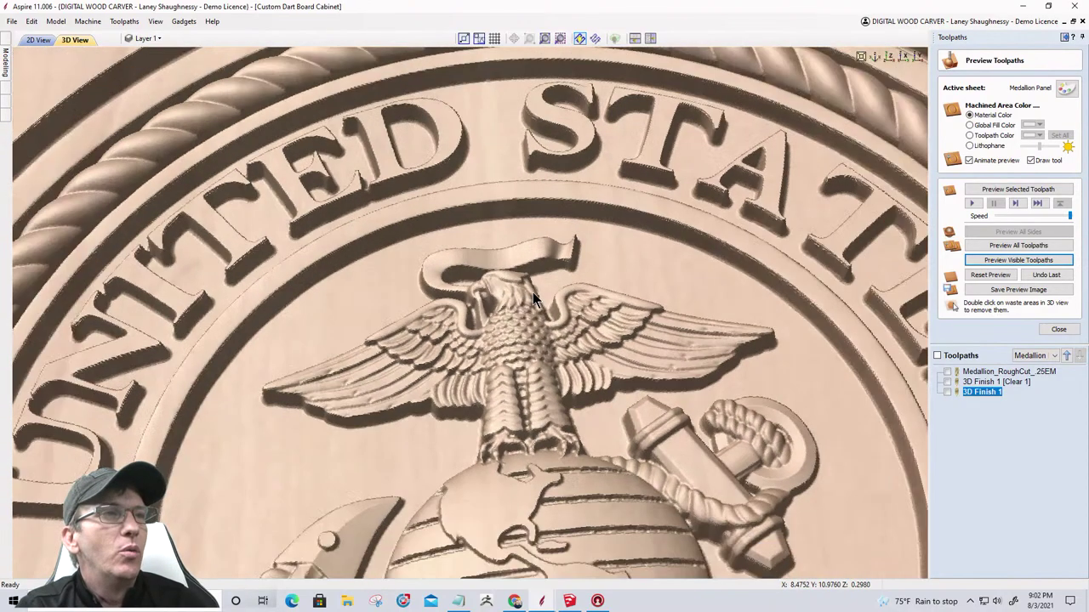
scroll(529, 295, down, 2)
scroll(529, 295, down, 3)
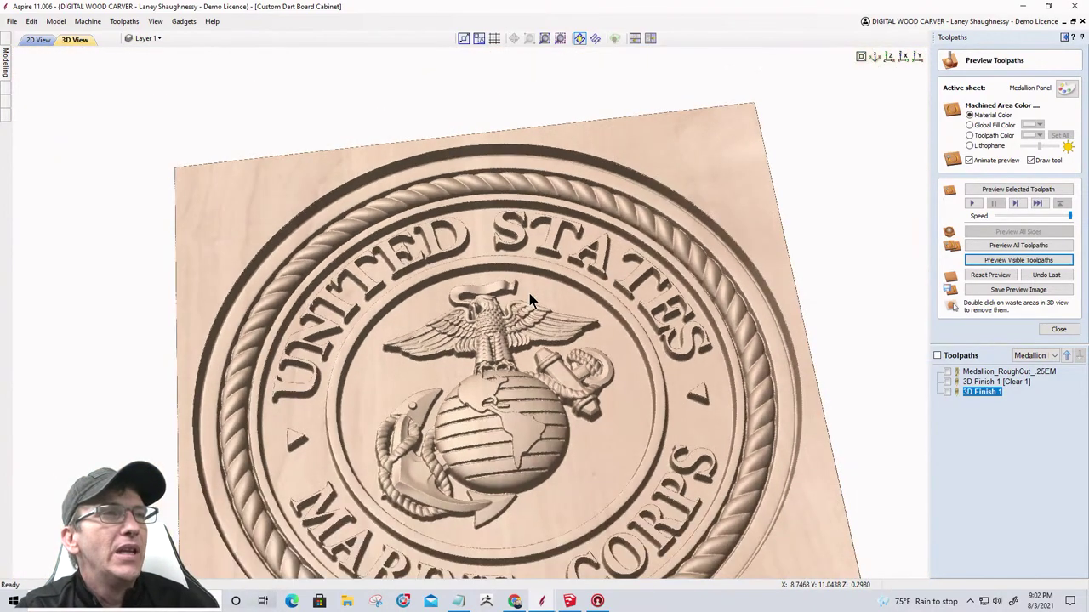
drag(610, 316, 597, 339)
scroll(597, 340, down, 2)
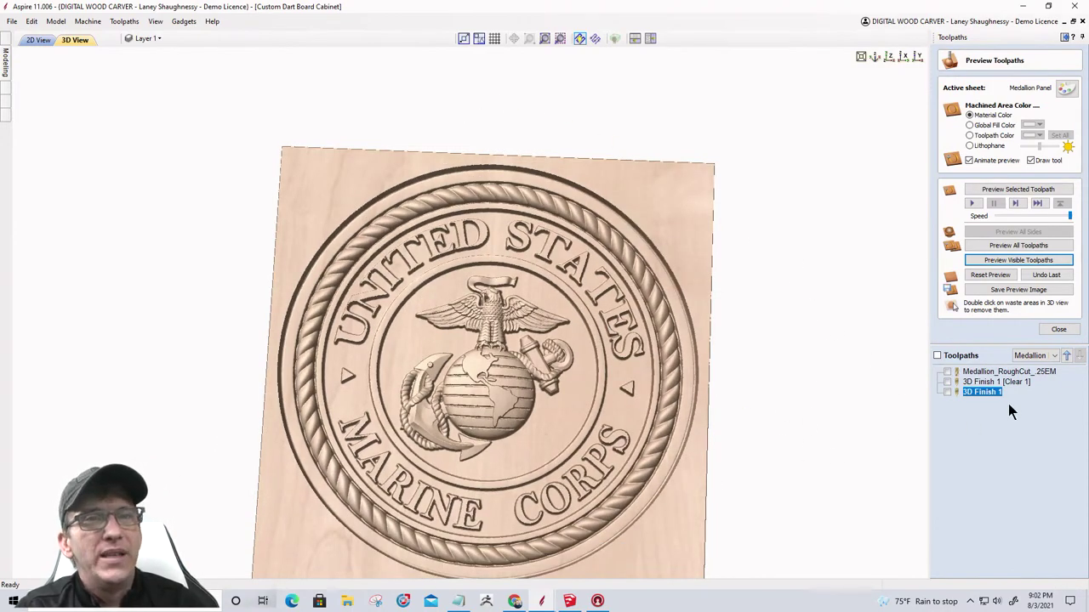
Leave the toolpath preview and start a 2D Profile toolpath for the medallion's outer border with a 1 inch cut depth.
click(1058, 329)
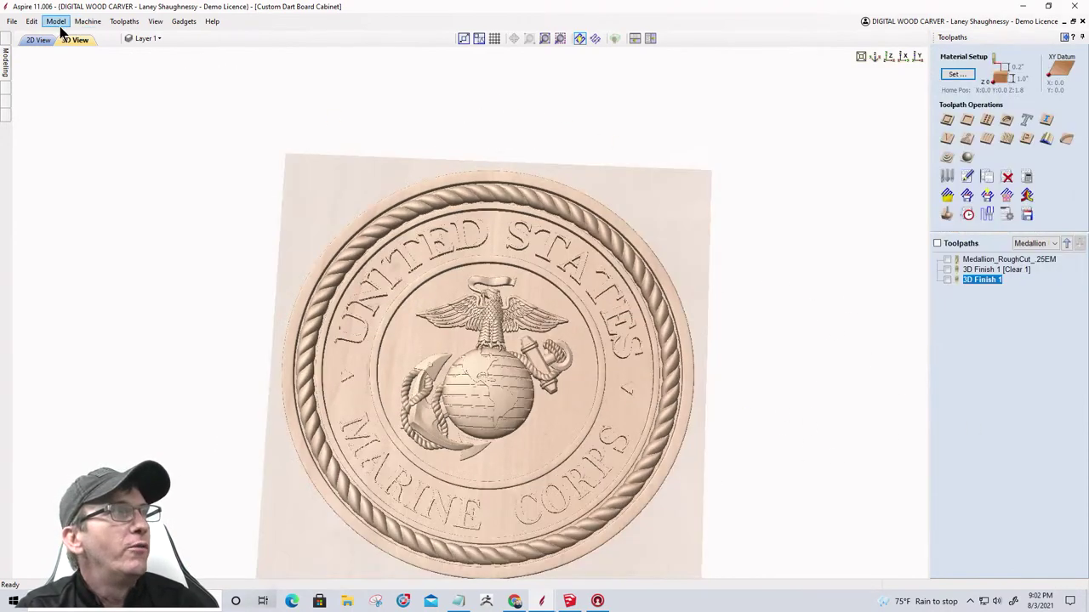
click(36, 41)
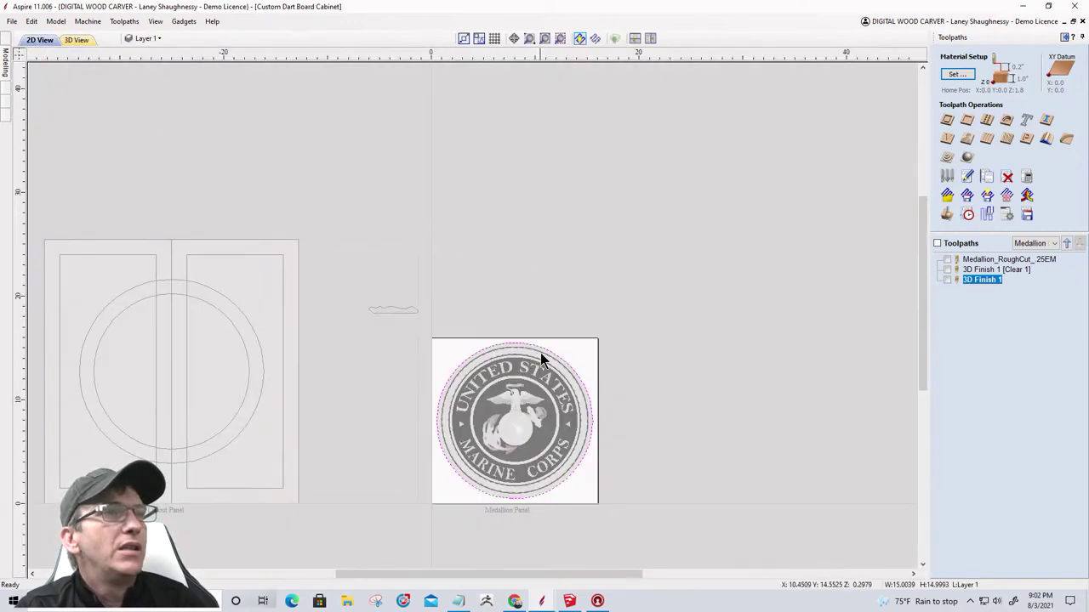
click(947, 120)
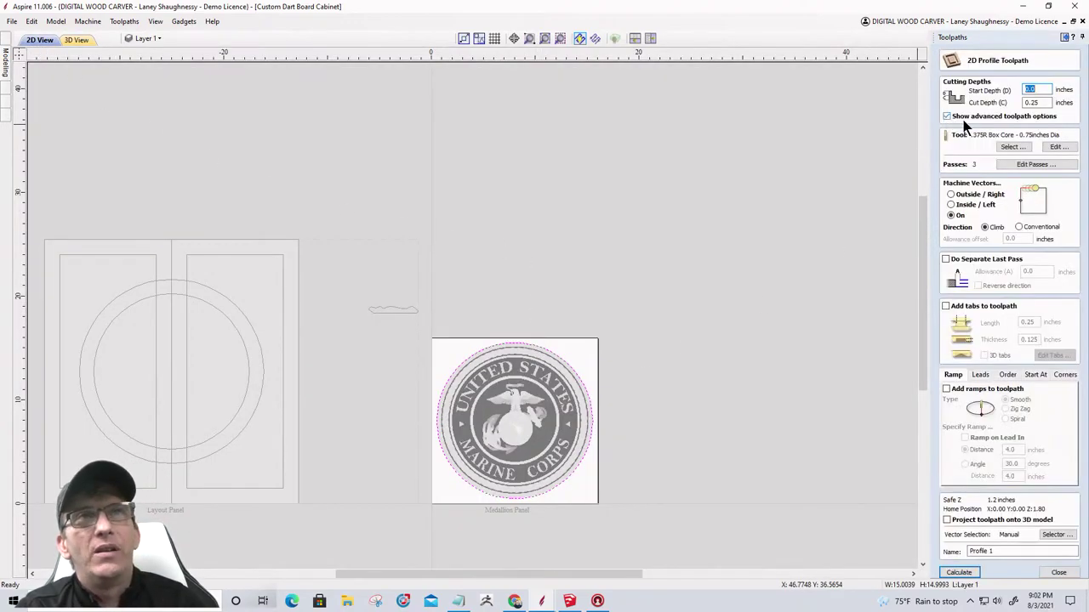
double_click(1042, 102)
text(1)
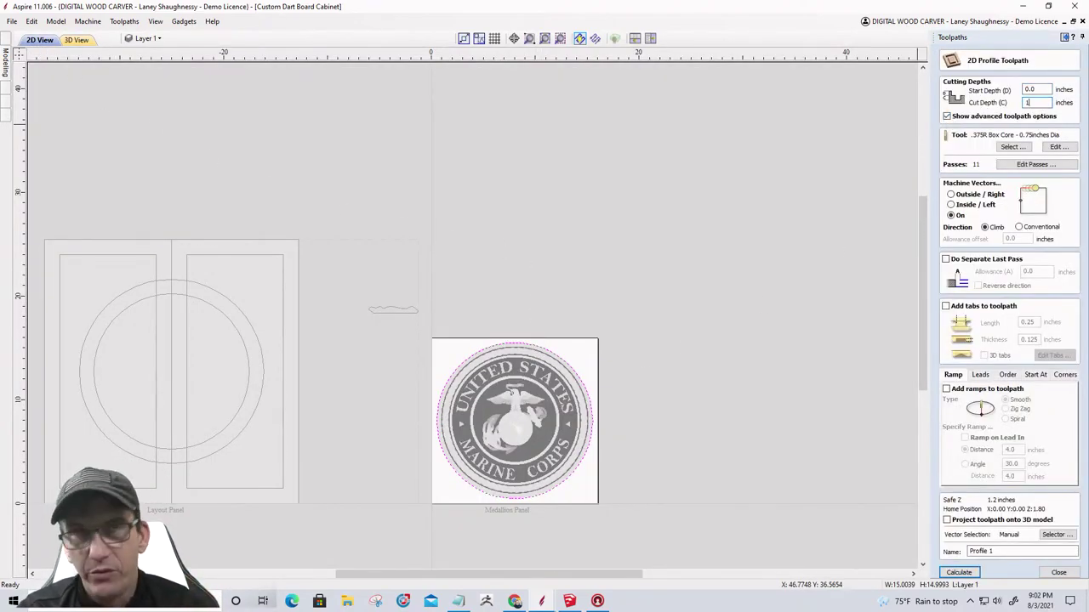
Choose the End Mill (0.25 inches) for the profile toolpath and machine on the outside of the border.
click(1015, 147)
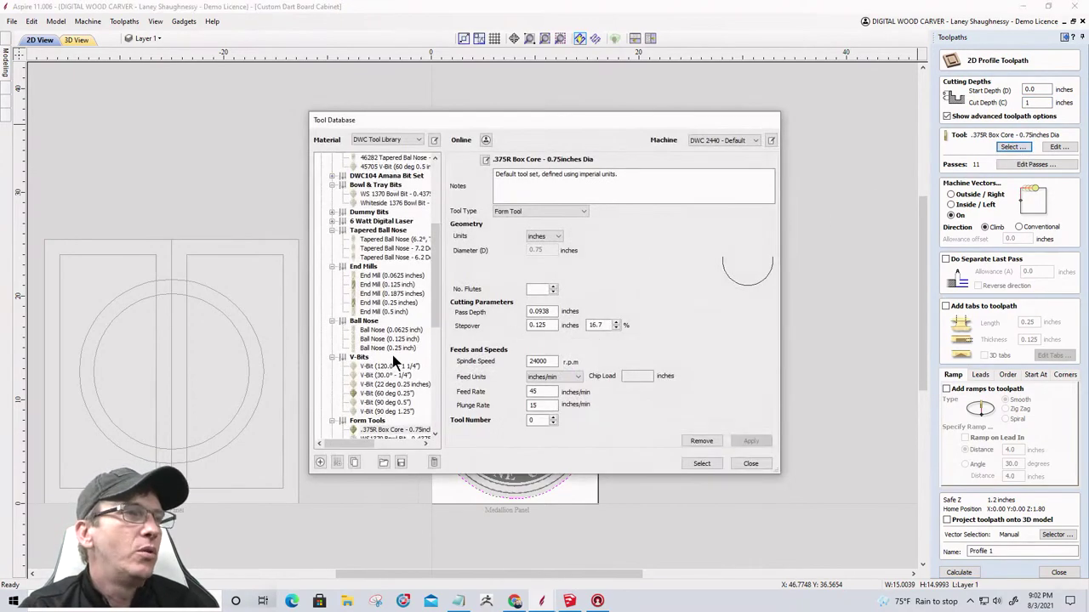
scroll(388, 390, down, 1)
click(387, 275)
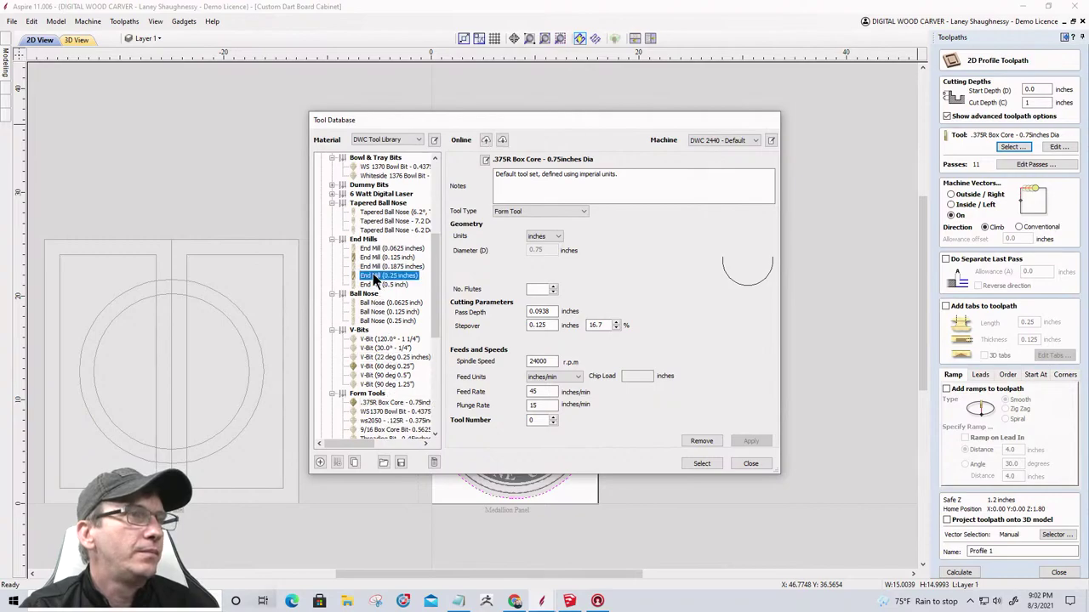
click(702, 464)
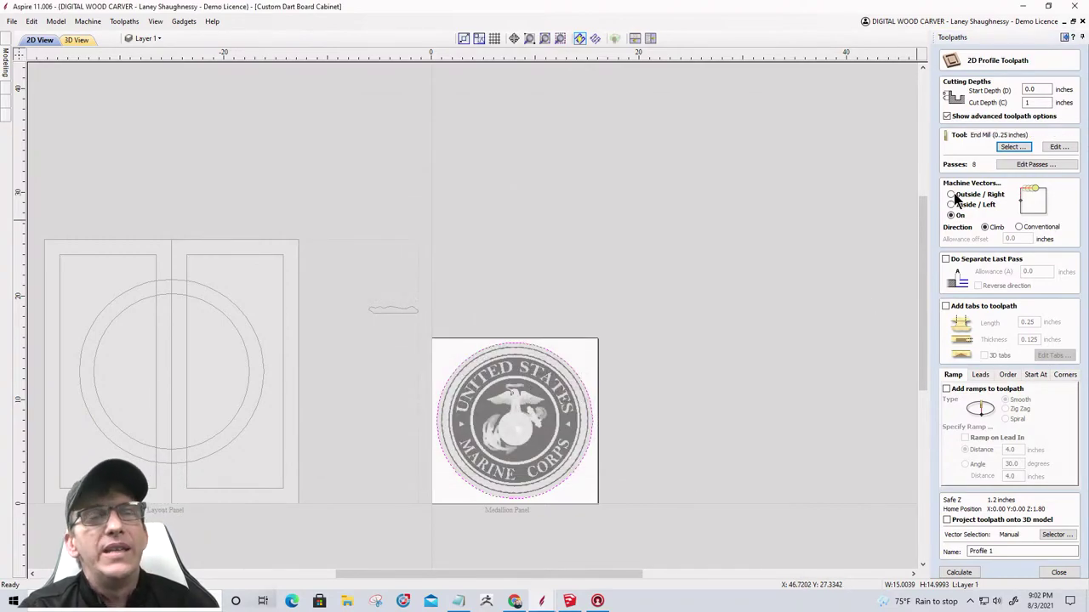
click(952, 195)
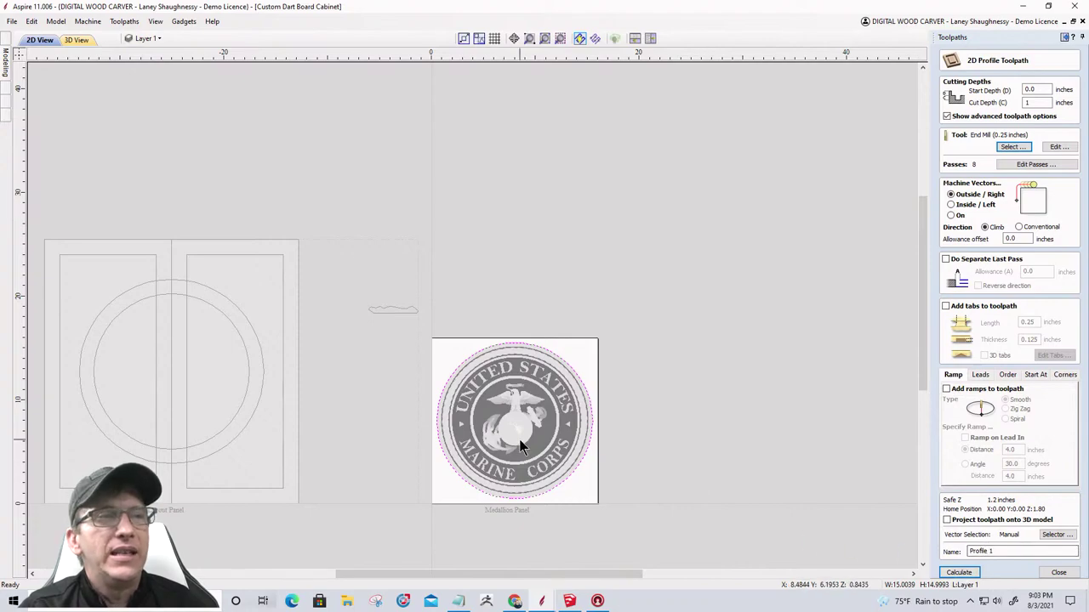
Examine the medallion's outer border vector and its distance to the edges of the Medallion Panel sheet.
middle_drag(521, 501, 630, 466)
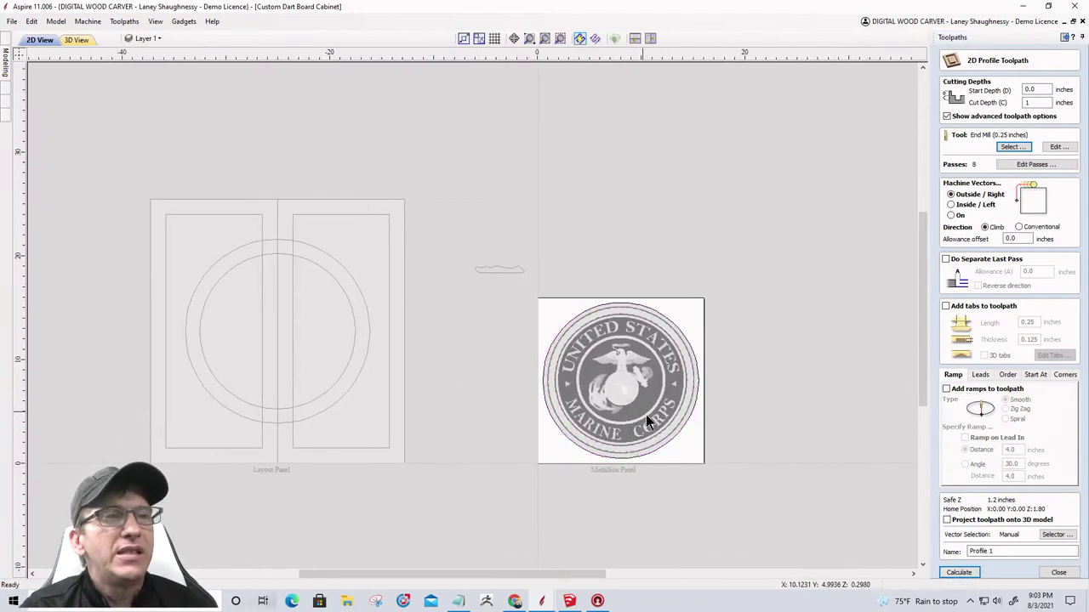
scroll(668, 442, down, 3)
scroll(666, 397, up, 4)
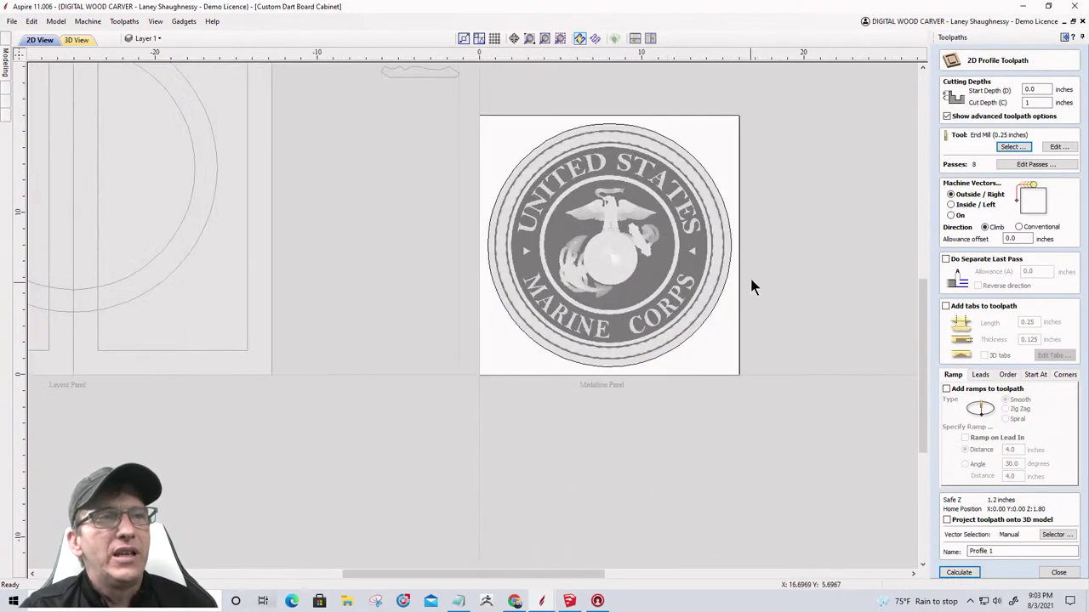
scroll(751, 284, up, 4)
scroll(655, 344, down, 1)
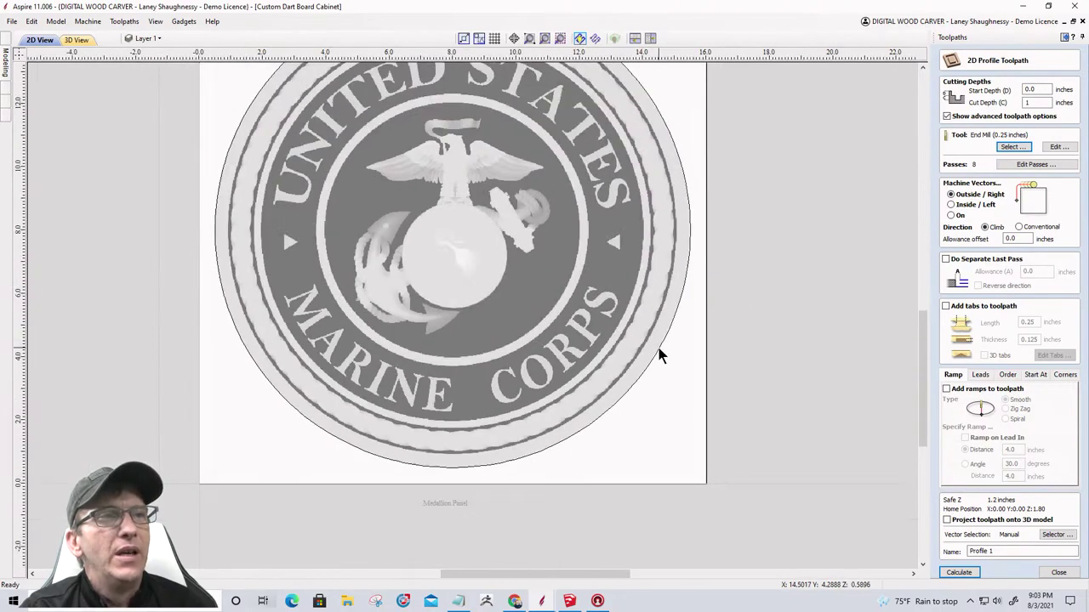
scroll(681, 255, down, 3)
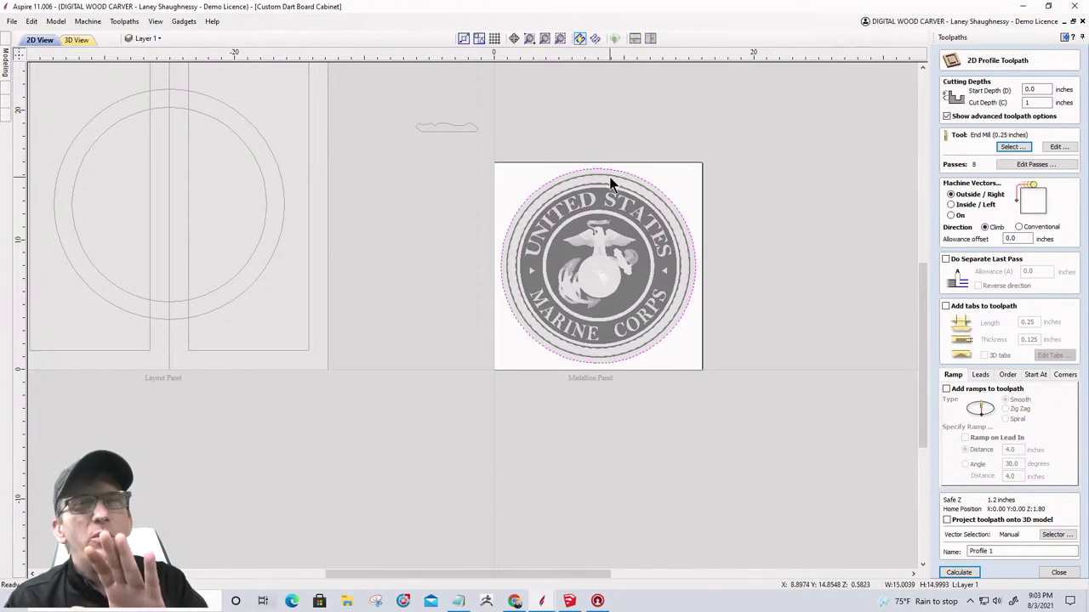
scroll(611, 173, up, 3)
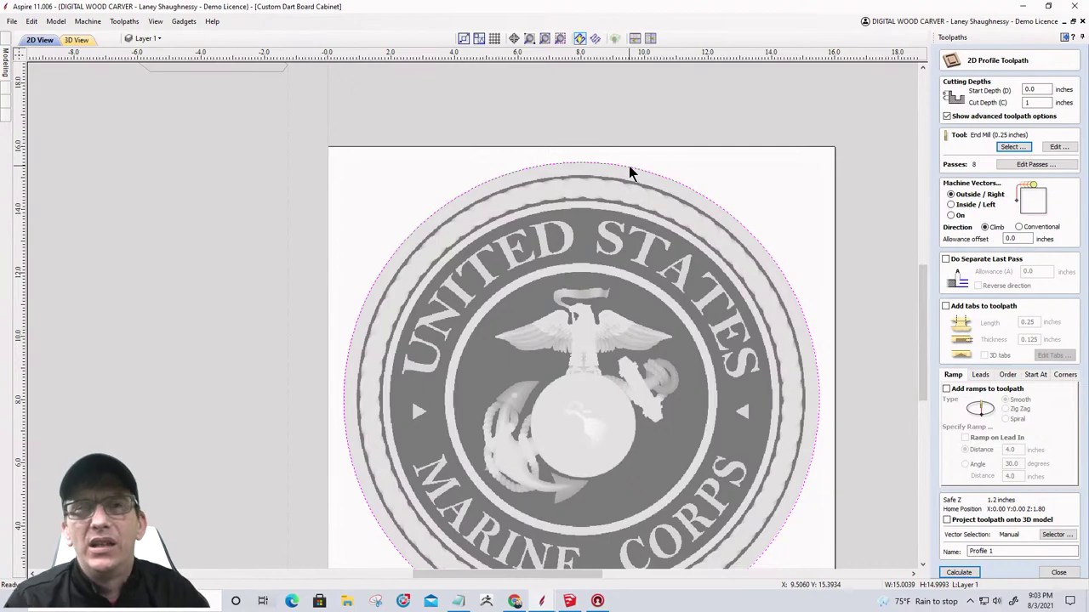
Fit circular arcs with a 0.01 inch tolerance to the medallion's outer border, keeping sharp corners and replacing the selected vector.
click(5, 65)
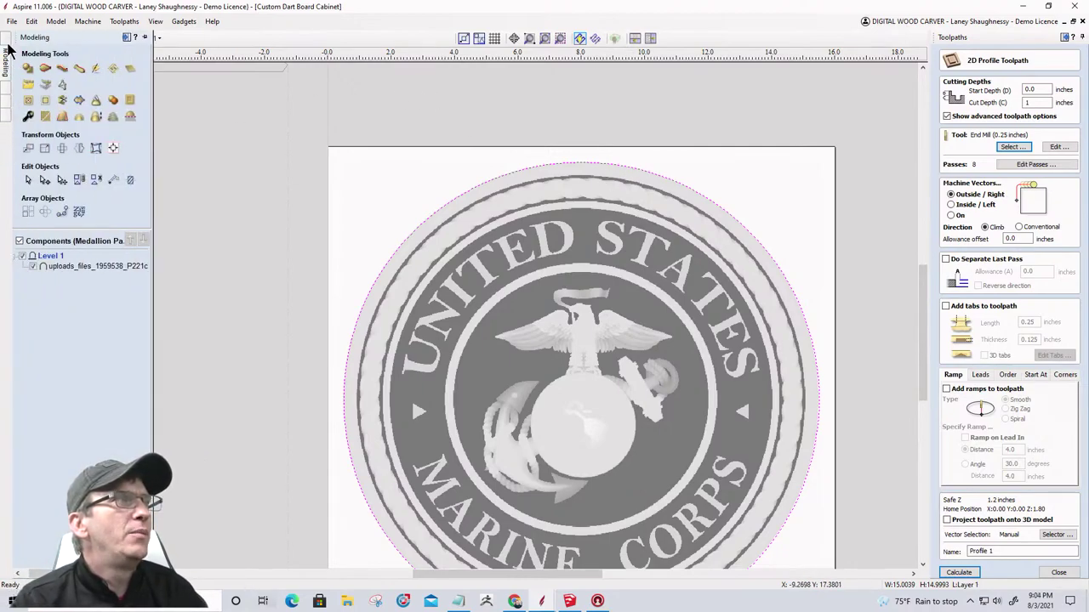
click(7, 43)
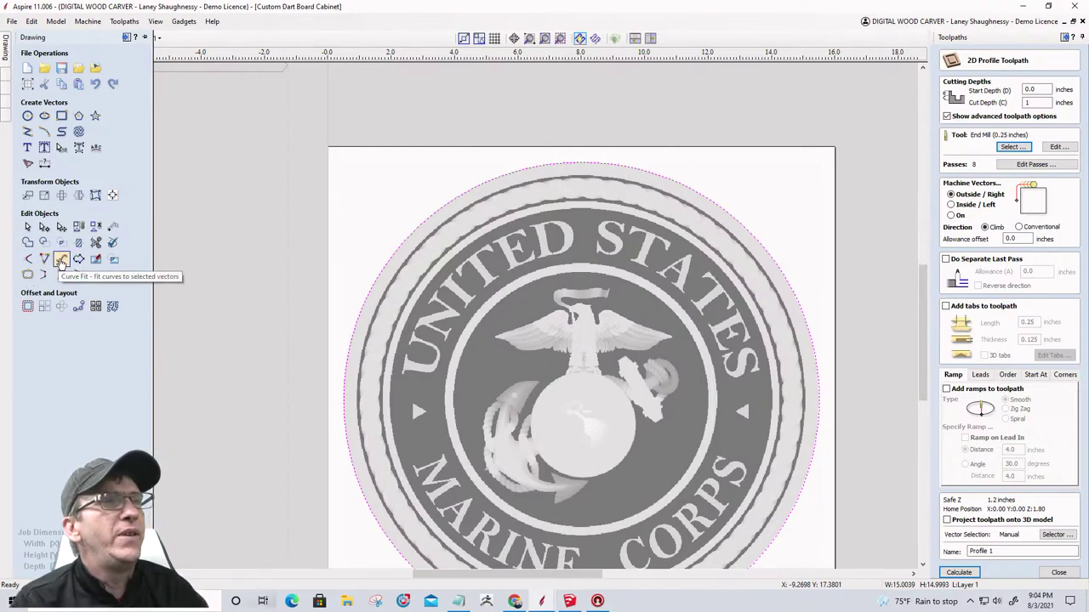
click(61, 261)
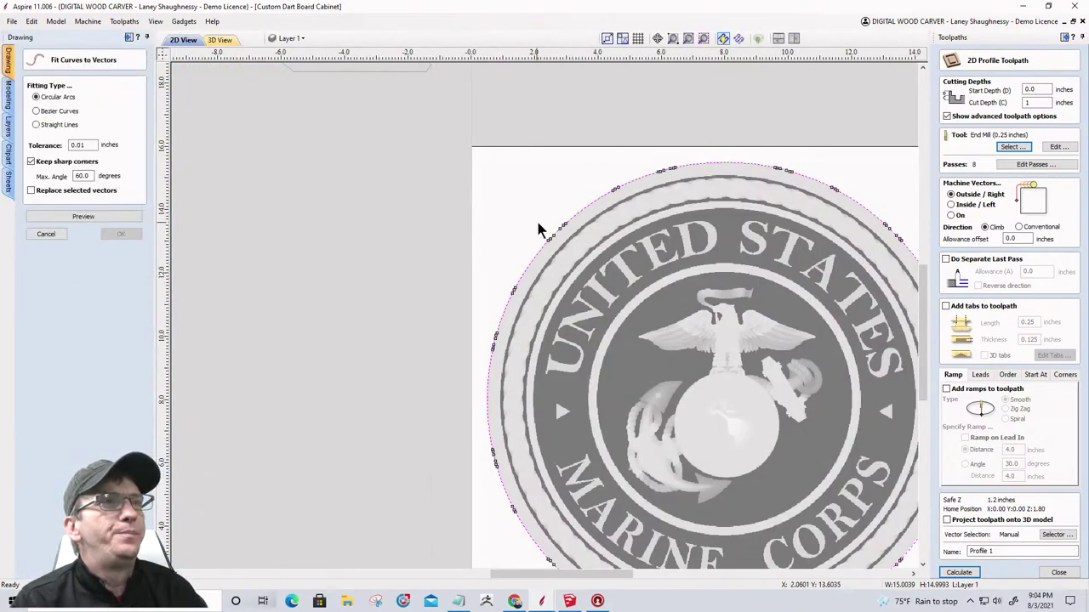
scroll(541, 226, down, 2)
scroll(746, 464, up, 2)
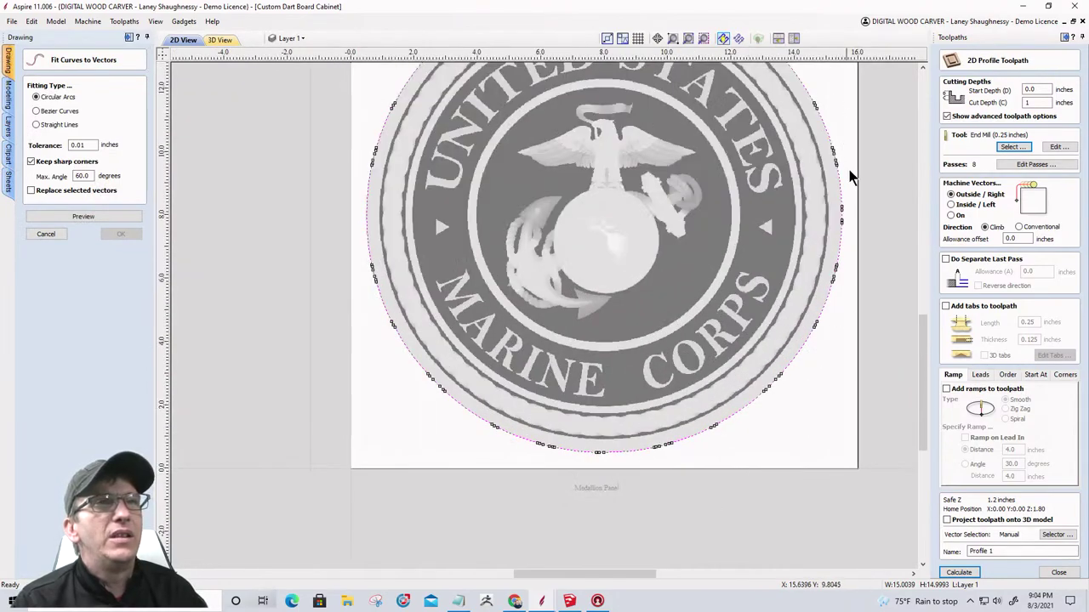
scroll(699, 448, down, 1)
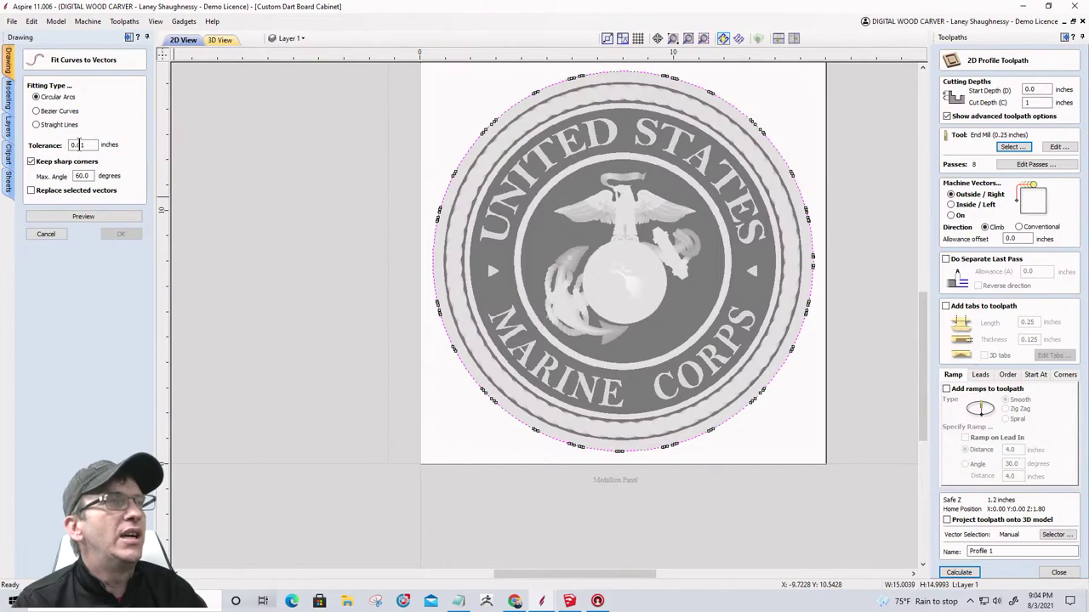
scroll(502, 124, up, 3)
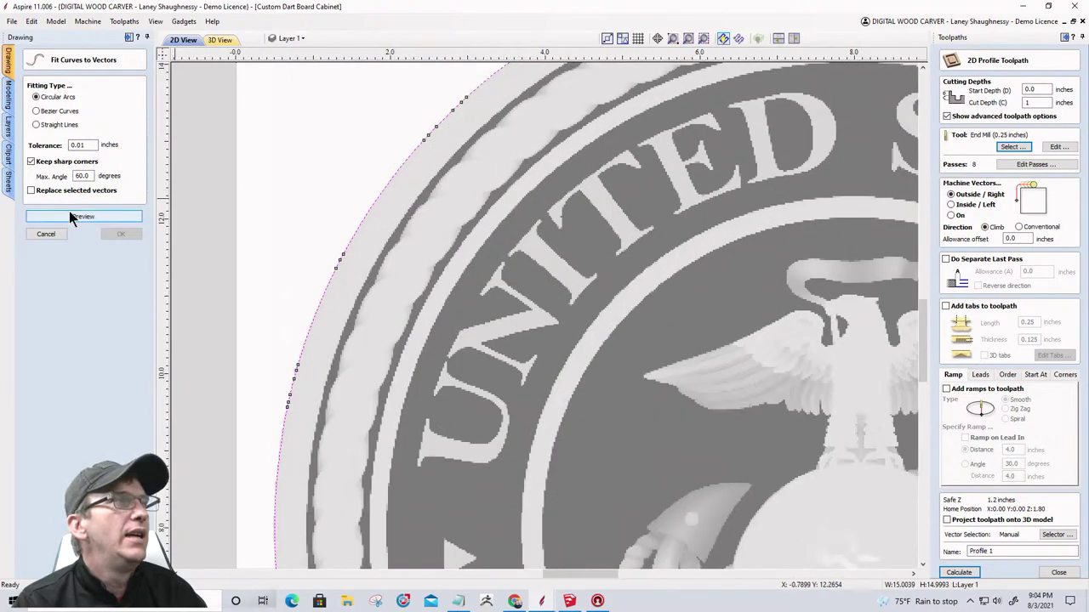
click(31, 190)
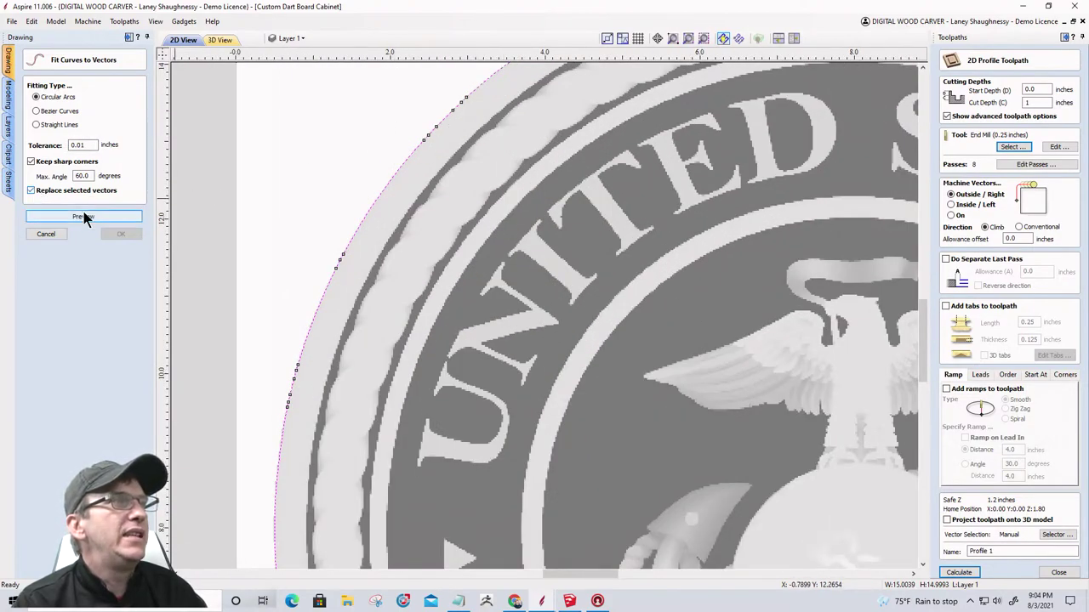
click(83, 214)
scroll(369, 240, down, 3)
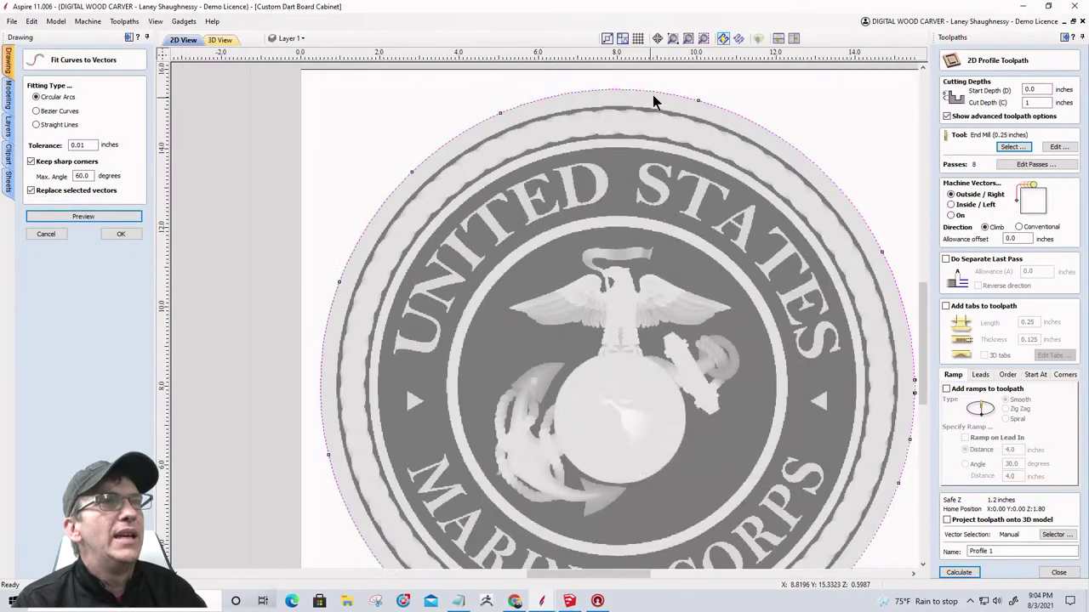
scroll(655, 95, down, 2)
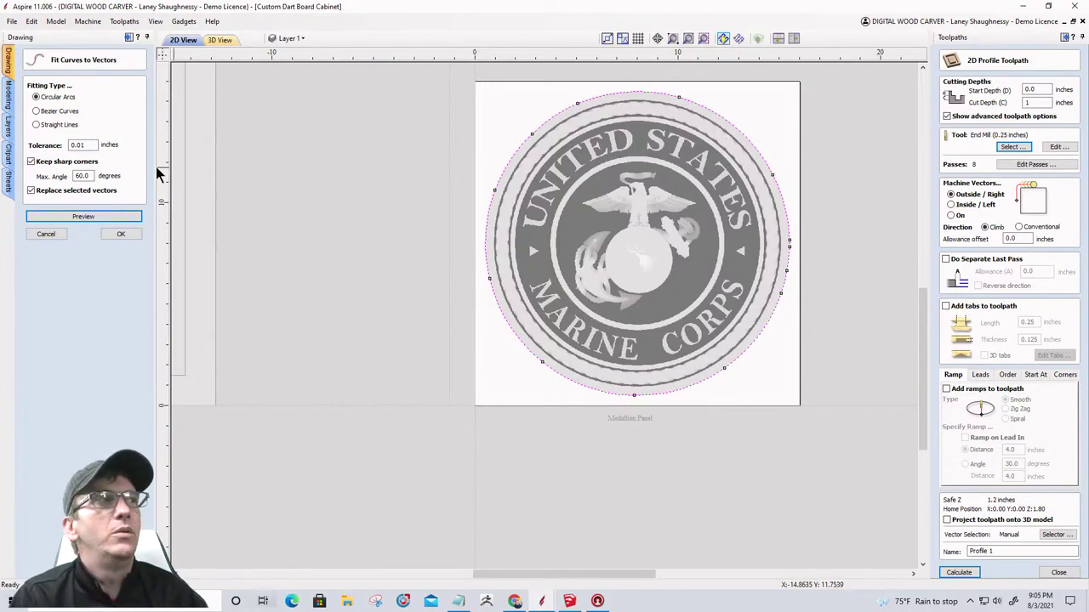
click(124, 235)
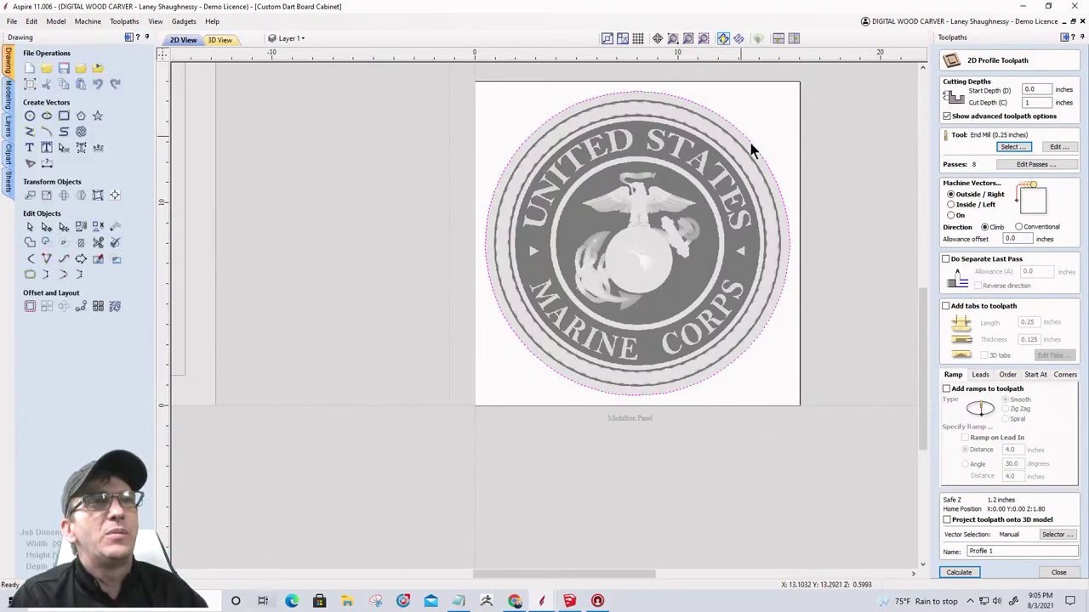
Add a separate last pass with a 0.015 inch allowance to the profile toolpath and calculate Profile 1.
click(947, 260)
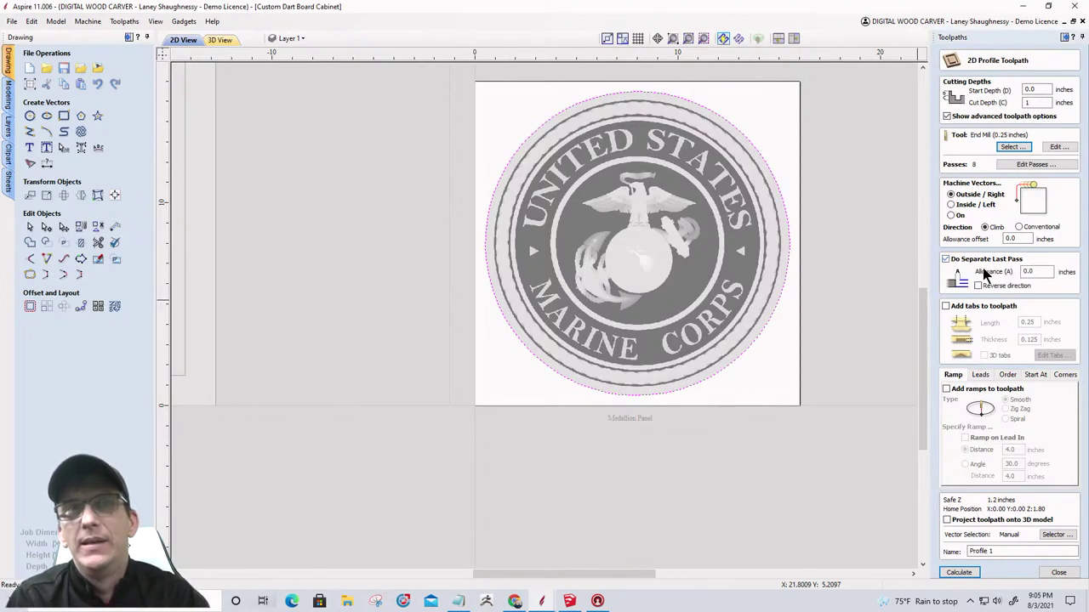
click(1042, 272)
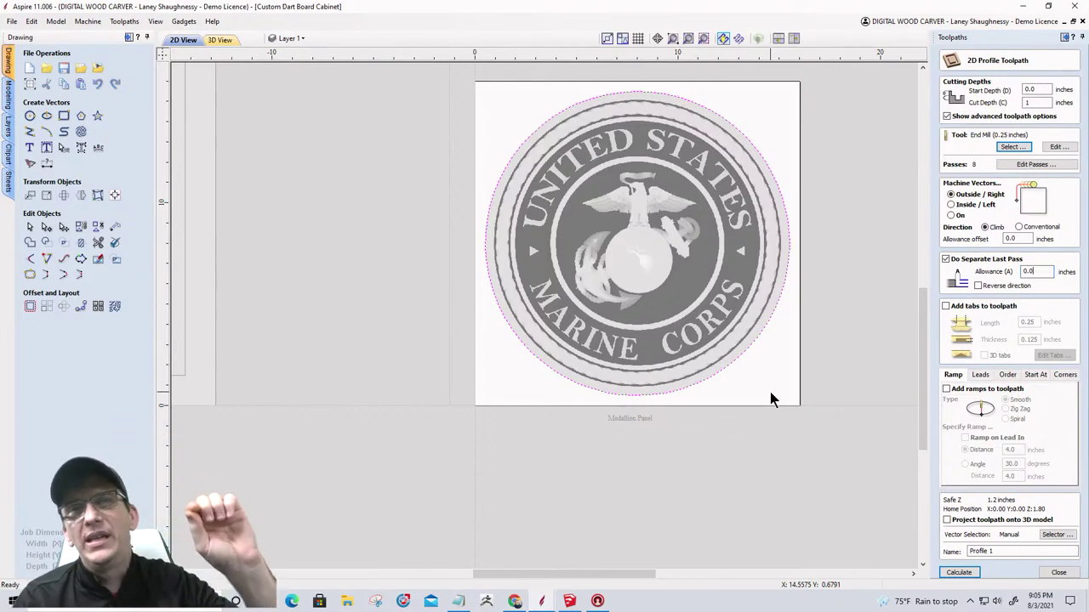
click(1041, 272)
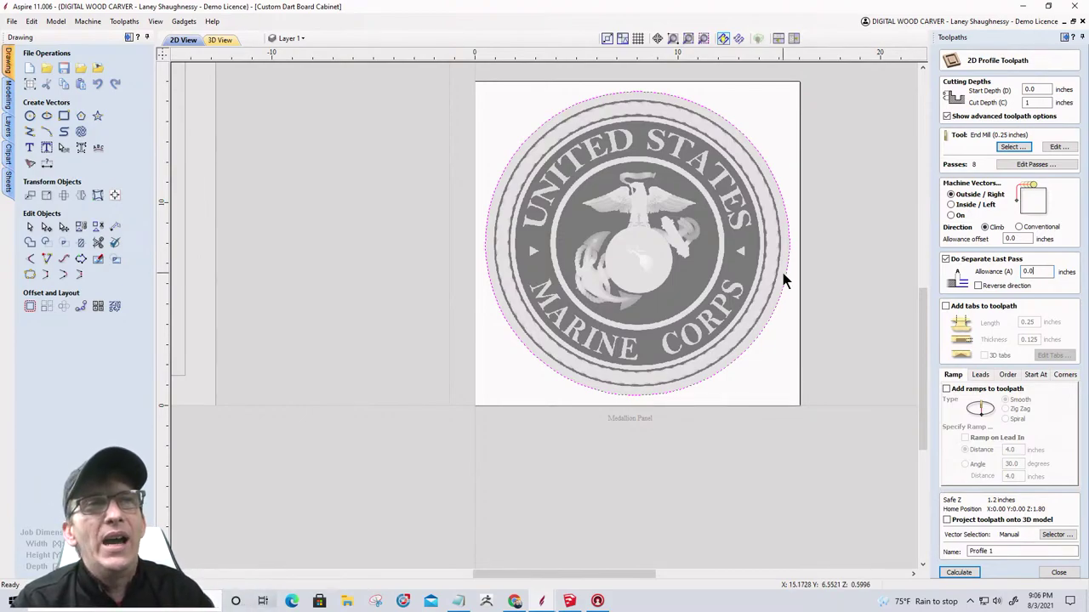
double_click(1026, 271)
text(0.015)
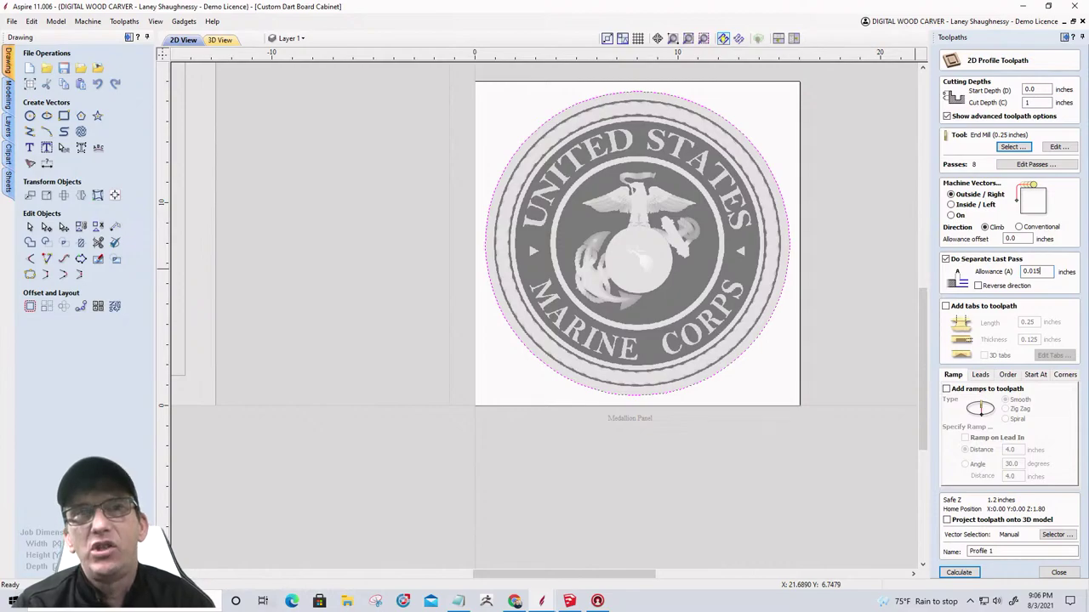
click(959, 572)
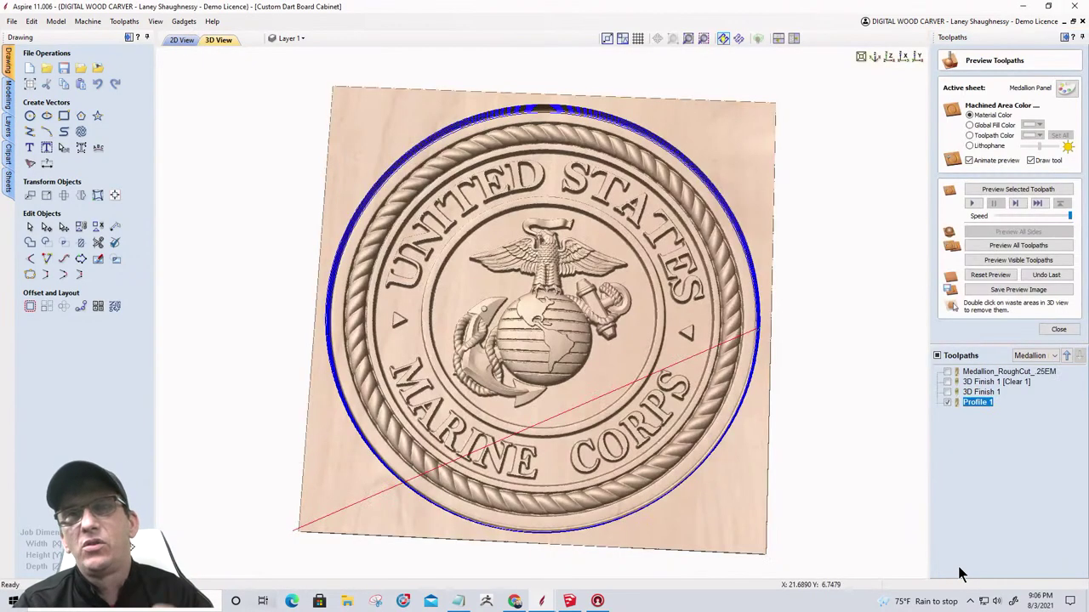
Examine the Profile 1 cutting passes and the separate last pass close up along the medallion's outer edge.
scroll(843, 327, up, 5)
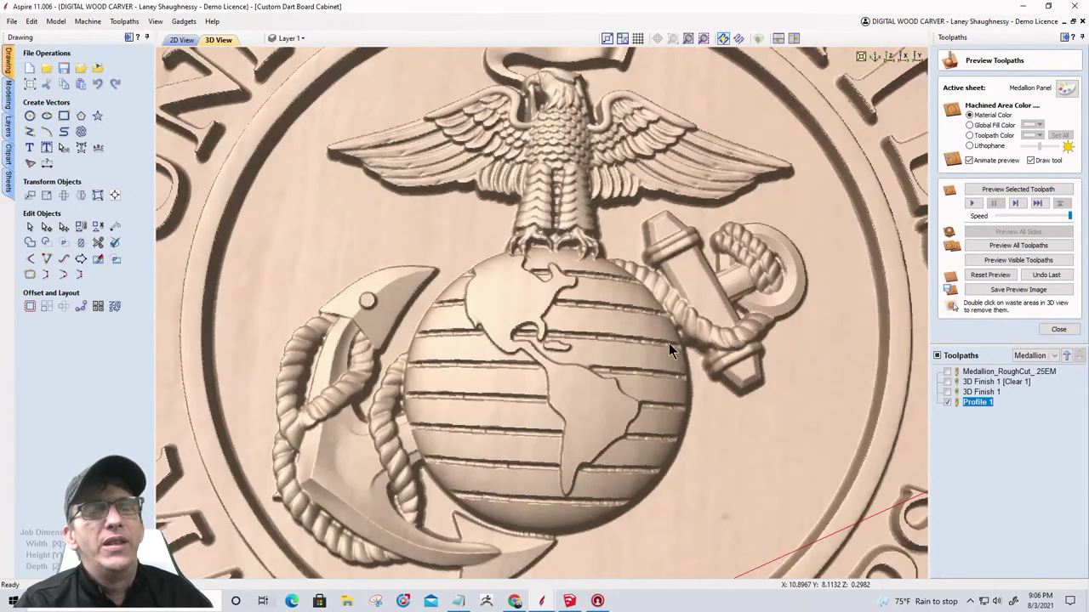
scroll(668, 342, up, 2)
scroll(807, 374, up, 3)
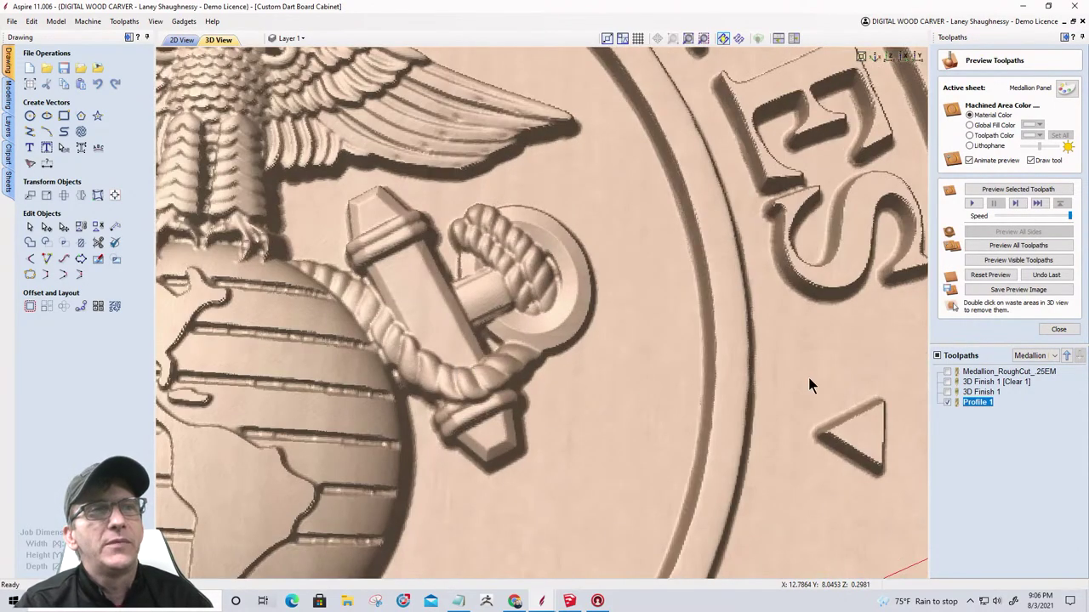
scroll(462, 369, up, 1)
scroll(707, 384, up, 1)
scroll(856, 371, up, 2)
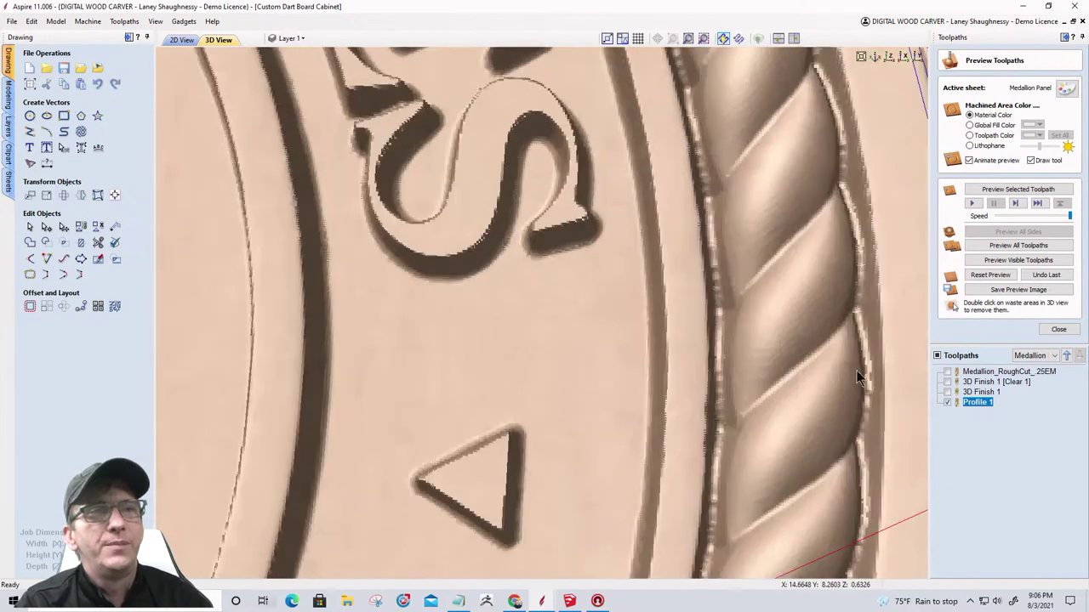
scroll(357, 323, up, 3)
scroll(505, 431, up, 2)
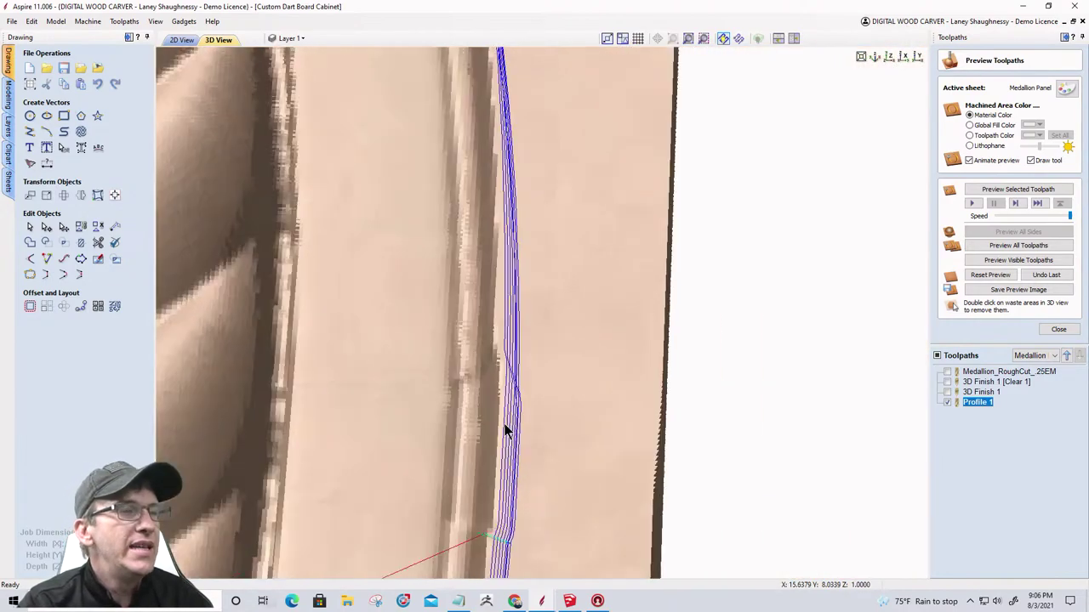
scroll(505, 431, up, 1)
scroll(591, 389, up, 3)
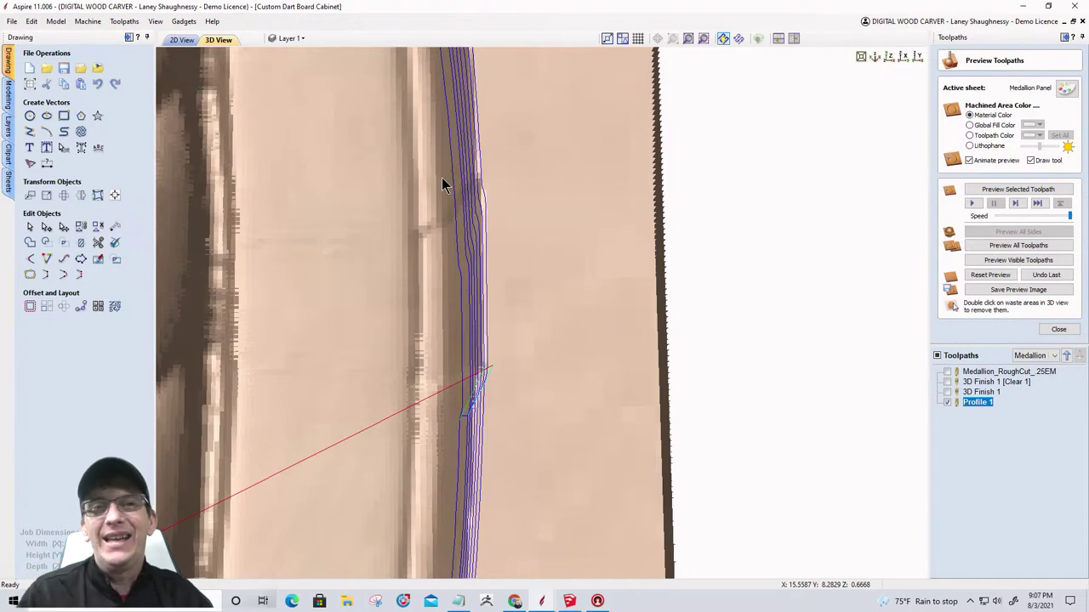
Preview the Profile 1 cutout, remove the waste material around the medallion and view the freed piece at an angle.
double_click(971, 400)
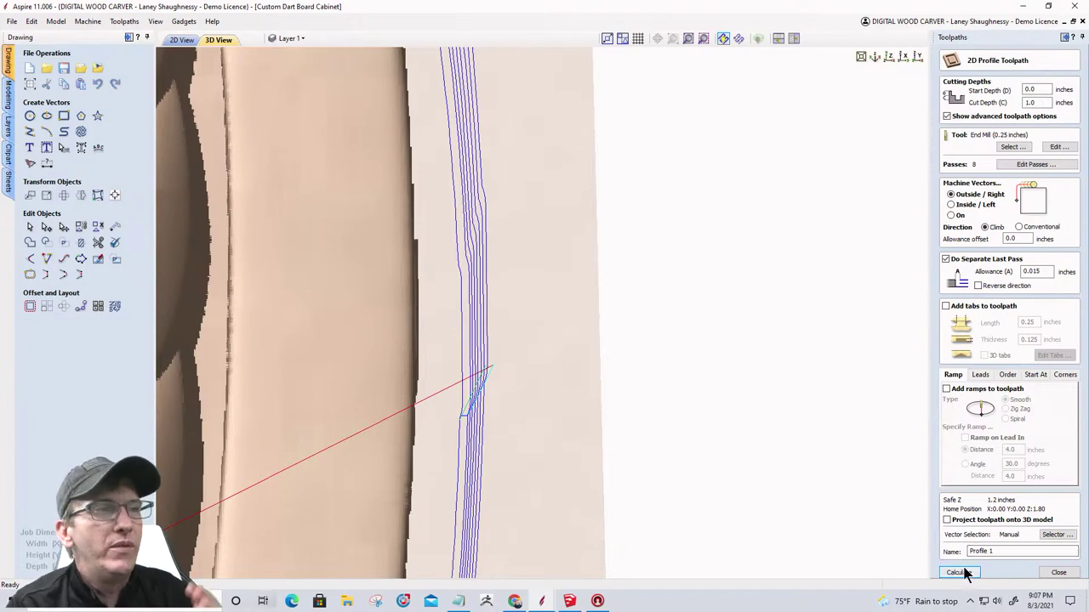
click(1050, 573)
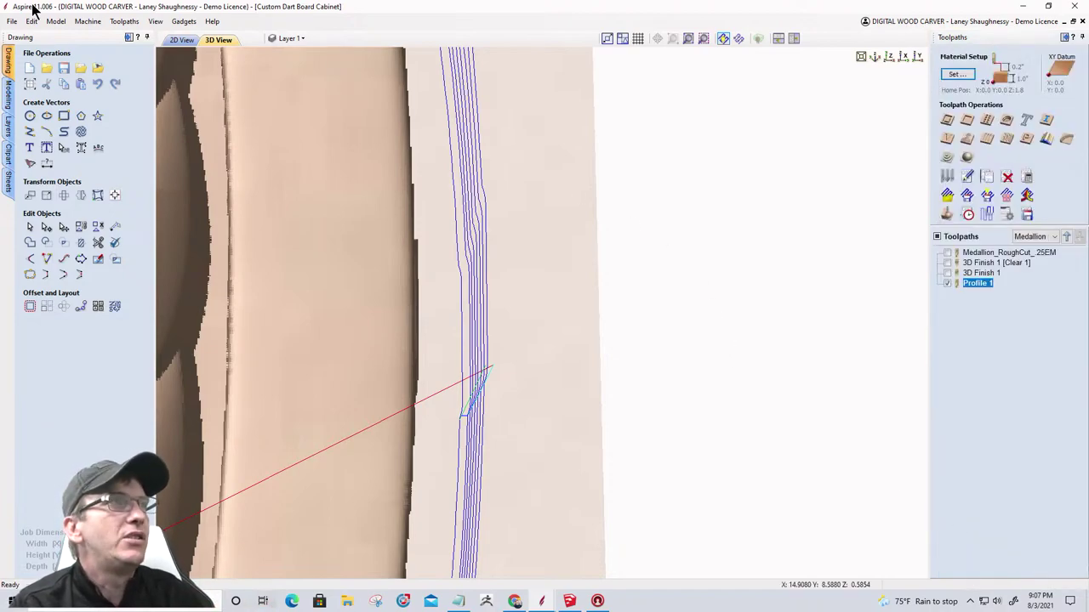
scroll(757, 306, down, 5)
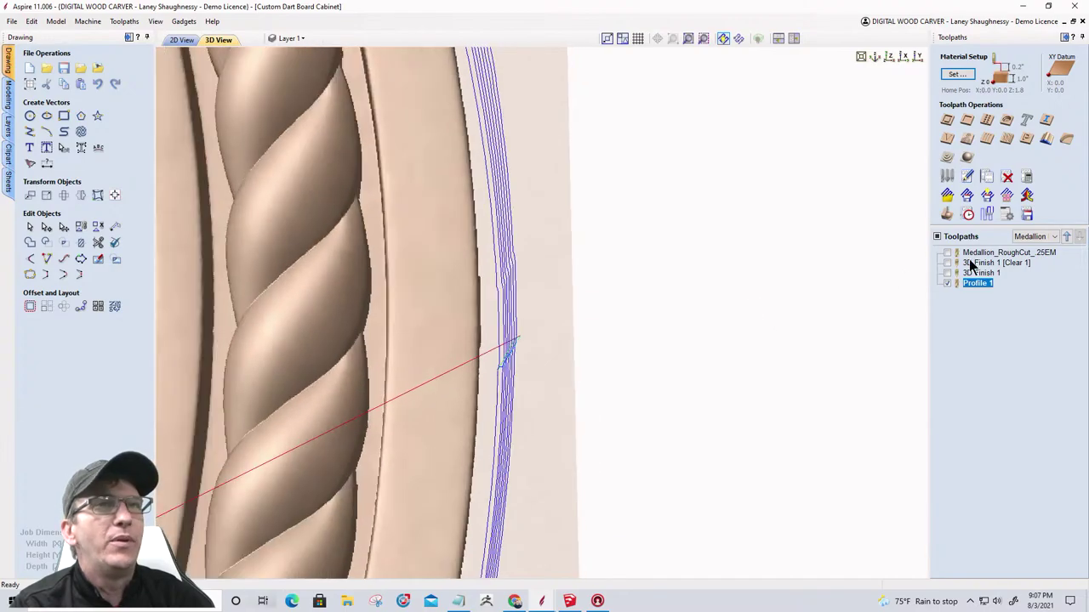
click(946, 214)
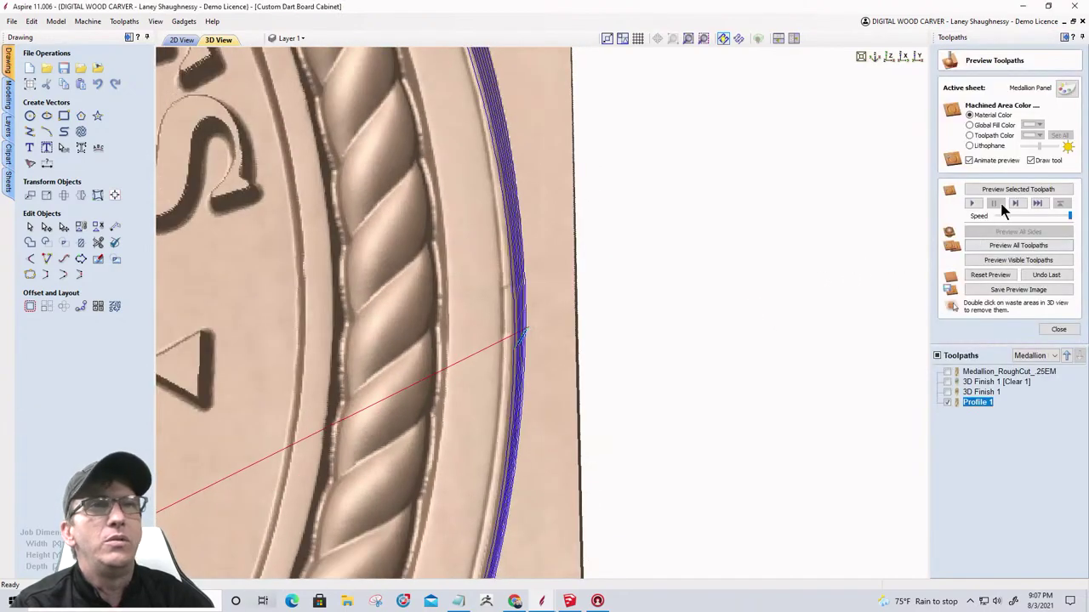
click(999, 192)
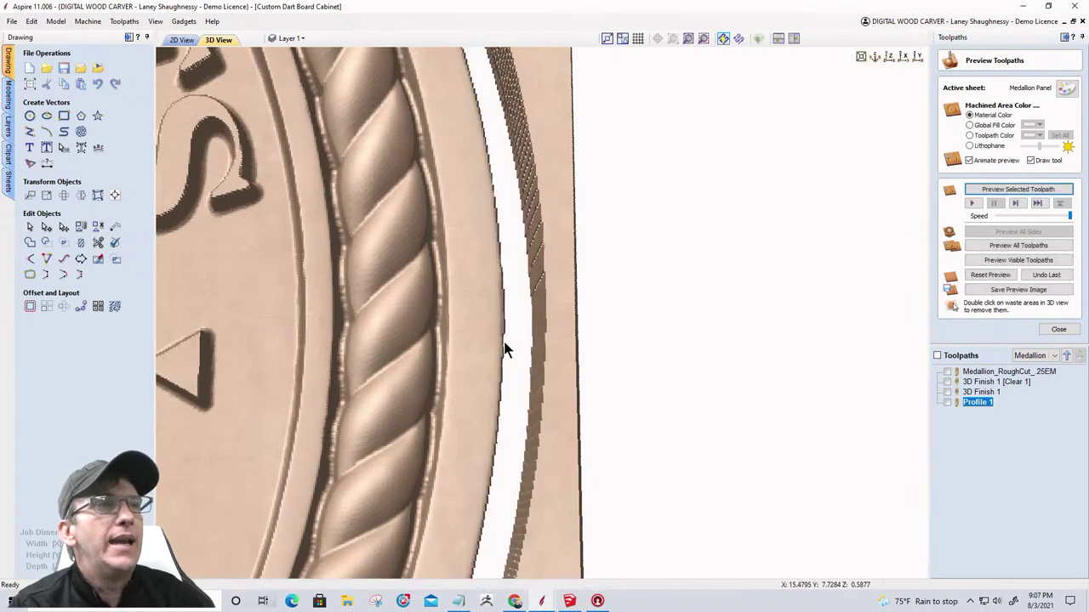
scroll(569, 359, down, 5)
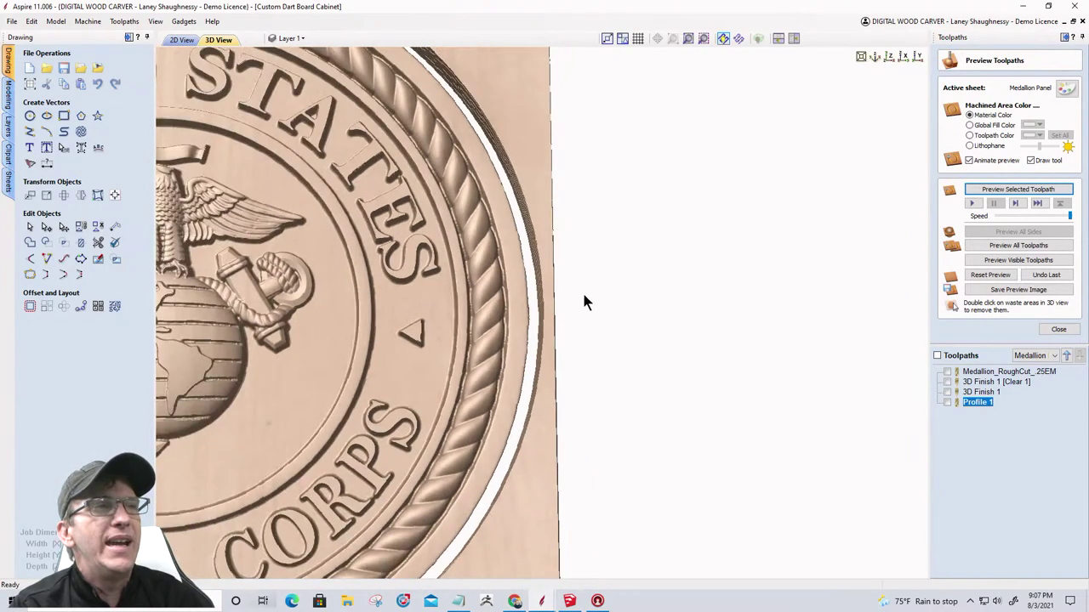
drag(523, 463, 672, 305)
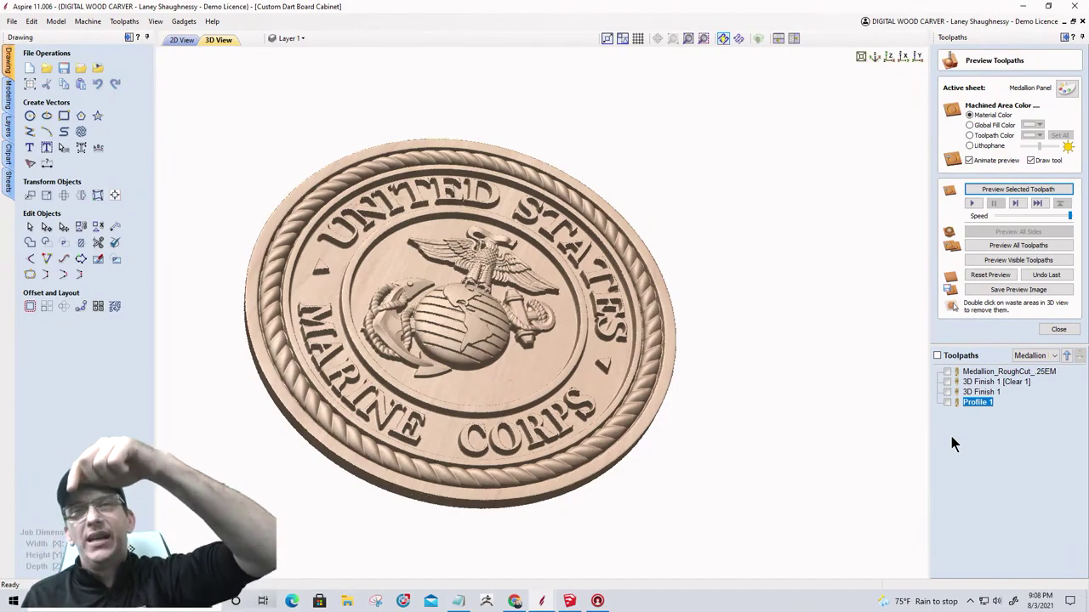
Add smooth ramps with a 1 inch distance to the Profile 1 toolpath and recalculate it.
double_click(975, 402)
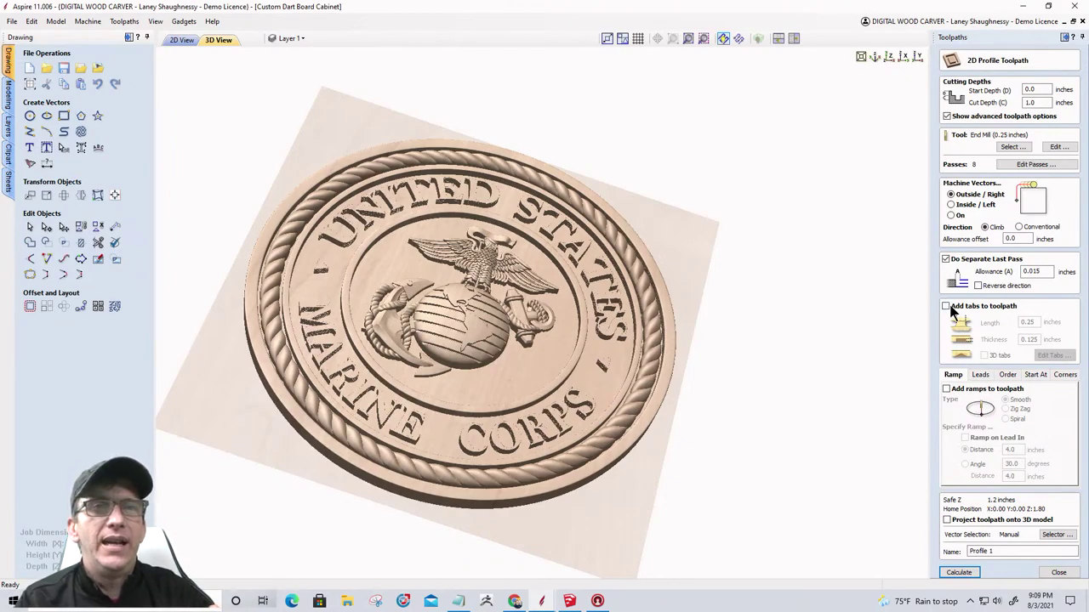
click(946, 390)
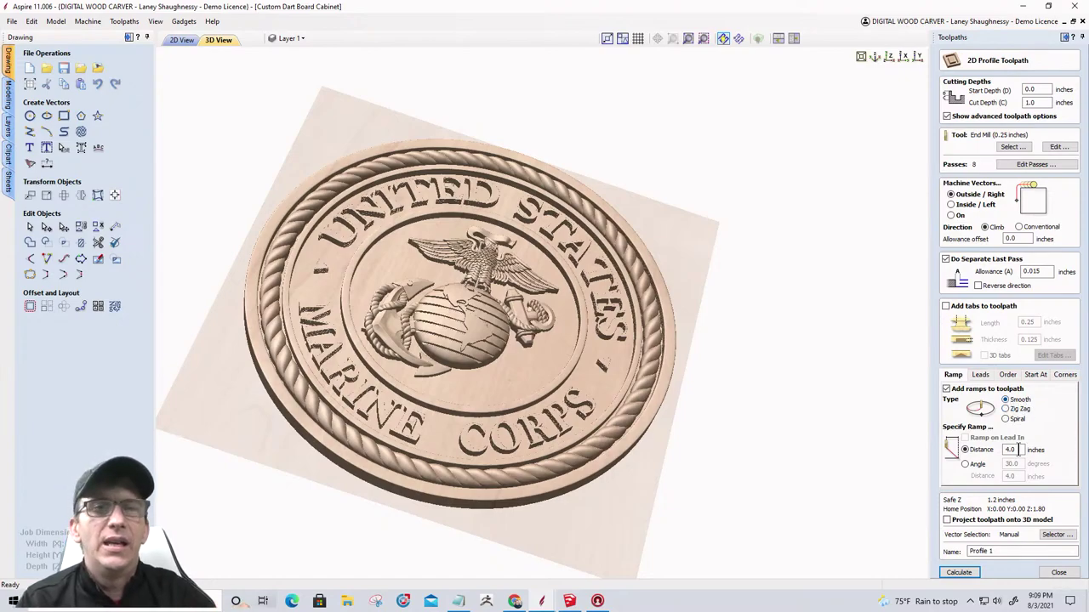
double_click(1010, 449)
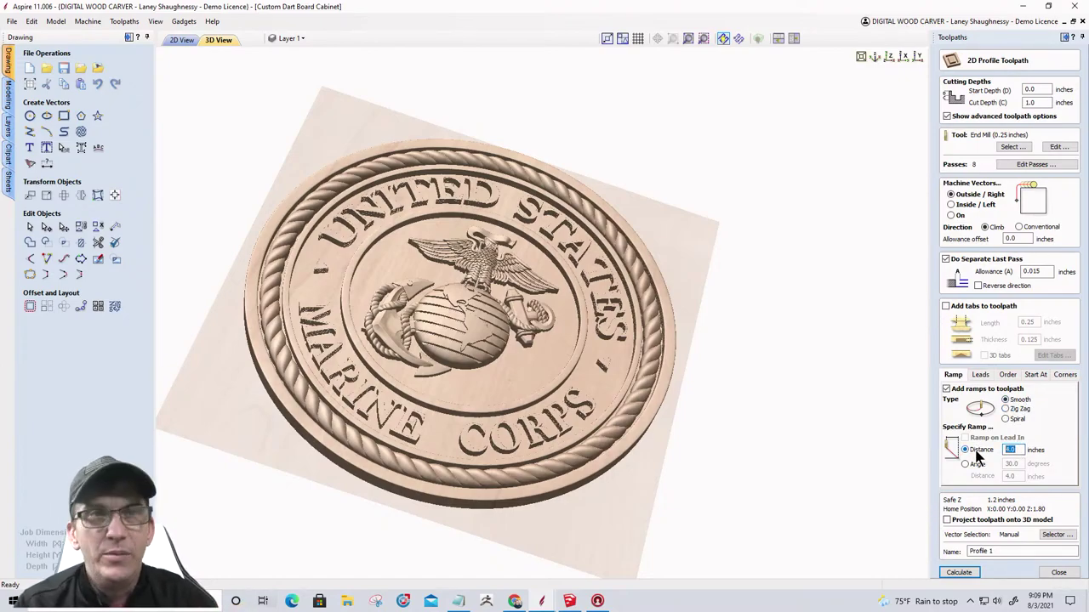
text(1)
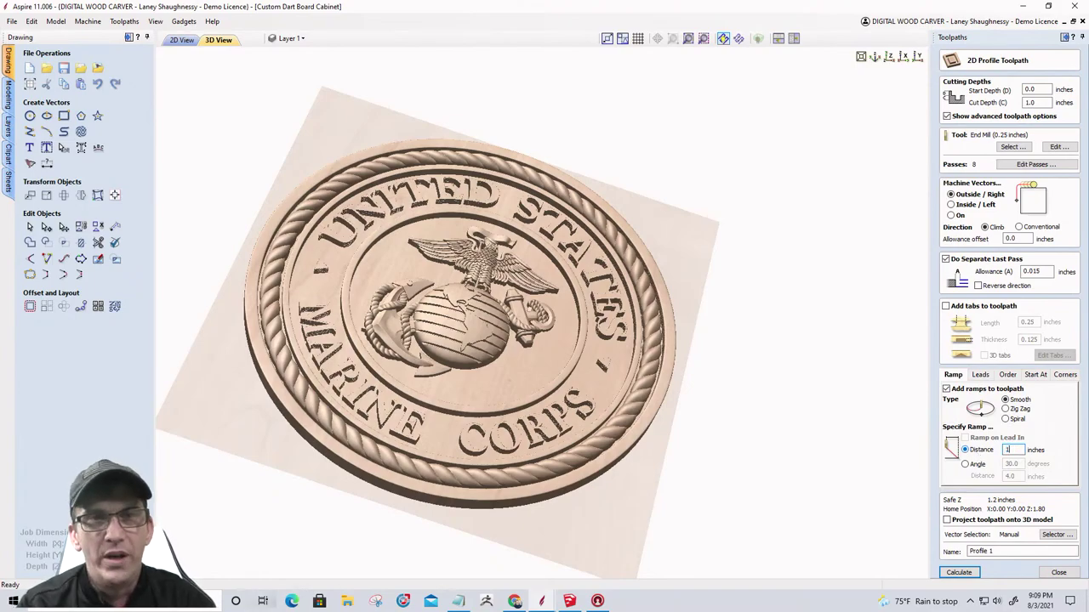
click(959, 572)
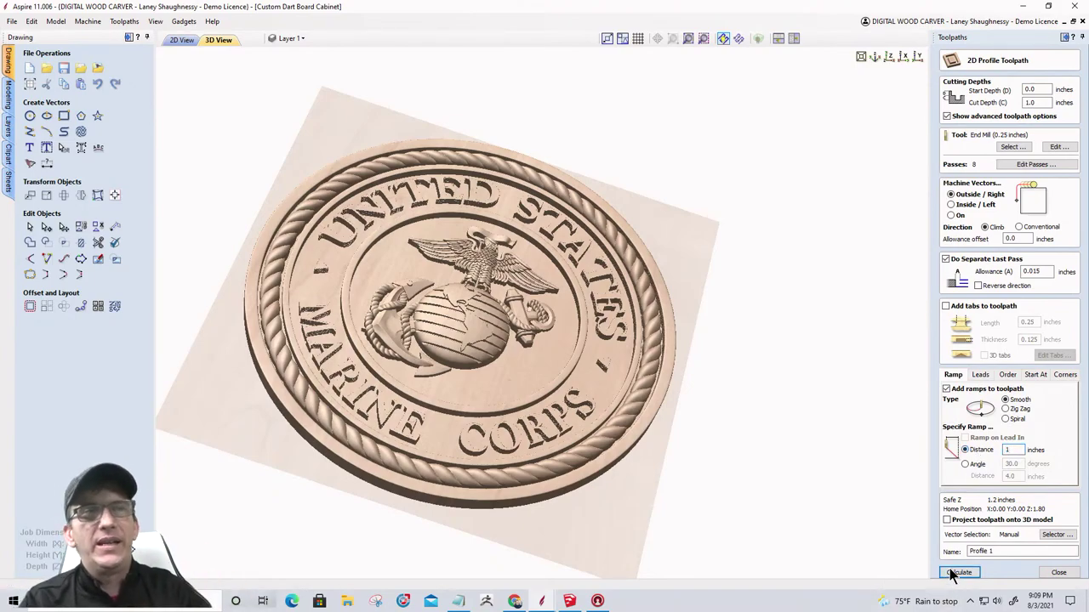
Examine the ramp moves of the recalculated Profile 1 toolpath close up at the medallion's lower edge.
drag(655, 448, 452, 461)
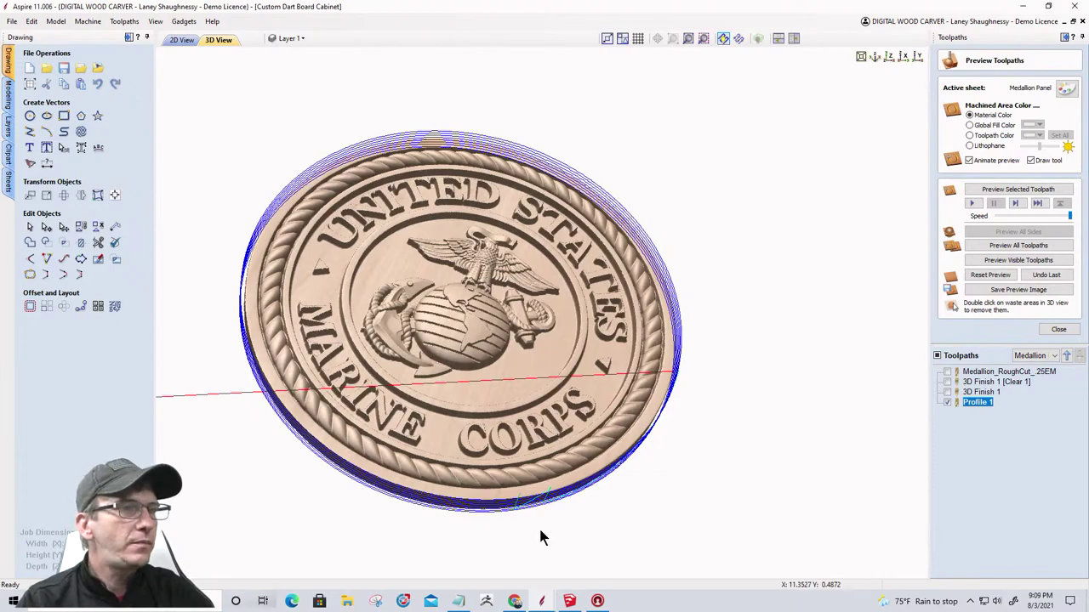
drag(539, 539, 663, 400)
scroll(733, 385, up, 5)
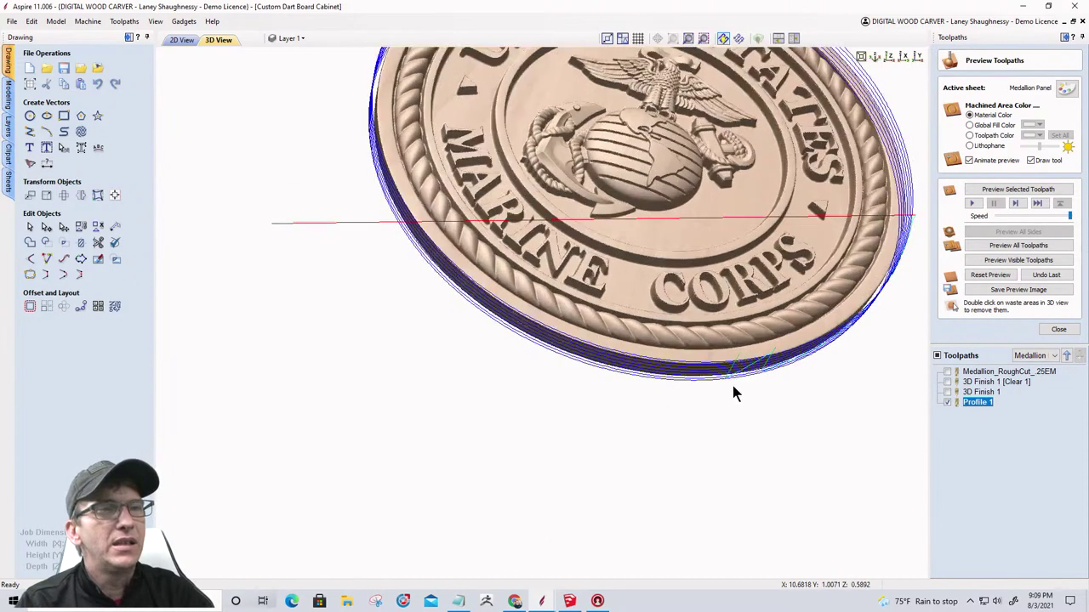
drag(713, 321, 603, 267)
scroll(685, 336, up, 3)
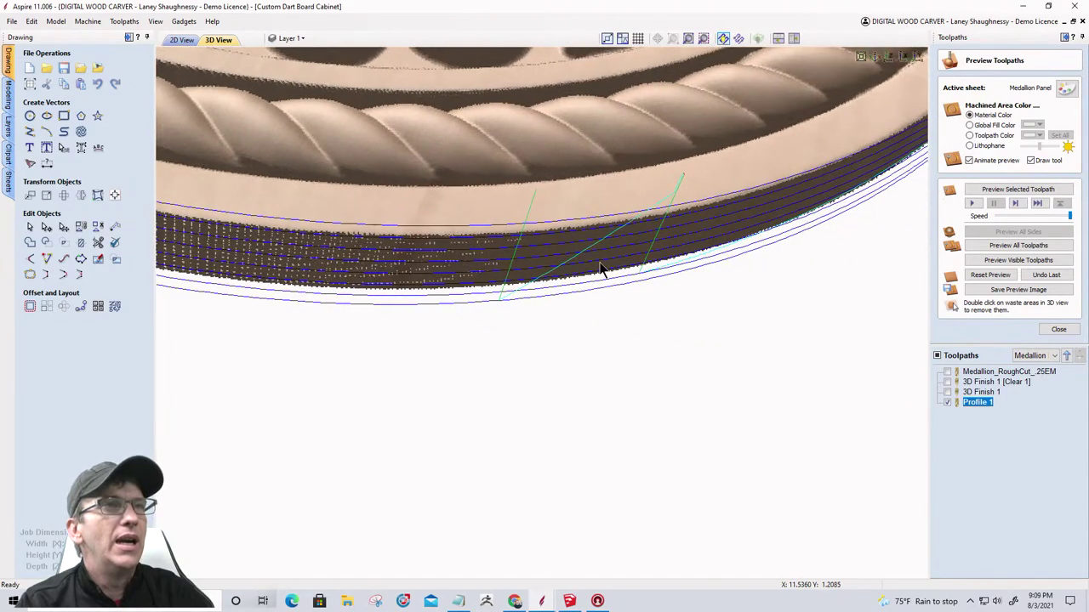
Inspect where the Profile 1 ramps enter the stacked cutting passes and the separate last pass, from close up and farther out.
scroll(690, 206, up, 3)
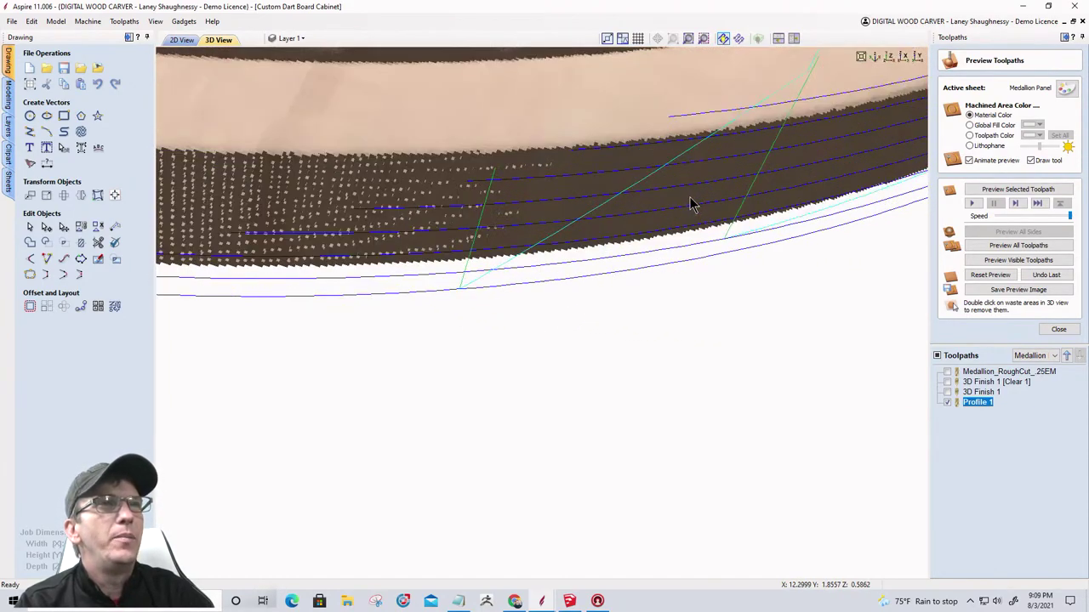
scroll(692, 216, down, 1)
drag(695, 217, 773, 90)
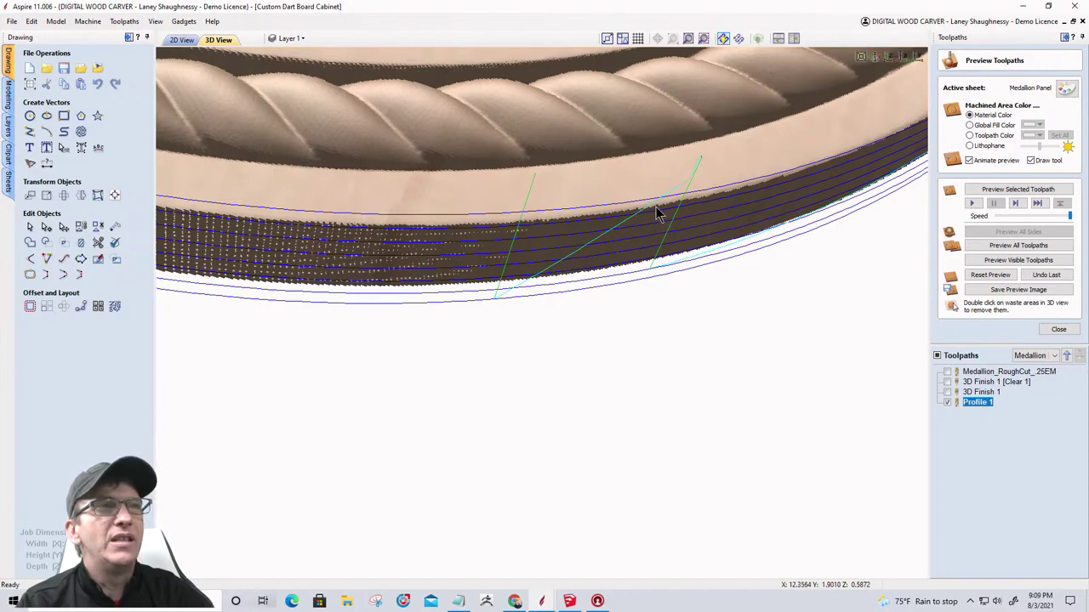
scroll(537, 306, up, 2)
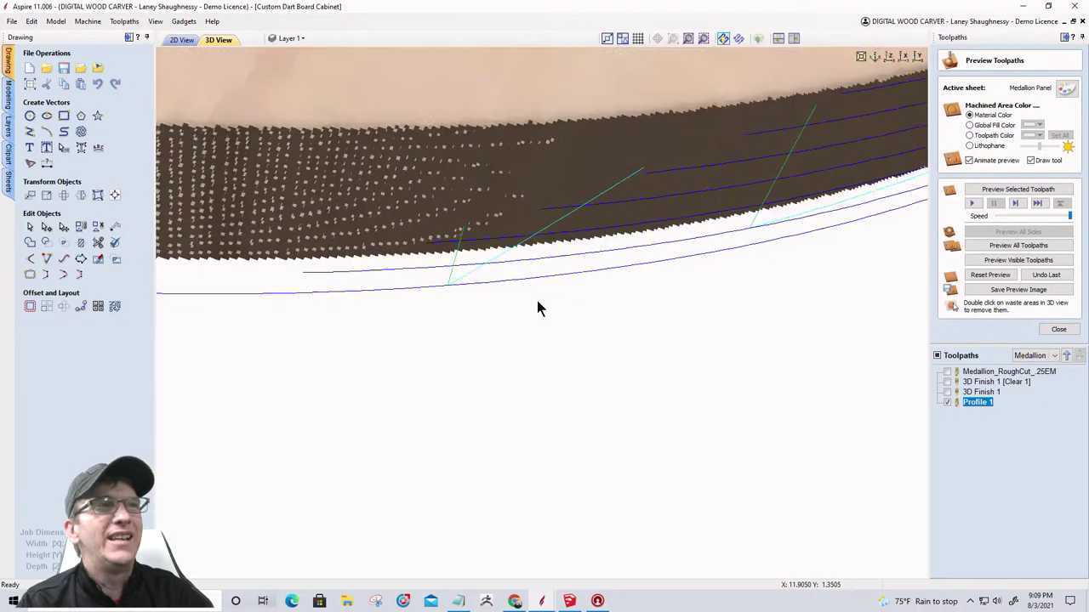
scroll(713, 189, down, 1)
drag(712, 189, 758, 116)
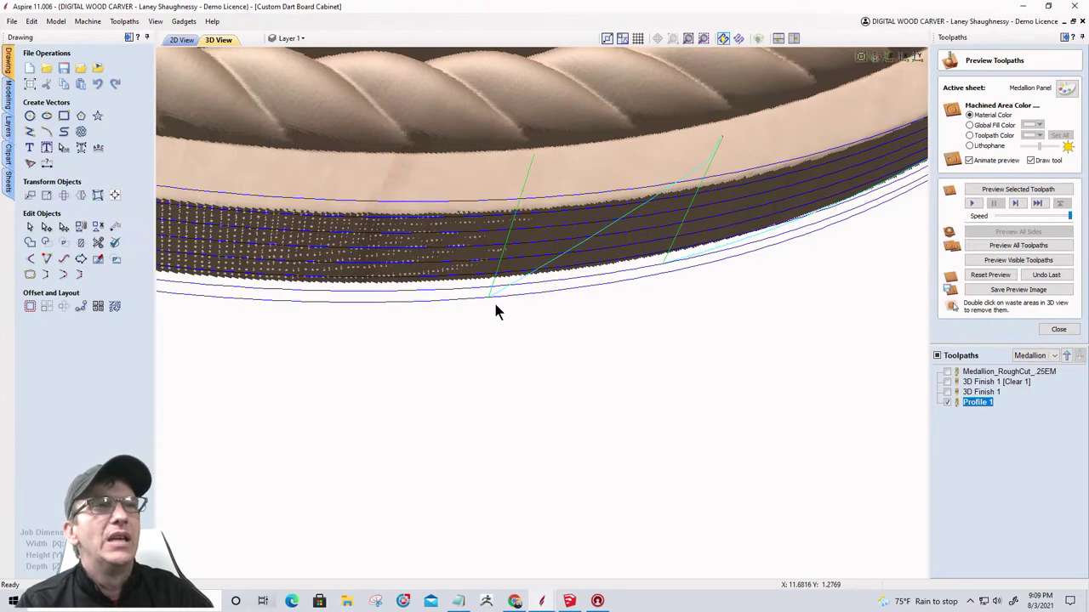
scroll(766, 289, down, 5)
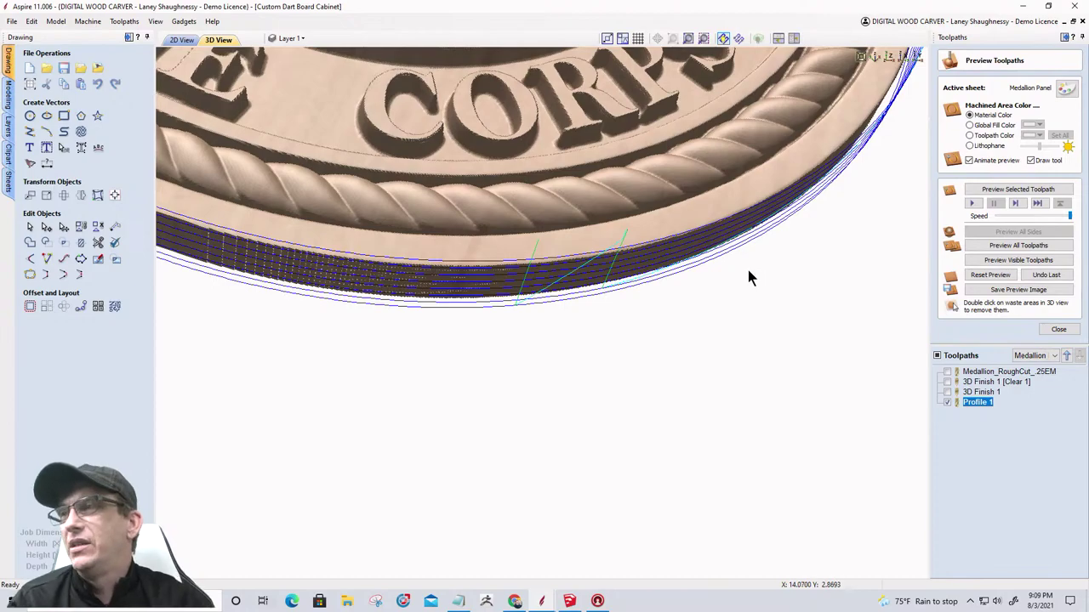
Switch to the 2D view of the medallion panel and hide the Profile 1 toolpath.
click(181, 40)
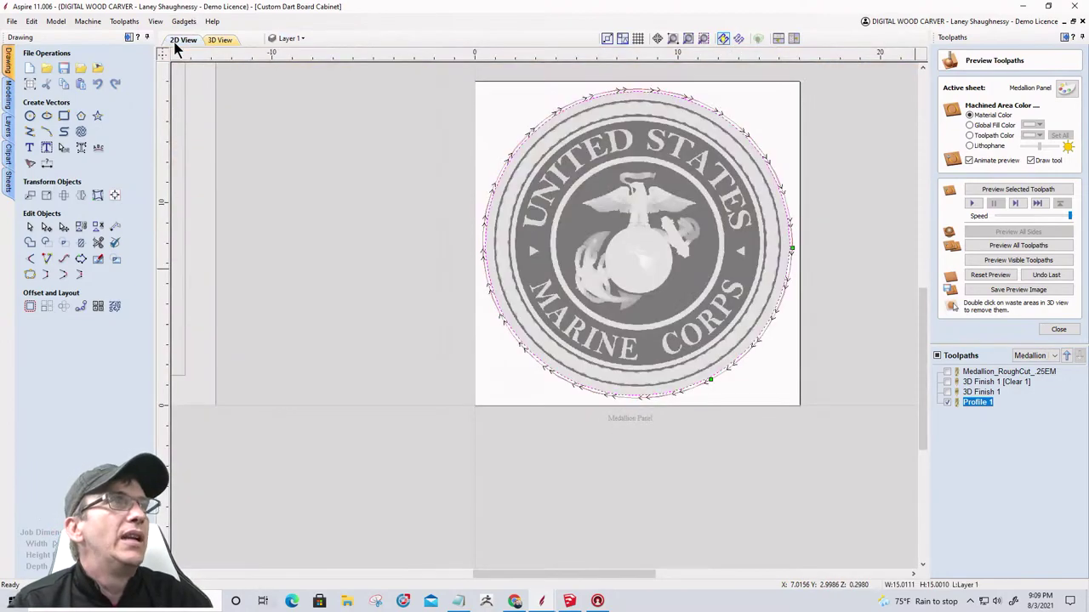
scroll(674, 281, down, 2)
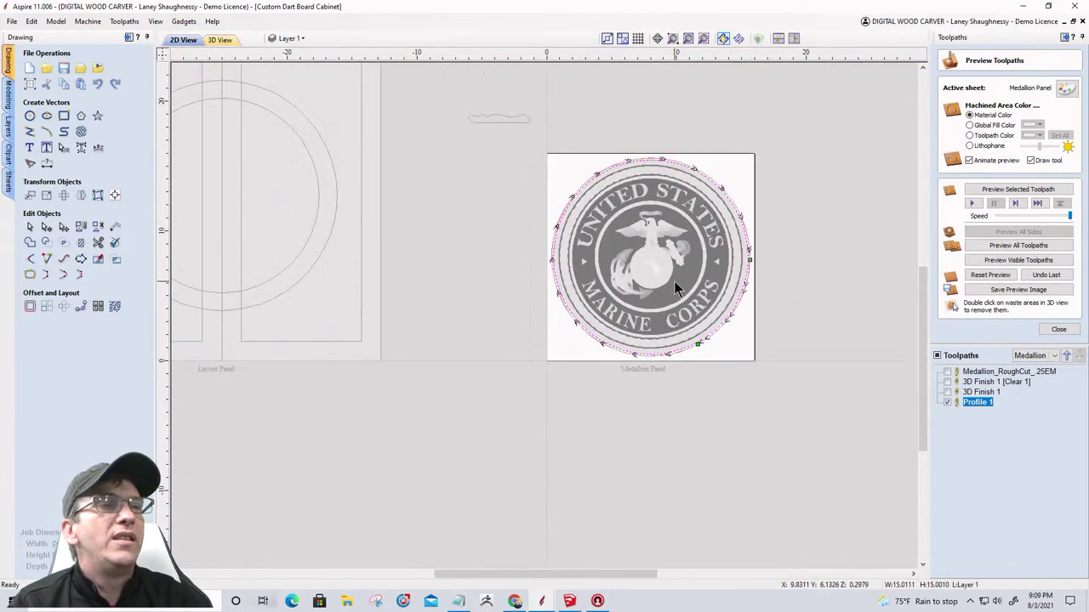
click(947, 402)
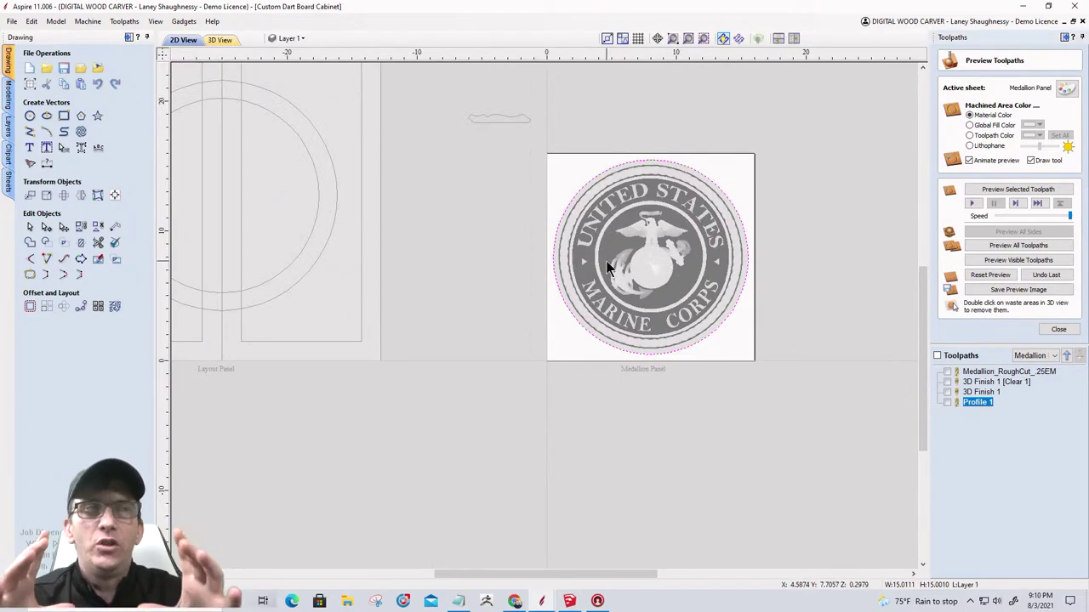
Look over the layout panel's circles and door outlines, the small profile shape beside them and the job's layer list.
scroll(607, 268, down, 4)
scroll(583, 346, up, 6)
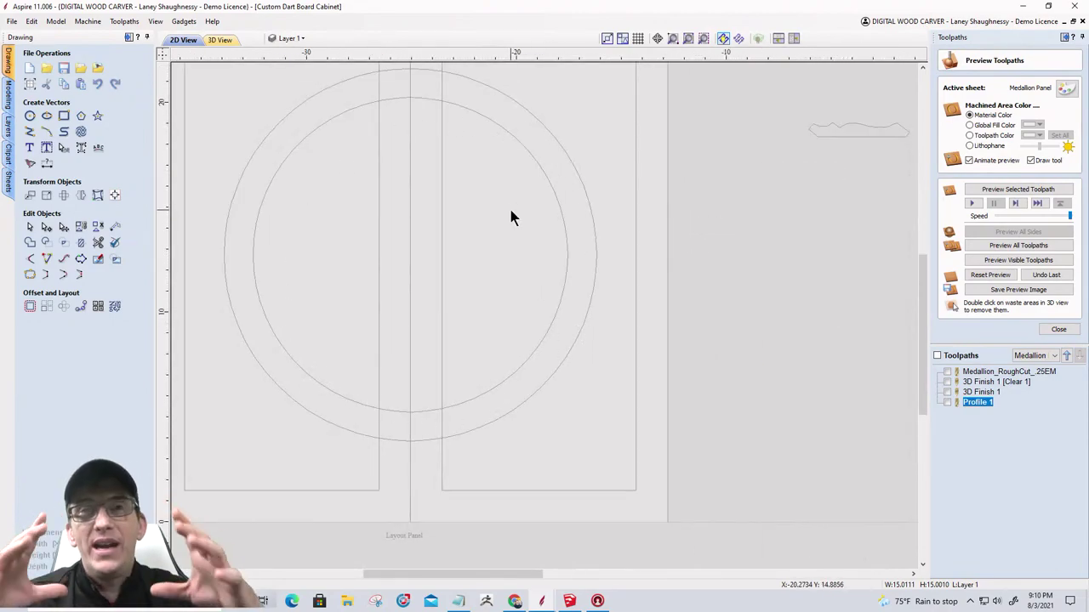
scroll(510, 217, down, 3)
scroll(715, 159, up, 5)
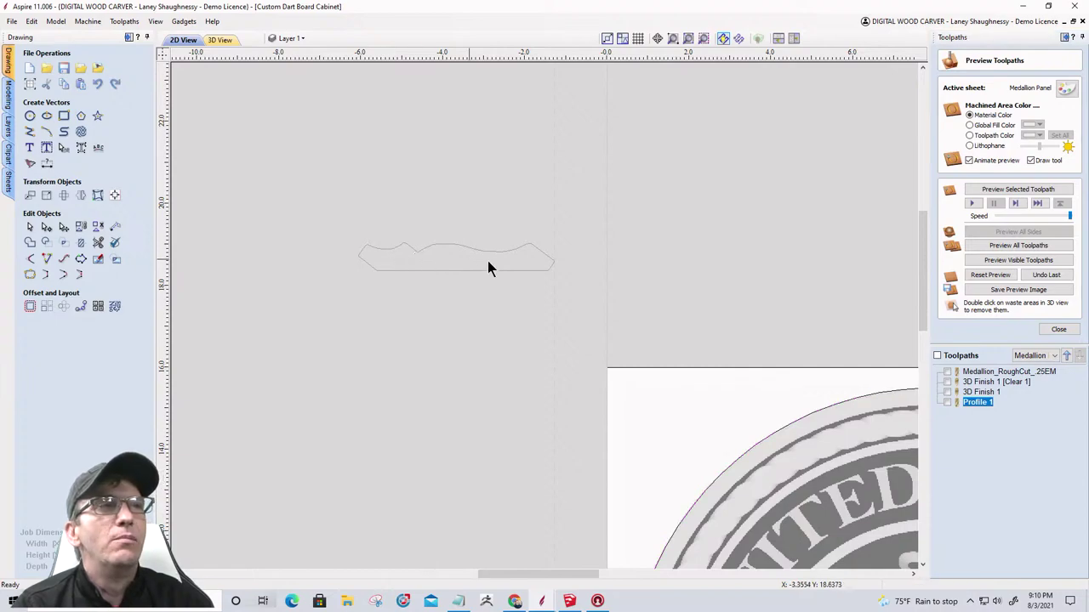
scroll(596, 274, down, 4)
scroll(633, 282, down, 3)
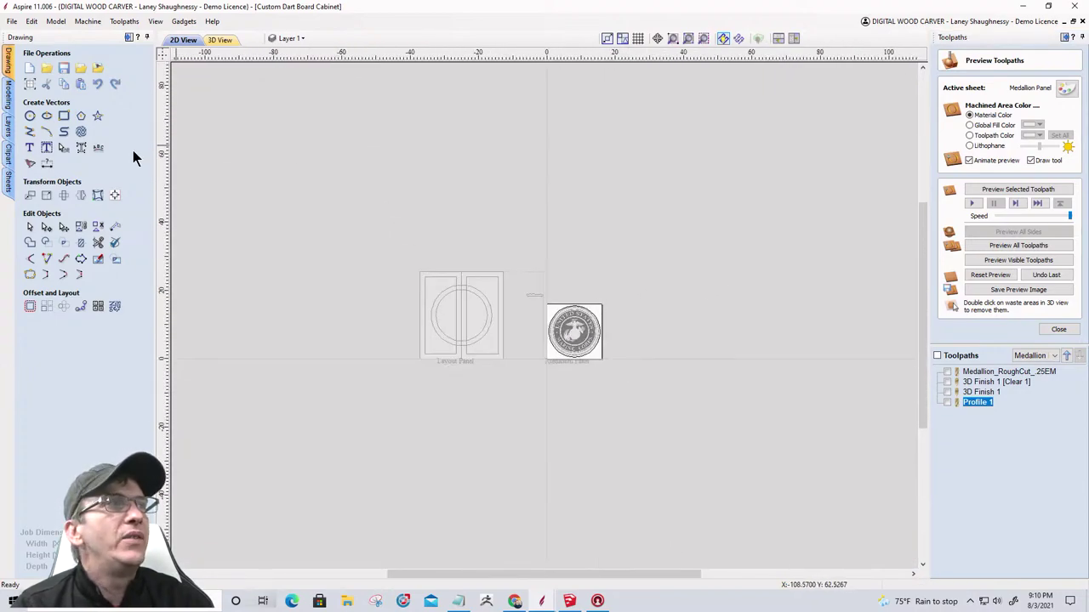
click(296, 39)
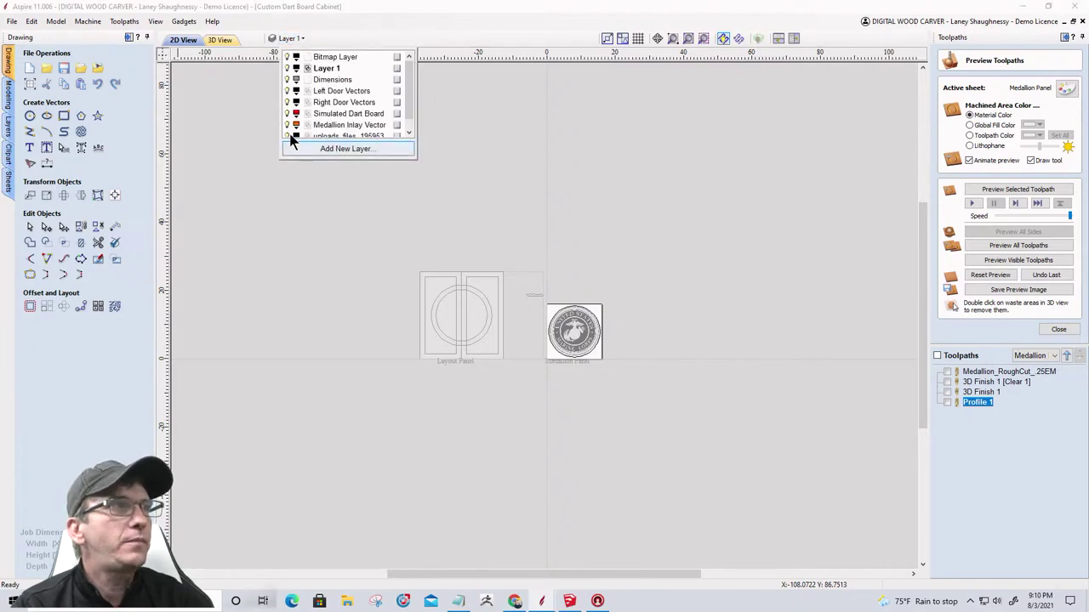
scroll(292, 132, down, 1)
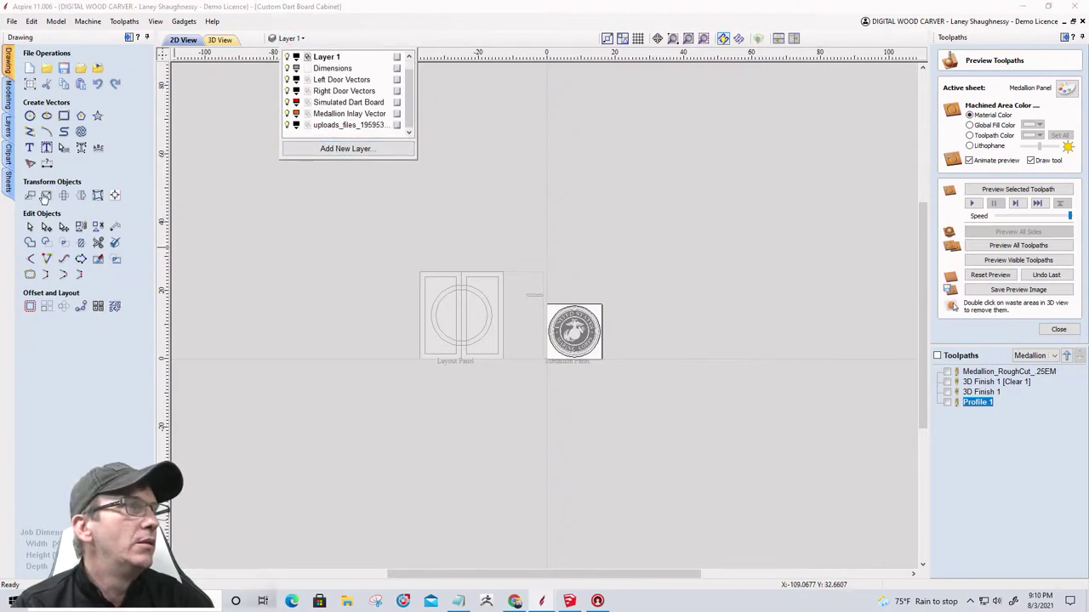
Make the Frame Sides and Door Panels sheets visible and view them alongside the layout and medallion panels.
click(8, 182)
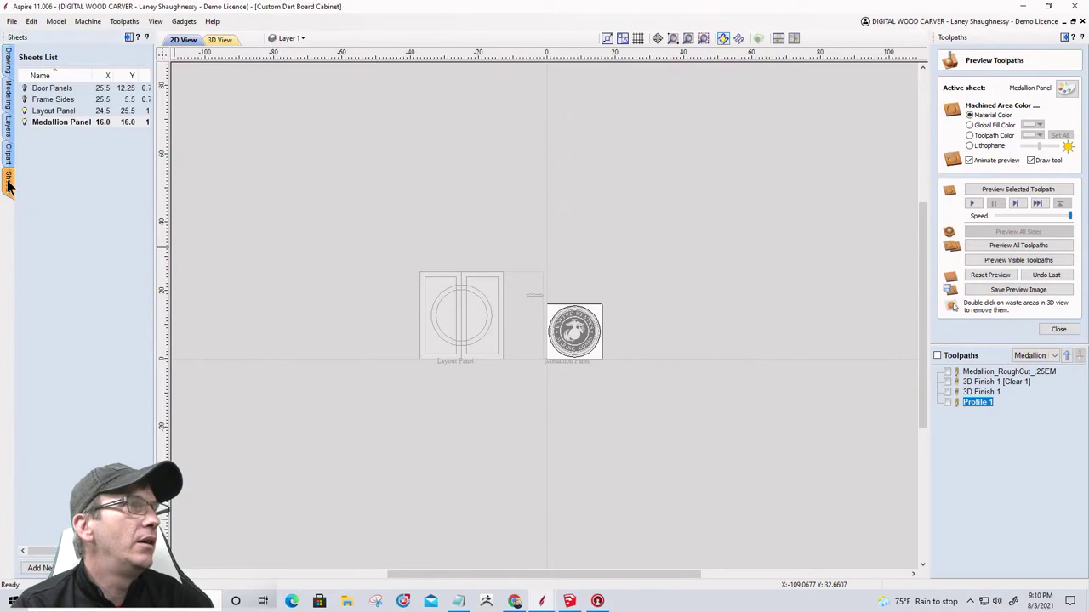
click(25, 100)
click(24, 89)
scroll(698, 434, up, 3)
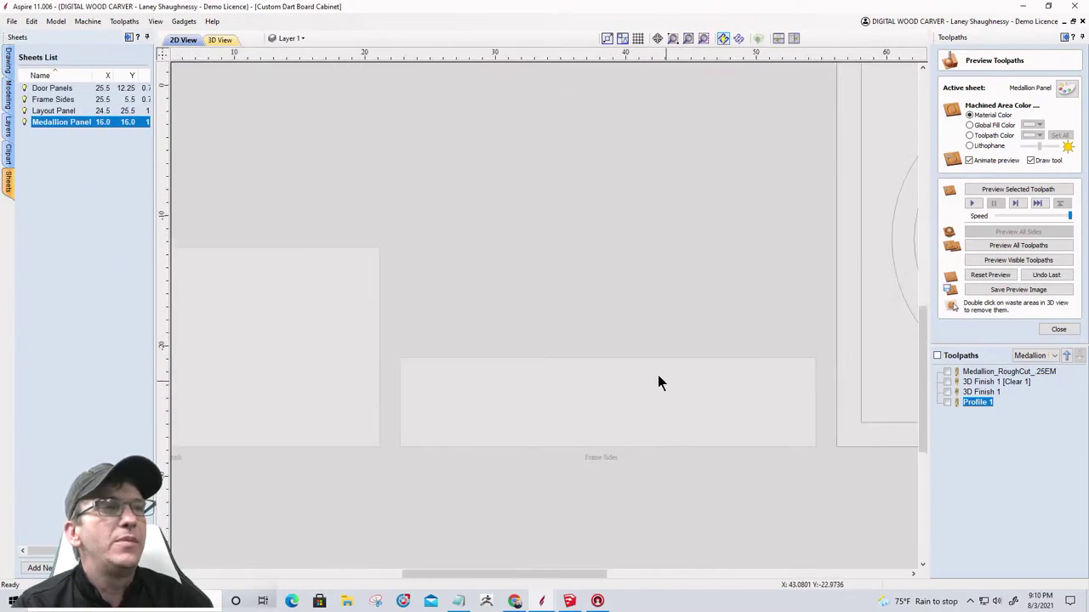
scroll(658, 374, down, 2)
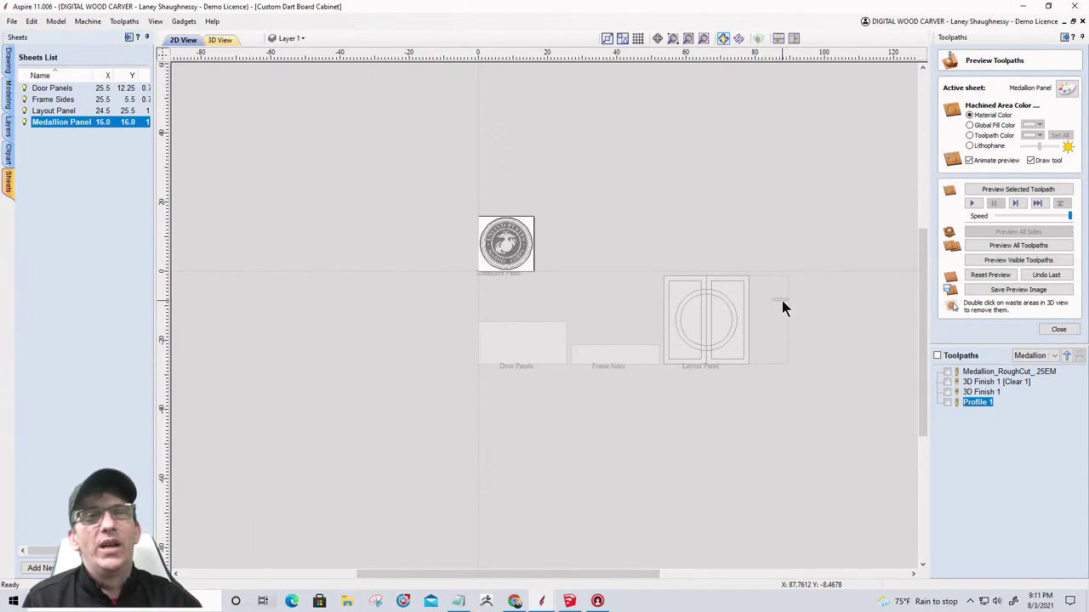
Review the fitting types offered by Fit Curves to Vectors without applying any of them.
click(6, 70)
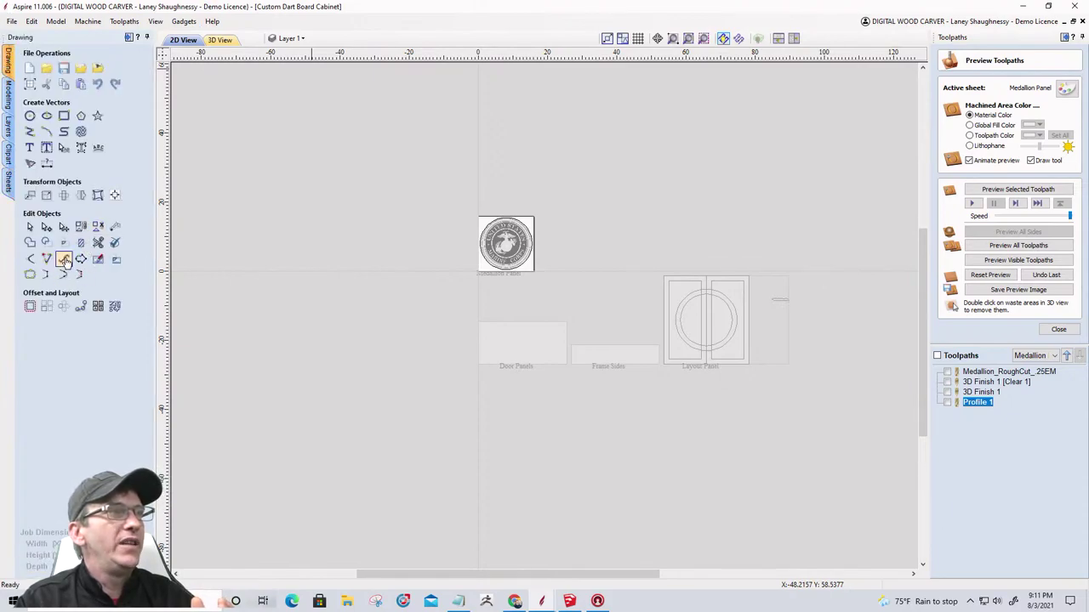
click(64, 260)
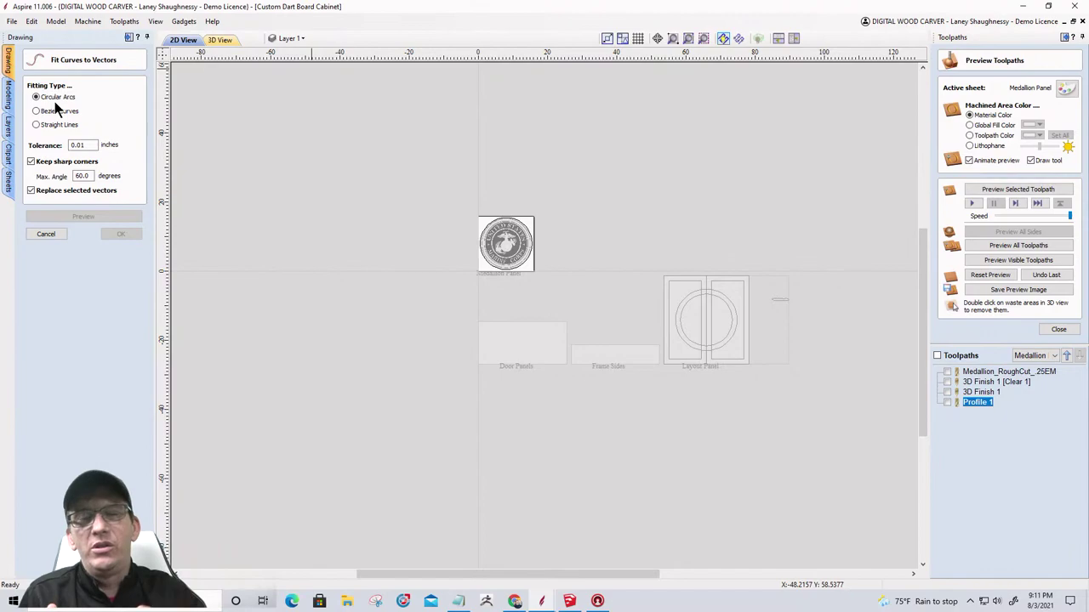
click(46, 234)
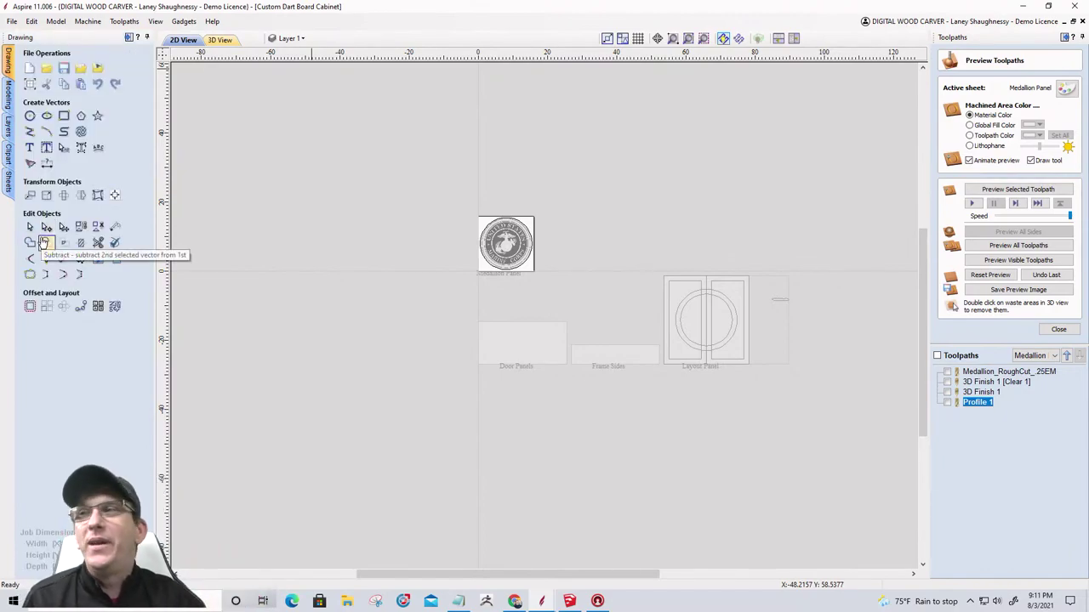